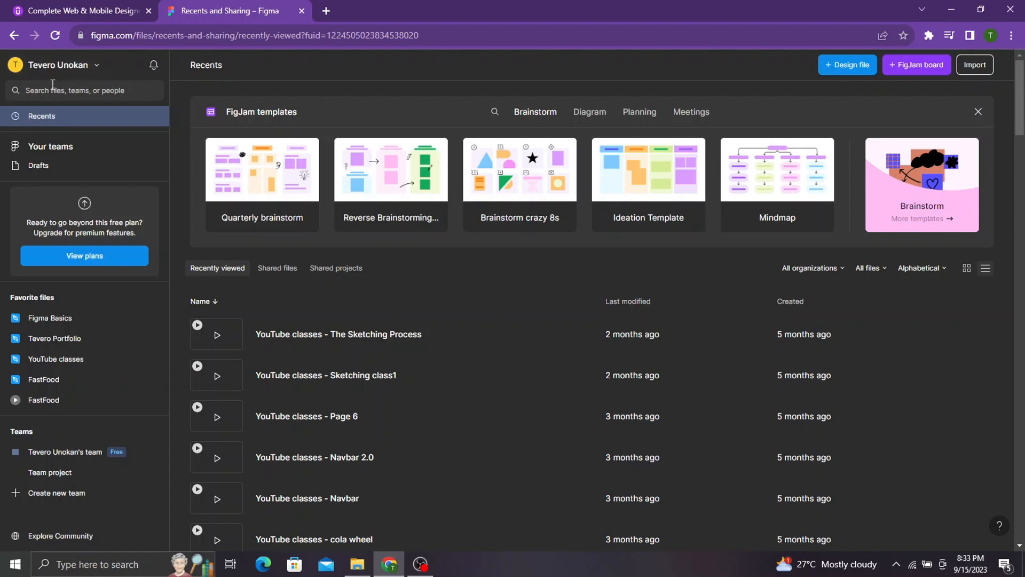
- Look over the notifications and the account options, and dismiss the desktop notification
click(160, 66)
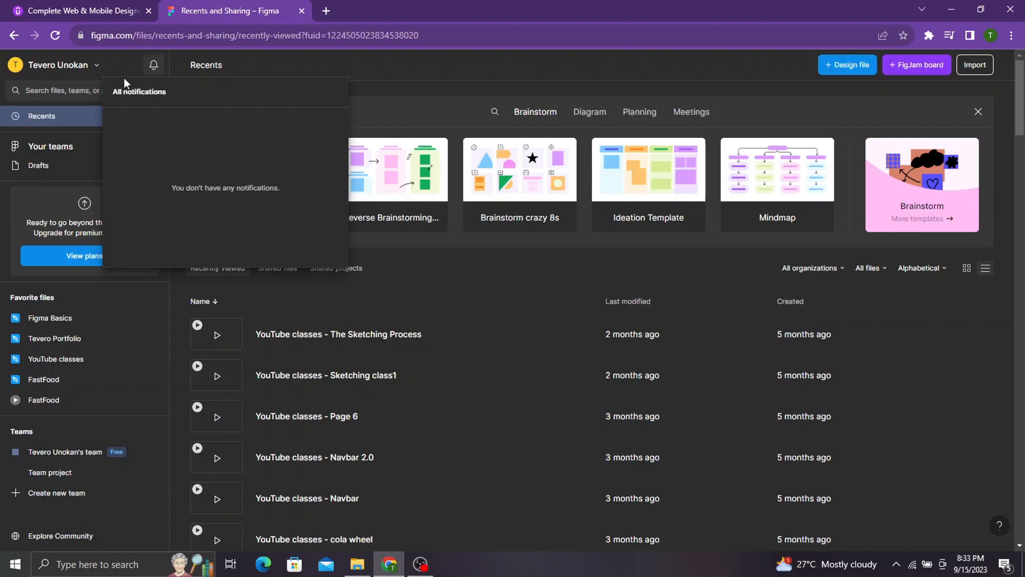
click(155, 67)
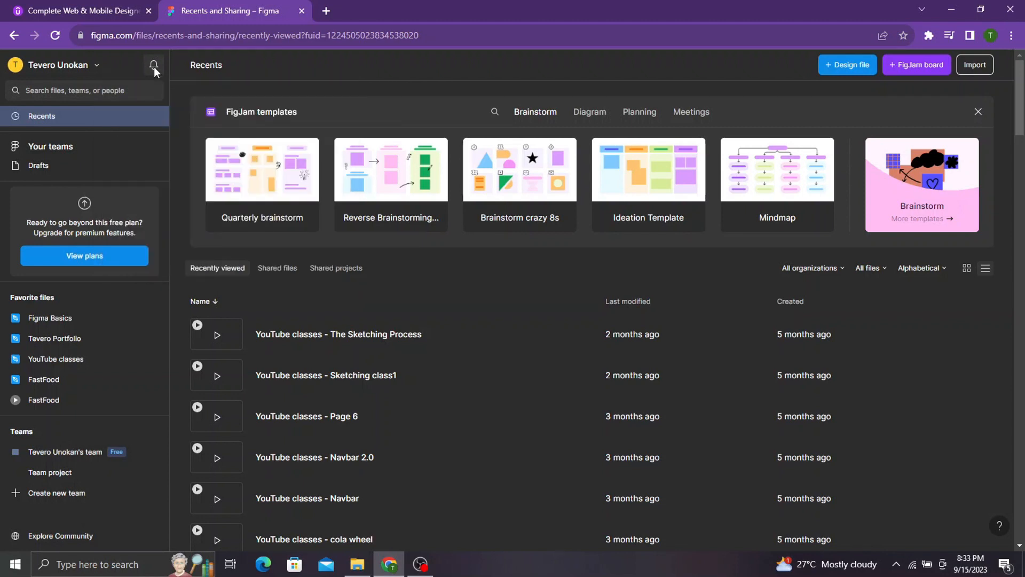
click(99, 67)
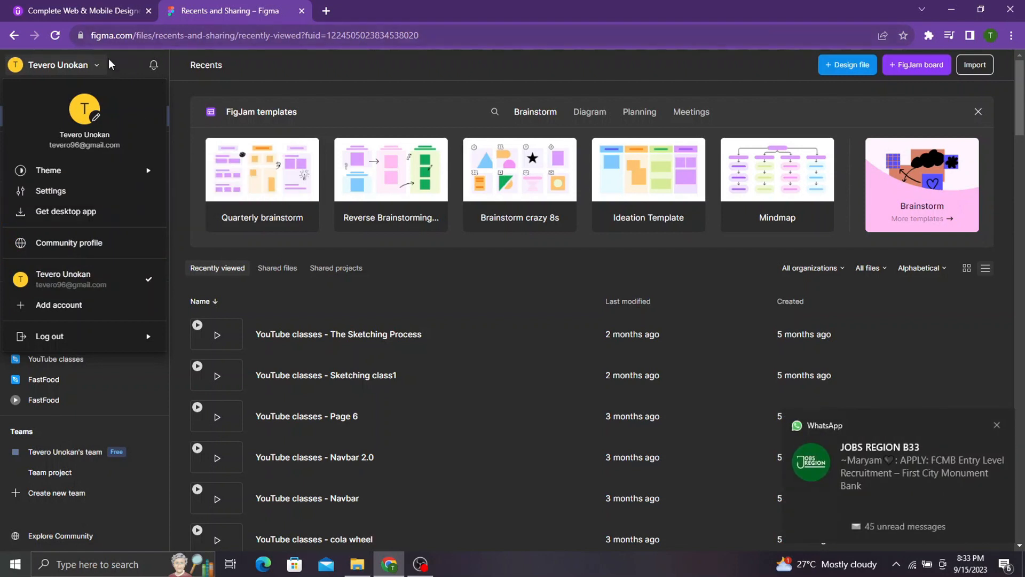
click(93, 67)
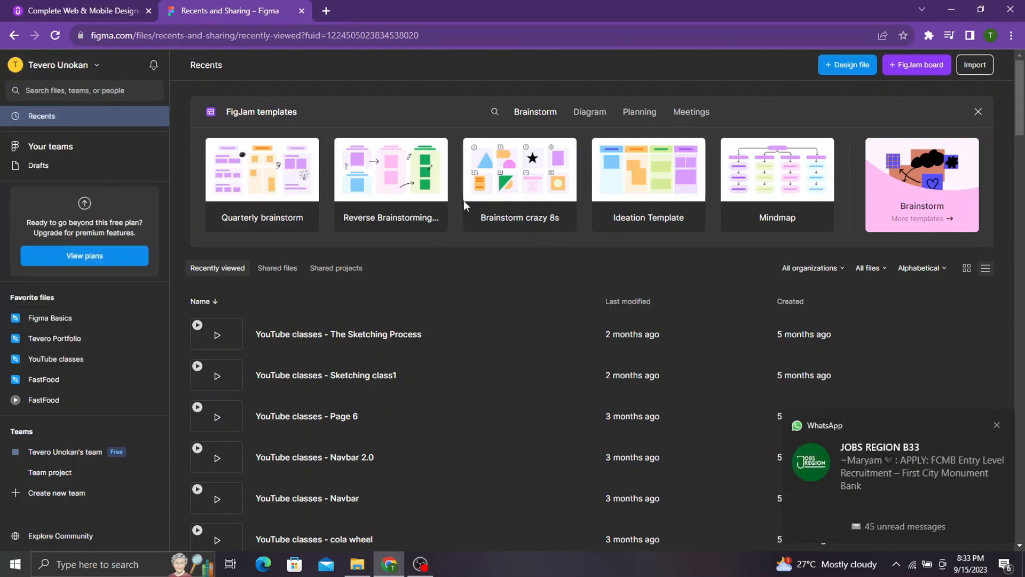
click(996, 426)
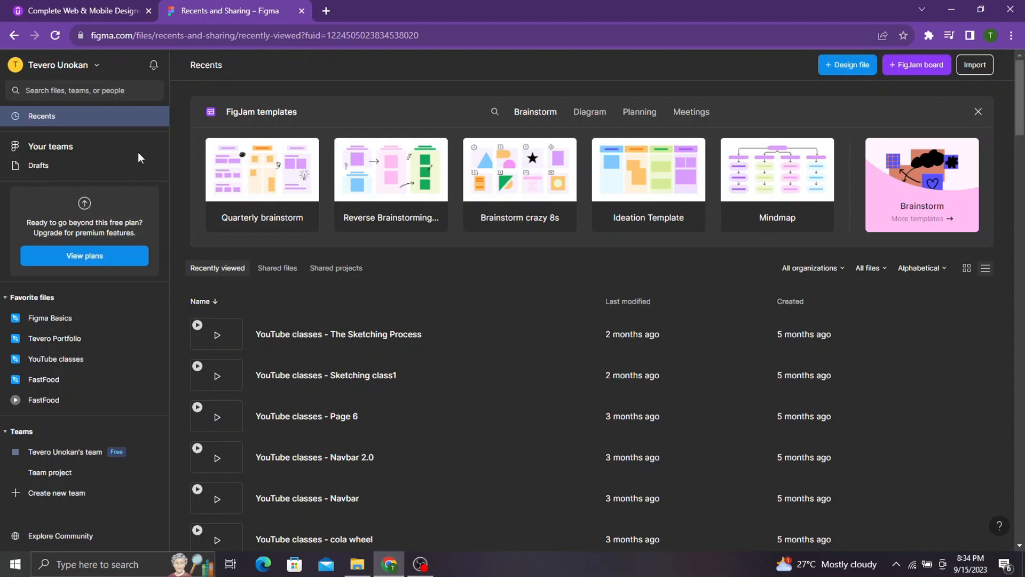
- View the drafts, and add the recent items "The Sketching Process" and "Sketching class1" of YouTube classes to the favorites
click(70, 165)
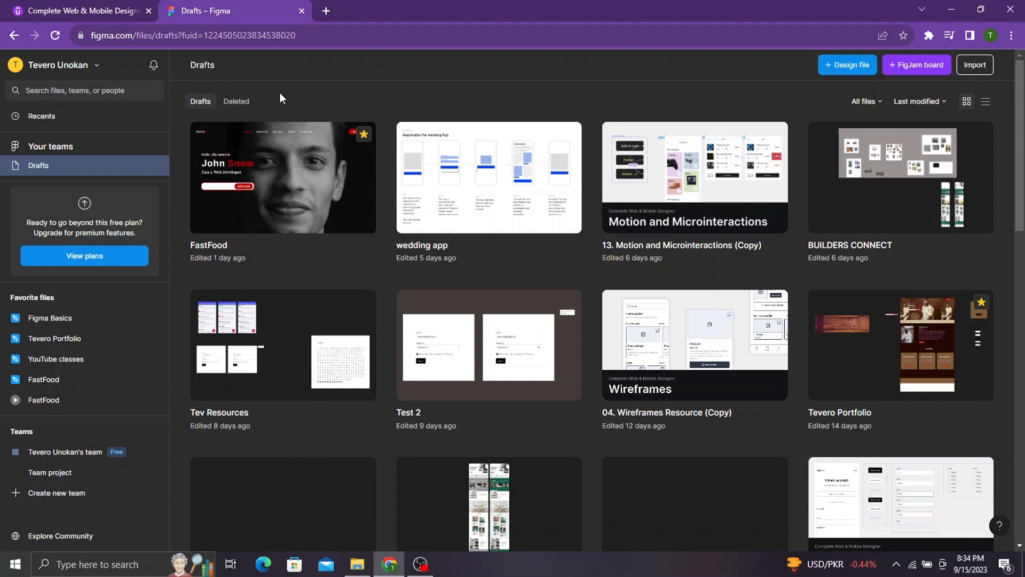
click(63, 114)
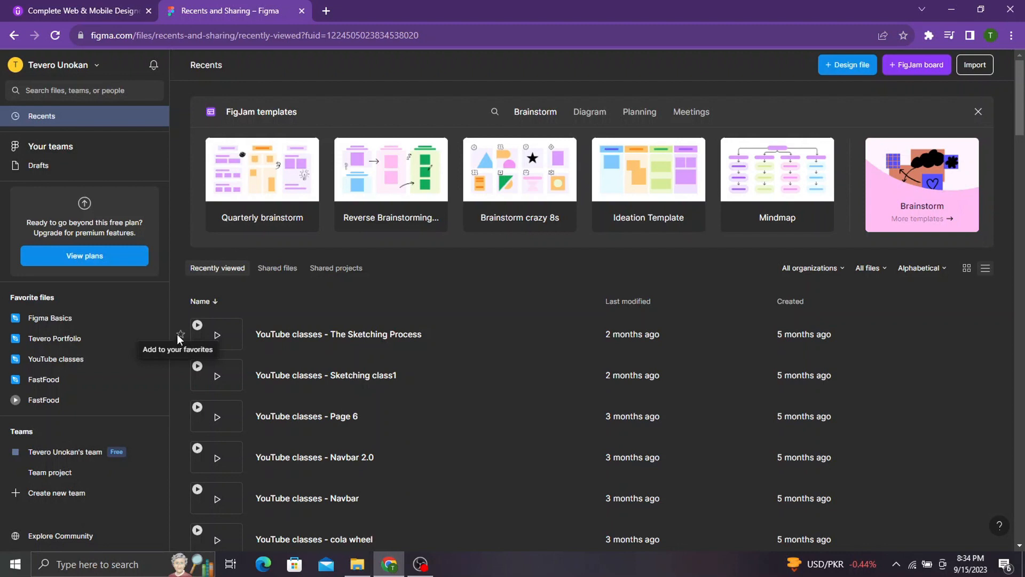
click(180, 334)
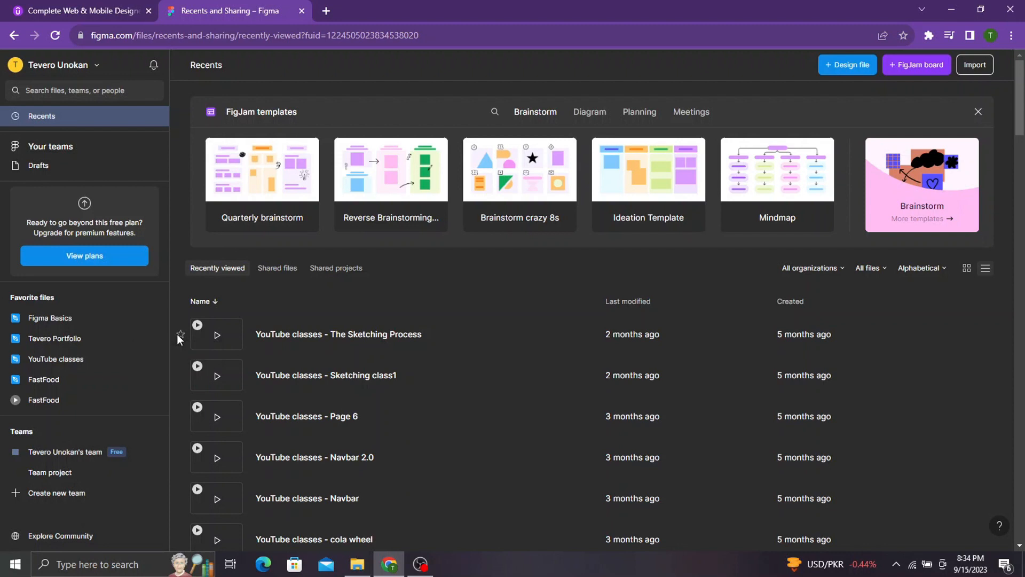
click(180, 375)
mouse_move(73, 440)
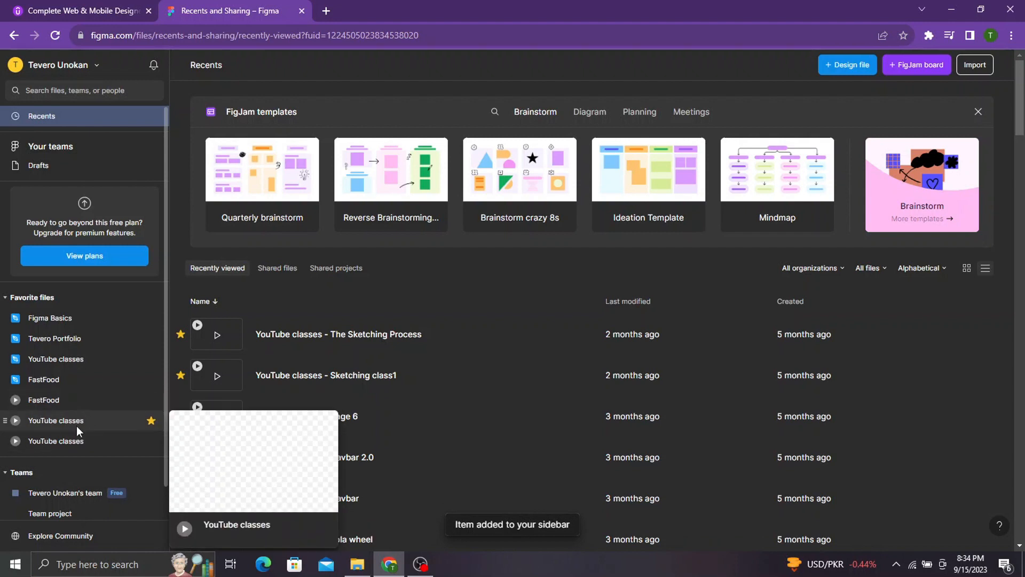
mouse_move(82, 377)
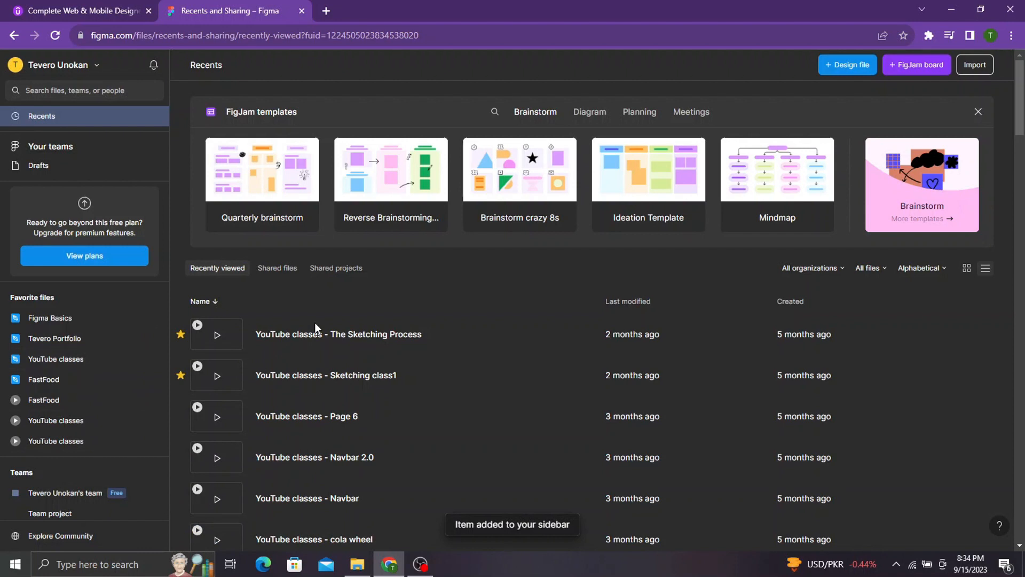
mouse_move(79, 405)
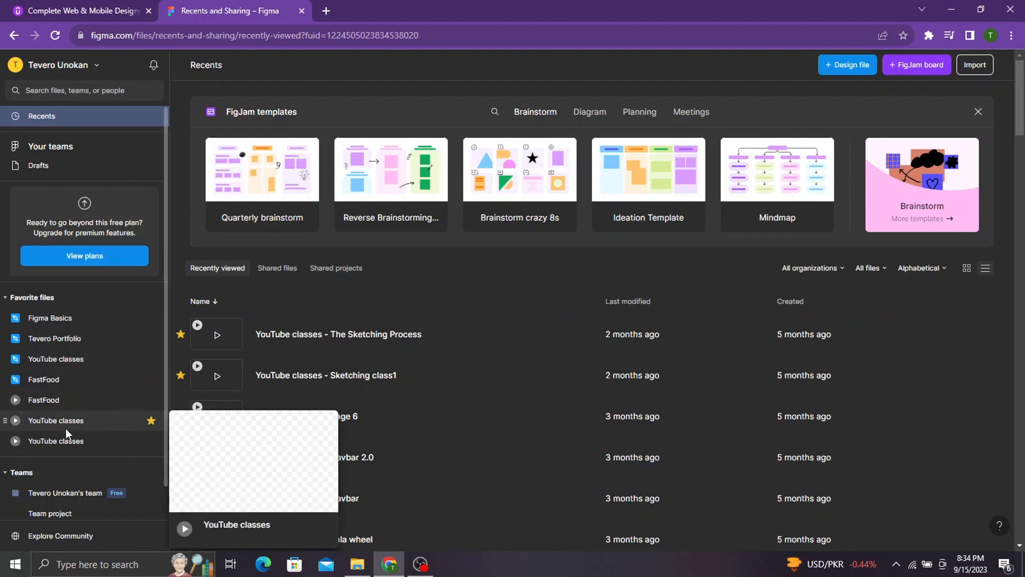
- Examine the actions available for the recent "The Sketching Process" item and the FastFood favorite, and look through the recent files
right_click(305, 338)
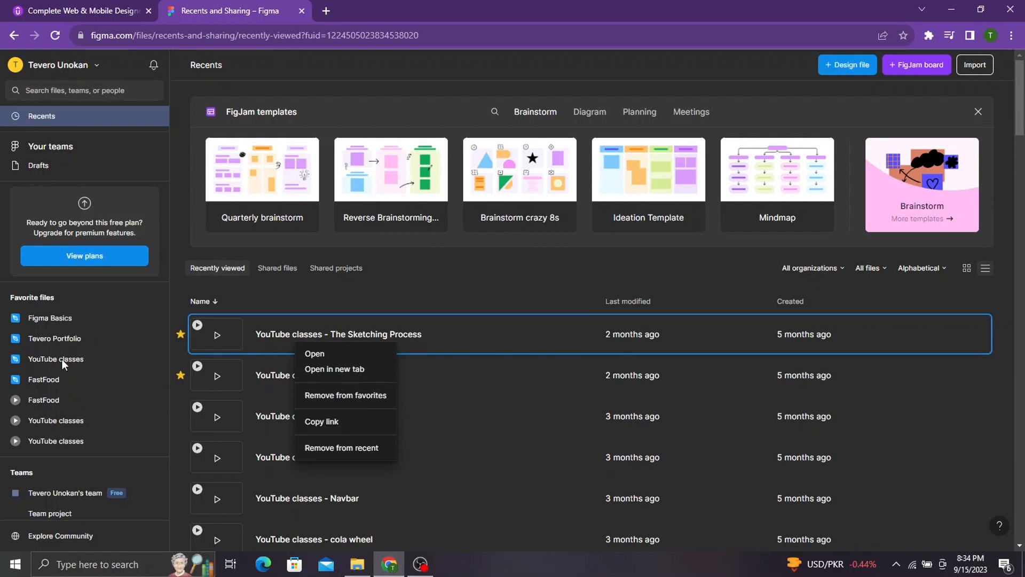
right_click(57, 379)
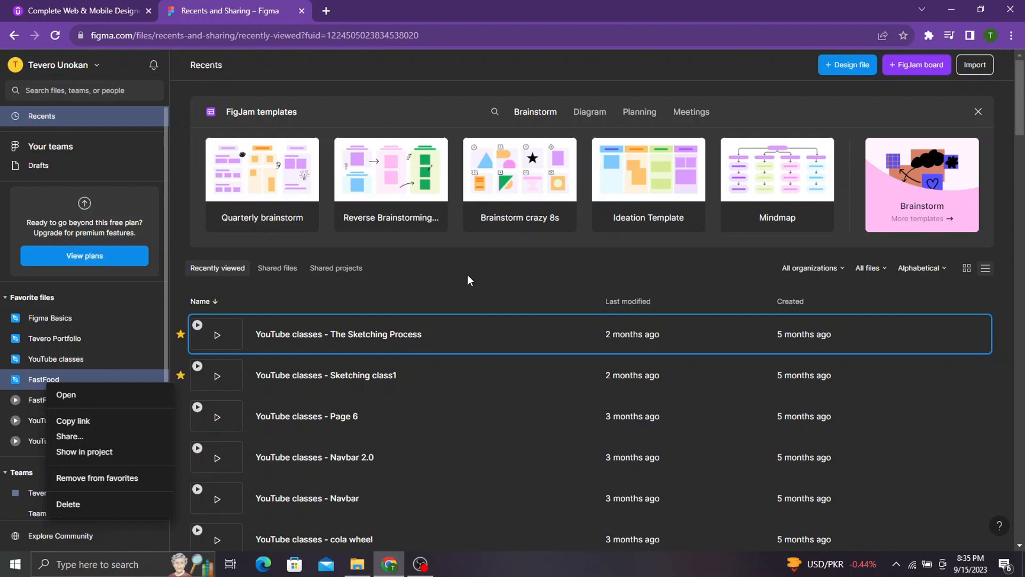
click(479, 287)
scroll(398, 446, down, 3)
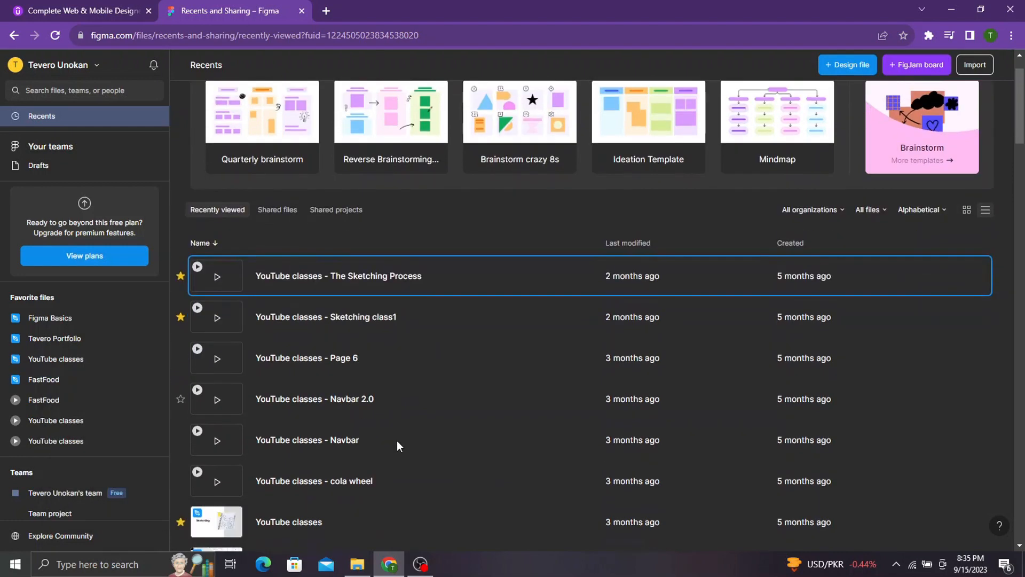
scroll(396, 440, up, 2)
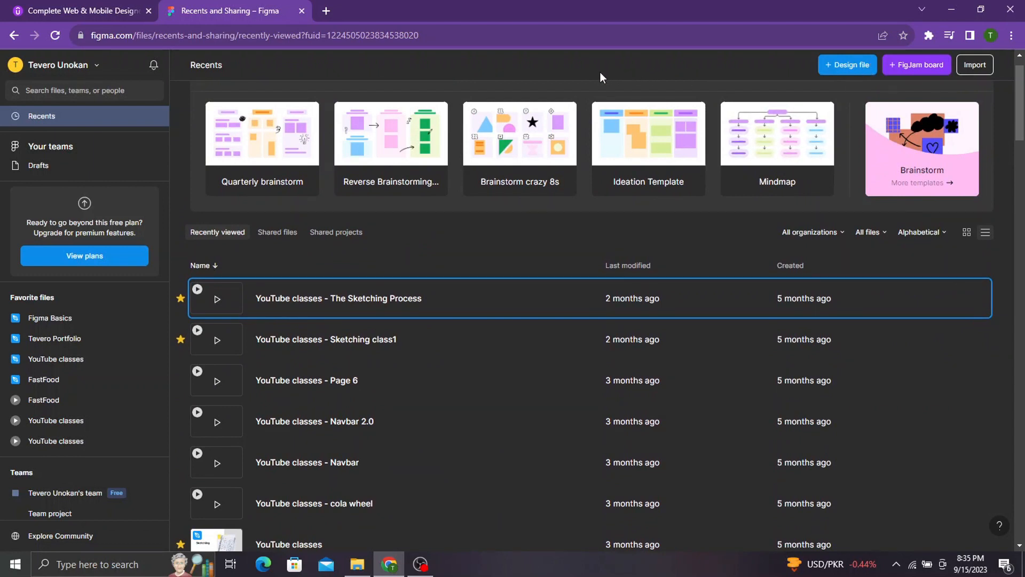
scroll(591, 74, up, 1)
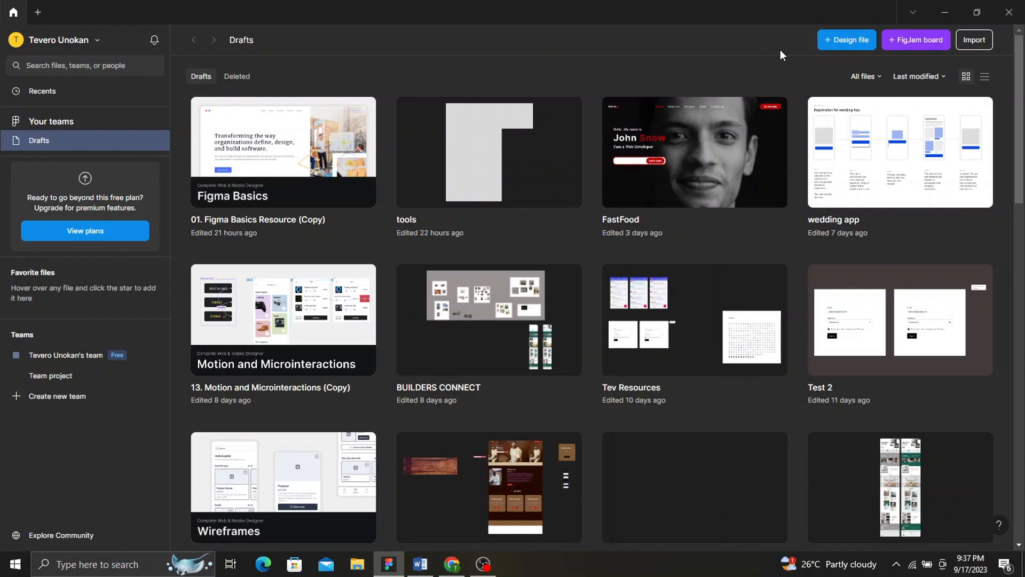
- Create a new design file and name it TEST TOOL
click(842, 43)
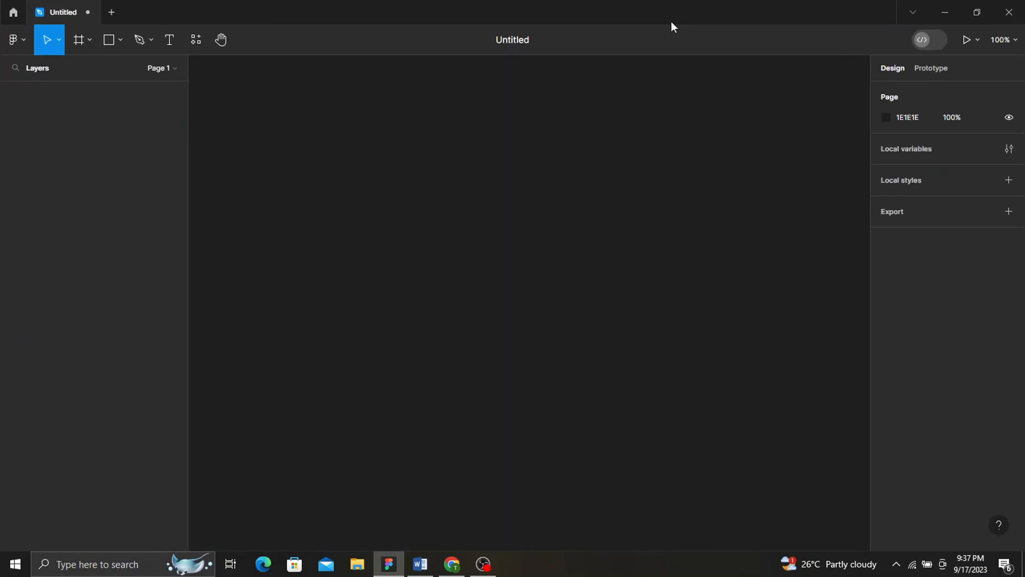
click(521, 41)
text(T)
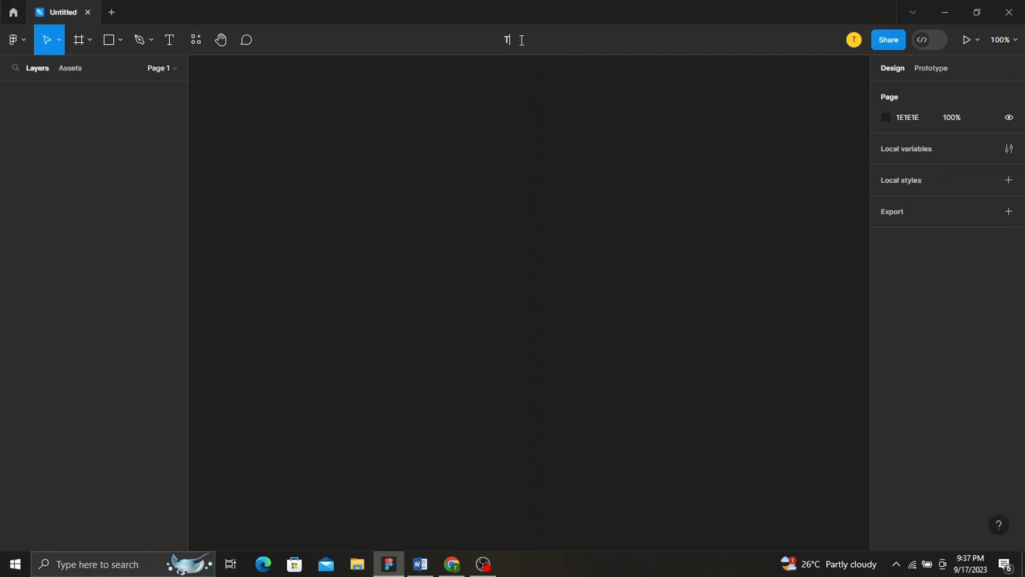
text(EST TOOL)
key(Return)
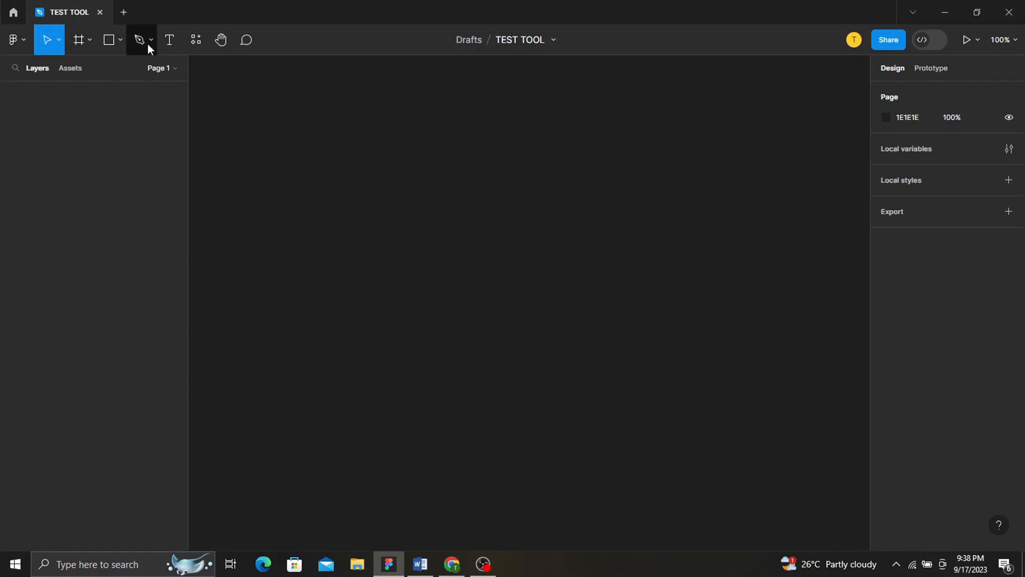
- Consult the keyboard shortcuts reference for the Tools and Selection categories, and close it
click(20, 44)
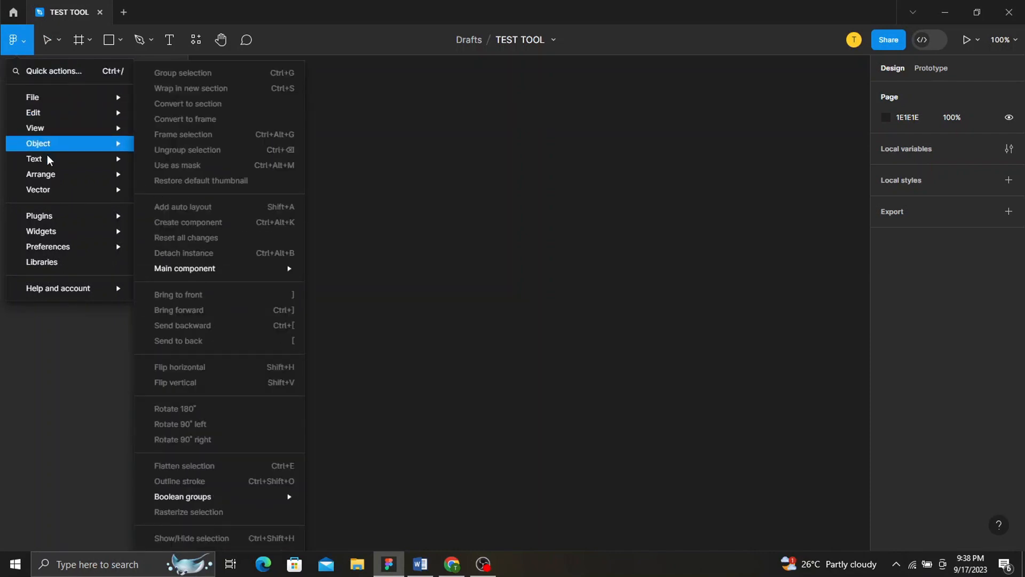
mouse_move(47, 174)
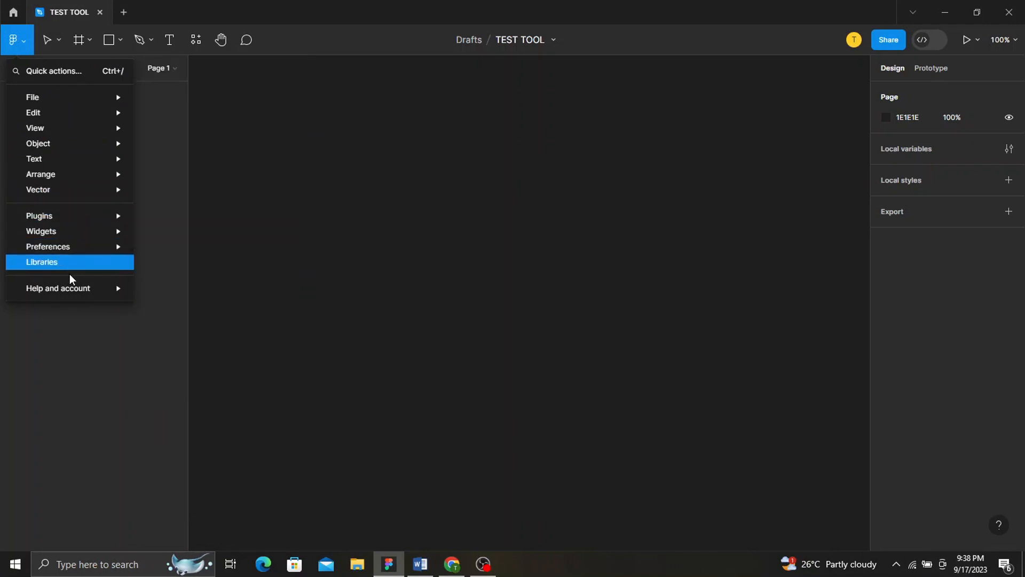
mouse_move(73, 288)
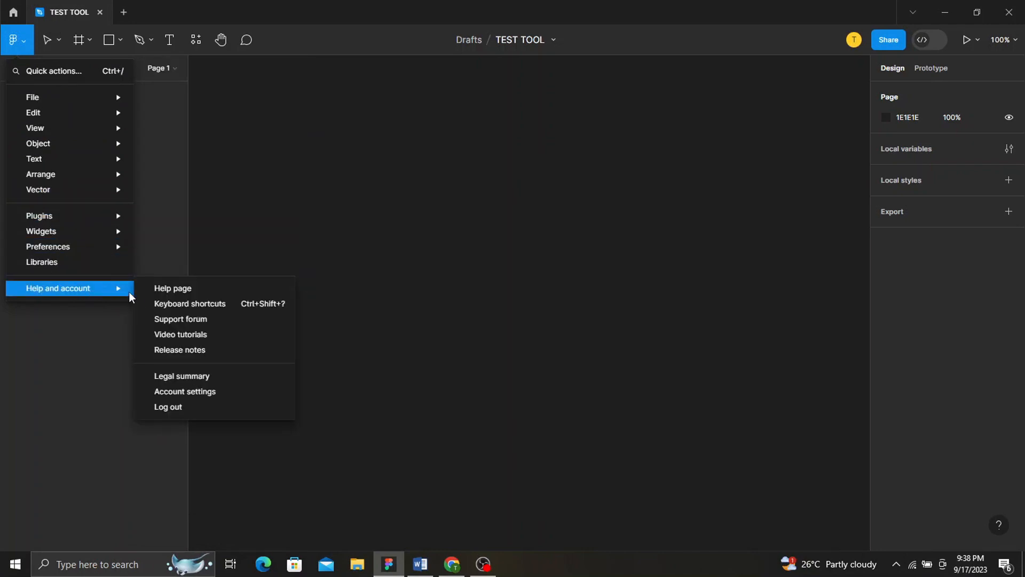
click(177, 303)
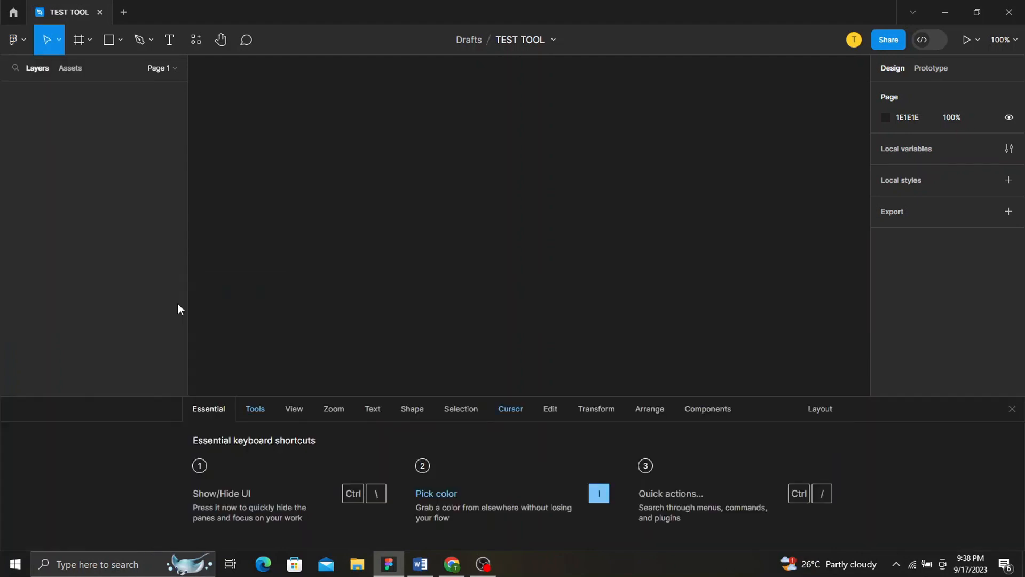
click(253, 413)
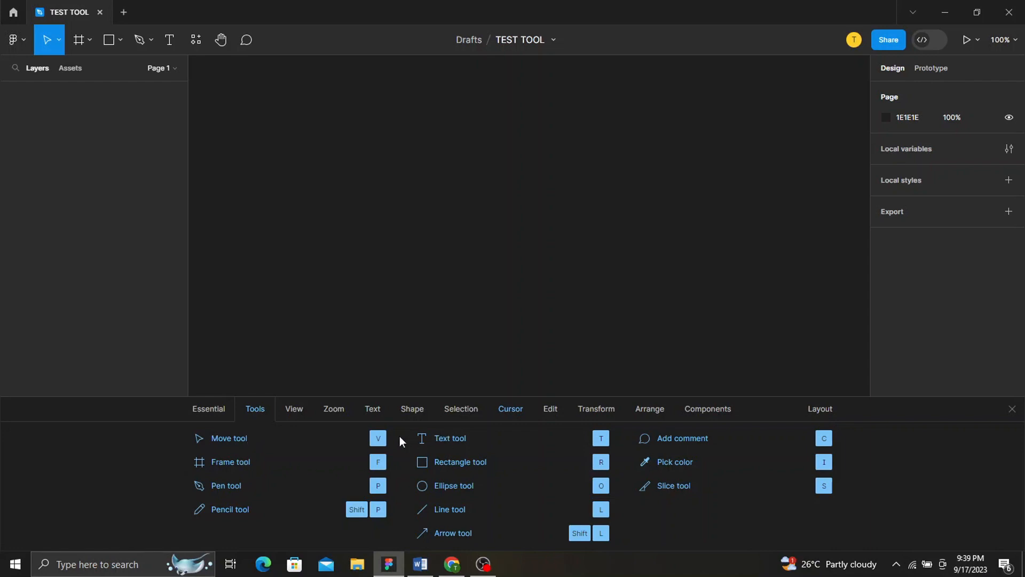
click(457, 409)
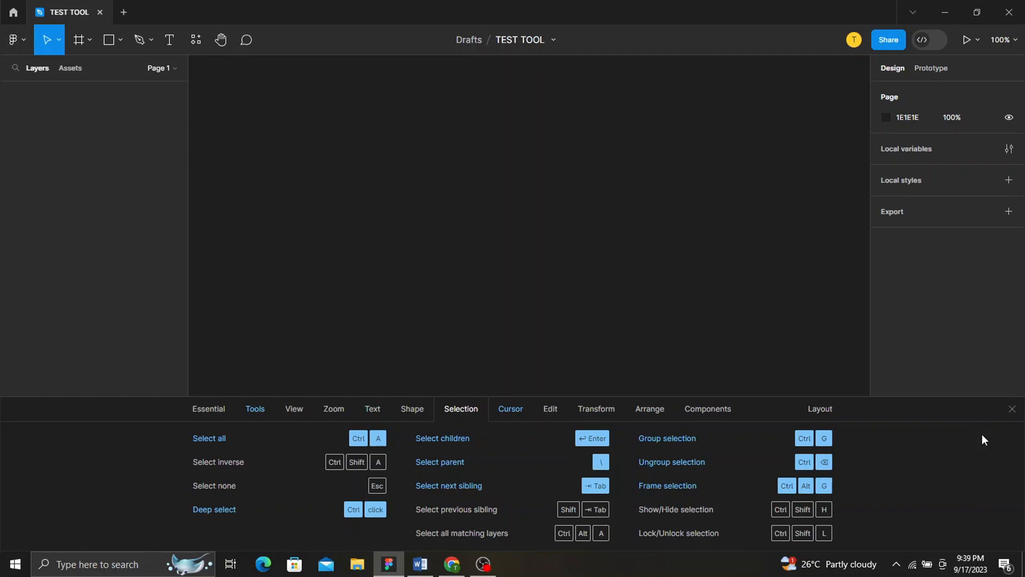
click(1012, 409)
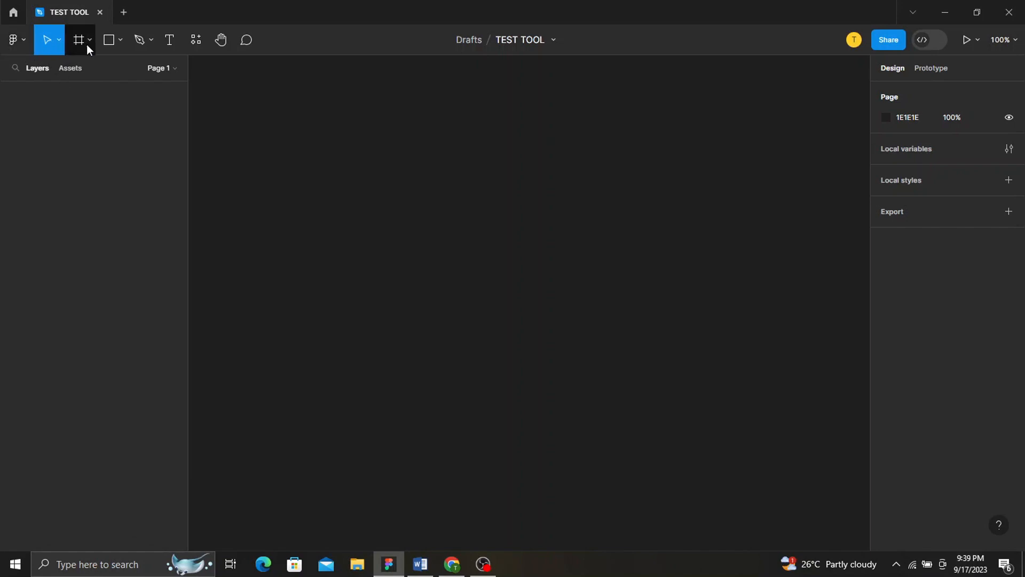
click(60, 40)
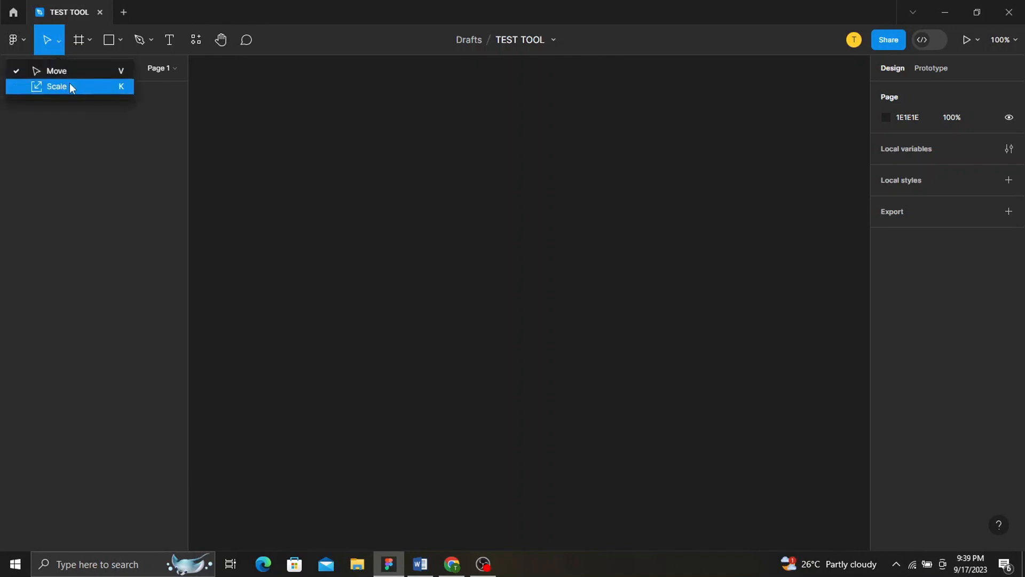
click(91, 42)
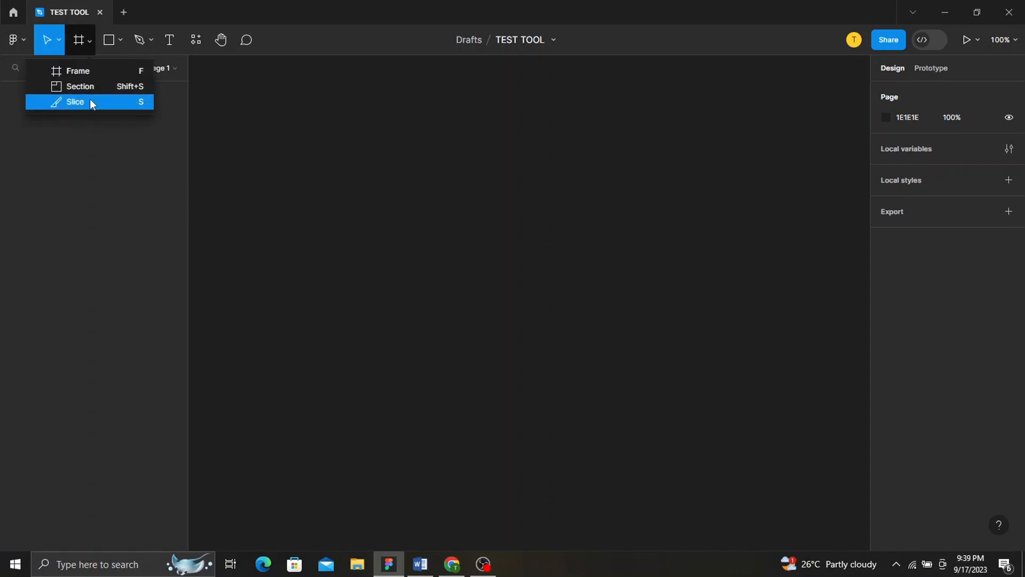
click(165, 131)
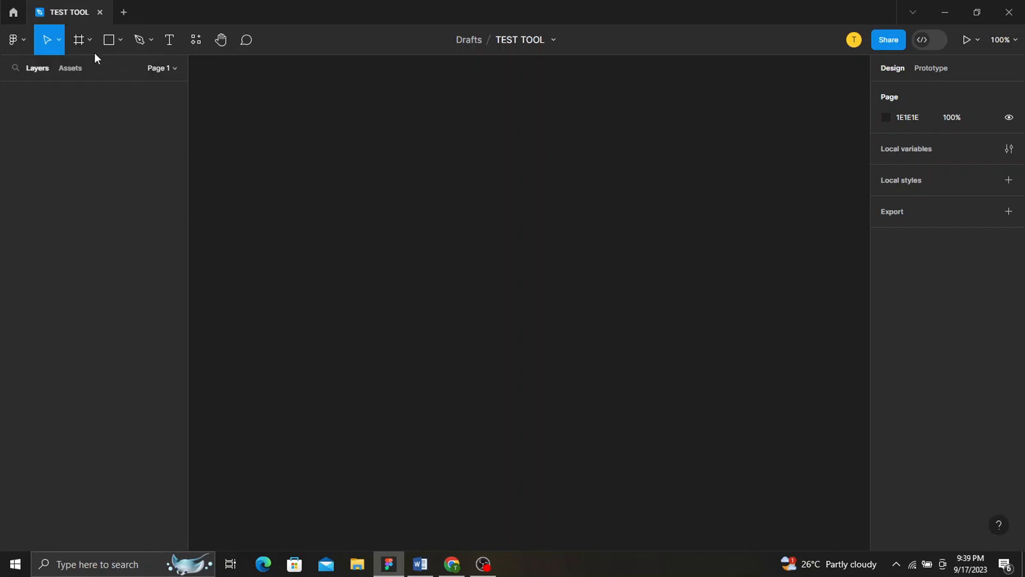
- Draw a frame about 226 × 220 on the empty canvas and deselect it
click(79, 40)
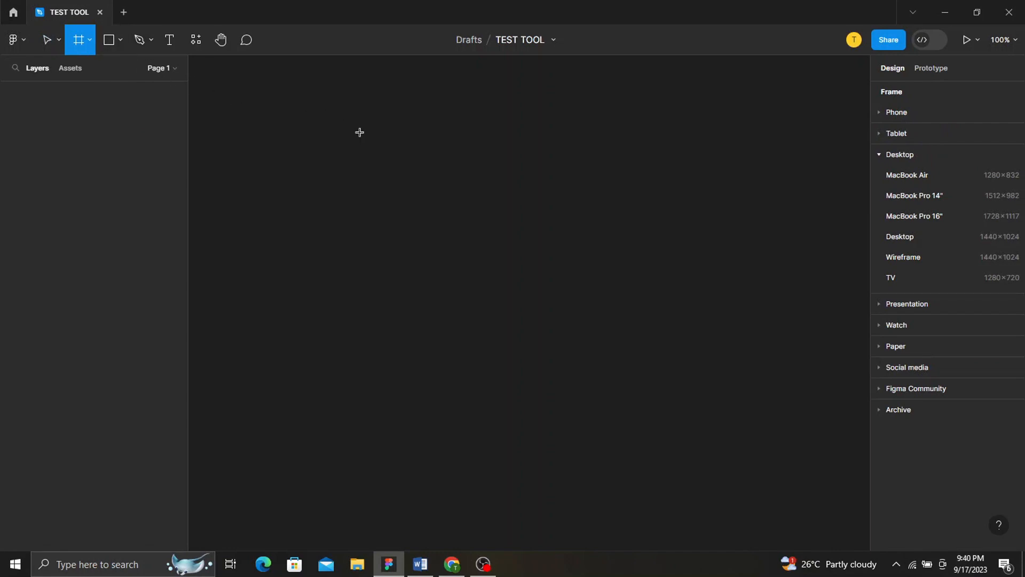
drag(359, 132, 504, 273)
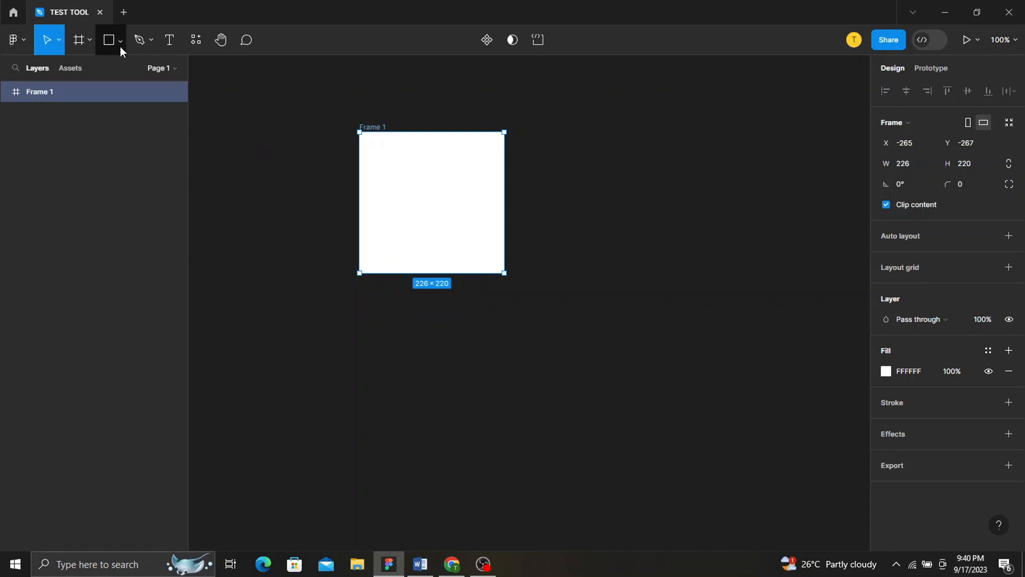
click(260, 105)
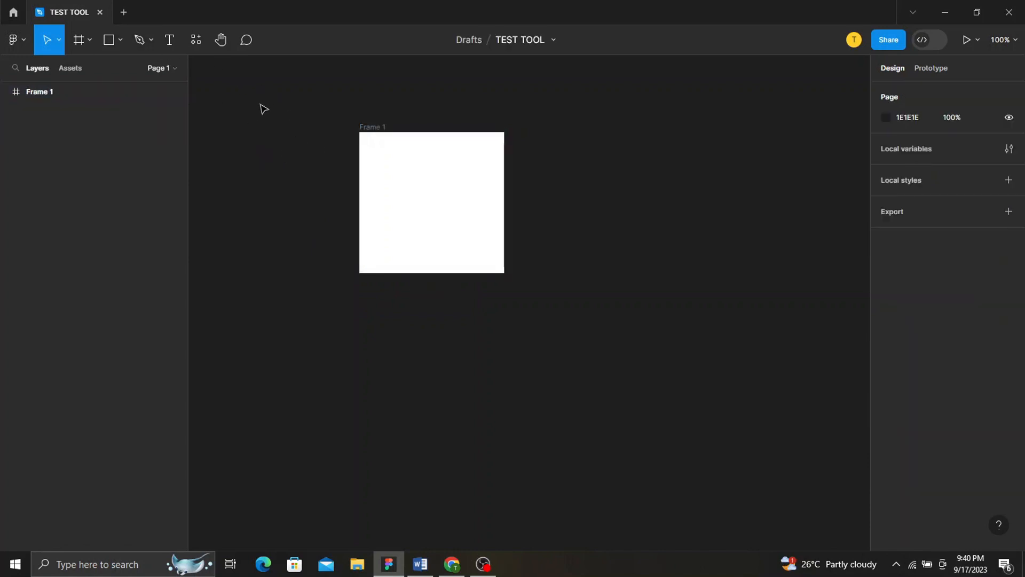
click(120, 40)
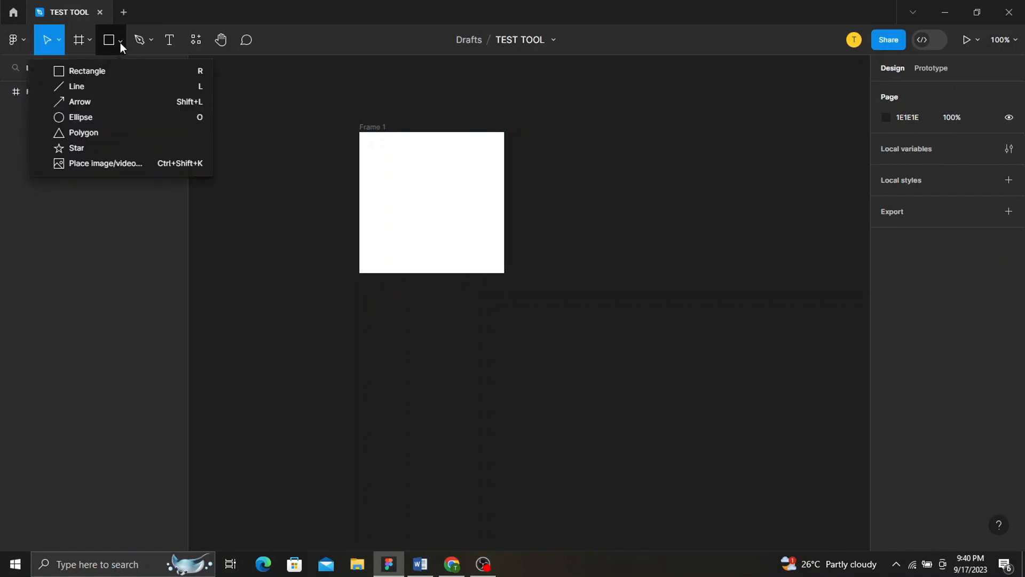
click(120, 43)
click(120, 41)
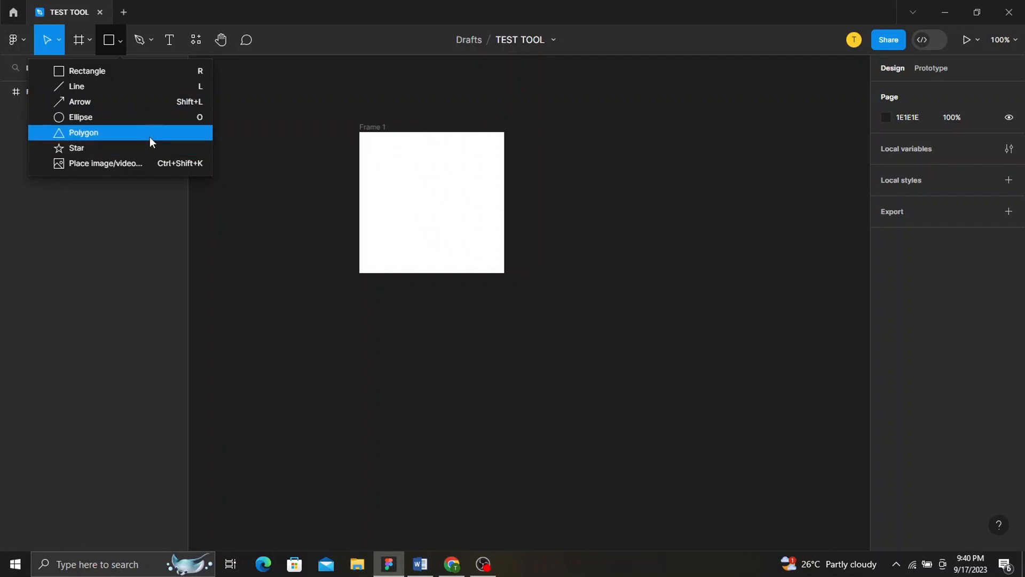
click(149, 47)
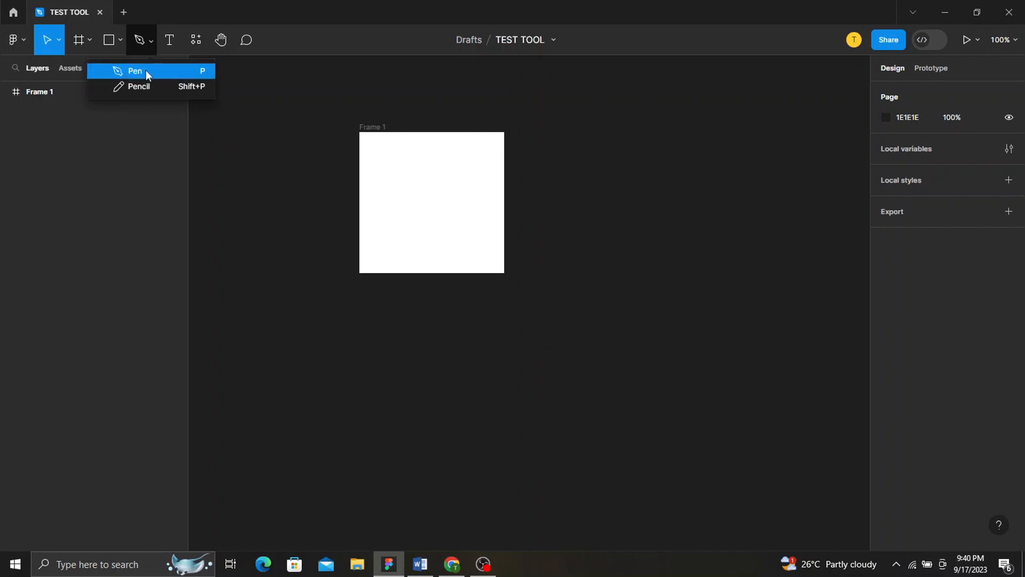
- Add the text HELLO WORLD on the empty canvas beside the white frame and finish editing it
click(164, 40)
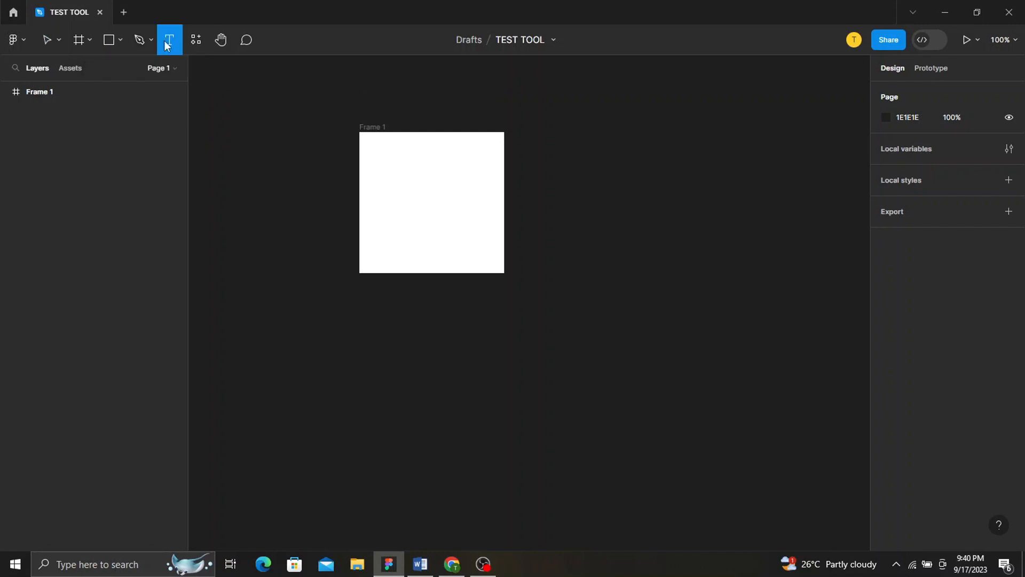
click(272, 230)
text(HE)
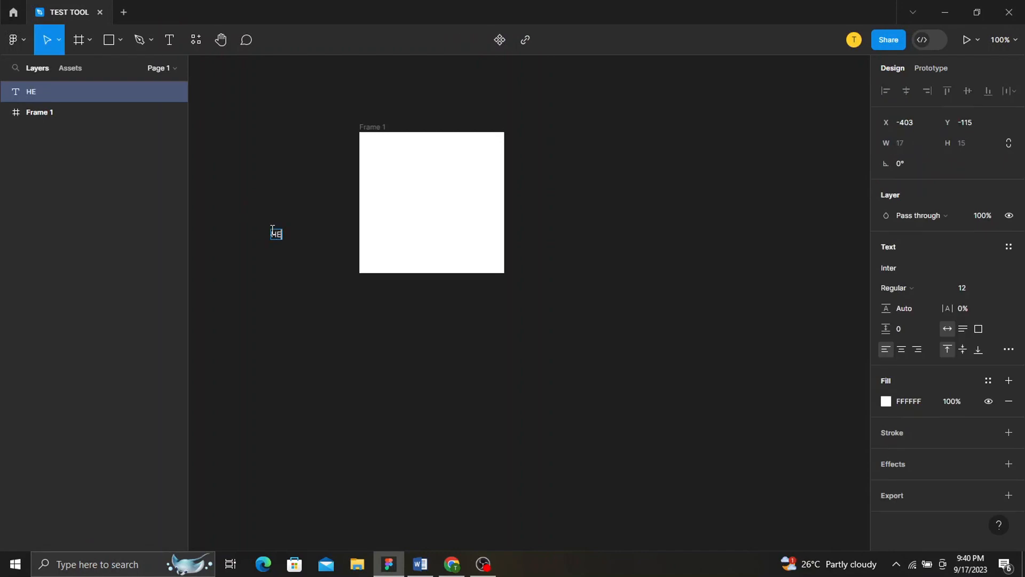
text(LLO WORD)
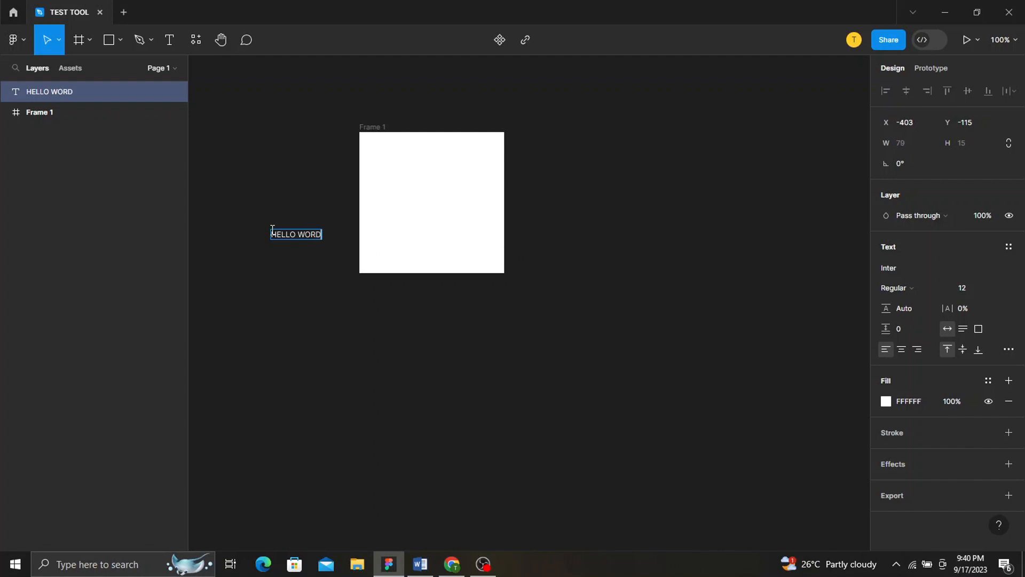
key(BackSpace)
text(LD)
key(Escape)
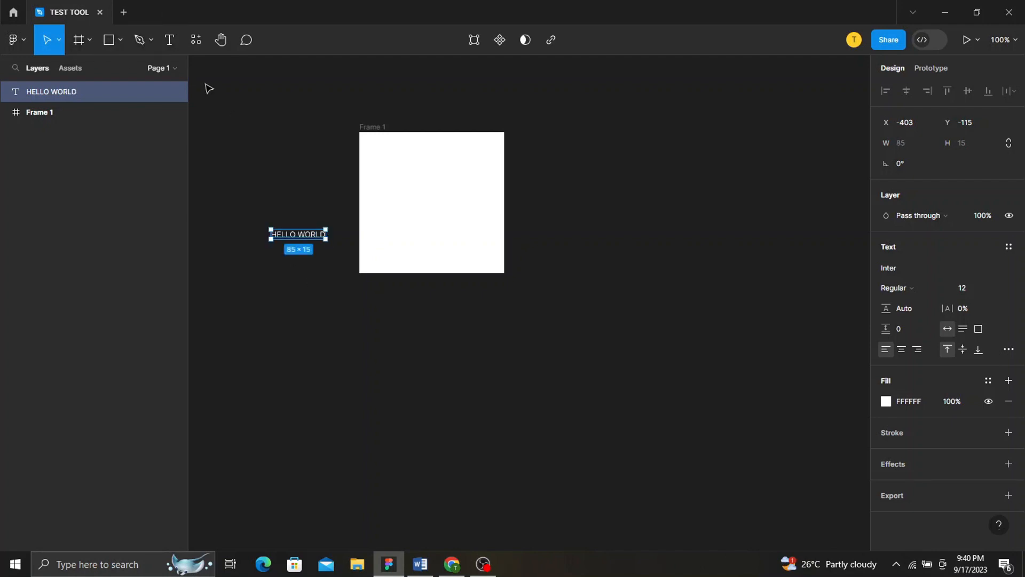
- Shift the view of the canvas sideways with the Hand tool and return to the Move tool
click(221, 39)
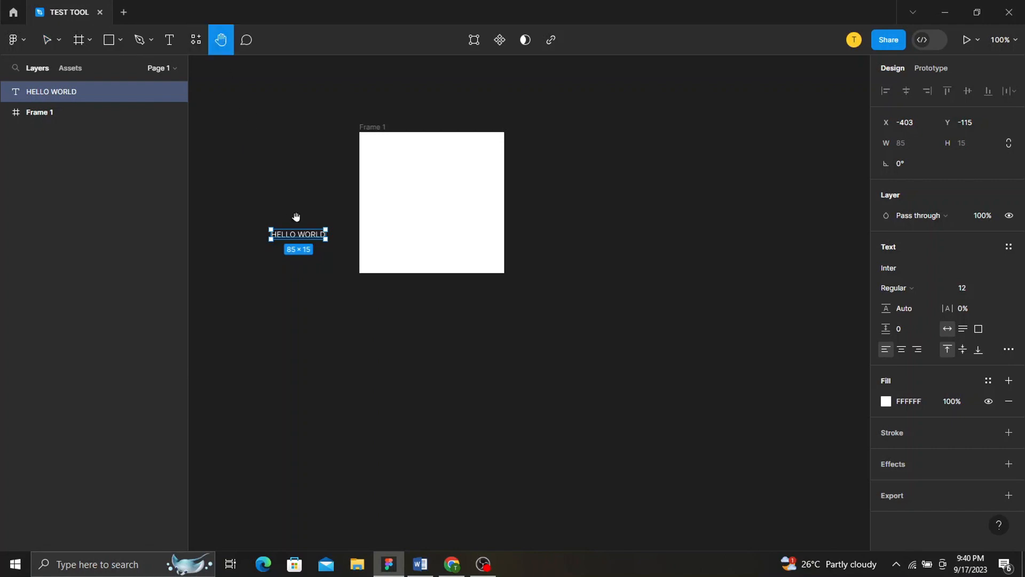
drag(305, 235, 440, 238)
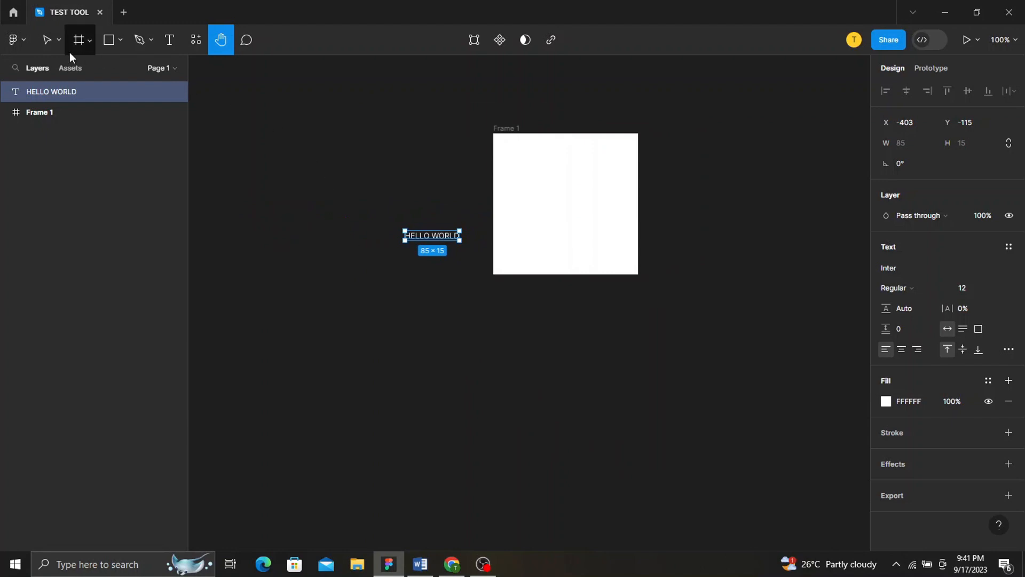
click(47, 41)
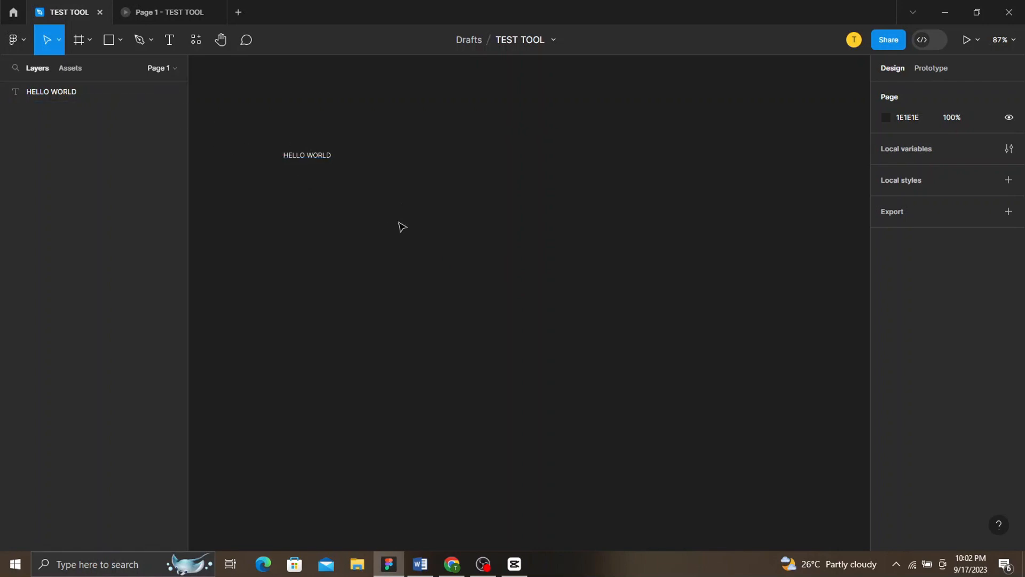
- Draw a rectangle about 128 × 101 below the HELLO WORLD text and place a duplicate of it to its right
key(r)
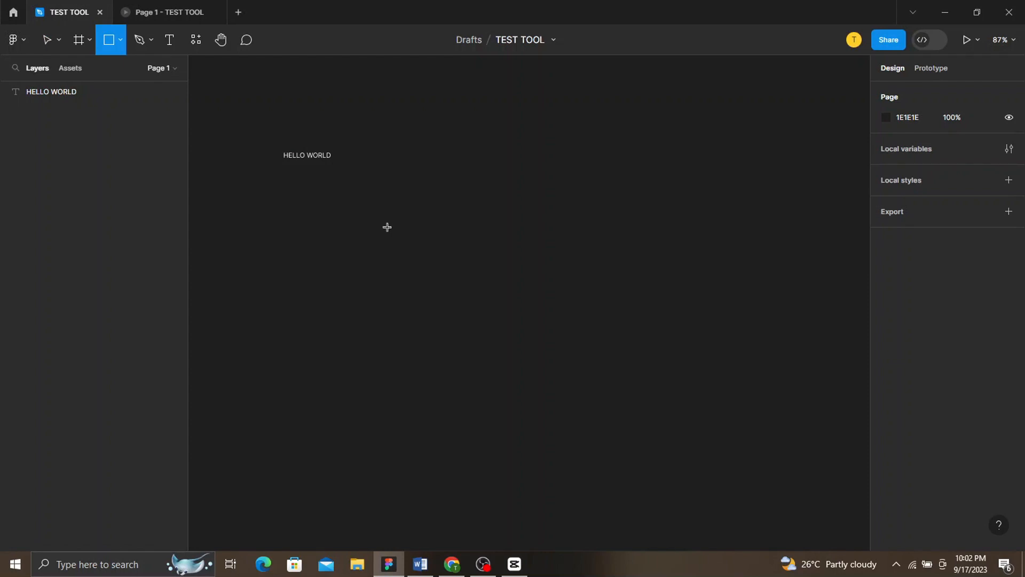
mouse_move(384, 216)
mouse_down()
mouse_move(438, 277)
mouse_move(457, 273)
mouse_up()
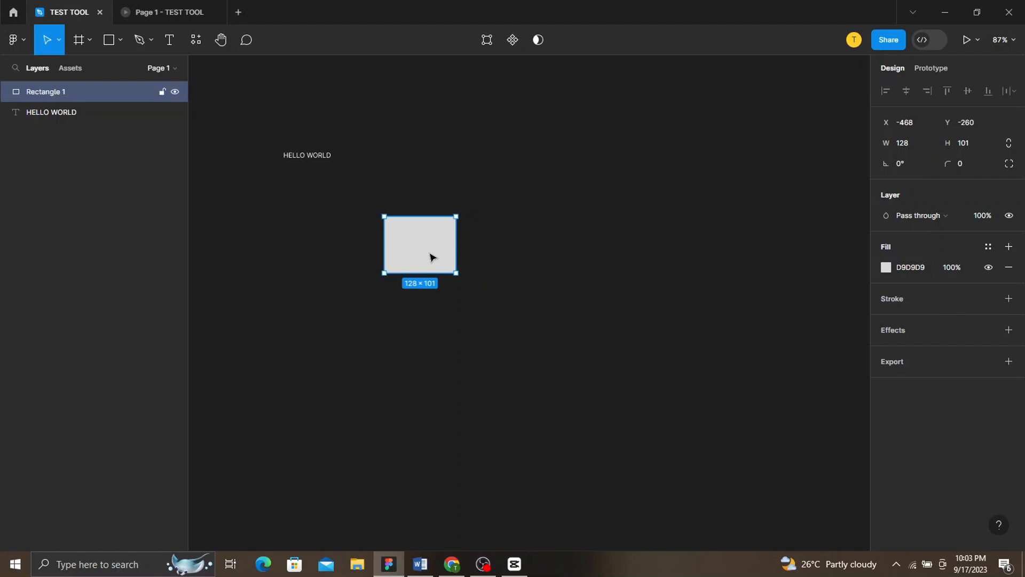
drag(432, 258, 530, 256)
drag(526, 260, 533, 260)
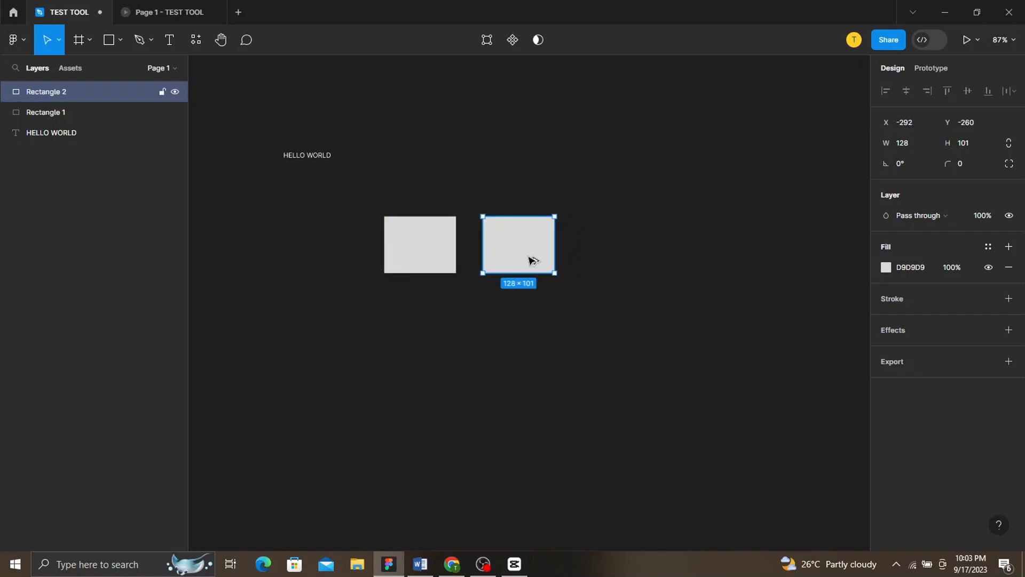
- Move the duplicate rectangle so it overlaps the lower-right corner of the first one, and select both rectangles
click(66, 110)
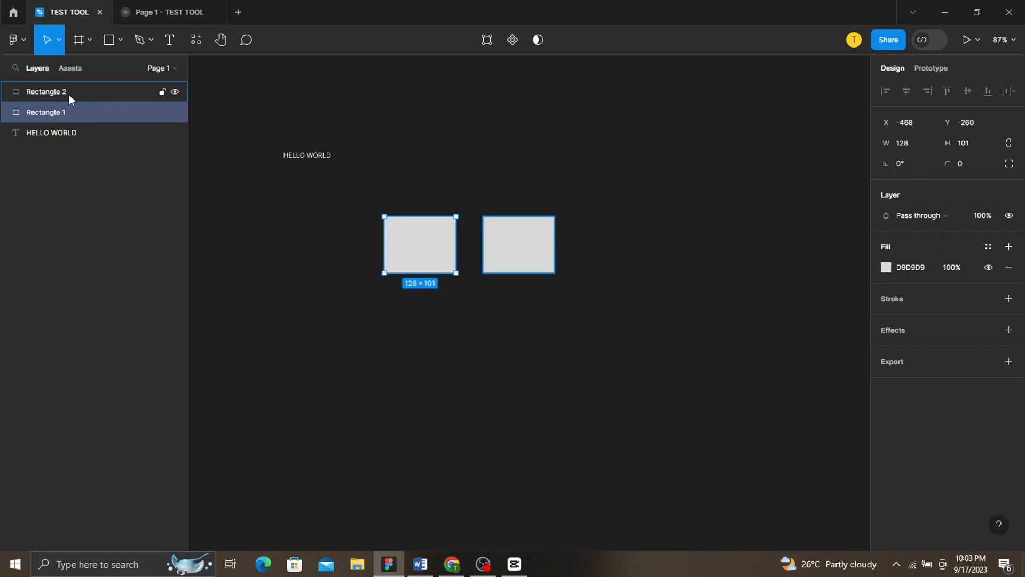
click(69, 94)
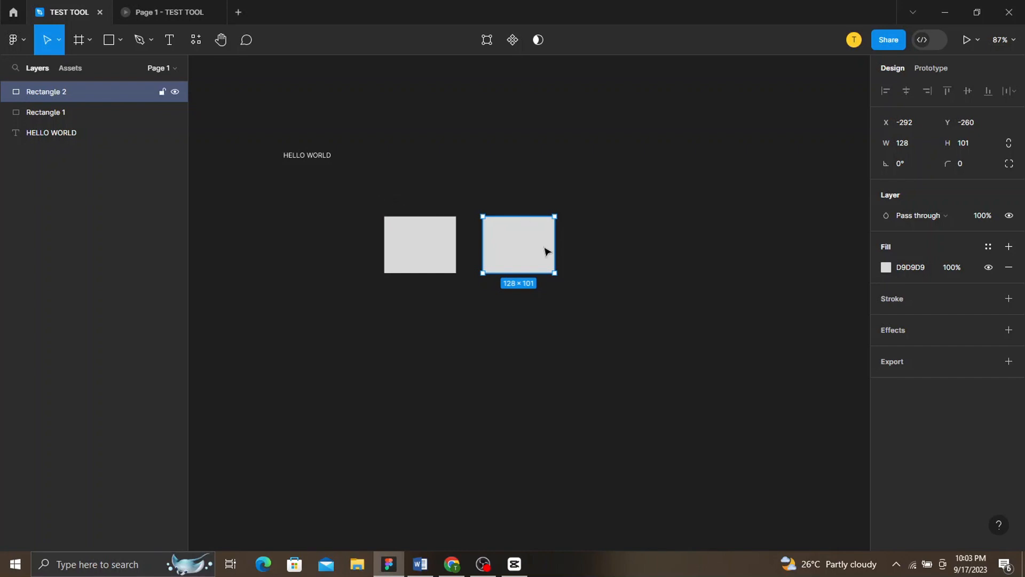
drag(538, 252, 485, 268)
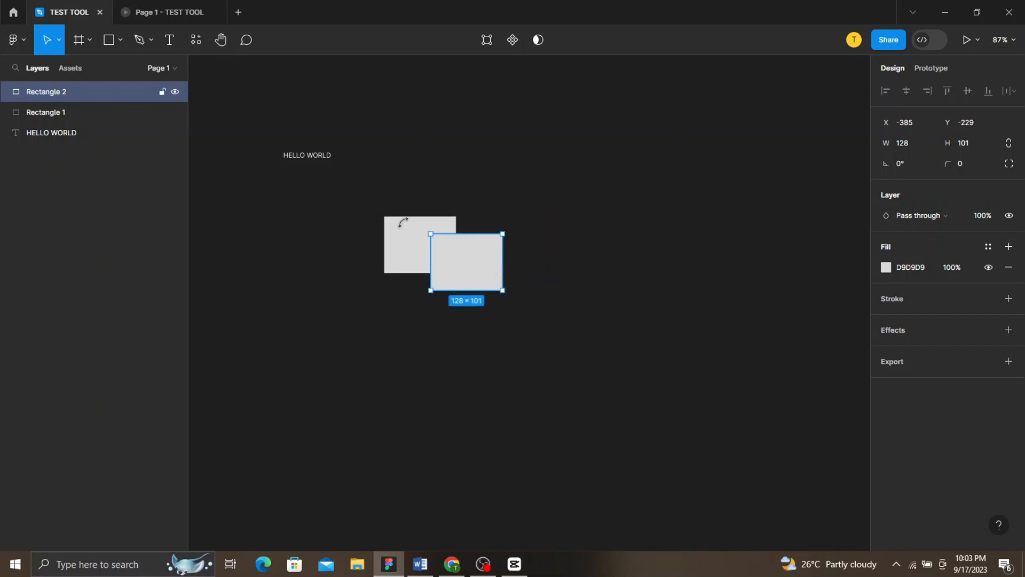
drag(354, 204, 536, 297)
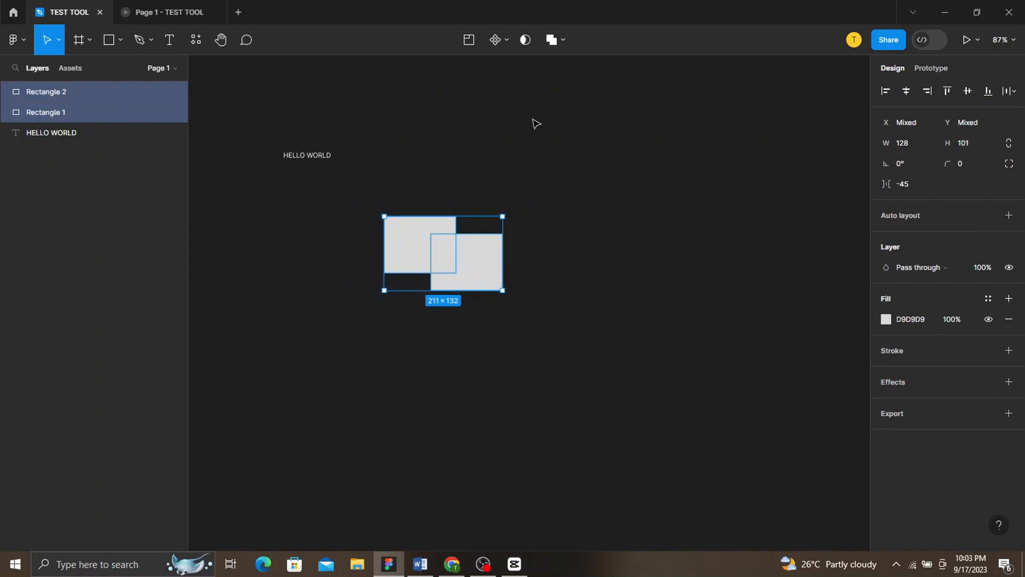
- Consult the component creation options and subtract the front rectangle from the one behind it
click(508, 40)
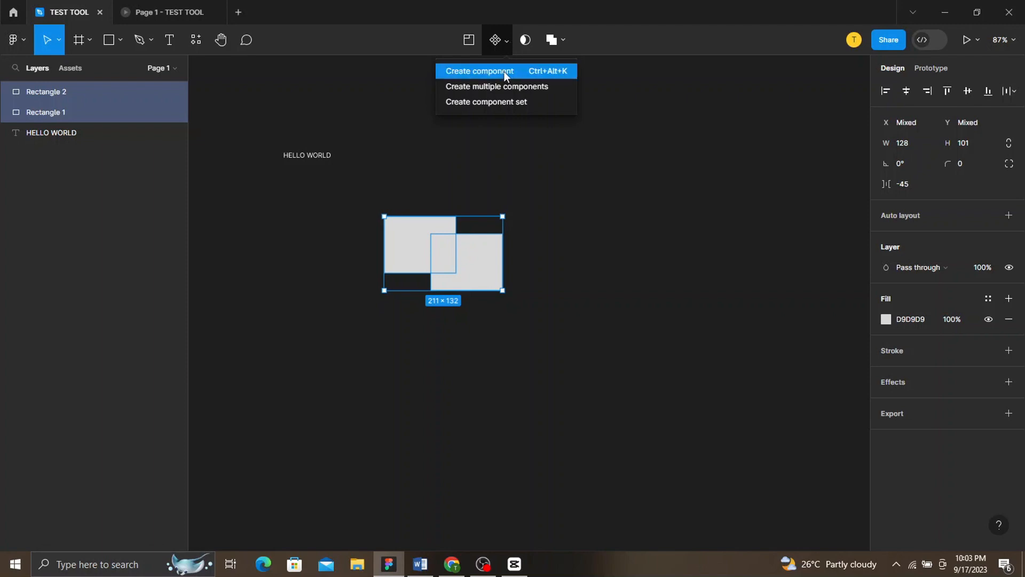
click(507, 42)
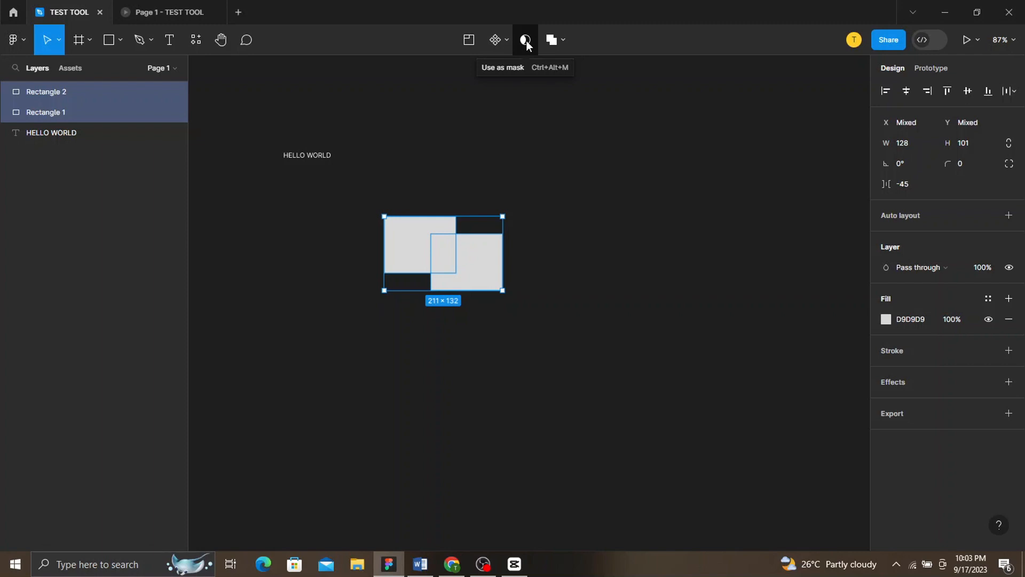
click(564, 44)
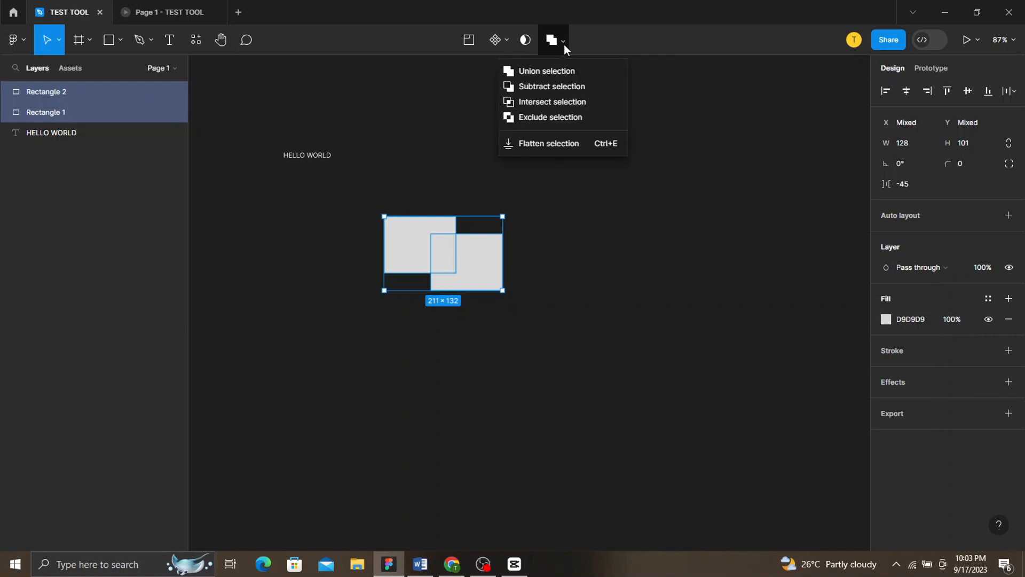
click(558, 88)
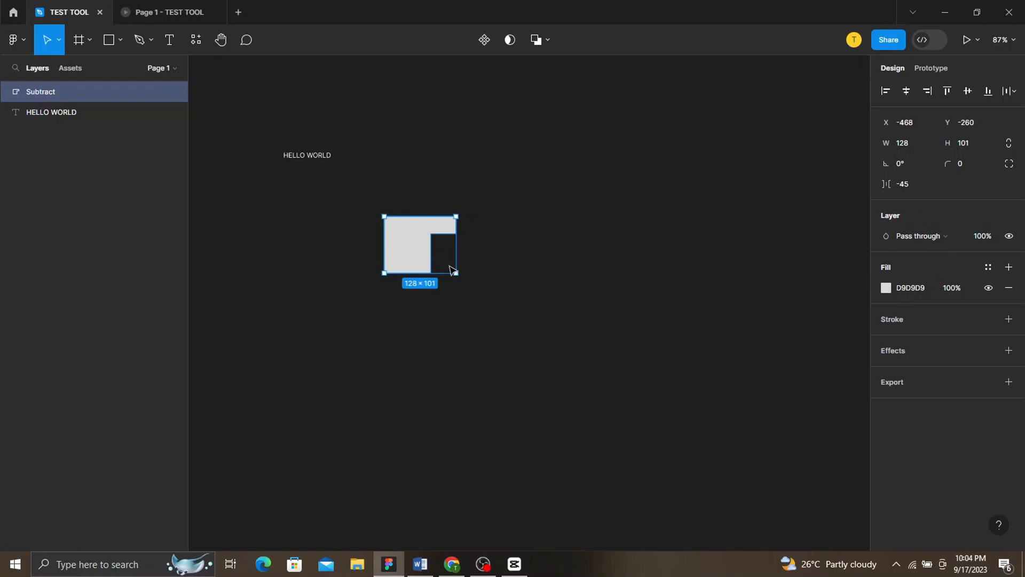
- Reselect the subtracted shape and review the boolean operations available for it
click(463, 314)
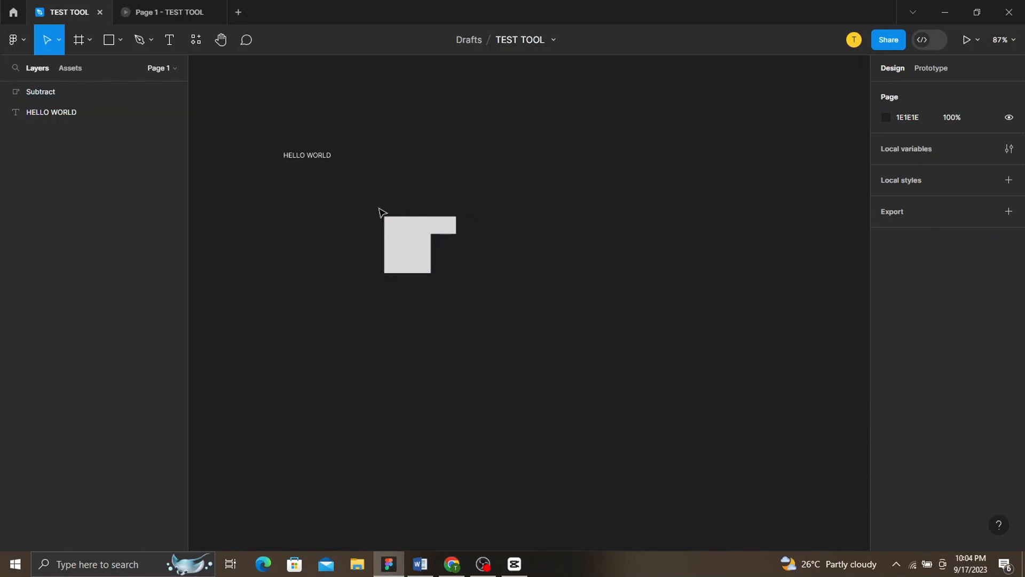
drag(378, 193, 453, 300)
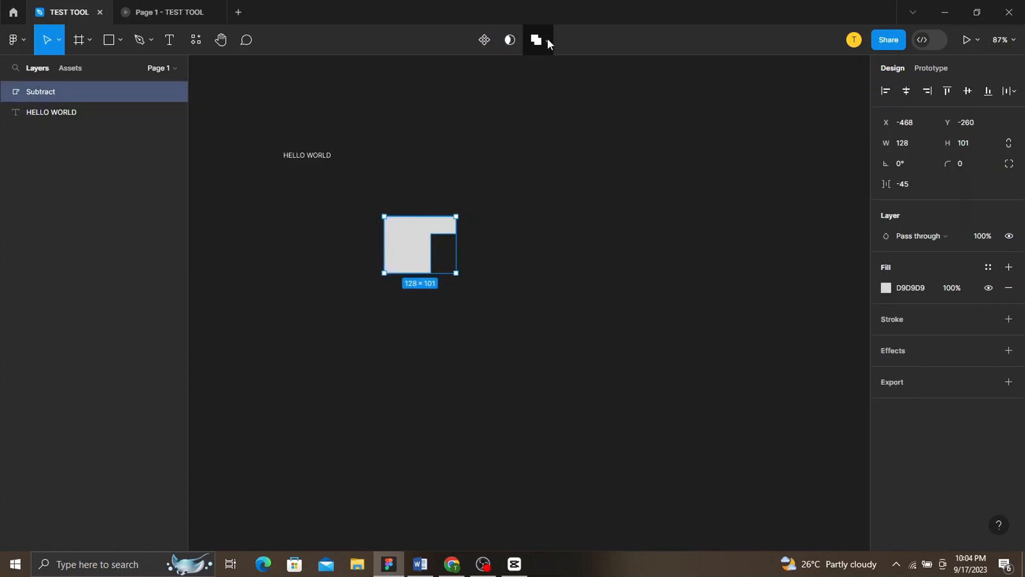
click(548, 41)
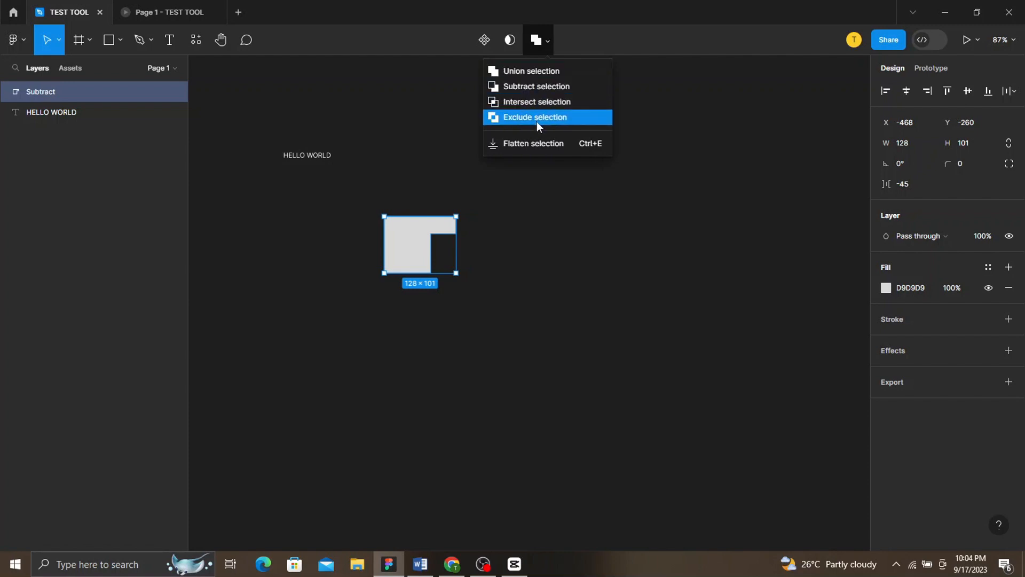
- Review the invite permission options in the file's sharing settings and copy the file link
click(883, 38)
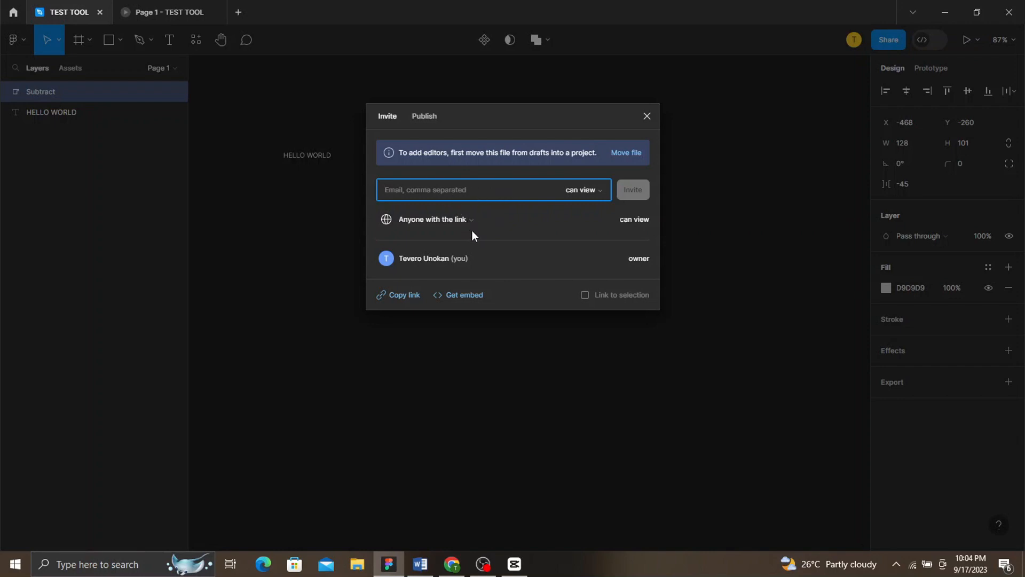
click(596, 190)
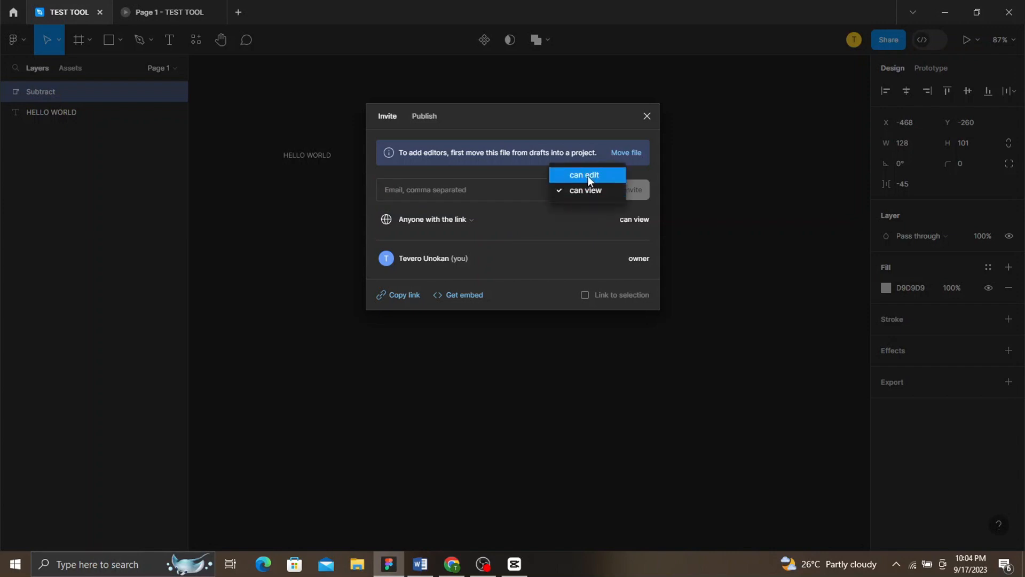
click(580, 218)
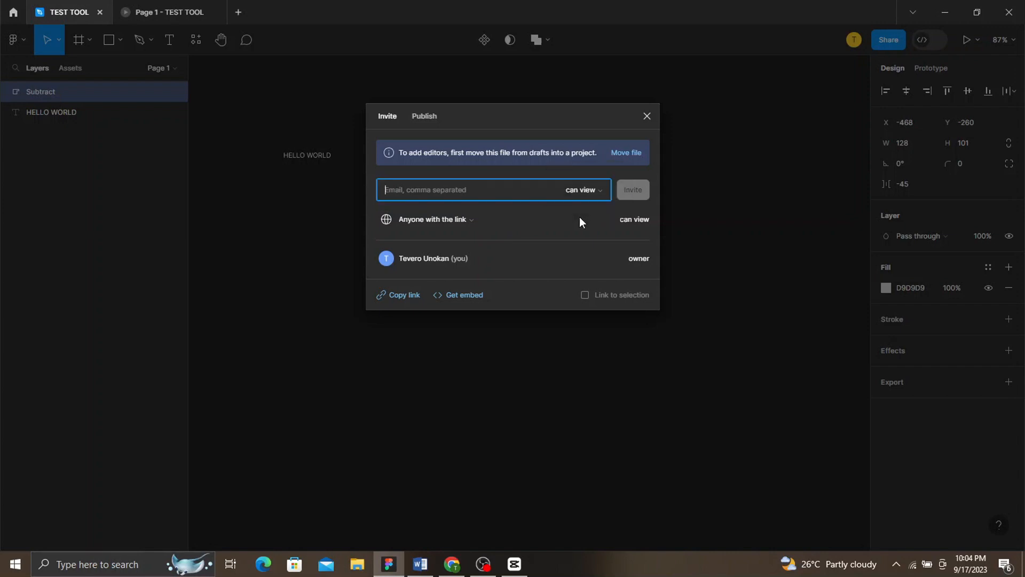
click(409, 295)
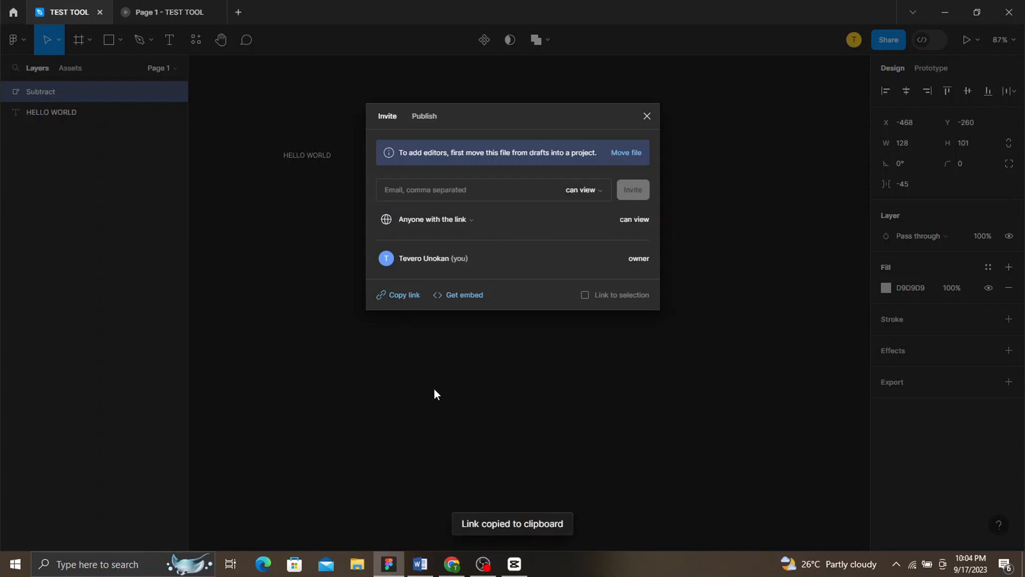
click(434, 390)
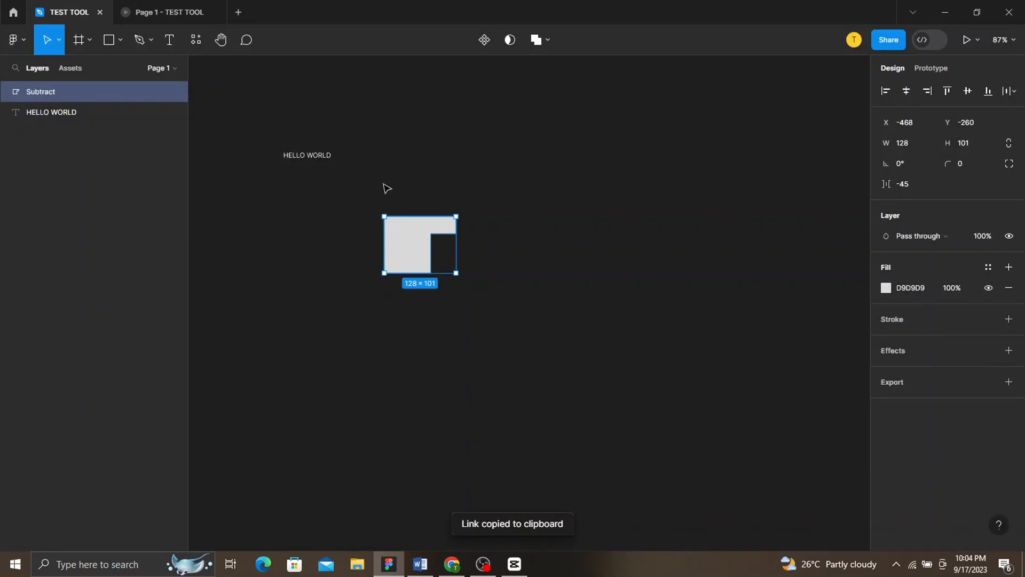
- Delete the subtracted shape and add an iPhone 13 / 13 Pro preset frame to the canvas
key(Delete)
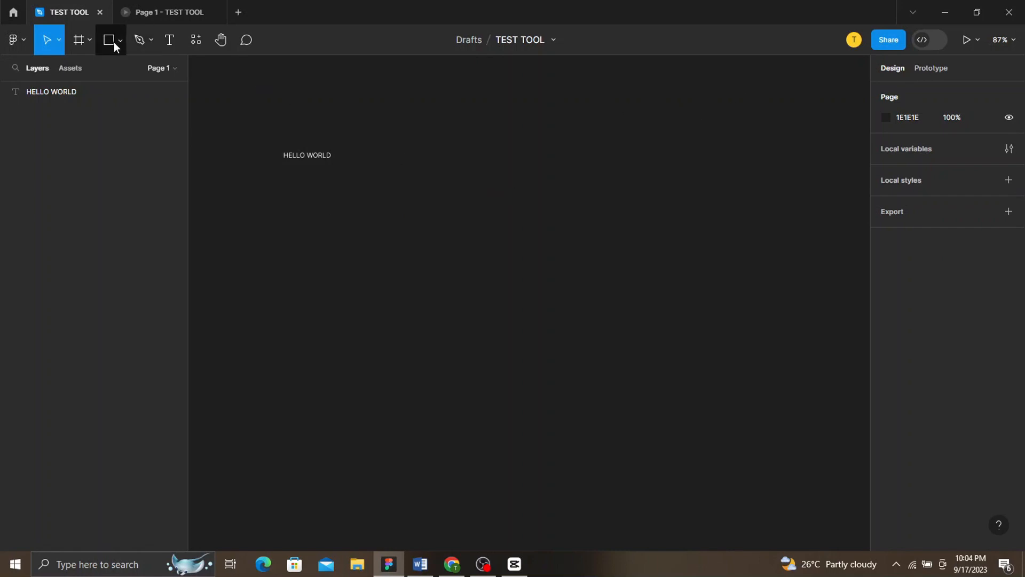
click(87, 41)
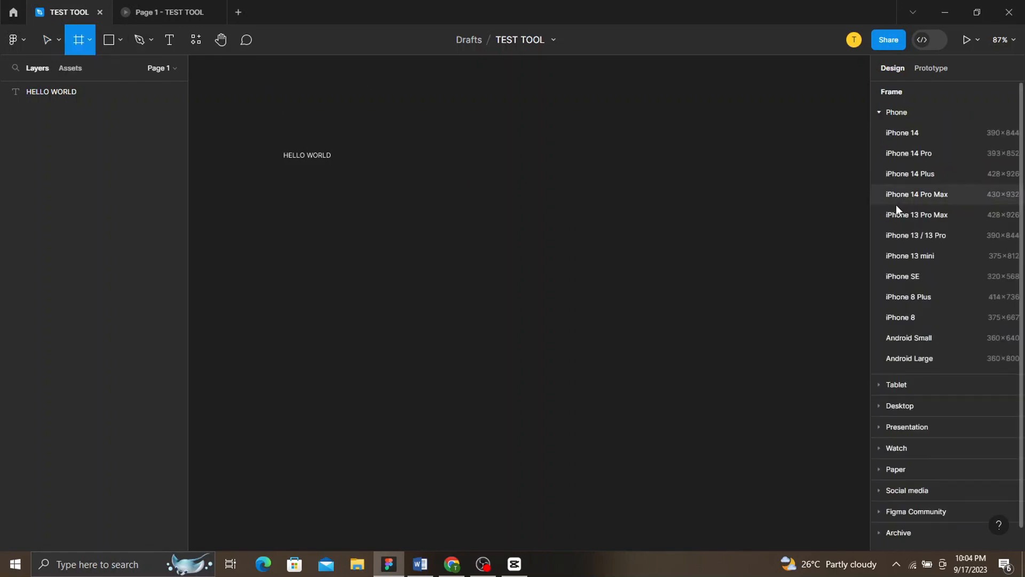
click(915, 234)
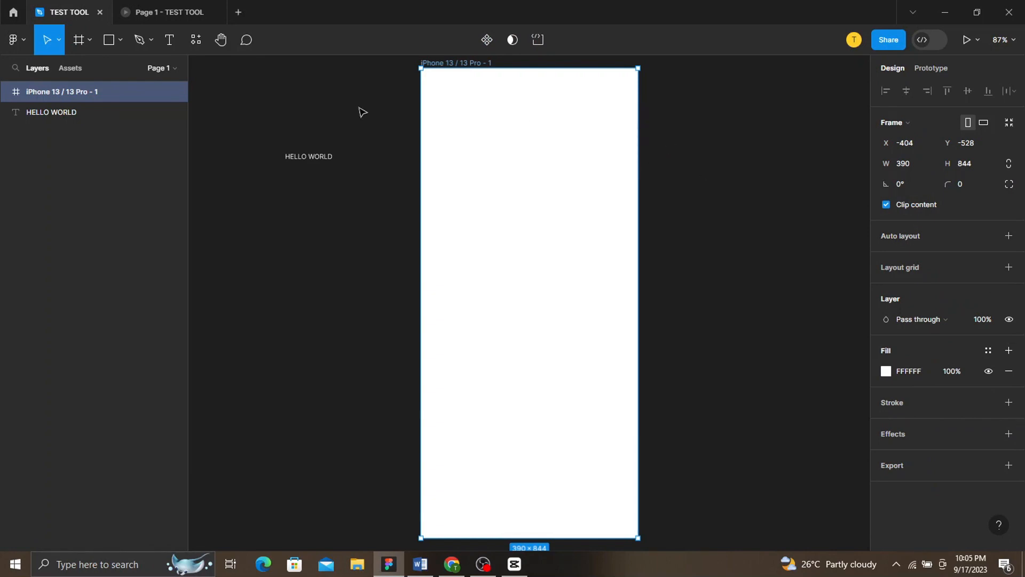
- Move the HELLO WORLD text into the phone frame, horizontally centred near the top, and set its fill to 1E1E1E
click(302, 156)
drag(303, 157, 525, 112)
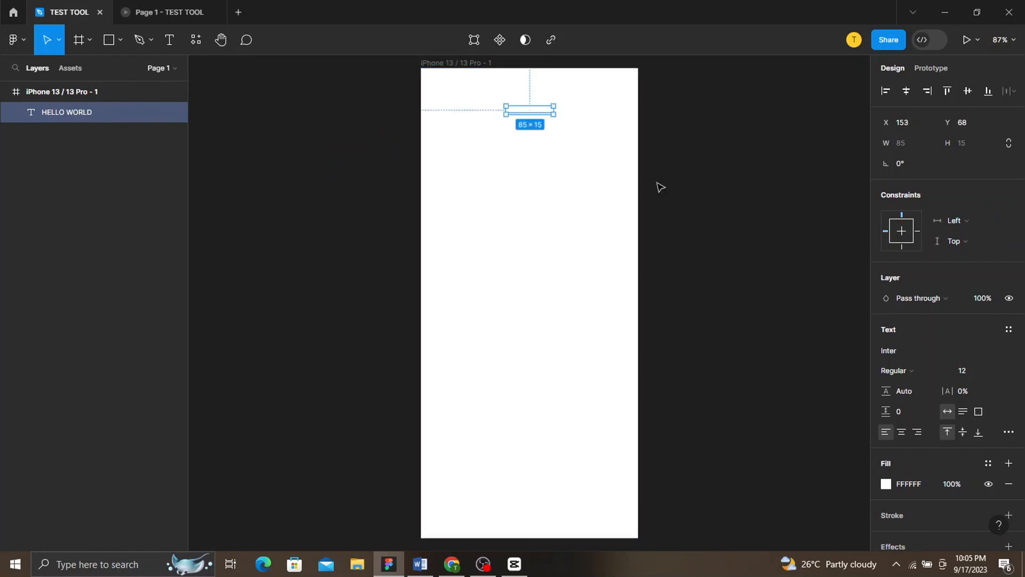
click(886, 484)
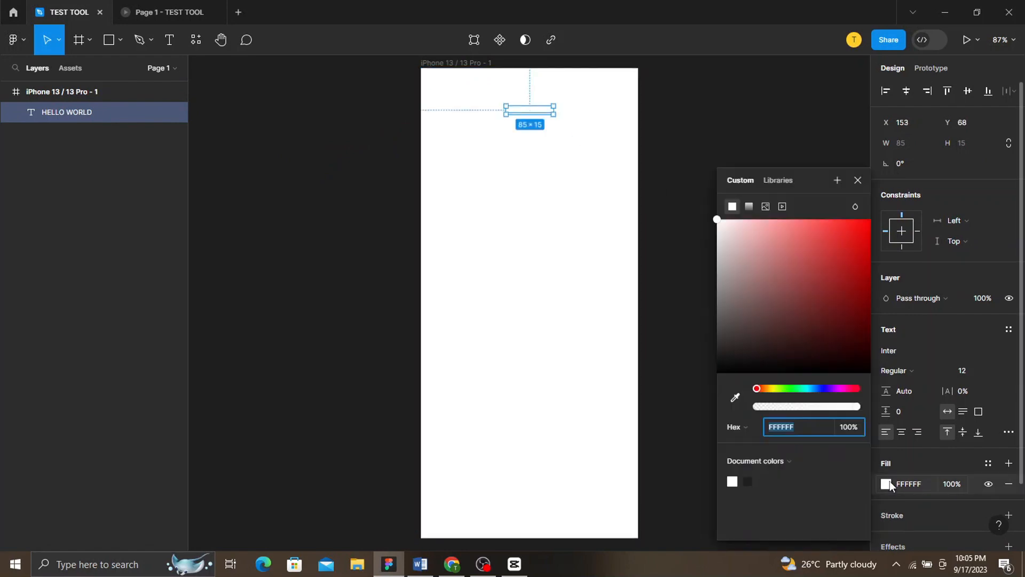
click(750, 480)
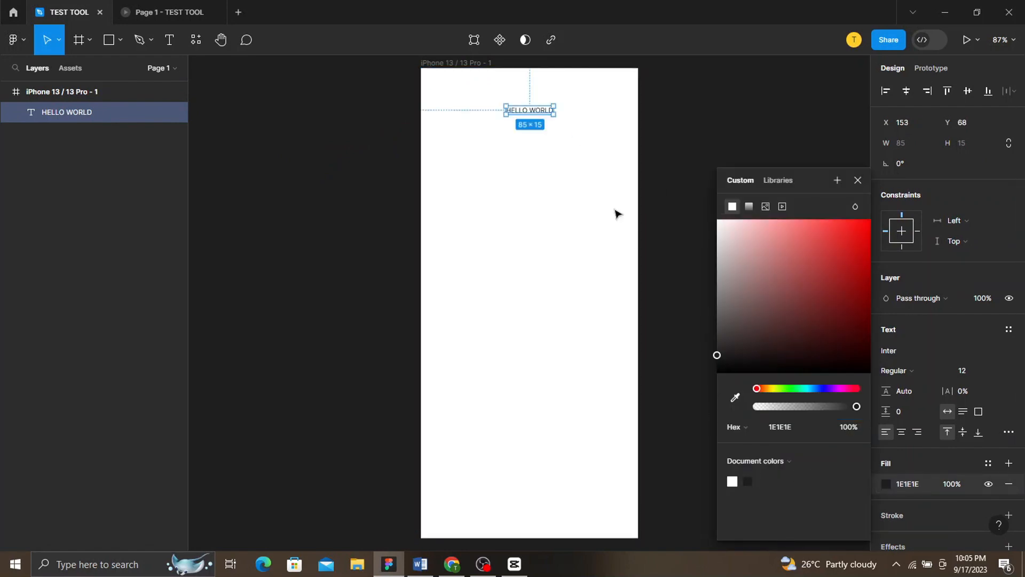
click(666, 190)
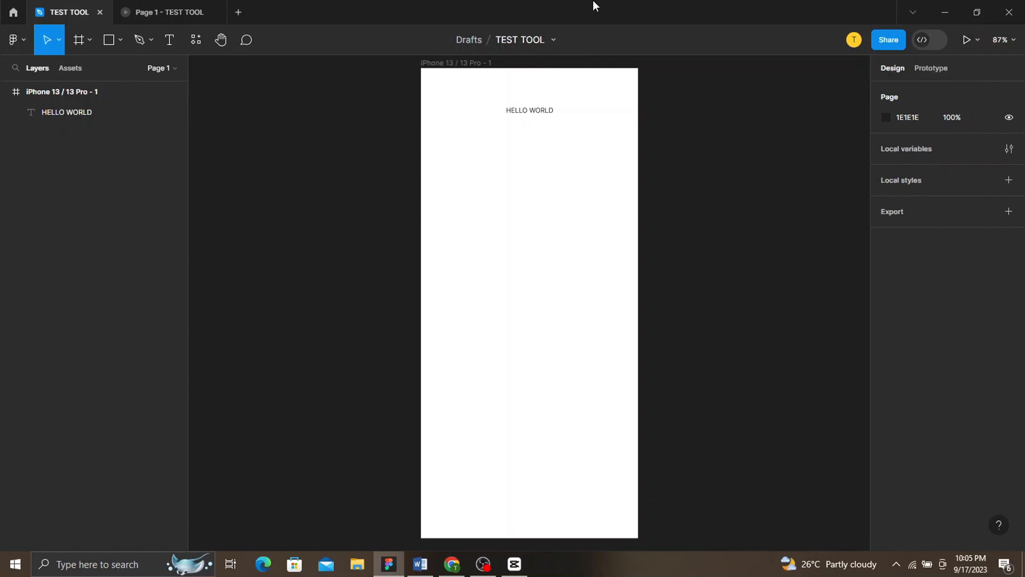
- Switch to the 01. Figma Basics Resource (Copy) file and clear the selection on its Landing Page
click(159, 3)
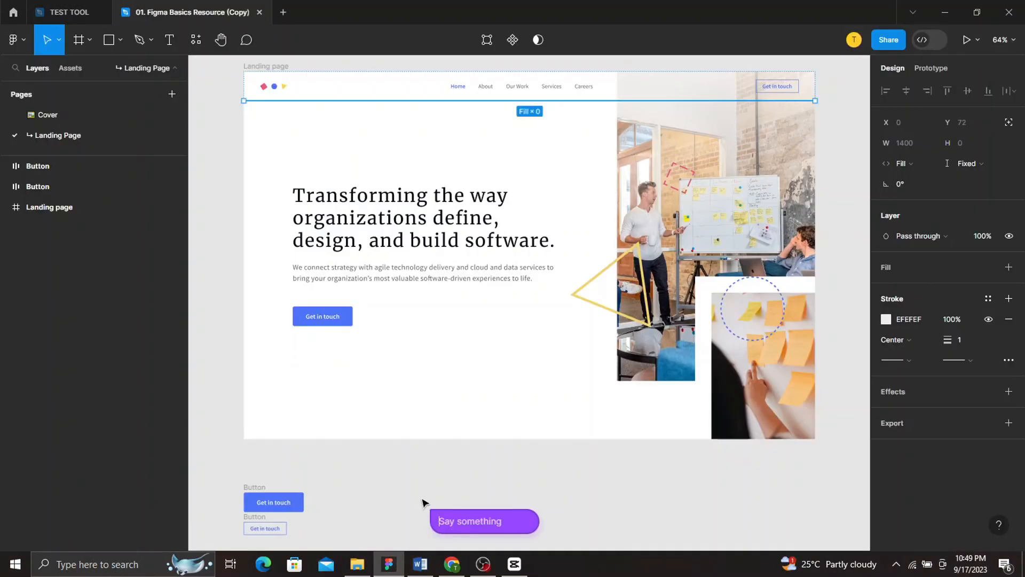
click(423, 501)
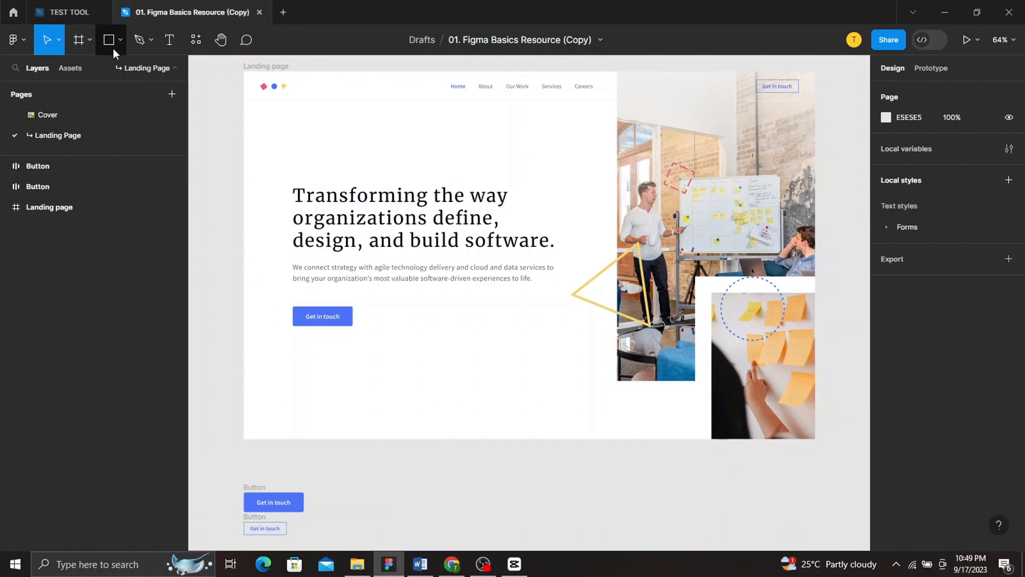
- Check the layer list in TEST TOOL, and examine the Header's Navigation, Logo and Horizontal Rule layers in 01. Figma Basics Resource (Copy)
click(75, 12)
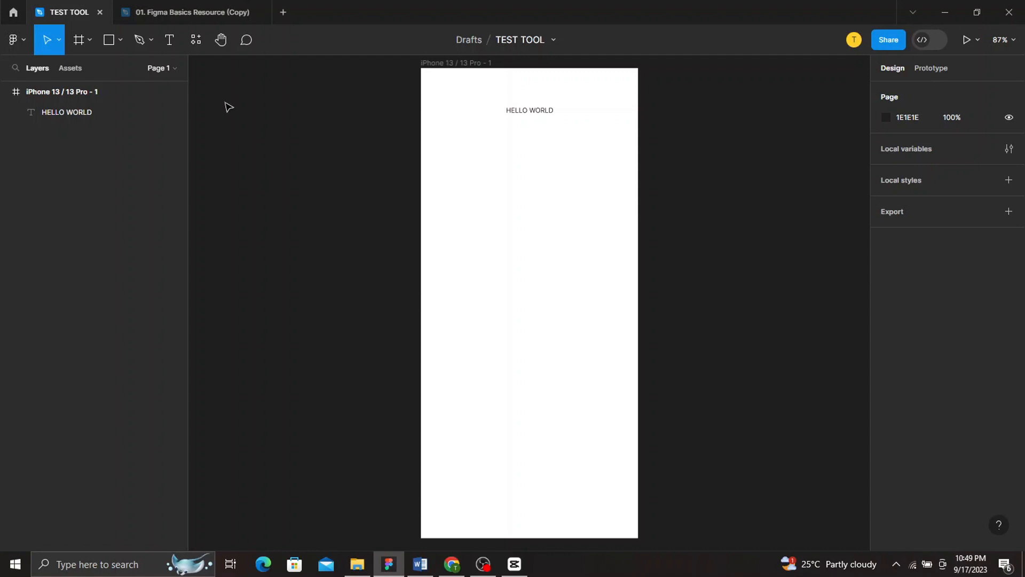
click(197, 5)
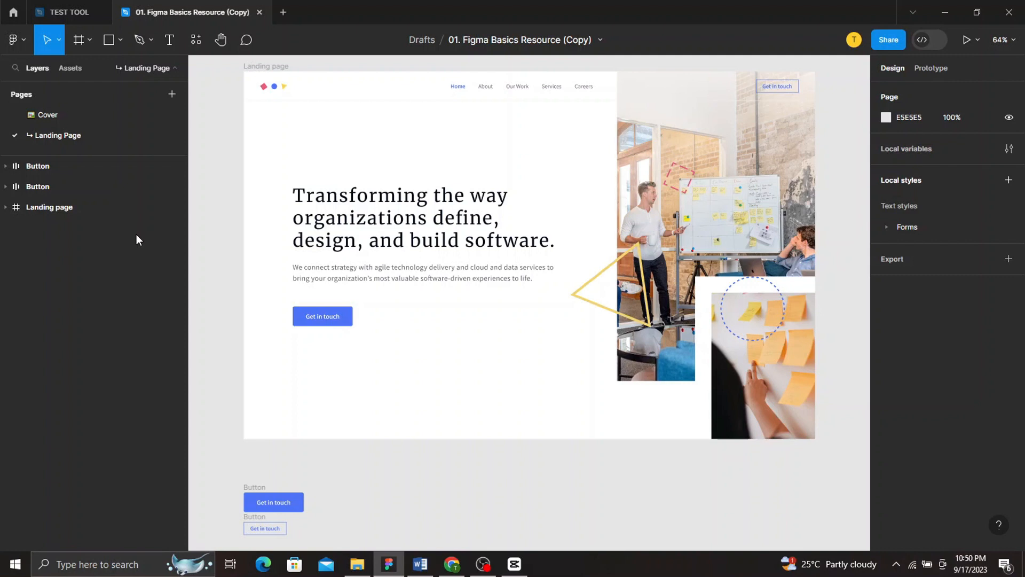
click(6, 208)
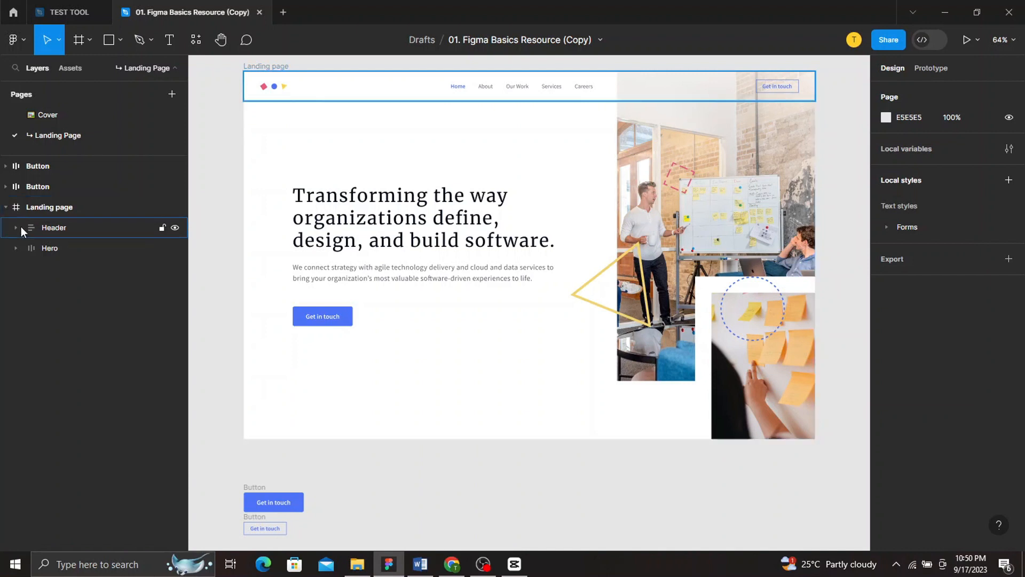
click(15, 229)
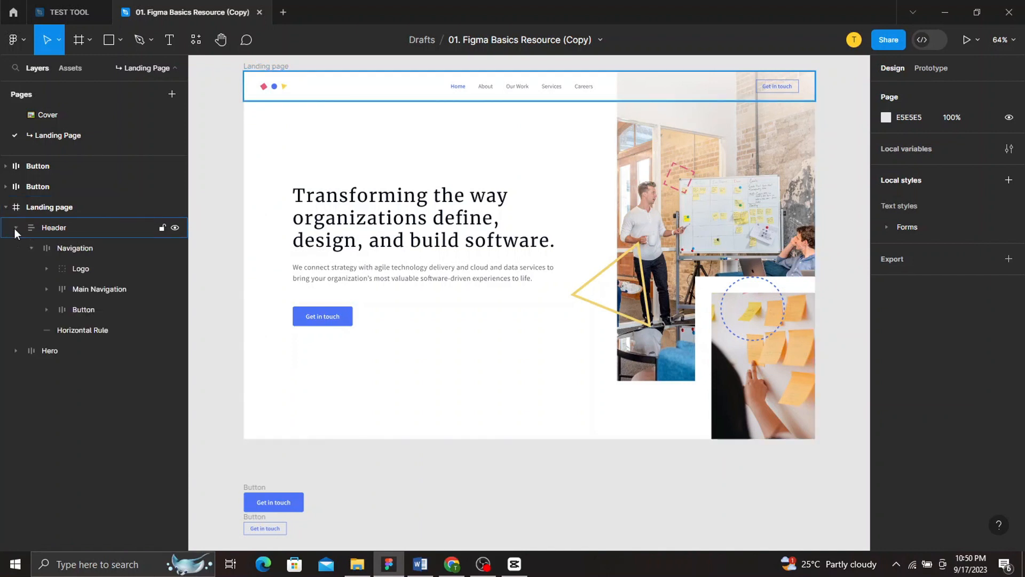
click(82, 247)
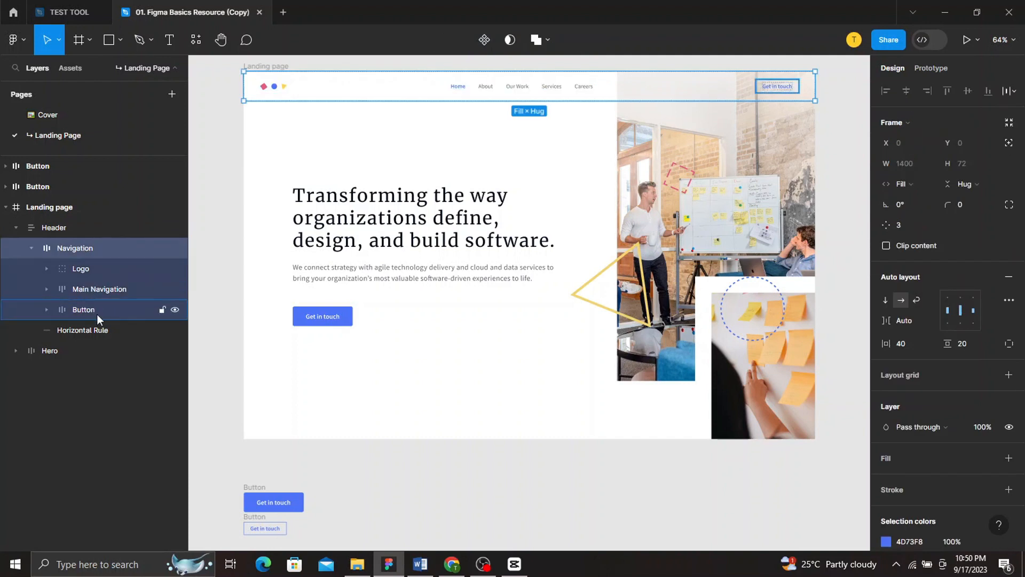
click(92, 268)
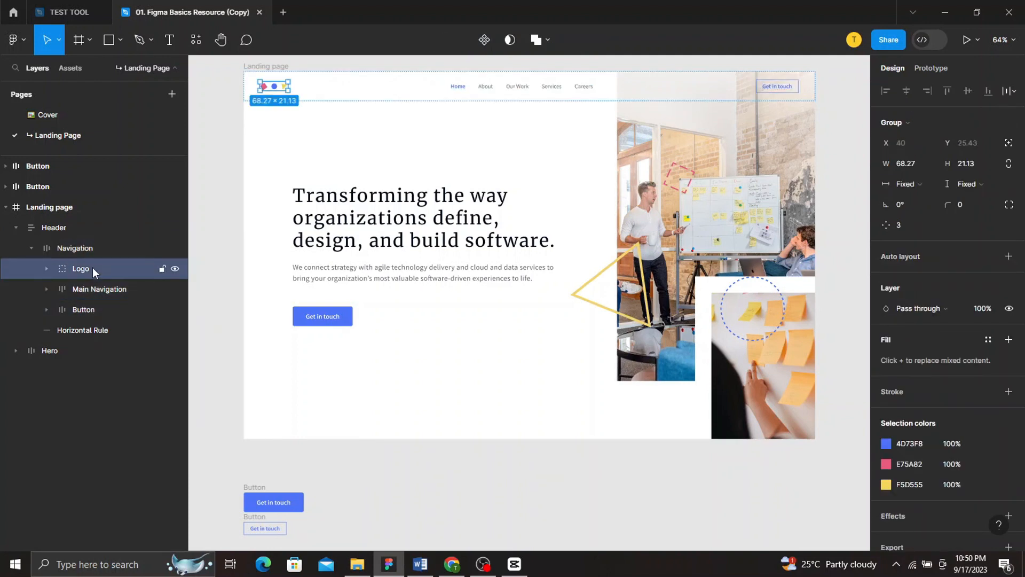
click(97, 329)
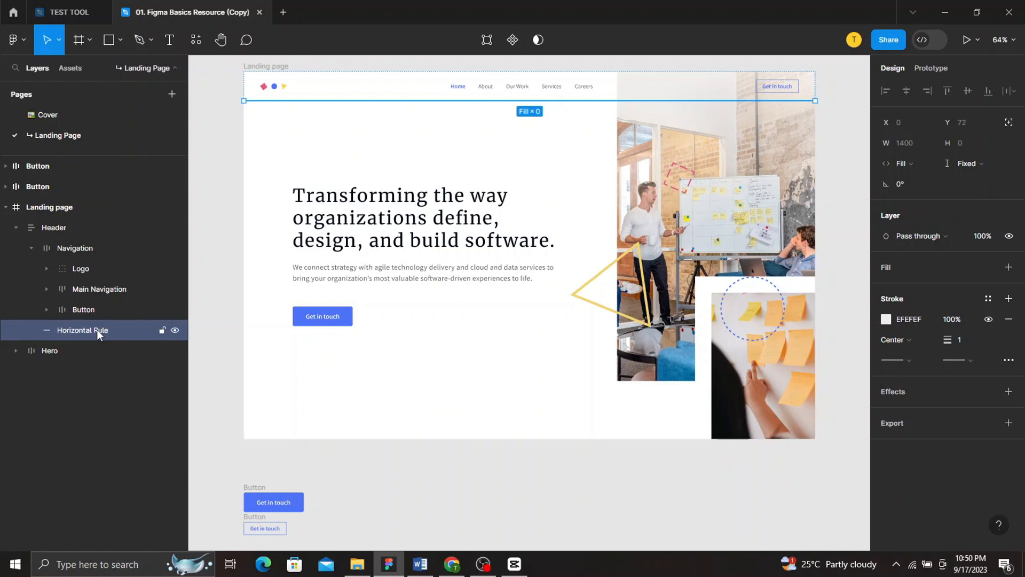
- Try making the Logo group a component and duplicating it, undo both changes, and clear the selection
click(82, 268)
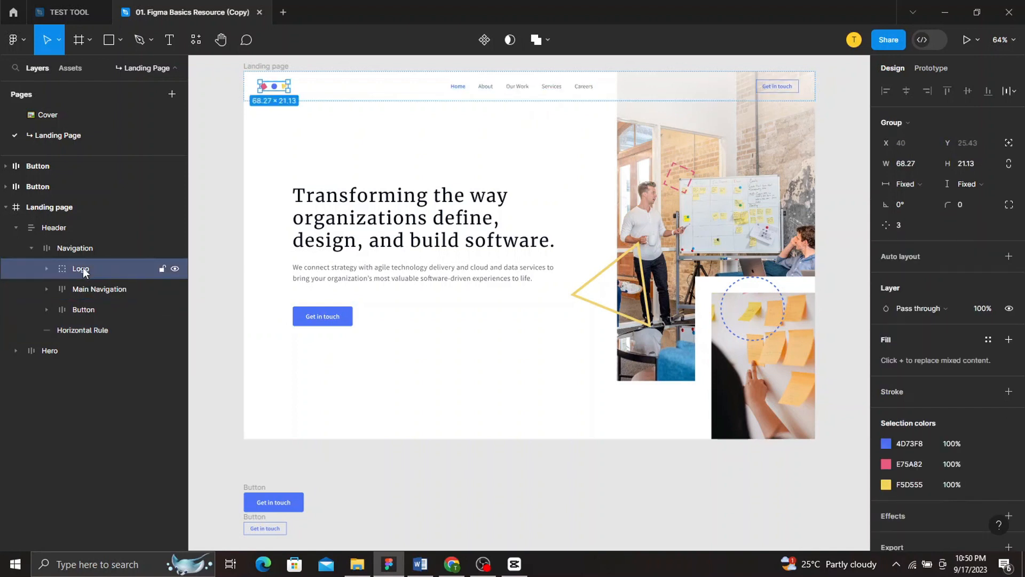
click(485, 39)
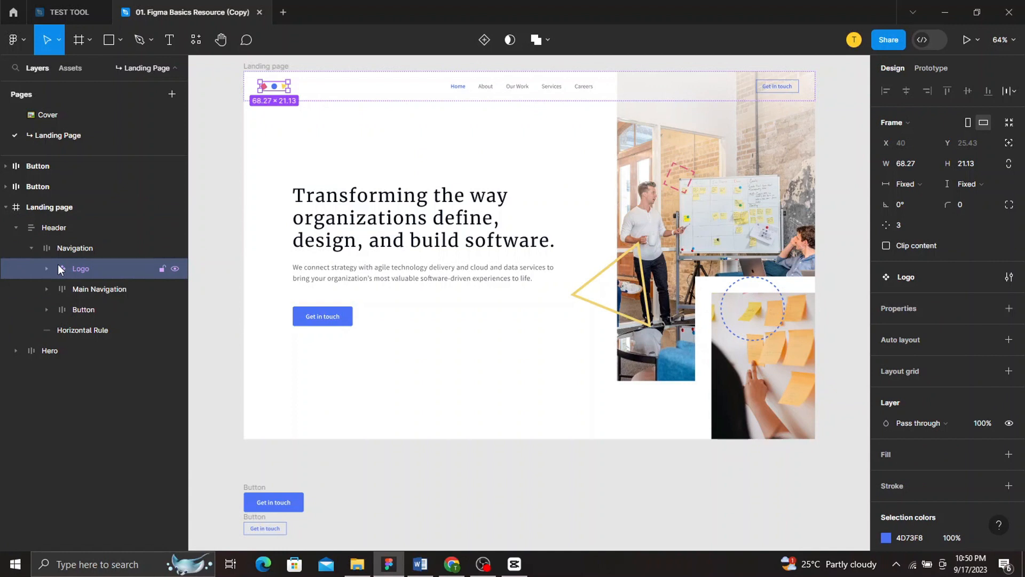
key(ctrl+d)
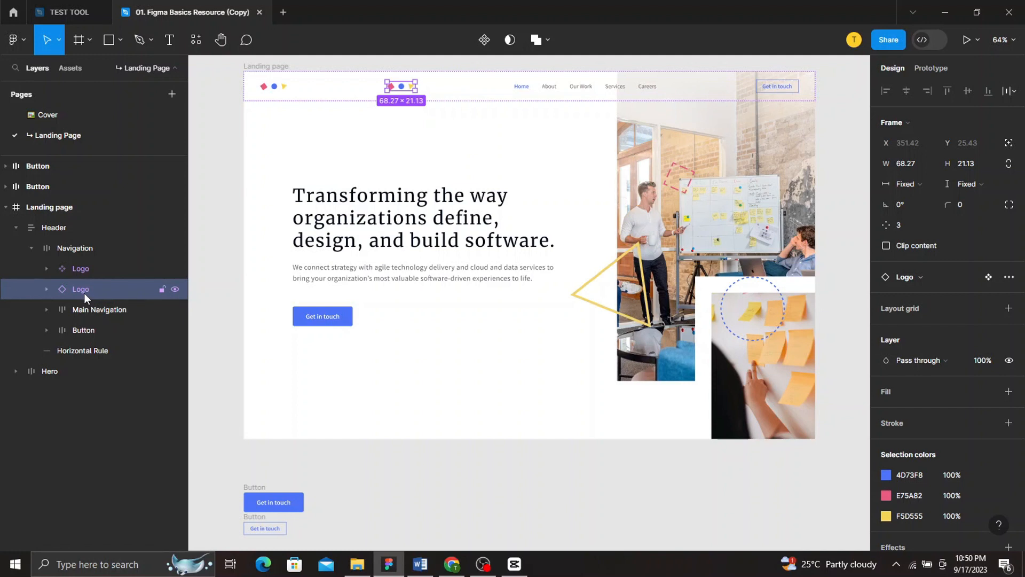
key(ctrl+z)
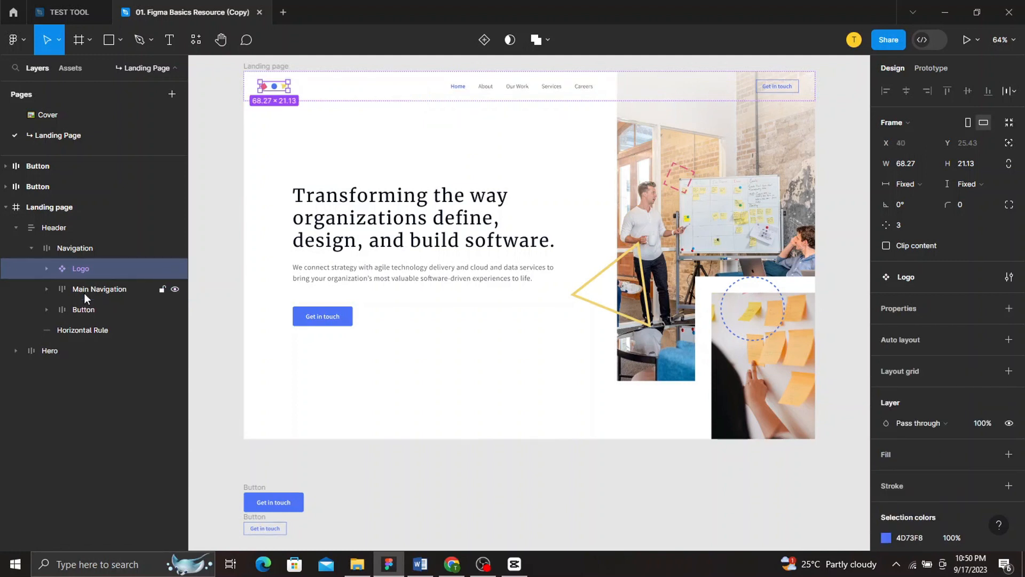
key(ctrl+z)
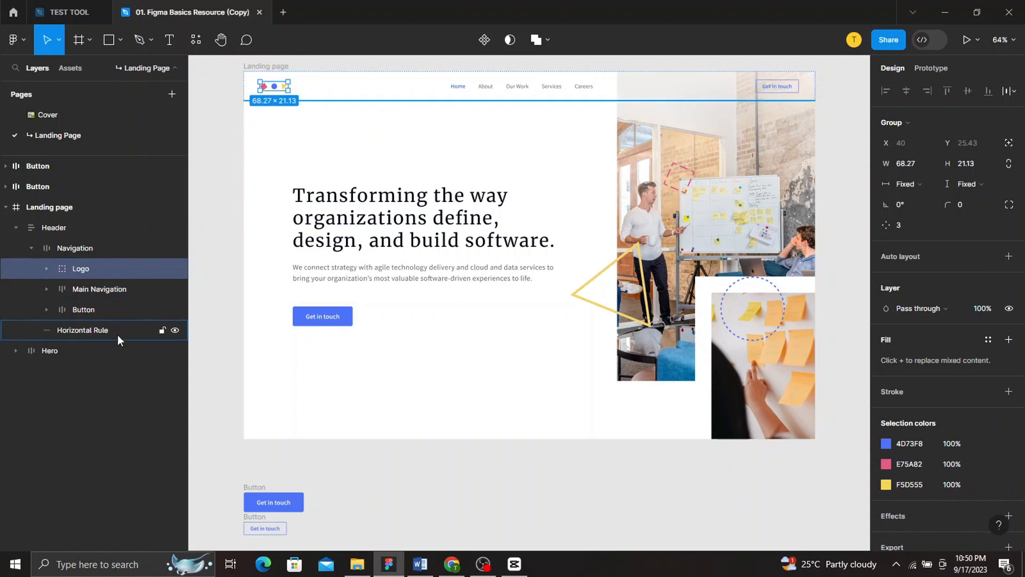
click(116, 378)
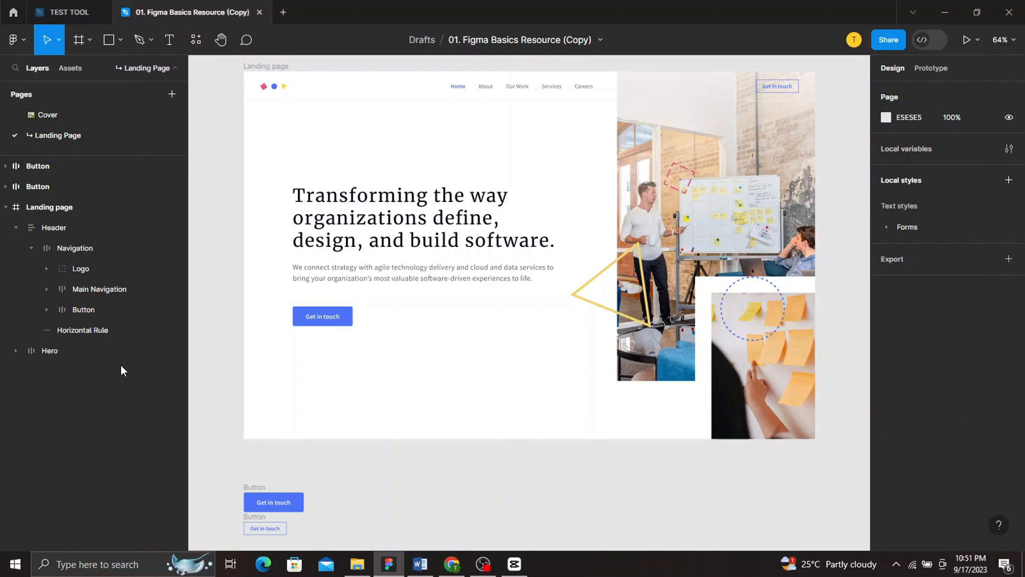
- Examine which page areas the Logo, Header, Navigation and Main Navigation layers cover, collapsing and re-expanding Main Navigation's nav items
click(86, 271)
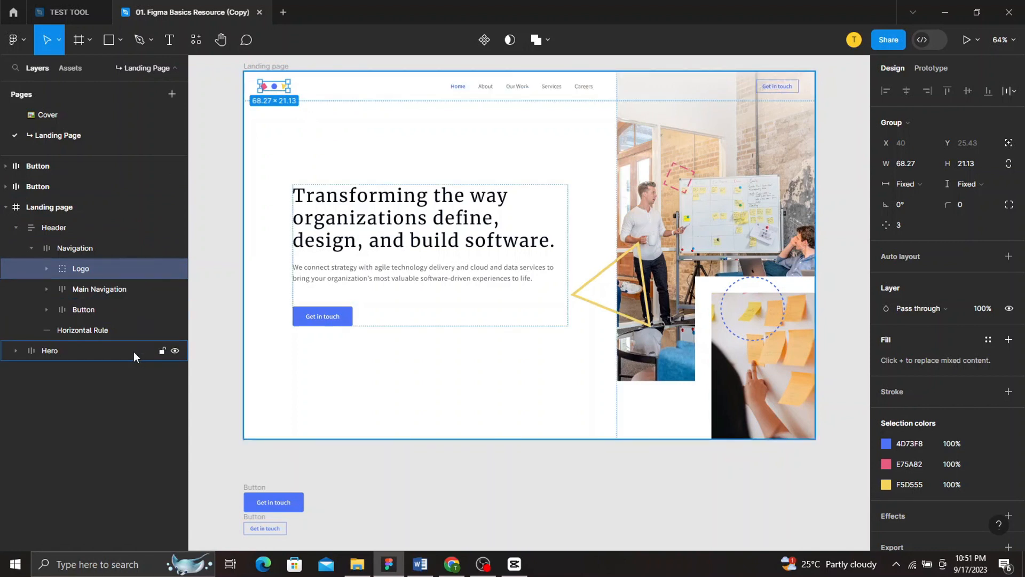
click(112, 394)
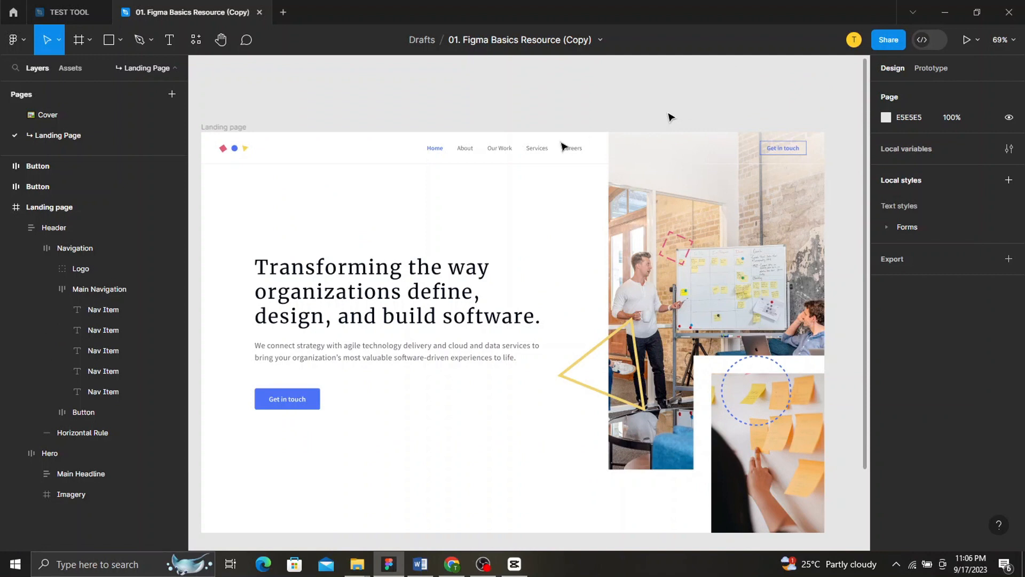
click(118, 229)
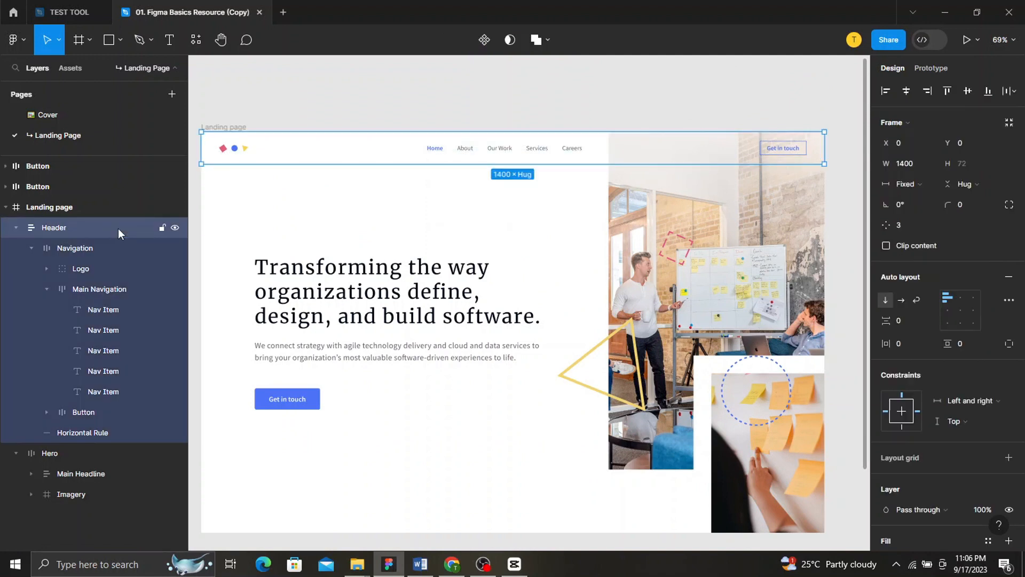
click(102, 289)
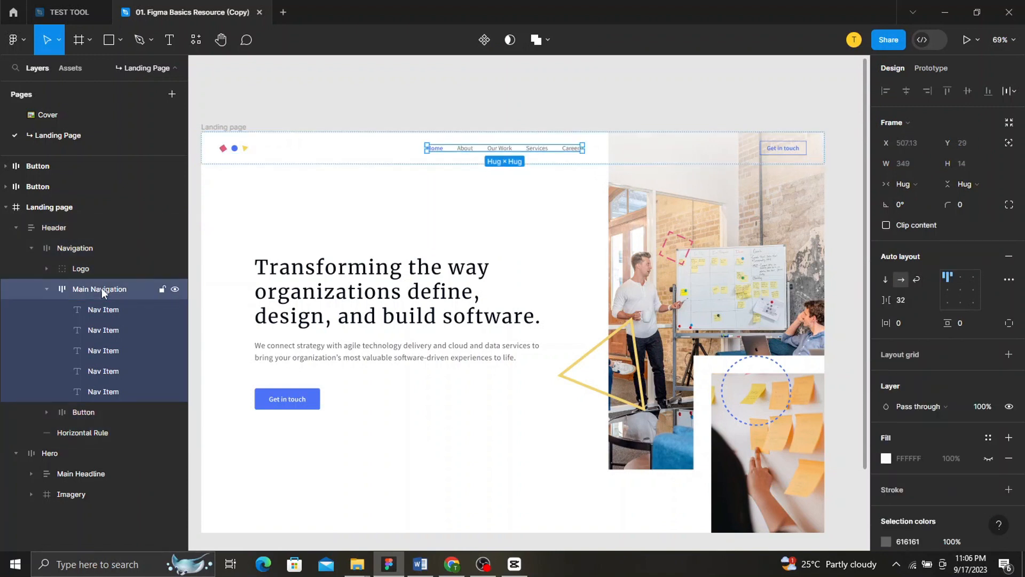
click(111, 247)
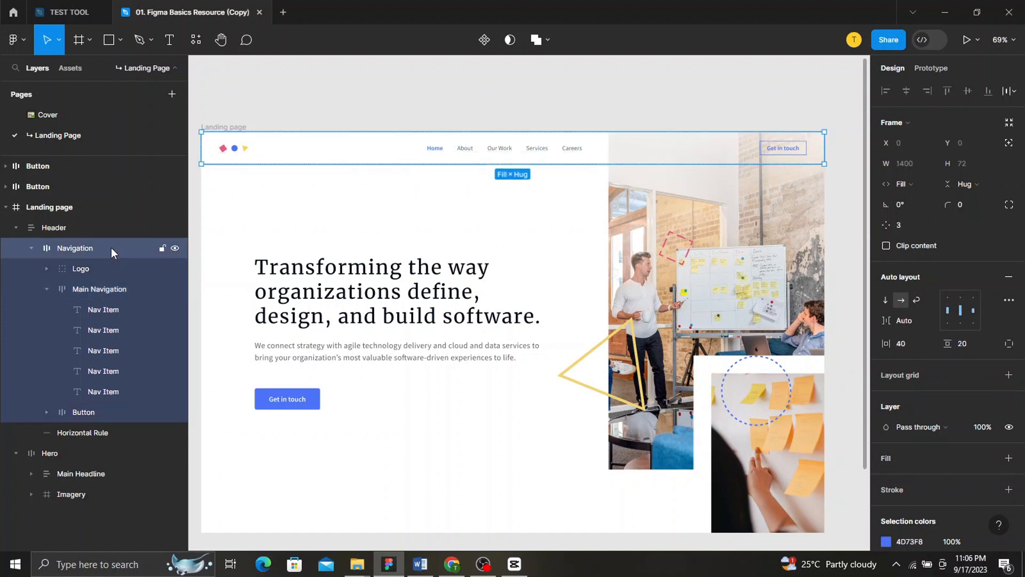
click(113, 289)
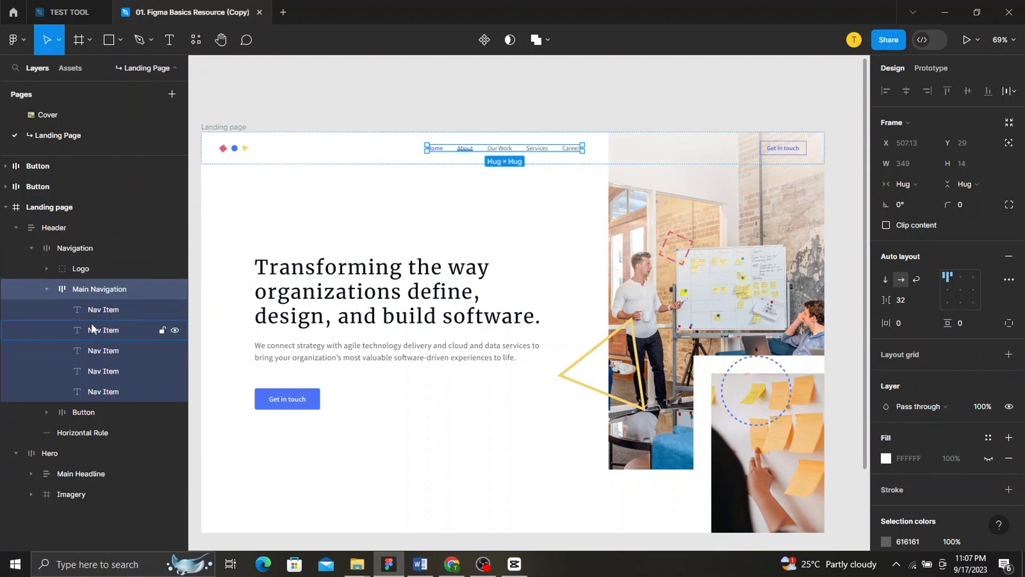
click(46, 288)
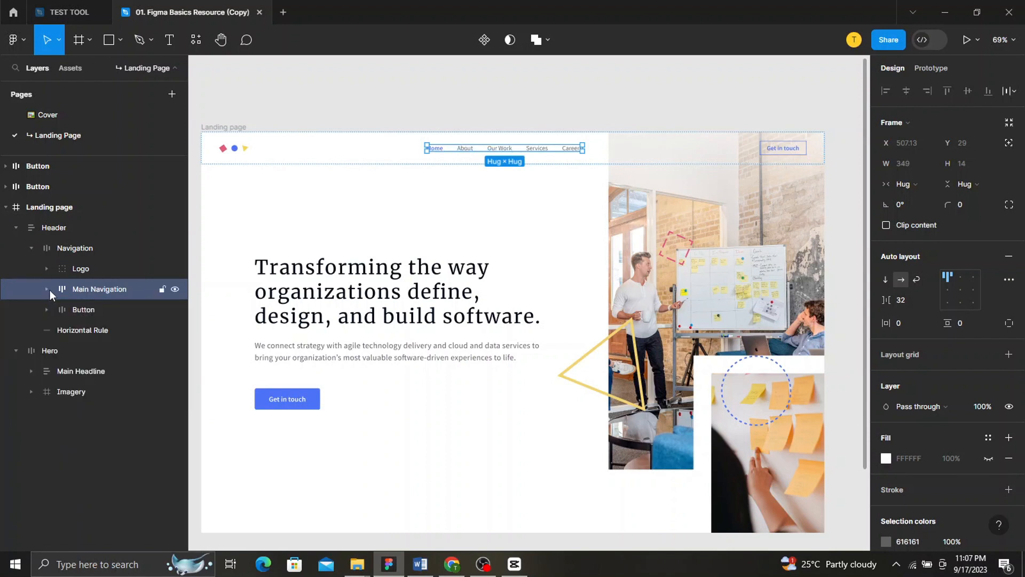
click(47, 289)
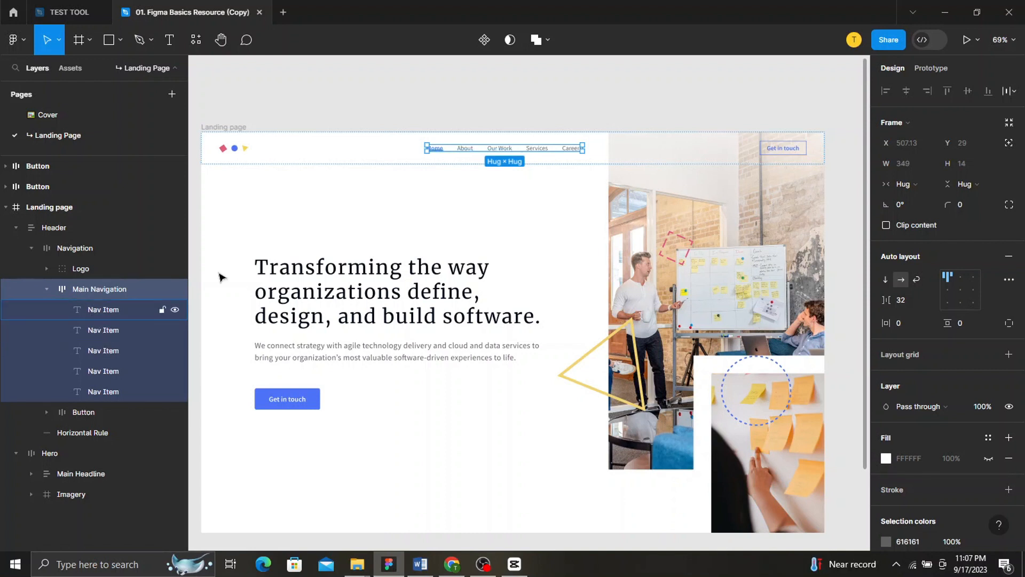
- Draw a rectangle about 104 × 57 on the empty canvas just above the Landing page frame
scroll(352, 193, up, 2)
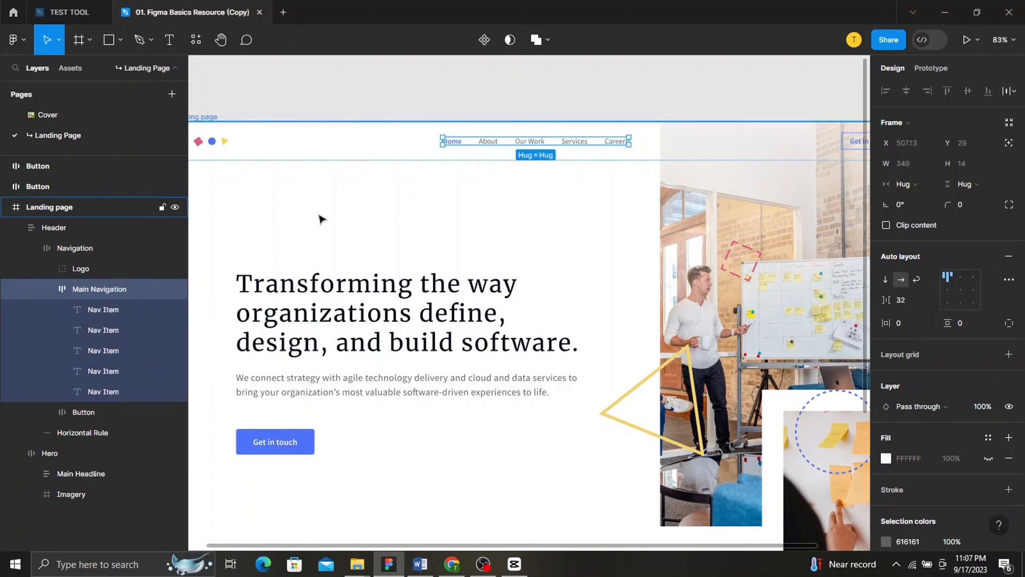
scroll(320, 218, down, 3)
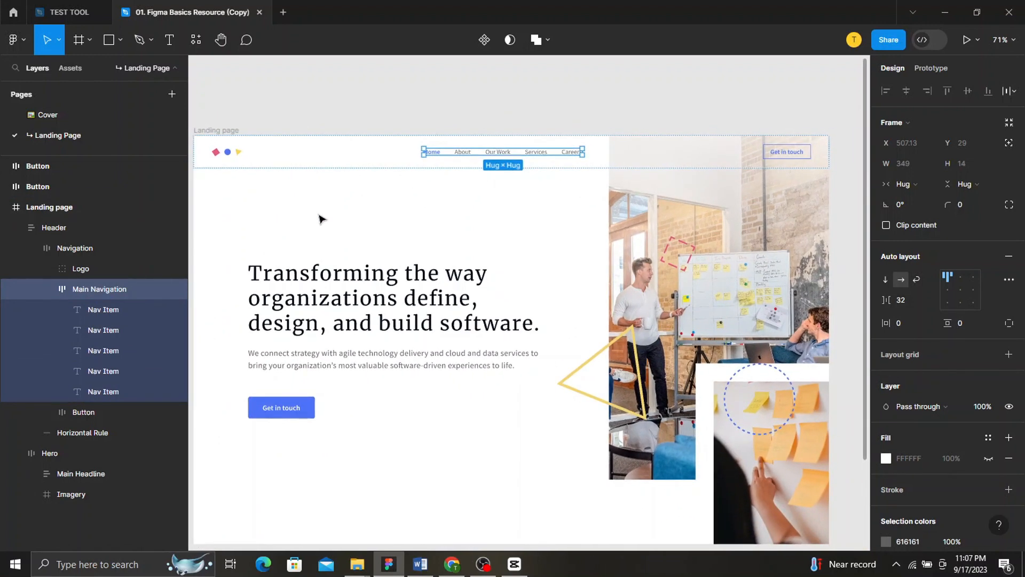
scroll(321, 219, left, 1)
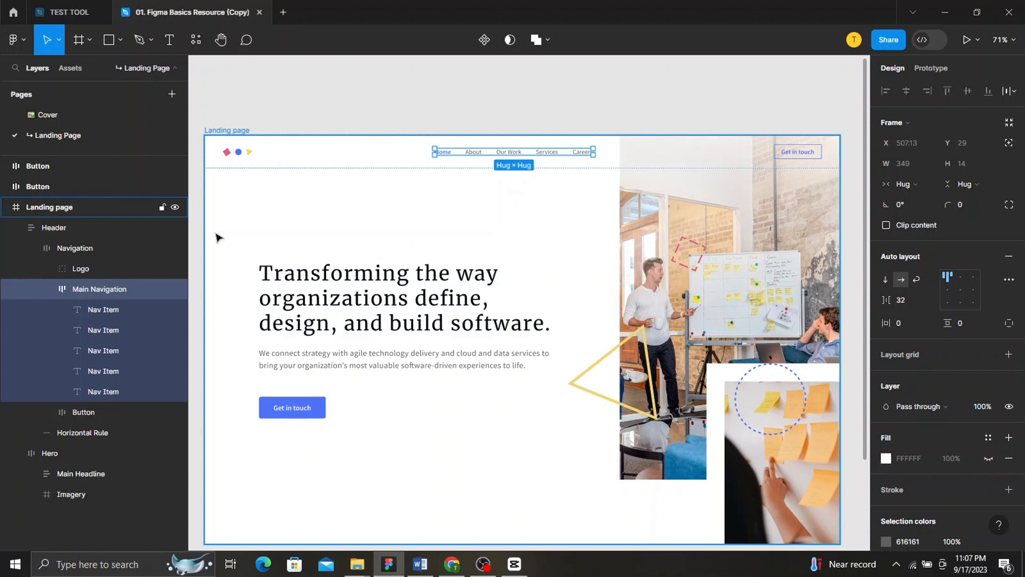
click(273, 98)
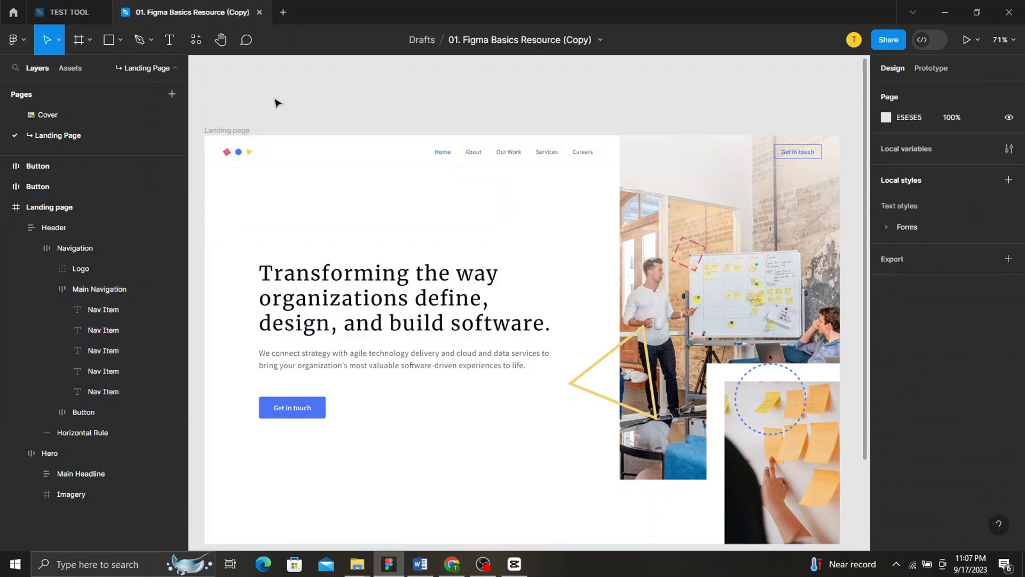
key(r)
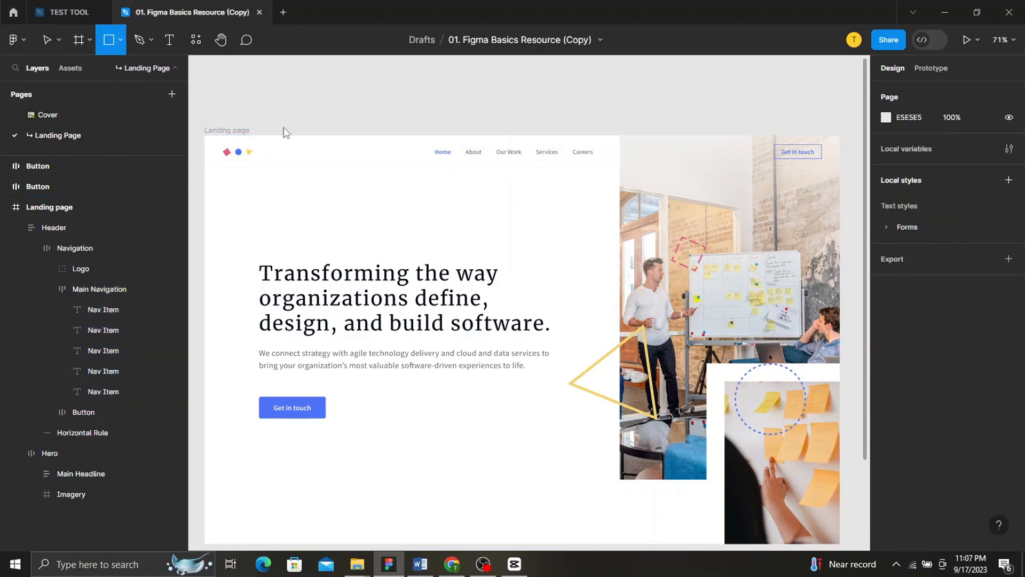
drag(271, 93, 318, 119)
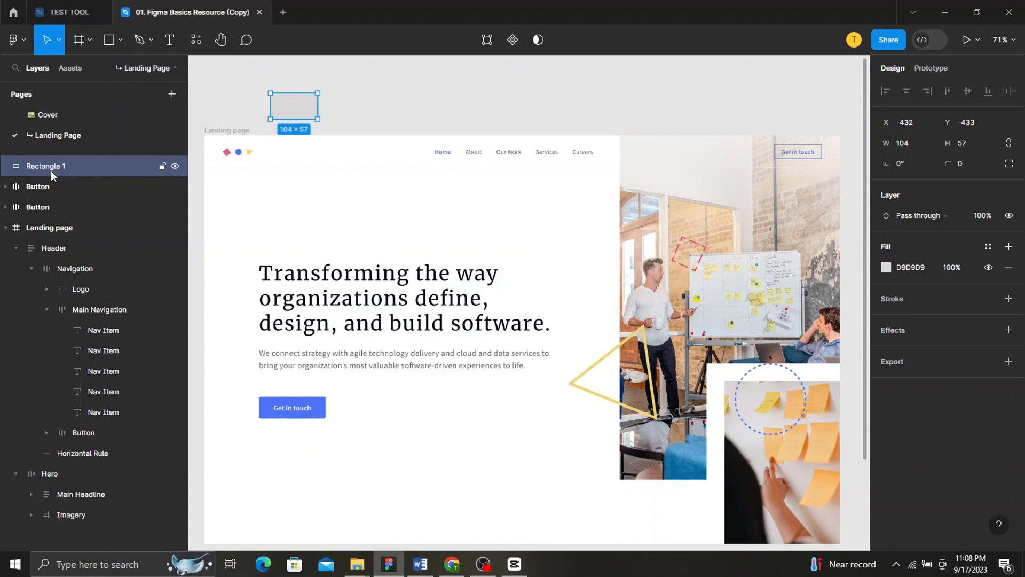
- Move the rectangle layer into Header above Navigation, move it into Hero between Main Headline and Imagery, and delete it
drag(58, 170, 70, 252)
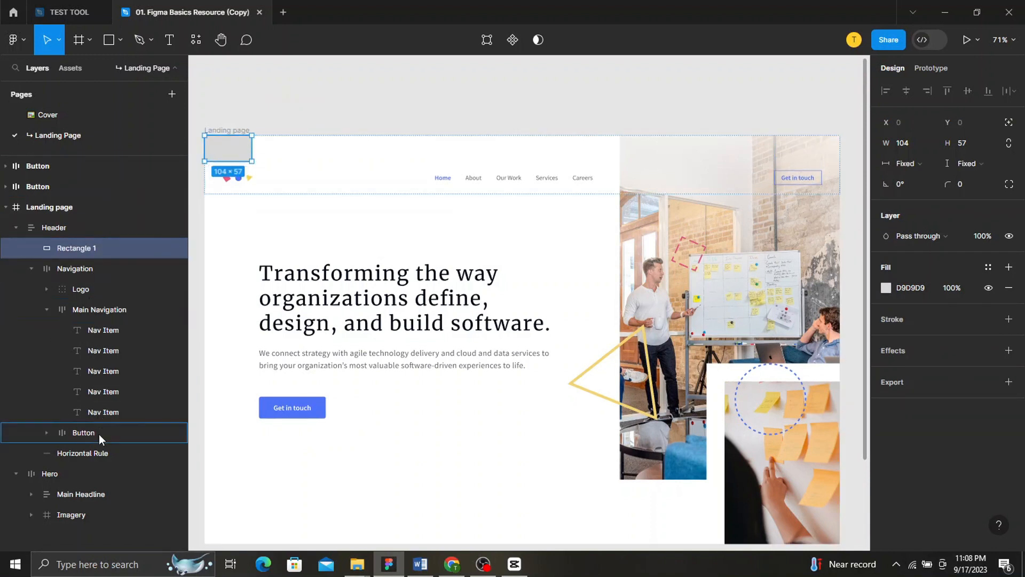
drag(98, 434, 99, 501)
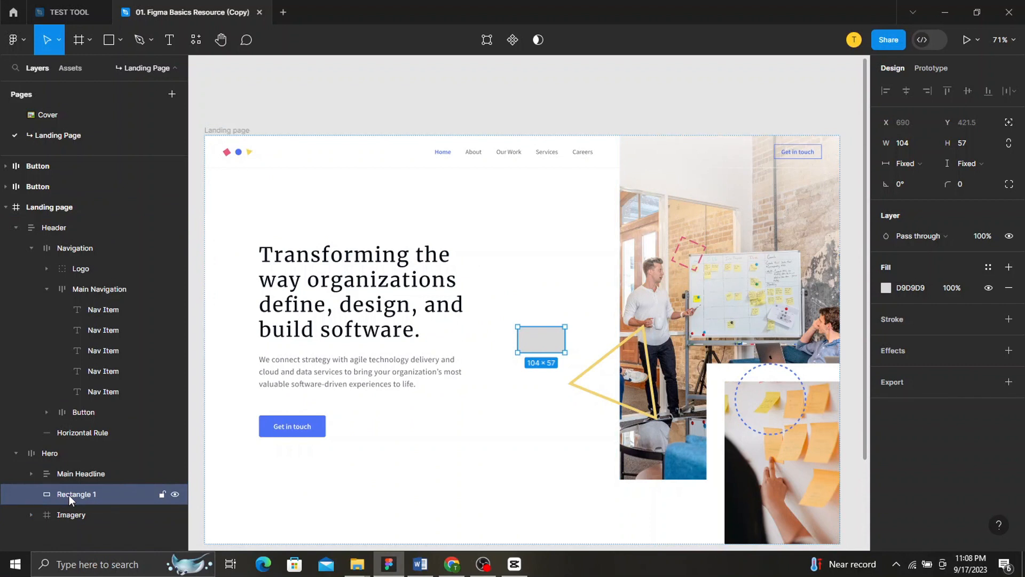
key(Delete)
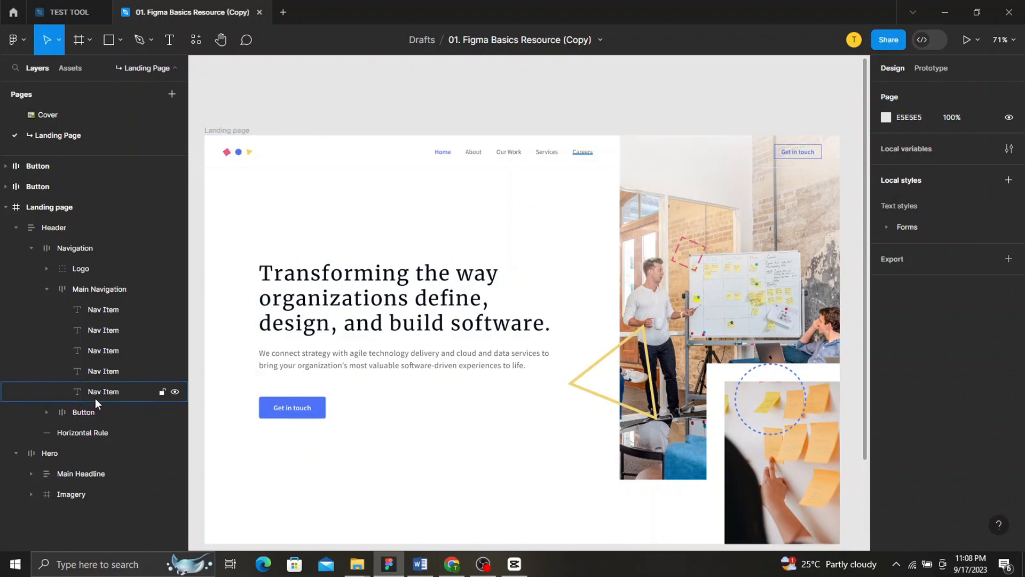
- Review the actions available for the Logo group from both its layer and its artwork on the canvas, without applying any
click(81, 268)
right_click(81, 268)
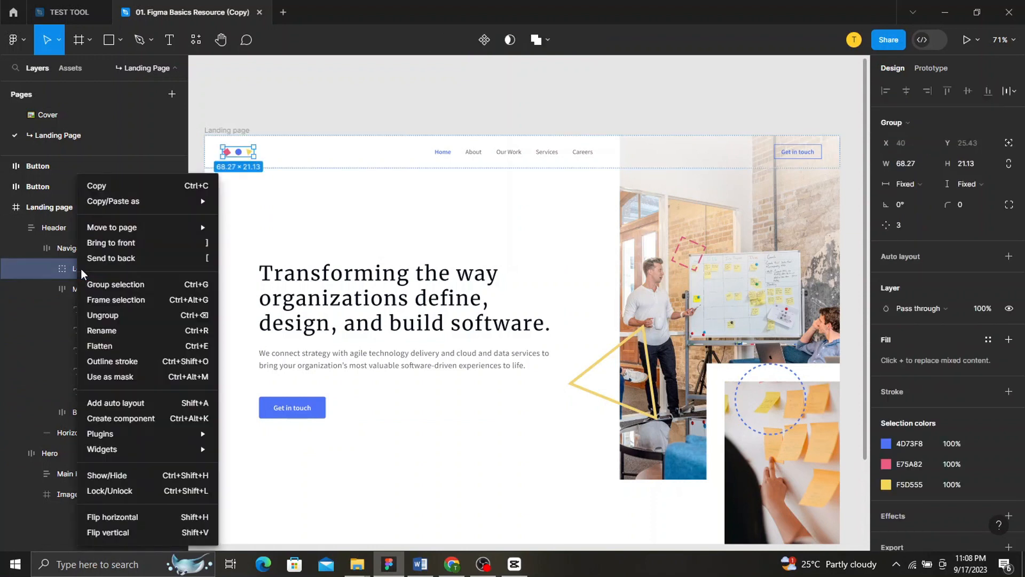
mouse_move(131, 207)
key(Escape)
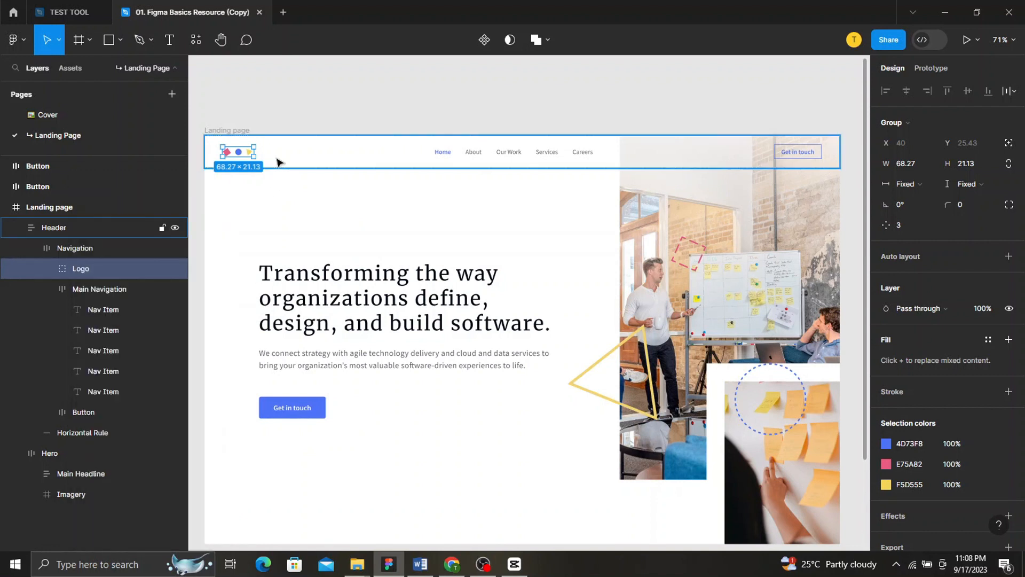
right_click(236, 156)
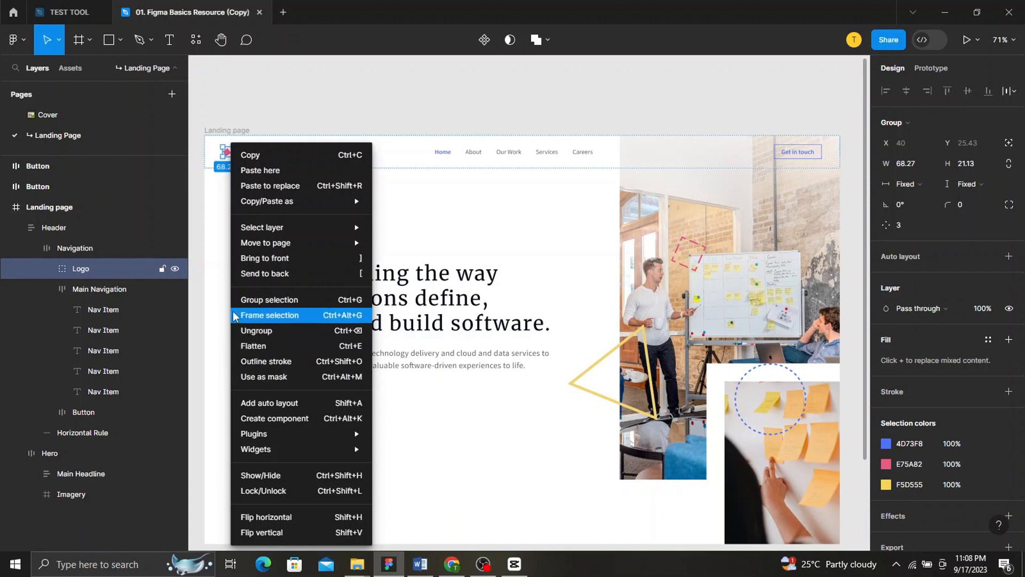
click(211, 254)
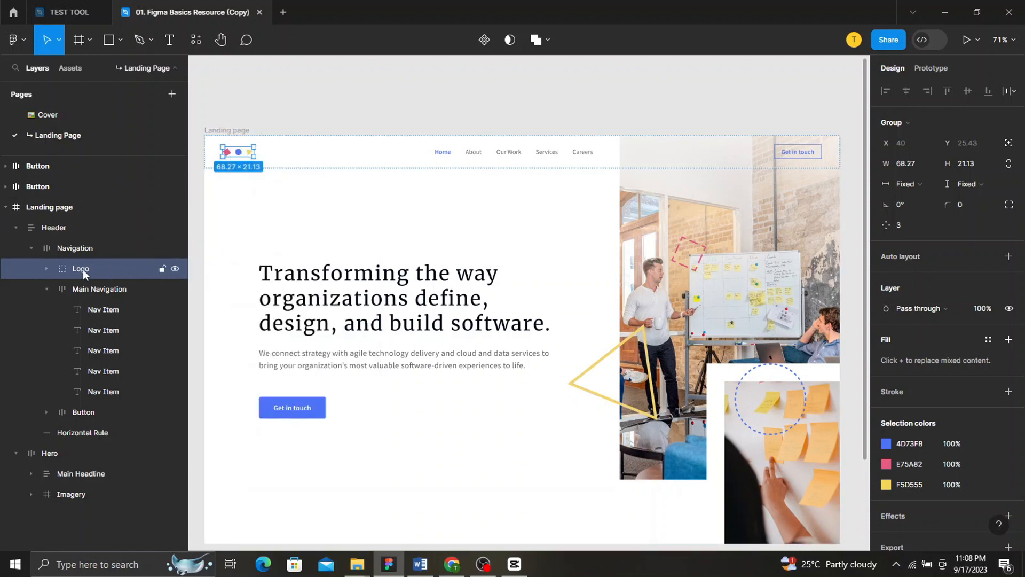
- Move the Logo group into Main Navigation, between the About and Our Work nav items
drag(82, 269, 91, 338)
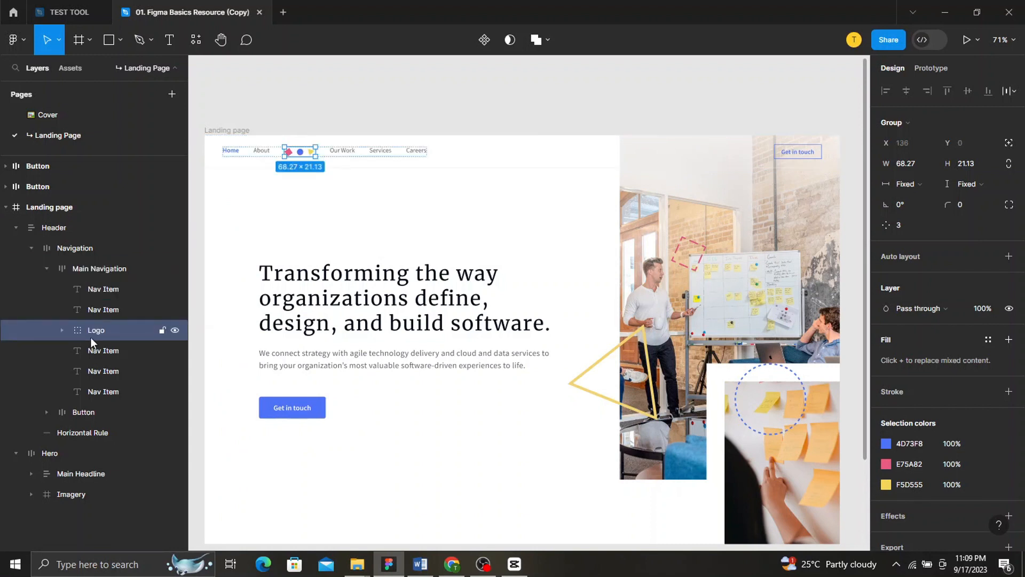
- Delete the Logo group, undo that deletion, and also undo the group's move into Main Navigation
key(Delete)
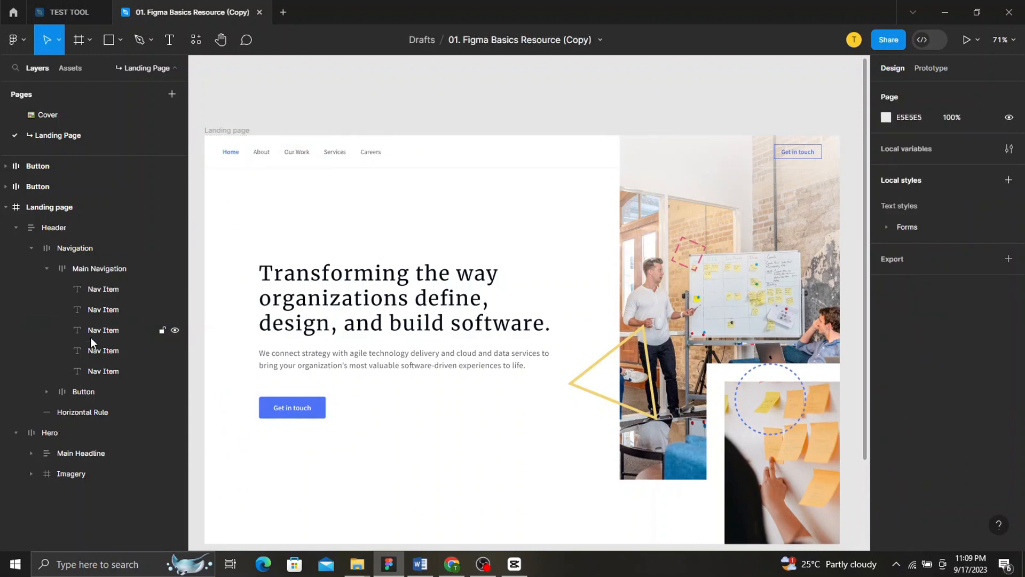
key(ctrl+z)
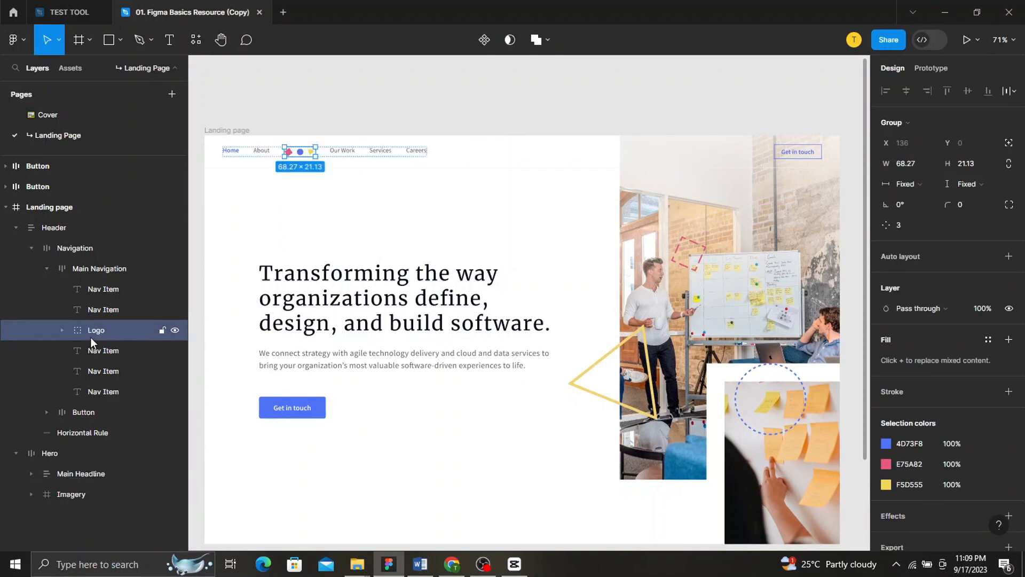
key(ctrl+z)
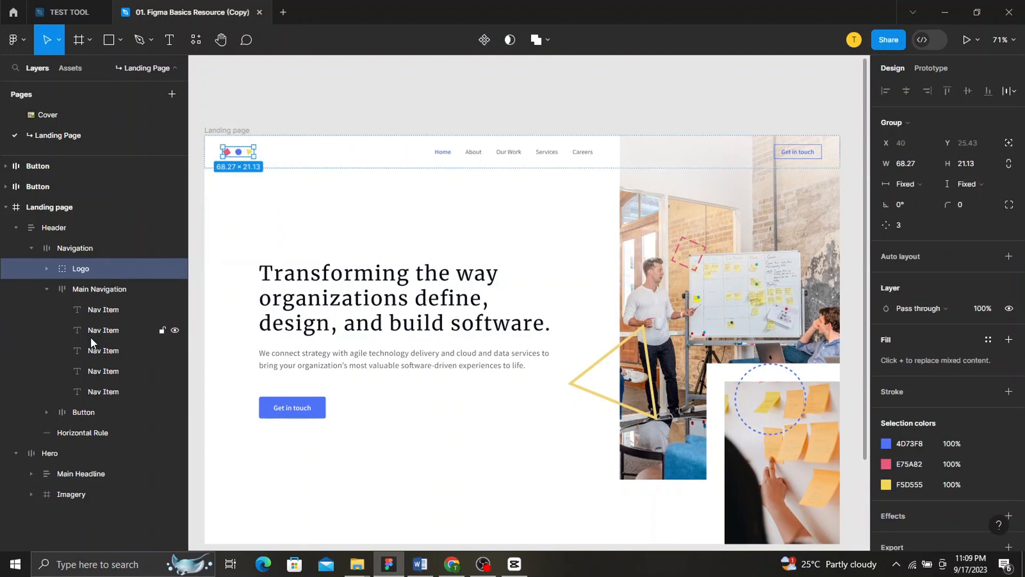
click(145, 522)
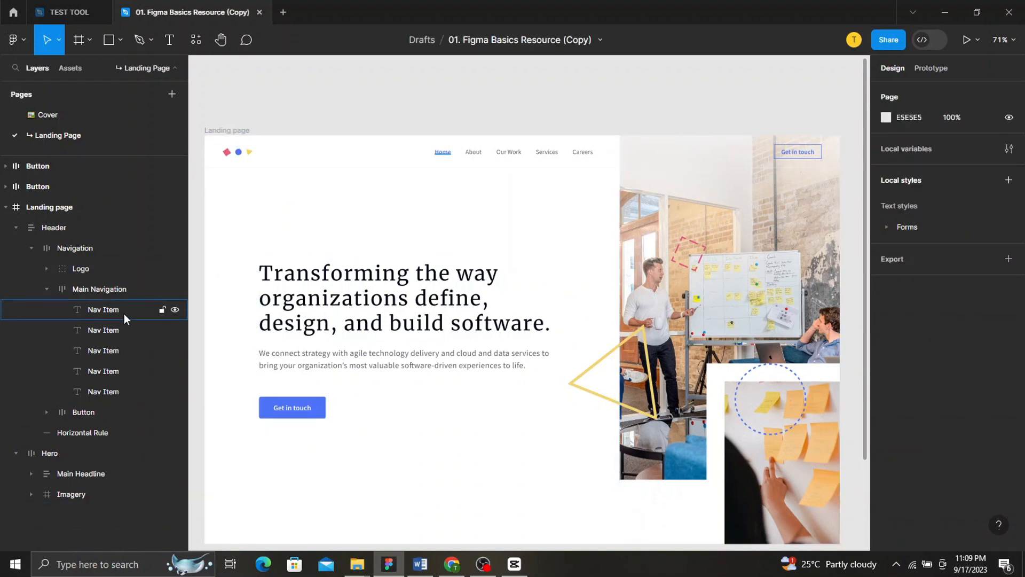
- Rename the Logo group in Navigation to COOL LOGO and clear the selection
double_click(80, 269)
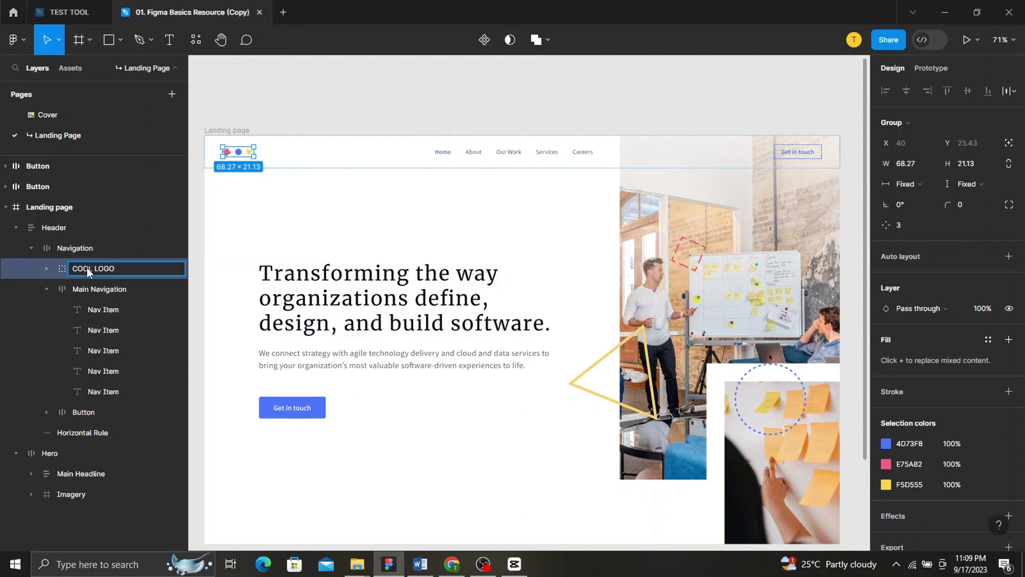
key(Return)
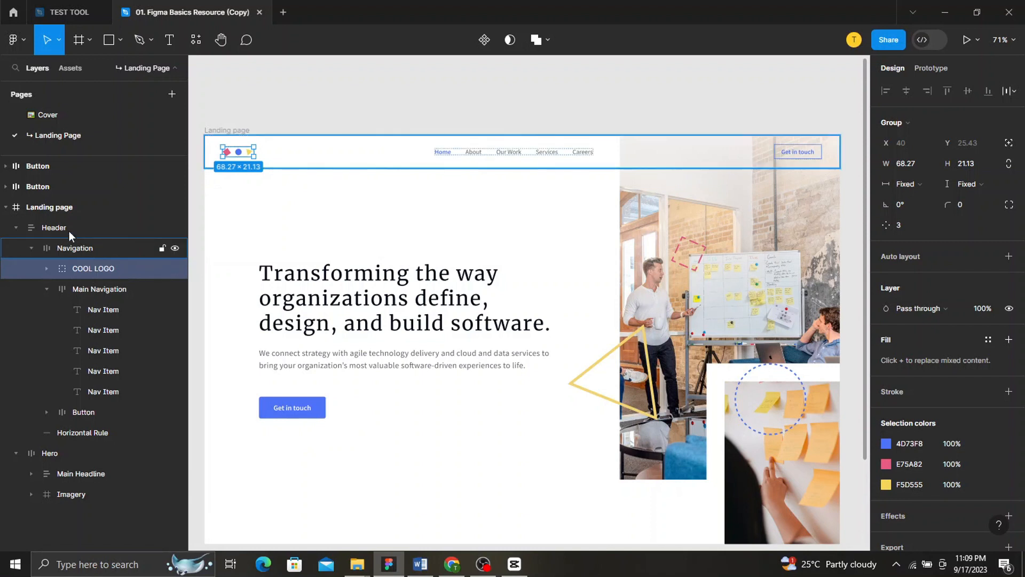
click(105, 163)
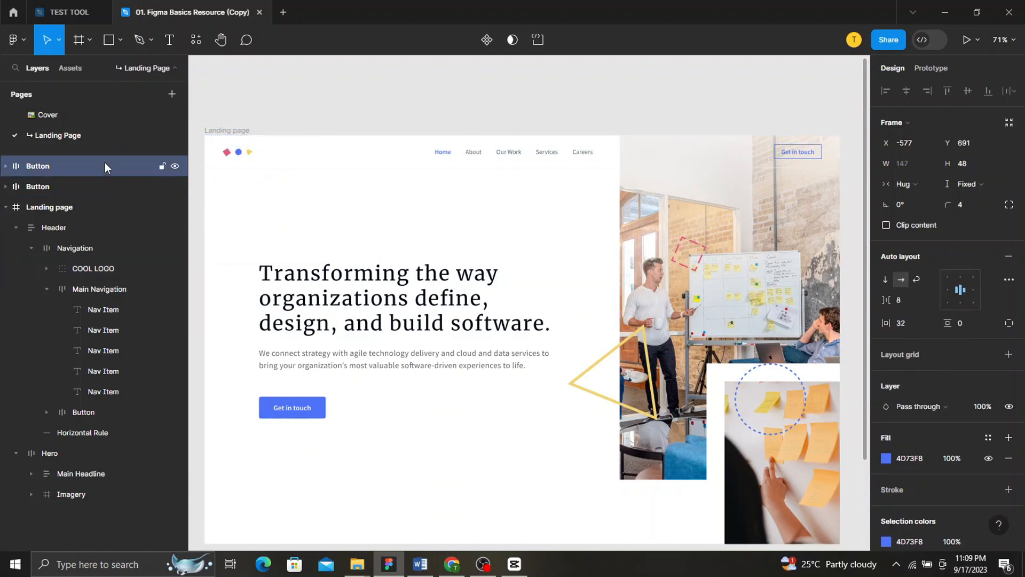
click(275, 108)
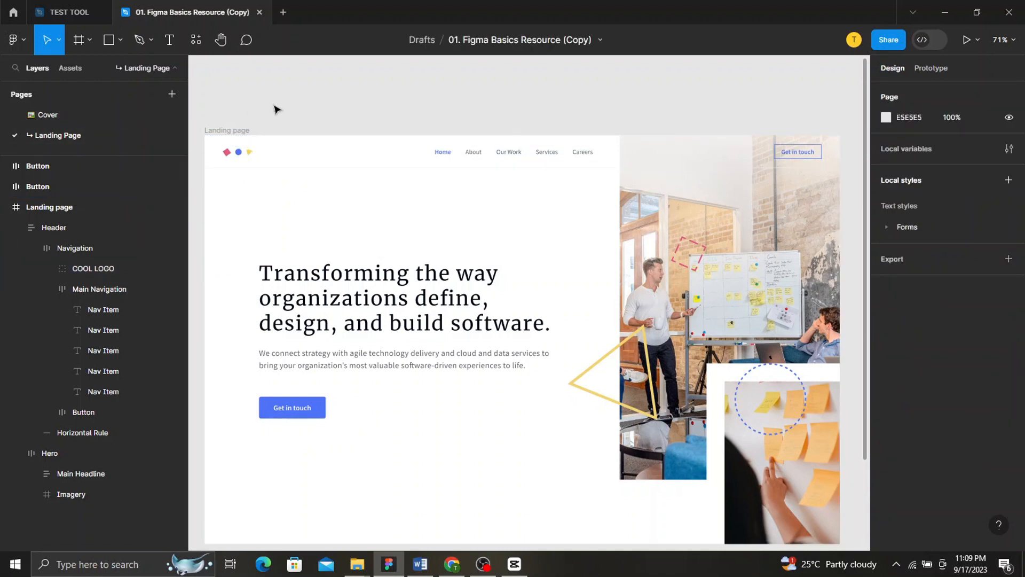
- Draw a frame about 109 × 53 above the Landing page frame and duplicate it into an evenly spaced row of five
click(79, 40)
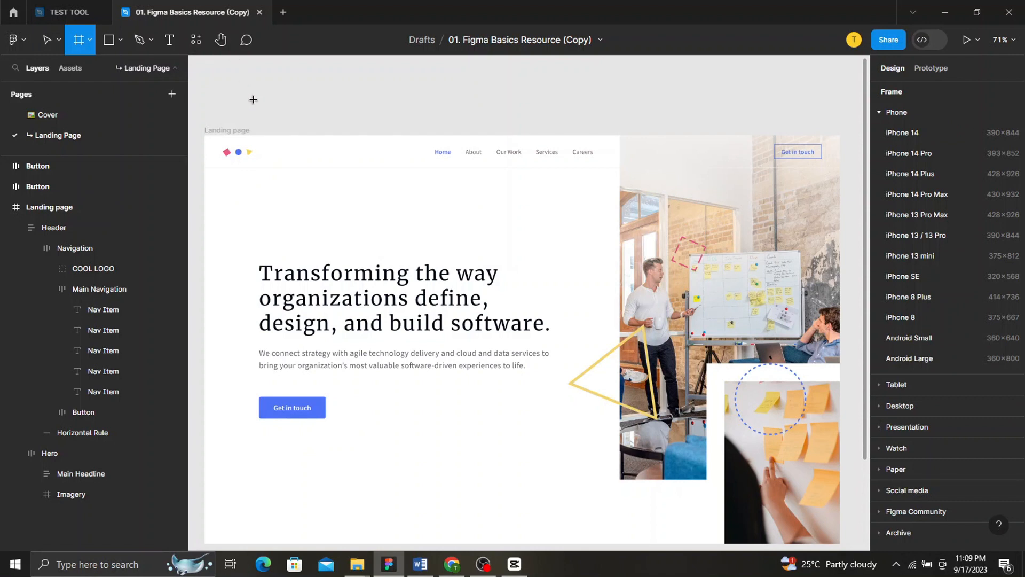
drag(263, 95, 311, 119)
key(shift+c)
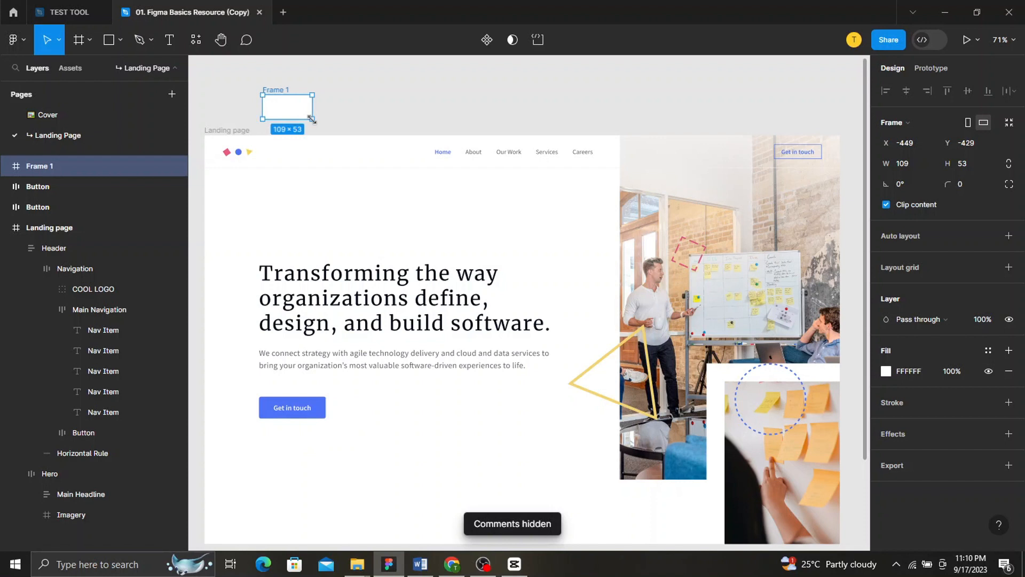
key(ctrl+d)
key(ctrl+d)
key(ctrl+d)
key(ctrl+d)
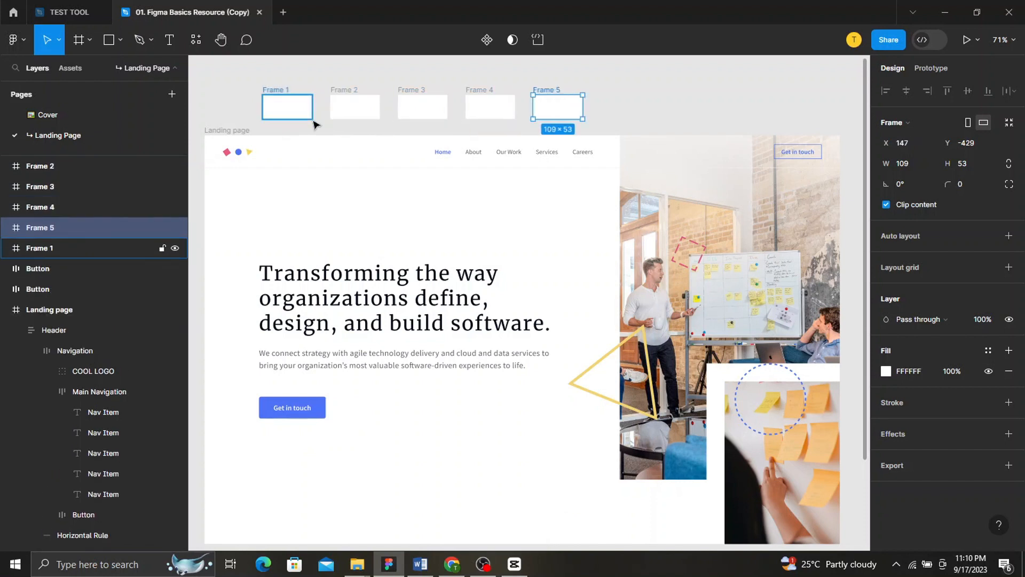
- Delete all five small frames above the Landing page frame
key(Delete)
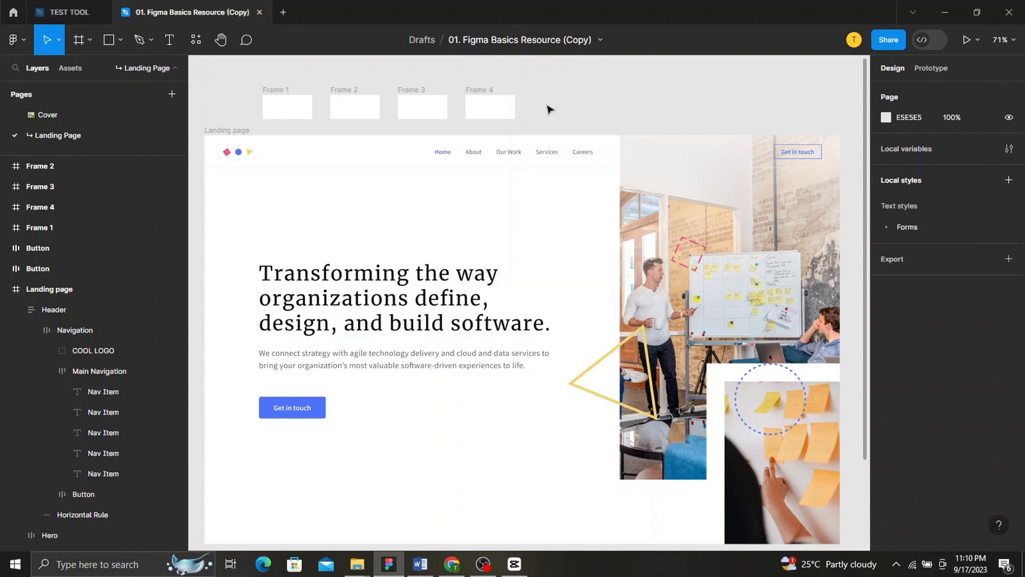
drag(547, 109, 288, 103)
key(Delete)
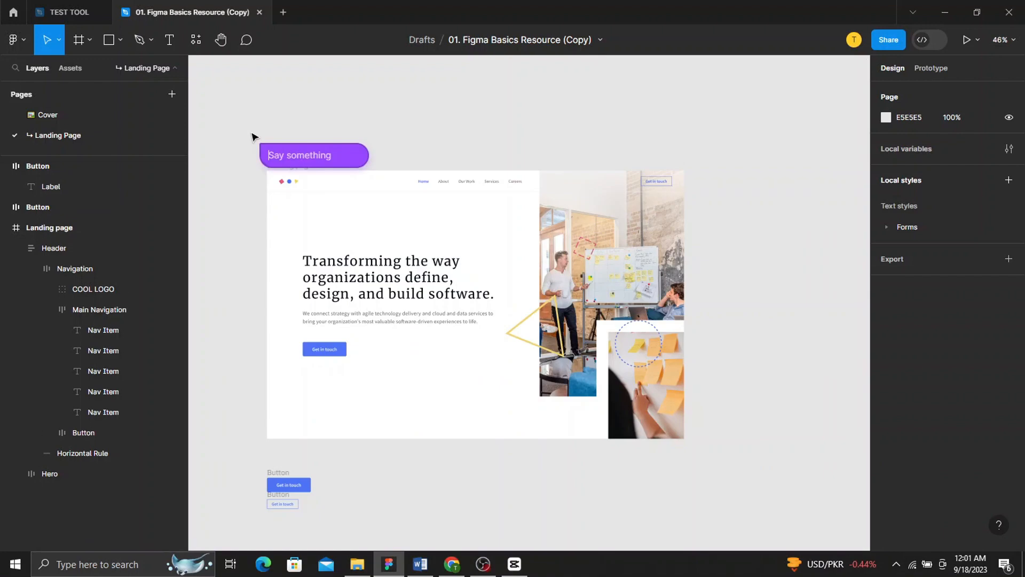
- Collapse the Header layer inside the Landing page frame
click(478, 370)
key(shift+2)
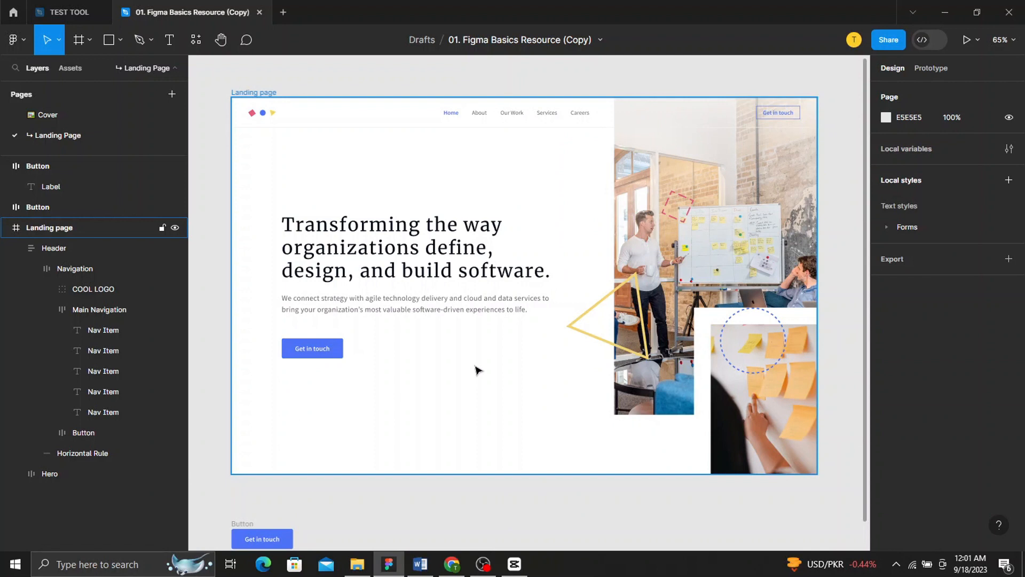
click(86, 255)
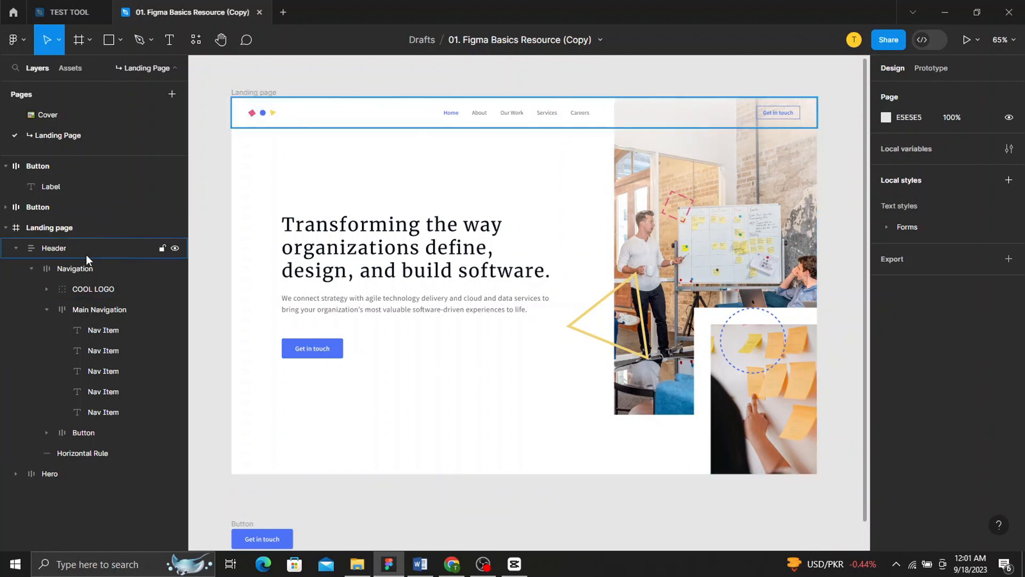
click(14, 249)
click(140, 226)
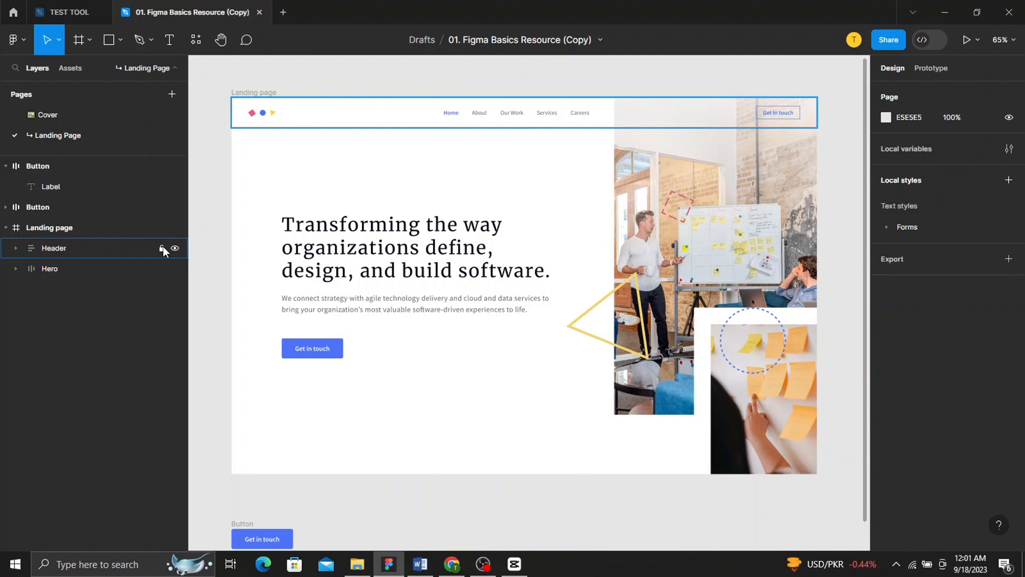
- Lock the Header layer, toggle its visibility off and back on, and unlock it again
click(162, 248)
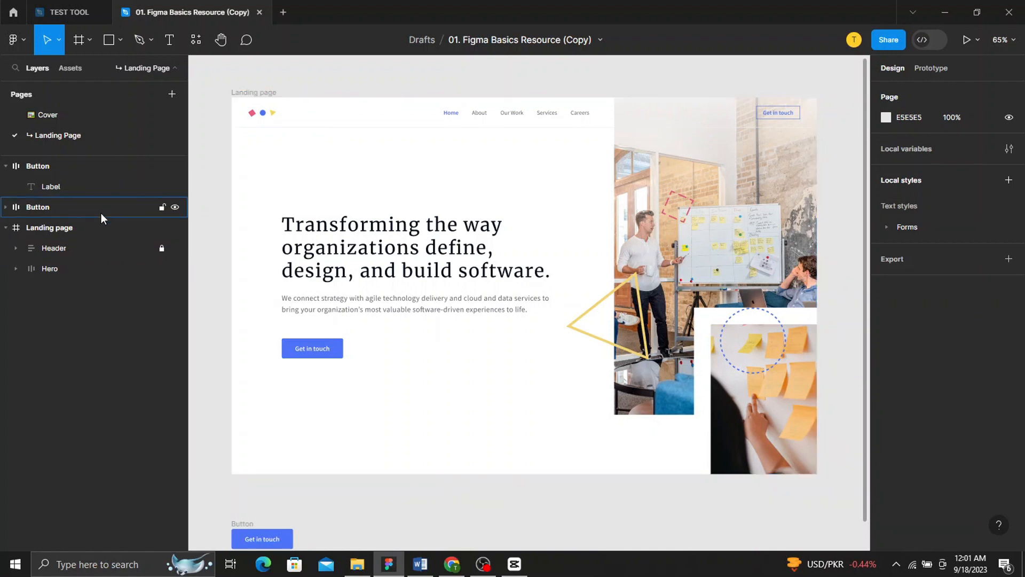
drag(92, 244, 123, 239)
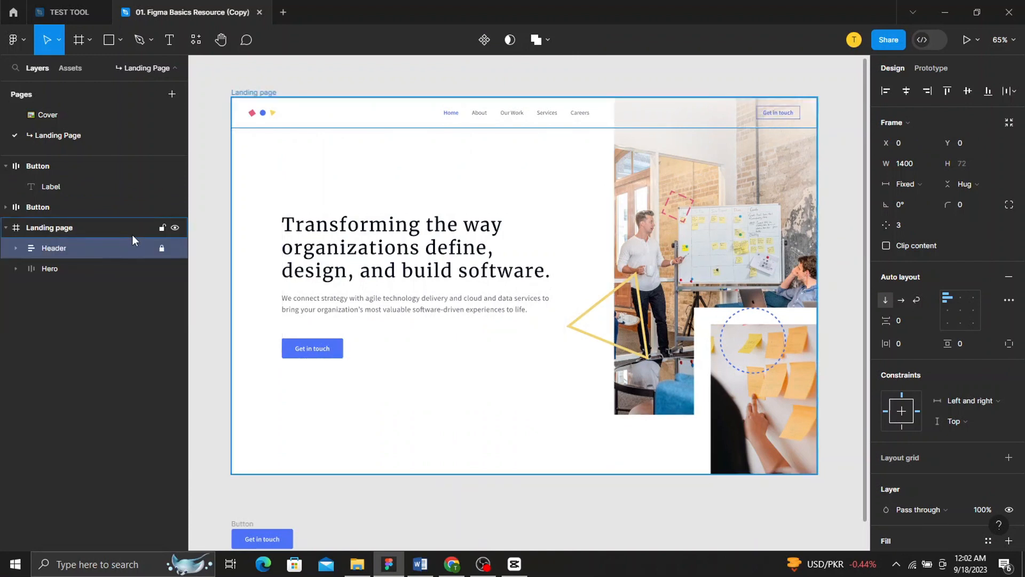
click(175, 248)
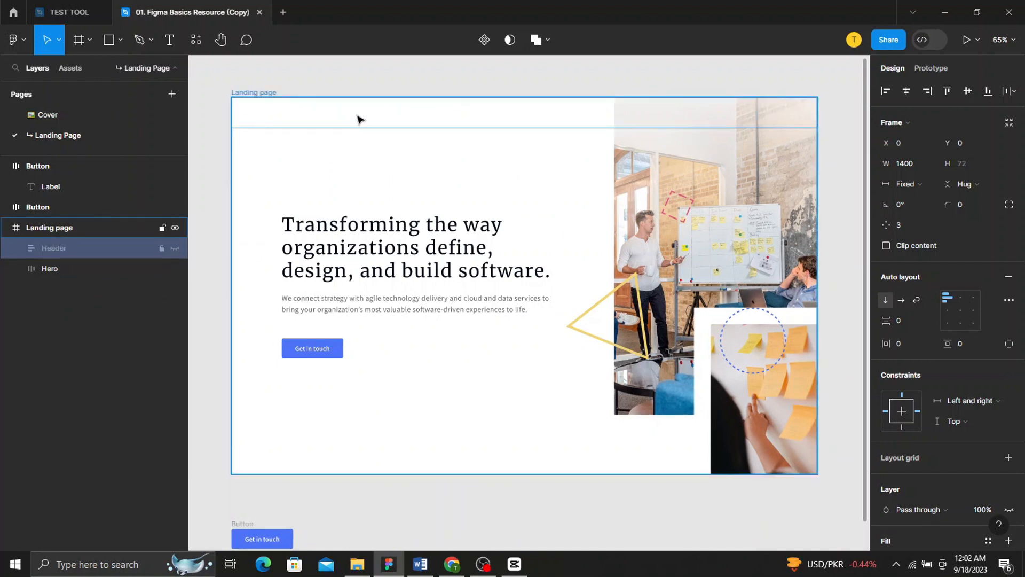
click(174, 248)
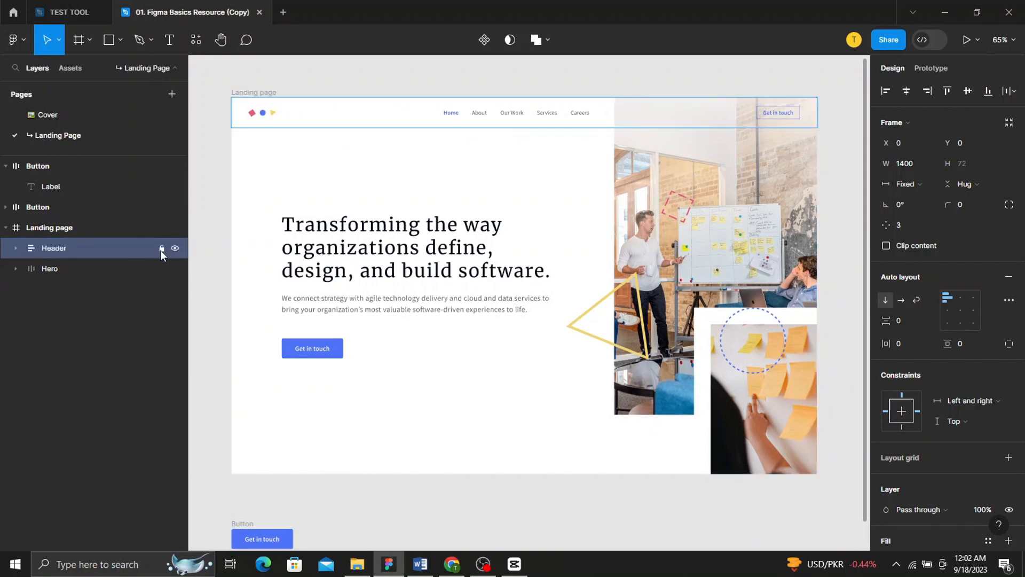
click(161, 249)
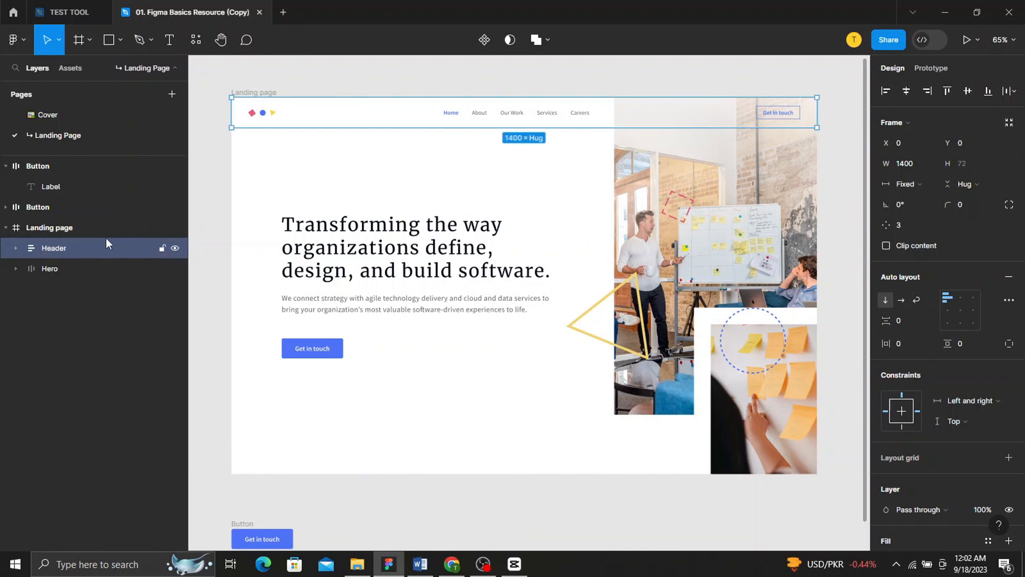
- Review the Show/Hide and Lock/Unlock commands for the Header layer without applying any, and deselect the layer
right_click(91, 244)
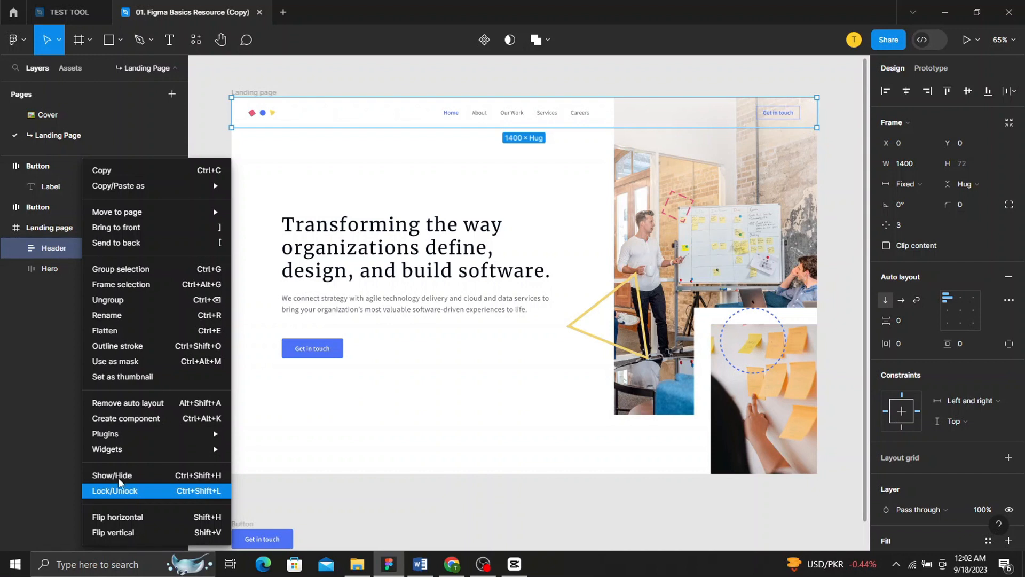
click(42, 435)
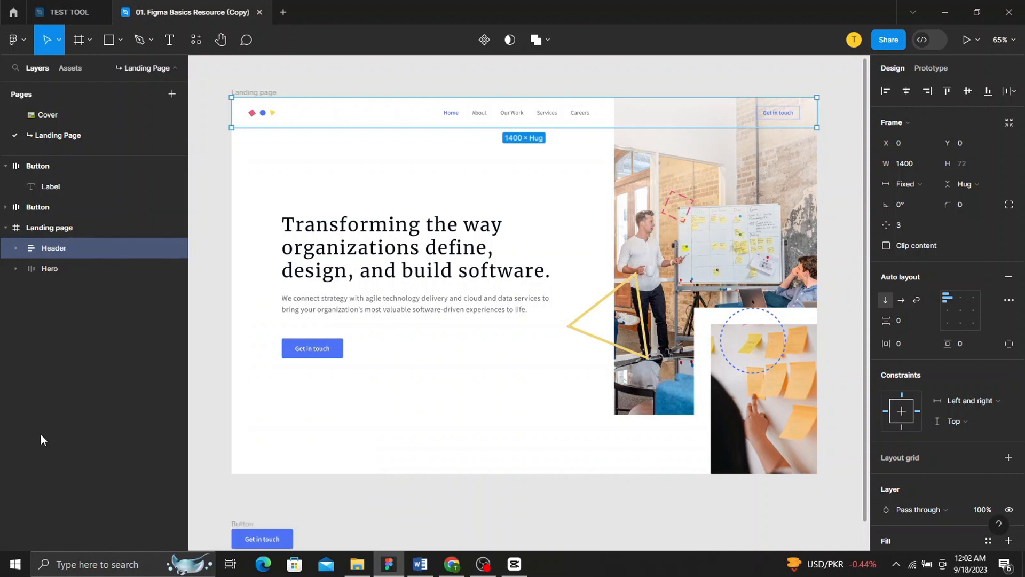
click(122, 337)
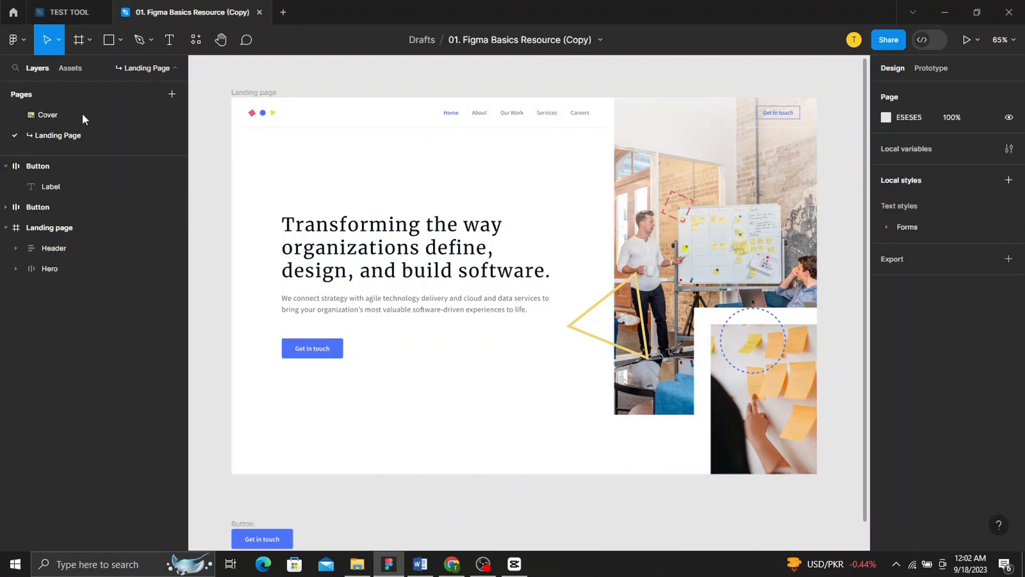
- Show the file's assets and place a copy of the filled Button below the Landing page beside the original, at X -369, Y 691
click(63, 75)
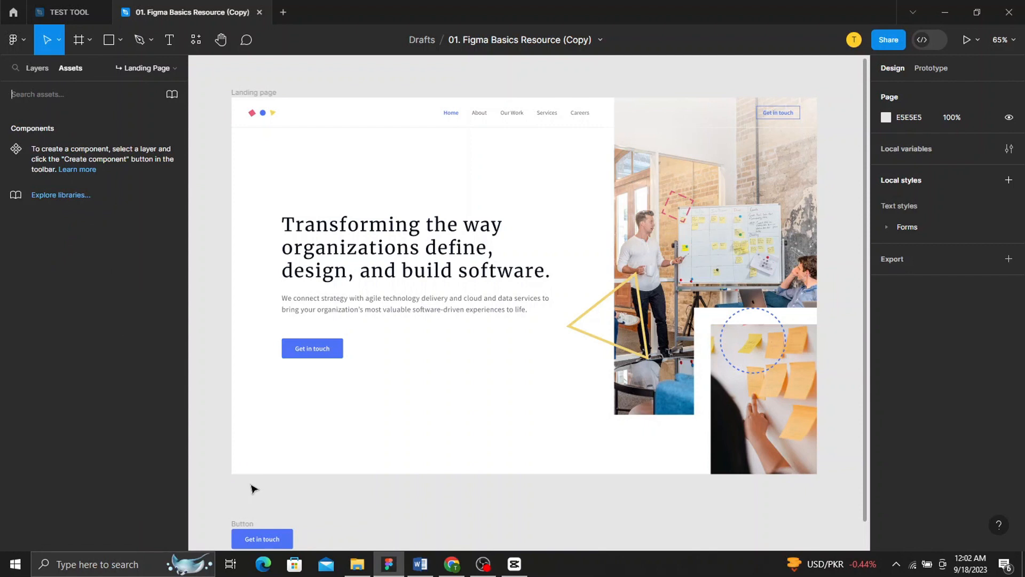
scroll(252, 489, down, 2)
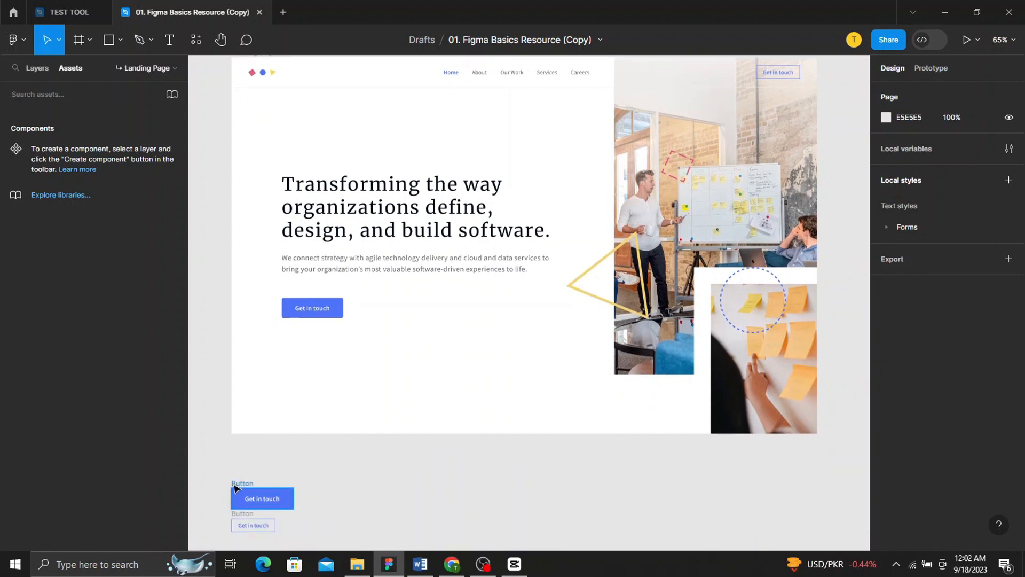
click(235, 487)
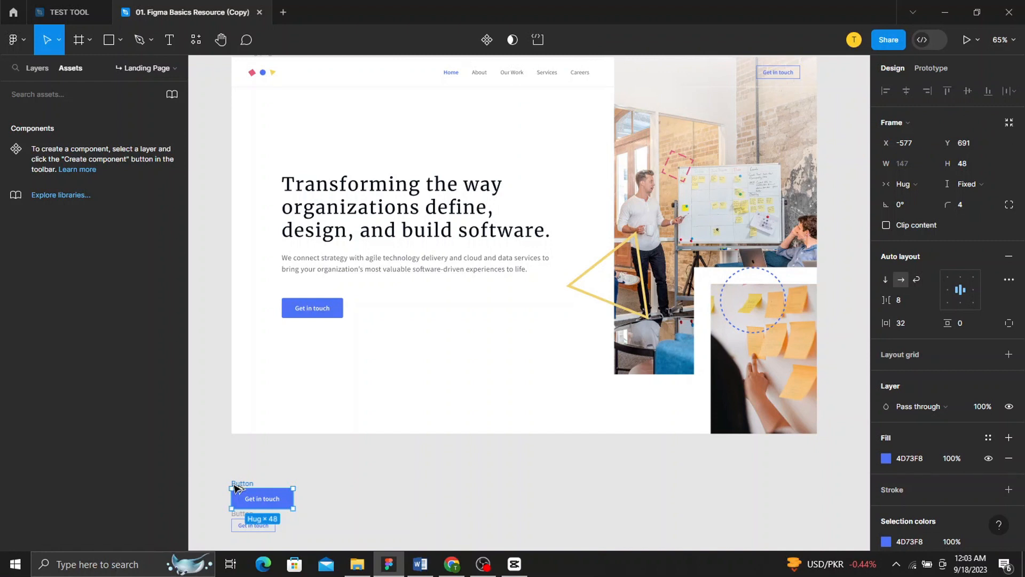
click(244, 500)
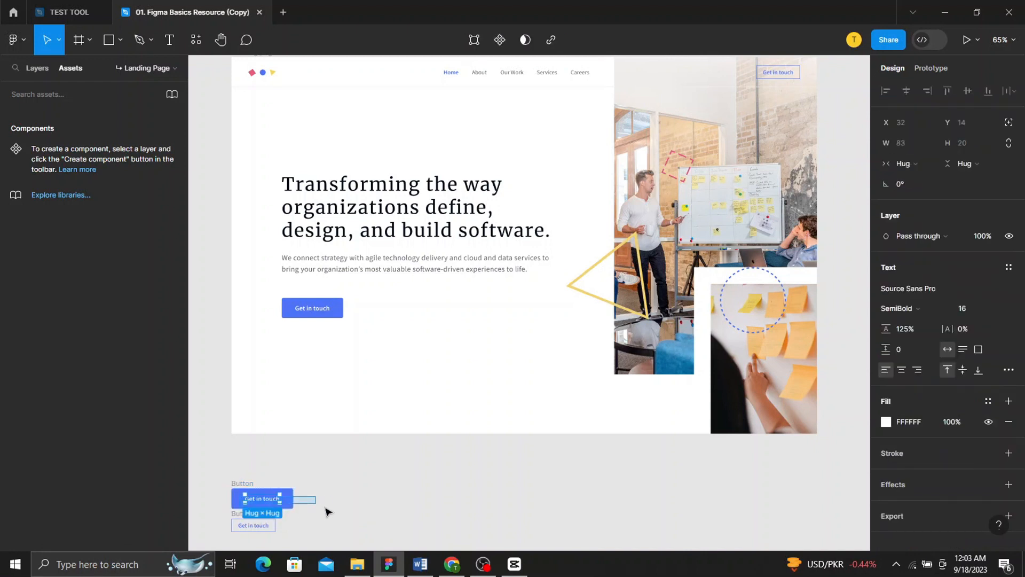
click(369, 505)
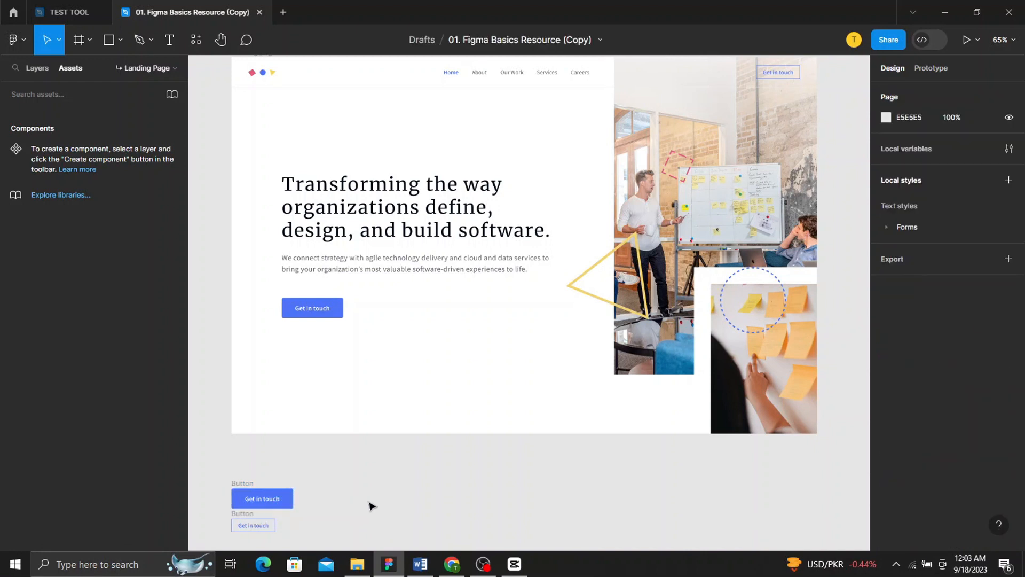
click(244, 484)
click(327, 485)
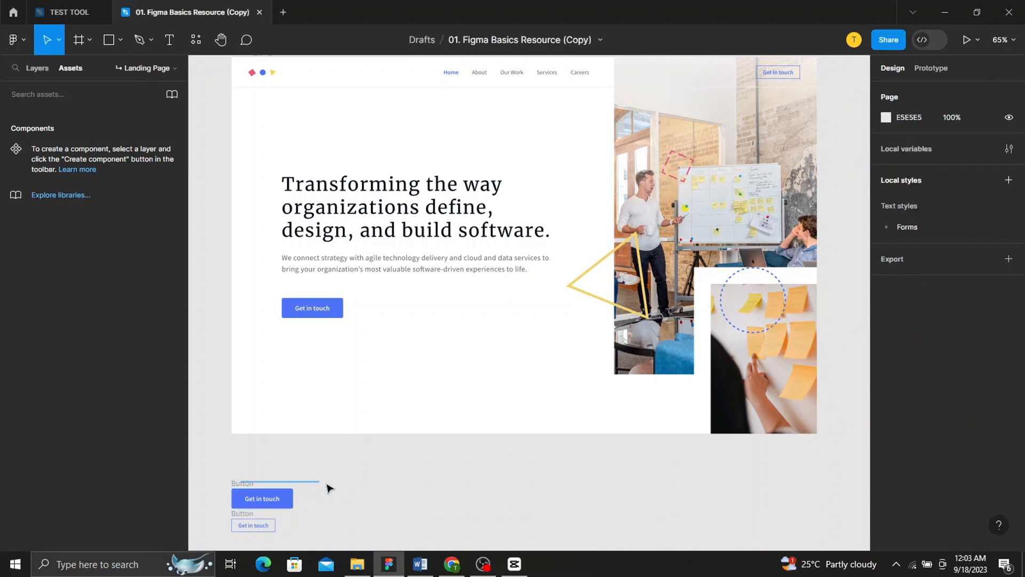
click(247, 487)
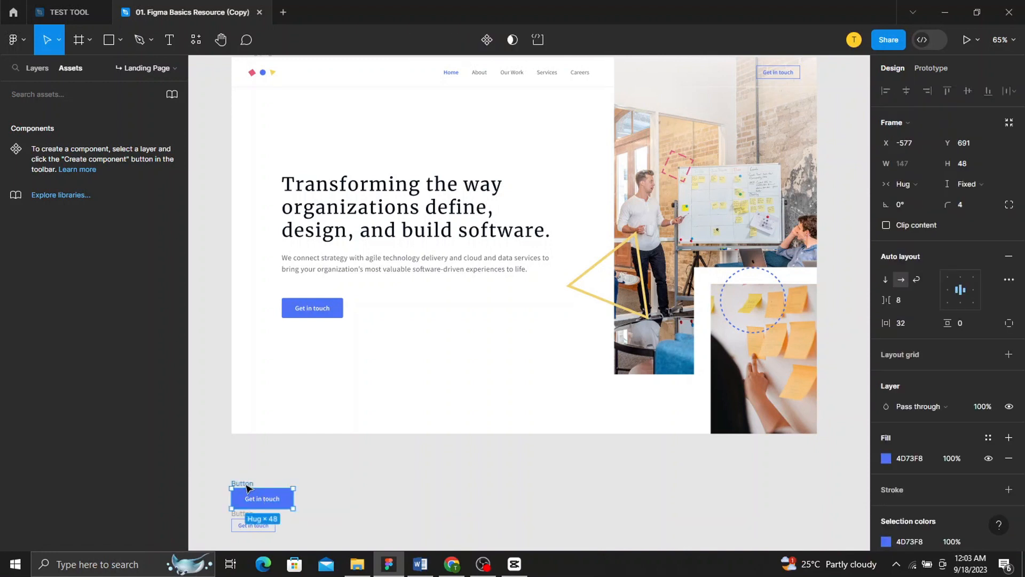
drag(250, 488, 336, 498)
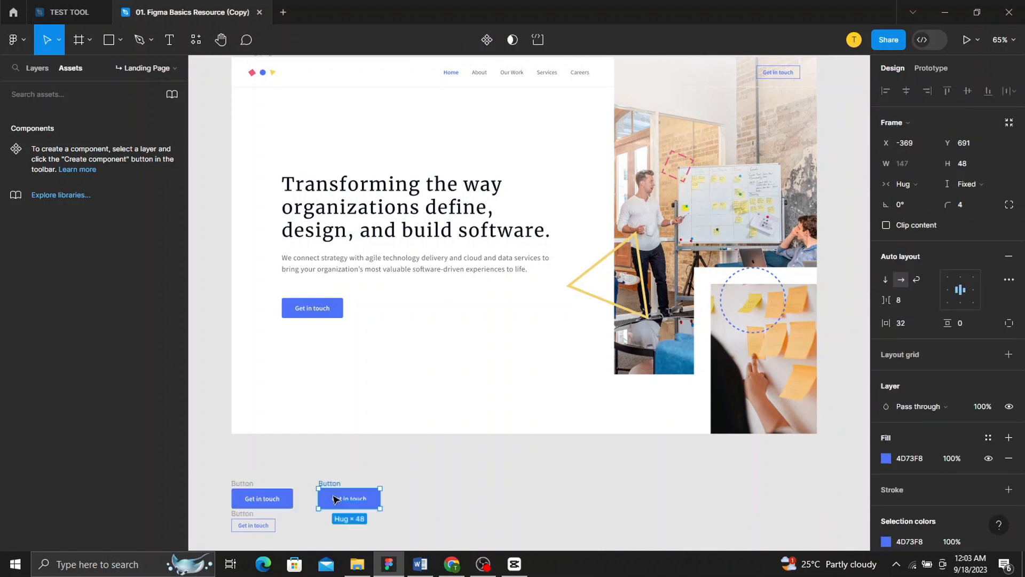
- Turn the Button copy into a component and place an instance on the empty canvas beside it, at about X -50, Y 657
click(490, 38)
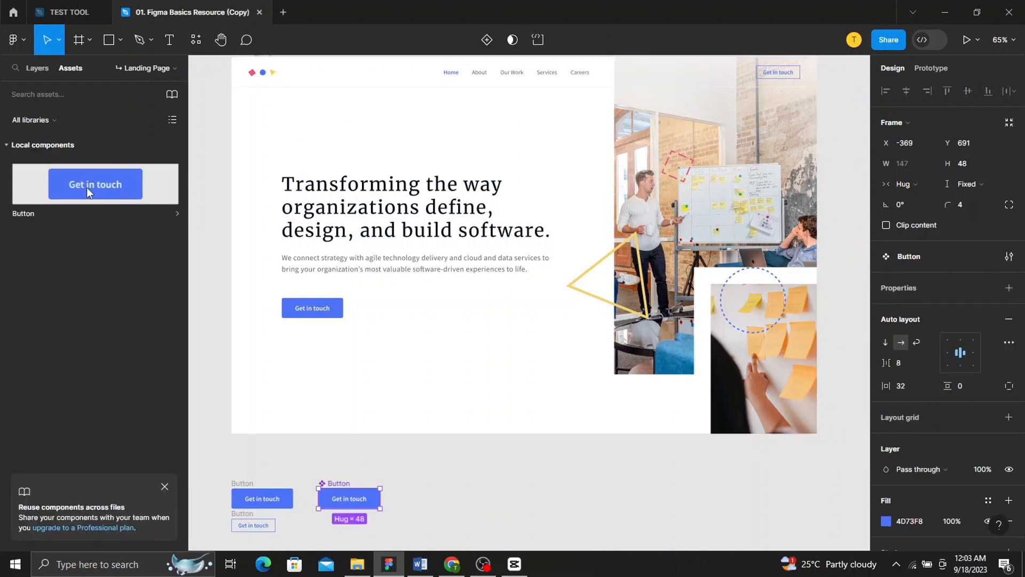
drag(87, 187, 478, 404)
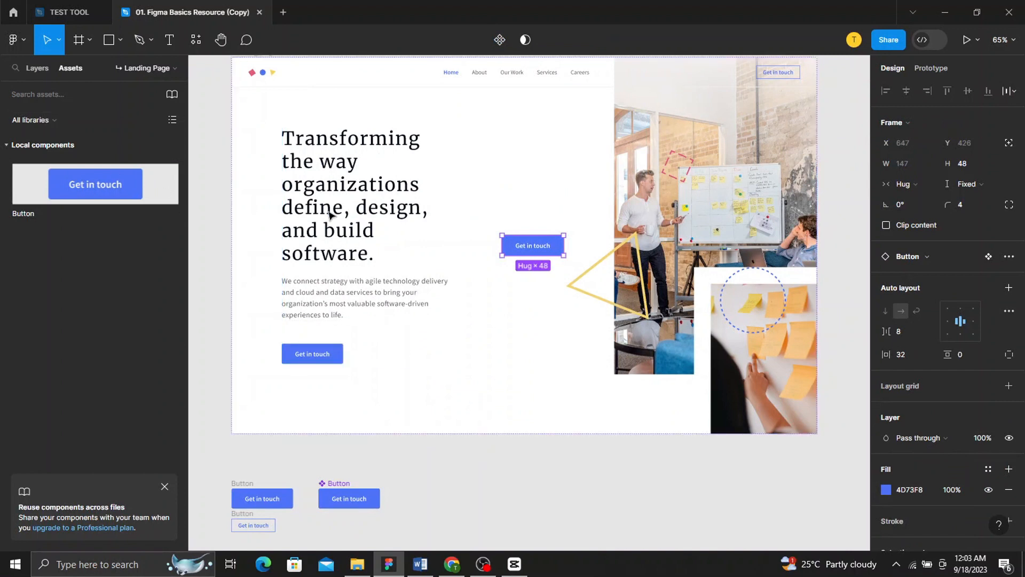
drag(530, 249, 480, 490)
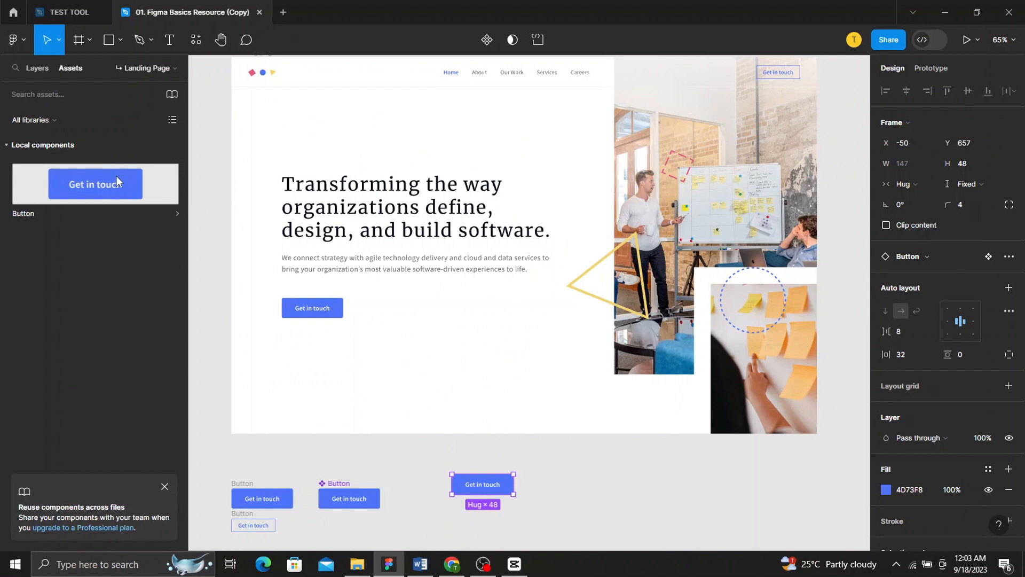
- Place a second Button instance beside the first at X 139, Y 649, and delete both instances from the canvas
drag(116, 175, 577, 481)
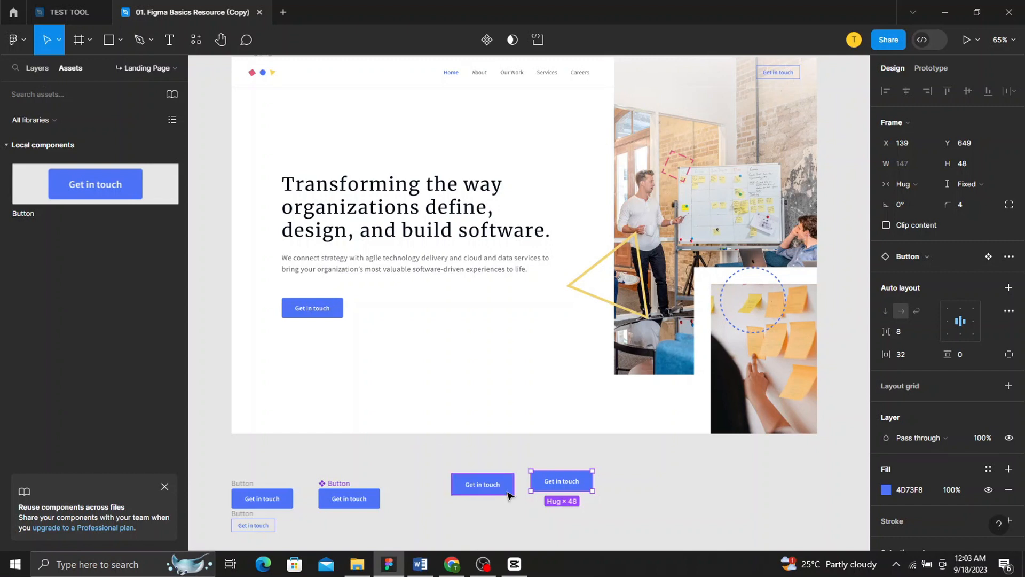
click(645, 511)
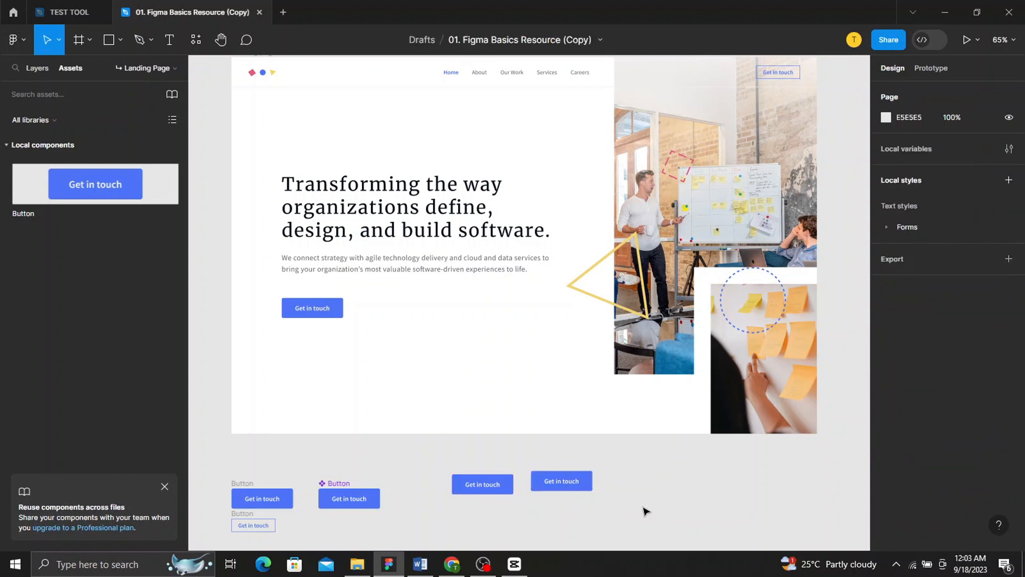
drag(644, 511, 450, 460)
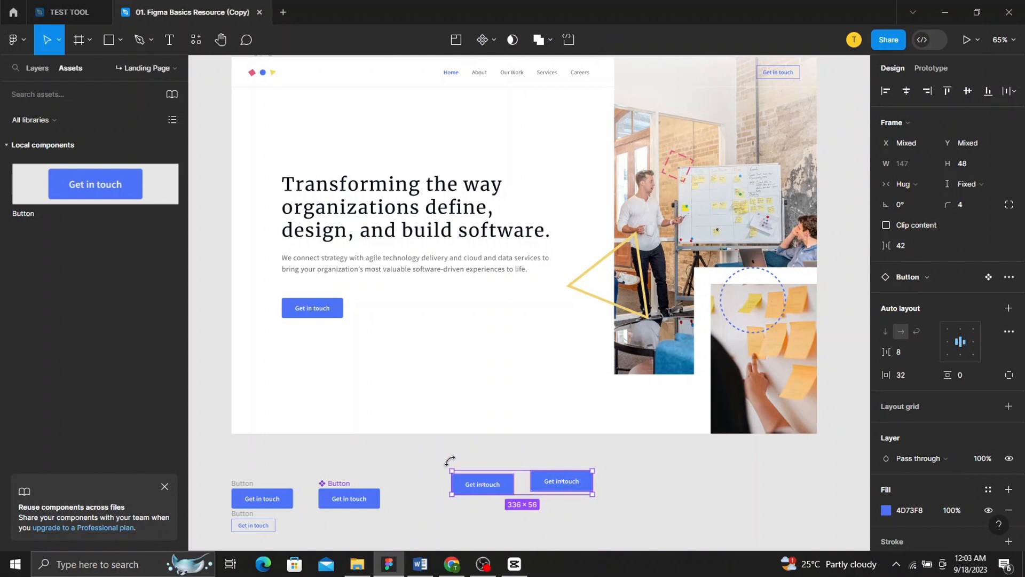
key(Delete)
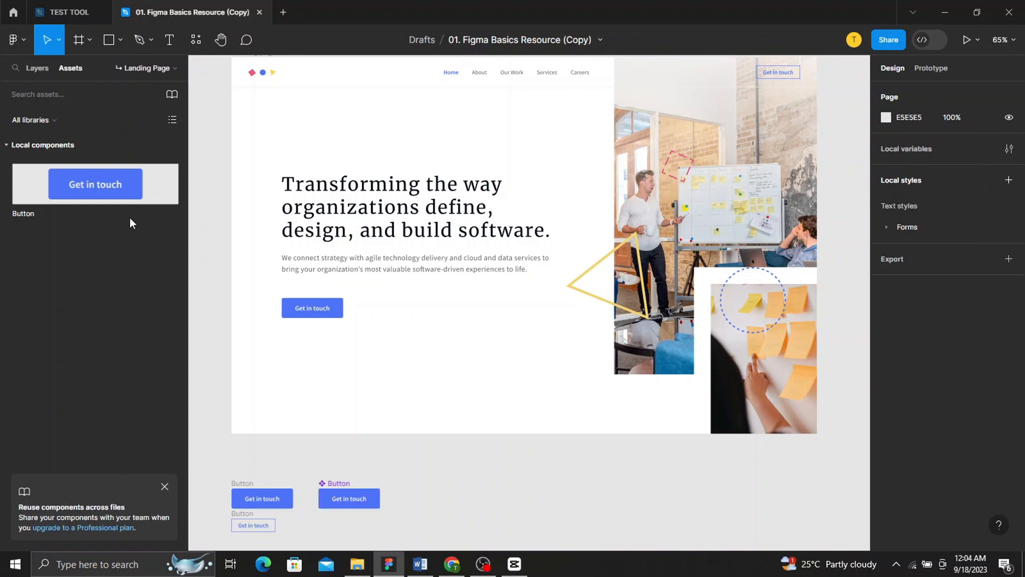
- Copy the COOL LOGO group from the Header's navigation onto the empty canvas below the Landing page, at X -537, Y 615
click(42, 75)
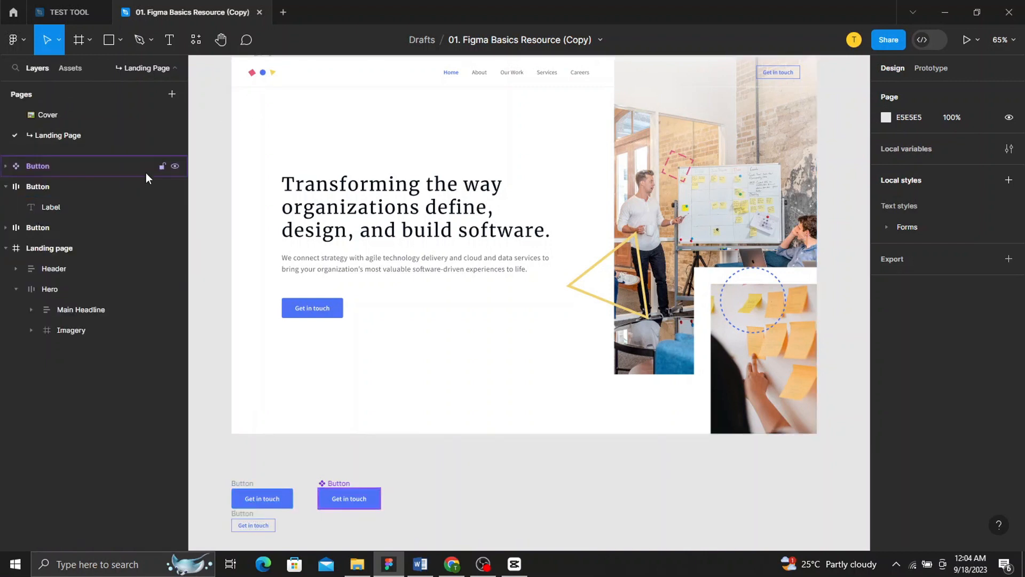
double_click(104, 268)
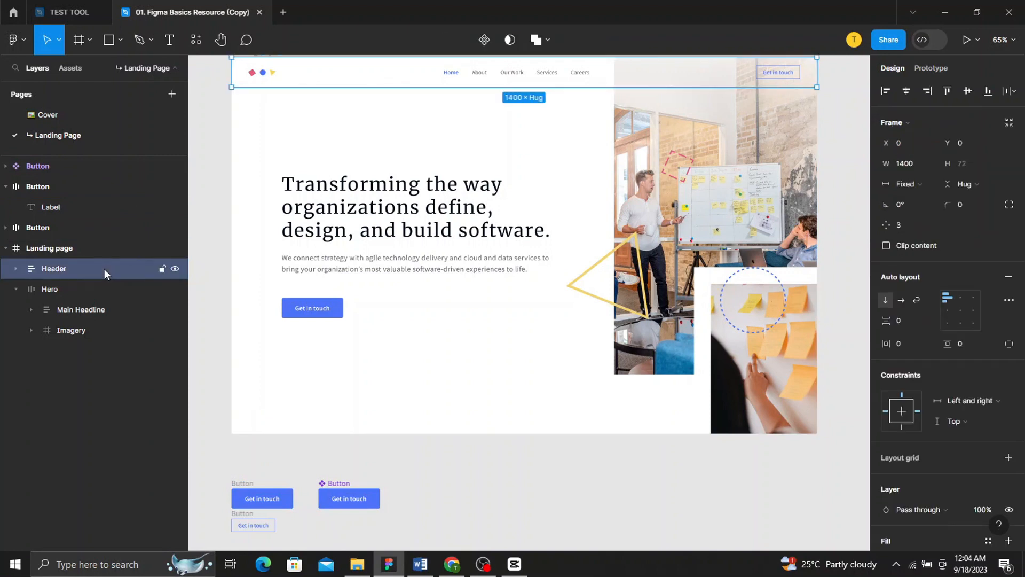
click(16, 268)
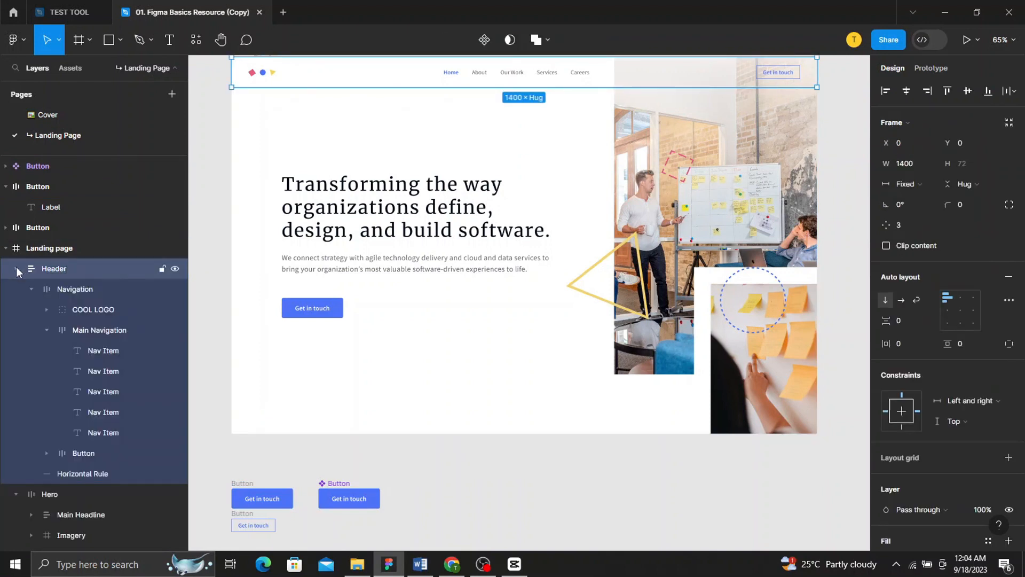
click(91, 310)
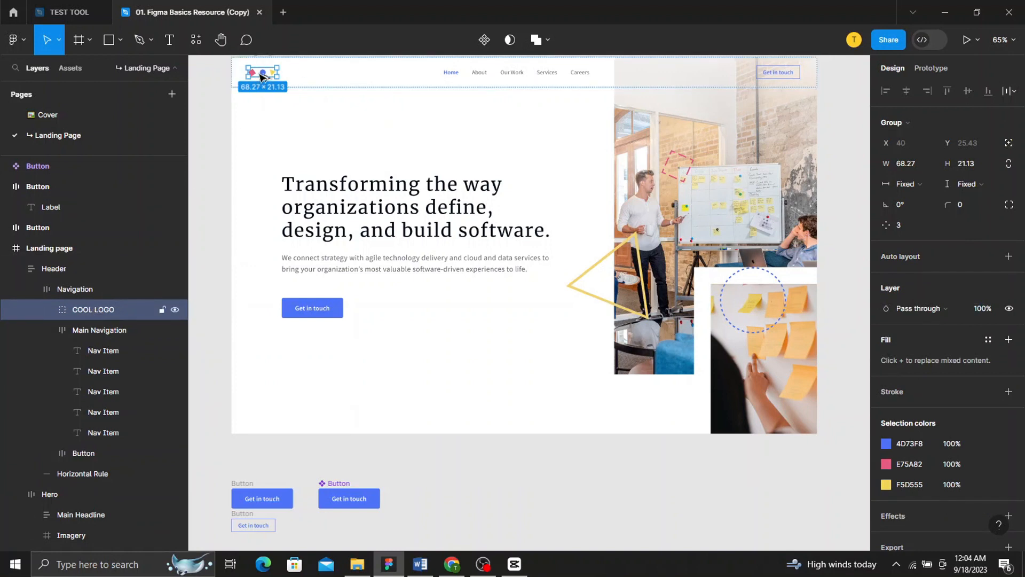
drag(262, 76, 318, 468)
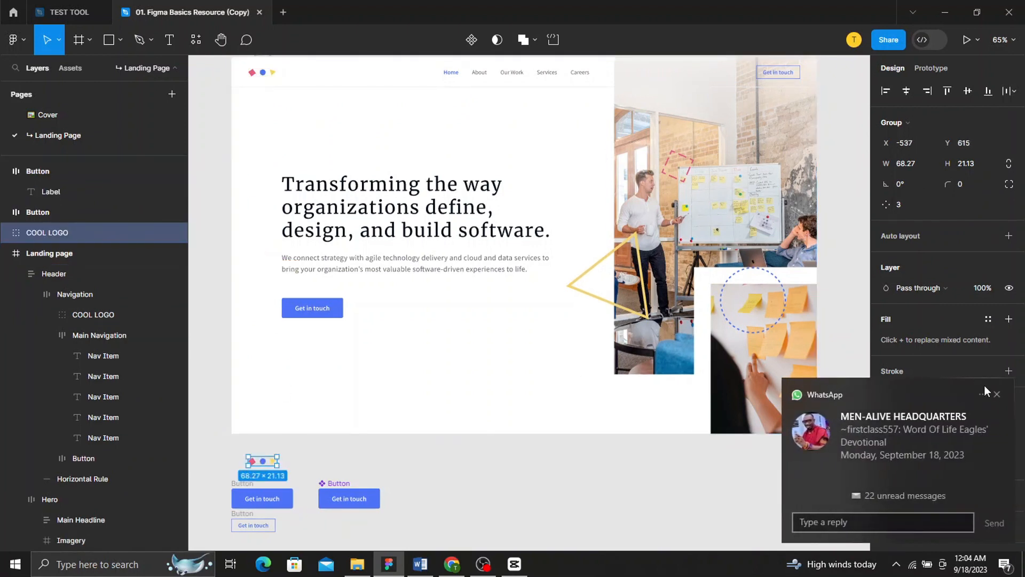
click(996, 394)
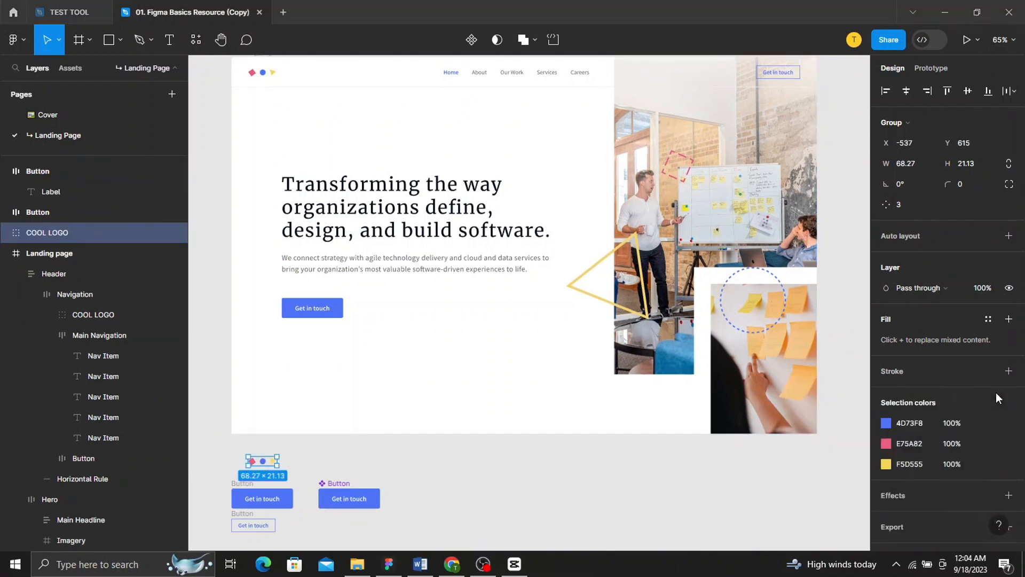
- Turn the COOL LOGO copy into a component and place two instances on the canvas, at X -64, Y 645 and X 138, Y 678
click(471, 39)
click(69, 67)
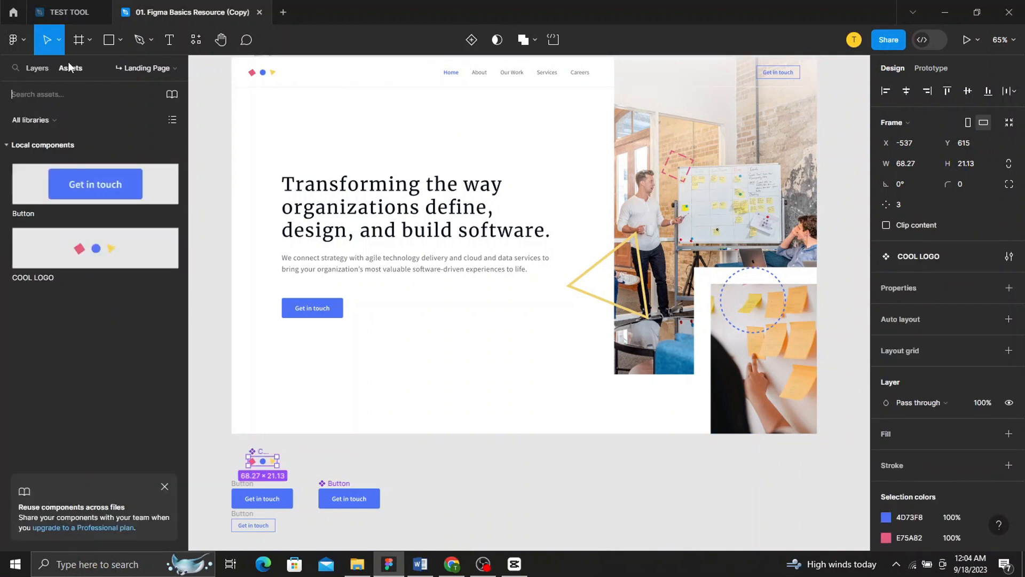
drag(118, 264, 470, 478)
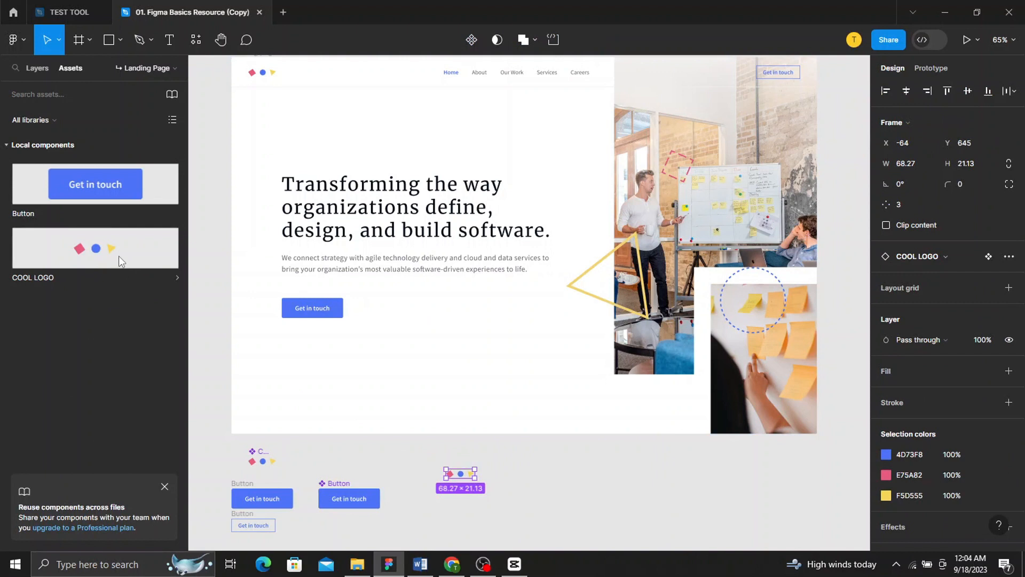
drag(119, 260, 561, 492)
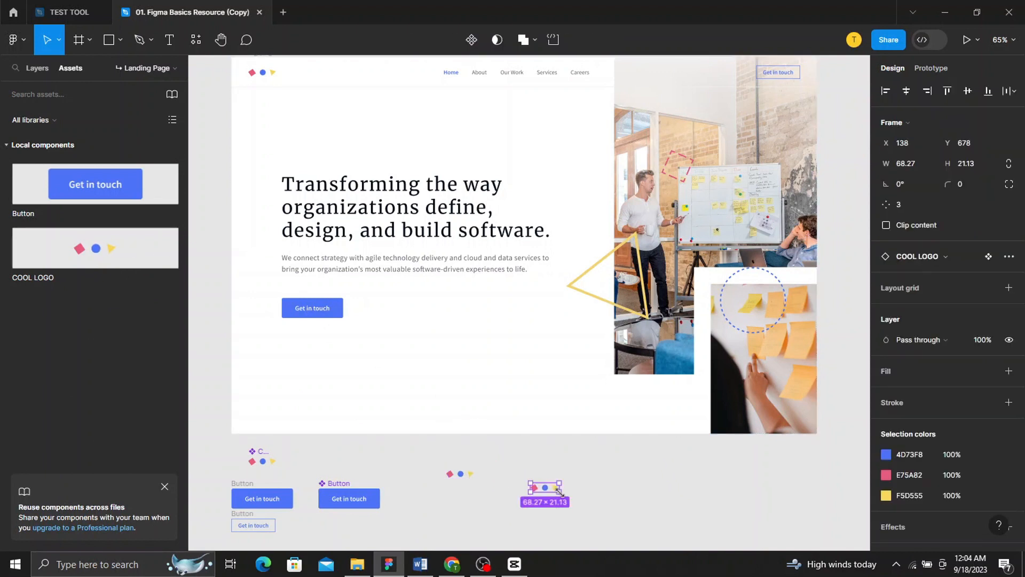
click(500, 515)
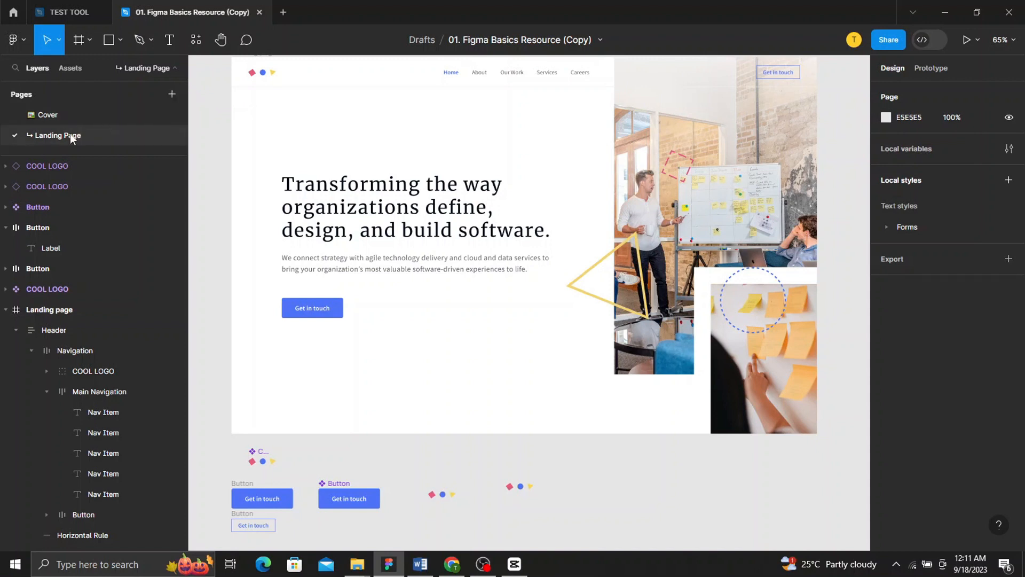
- Add a new page with its default name, and switch between the Cover, Landing Page and new pages to view their content
click(172, 95)
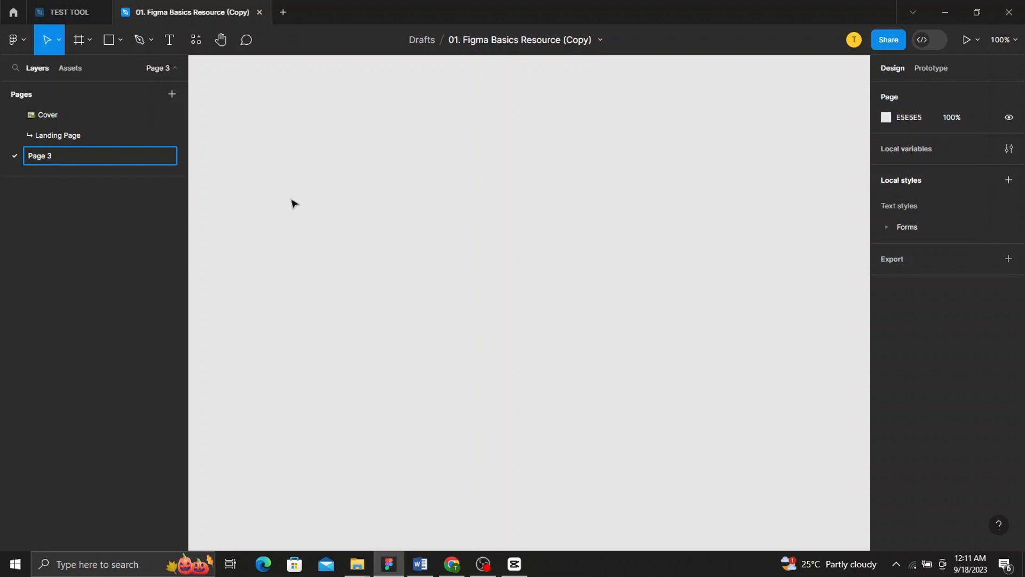
click(134, 135)
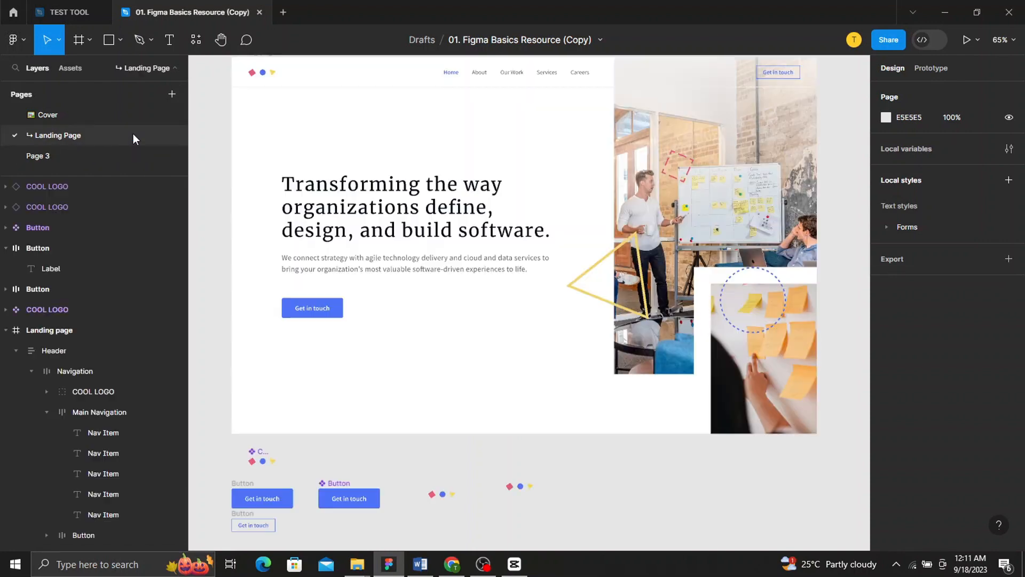
click(111, 116)
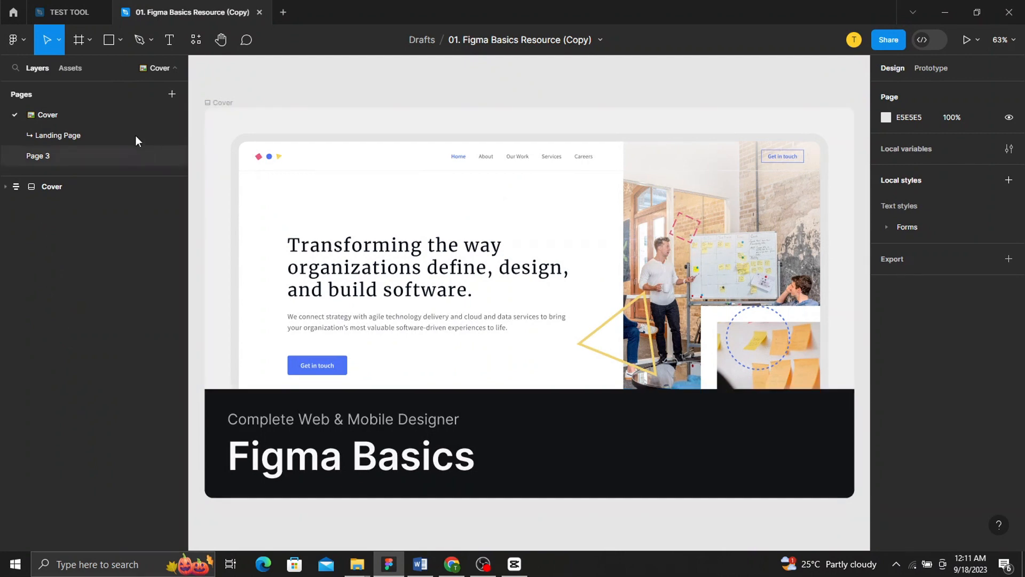
click(110, 130)
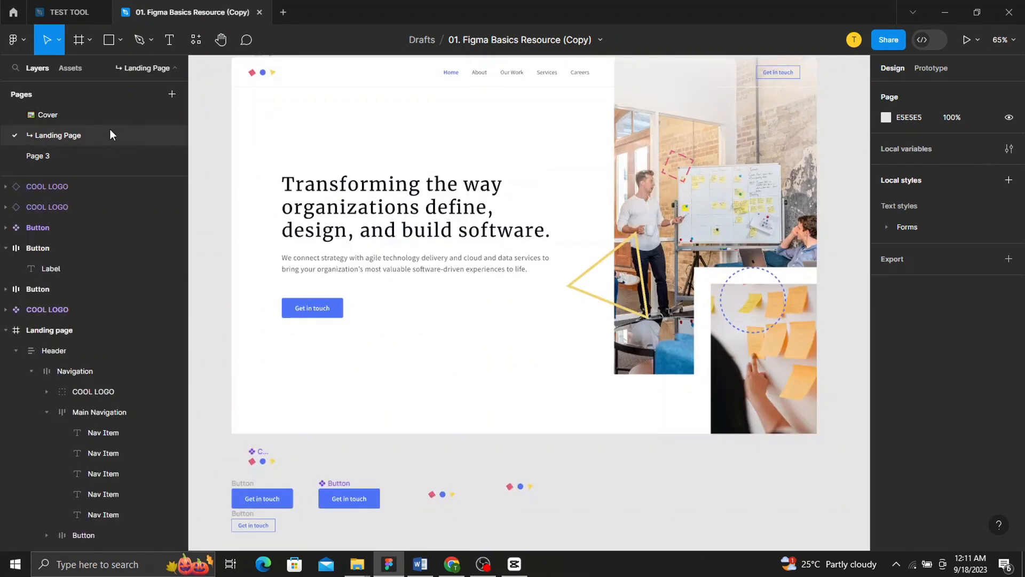
click(79, 154)
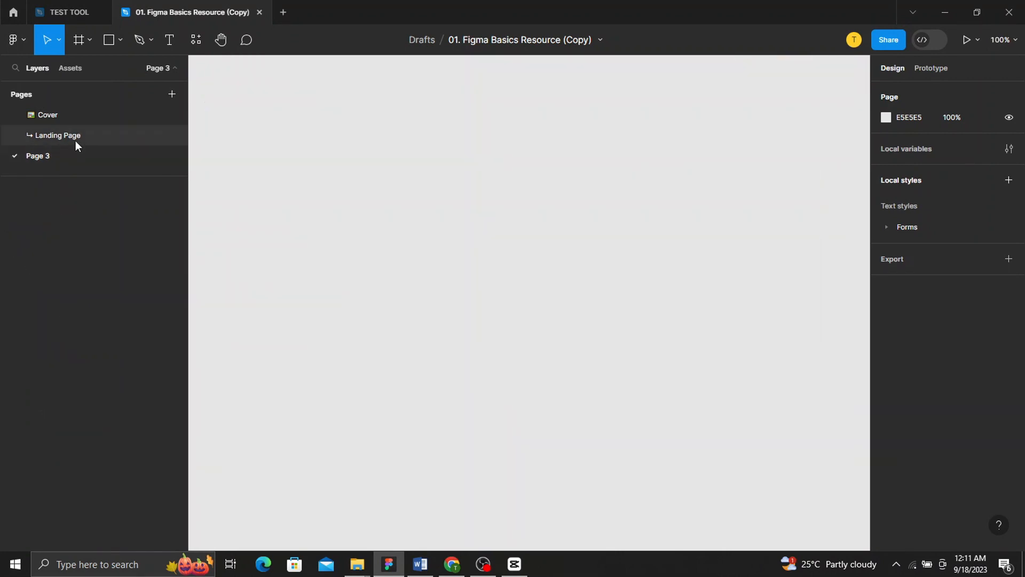
click(75, 141)
click(109, 116)
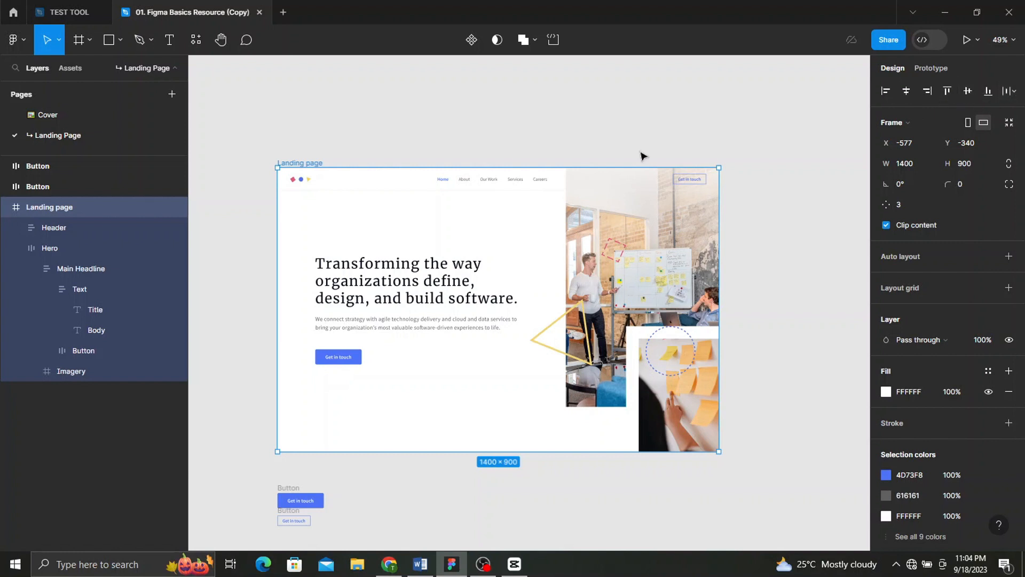
- Place a copy of the Hero's Main Headline frame on the empty canvas directly above the Landing page
click(348, 285)
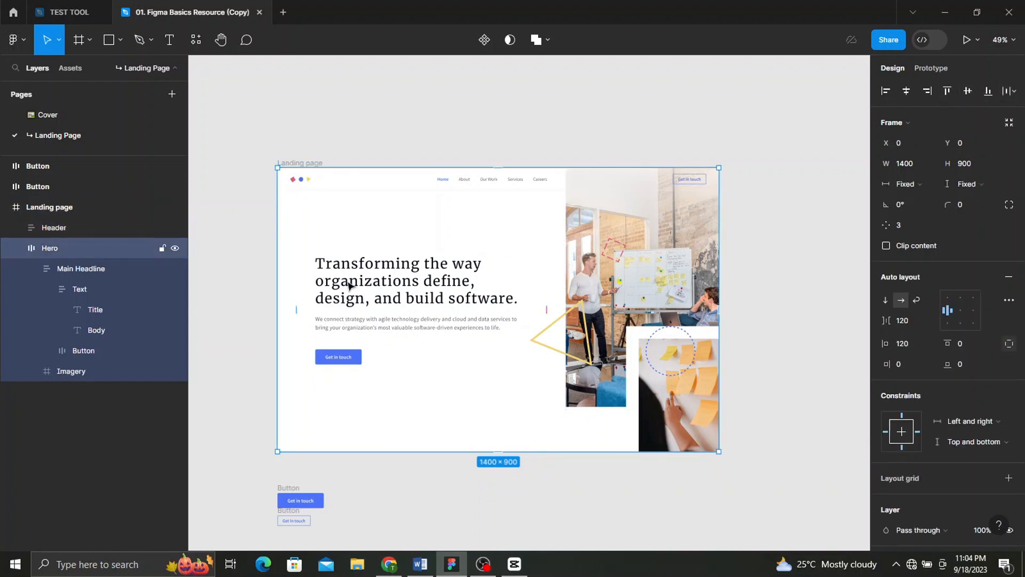
scroll(348, 286, up, 1)
click(386, 350)
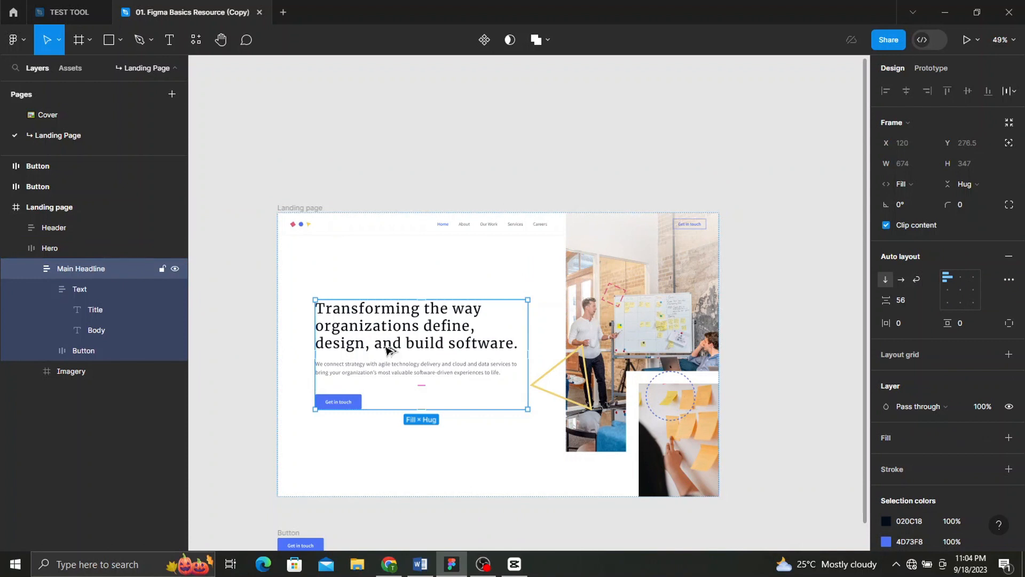
drag(386, 350, 388, 133)
- Separate the headline copy's parts, moving its Title out to the right of the body text and its Button out to the left
double_click(411, 126)
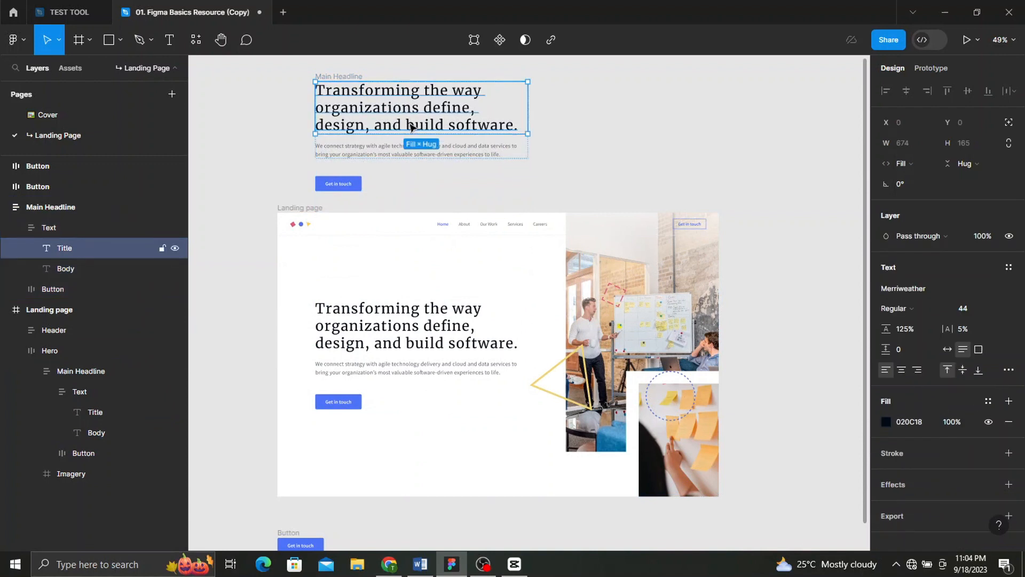
drag(411, 127, 624, 126)
click(354, 130)
drag(355, 130, 276, 102)
- Align the separated Title, Button and Main Headline by their top edges, and undo a trial alignment of their horizontal centers
scroll(304, 125, up, 2)
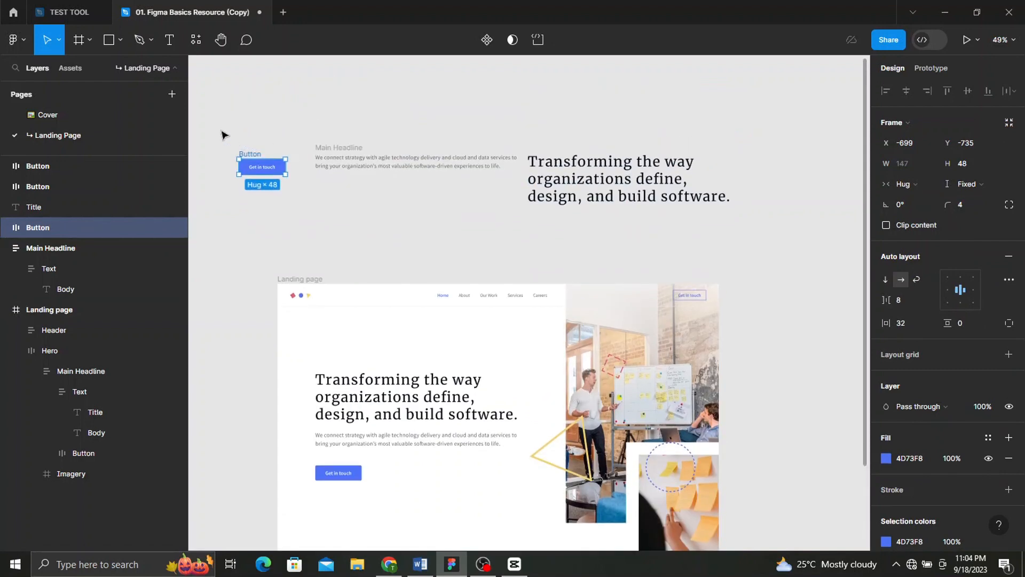
drag(221, 130, 321, 157)
drag(529, 219, 594, 220)
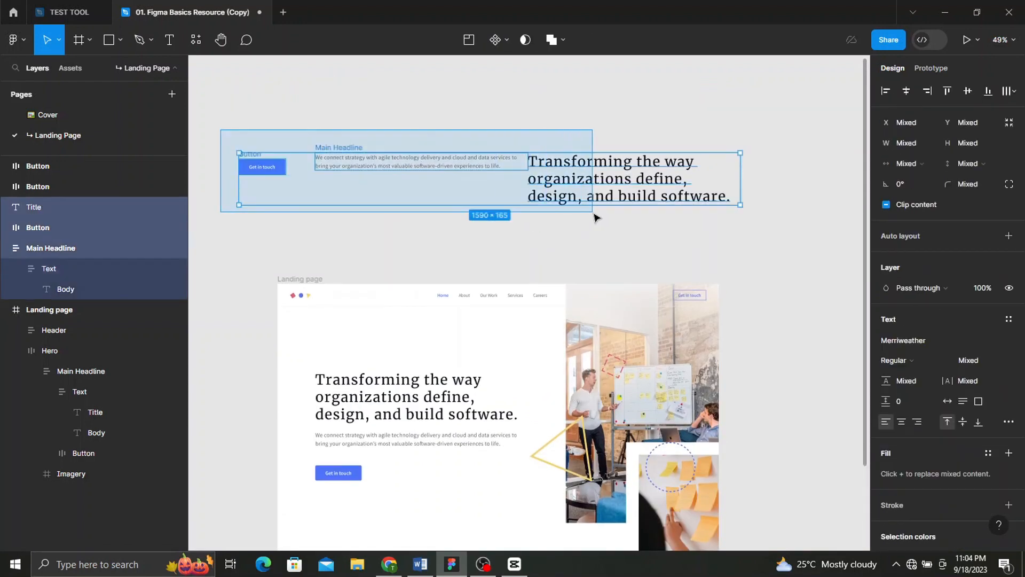
click(941, 91)
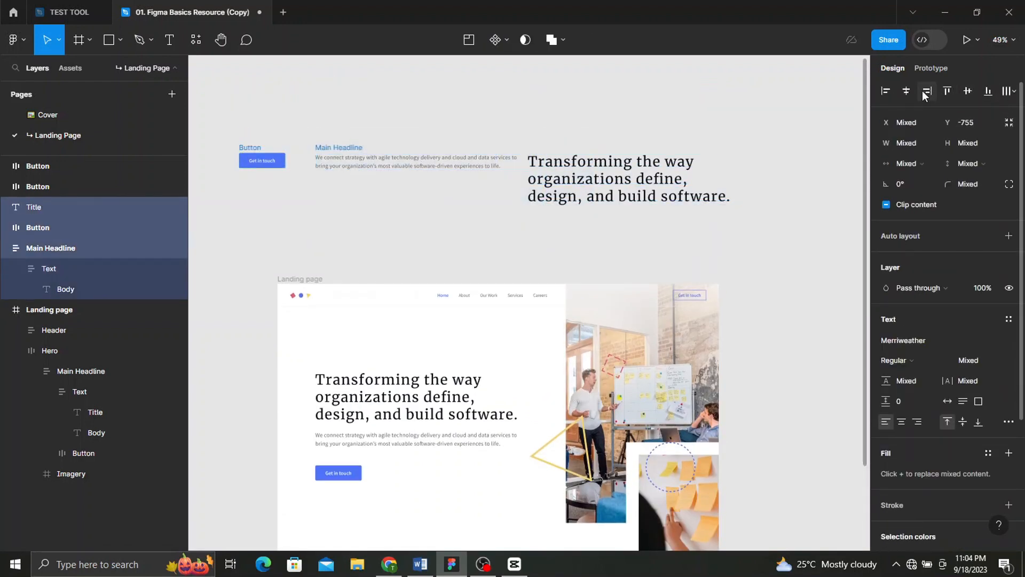
click(908, 91)
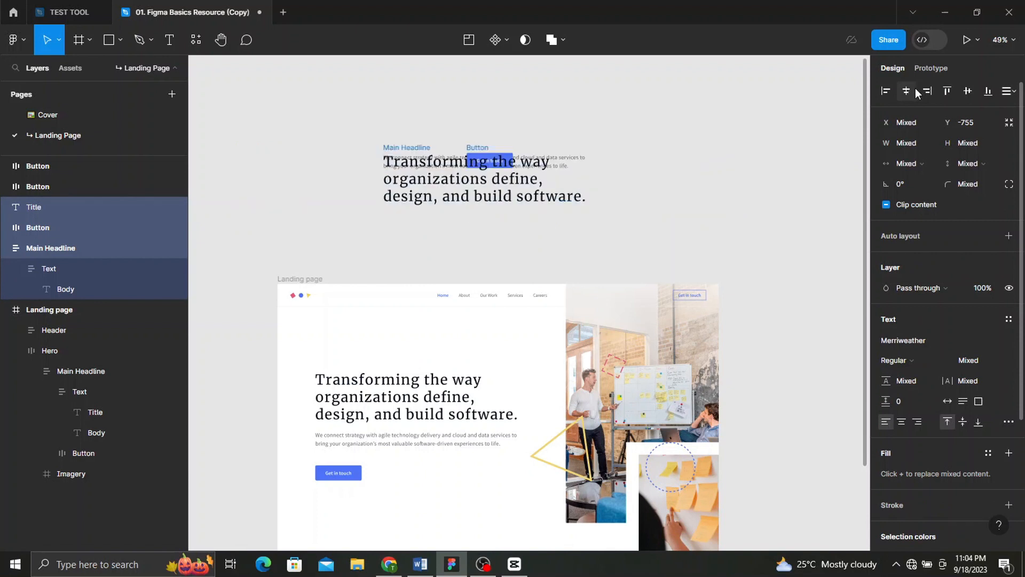
key(ctrl+z)
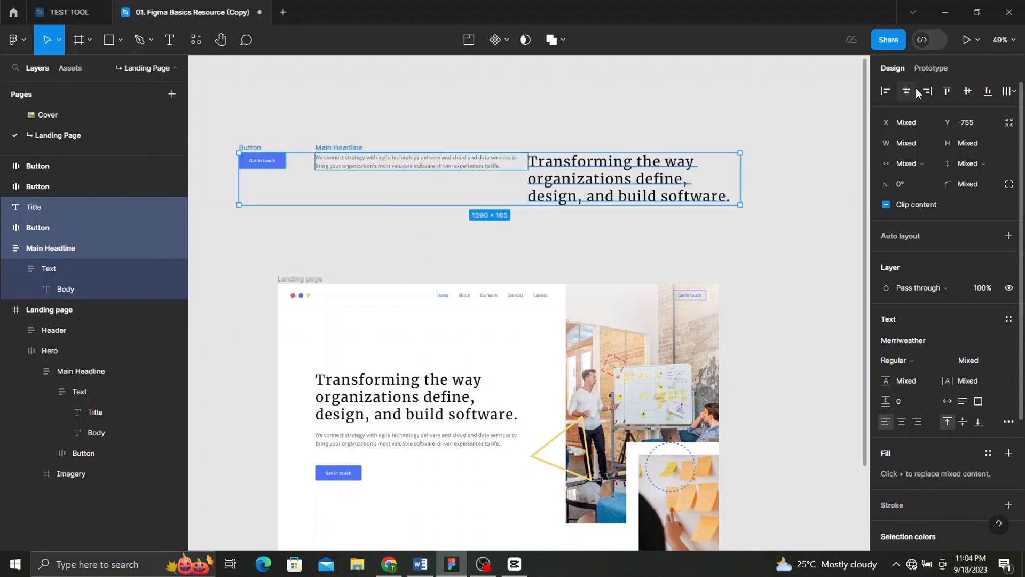
- Distribute the horizontal spacing evenly between the separated Button, Main Headline and Title, and deselect them
click(1010, 91)
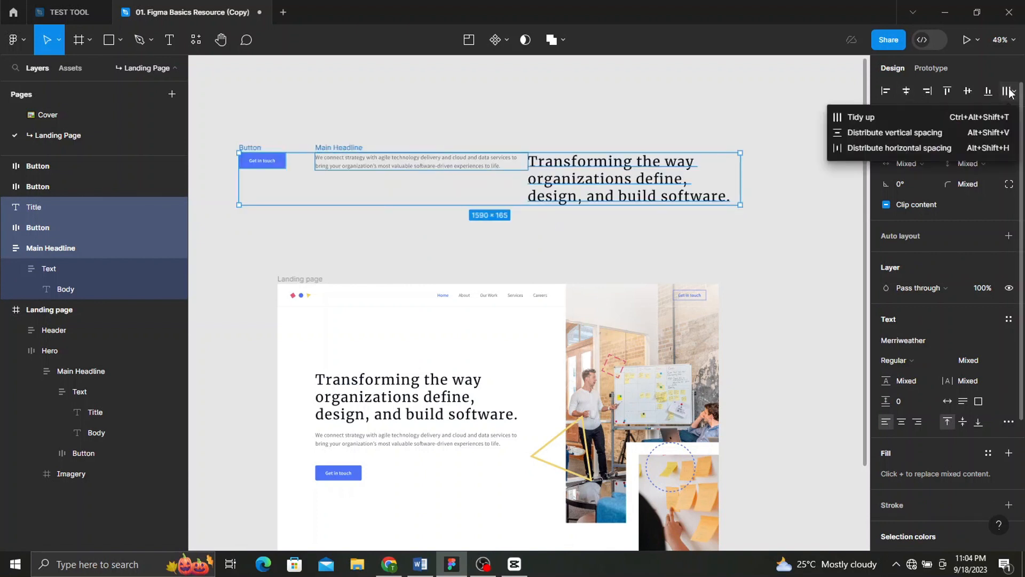
click(991, 147)
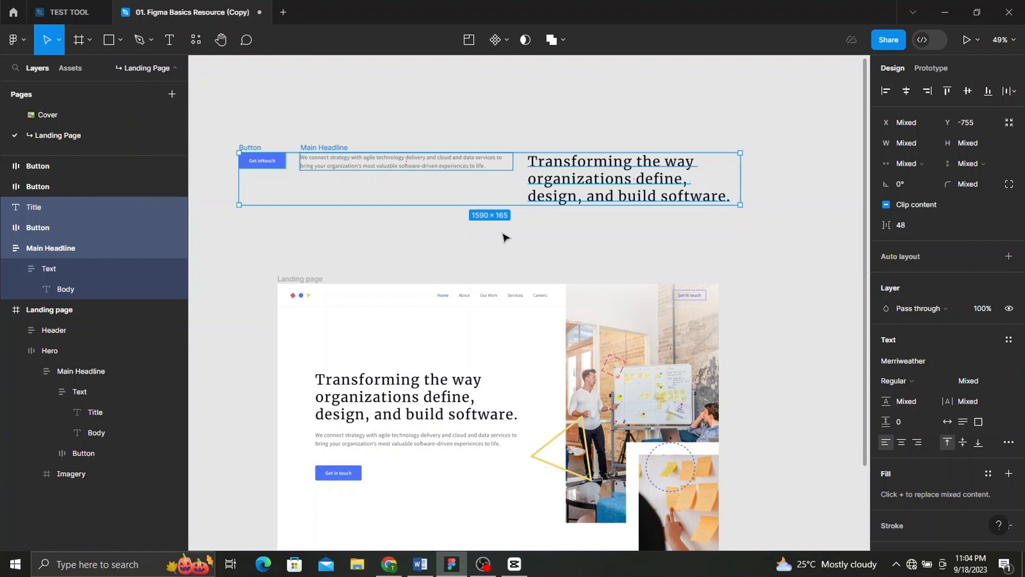
key(Escape)
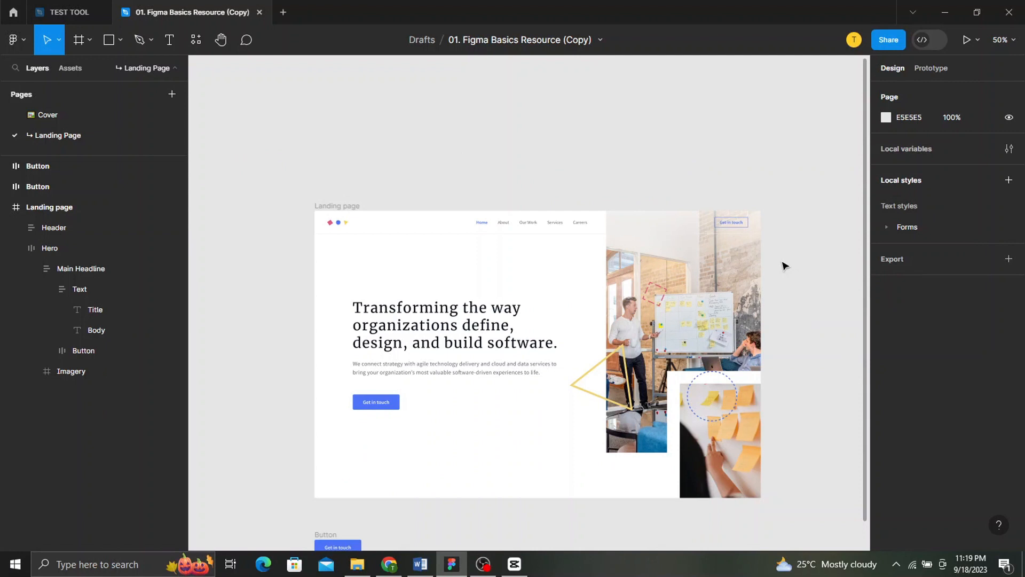
- Rotate the Landing page frame to 90°
click(357, 206)
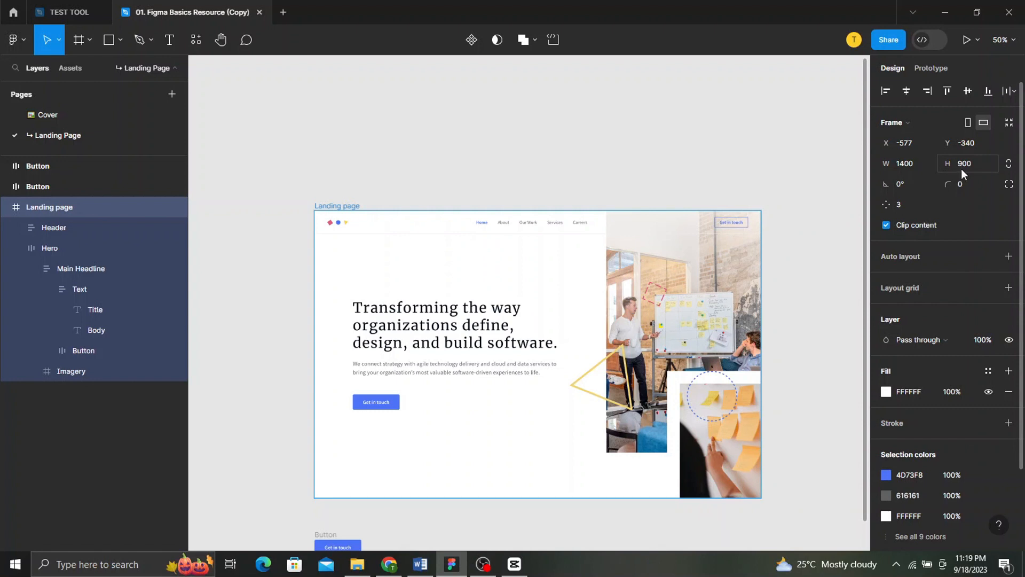
click(902, 186)
text(9)
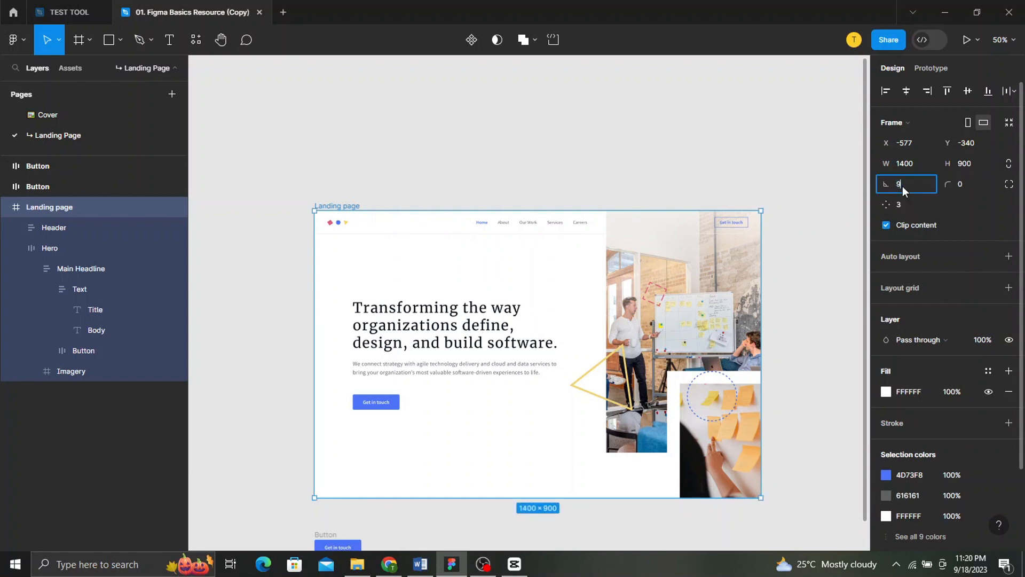
text(0)
key(Return)
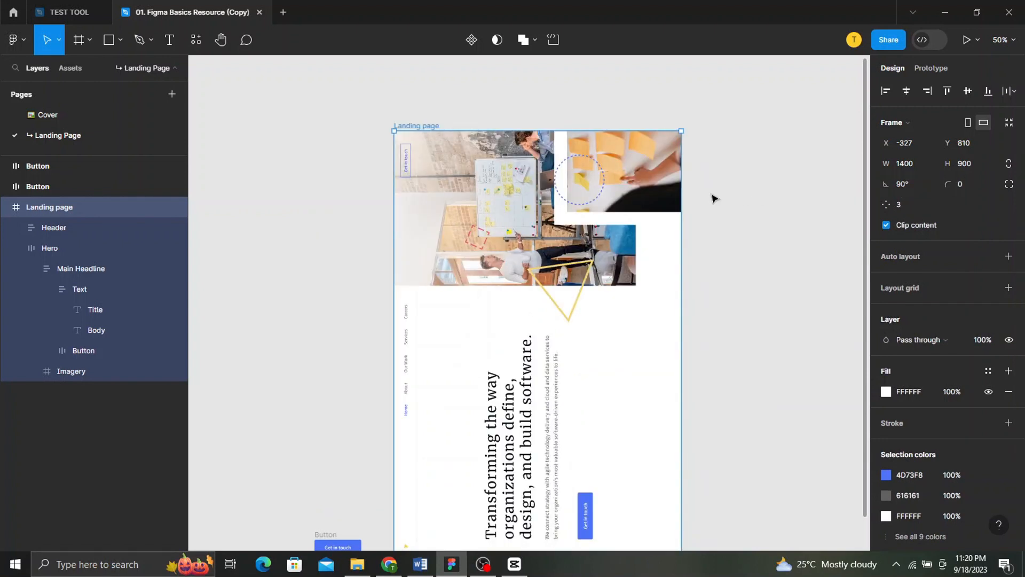
scroll(693, 296, down, 2)
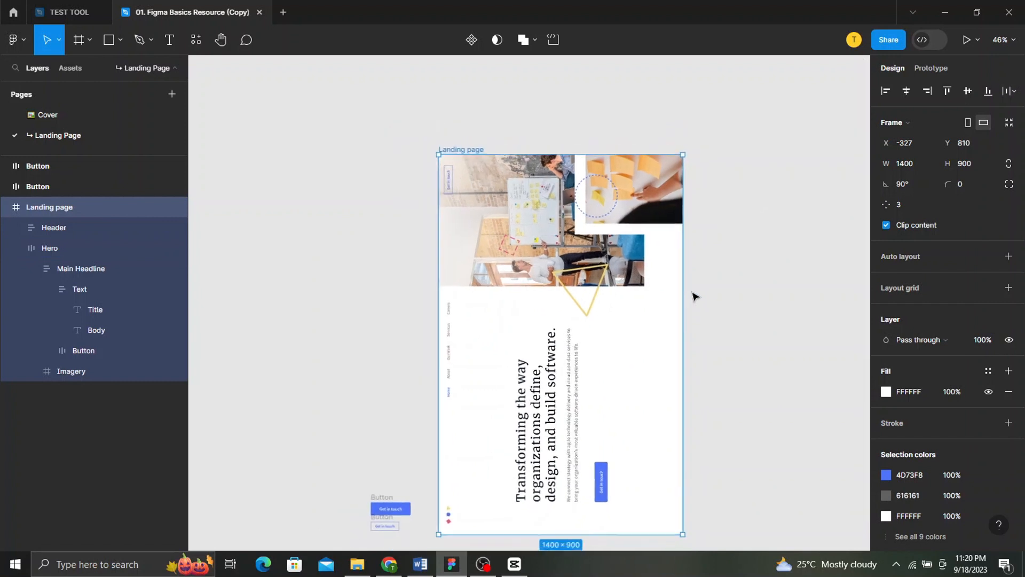
- Undo the Landing page frame's rotation and set its corner radius to 20
scroll(693, 297, down, 3)
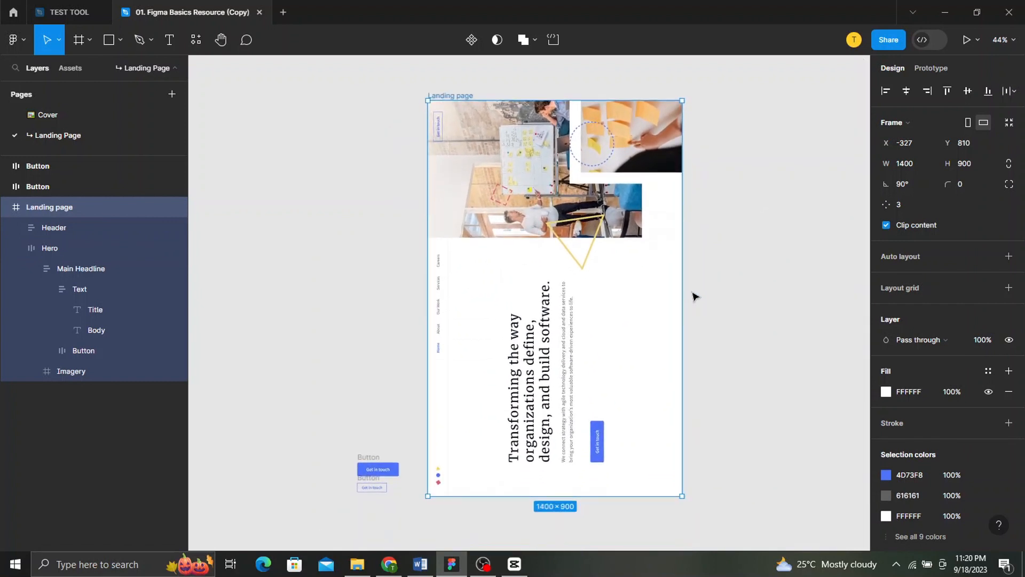
key(ctrl+z)
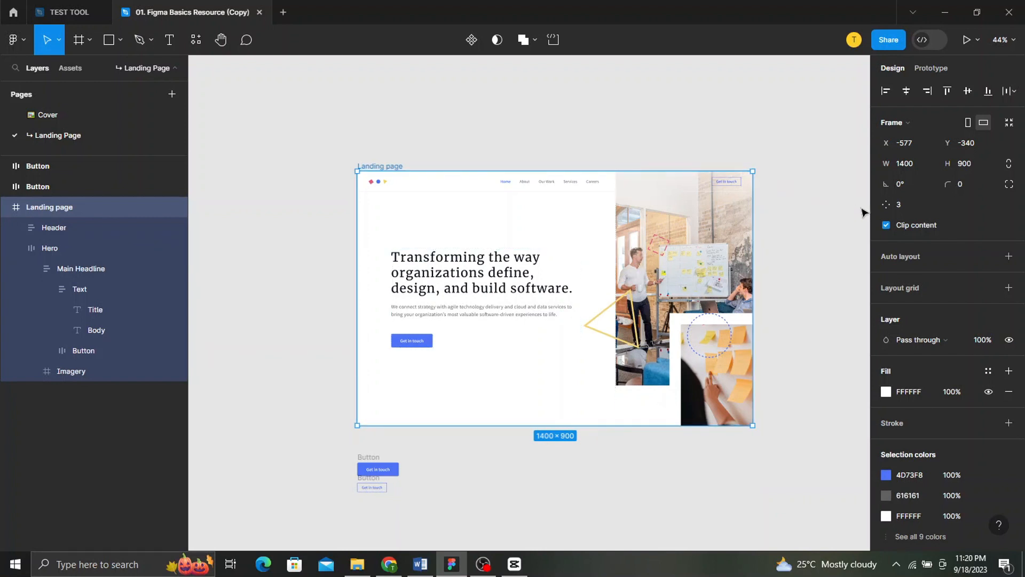
click(964, 186)
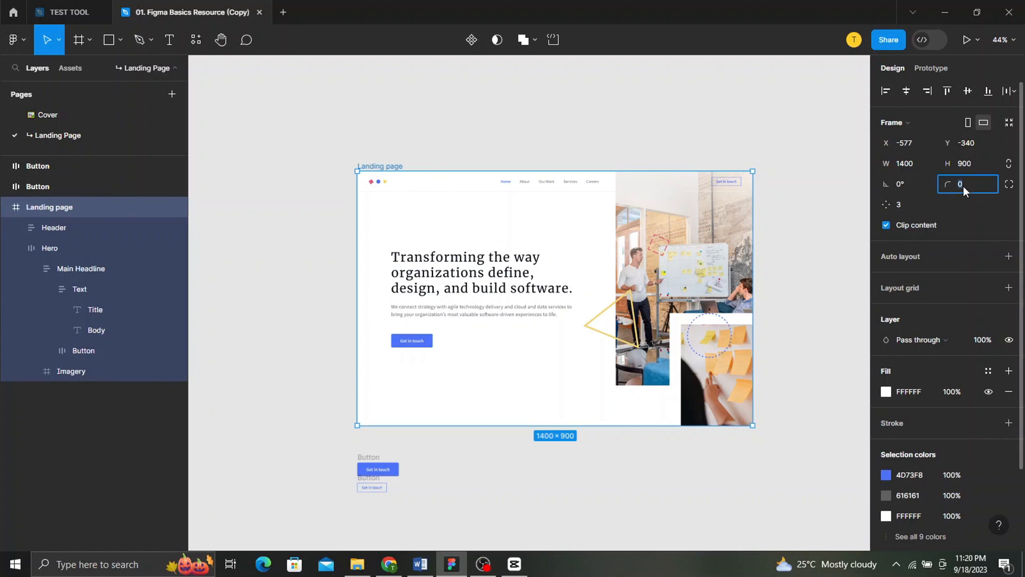
key(Return)
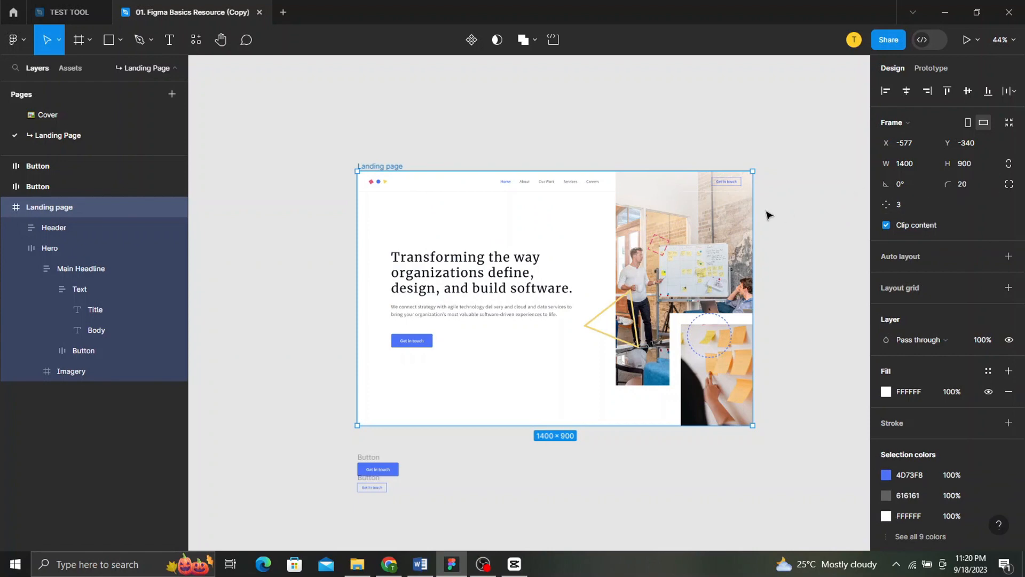
scroll(765, 222, up, 5)
click(794, 185)
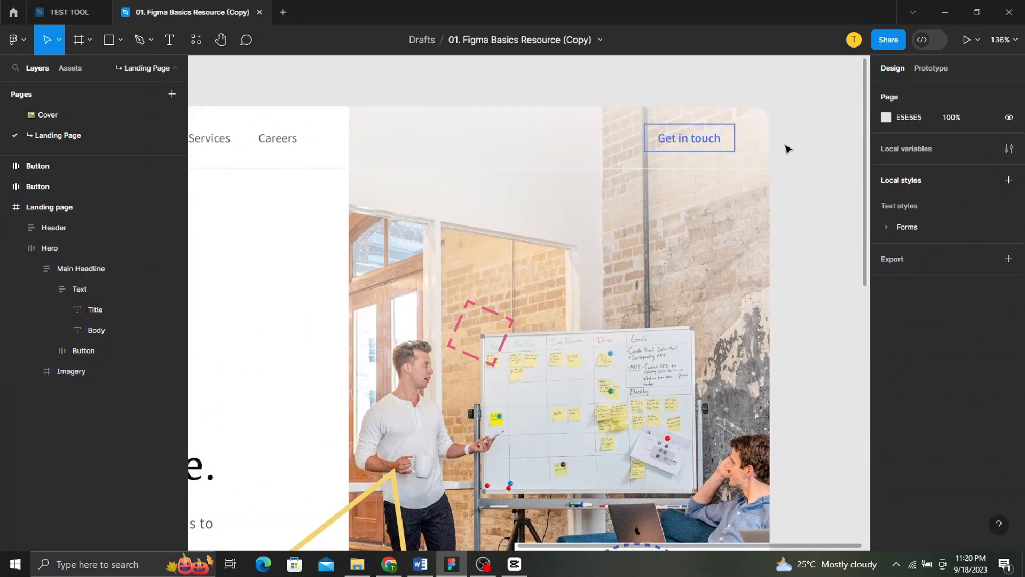
scroll(787, 148, down, 3)
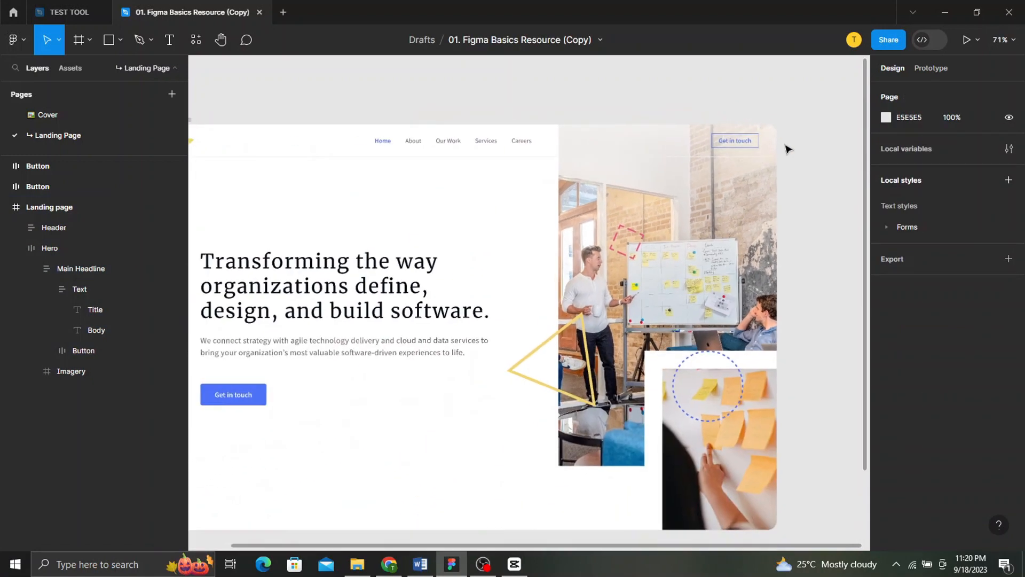
key(ctrl+z)
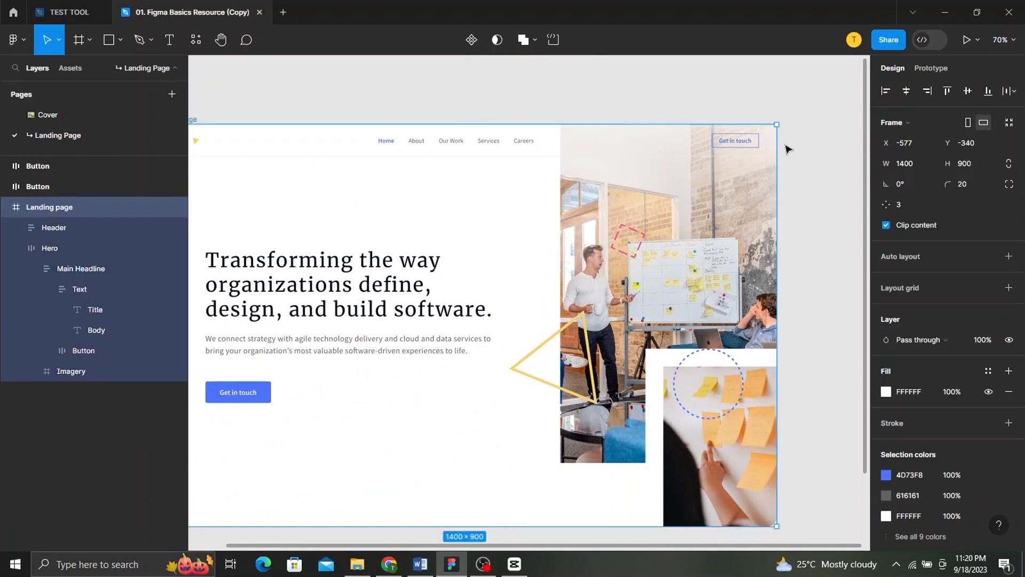
click(786, 145)
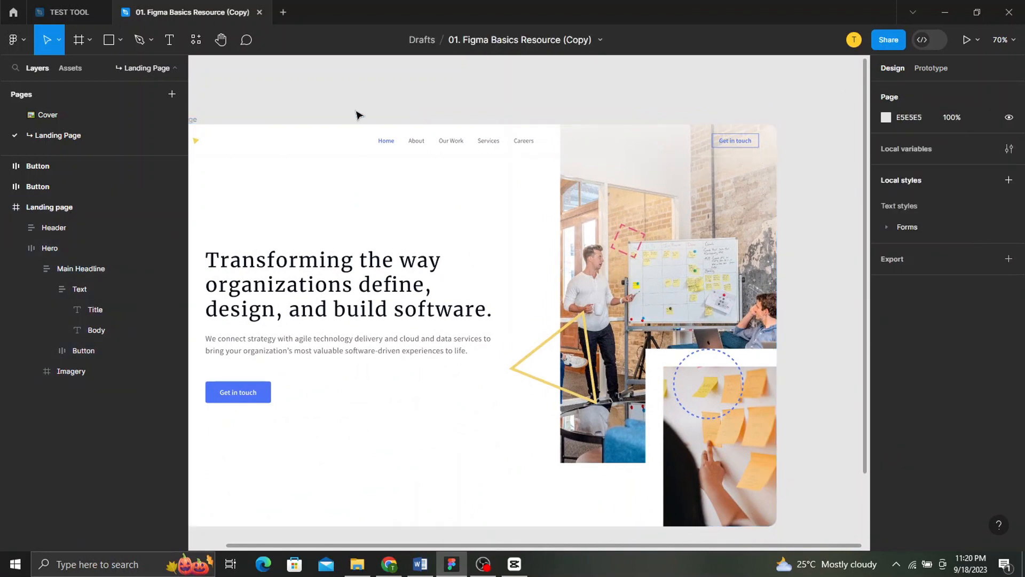
click(193, 125)
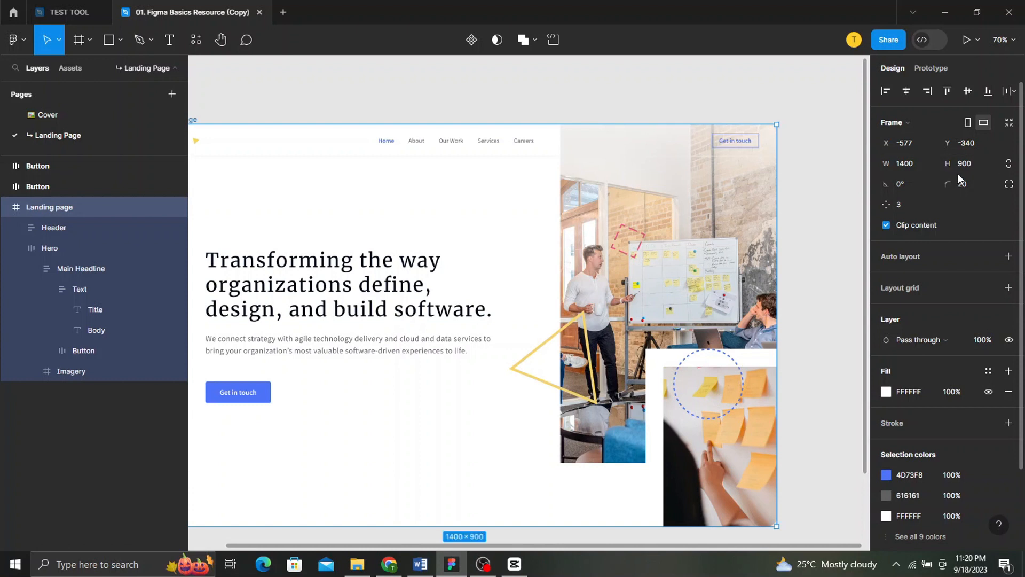
key(shift+2)
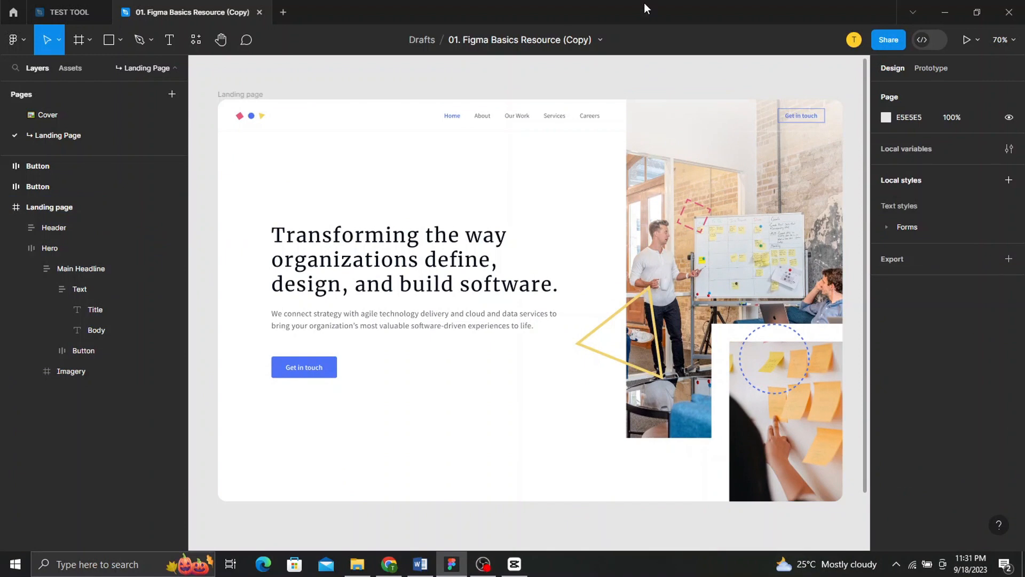
- Try Hug contents for the Main Headline frame's width, undo it, and keep its vertical resizing at Hug contents
click(446, 290)
click(446, 290)
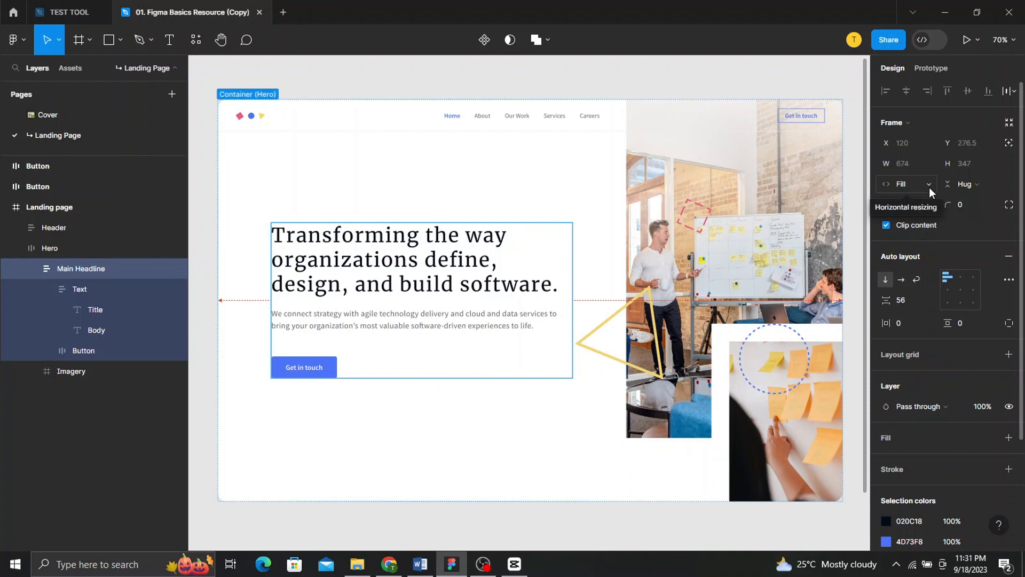
click(929, 187)
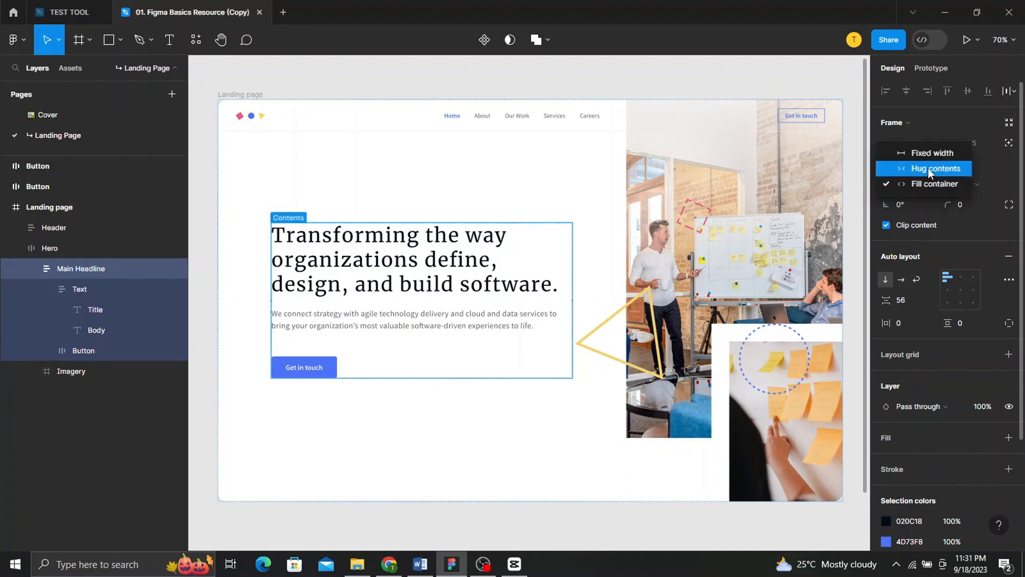
click(928, 168)
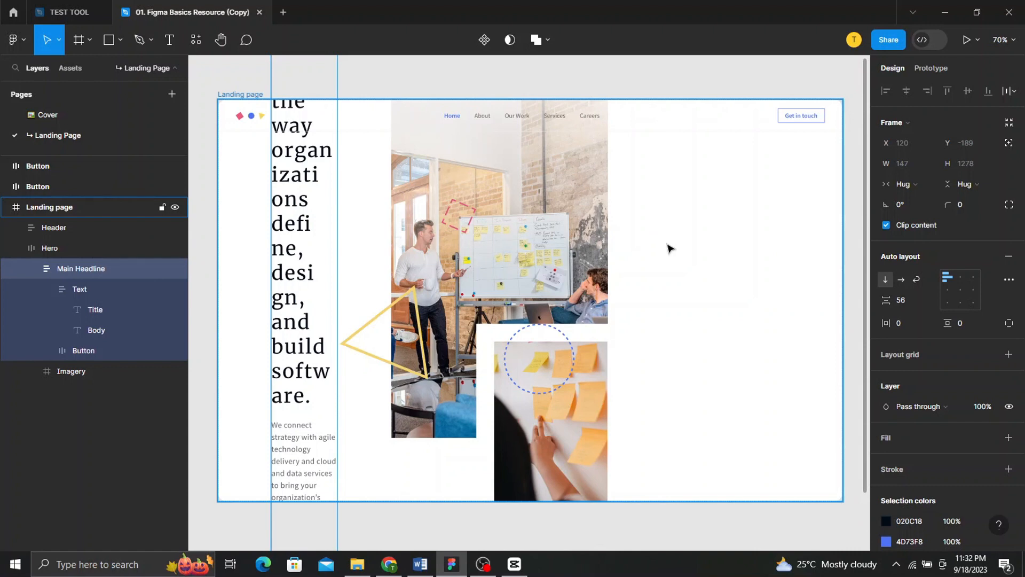
key(ctrl+z)
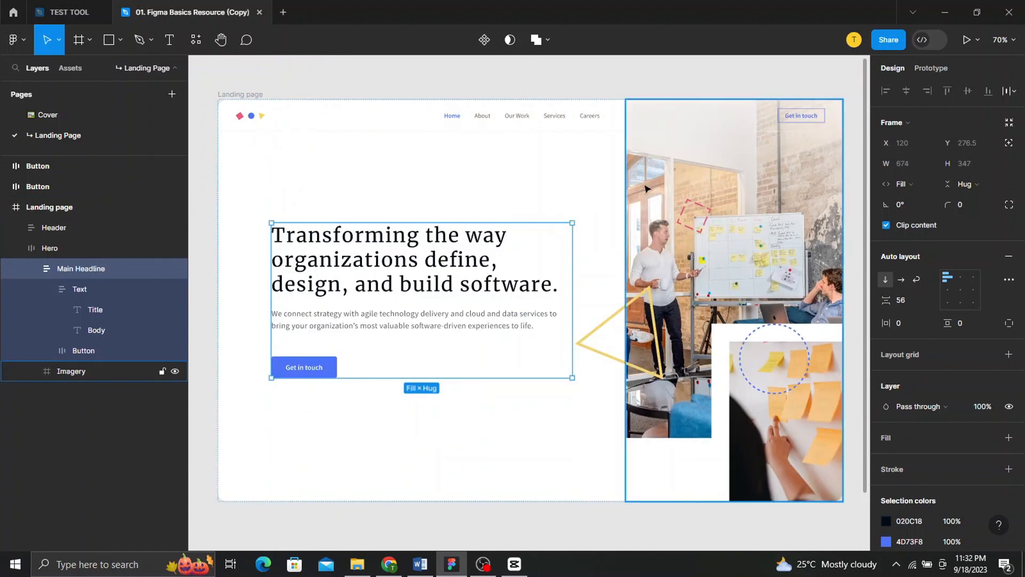
click(990, 185)
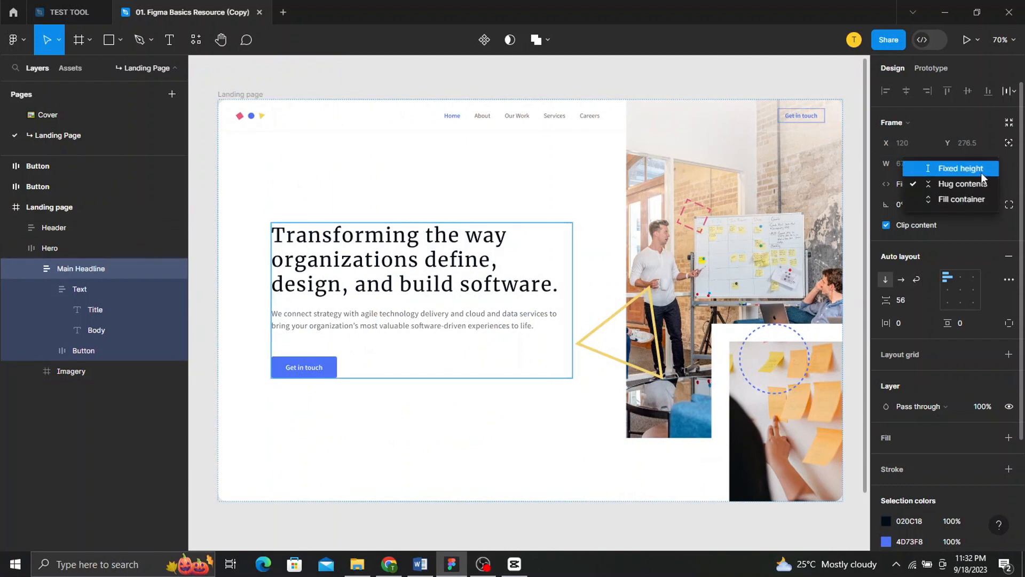
click(985, 183)
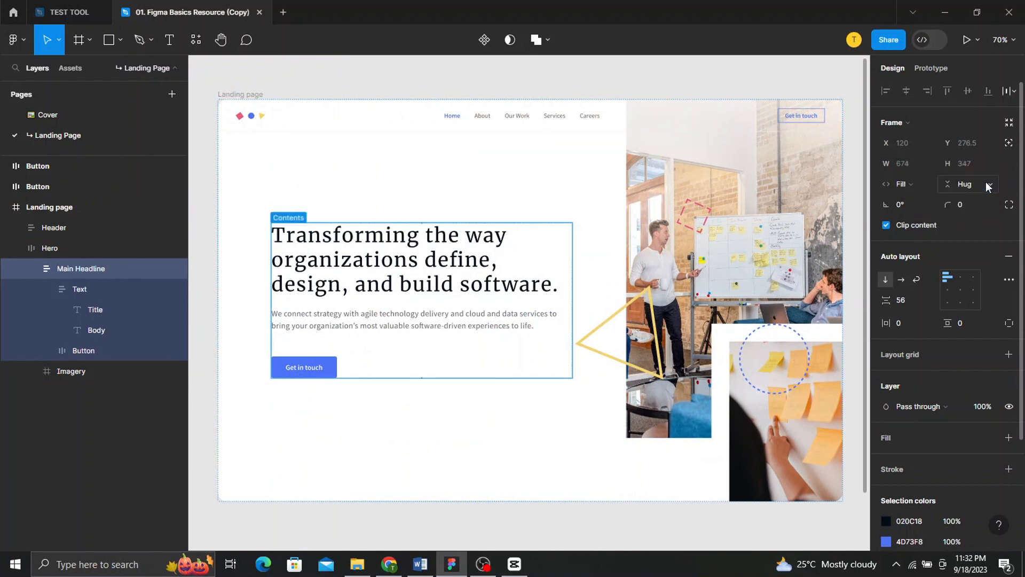
- Resize the Main Headline frame to a fixed height of 348 with Clip content on, and undo a trial height of 189
click(886, 225)
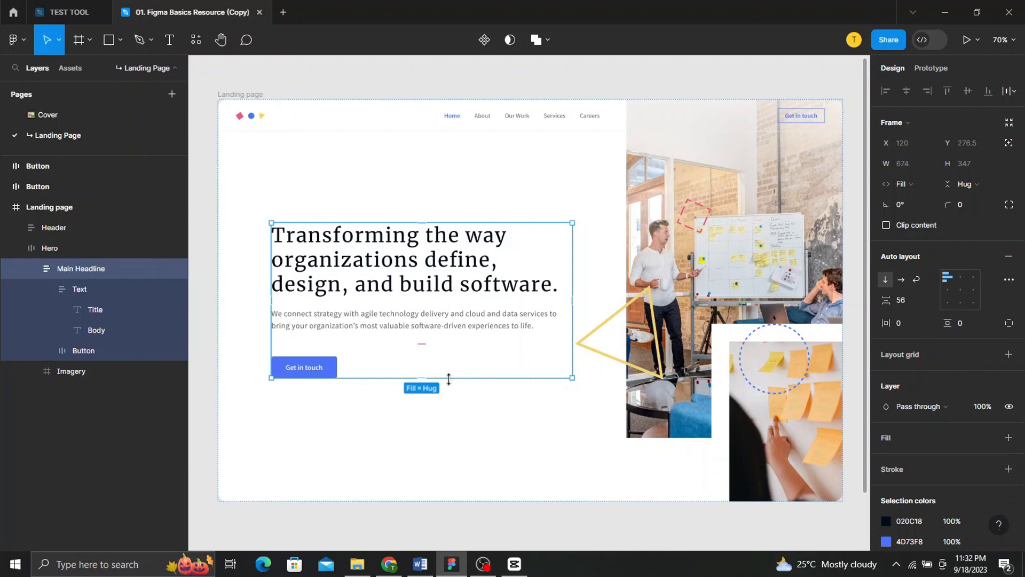
mouse_move(449, 379)
mouse_down()
mouse_move(446, 318)
mouse_move(454, 379)
mouse_up()
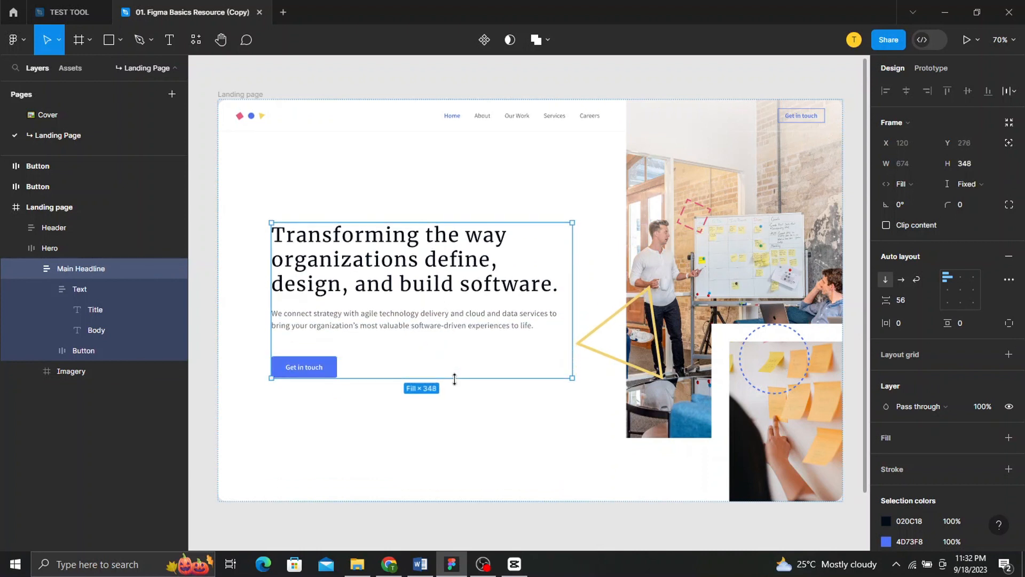
click(886, 225)
drag(454, 337, 455, 312)
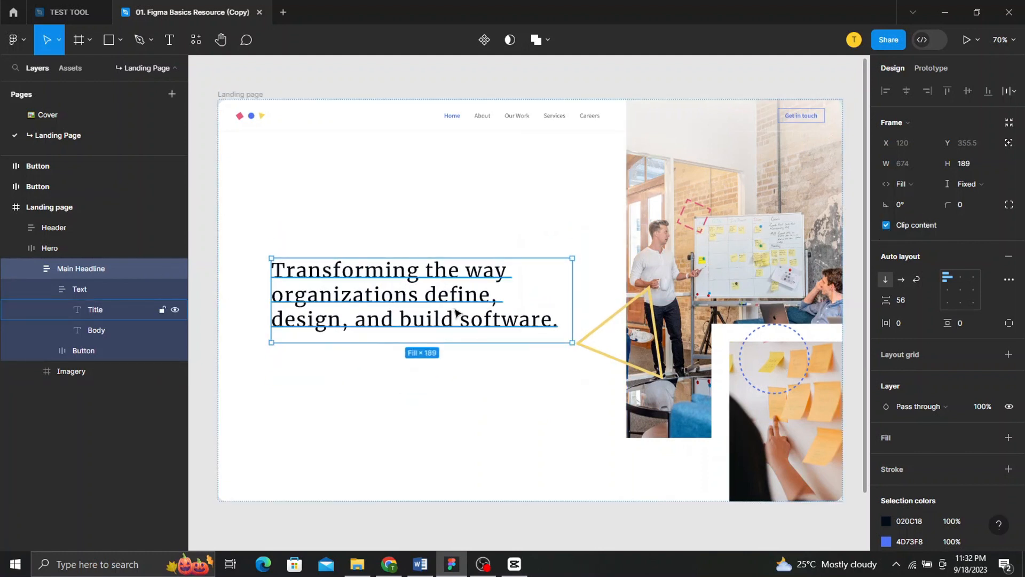
key(ctrl+z)
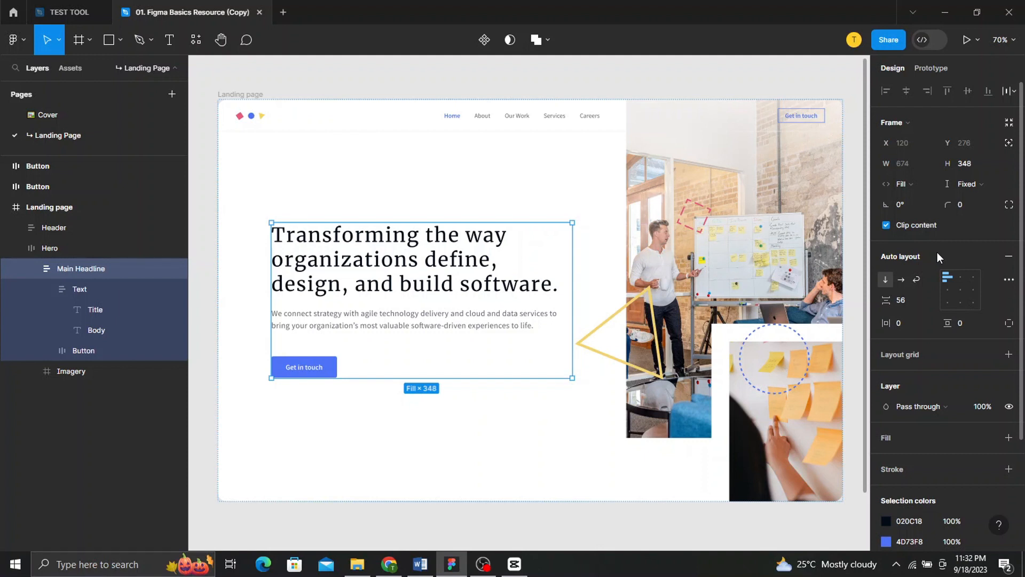
- Review the Hero frame's vertical constraint options, keeping Top and bottom
click(88, 254)
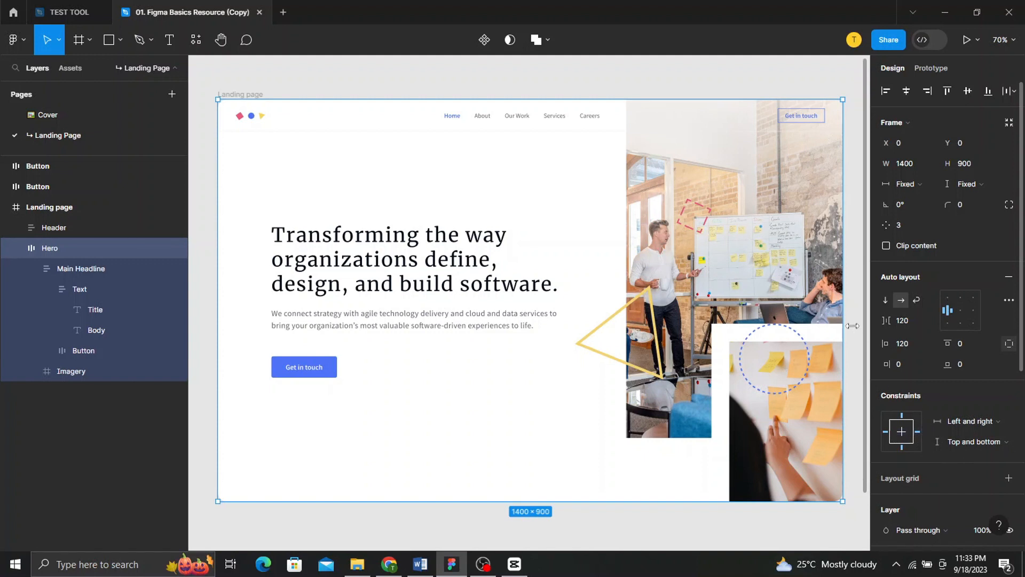
click(1010, 442)
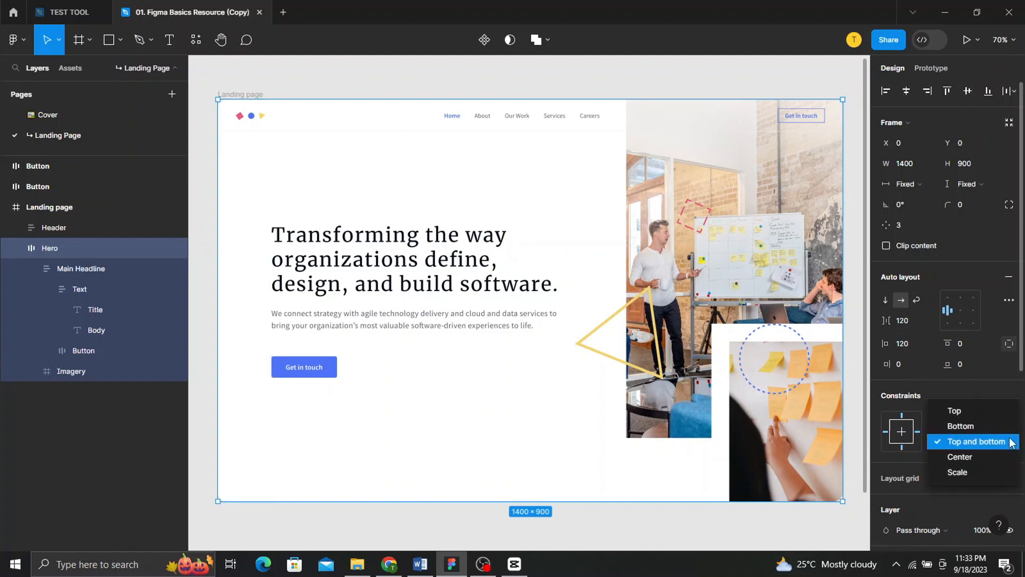
click(1009, 442)
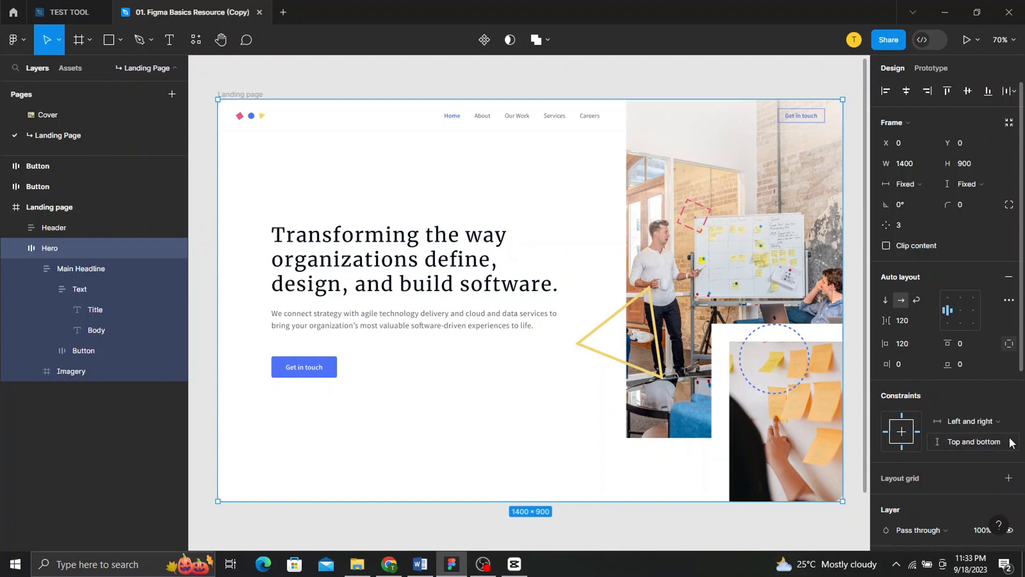
- Try moving the Landing page frame and narrowing it to a width of 915, undoing both changes
click(251, 94)
drag(256, 94, 281, 261)
key(ctrl+z)
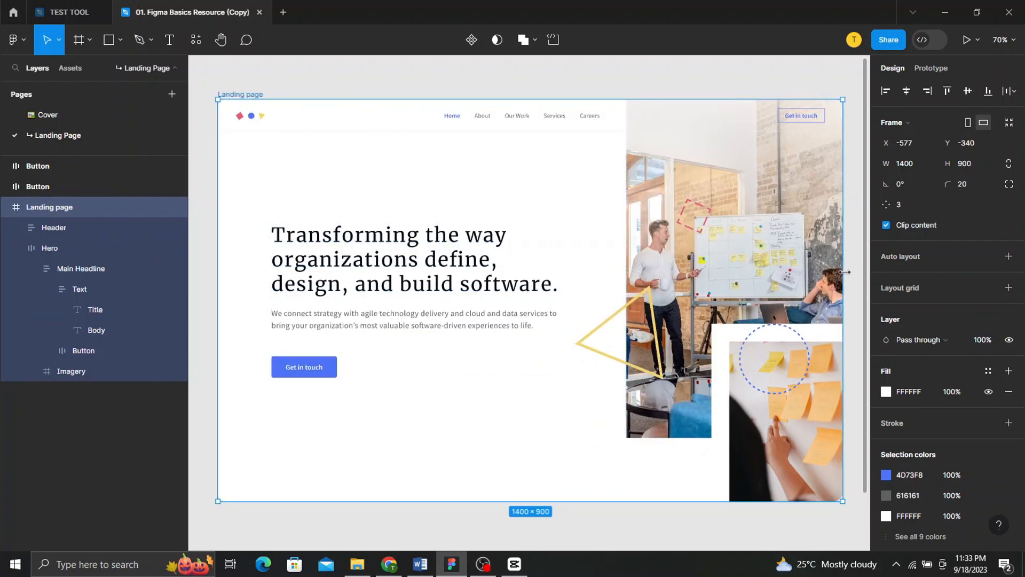
drag(844, 272, 629, 307)
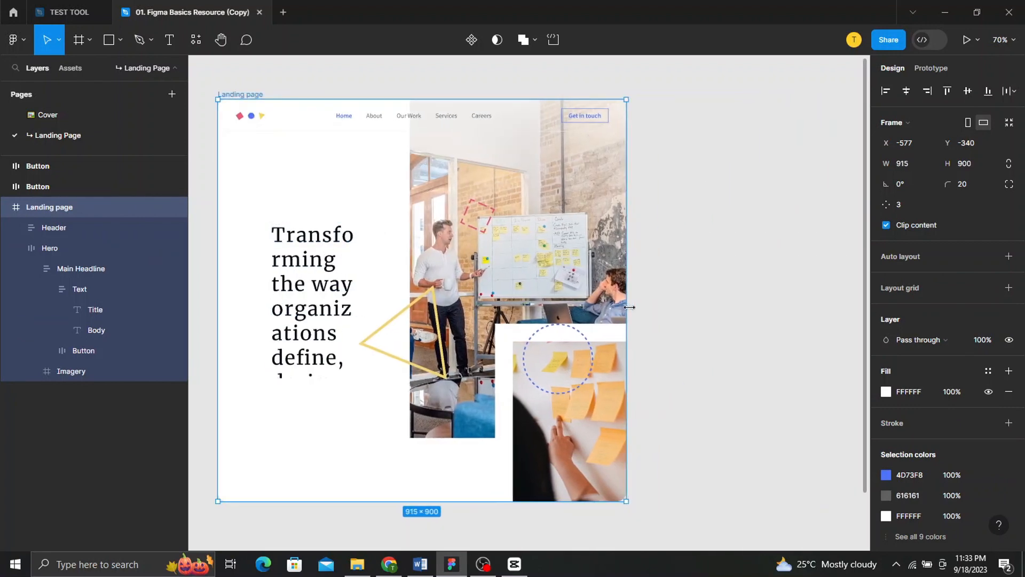
key(ctrl+z)
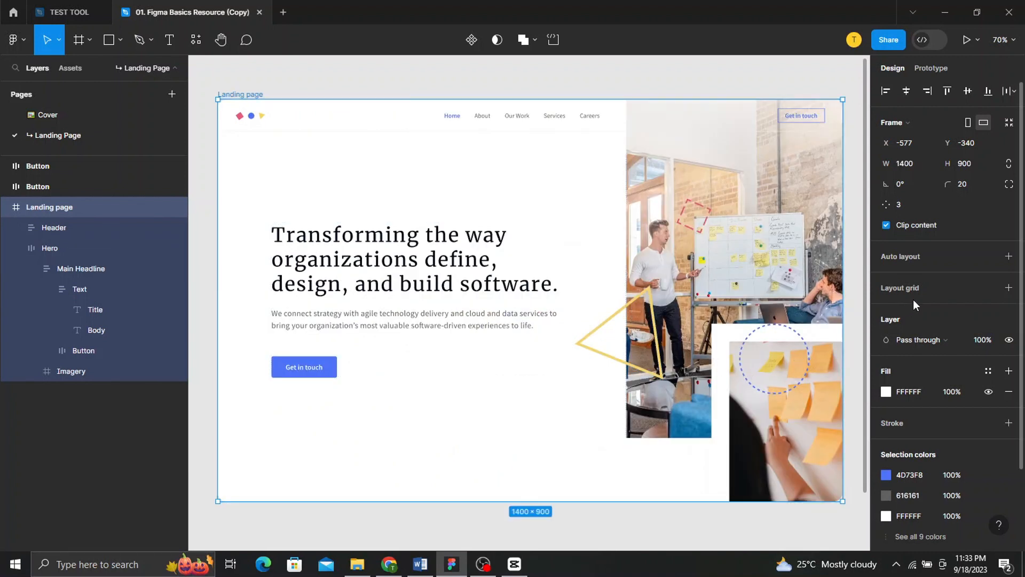
- Add a layout grid of 5 columns to the Main Headline frame and open its layer blend mode options
click(366, 284)
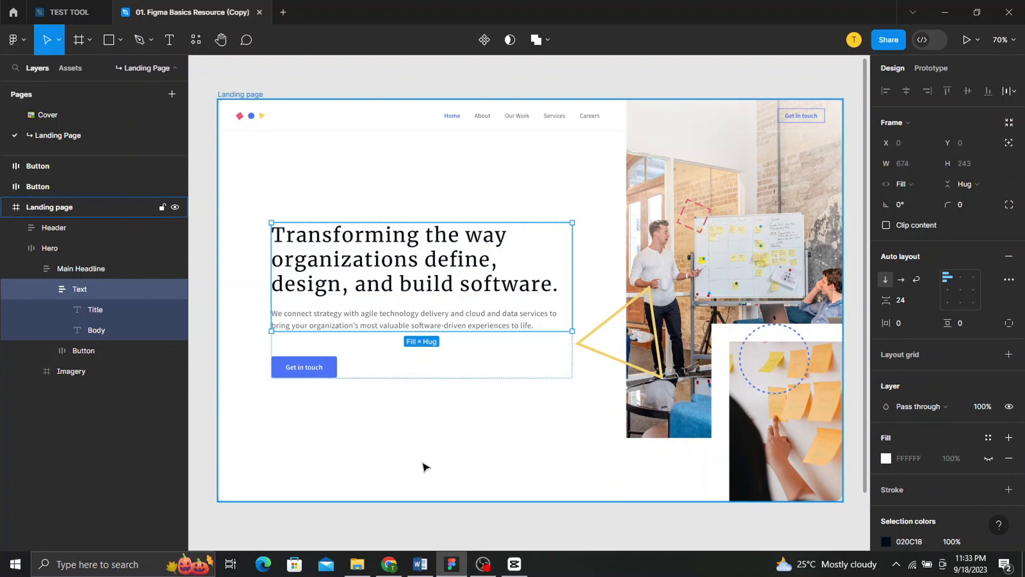
click(449, 440)
click(463, 288)
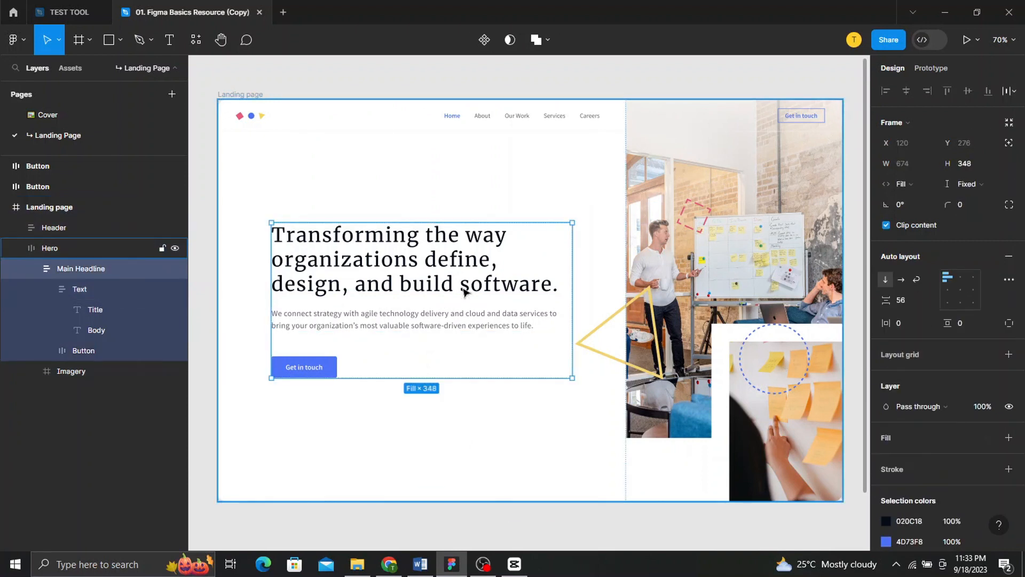
click(1009, 358)
click(888, 374)
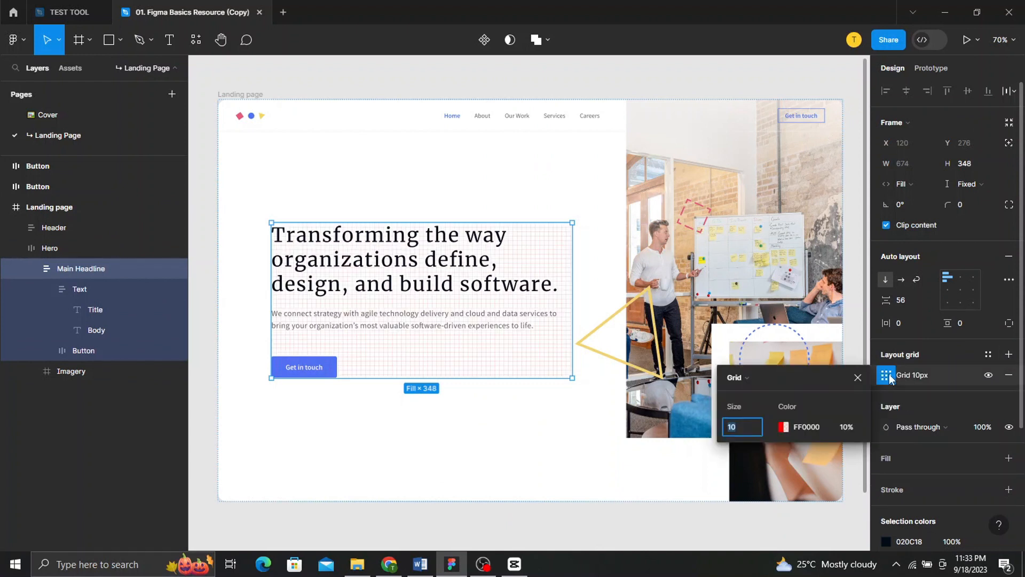
click(771, 379)
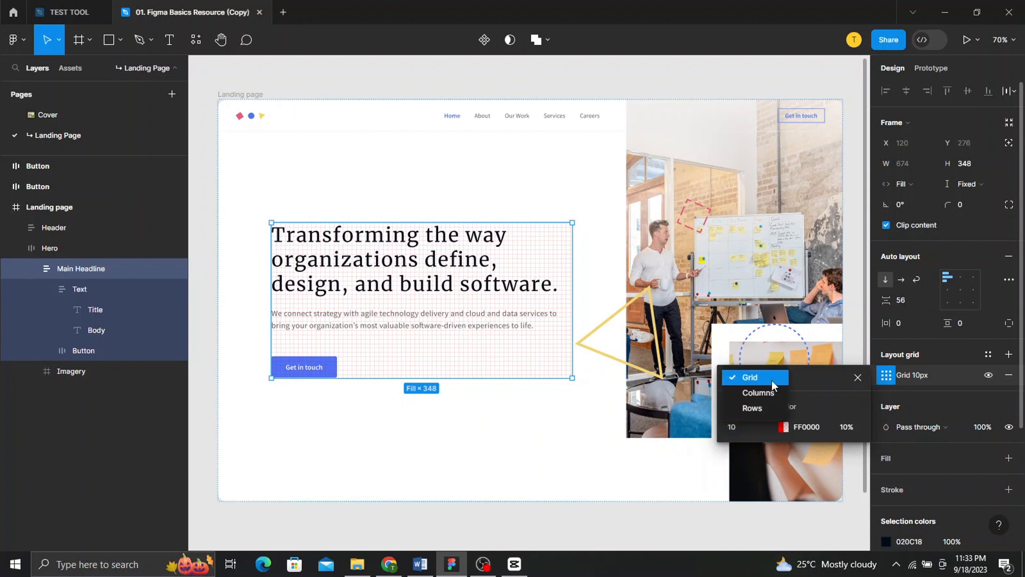
click(765, 391)
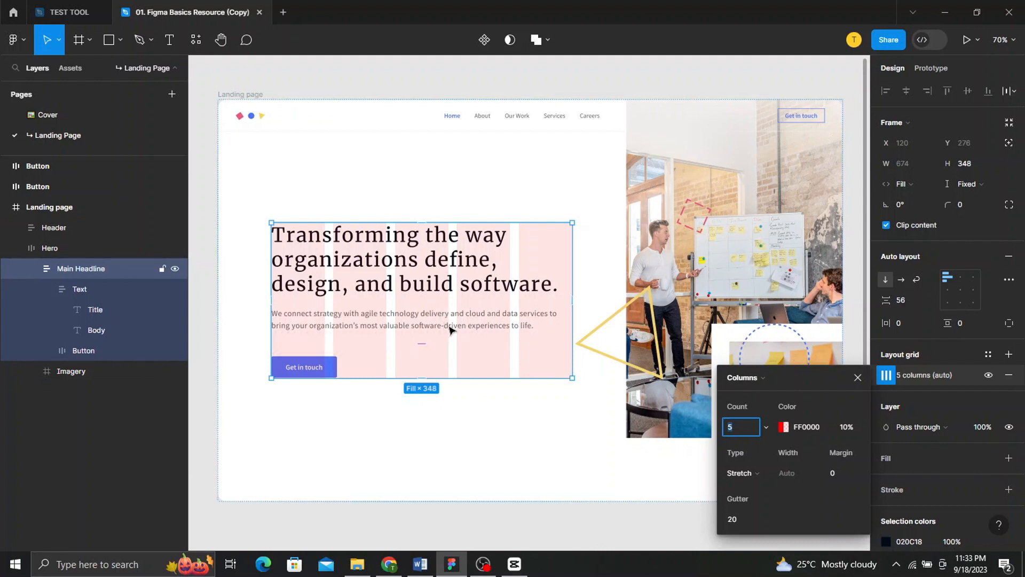
click(857, 378)
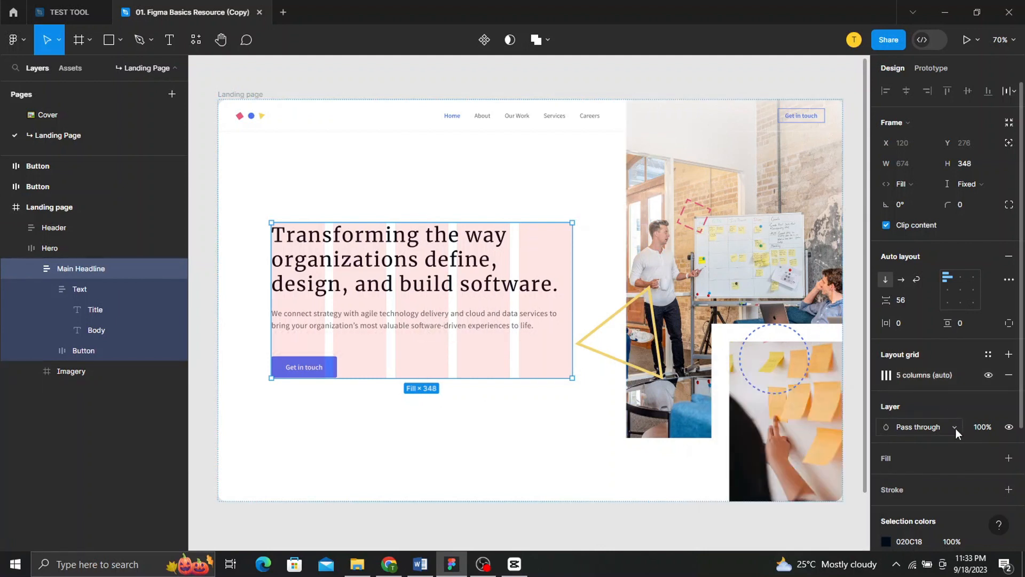
click(955, 428)
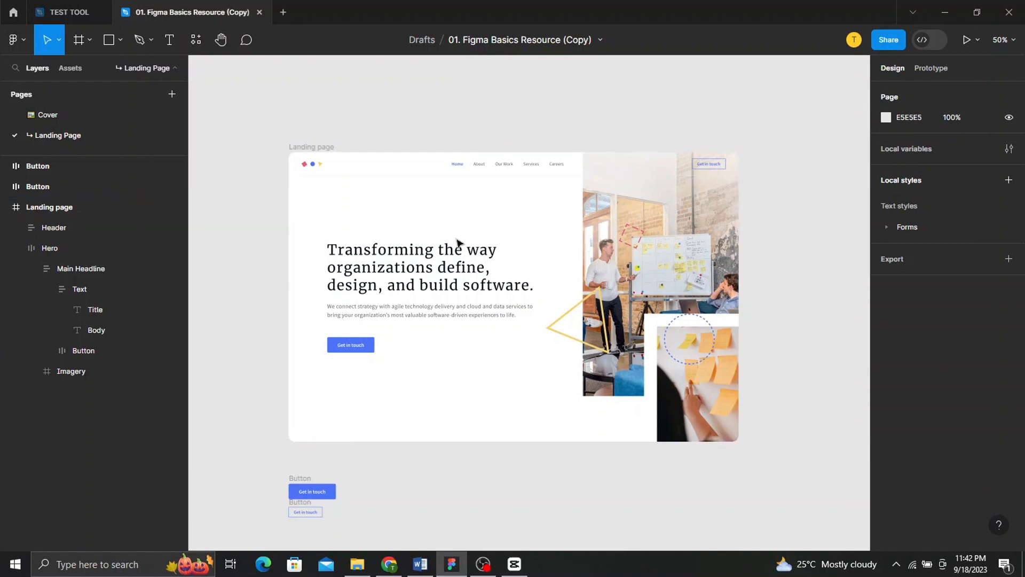
- Try an extra fill on the Landing page frame in several red shades, ending with 941B1B at 20%, and remove it
click(312, 149)
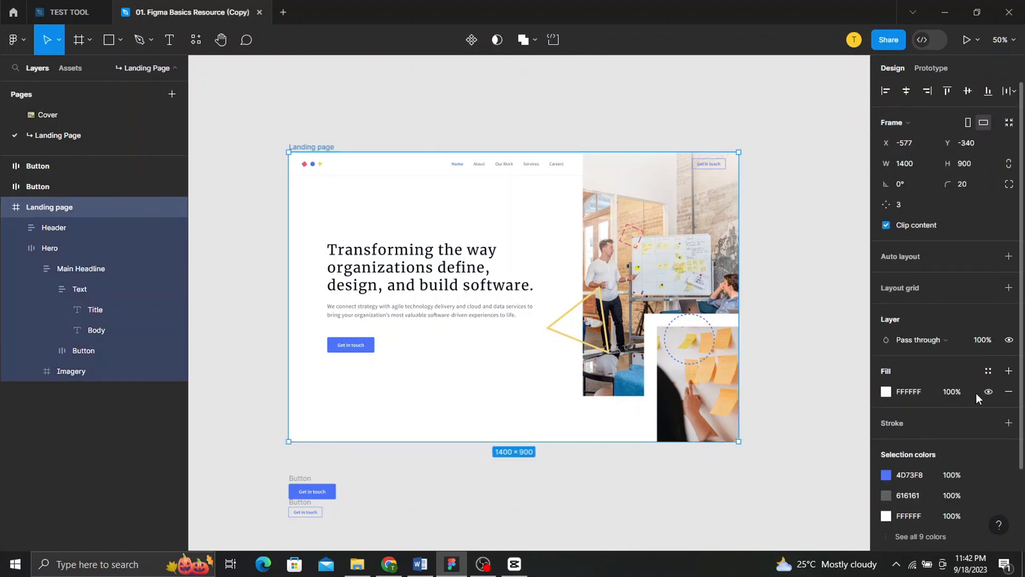
scroll(969, 432, down, 3)
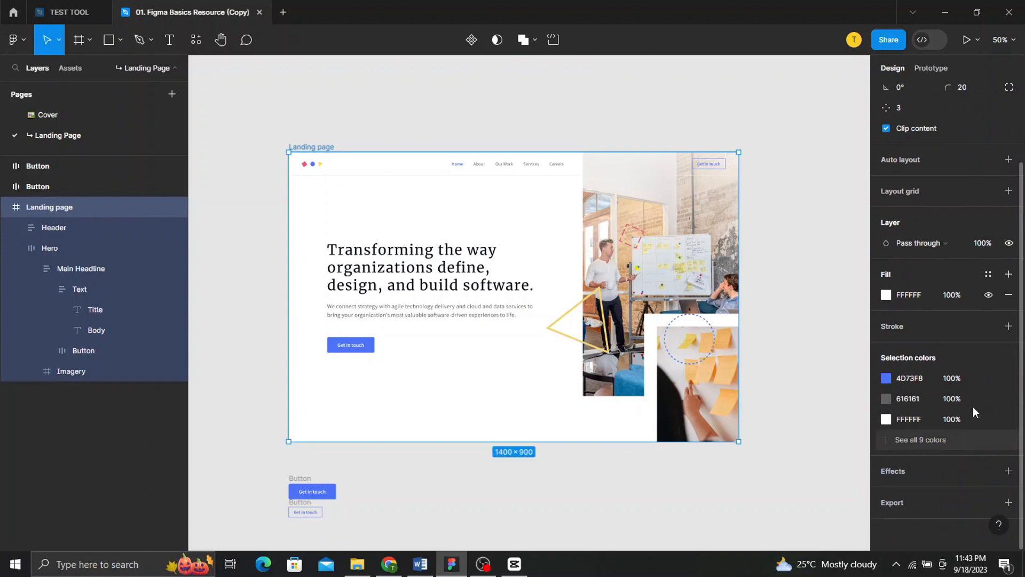
click(1008, 274)
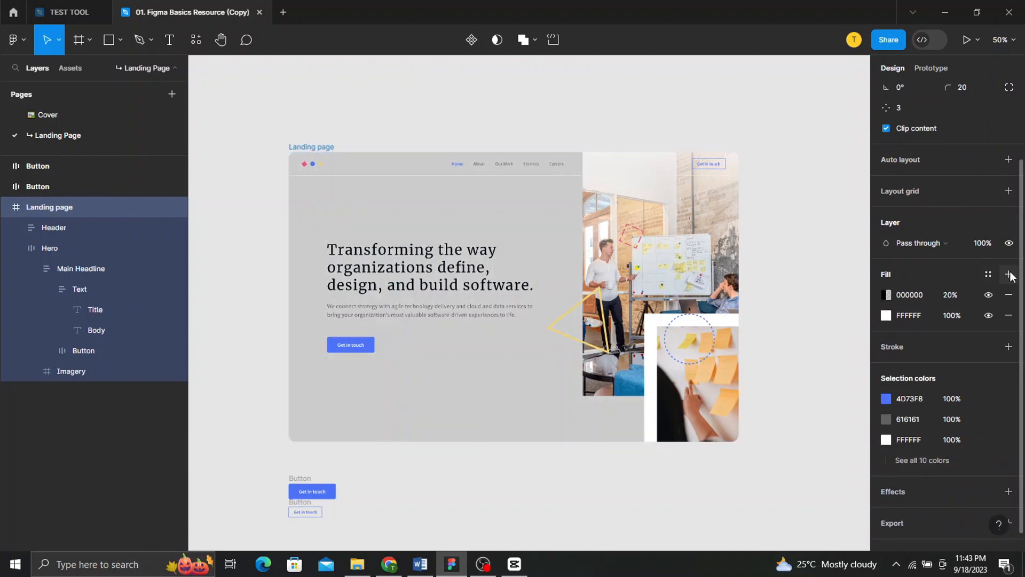
click(888, 296)
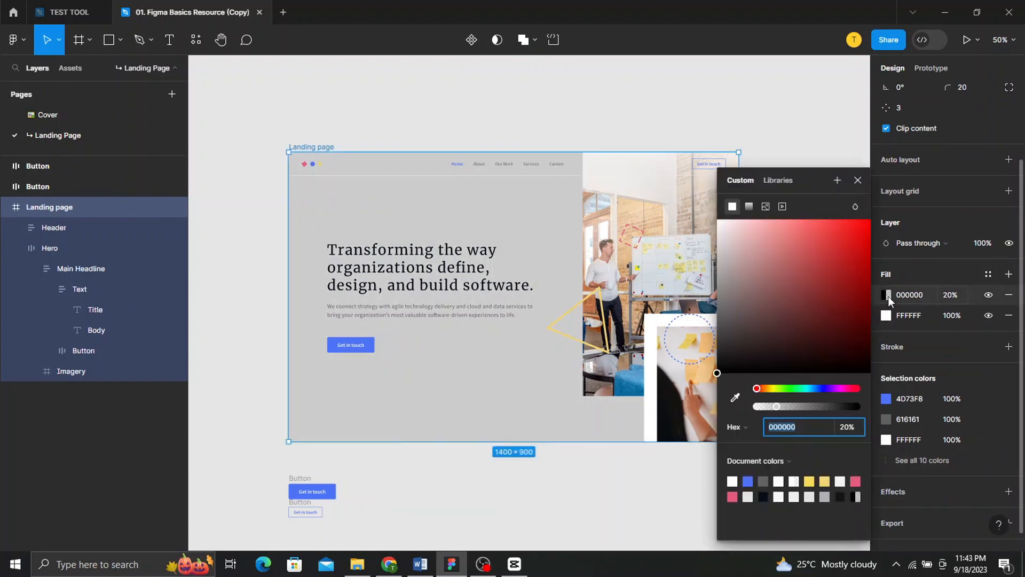
click(770, 231)
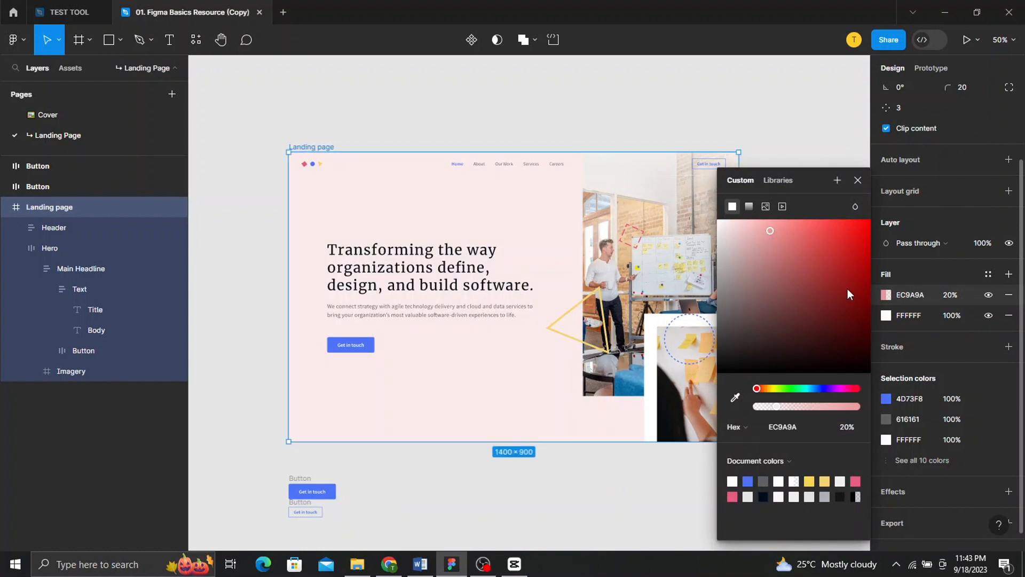
click(791, 269)
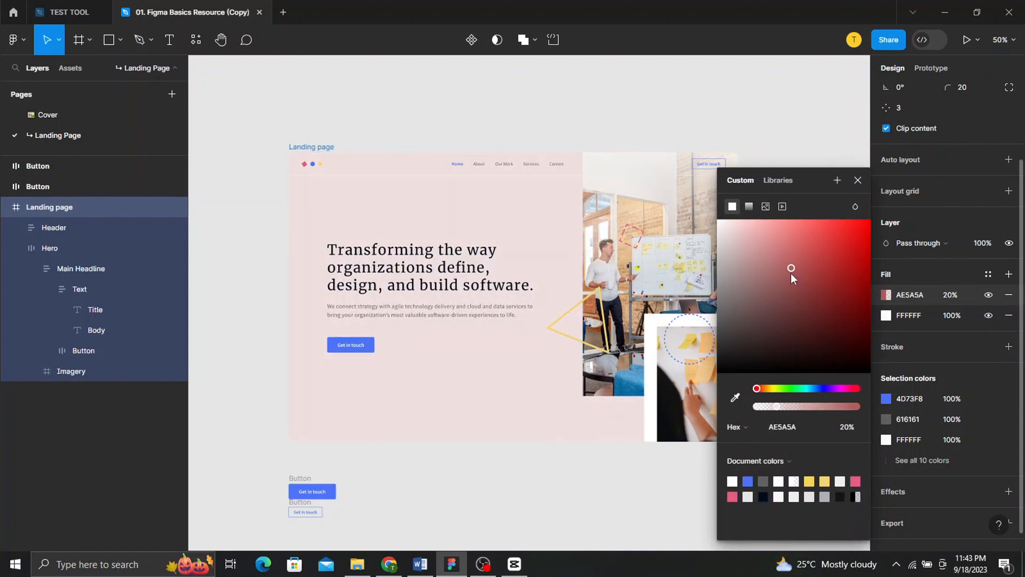
click(825, 270)
click(832, 243)
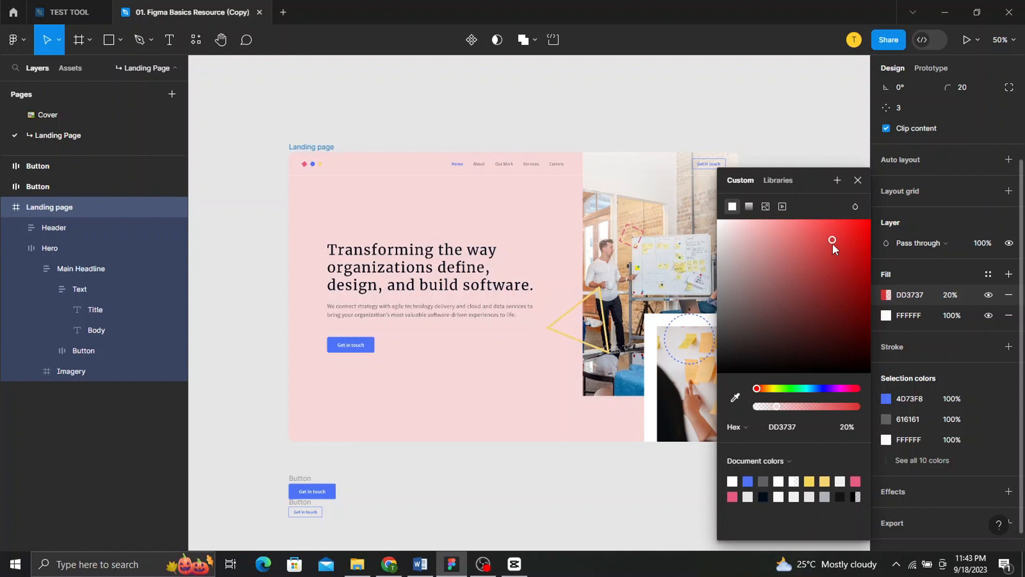
click(781, 243)
click(843, 285)
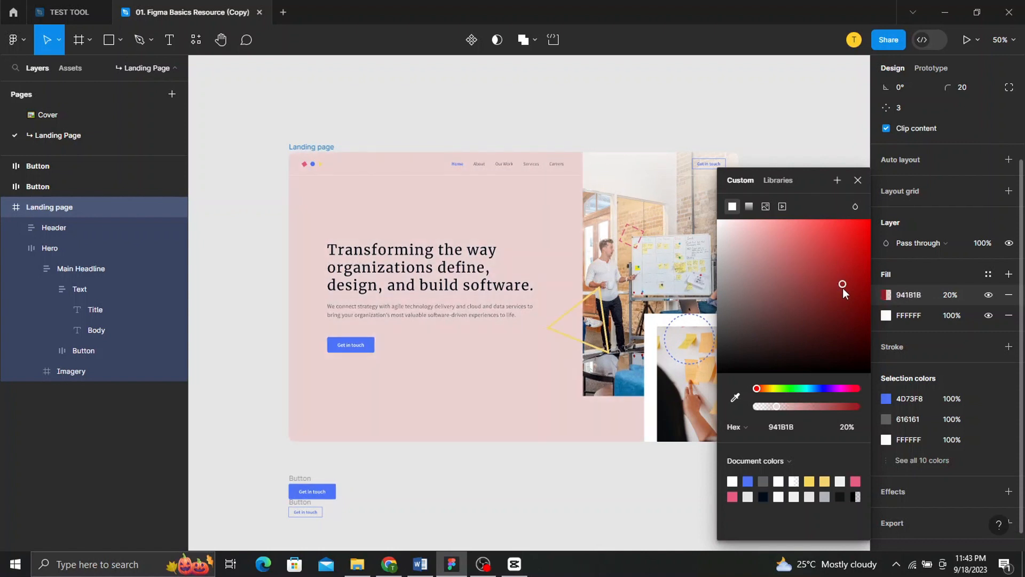
click(859, 180)
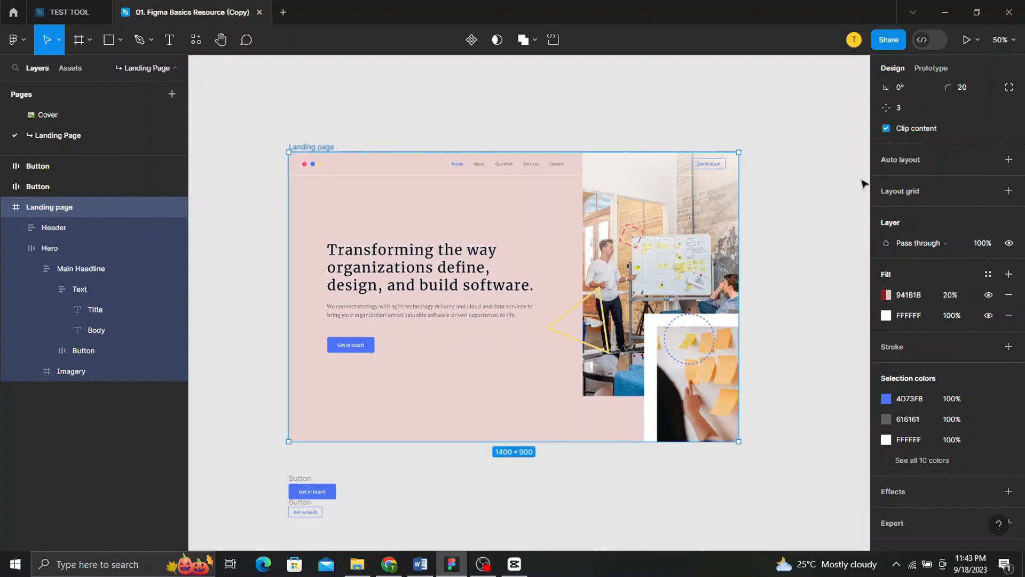
click(1009, 295)
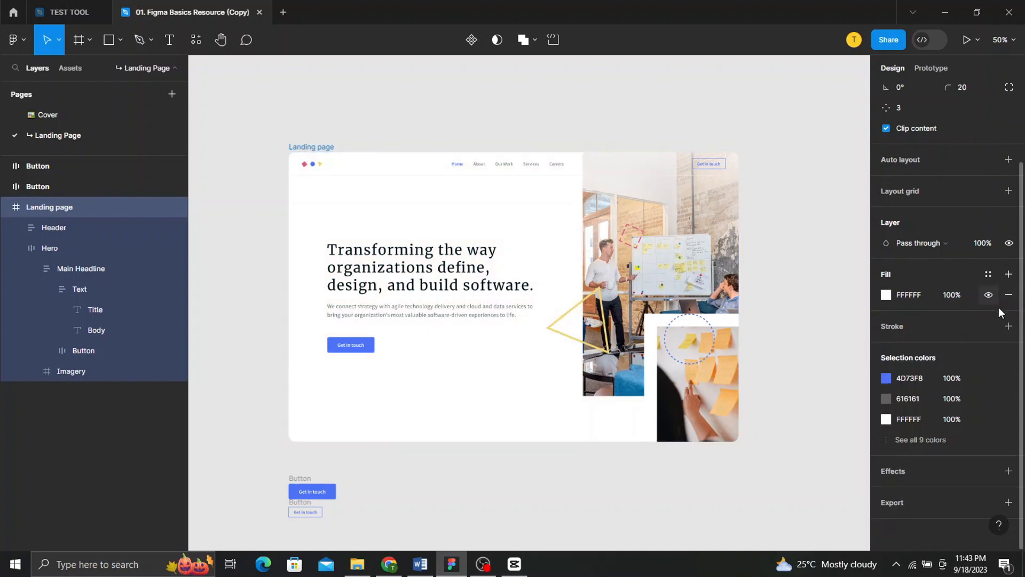
- Add a black (000000) inside stroke of width 1 to the Landing page frame and inspect it at the frame's corner
click(1009, 326)
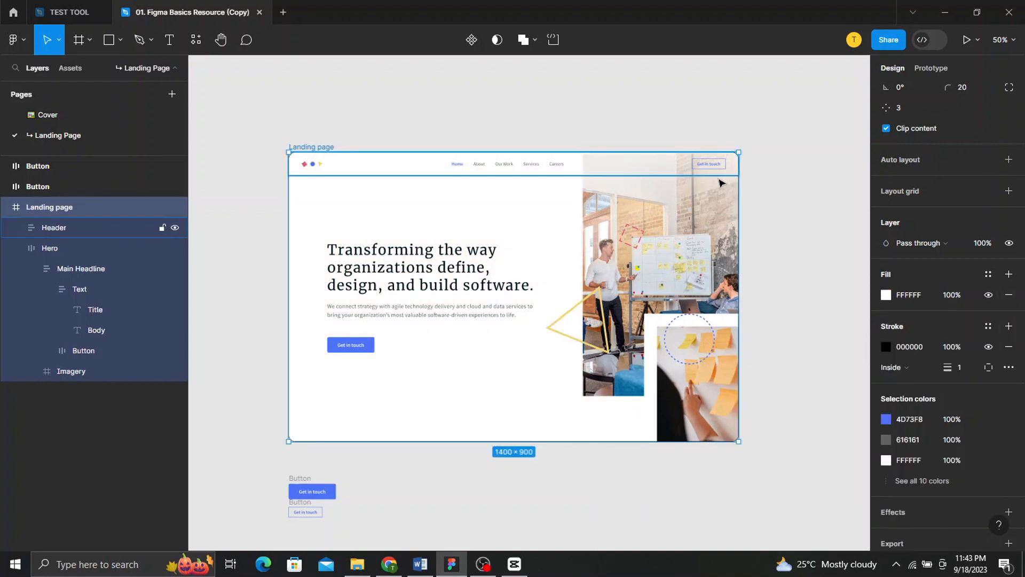
scroll(719, 180, up, 5)
click(818, 199)
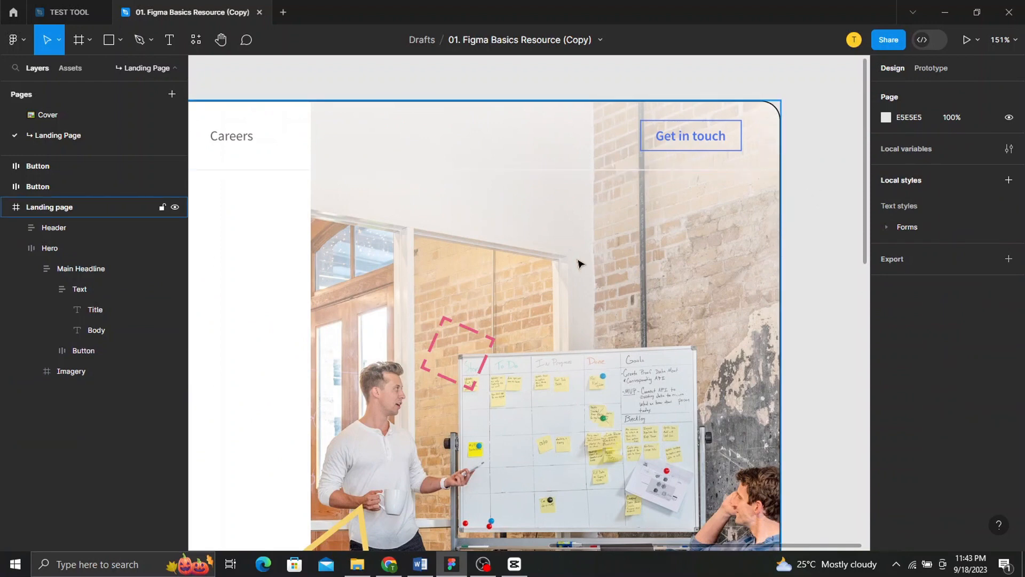
scroll(581, 263, down, 5)
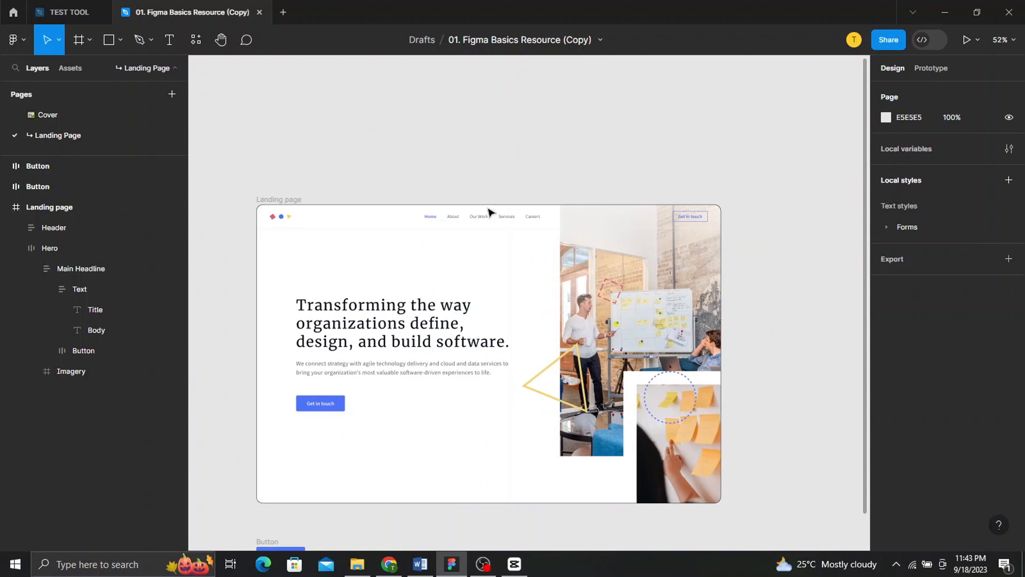
- Add an effect to the Landing page frame and review the effect types, keeping Drop shadow
click(295, 202)
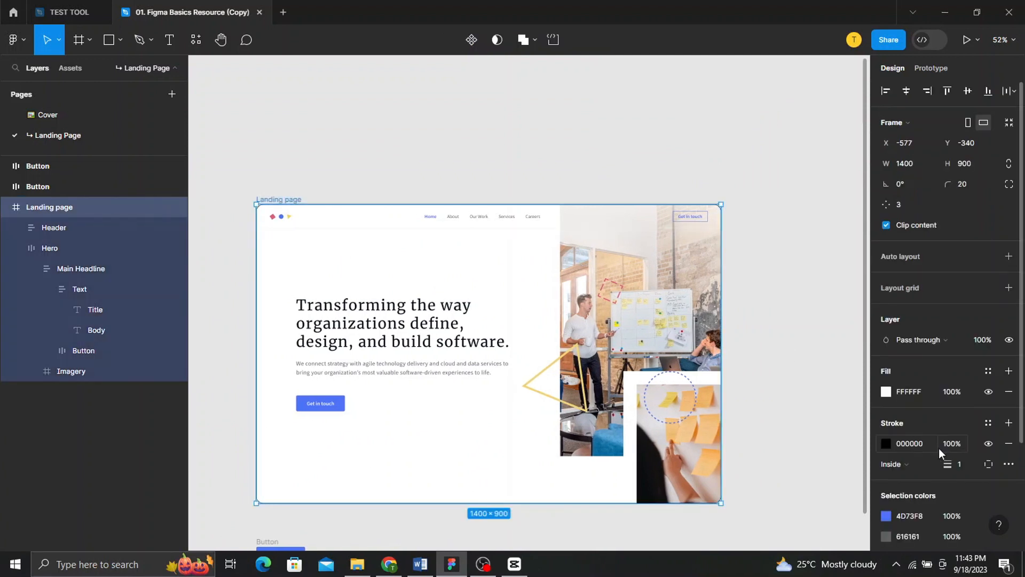
scroll(939, 448, down, 3)
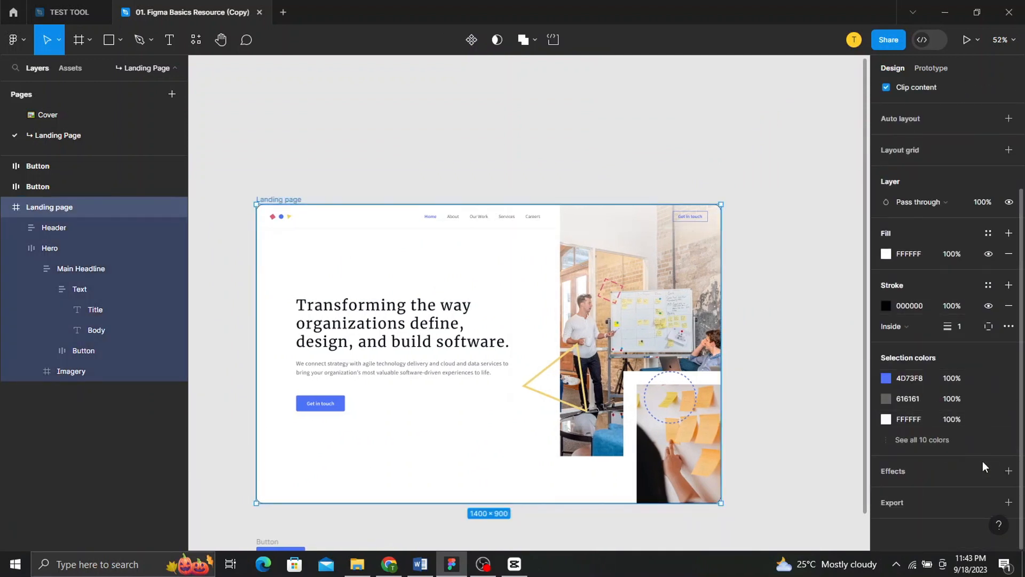
click(1008, 471)
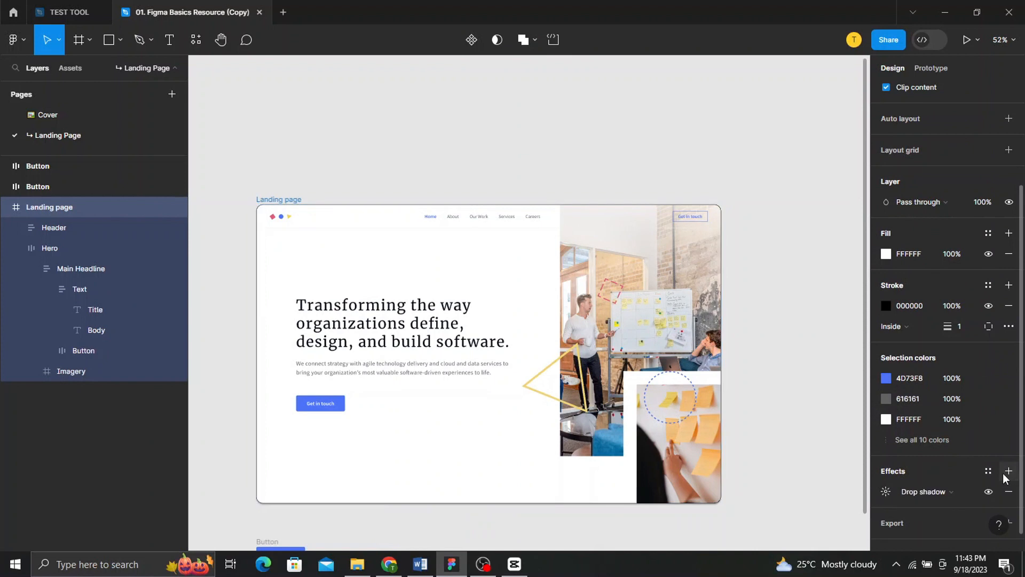
click(974, 491)
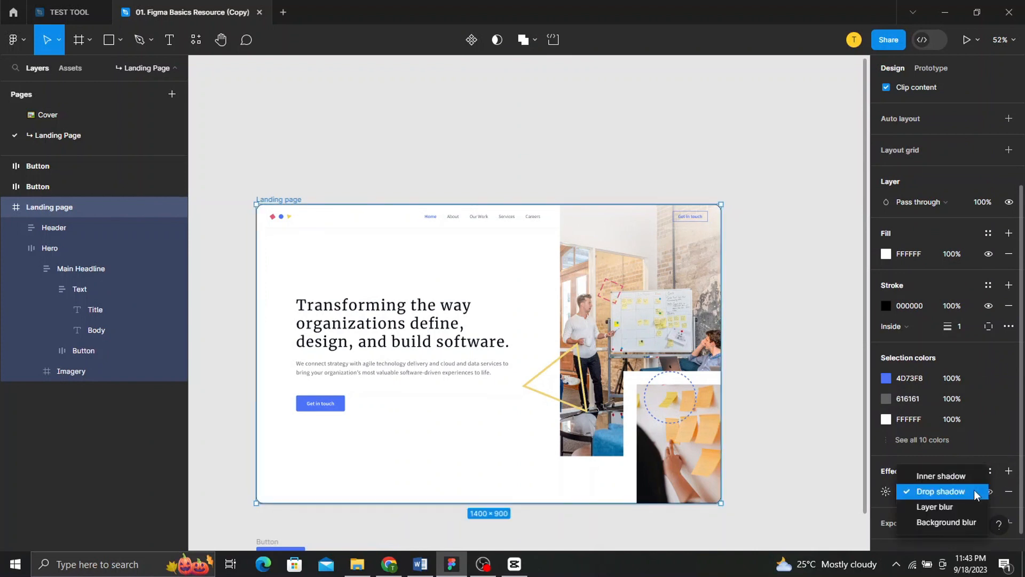
click(939, 491)
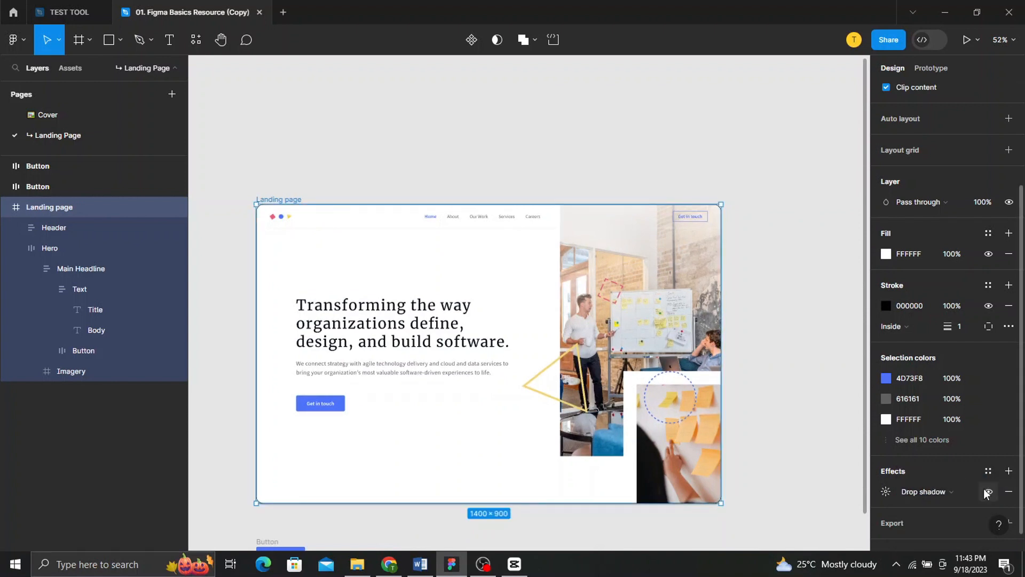
- Add a 1x export setting to the Landing page frame and review the file formats, keeping PNG
scroll(987, 483, down, 1)
click(1006, 504)
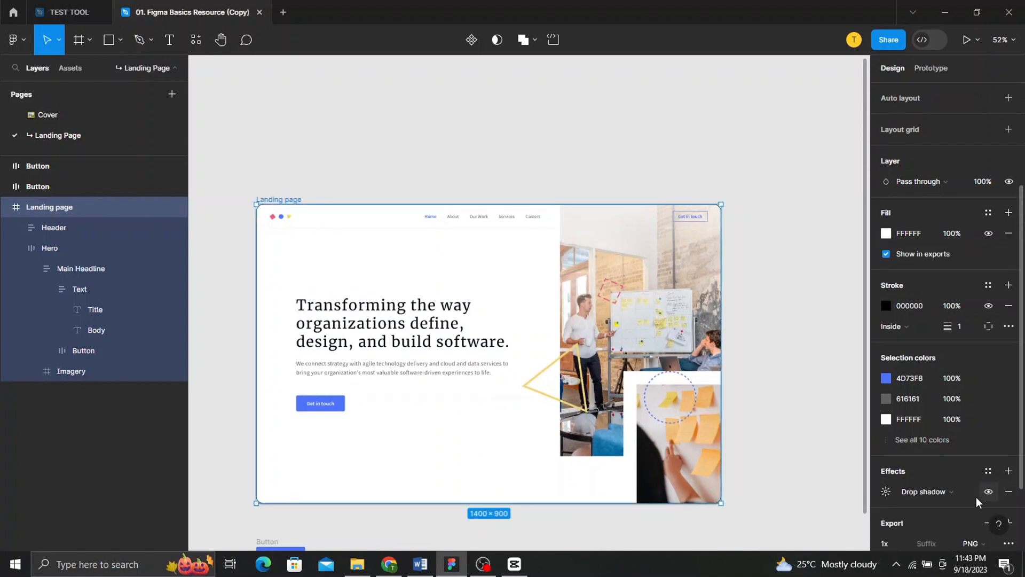
scroll(921, 513, down, 2)
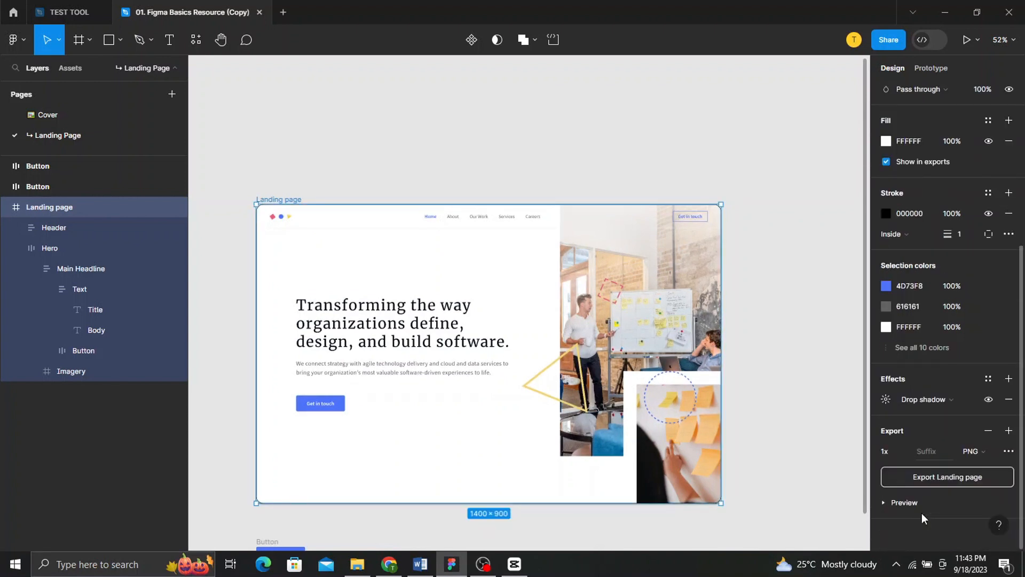
click(988, 453)
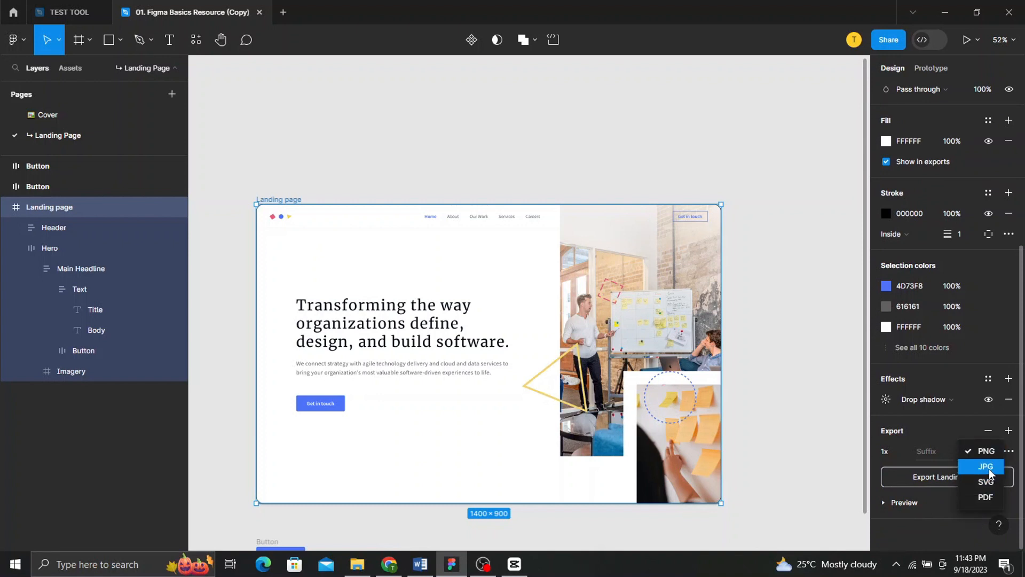
click(817, 452)
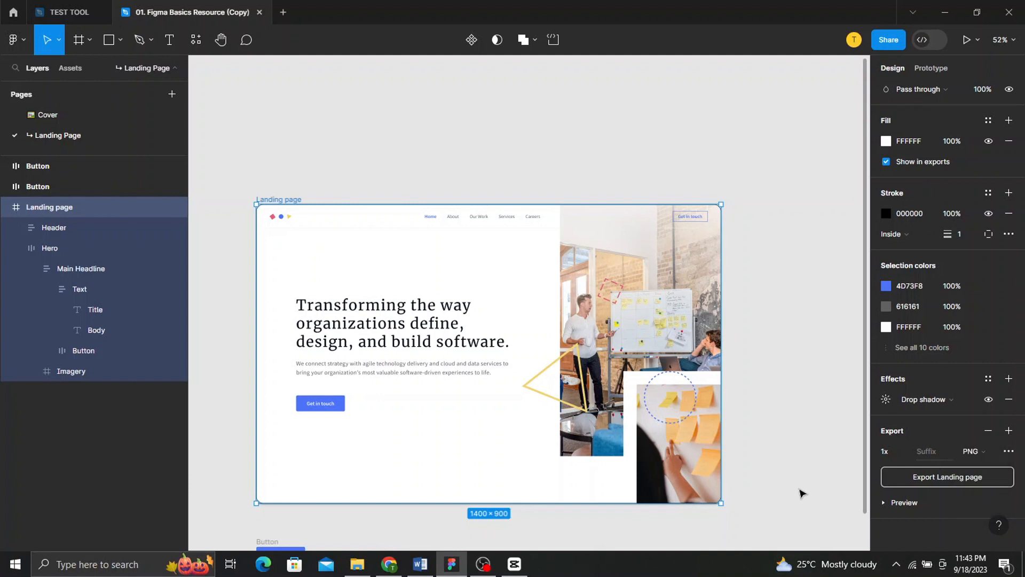
- Examine the text properties of the Title layer inside the Main Headline's Text frame
scroll(801, 493, down, 5)
scroll(801, 492, up, 4)
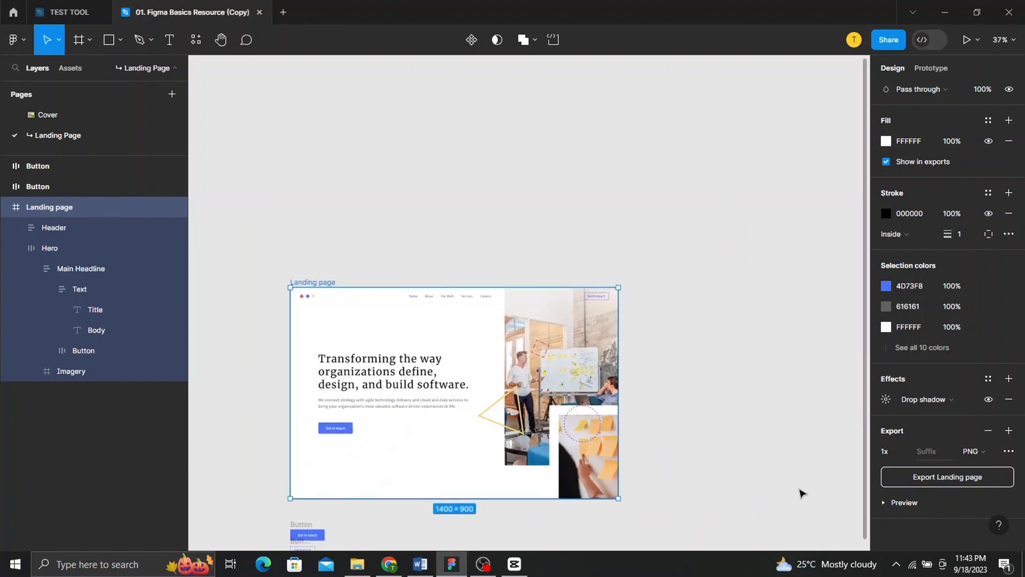
scroll(801, 492, down, 2)
double_click(456, 305)
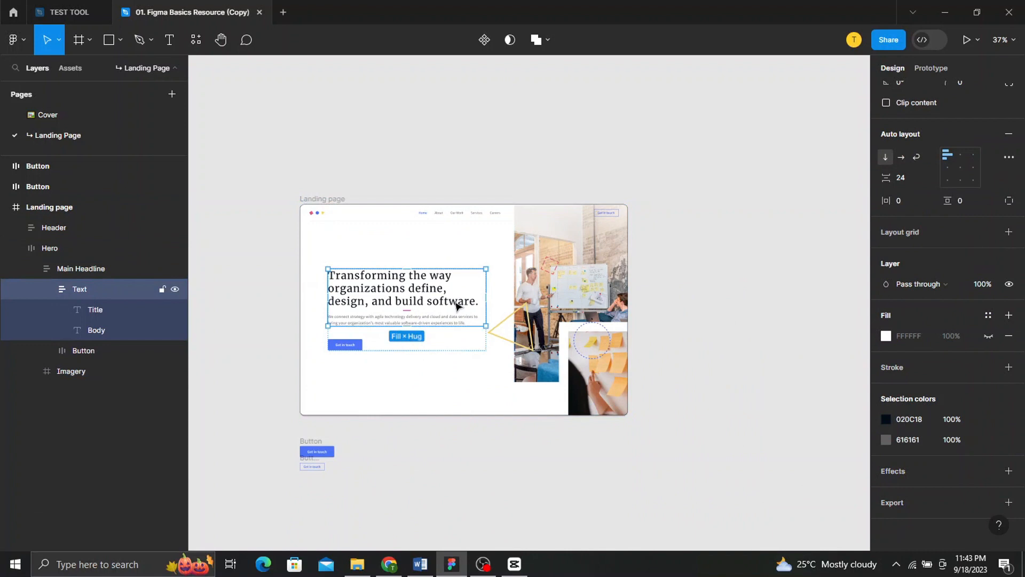
double_click(456, 305)
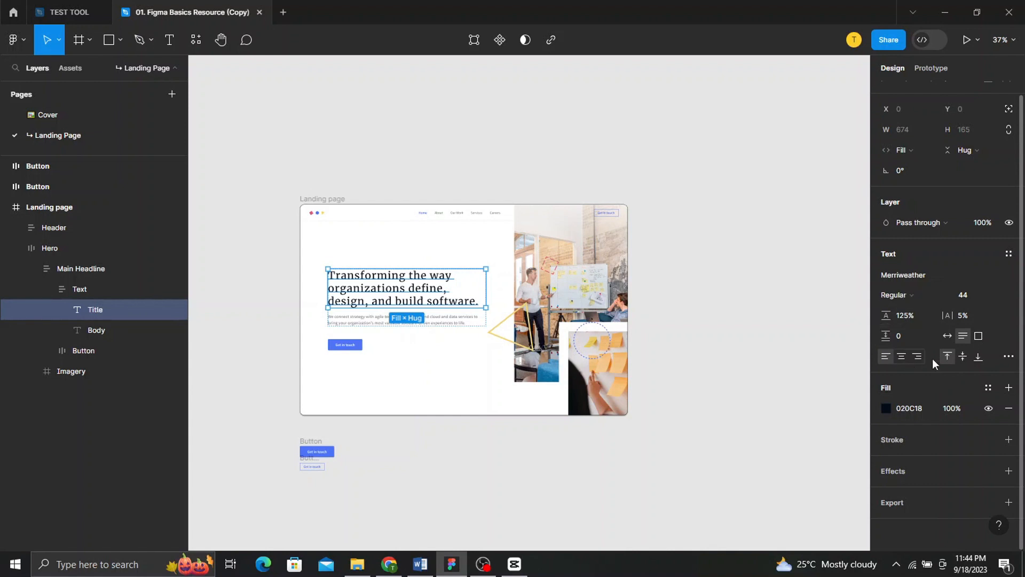
click(741, 352)
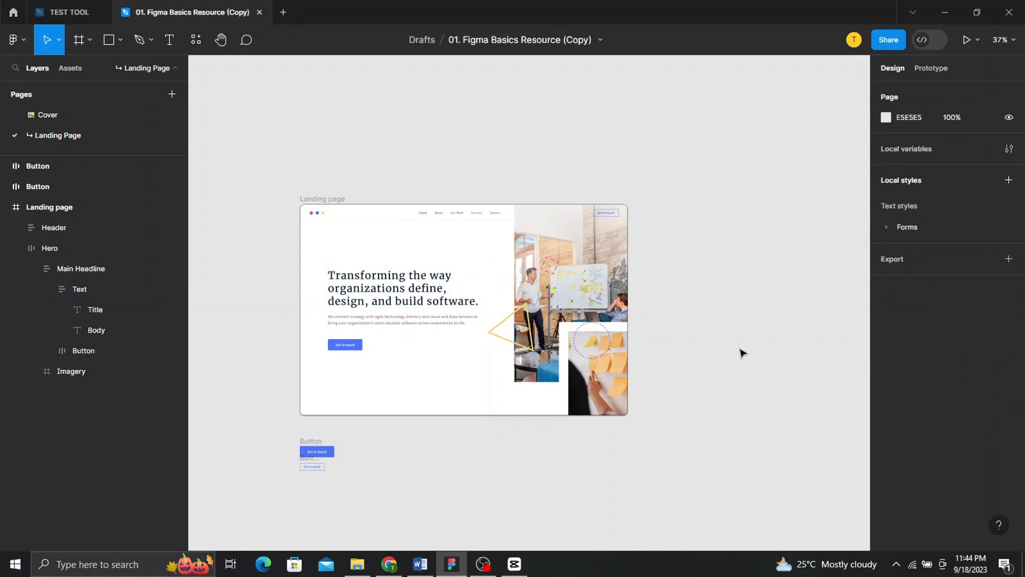
- Switch the Landing page frame to prototype editing and place a duplicate of it beside the original
click(336, 199)
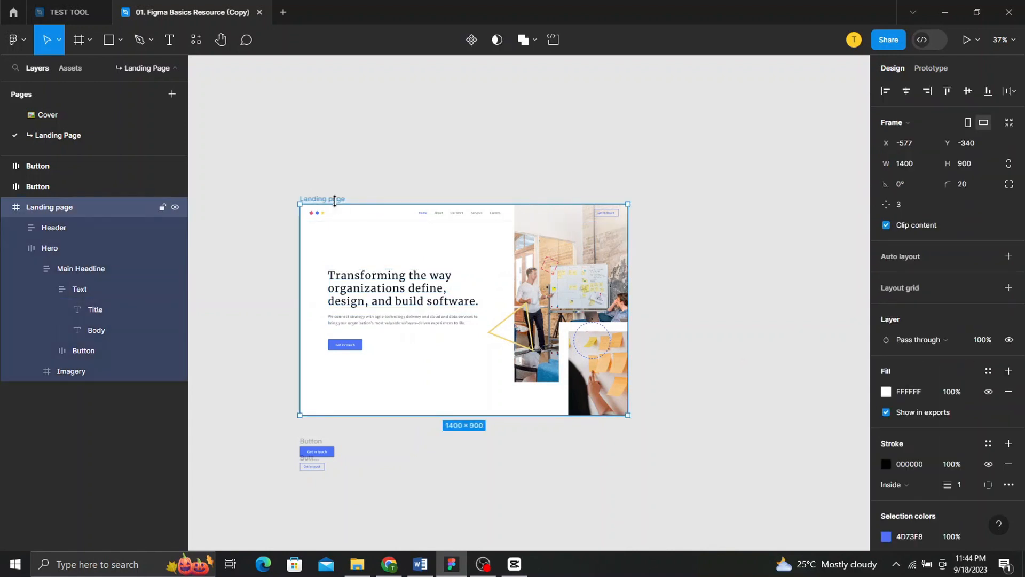
click(929, 69)
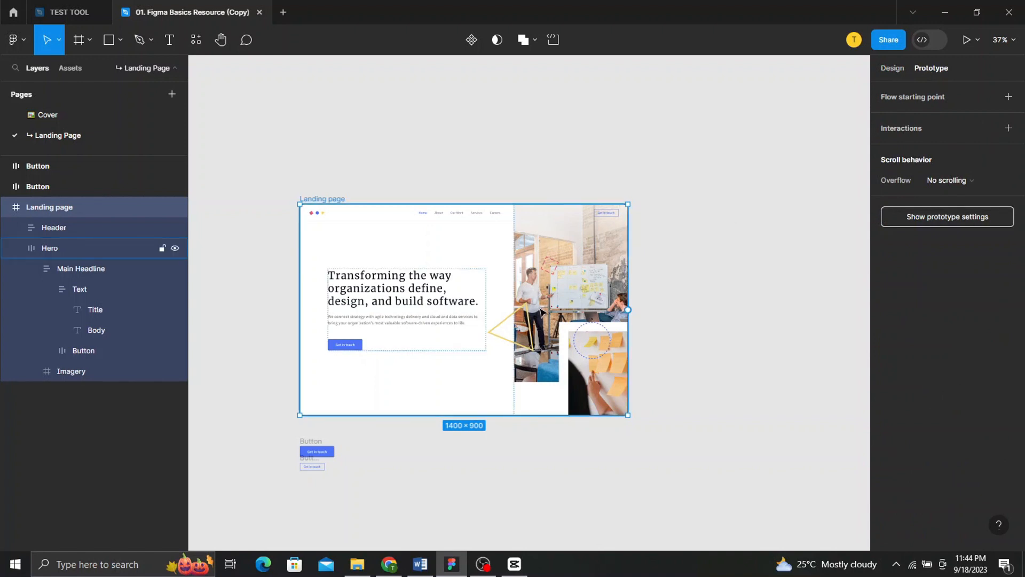
scroll(541, 312, right, 2)
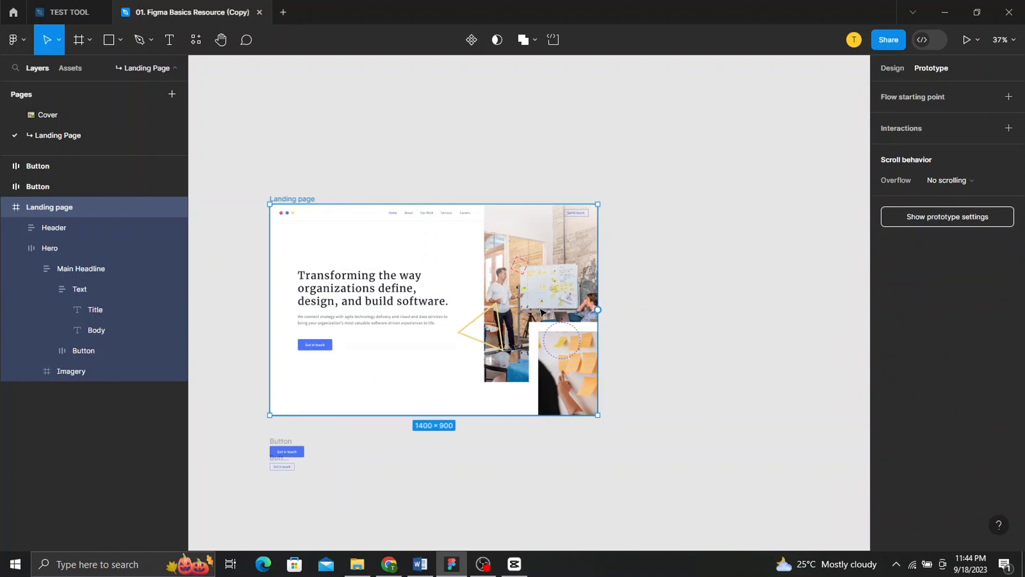
key(alt)
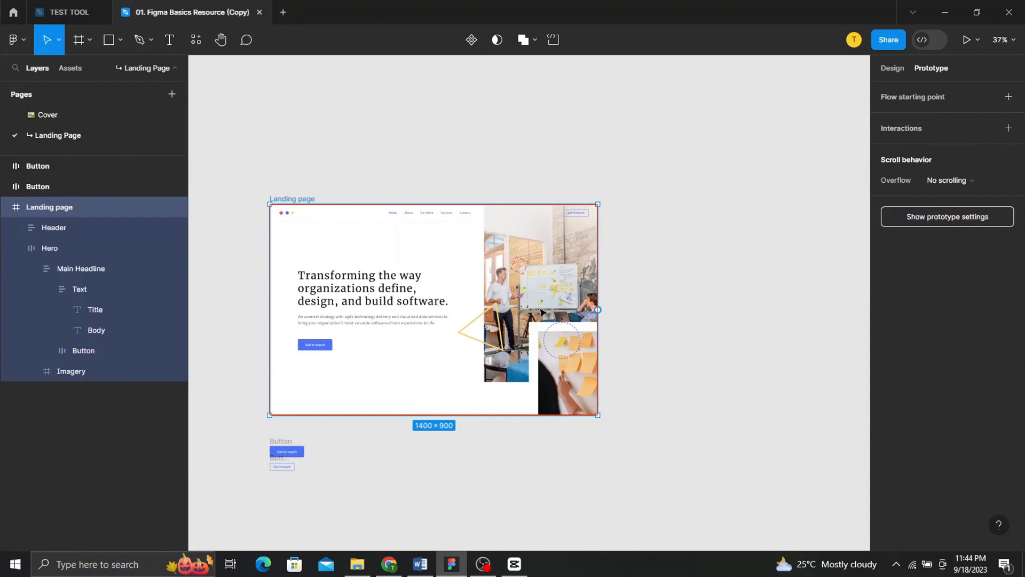
drag(516, 319, 730, 338)
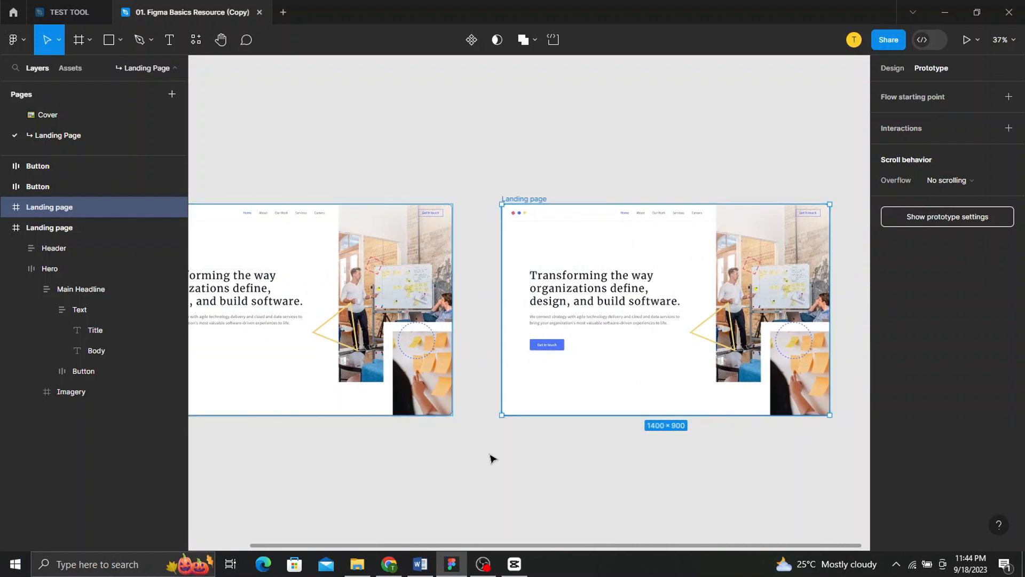
scroll(489, 455, down, 3)
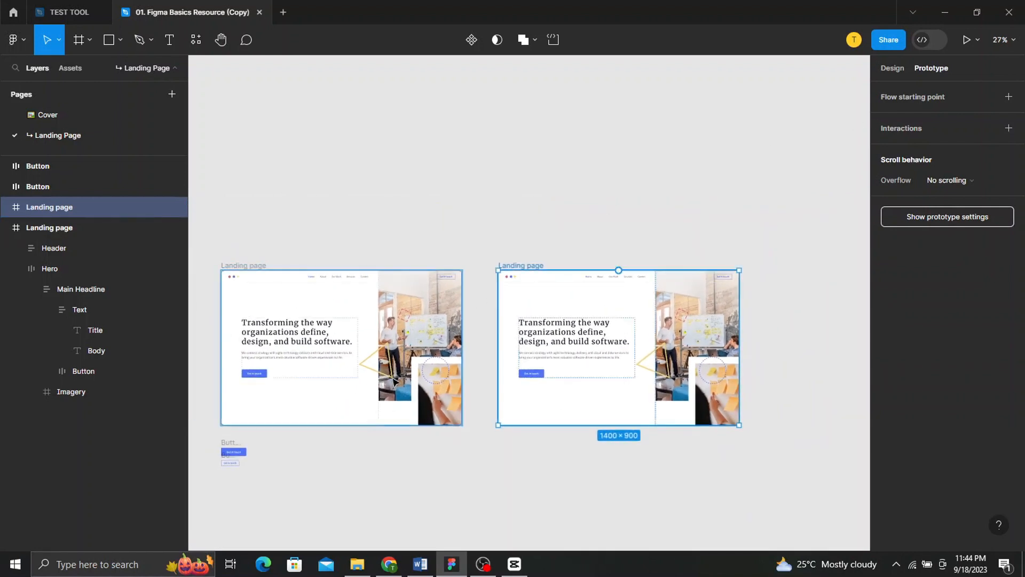
- Link the original Landing page frame to its duplicate with a prototype connection and review the triggers, keeping On click
click(255, 266)
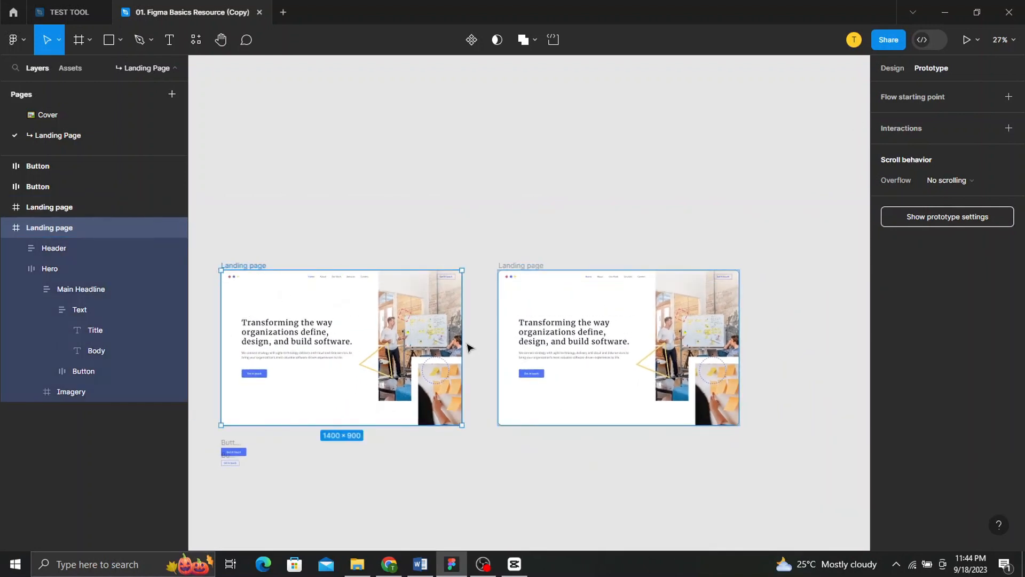
drag(462, 348, 508, 354)
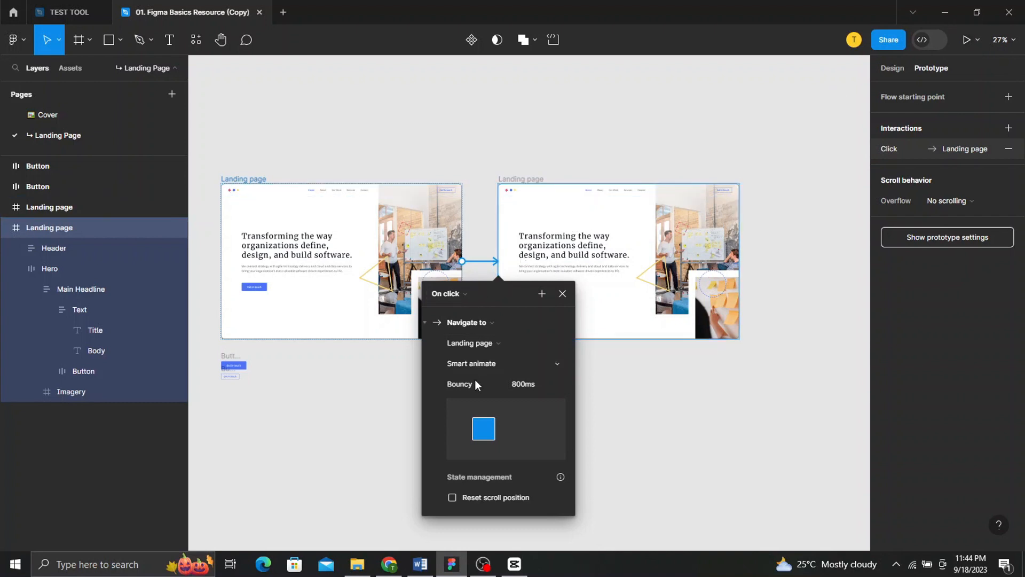
click(466, 295)
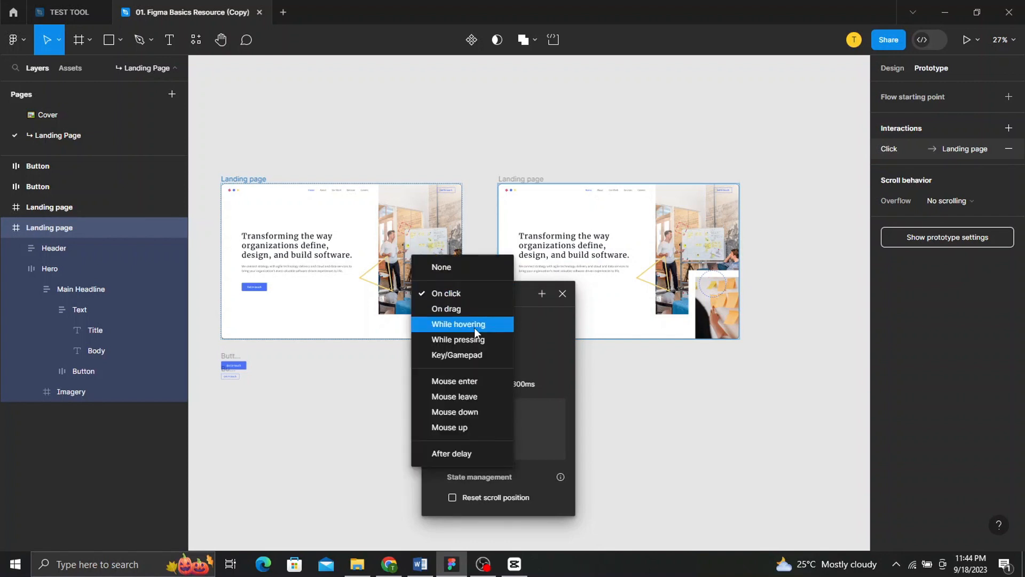
click(552, 343)
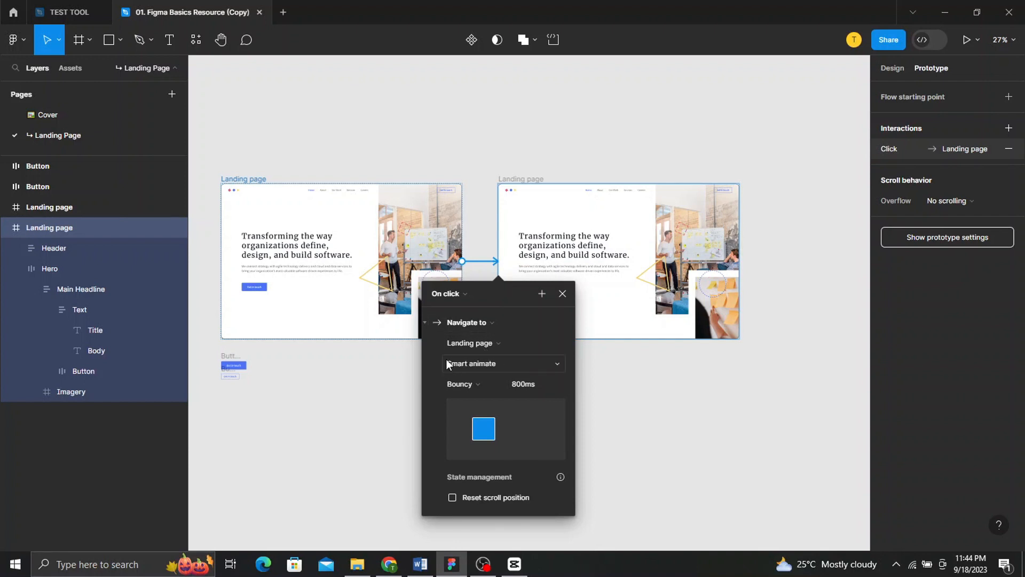
- Review the connection's animation types and easing curves, keeping Smart animate and Bouncy
click(555, 369)
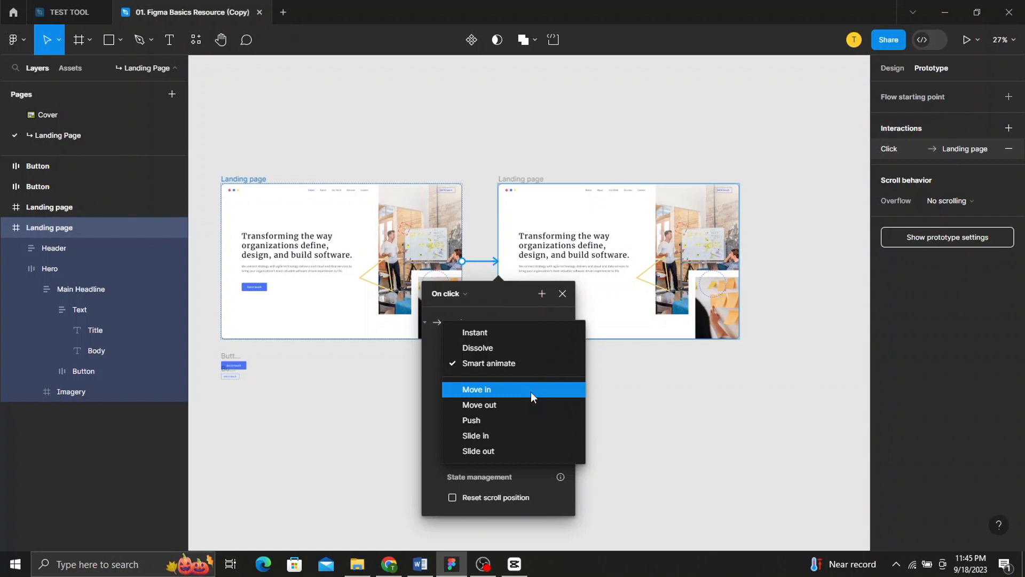
click(553, 362)
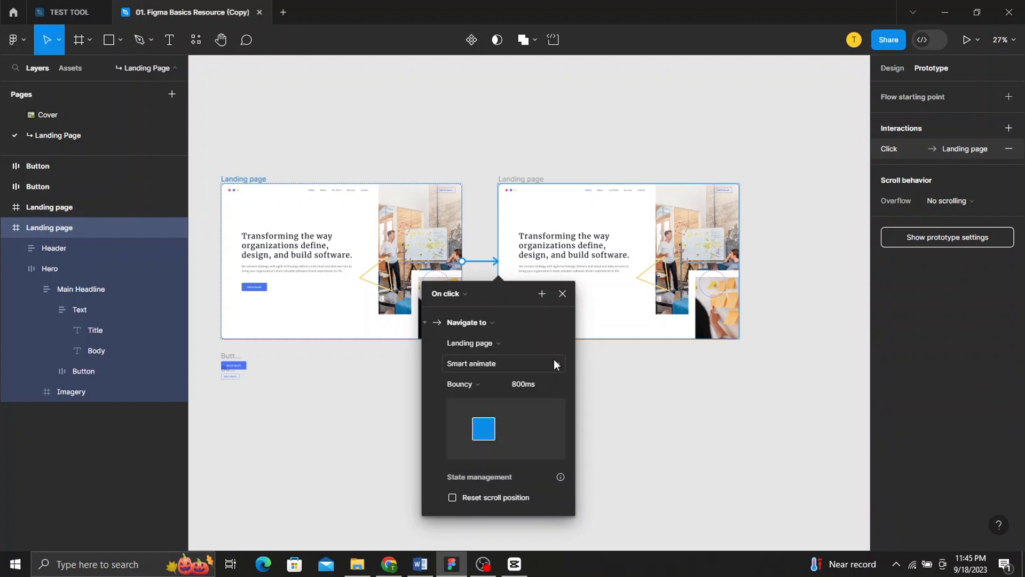
click(492, 386)
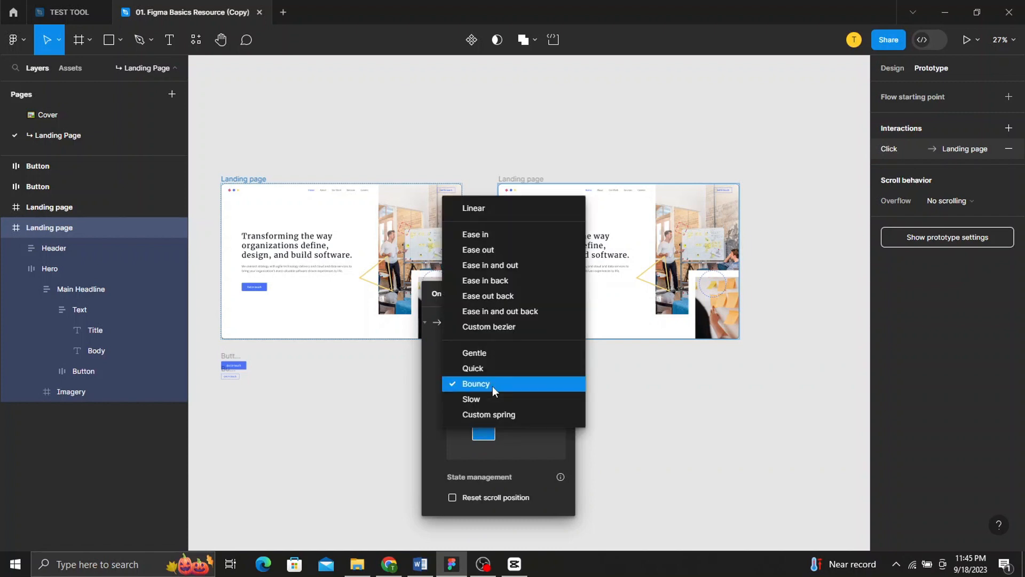
click(512, 384)
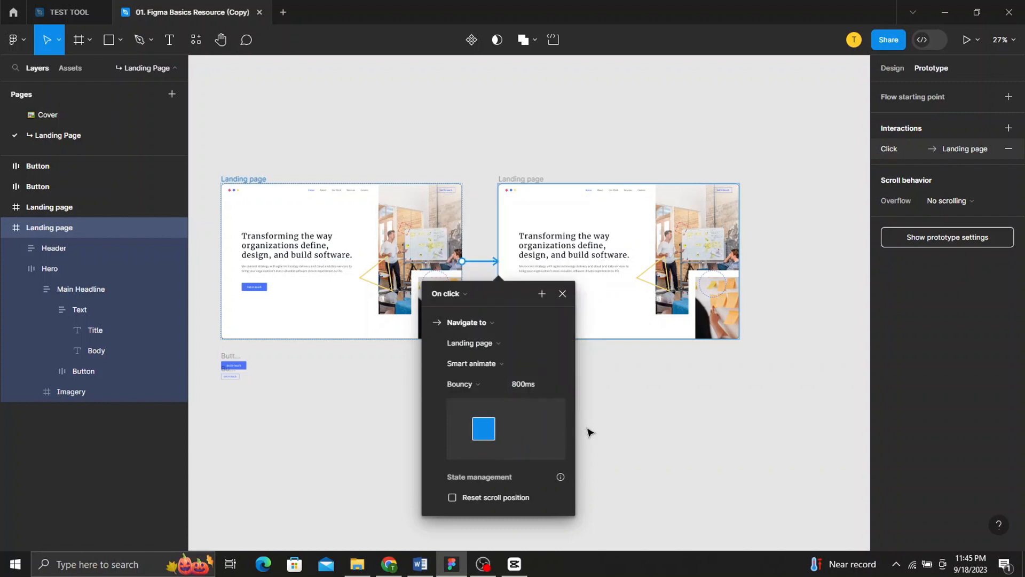
click(562, 295)
- Set the prototype device to iPhone 13 Pro
click(826, 215)
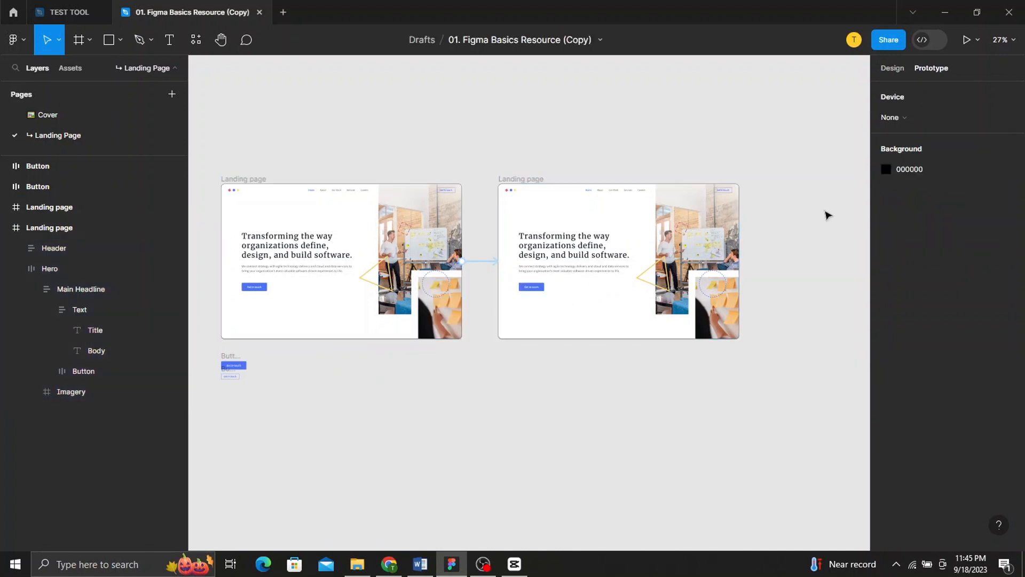
click(954, 119)
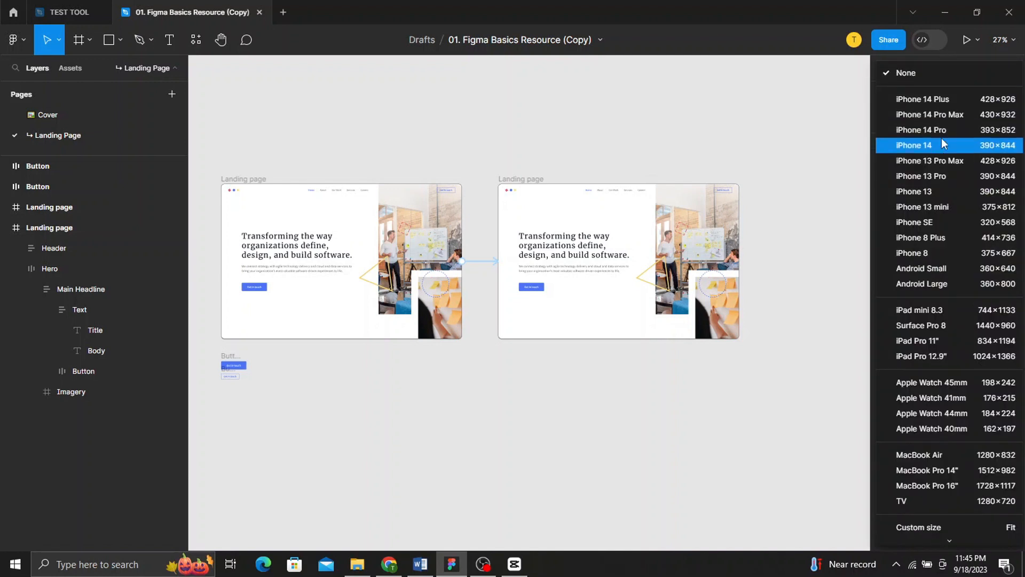
click(950, 176)
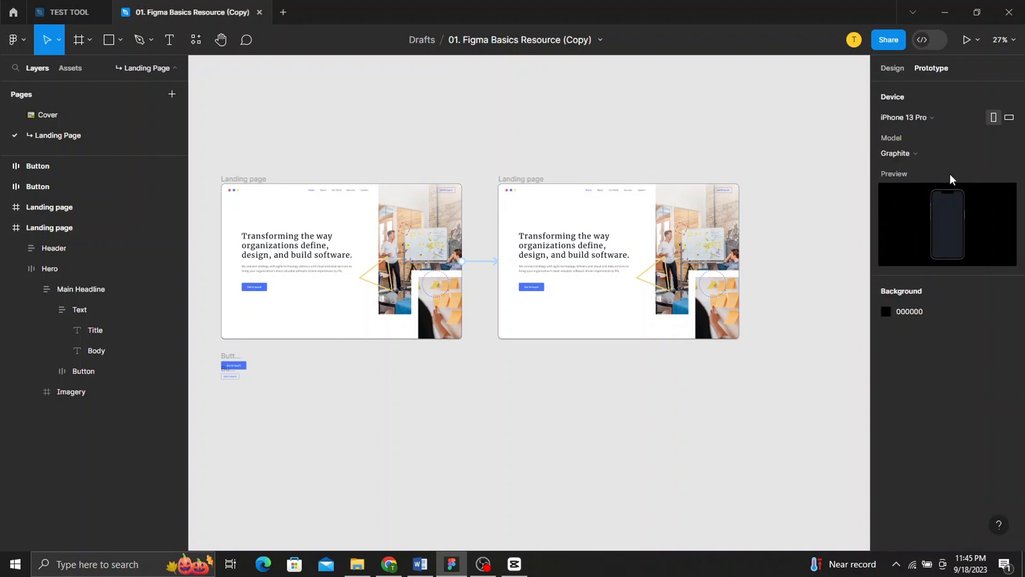
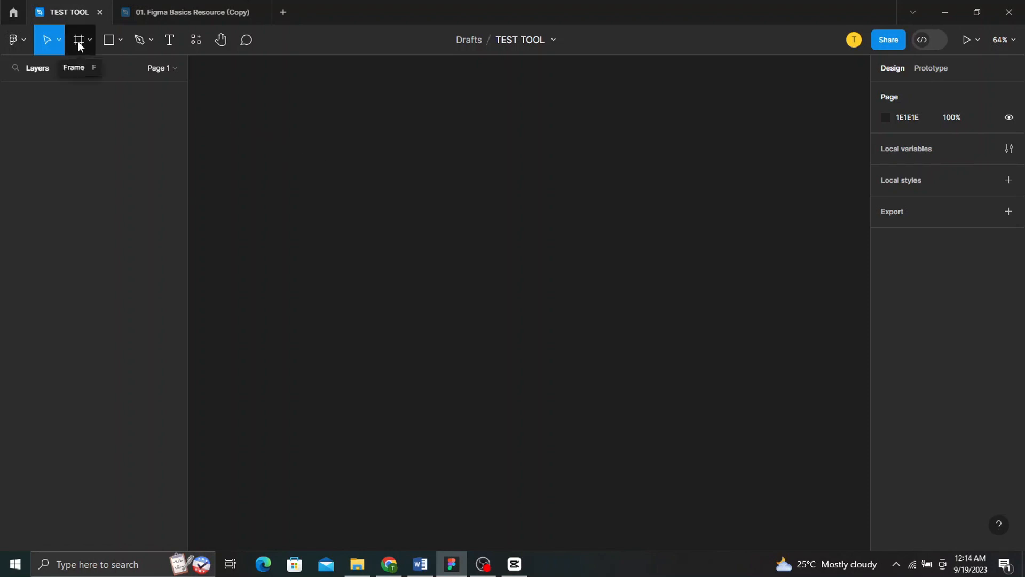
- Browse the Tablet, Desktop and Phone size presets for a new frame
key(f)
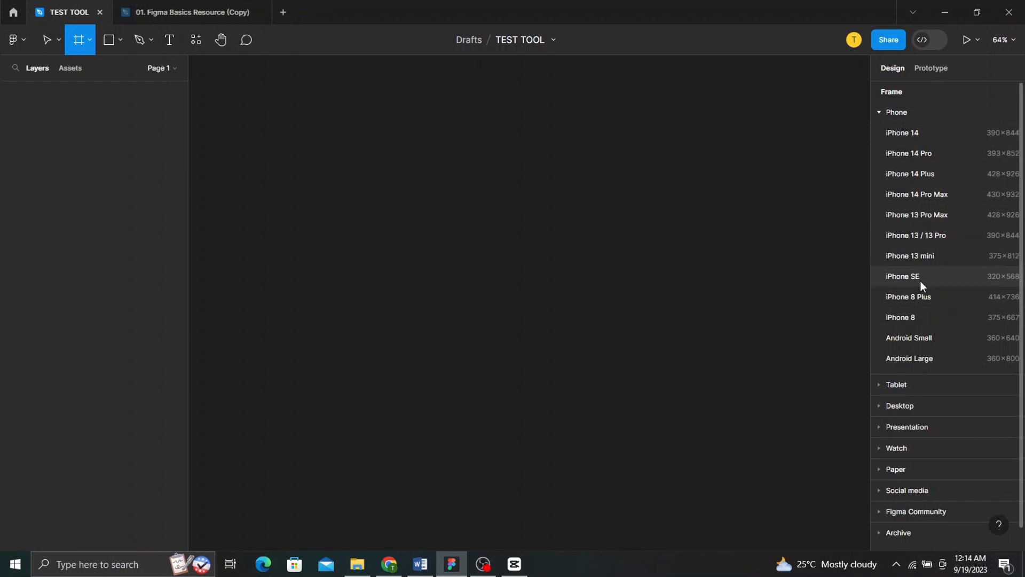
click(883, 385)
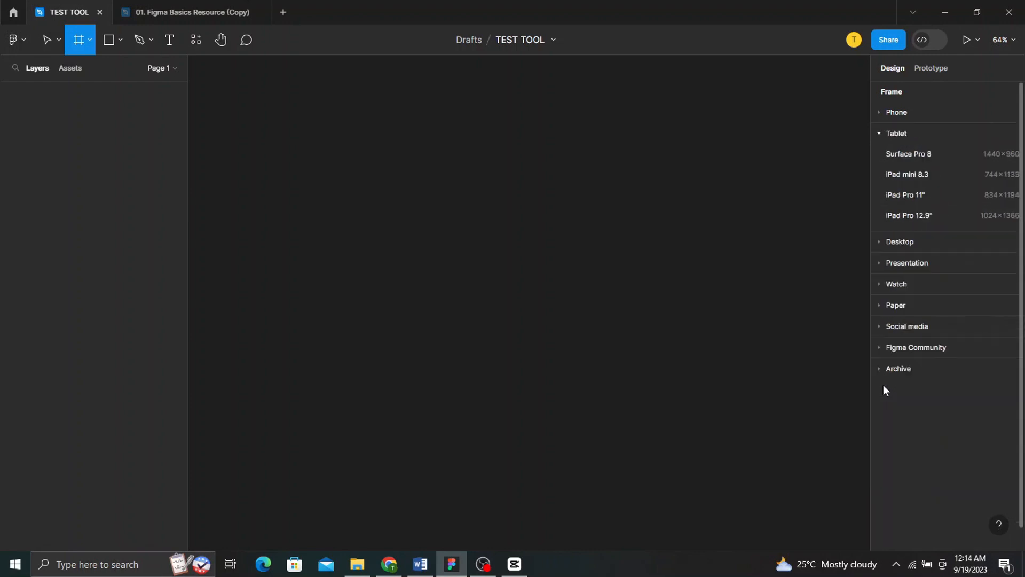
click(901, 243)
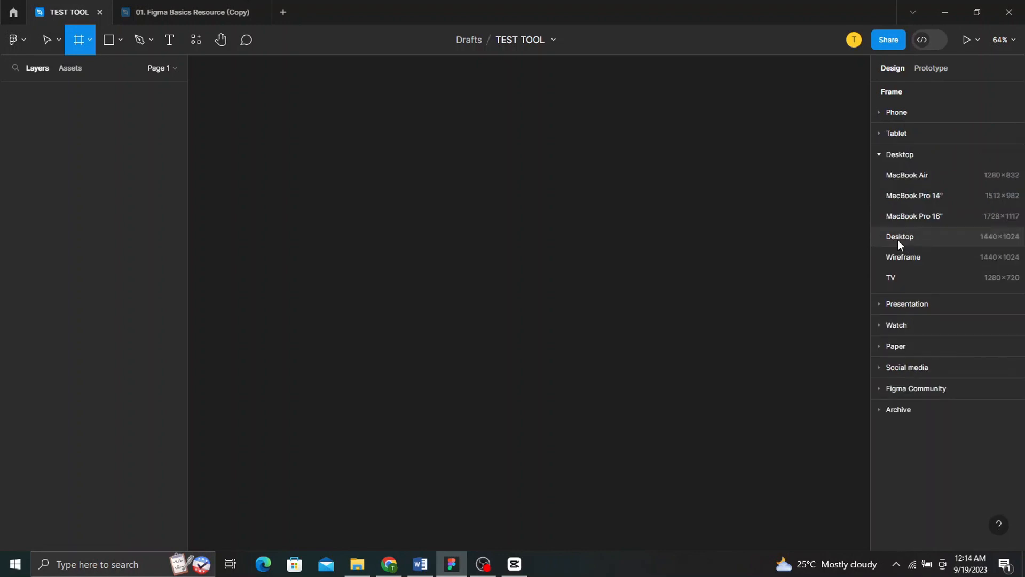
click(891, 113)
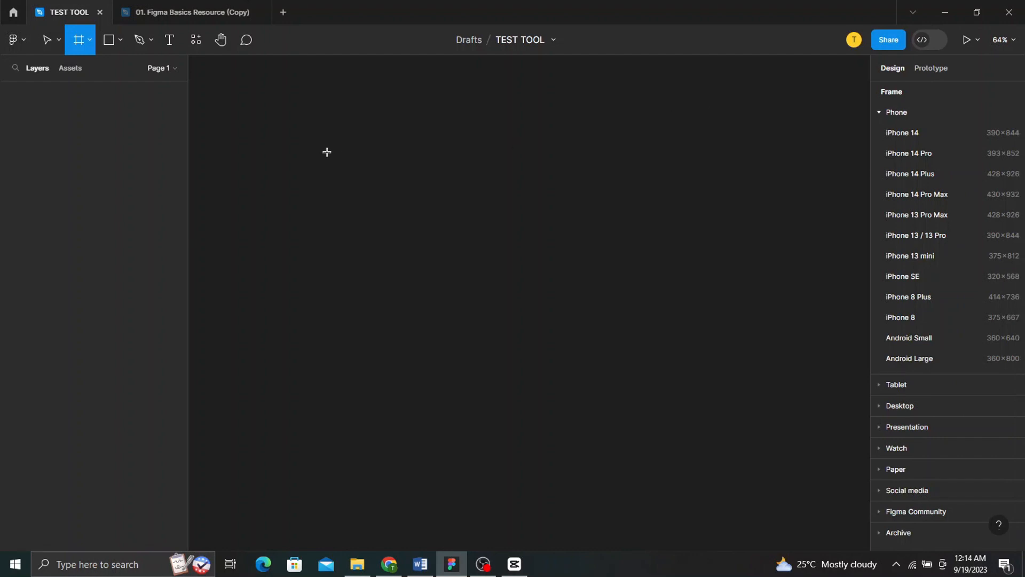
- Draw a freehand frame about 586 × 401 on the empty canvas and delete it
drag(307, 149, 547, 315)
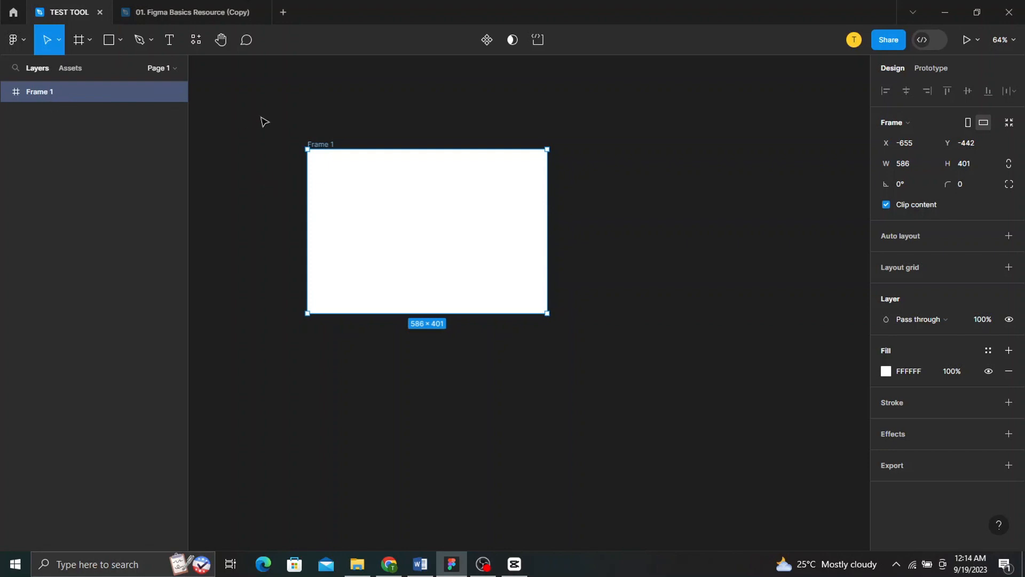
key(Delete)
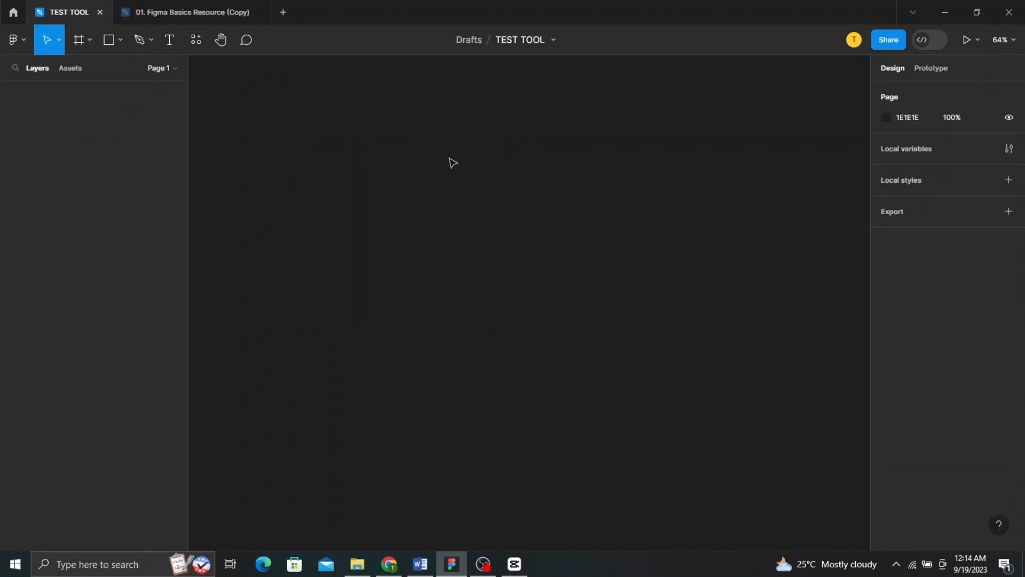
- Add a frame from the iPhone 13 / 13 Pro preset to the canvas
key(f)
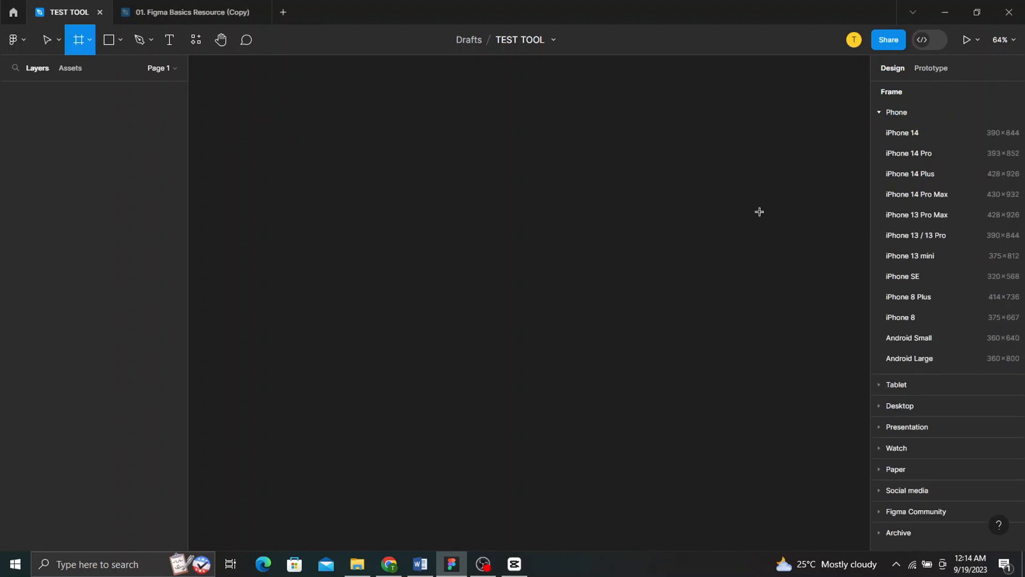
click(938, 233)
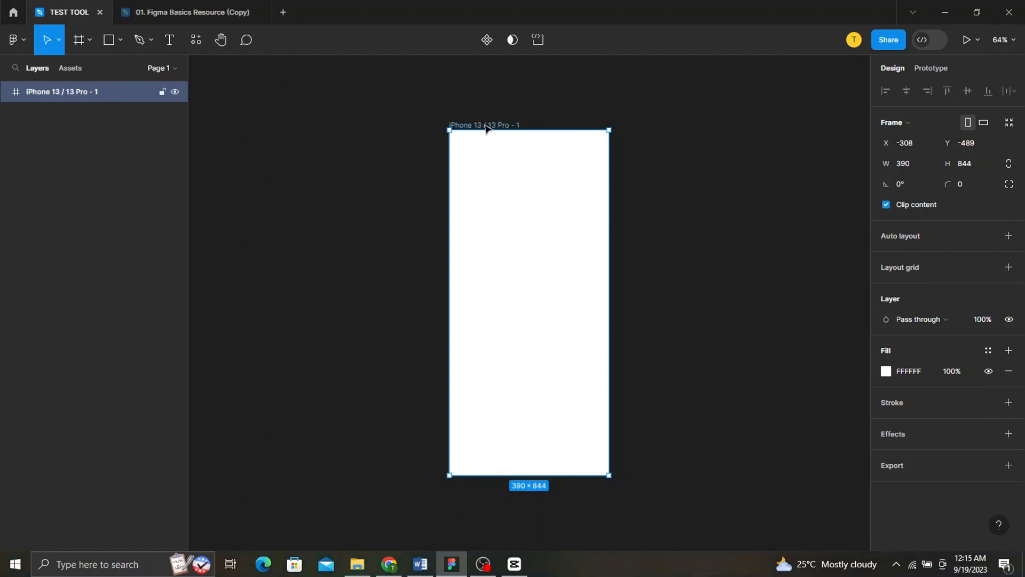
click(377, 145)
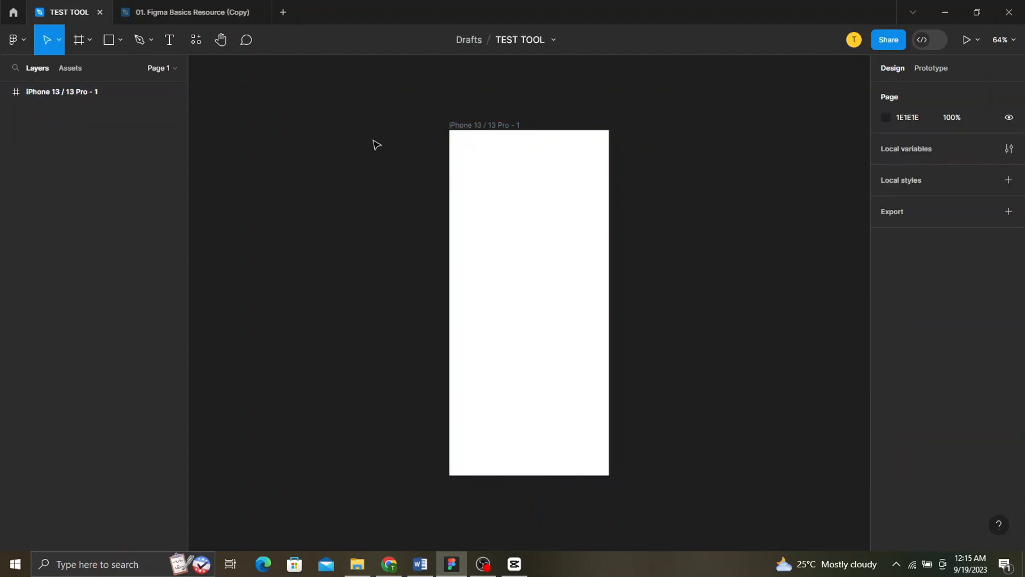
- Rename the iPhone 13 / 13 Pro frame as Phone
click(463, 125)
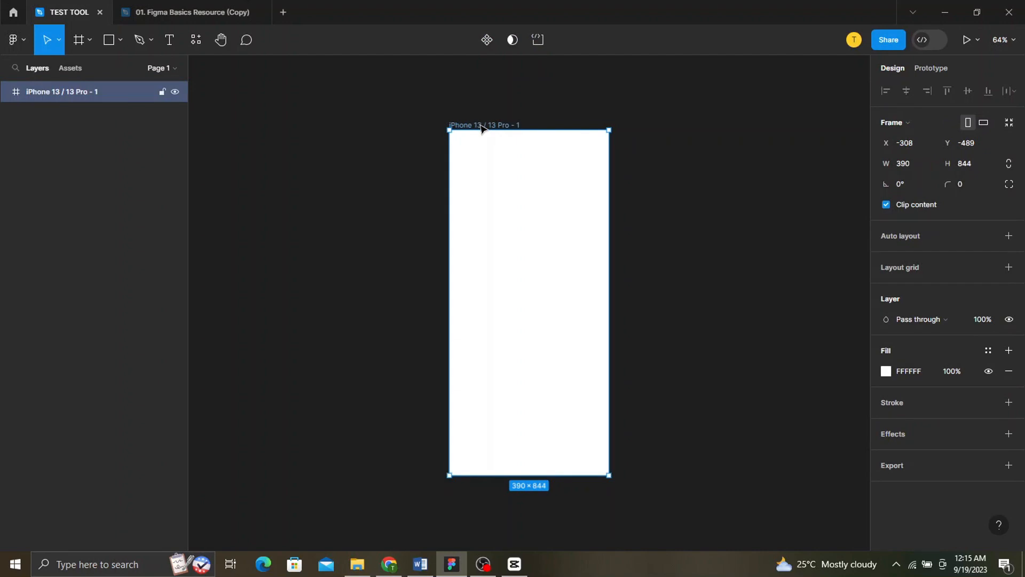
double_click(481, 126)
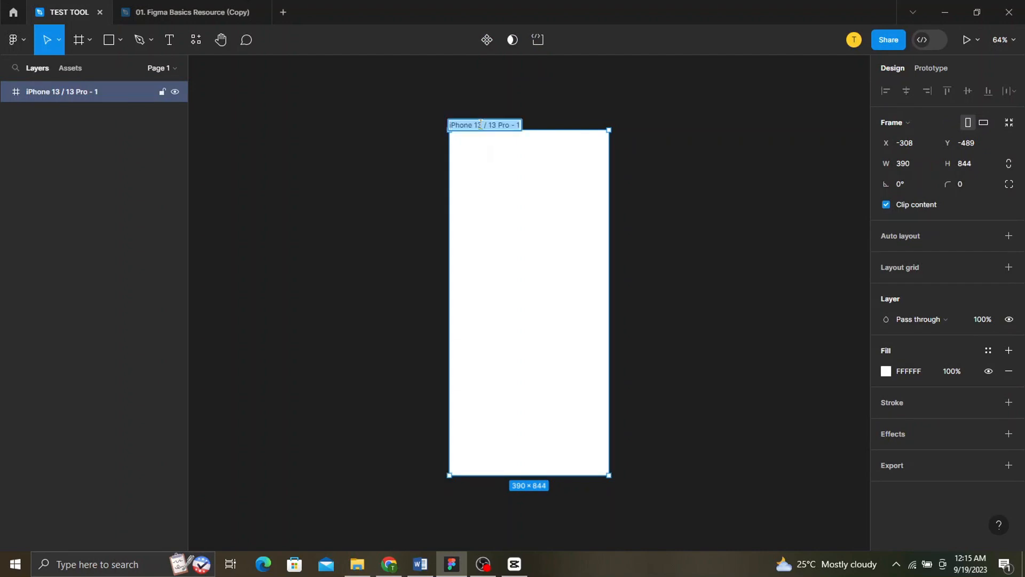
text(Phone)
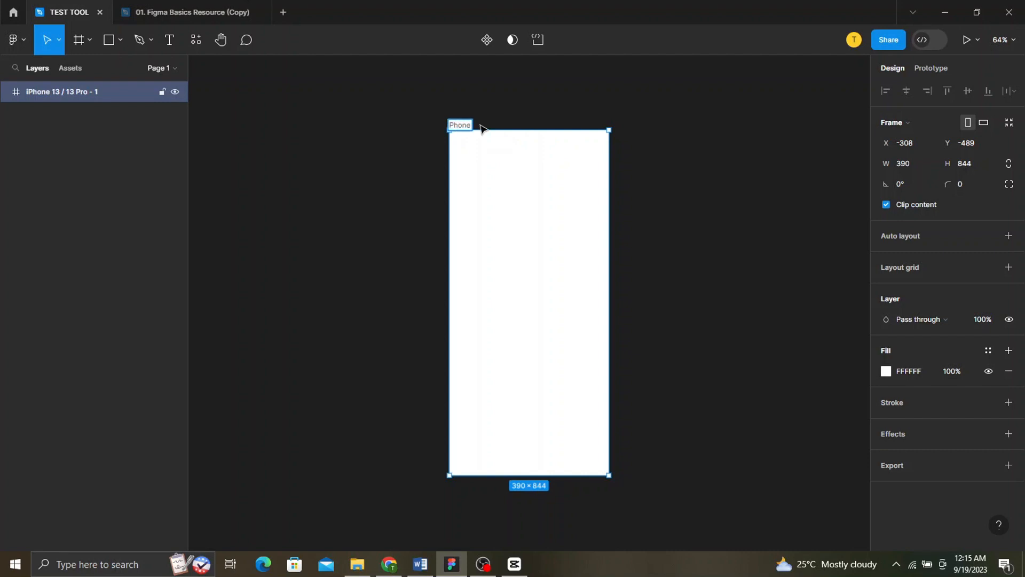
key(Return)
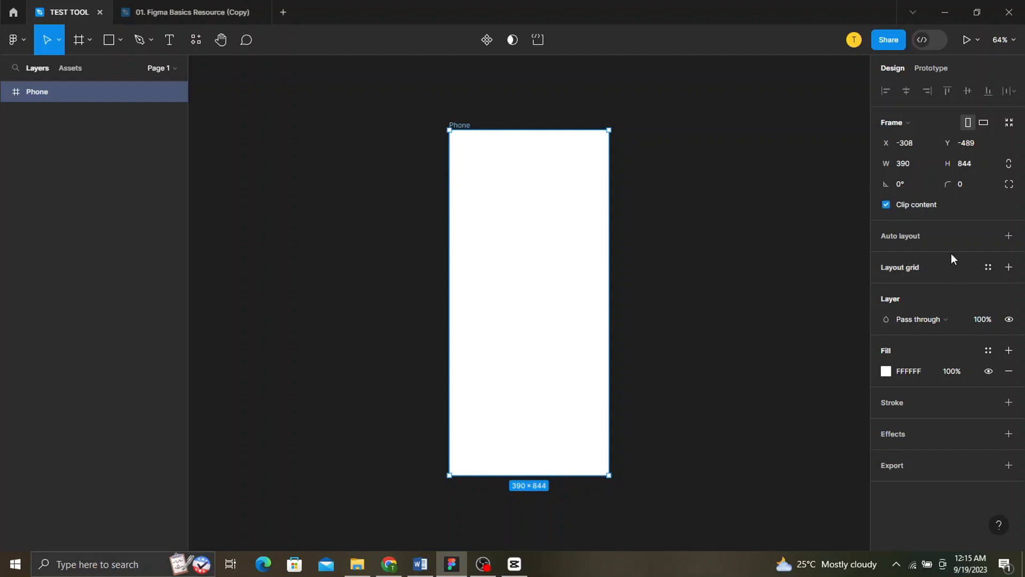
- Add an extra fill to the Phone frame and remove it, and narrow the frame to about 197 wide
click(1007, 357)
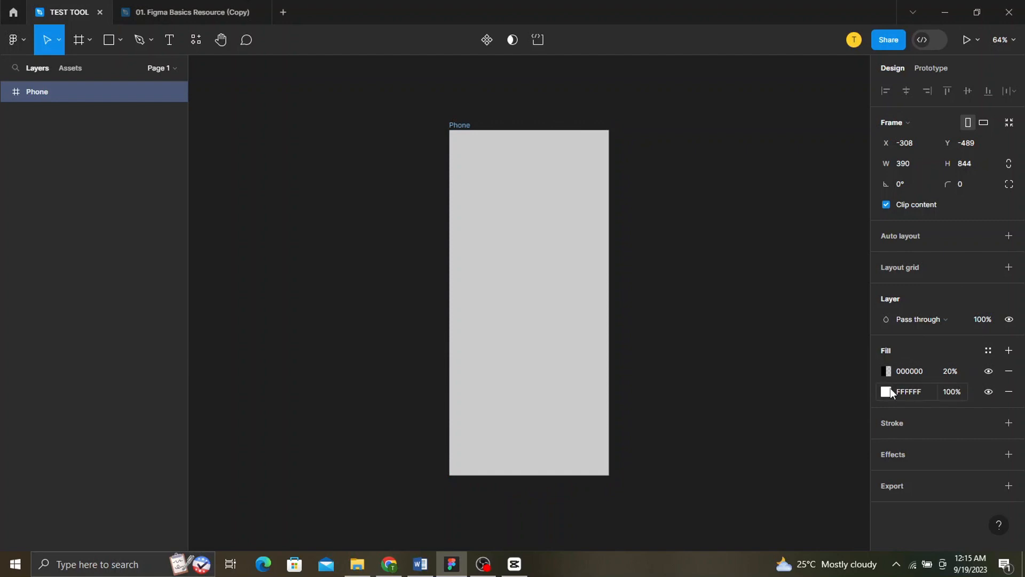
click(1009, 371)
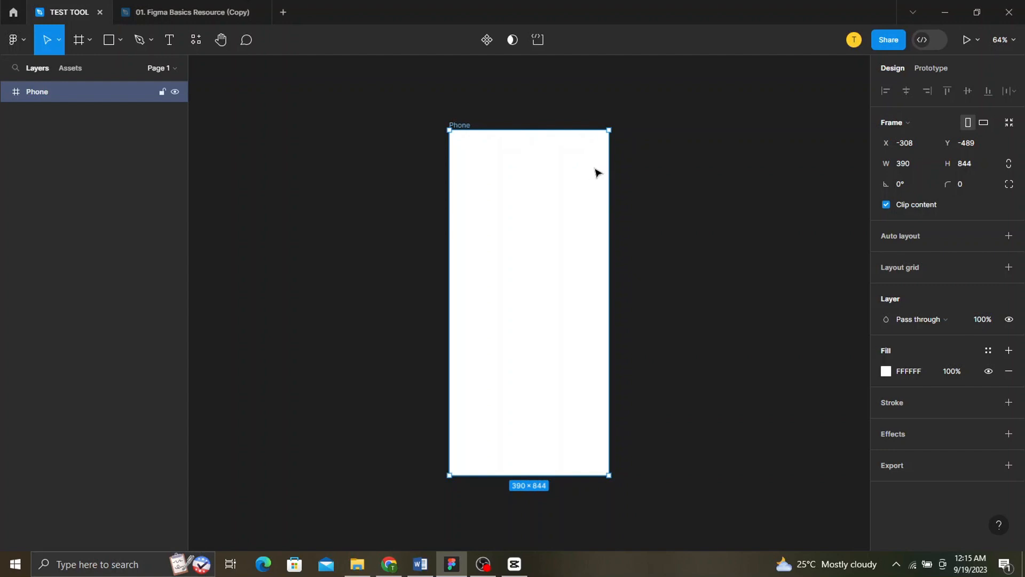
drag(608, 172, 531, 181)
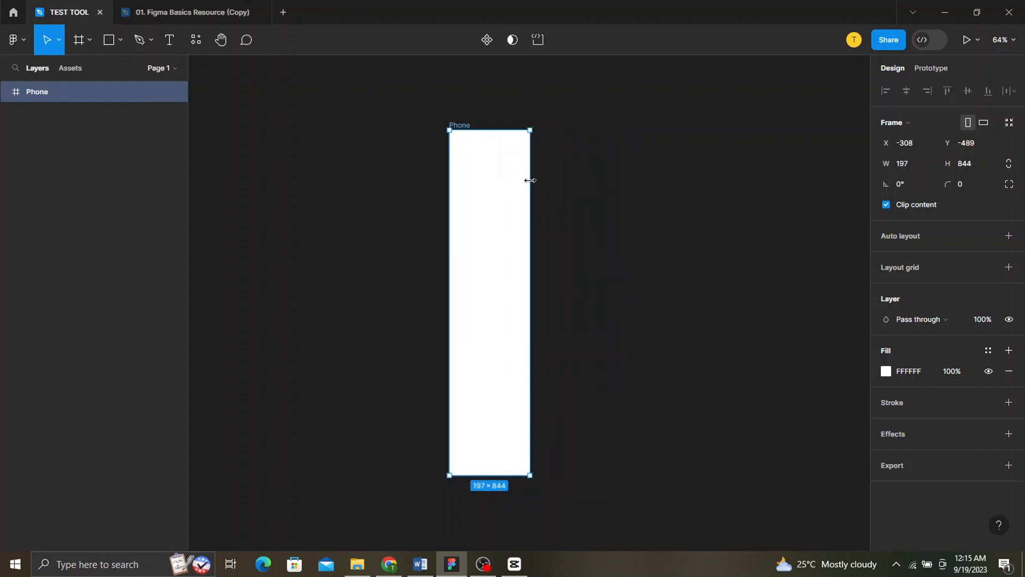
- Draw a square about 168 × 168 to the right of the Phone frame and place a duplicate beside it
key(r)
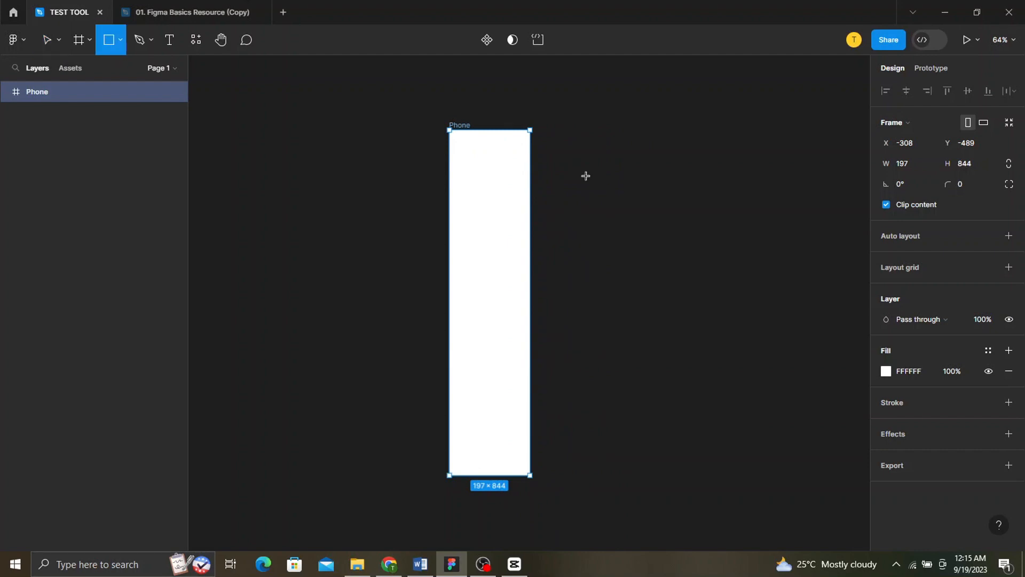
drag(585, 176, 655, 243)
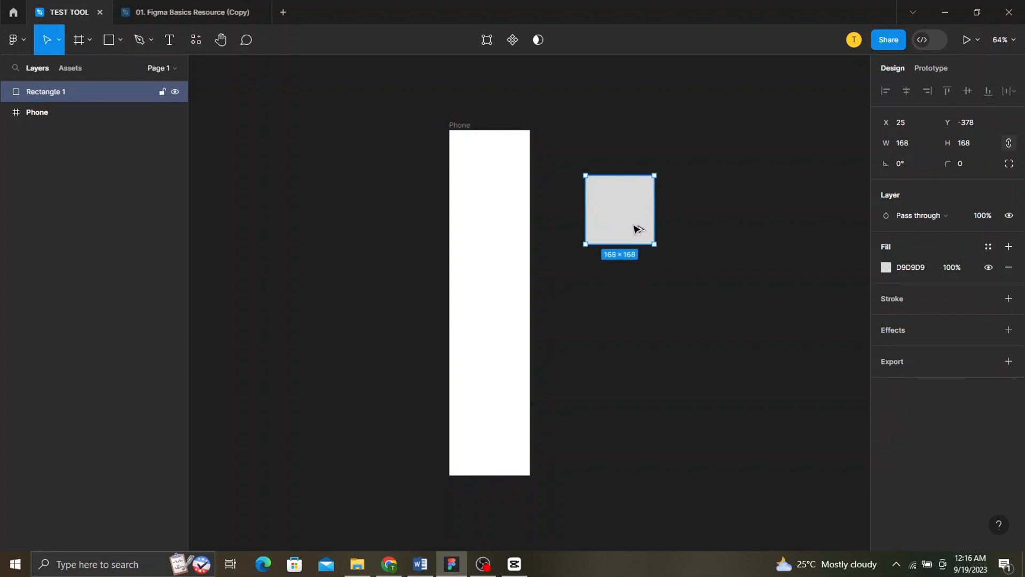
drag(636, 229, 746, 237)
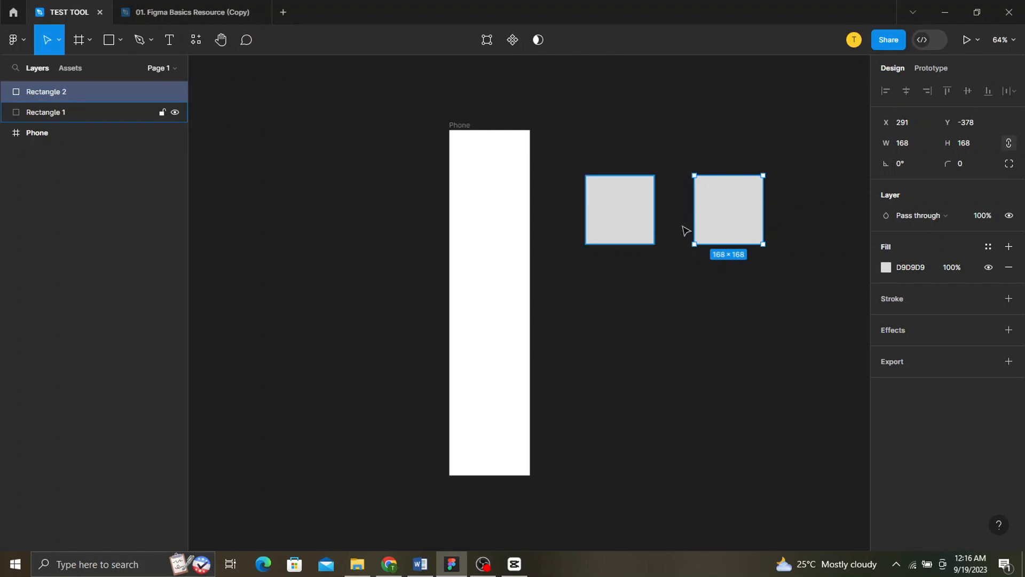
- Move the Phone frame further left, away from the two squares
click(472, 125)
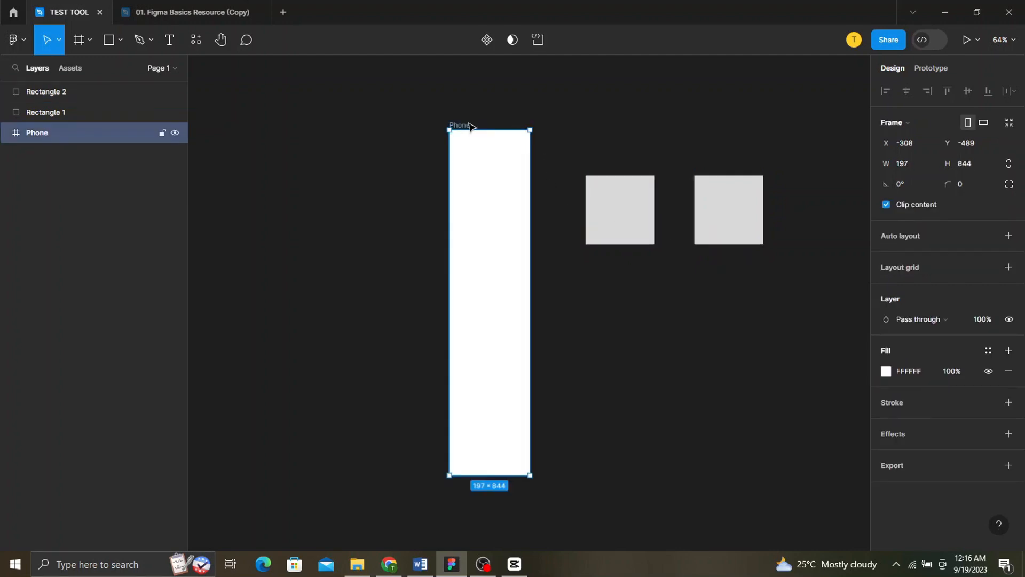
drag(471, 125, 381, 132)
- Open the shared fill colour of the two squares for editing
drag(552, 154, 785, 291)
click(885, 320)
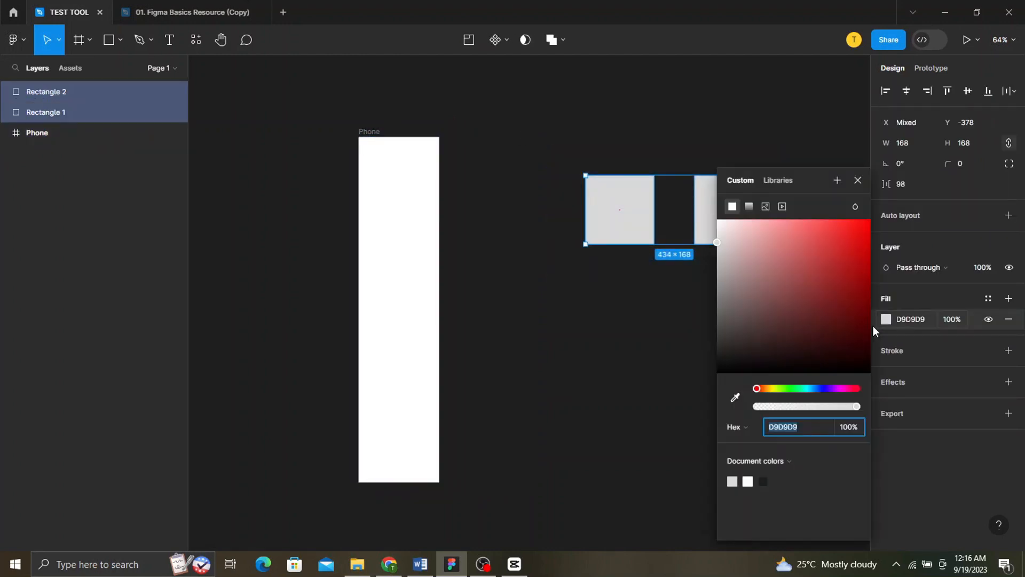
- Change the fill of the two selected squares to dark blue 231097 and clear the selection
click(826, 389)
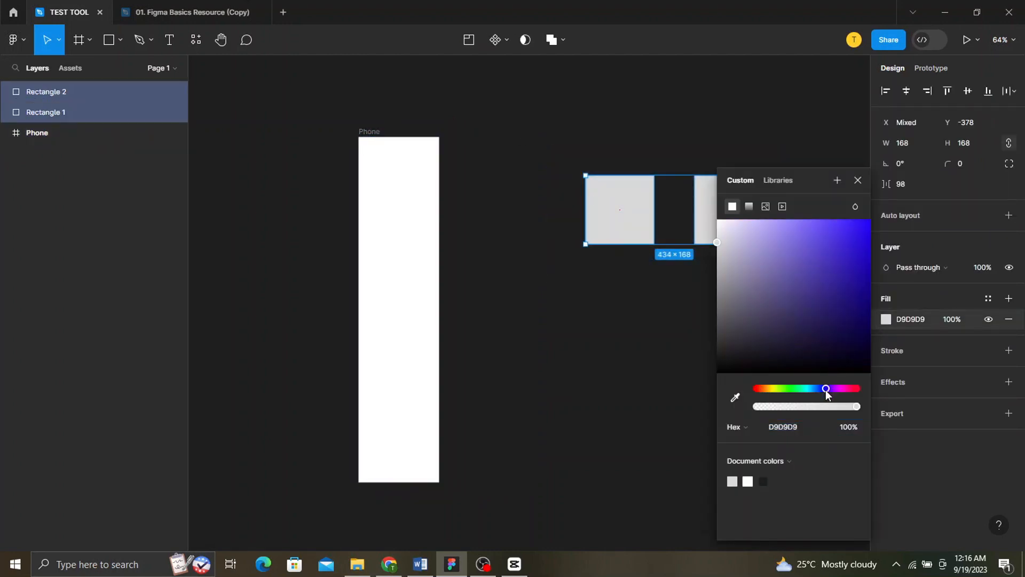
click(855, 286)
click(622, 278)
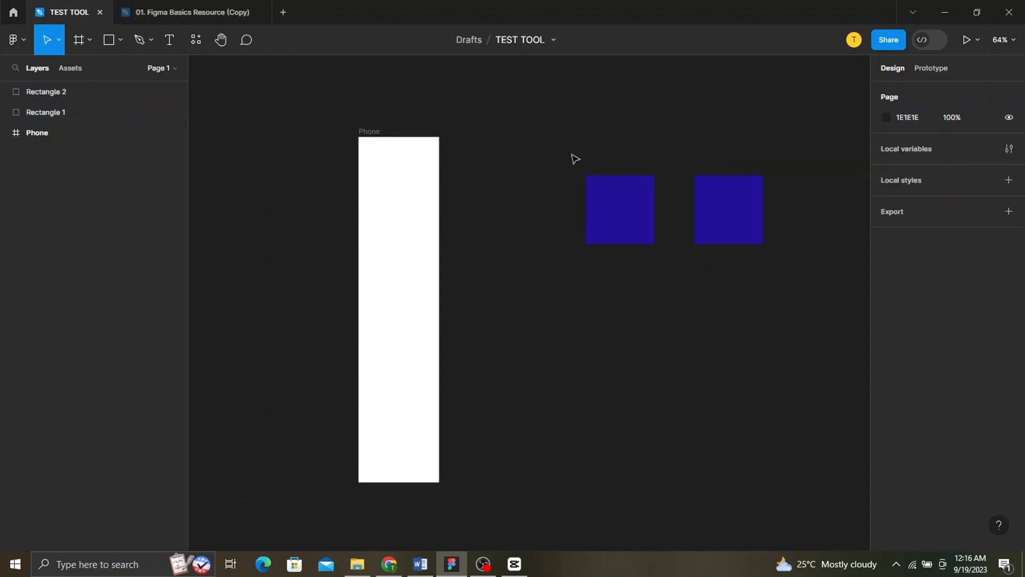
- Add the two blue squares one after the other to a joint selection and clear it, twice
click(618, 201)
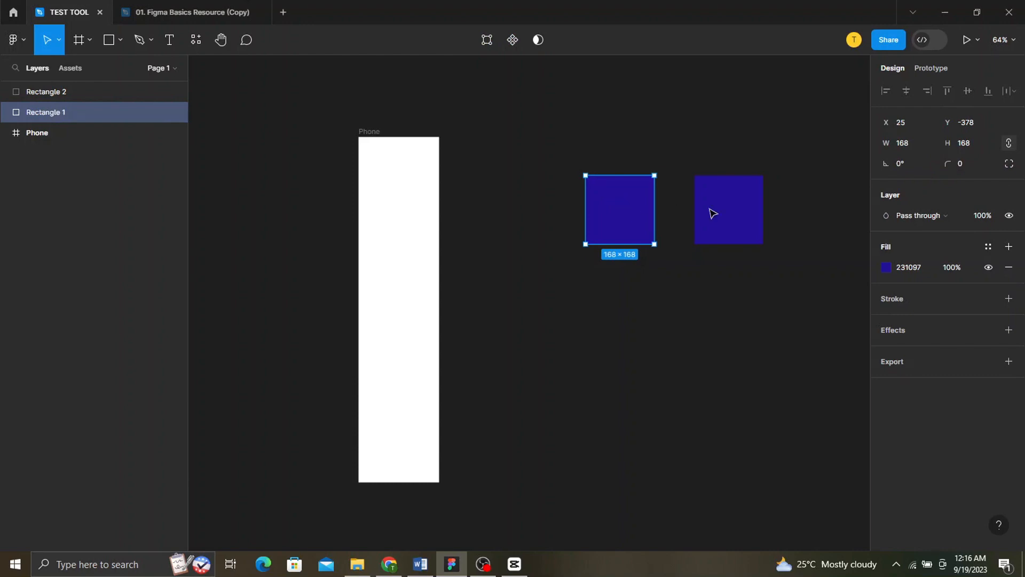
shift+click(752, 213)
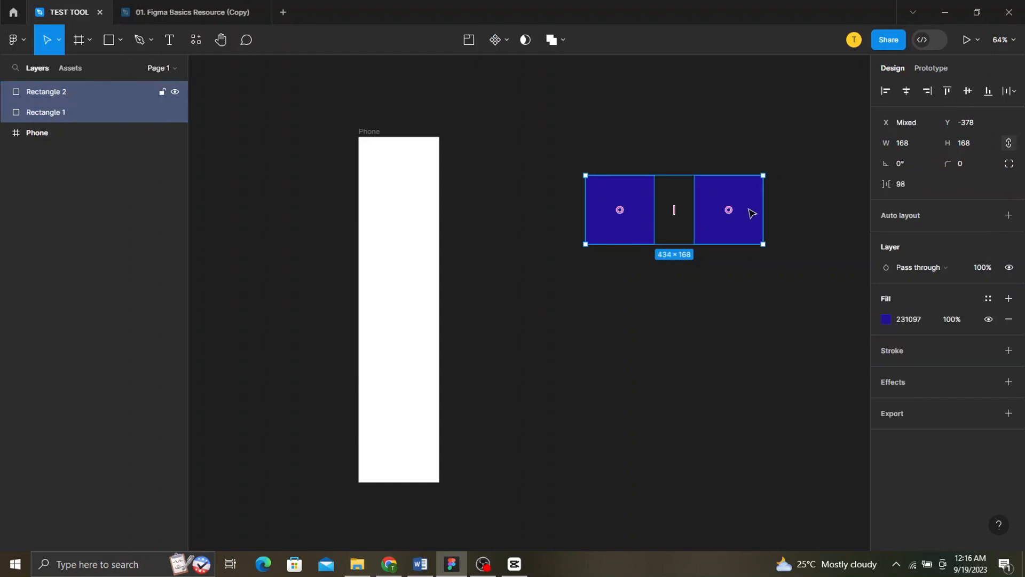
click(667, 278)
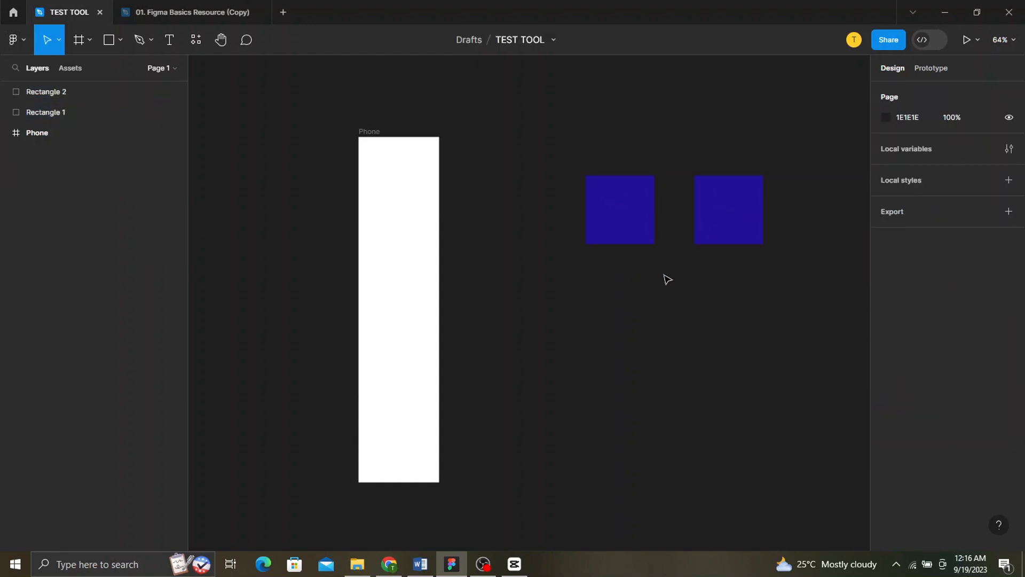
click(644, 237)
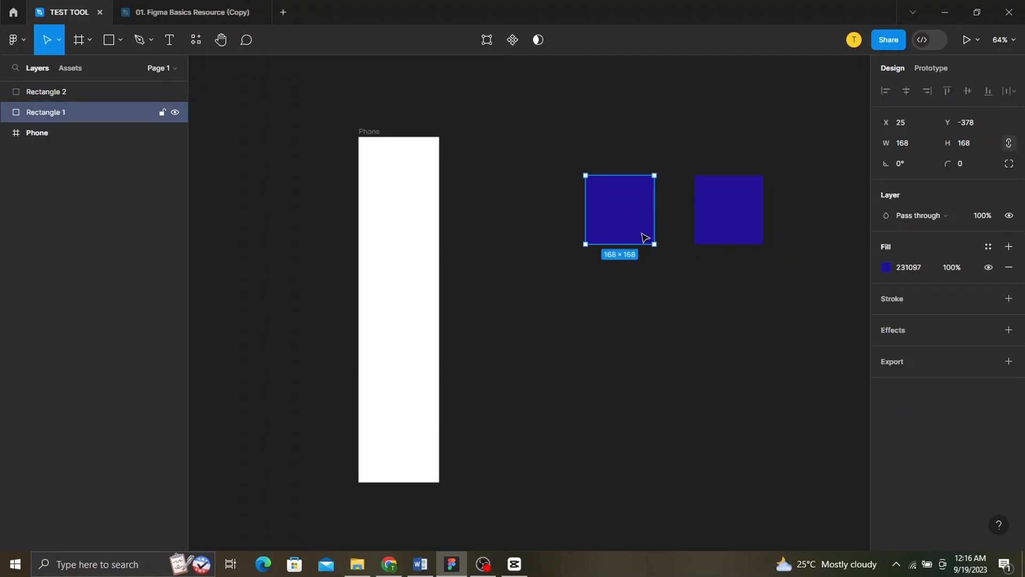
shift+click(723, 234)
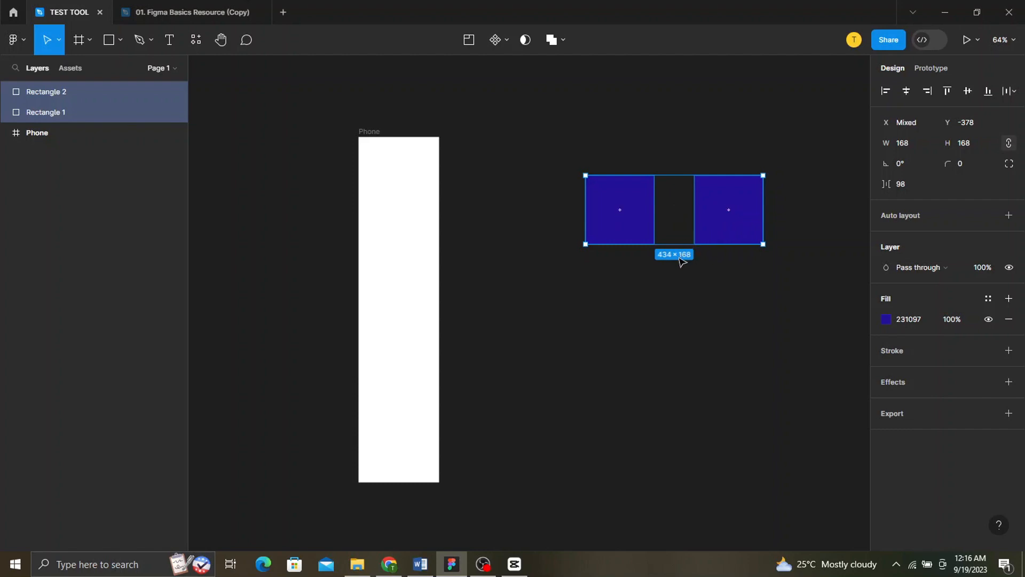
click(689, 273)
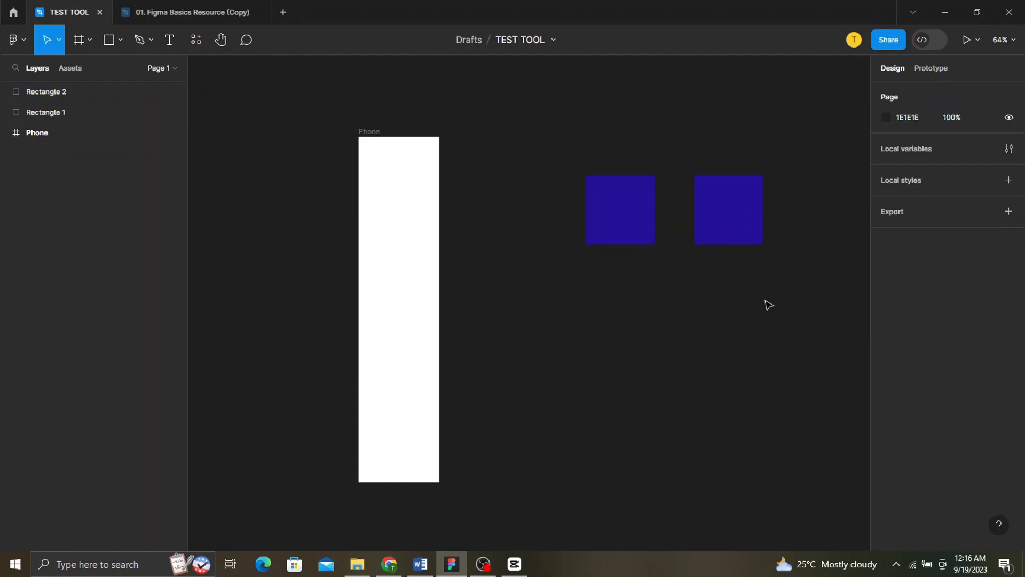
- Group the two blue squares and ungroup them again
drag(795, 293, 568, 142)
mouse_move(621, 201)
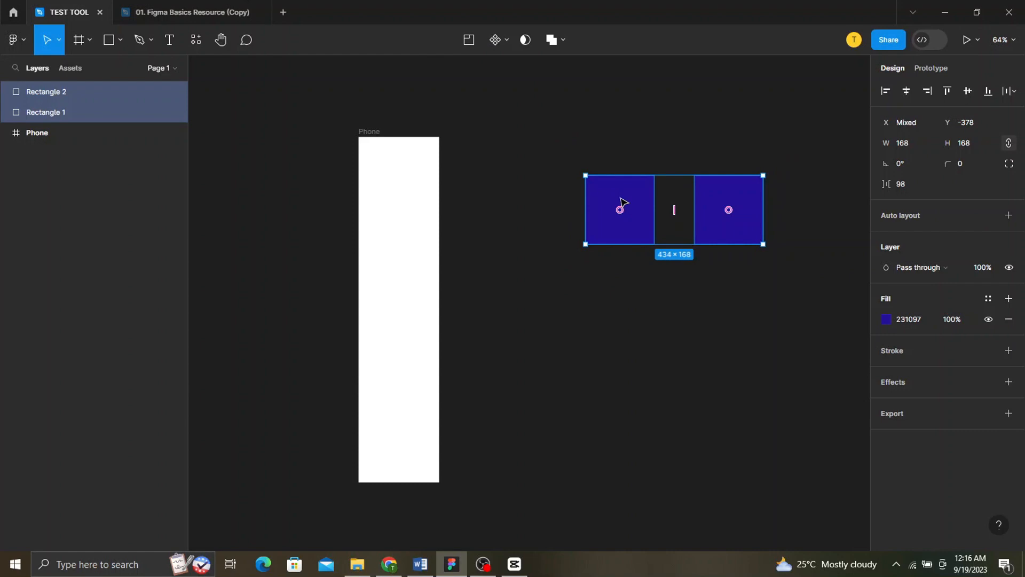
key(ctrl+g)
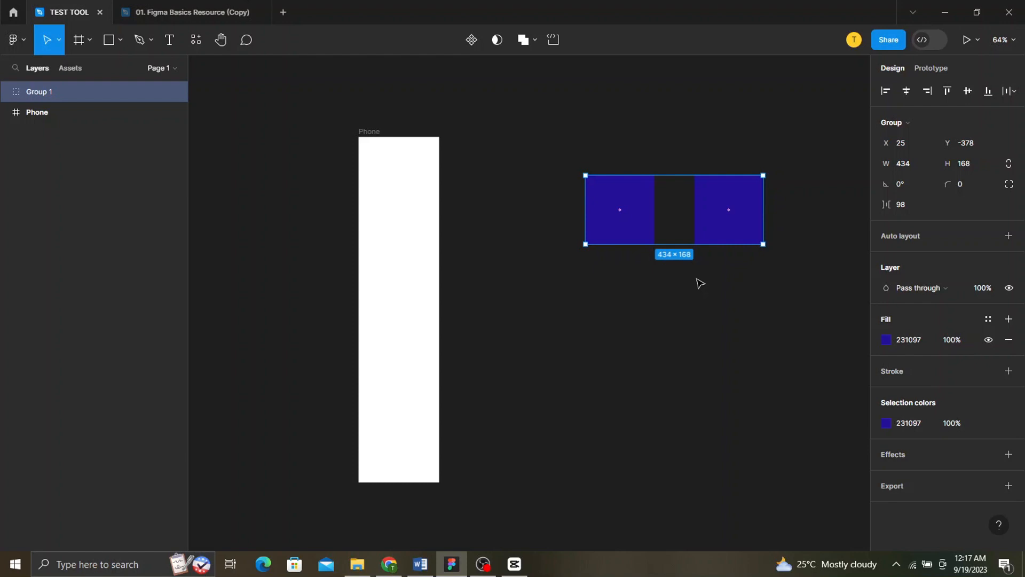
key(ctrl+shift+g)
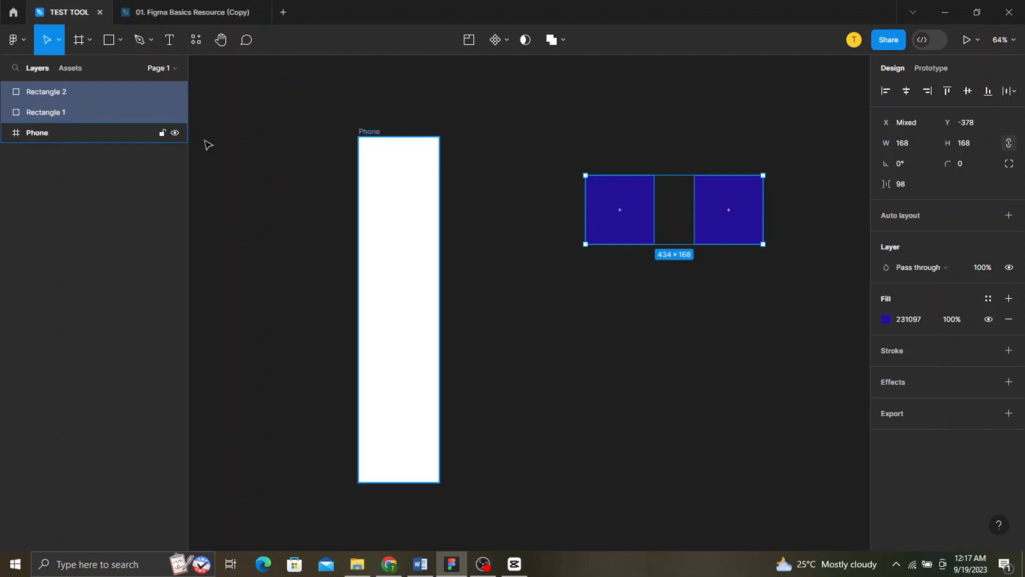
click(250, 186)
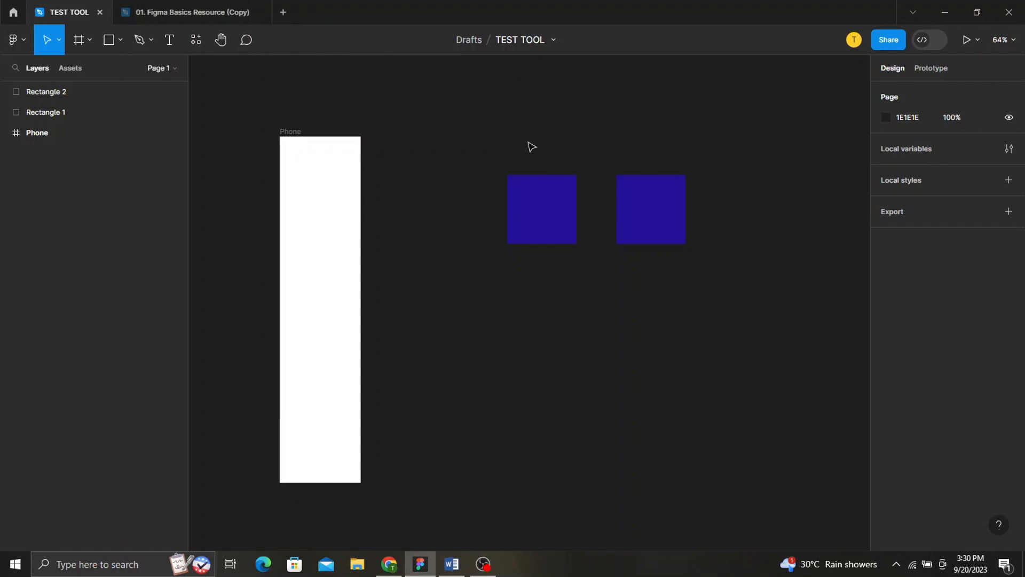
- Select the two blue squares and combine them into a group
click(529, 212)
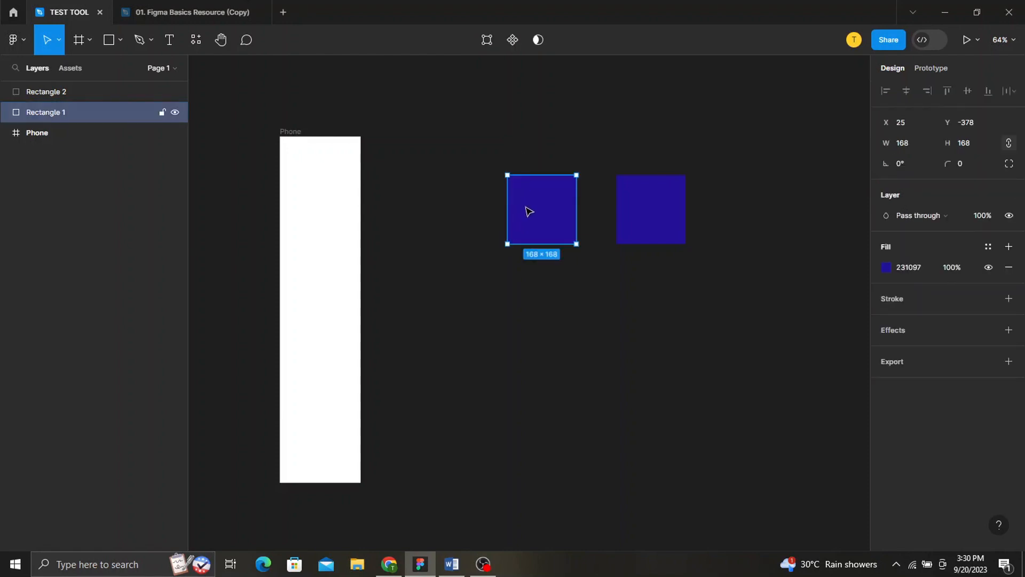
shift+click(638, 215)
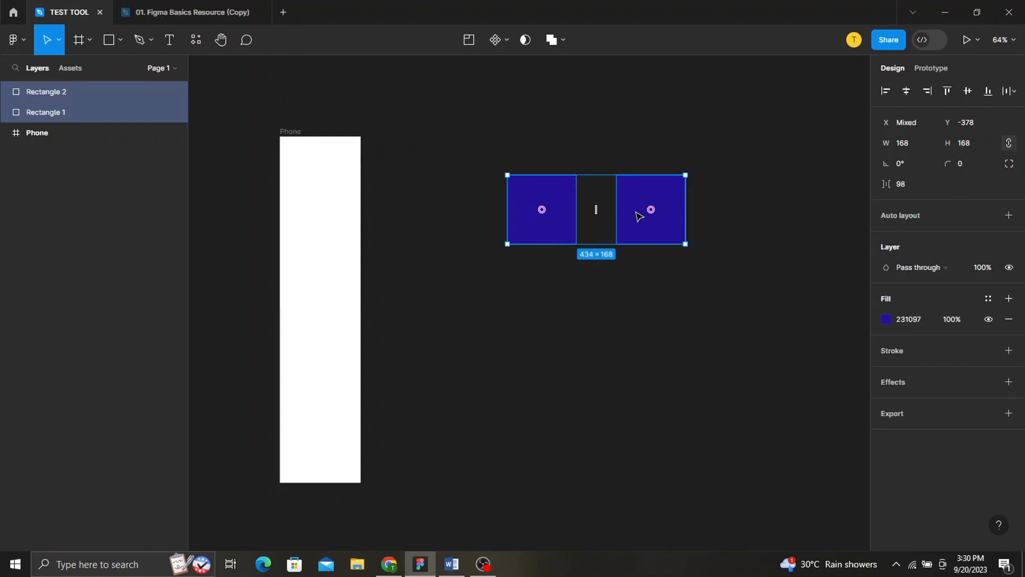
key(ctrl+g)
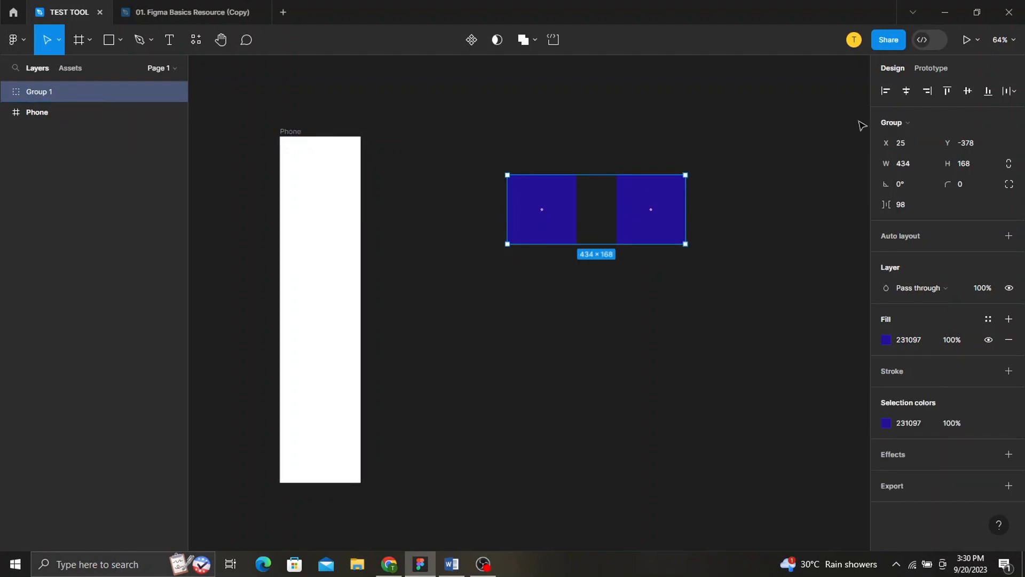
- Convert the group to a frame and back to a group, and try resizing it before undoing the resize
click(923, 126)
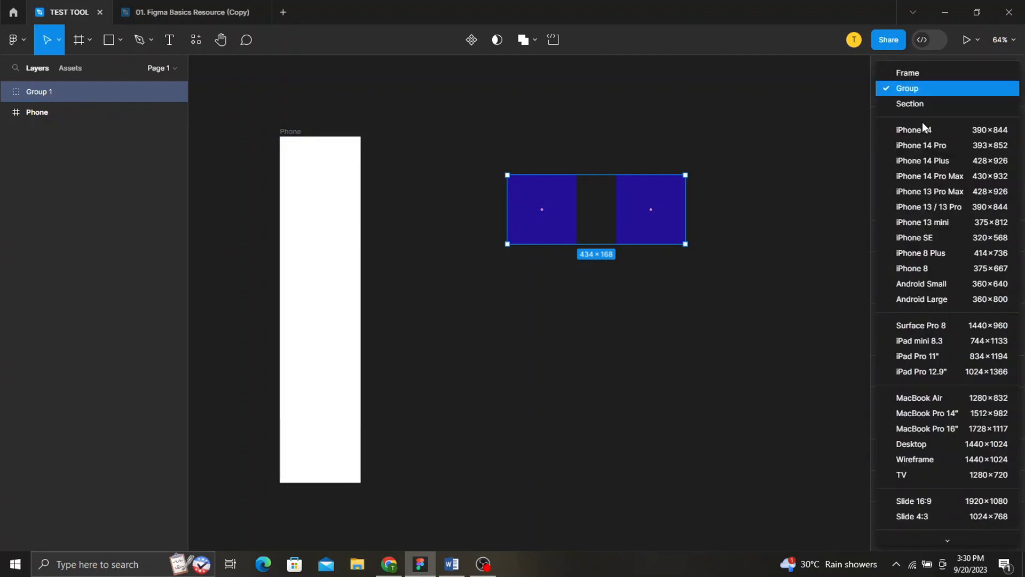
click(927, 72)
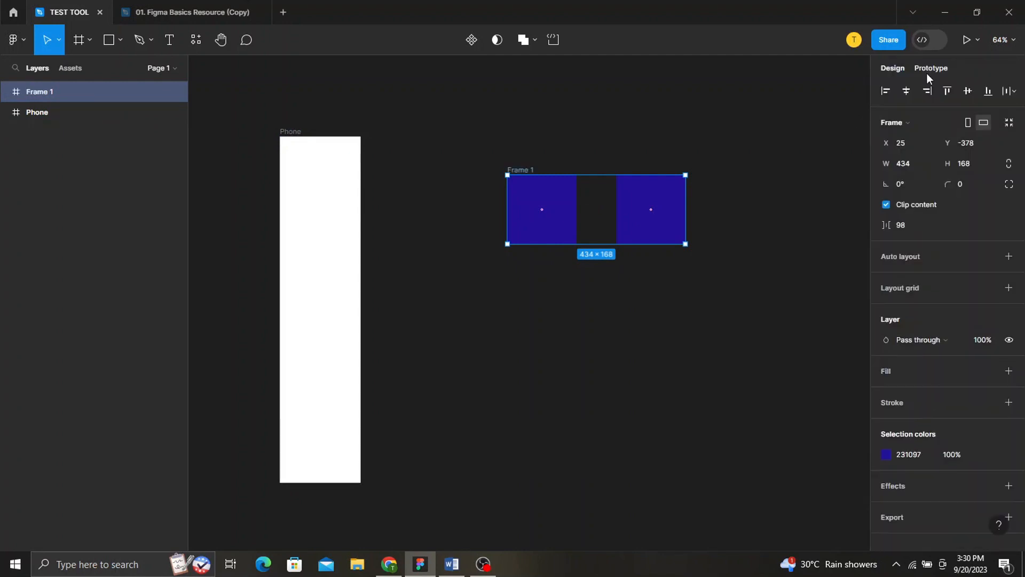
click(923, 125)
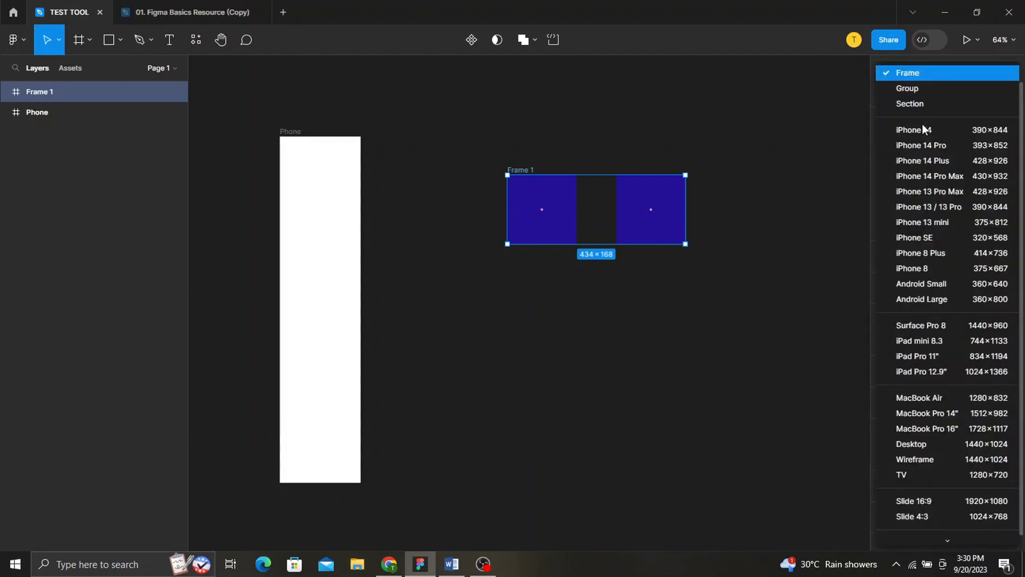
click(902, 88)
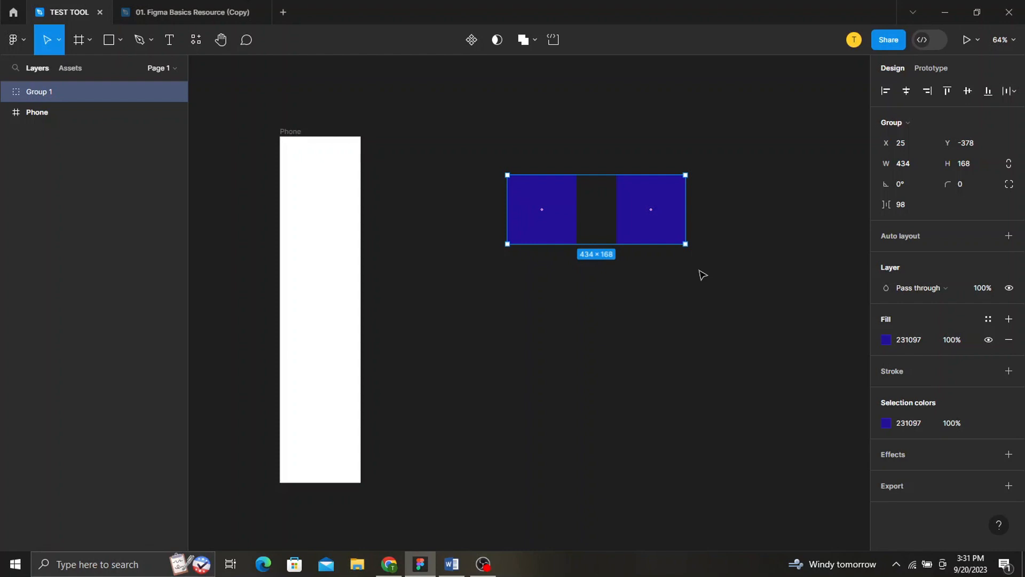
drag(683, 243, 664, 288)
key(ctrl+z)
- Convert the group of blue squares to a frame and enlarge the frame to about 505 × 201
click(913, 126)
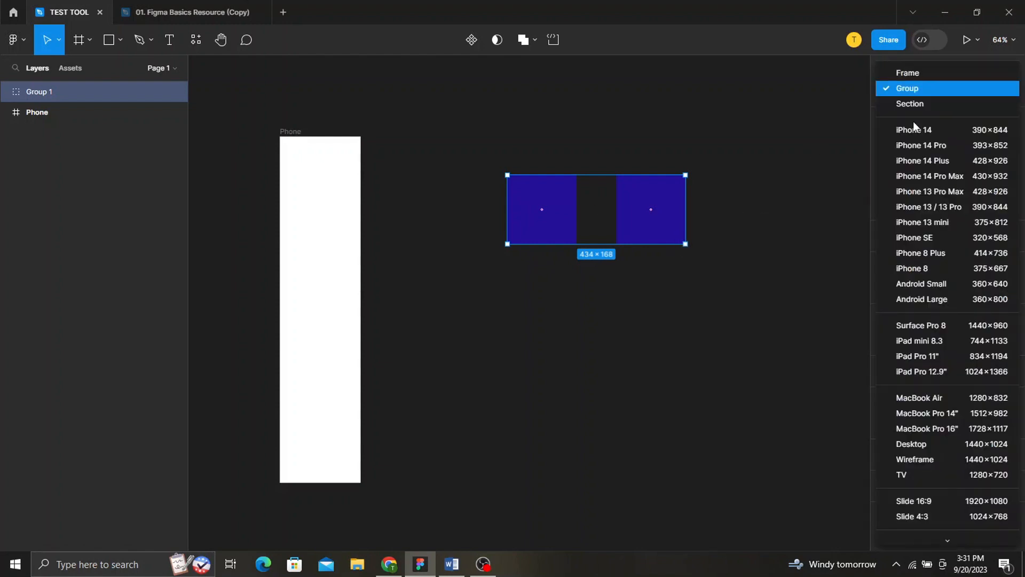
click(949, 74)
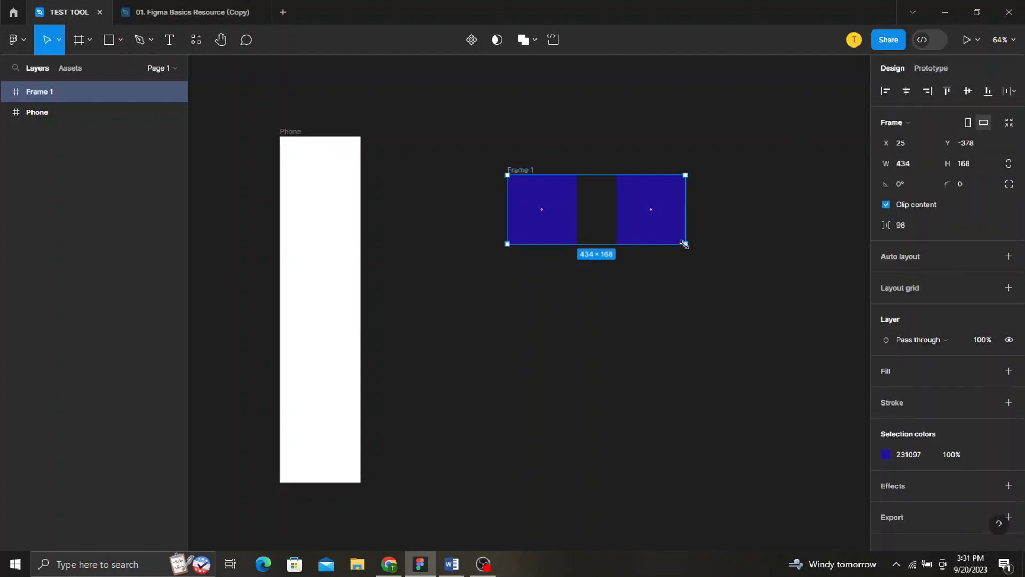
drag(685, 243, 715, 258)
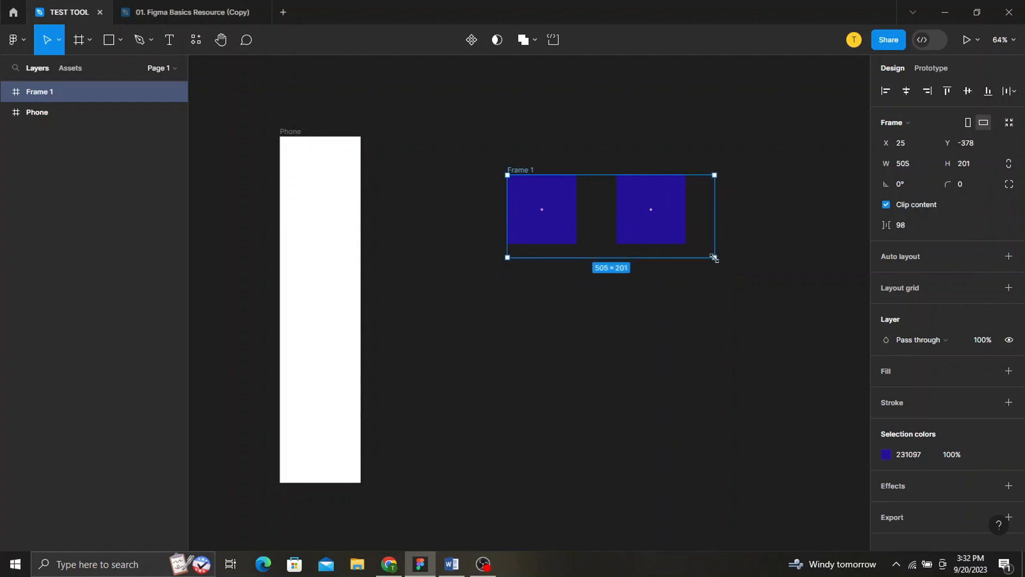
- Set Rectangle 1's constraints to Left and right and Top and bottom, and enlarge Frame 1 to about 548 × 205
click(562, 233)
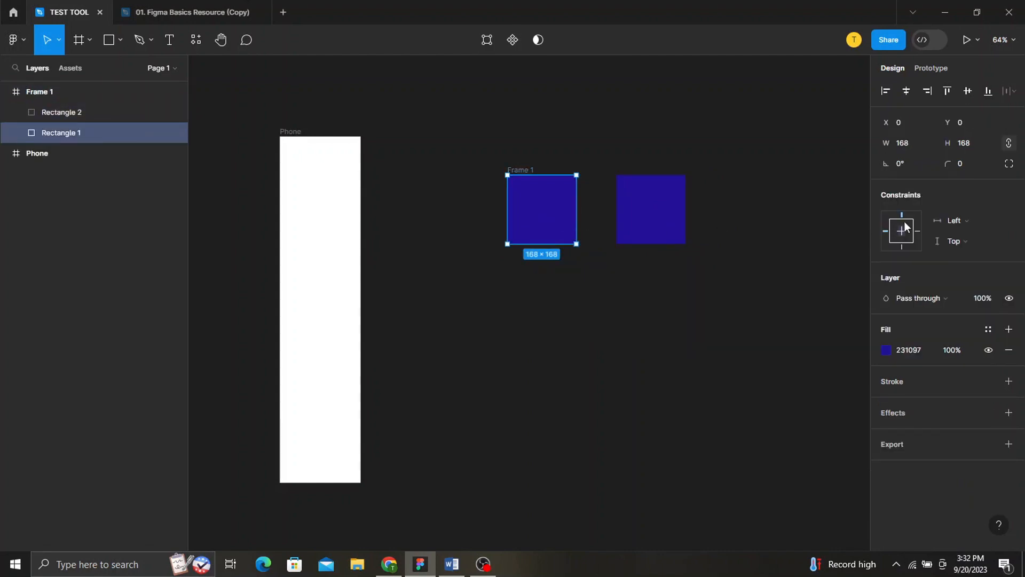
click(1011, 229)
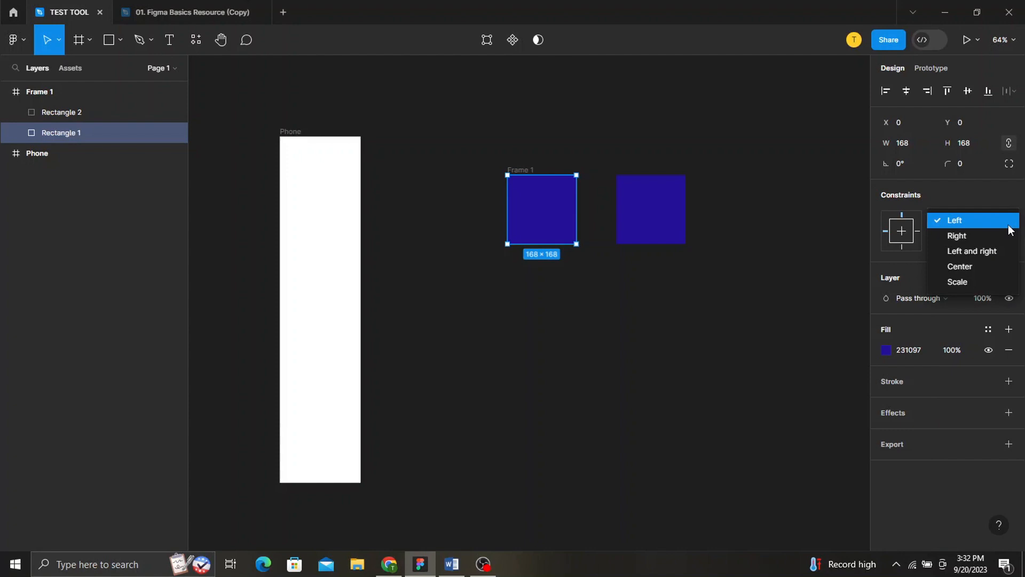
click(988, 252)
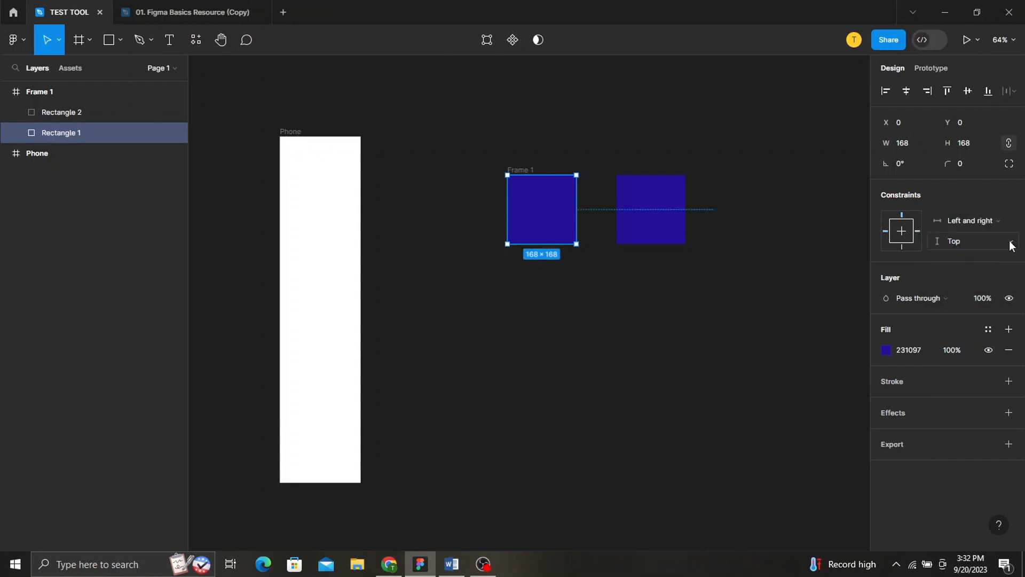
click(1008, 241)
click(991, 271)
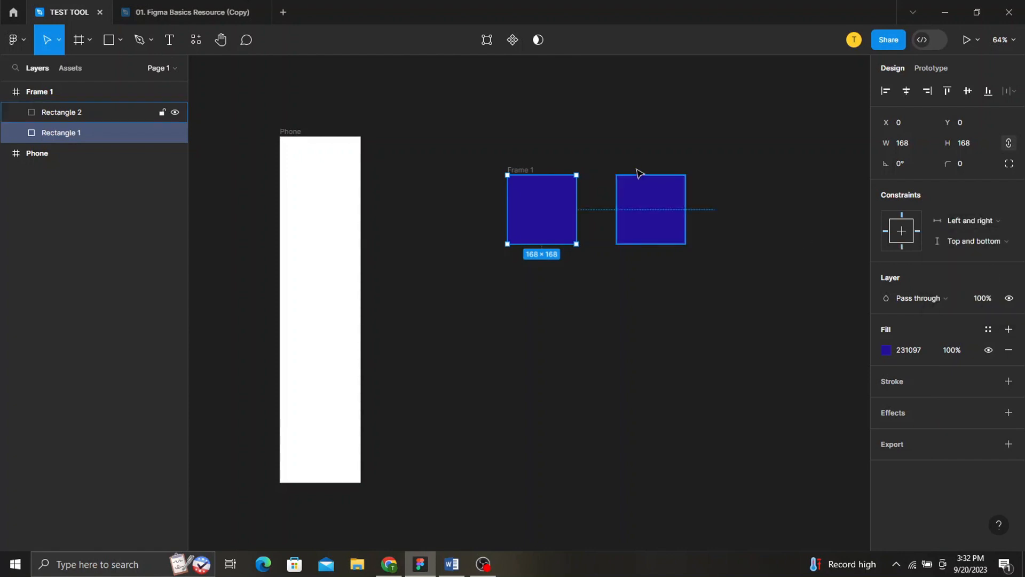
click(531, 168)
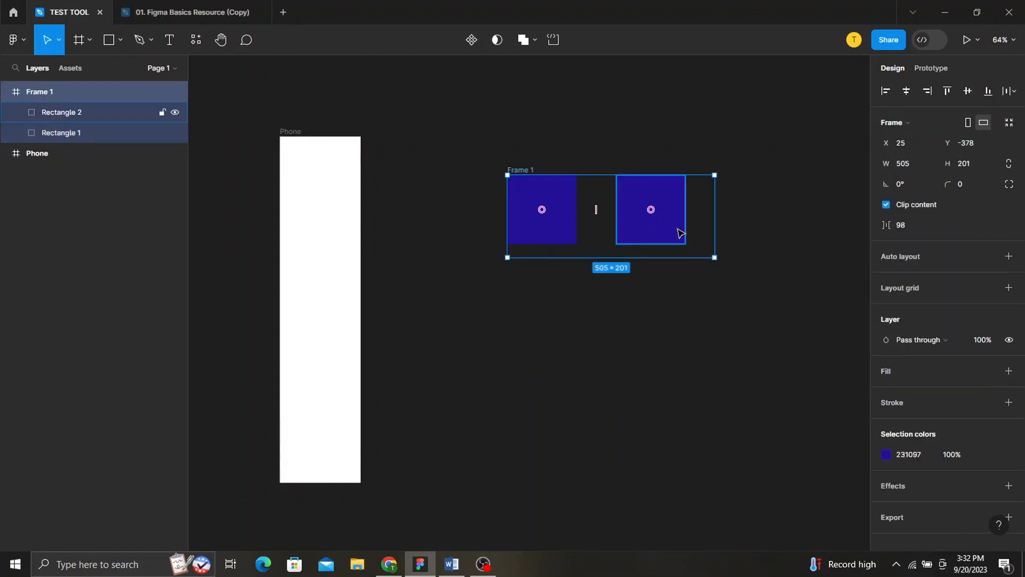
mouse_move(714, 256)
mouse_down()
mouse_move(676, 242)
mouse_move(608, 256)
mouse_move(735, 256)
mouse_move(618, 275)
mouse_move(745, 267)
mouse_move(714, 268)
mouse_move(716, 254)
mouse_move(761, 265)
mouse_move(667, 272)
mouse_move(750, 273)
mouse_move(732, 259)
mouse_up()
- Change the fill of Rectangle 2 to bright red D01A1A and clear the selection
click(660, 243)
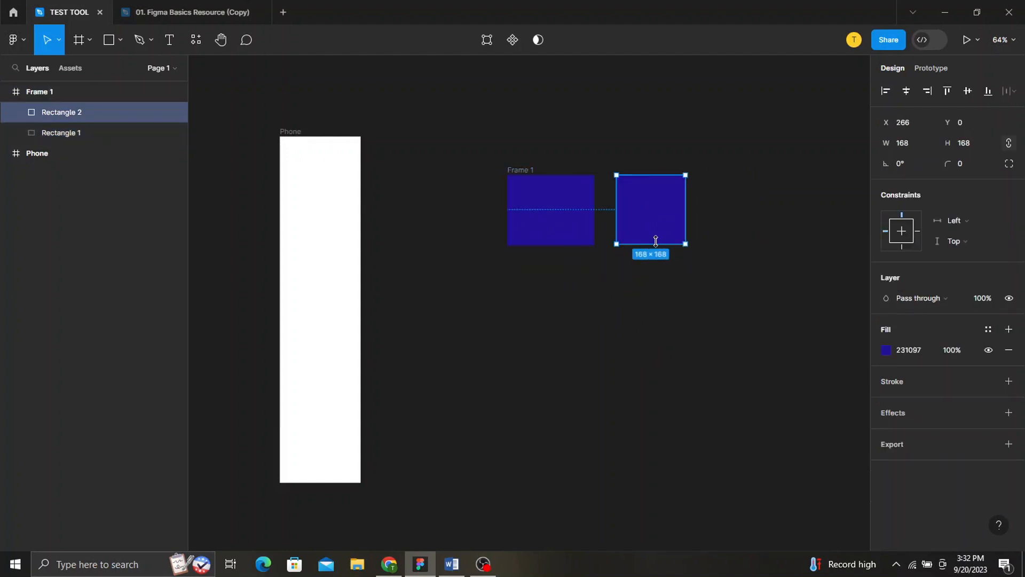
click(886, 351)
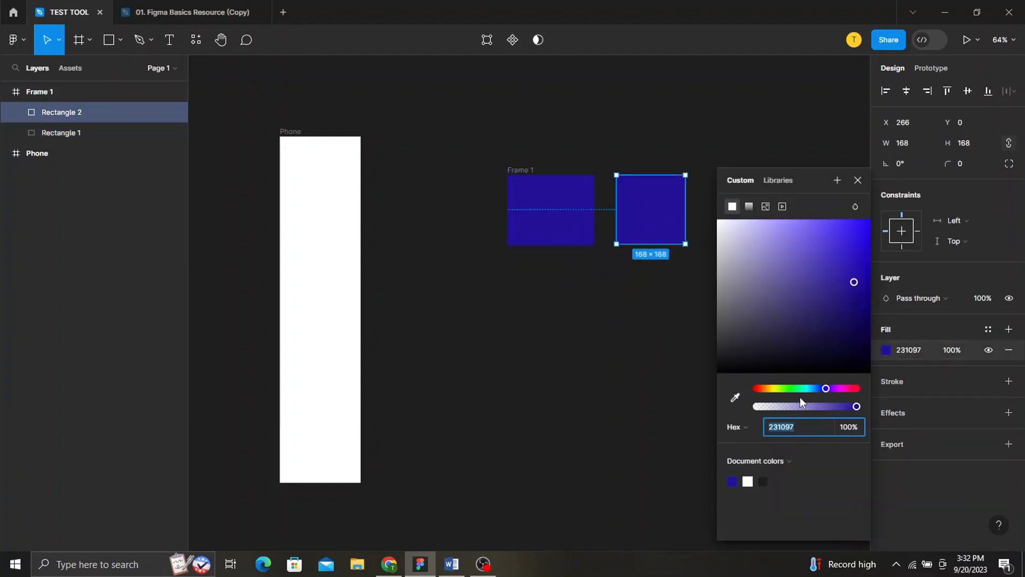
click(756, 388)
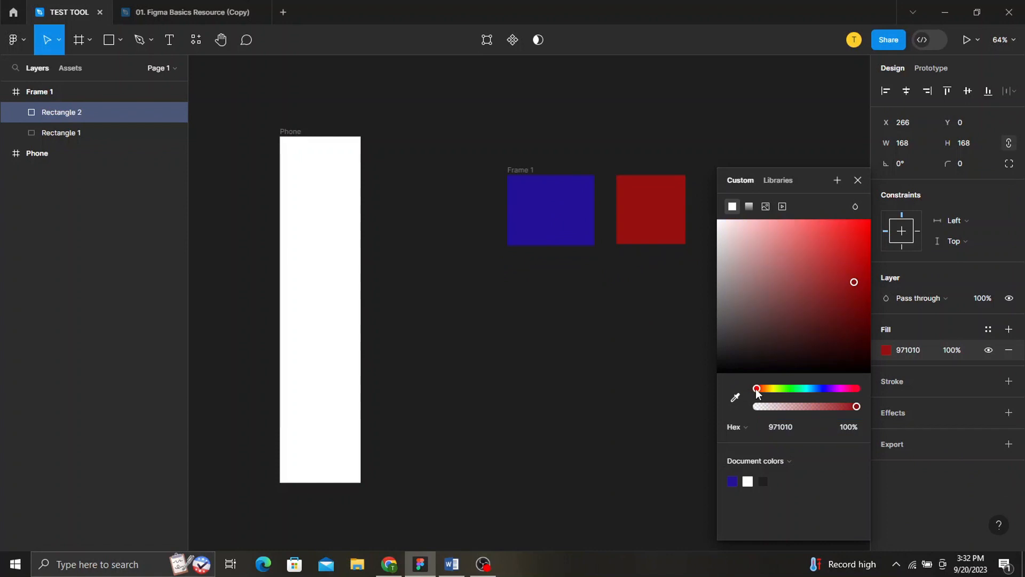
click(851, 251)
click(656, 309)
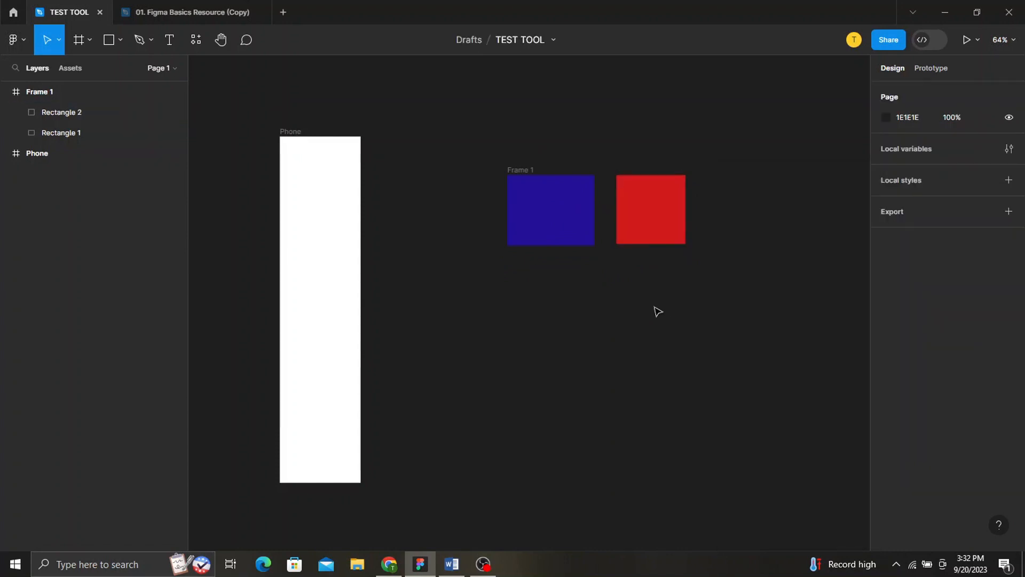
- Enlarge Frame 1 to about 552 × 219 and check the red square's constraints
click(528, 170)
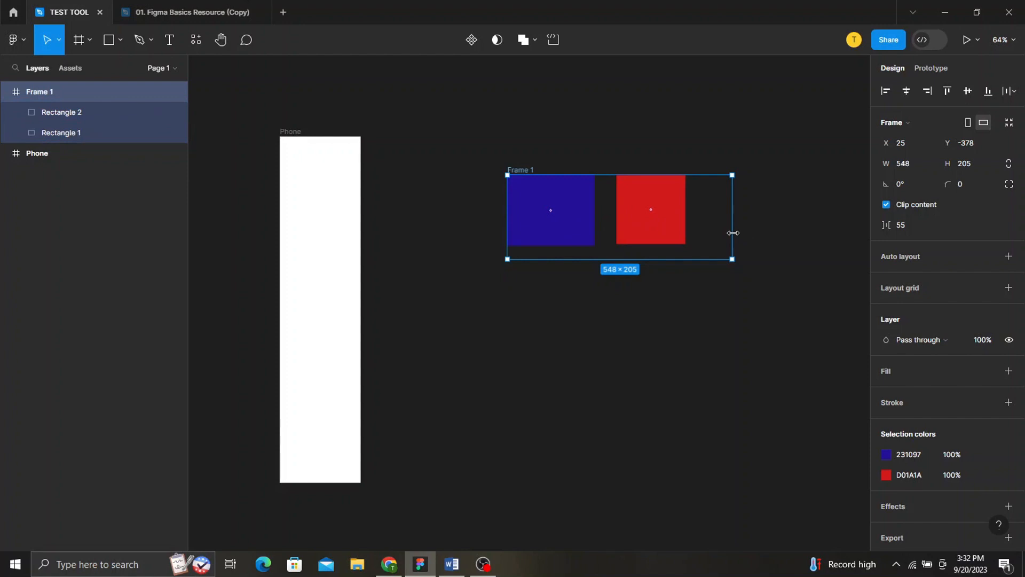
drag(734, 233, 734, 265)
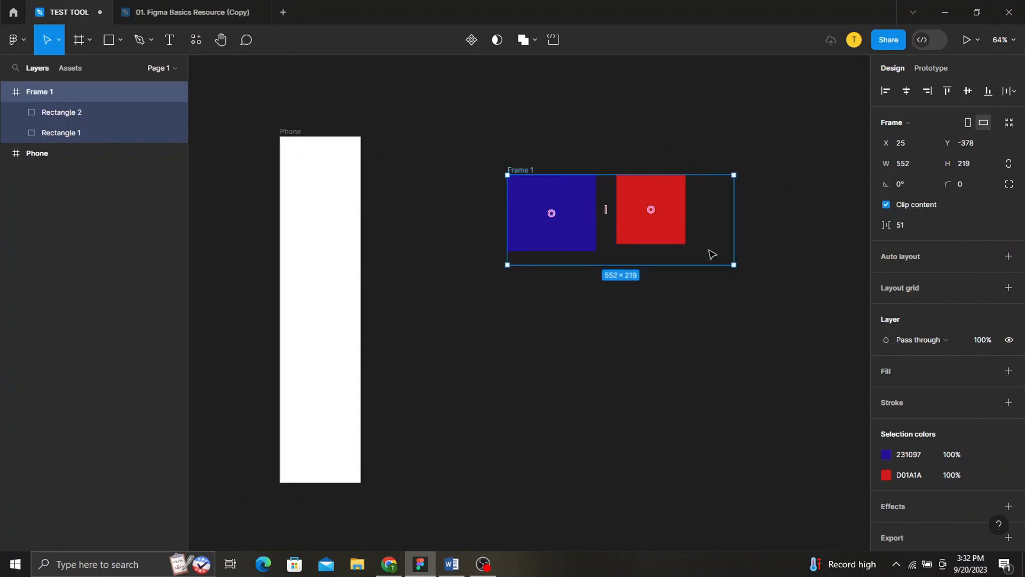
click(680, 234)
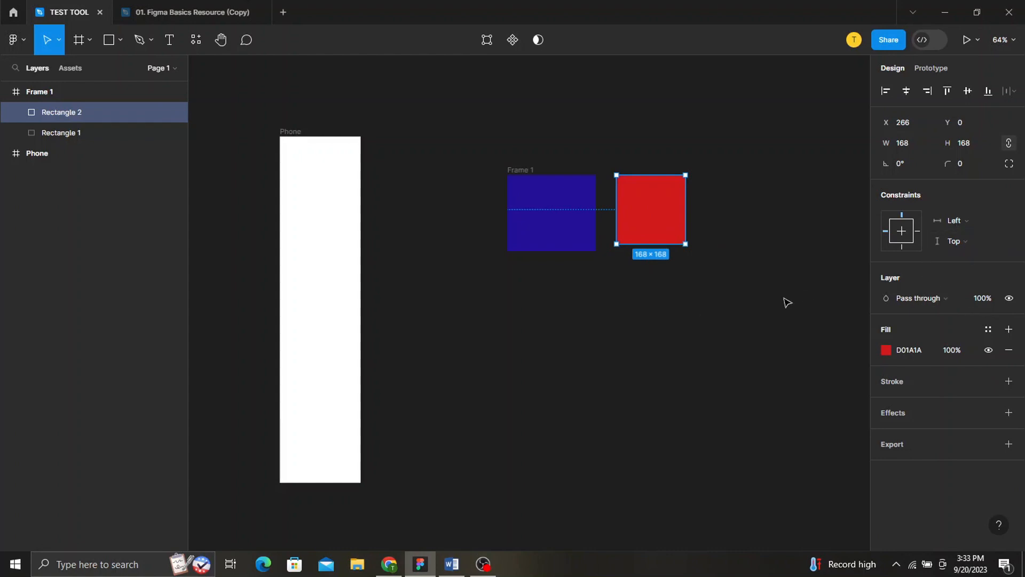
- Try widening Frame 1 to about 588 × 219 from its left edge and undo the resize
click(519, 172)
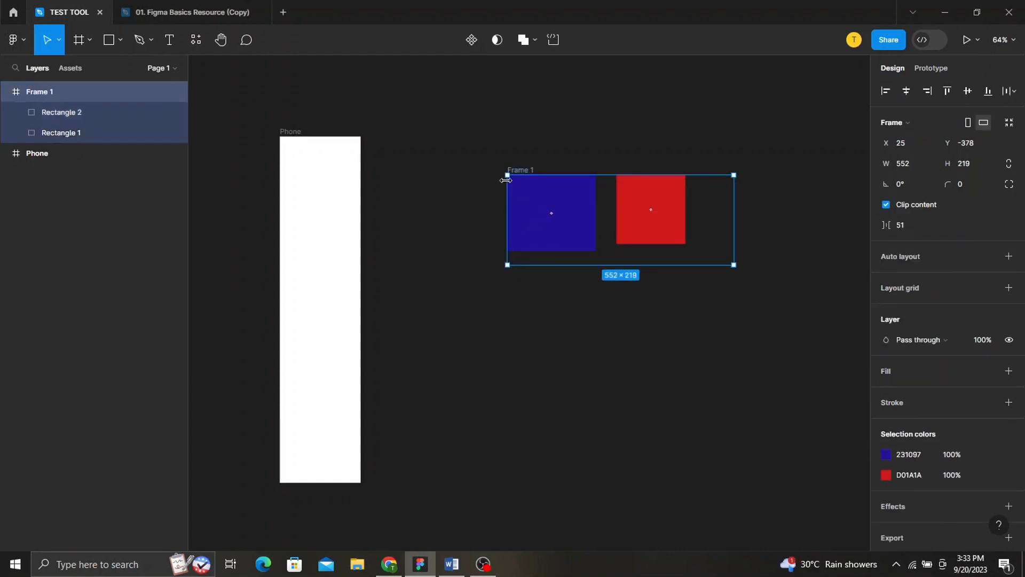
mouse_move(504, 172)
mouse_down()
mouse_move(541, 171)
mouse_move(489, 172)
mouse_move(550, 171)
mouse_move(515, 171)
mouse_move(505, 187)
mouse_move(514, 141)
mouse_move(521, 184)
mouse_move(492, 172)
mouse_up()
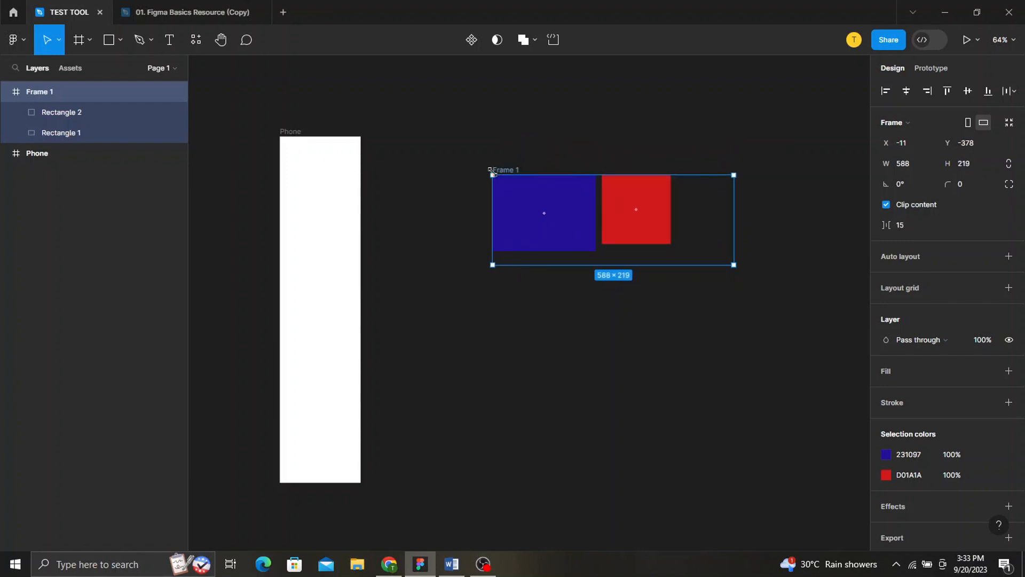
key(ctrl+z)
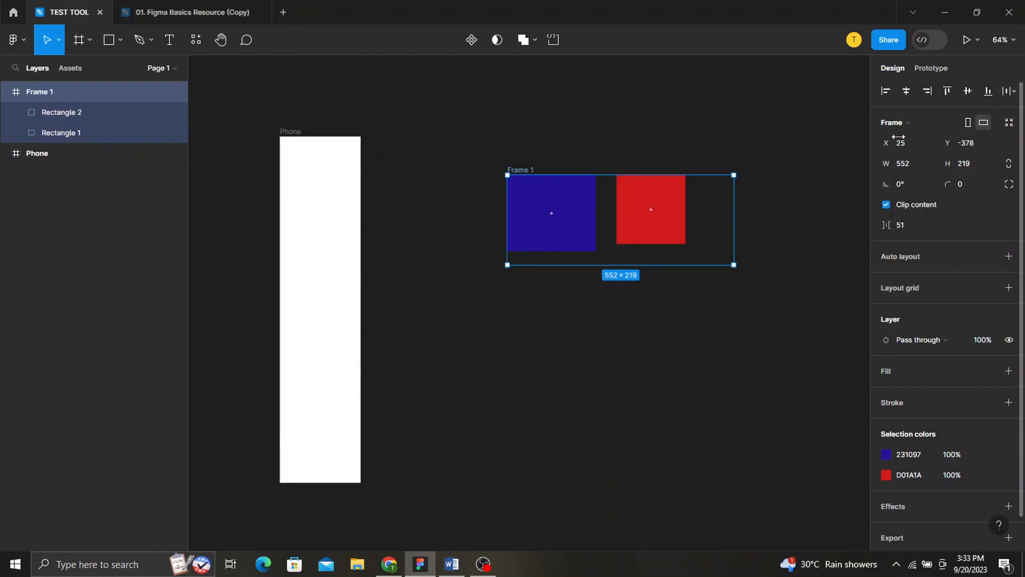
- Convert Frame 1 to a group, ungroup it into separate rectangles and clear the selection
click(943, 124)
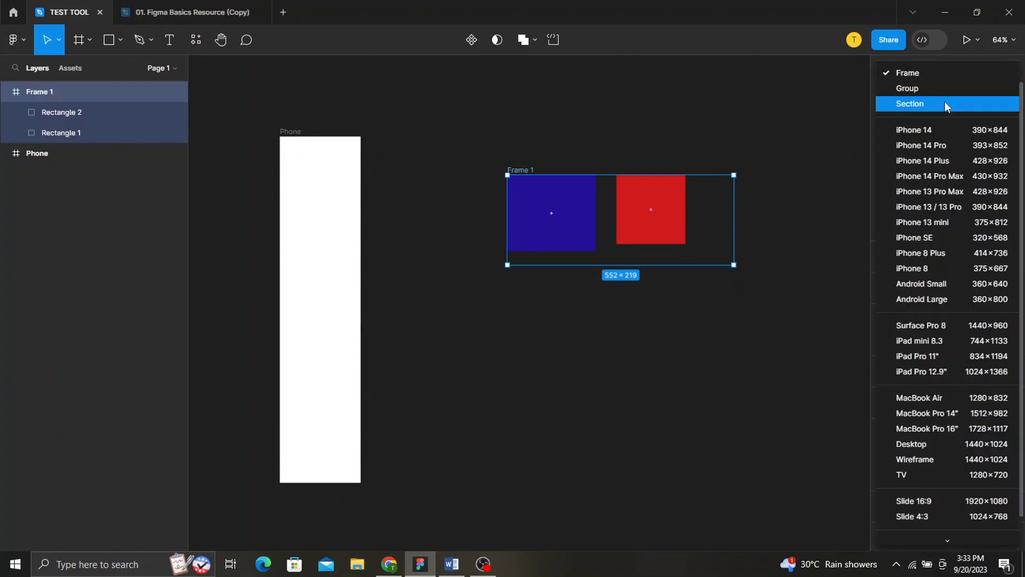
click(934, 91)
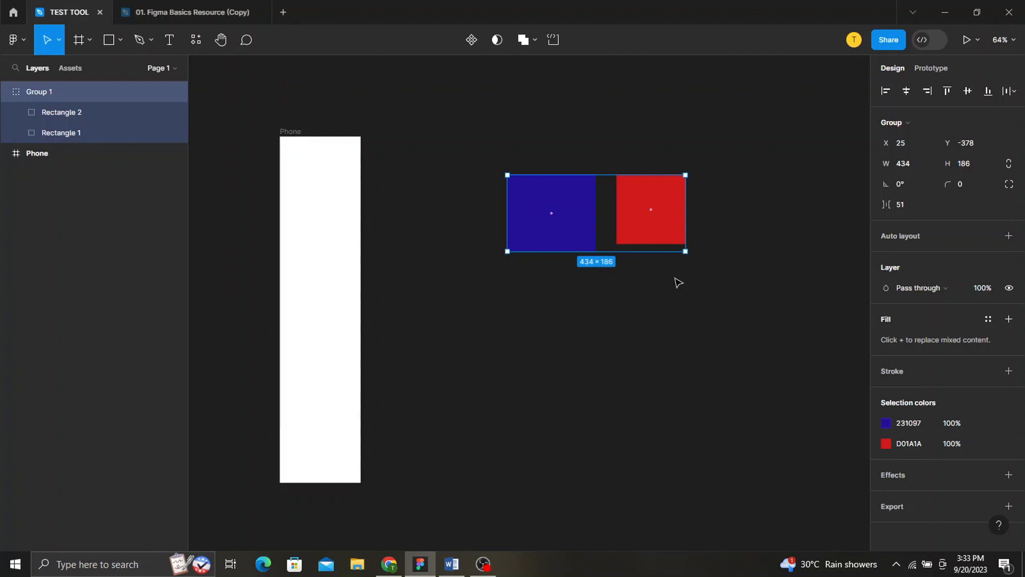
key(ctrl+shift+g)
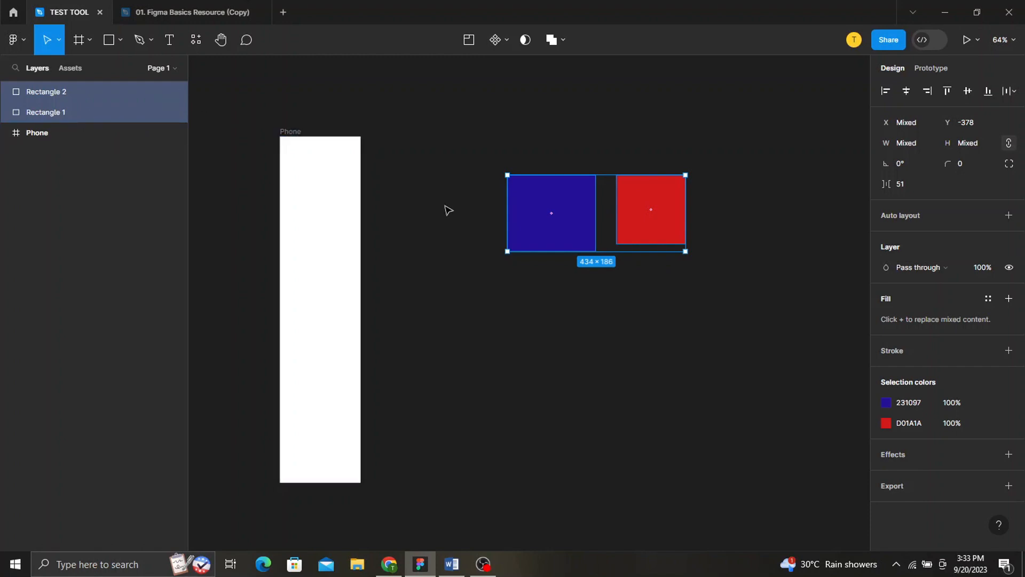
click(569, 294)
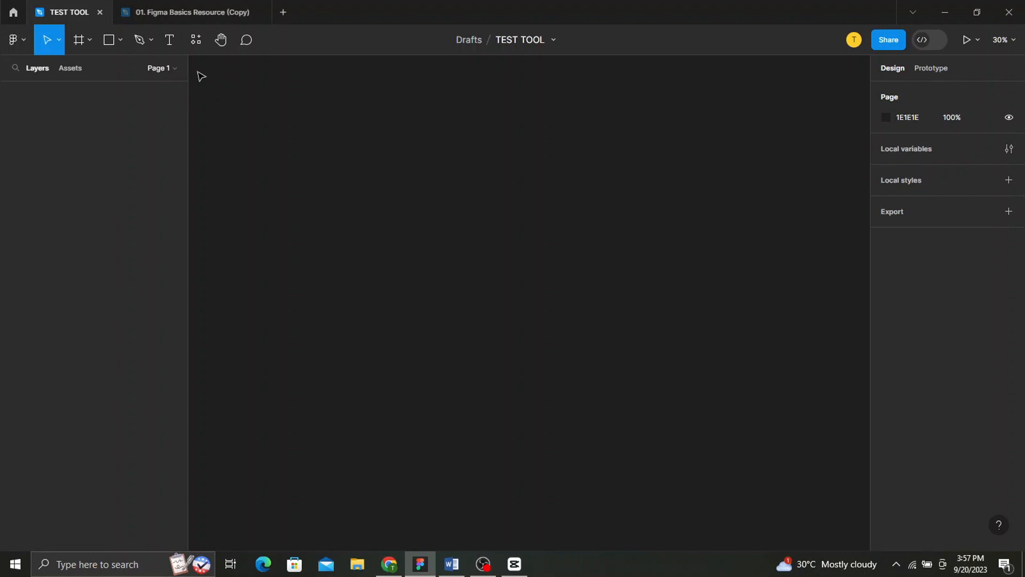
- Draw a rectangle about 430 × 266 in the upper left of the empty canvas
click(118, 43)
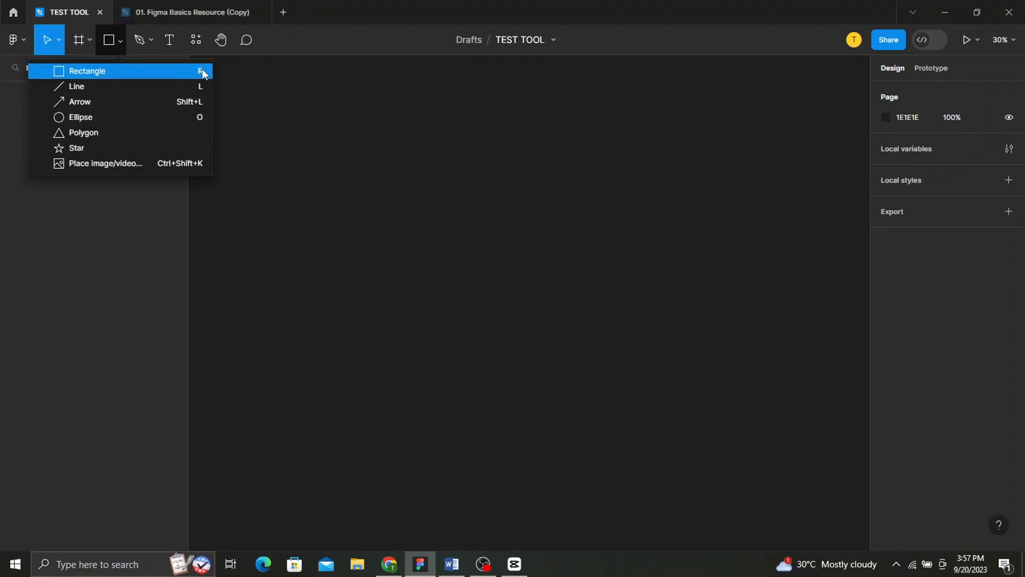
click(159, 73)
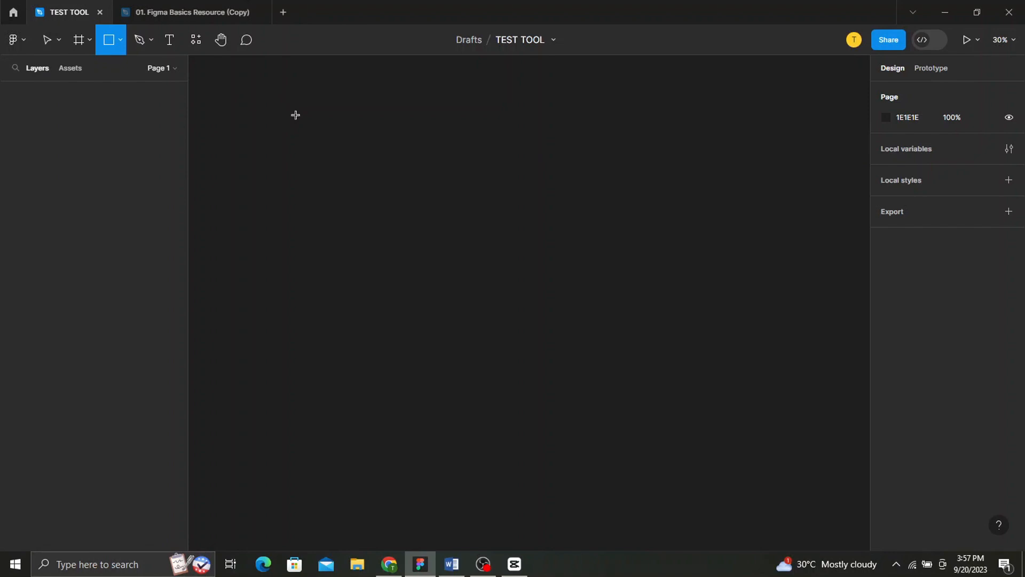
mouse_move(296, 115)
mouse_down()
mouse_move(342, 163)
mouse_move(412, 162)
mouse_move(408, 183)
mouse_move(383, 140)
mouse_move(423, 145)
mouse_move(383, 183)
mouse_move(347, 181)
mouse_move(418, 132)
mouse_move(424, 166)
mouse_move(393, 199)
mouse_move(371, 173)
mouse_move(396, 129)
mouse_move(415, 146)
mouse_move(380, 166)
mouse_up()
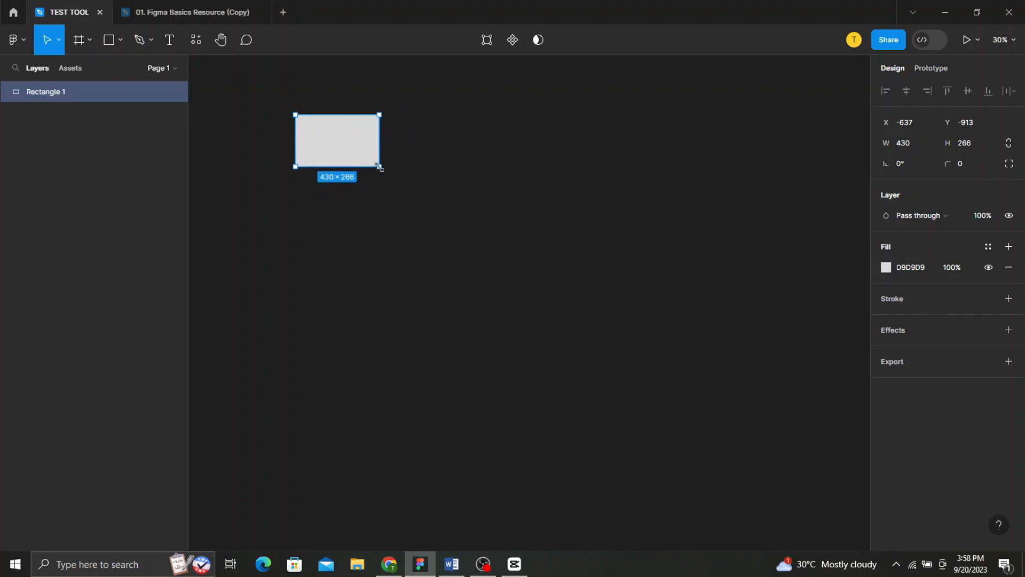
click(411, 213)
- Draw a horizontal line about 594 long below and right of the rectangle, and a vertical line about 378 long near its right end
key(l)
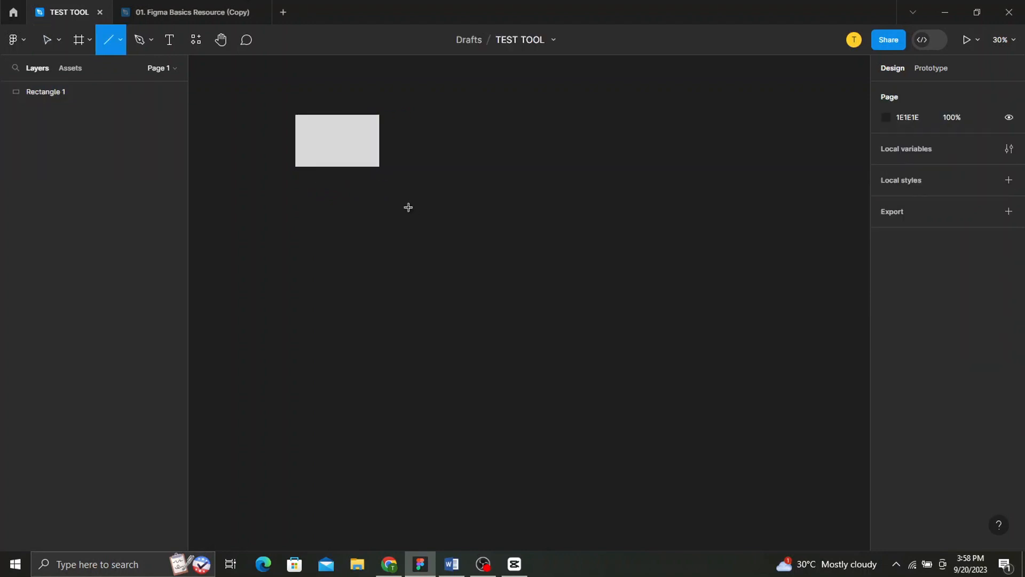
drag(408, 207, 525, 215)
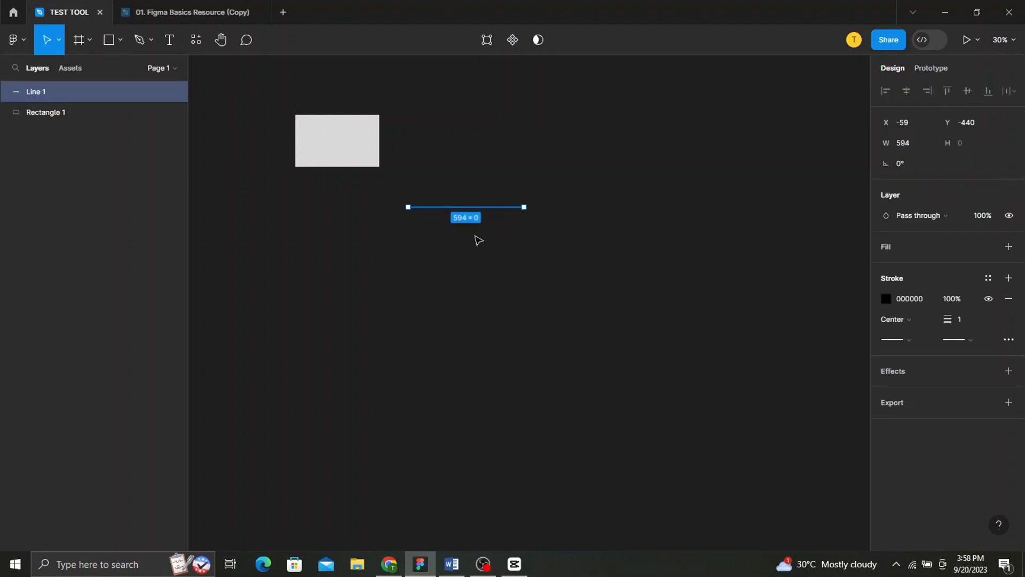
click(585, 87)
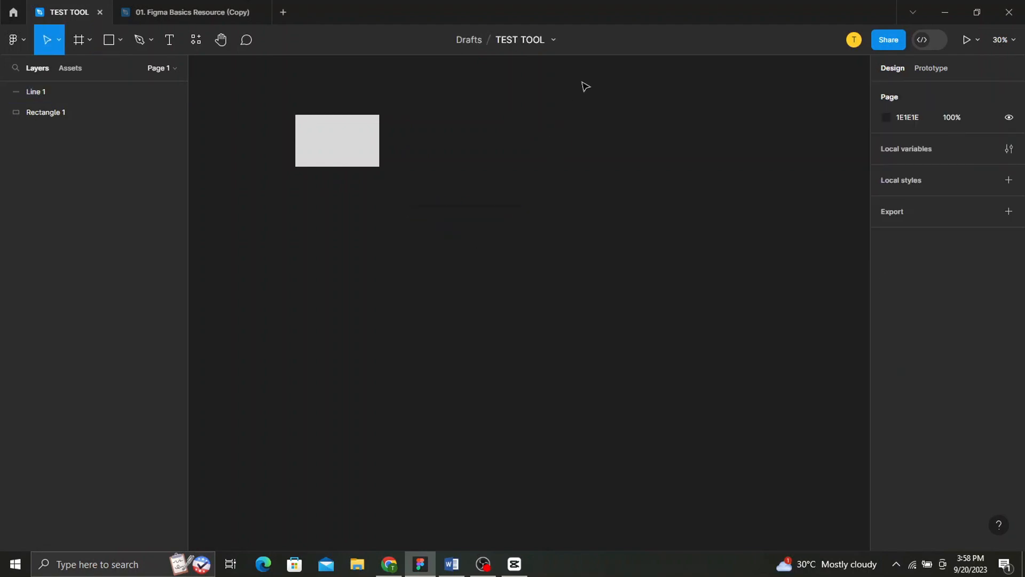
drag(585, 87, 586, 165)
drag(584, 104, 590, 165)
key(l)
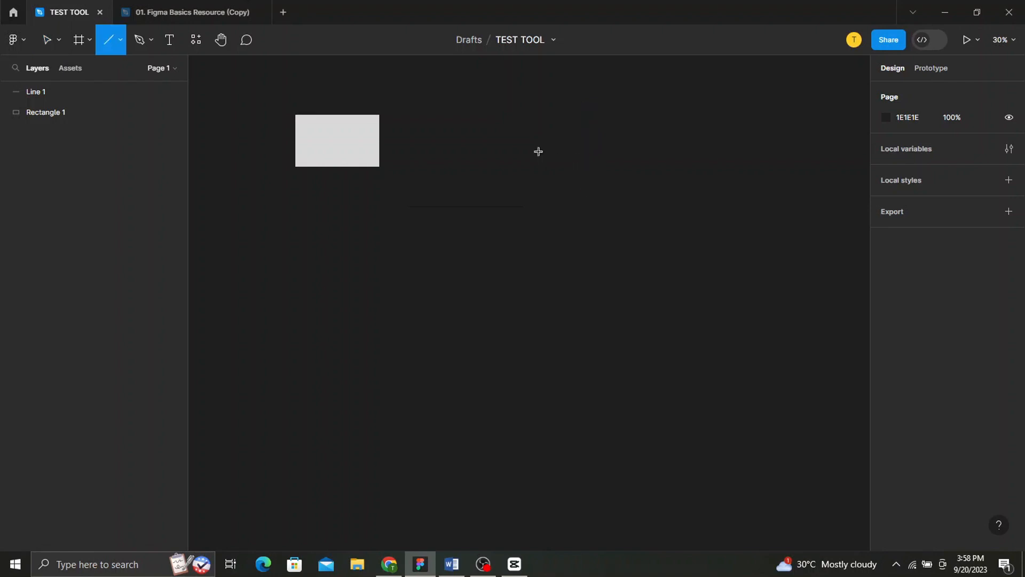
drag(546, 124, 545, 197)
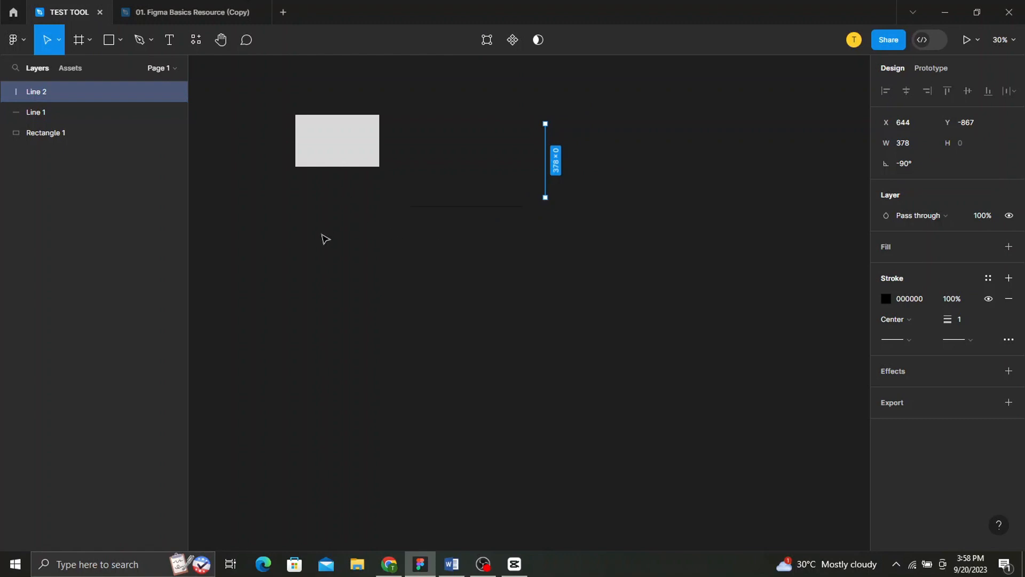
- Draw a square about 358 × 358 below the rectangle
click(111, 46)
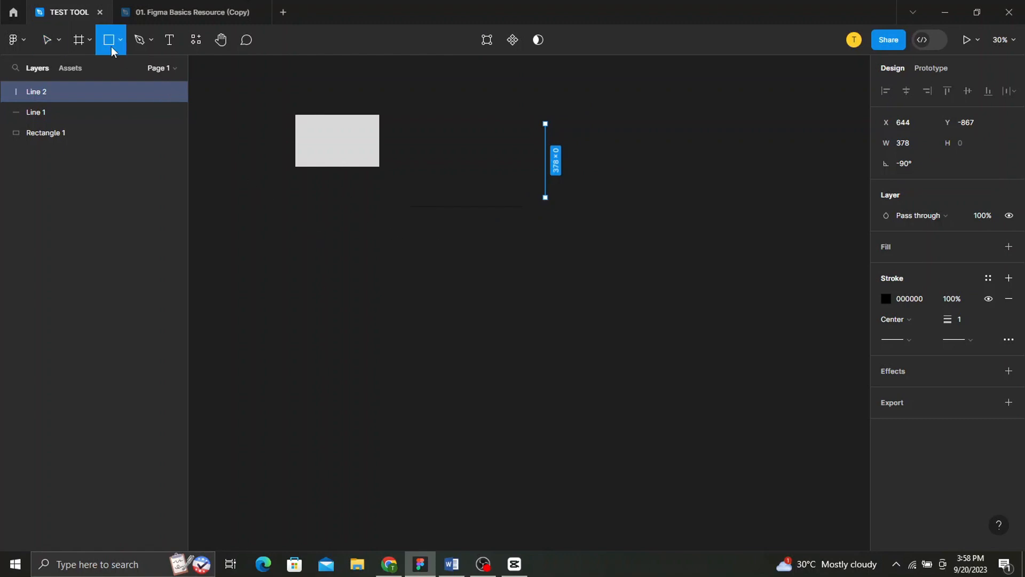
drag(321, 240, 392, 309)
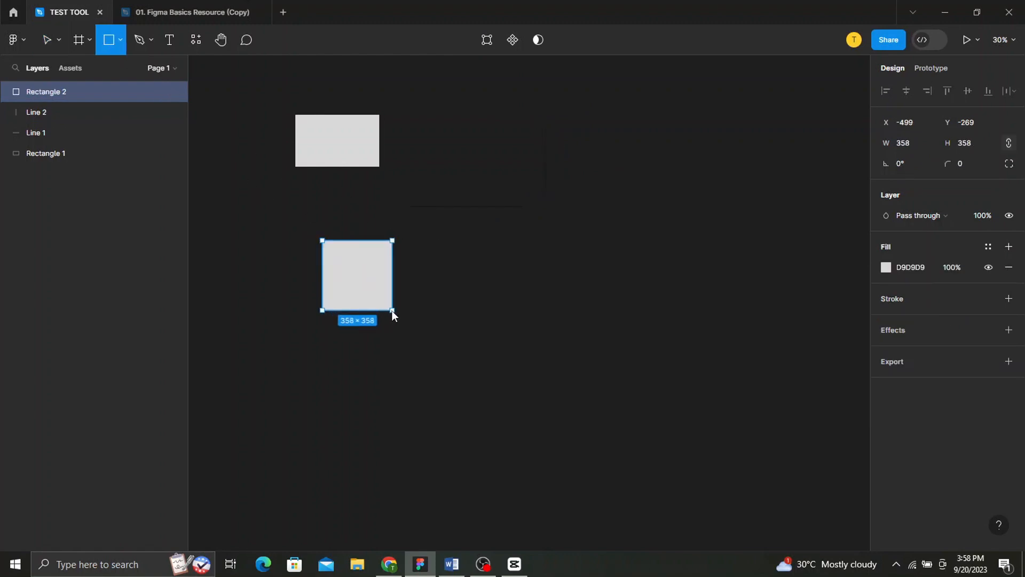
click(492, 207)
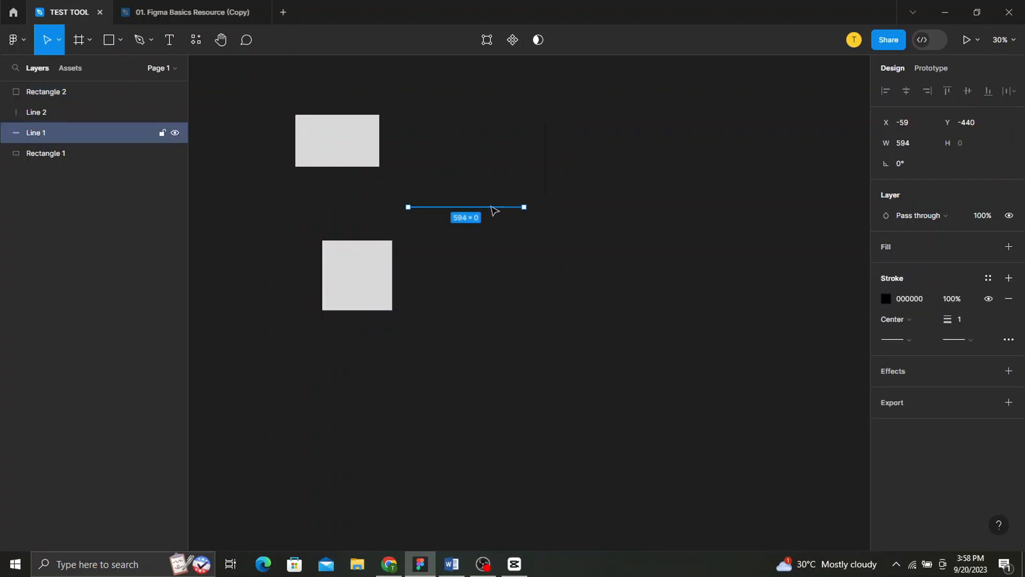
click(384, 266)
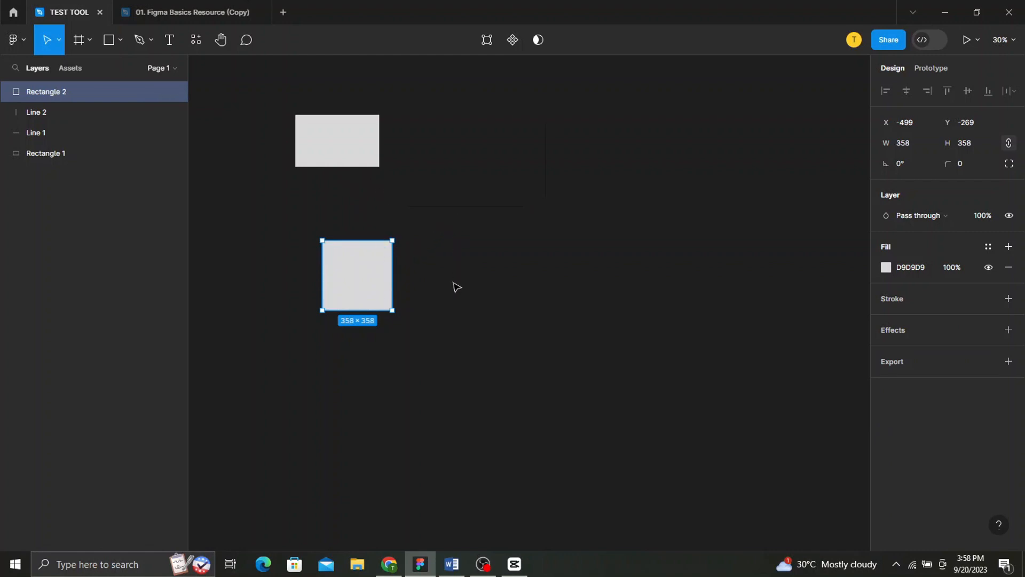
- Draw a horizontal line about 647 long to the right of the square
key(Escape)
drag(454, 283, 621, 286)
key(l)
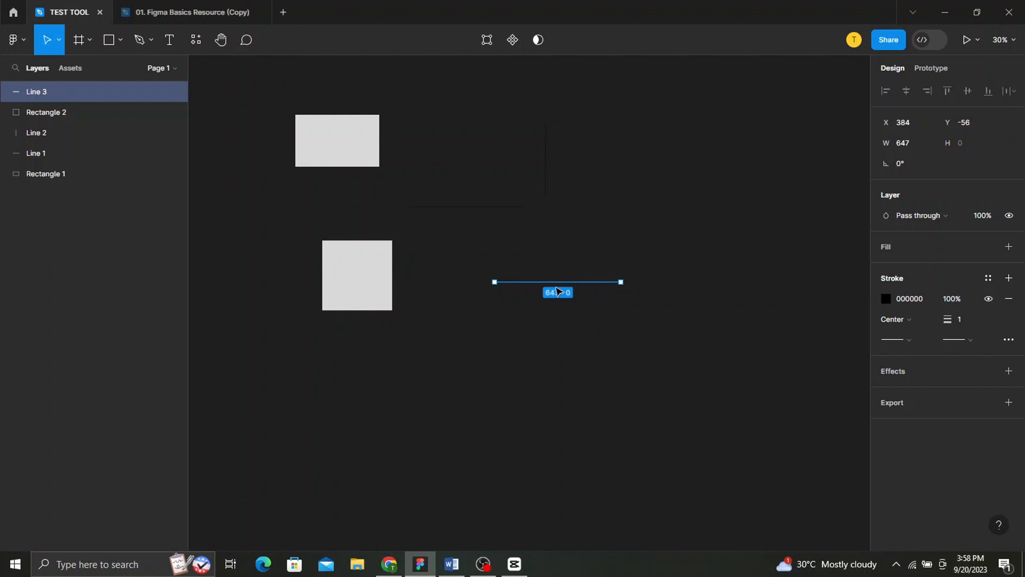
- Match the new line's stroke to the square's grey D9D9D9 and move the line closer to the square
key(i)
click(380, 267)
click(575, 318)
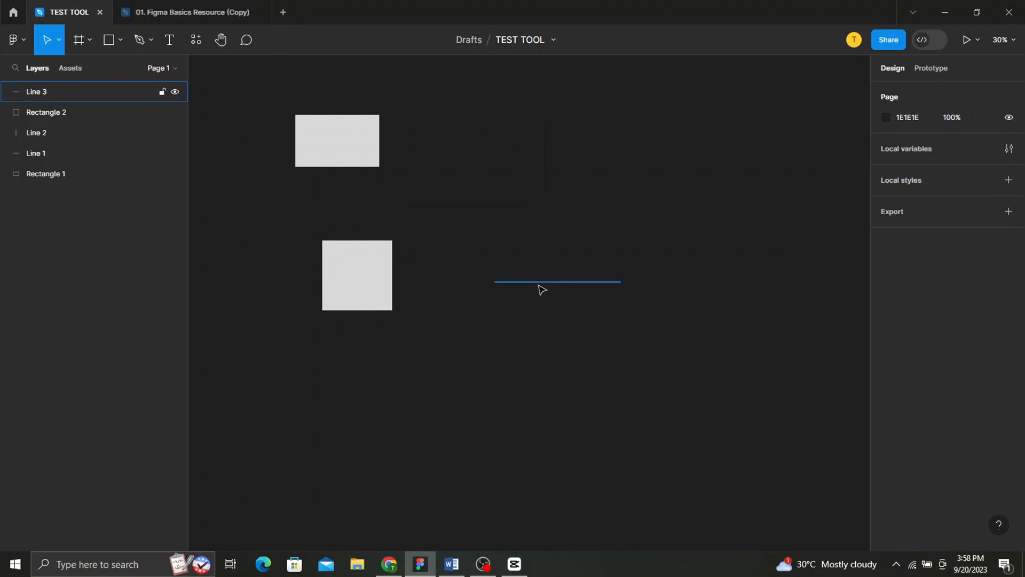
drag(542, 289, 471, 264)
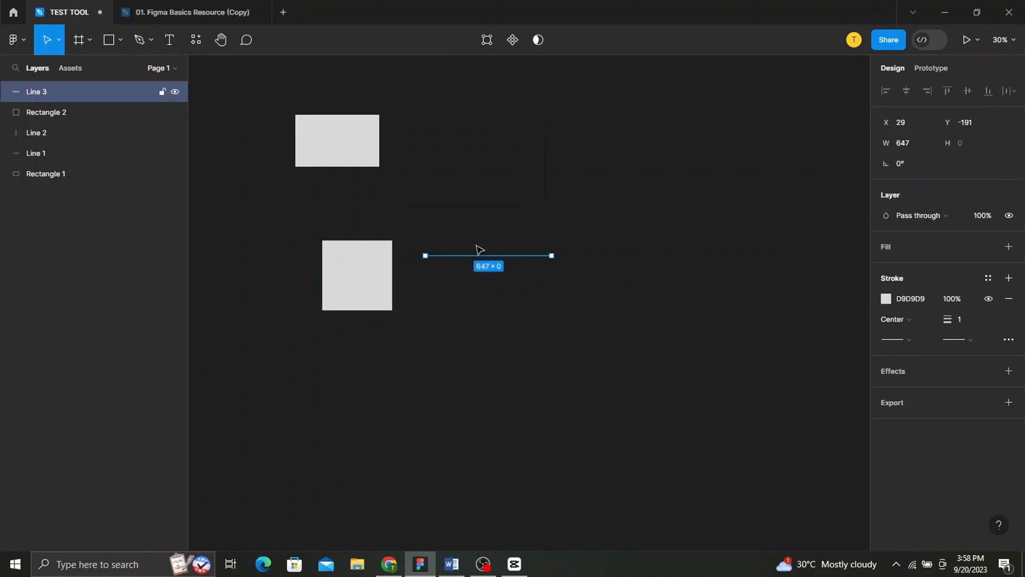
click(500, 208)
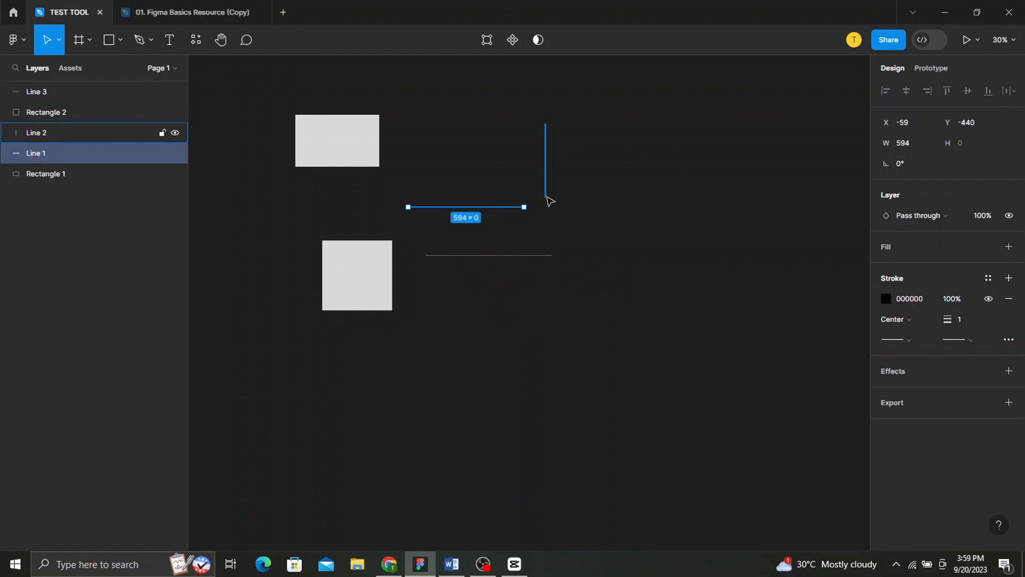
shift+click(547, 197)
click(590, 224)
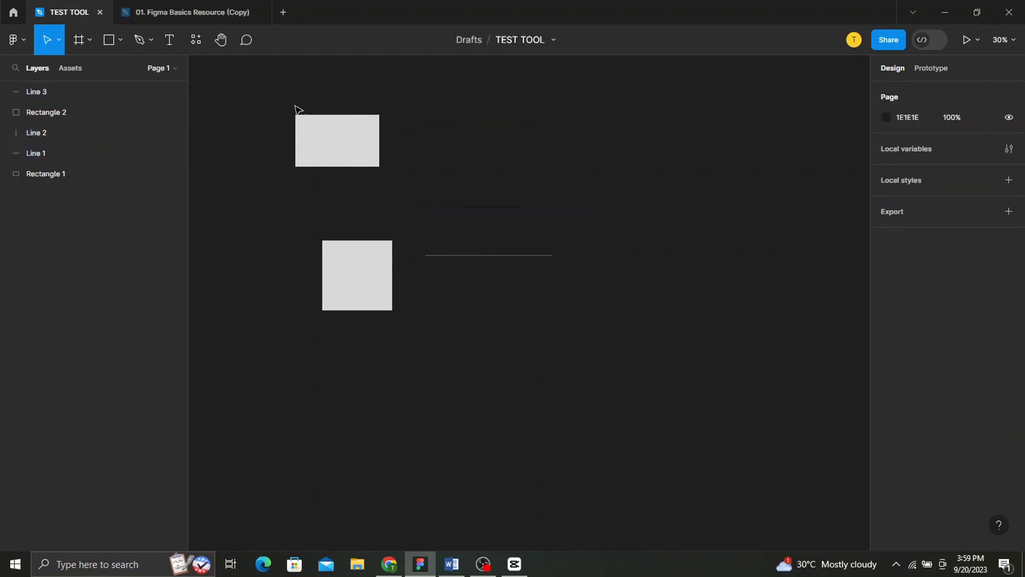
- Draw a horizontal arrow about 727 long below the lines and match its stroke to the square's grey D9D9D9
click(123, 40)
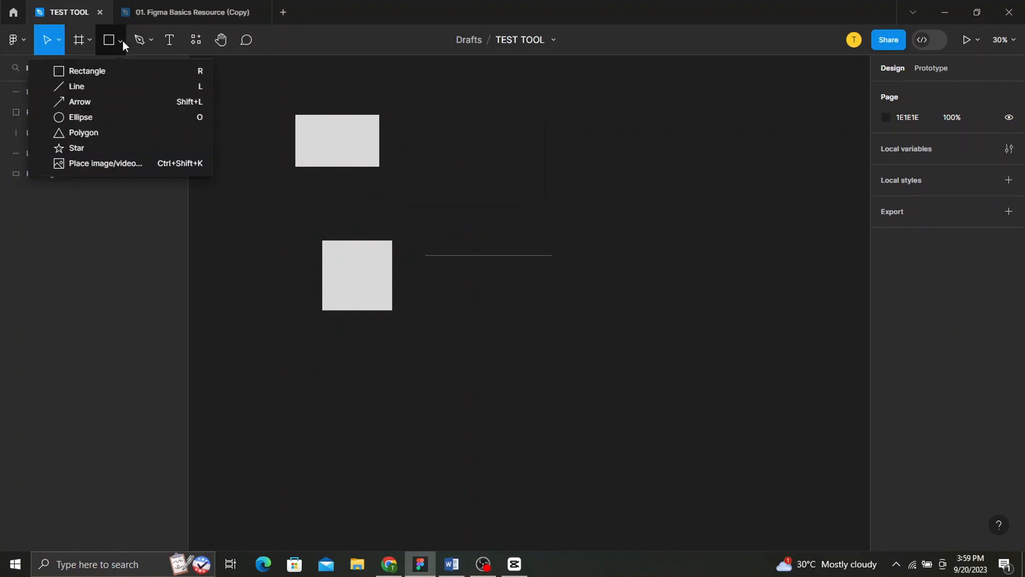
click(129, 101)
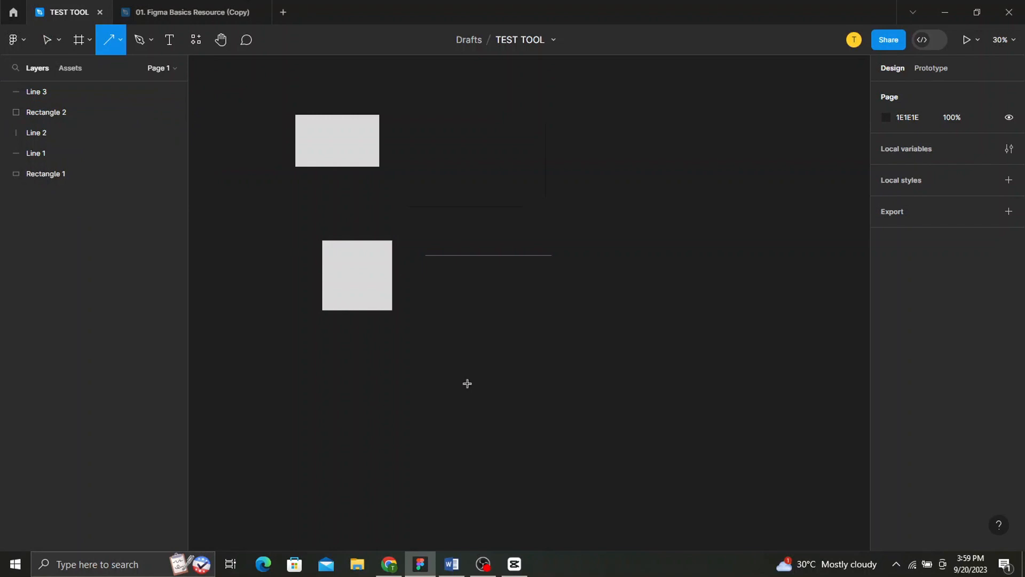
drag(467, 384, 608, 383)
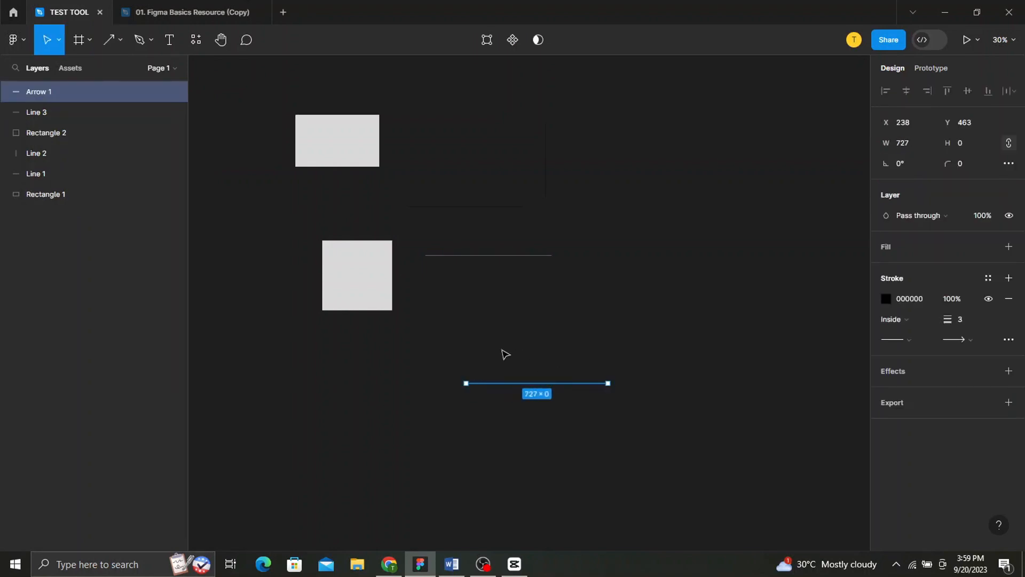
key(i)
click(354, 270)
click(706, 470)
click(571, 383)
- Style the arrow with a Circle arrow start point and a stroke weight of 16, and move it beside the square's lower edge
click(907, 343)
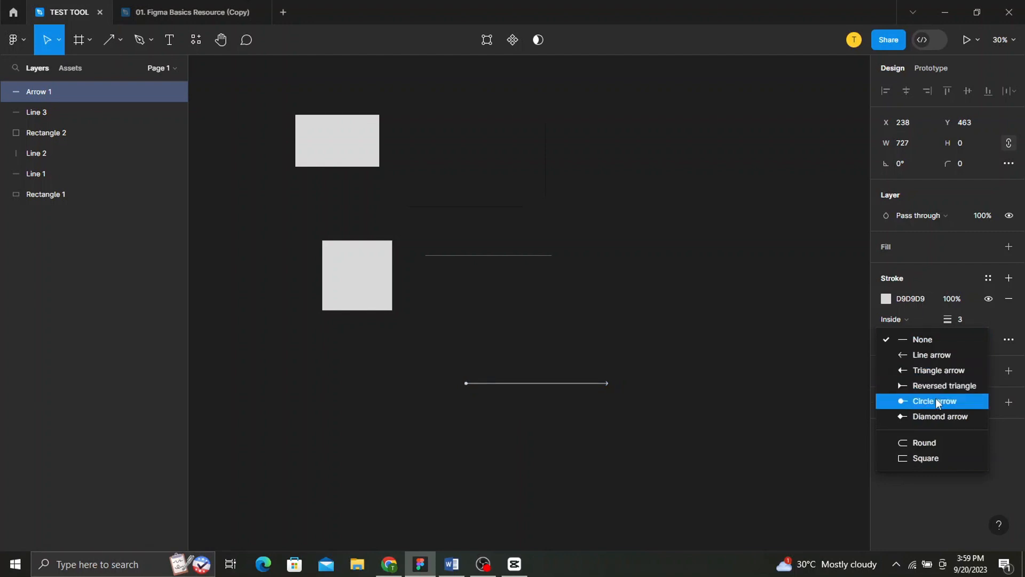
click(936, 402)
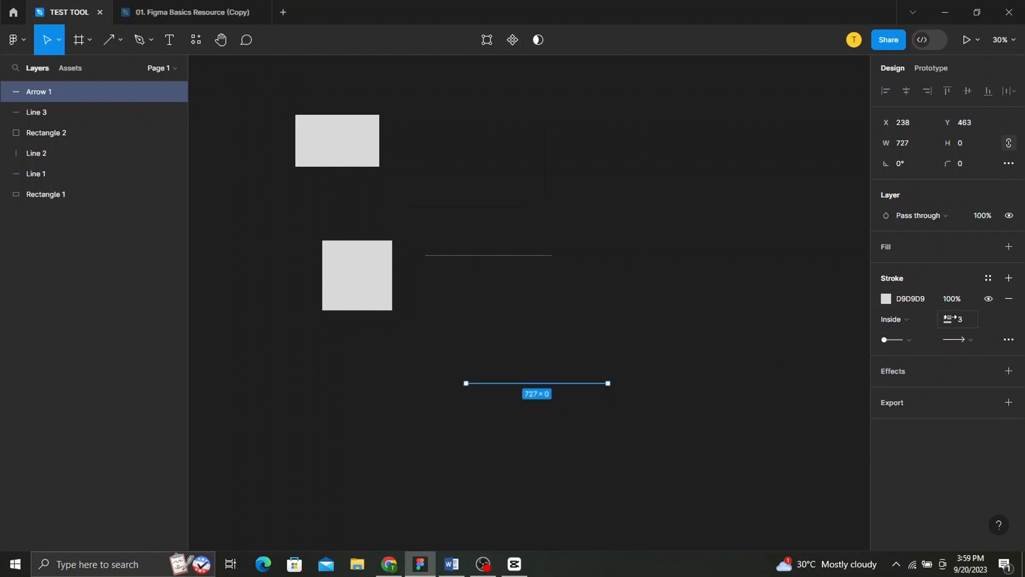
drag(950, 319, 959, 318)
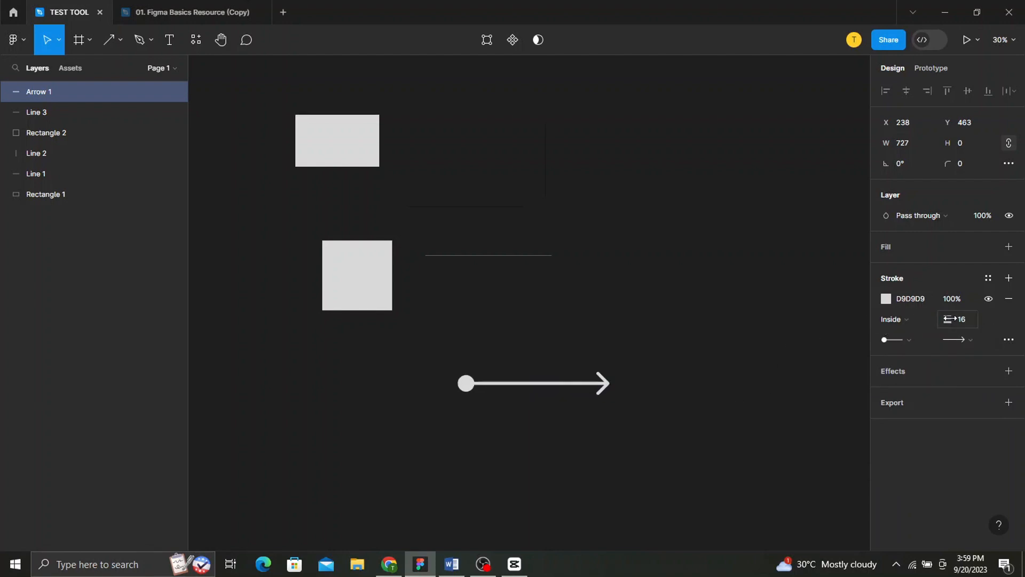
click(580, 426)
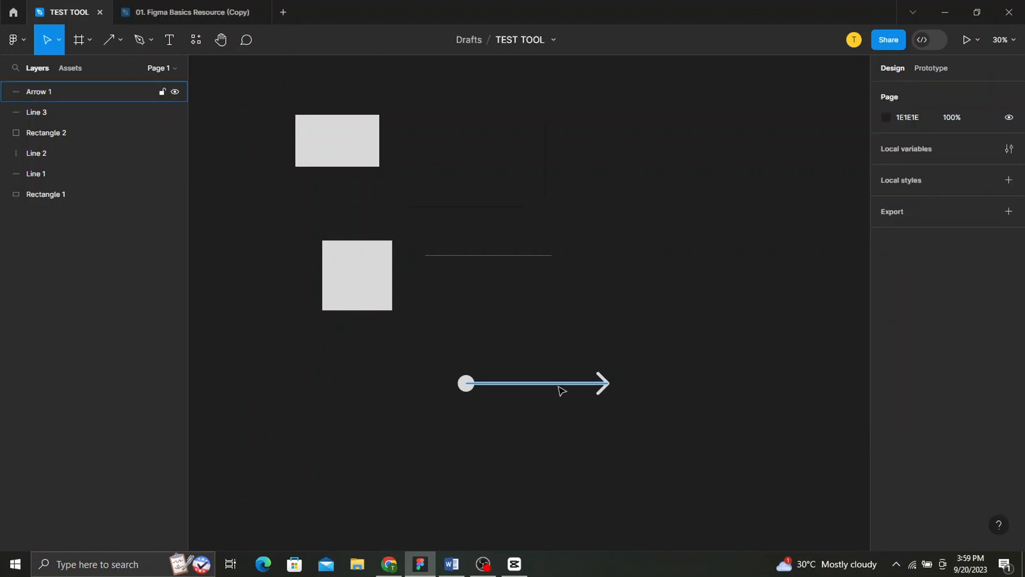
drag(559, 390, 522, 317)
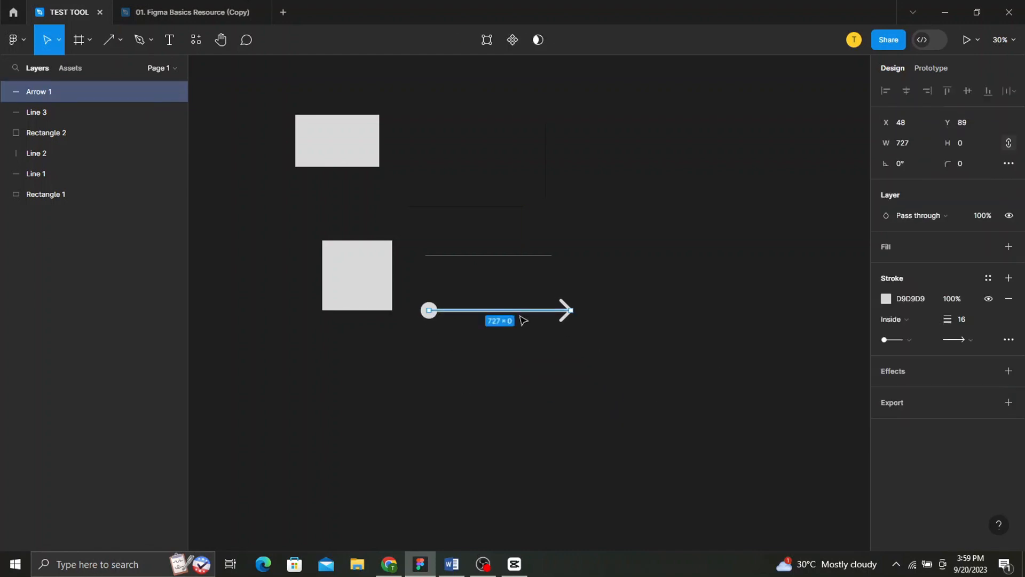
click(623, 364)
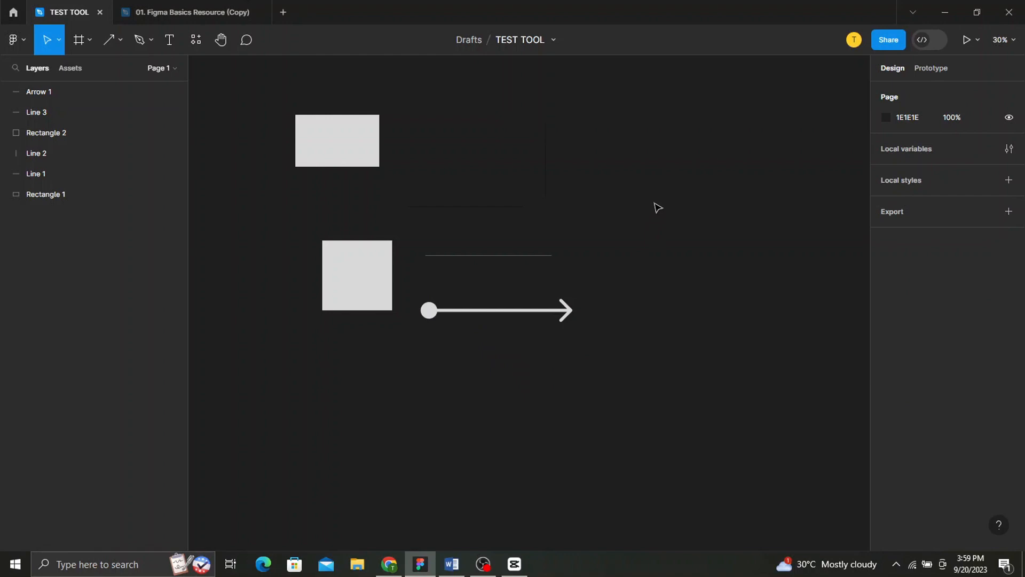
- Draw a perfect circle about 551 × 551 to the right of the lines and arrow
key(o)
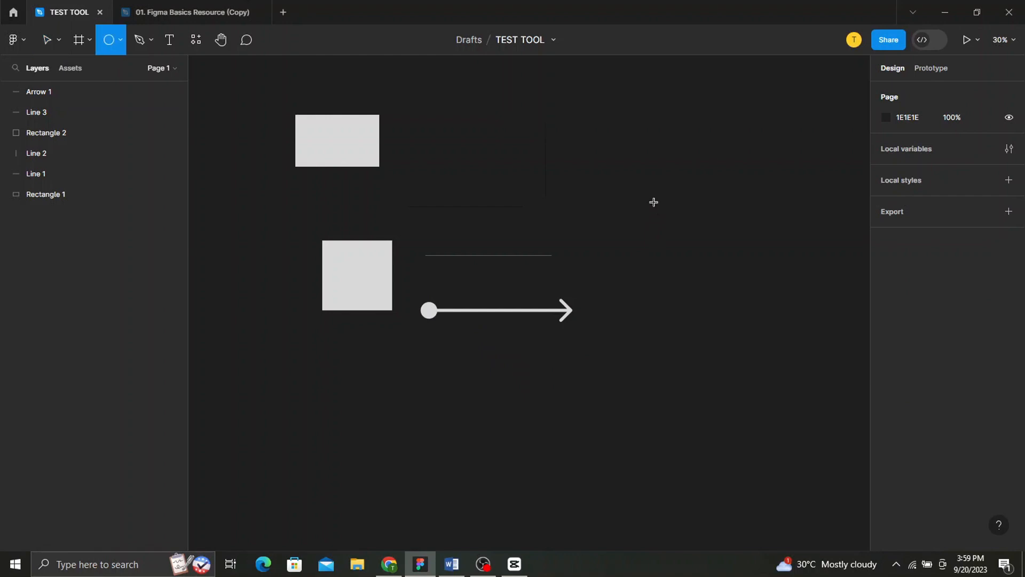
mouse_move(631, 181)
mouse_down()
mouse_move(705, 243)
mouse_move(739, 232)
mouse_up()
key(shift)
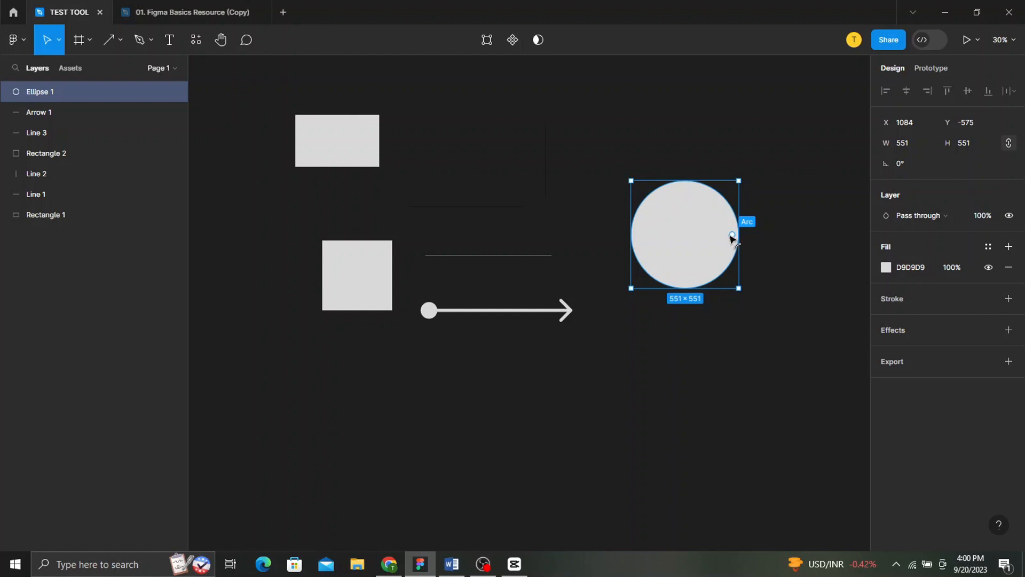
drag(733, 235, 754, 212)
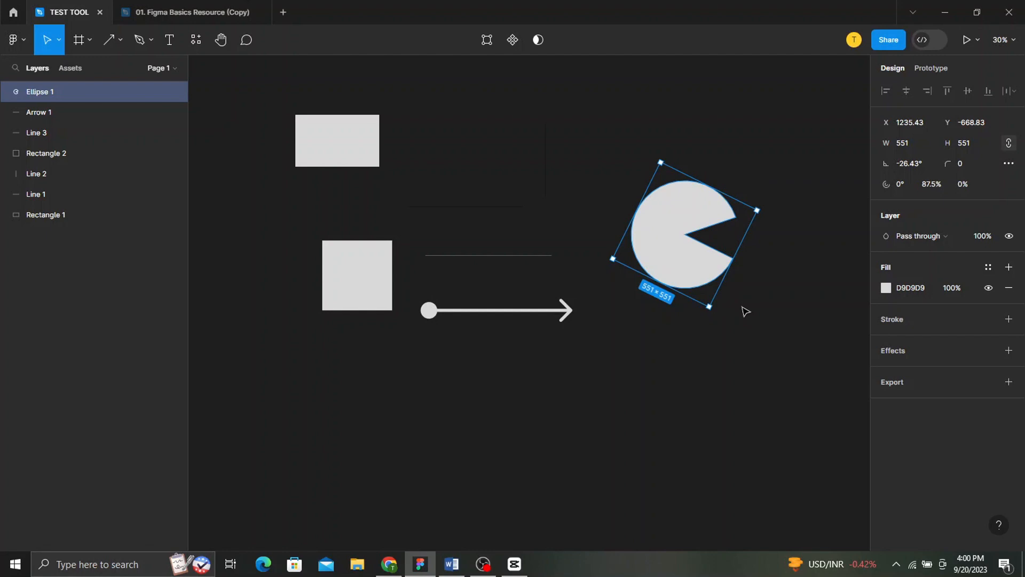
key(ctrl+z)
key(ctrl+z)
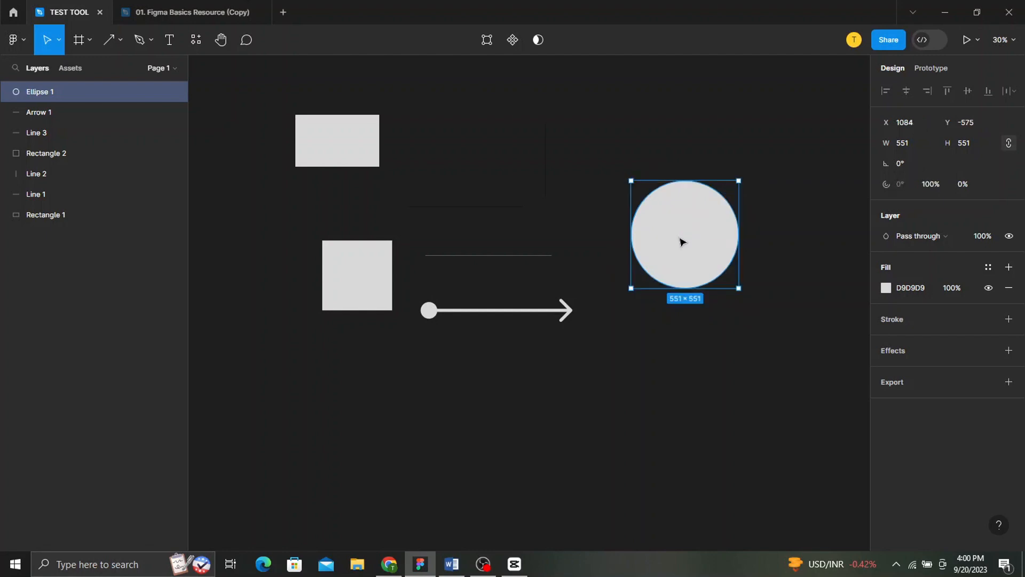
- Cut a wedge out of the circle with an arc sweep of about 89.8% and rotate the shape to about -18.37°
mouse_move(733, 236)
drag(734, 236, 716, 213)
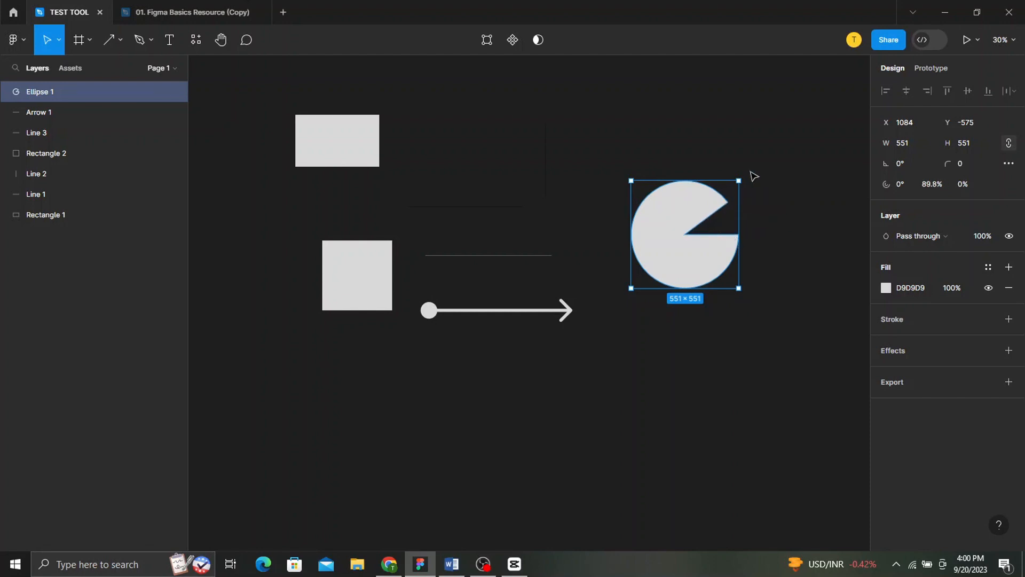
drag(746, 179, 755, 201)
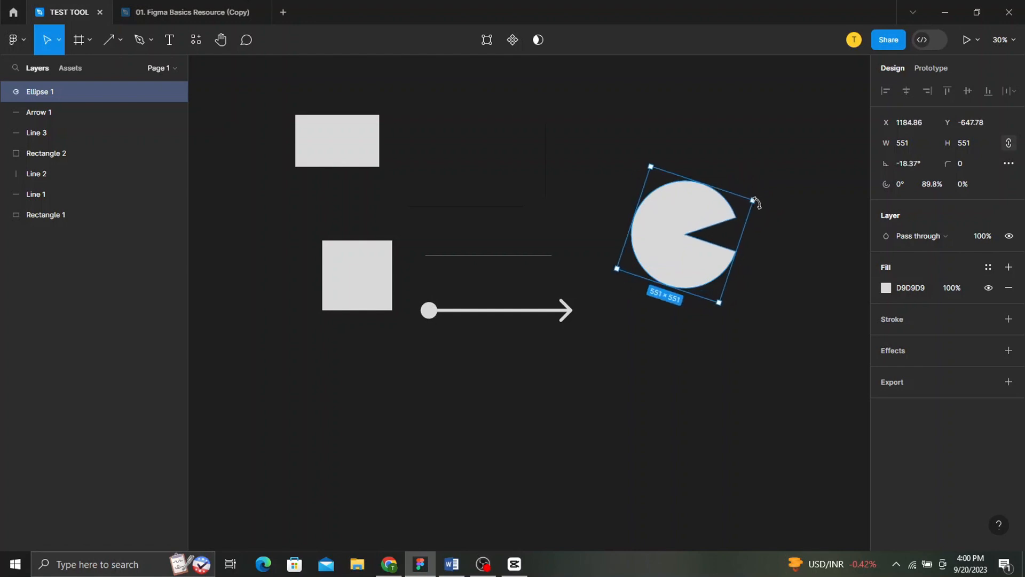
click(762, 309)
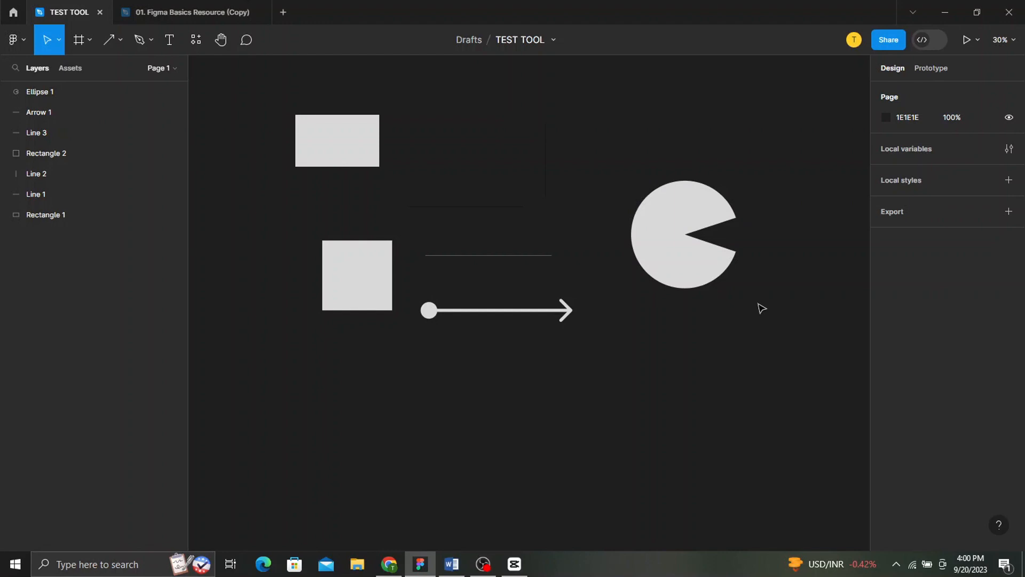
click(691, 236)
click(674, 371)
- Draw a triangle about 542 × 542 below the arrow with the Polygon tool and round its corners to a radius of about 64
click(120, 40)
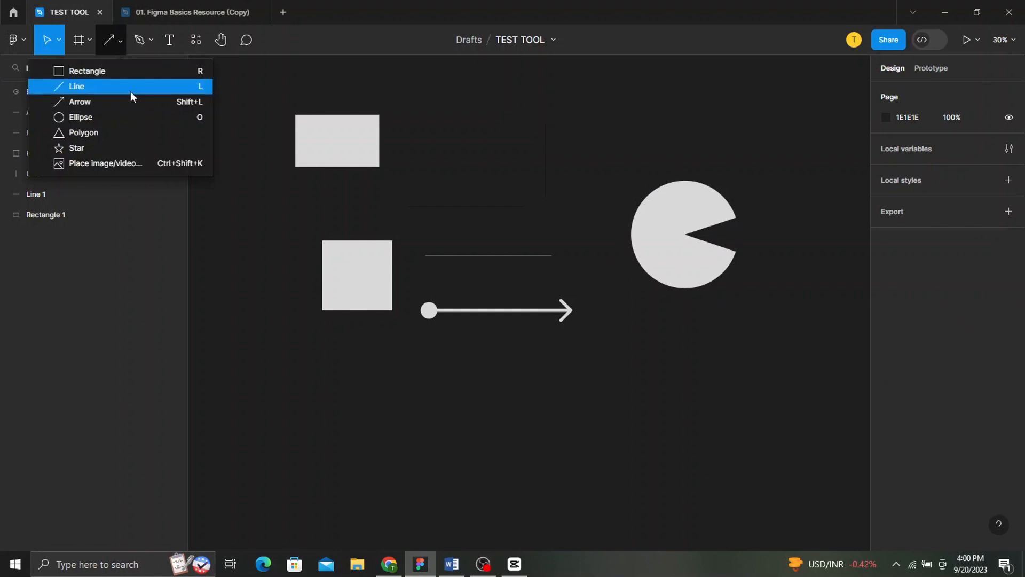
click(139, 127)
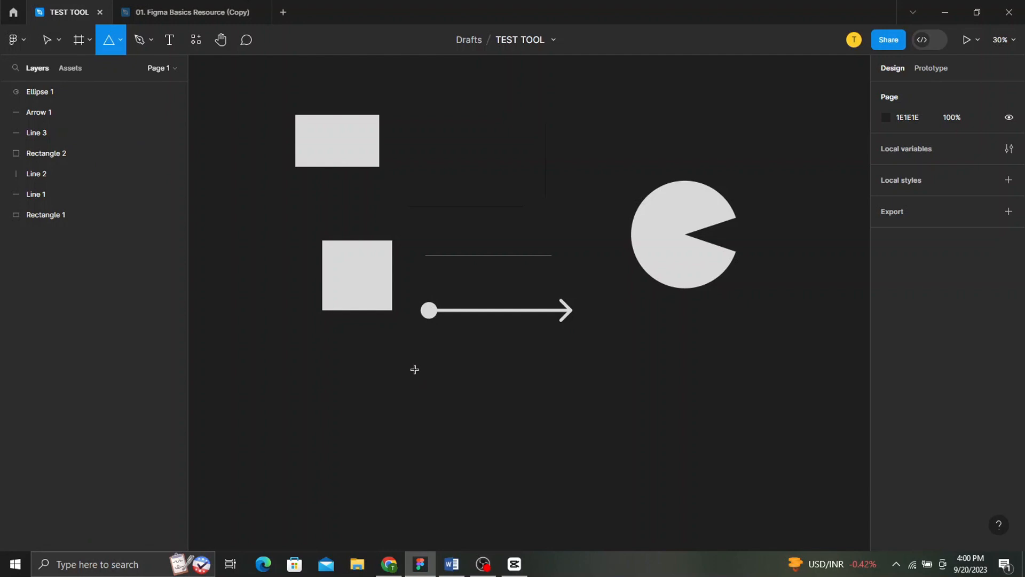
drag(414, 369, 488, 475)
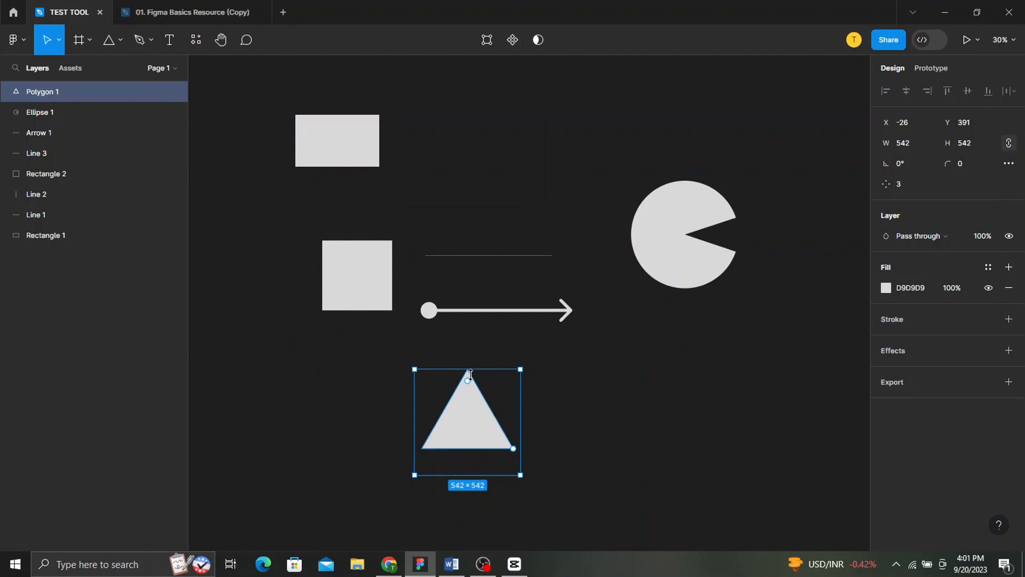
drag(467, 381, 469, 414)
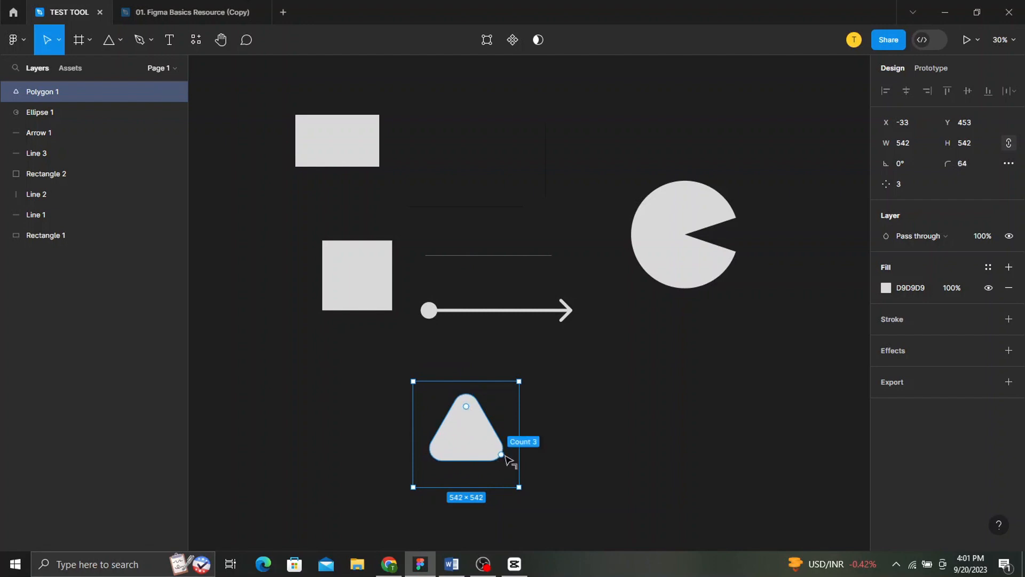
- Increase the rounded triangle's count to 8 to make an octagon and move it below the square
drag(505, 455, 388, 384)
click(611, 440)
click(487, 395)
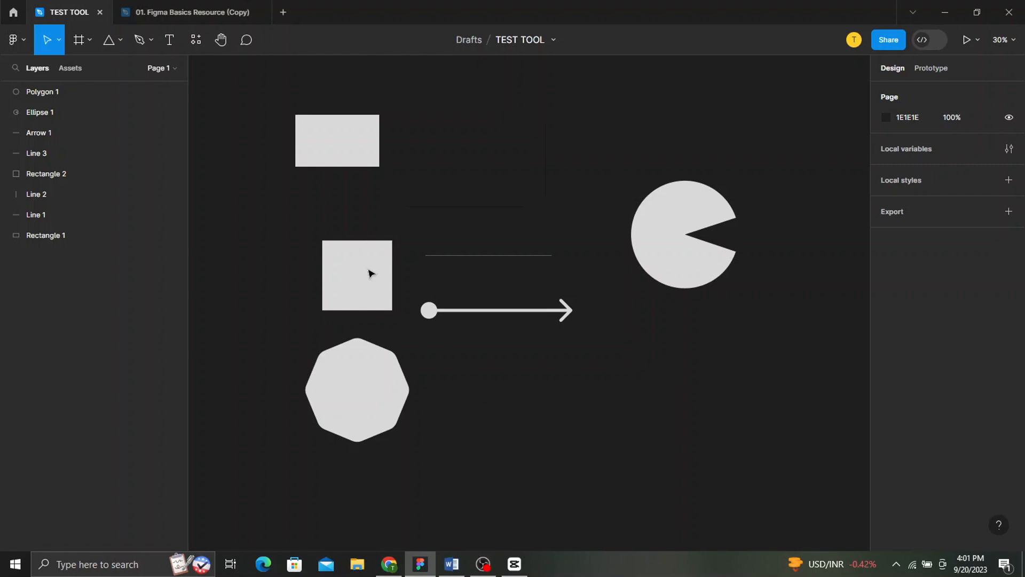
- Draw a five-pointed star about 527 × 473 below the arrow
click(124, 45)
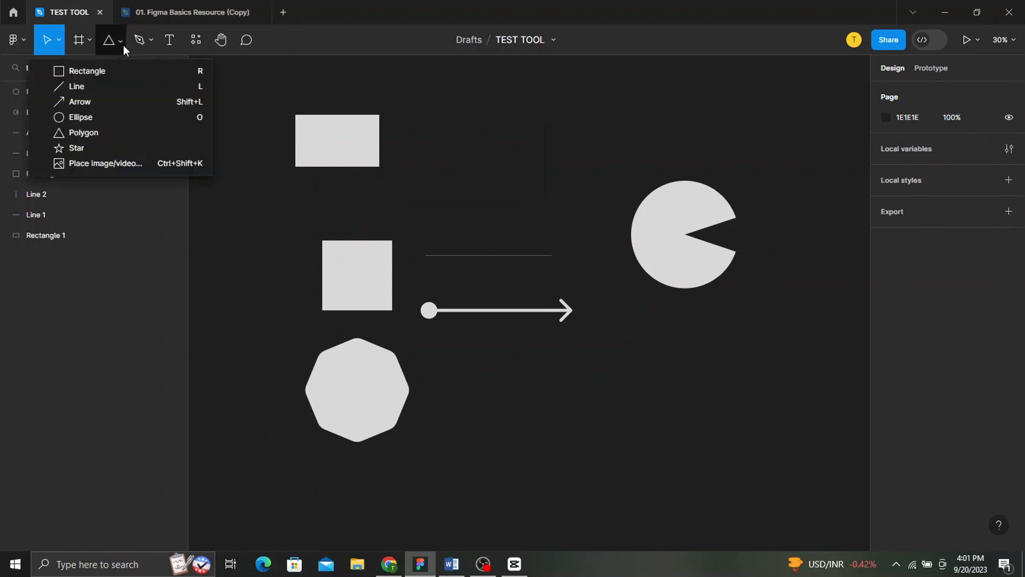
click(121, 148)
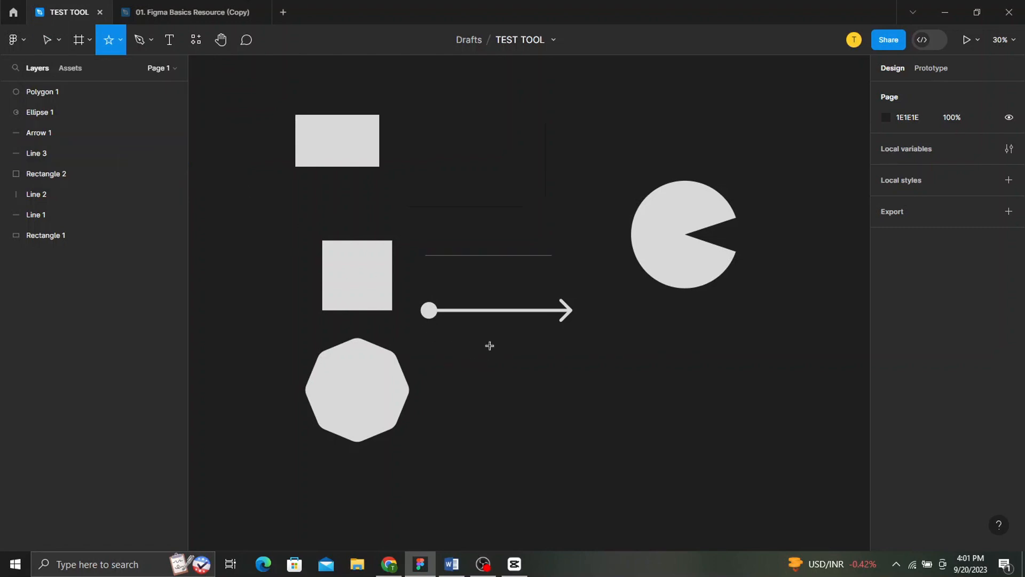
drag(505, 365, 603, 458)
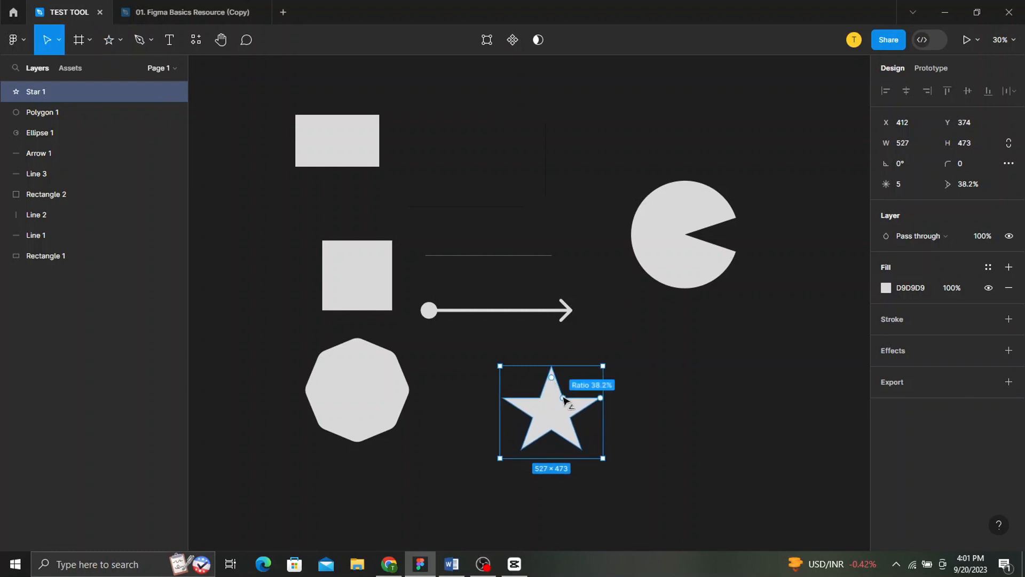
- Reshape the star to 10 points with a ratio of about 59% and a corner radius of about 59, and move it beside the octagon
drag(563, 397, 584, 383)
click(670, 416)
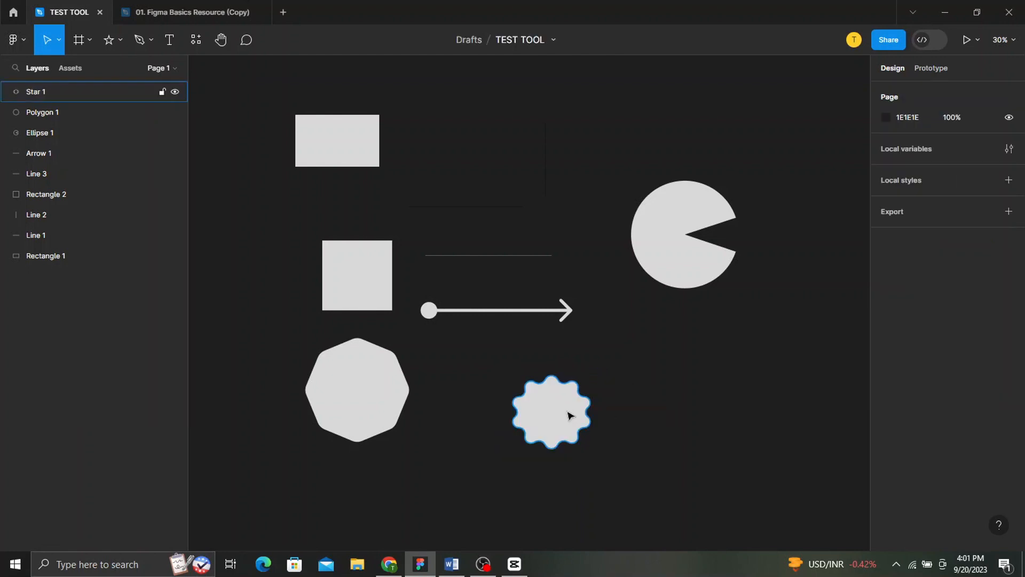
drag(566, 417, 505, 395)
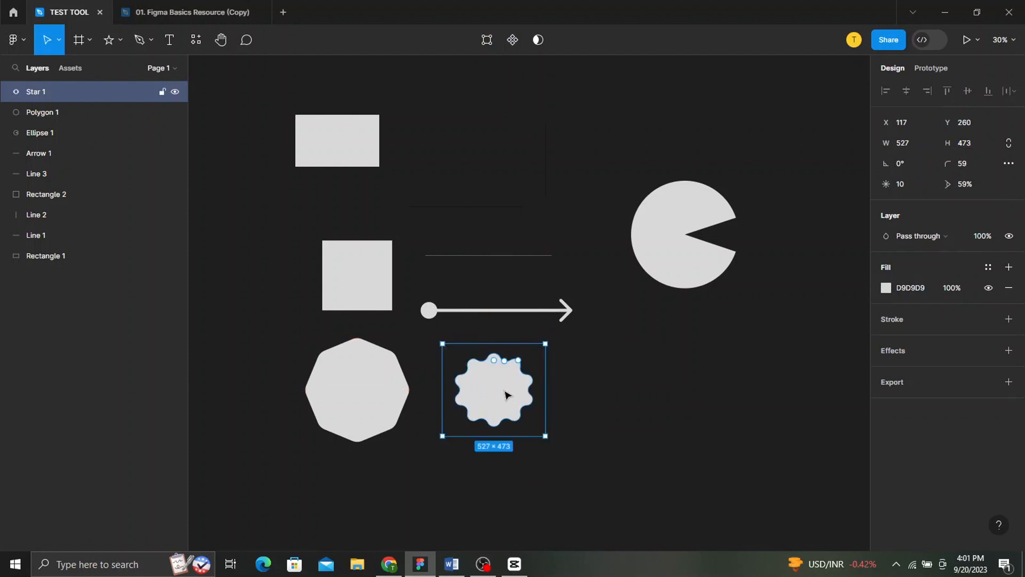
click(595, 402)
scroll(597, 403, down, 3)
scroll(597, 403, down, 1)
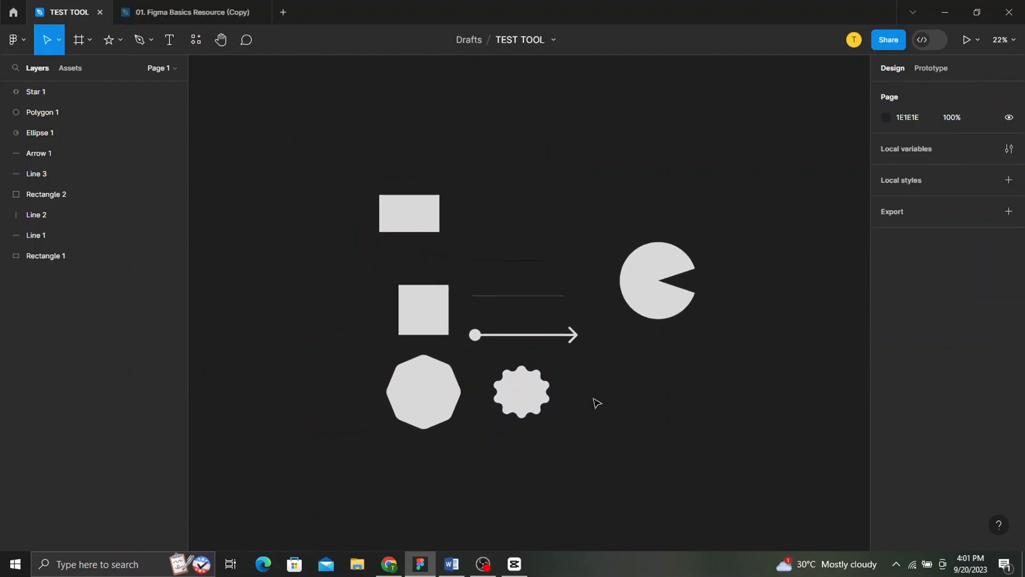
scroll(596, 403, down, 2)
scroll(597, 403, up, 2)
scroll(597, 403, up, 1)
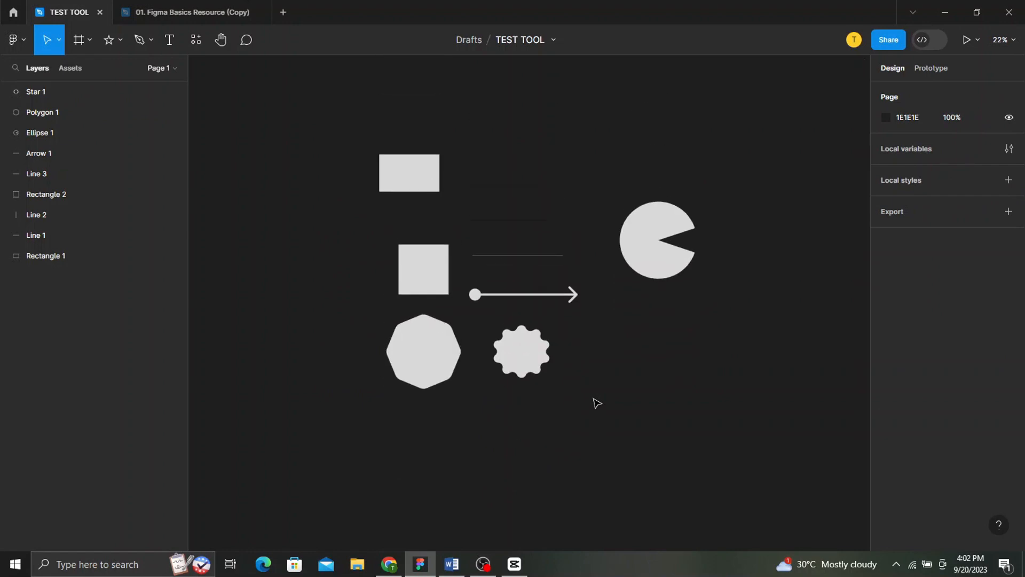
scroll(597, 404, down, 4)
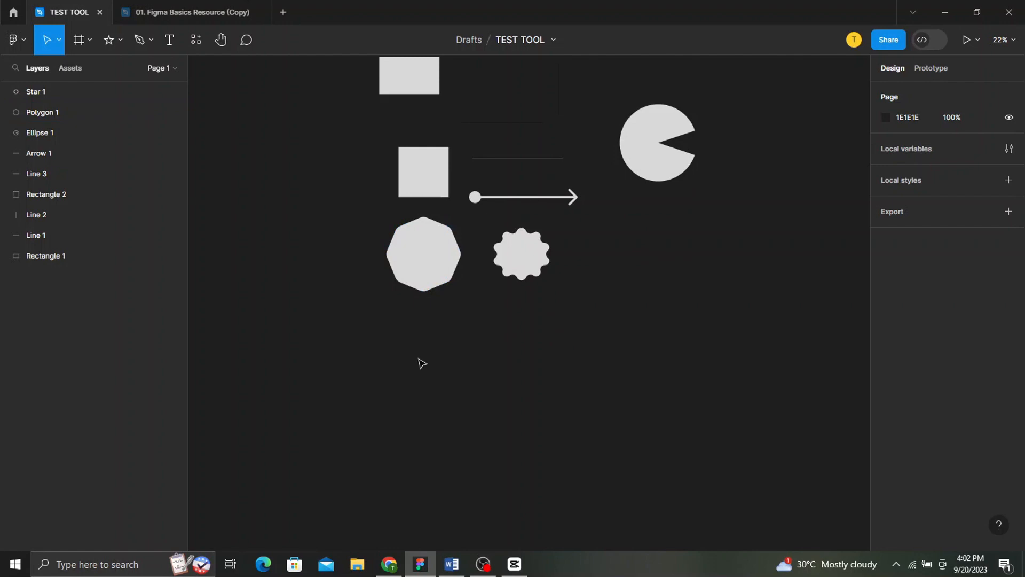
key(o)
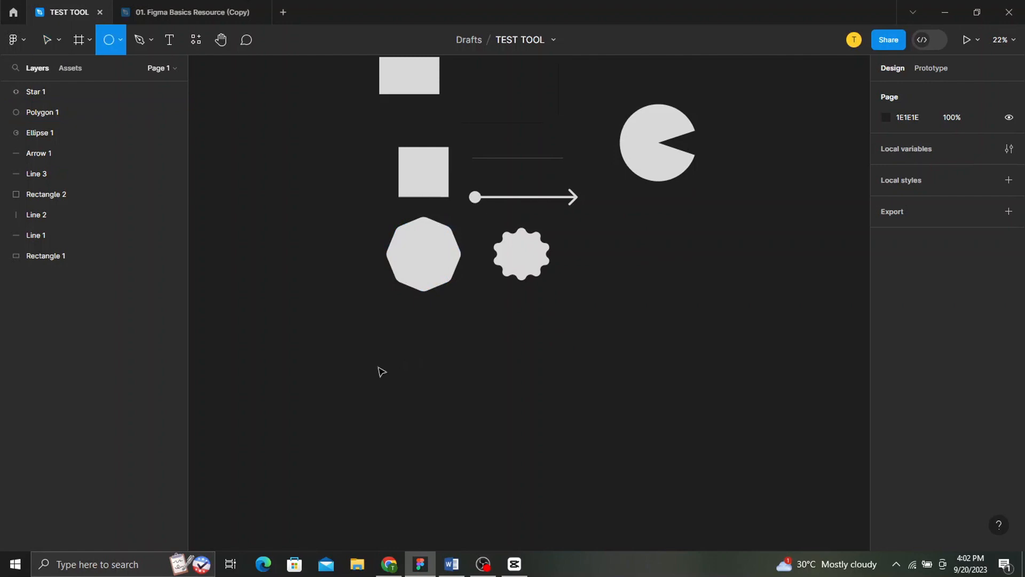
double_click(379, 368)
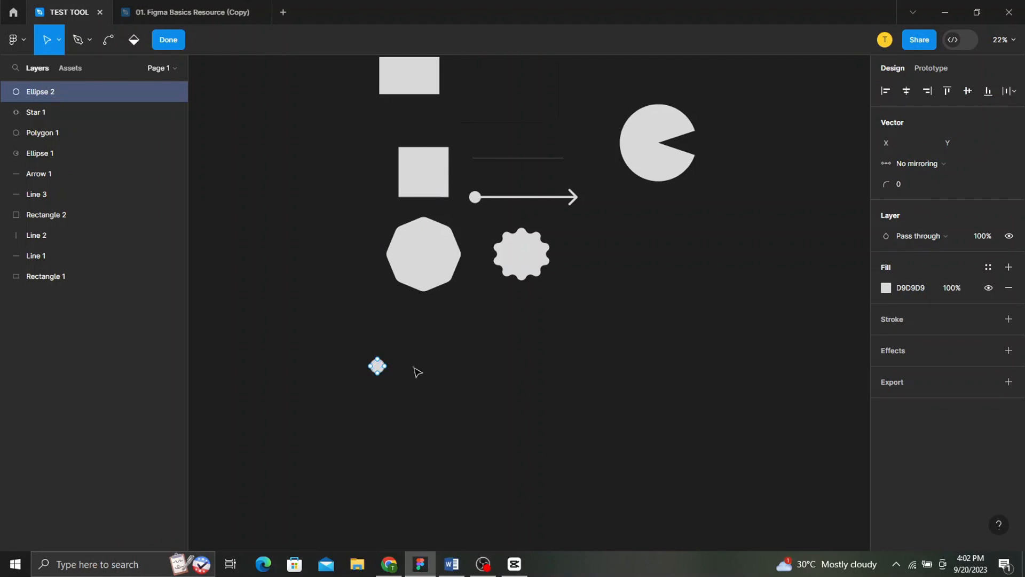
drag(414, 367, 492, 437)
click(168, 40)
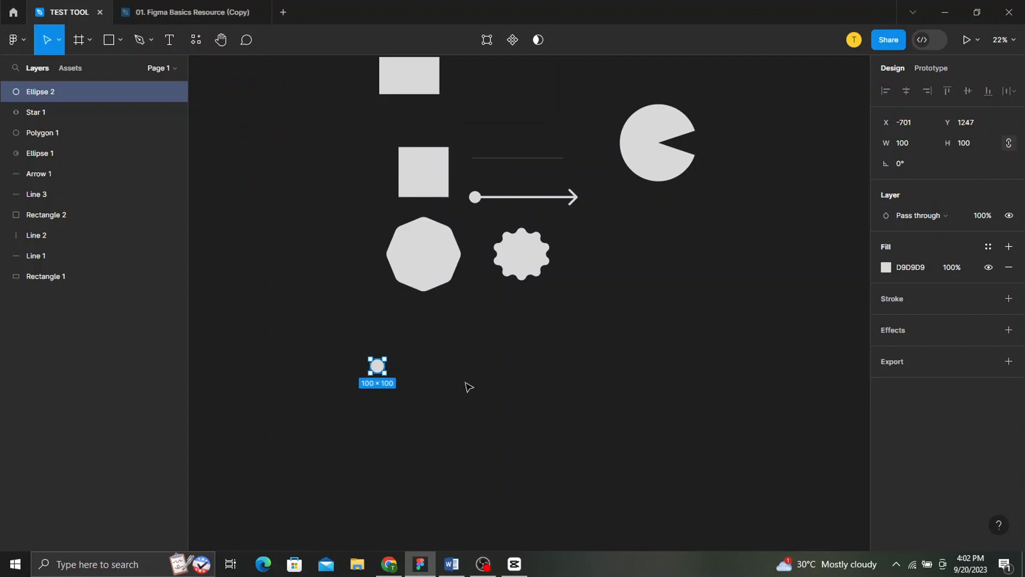
key(Delete)
- Draw a perfect circle about 608 × 608 in the empty area below the star and duplicate it sideways so both circles overlap
key(o)
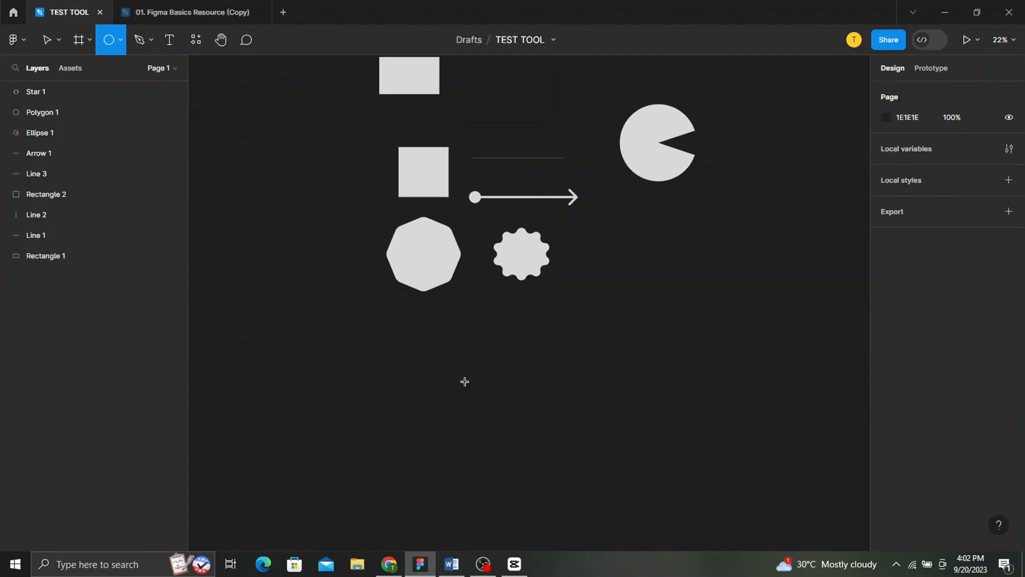
drag(461, 381, 545, 464)
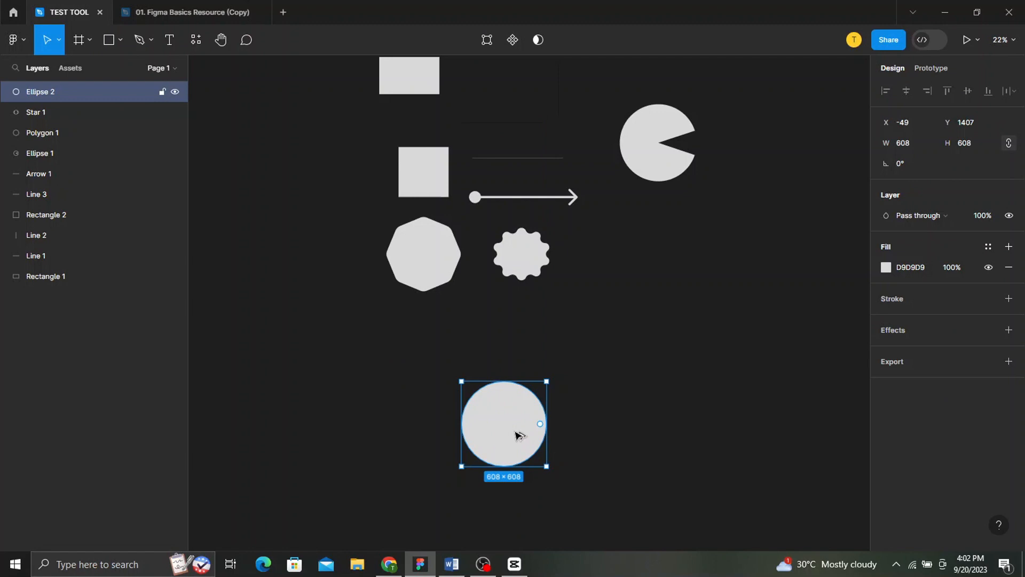
drag(516, 432, 555, 421)
- Merge the two overlapping circles with Union selection and move the merged shape to below and left of the octagon
drag(452, 358, 613, 460)
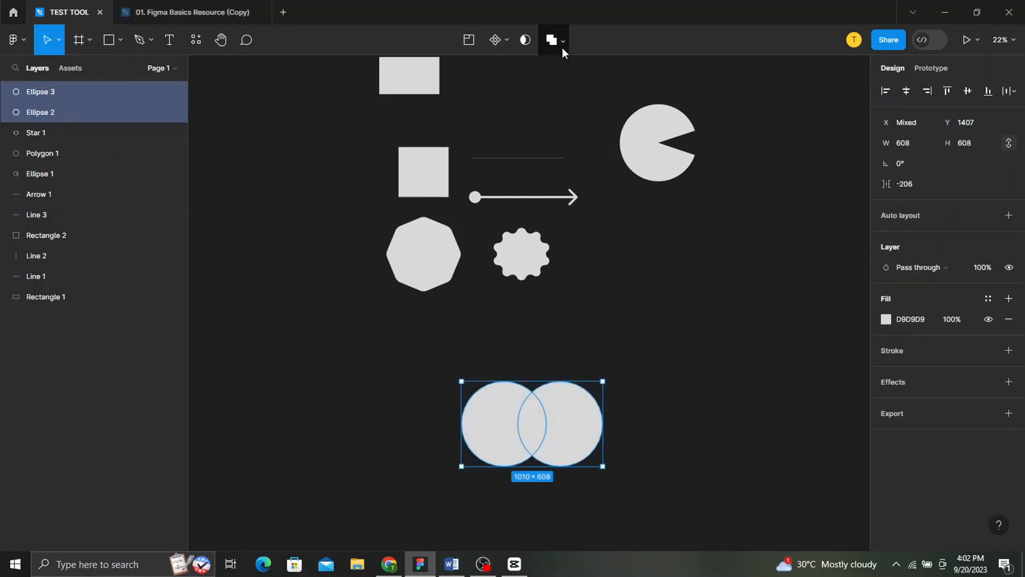
click(562, 47)
click(555, 75)
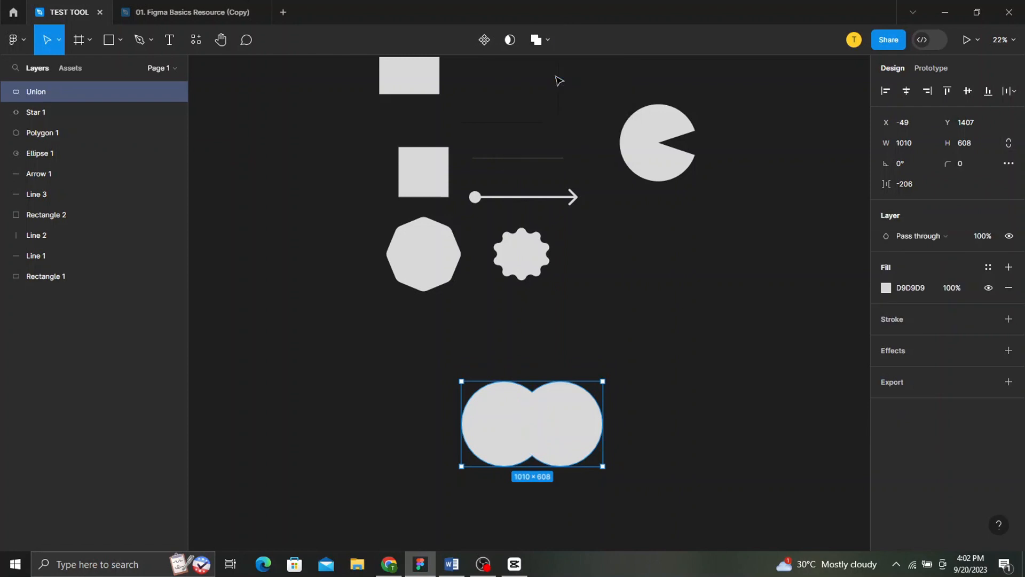
drag(560, 427, 367, 390)
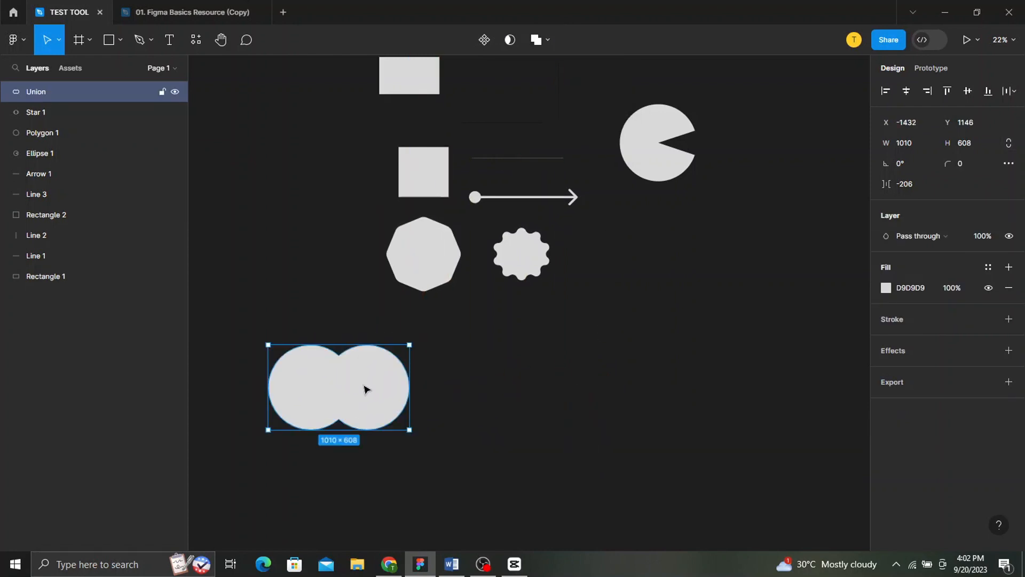
click(549, 40)
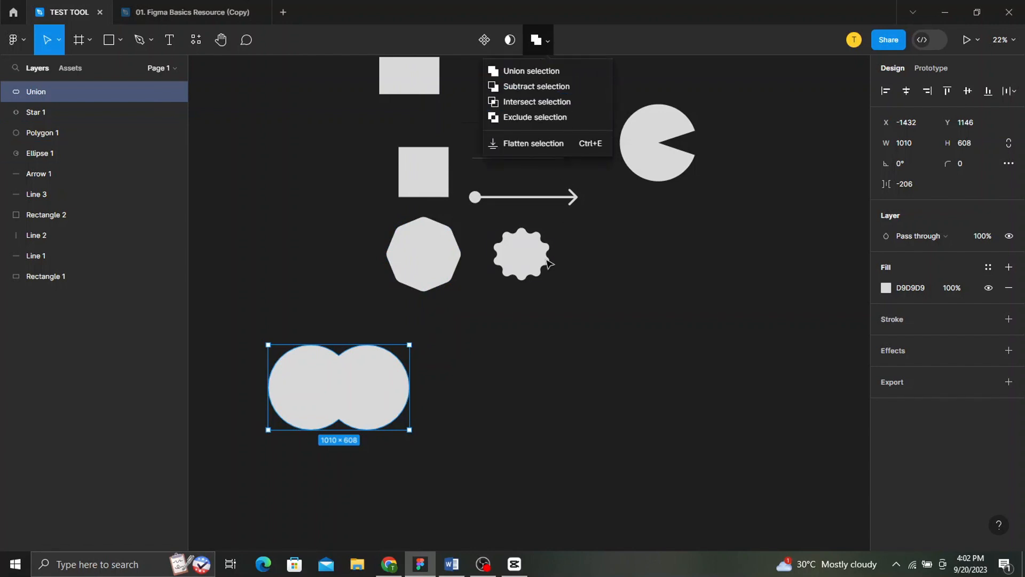
click(432, 381)
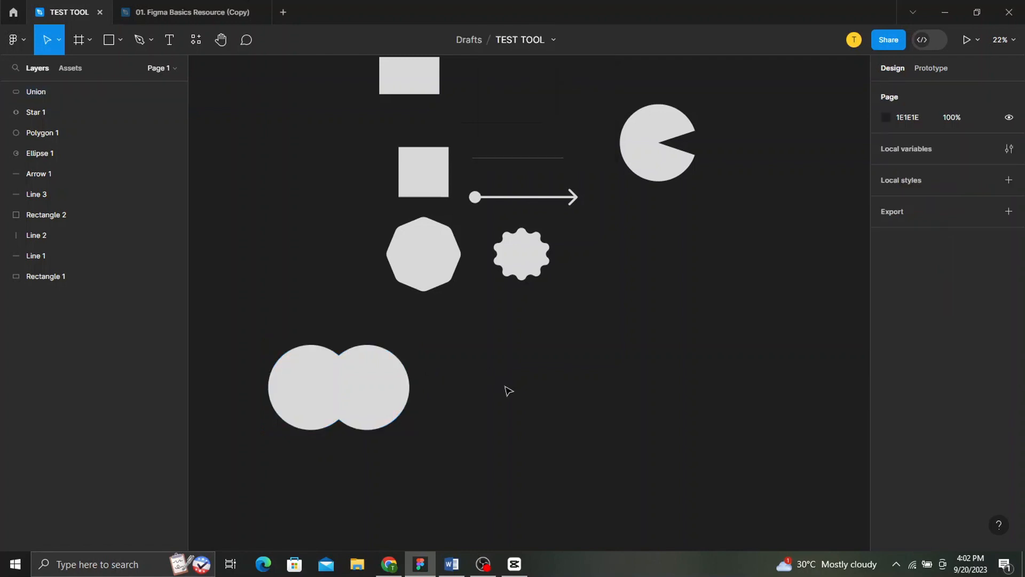
key(shift+p)
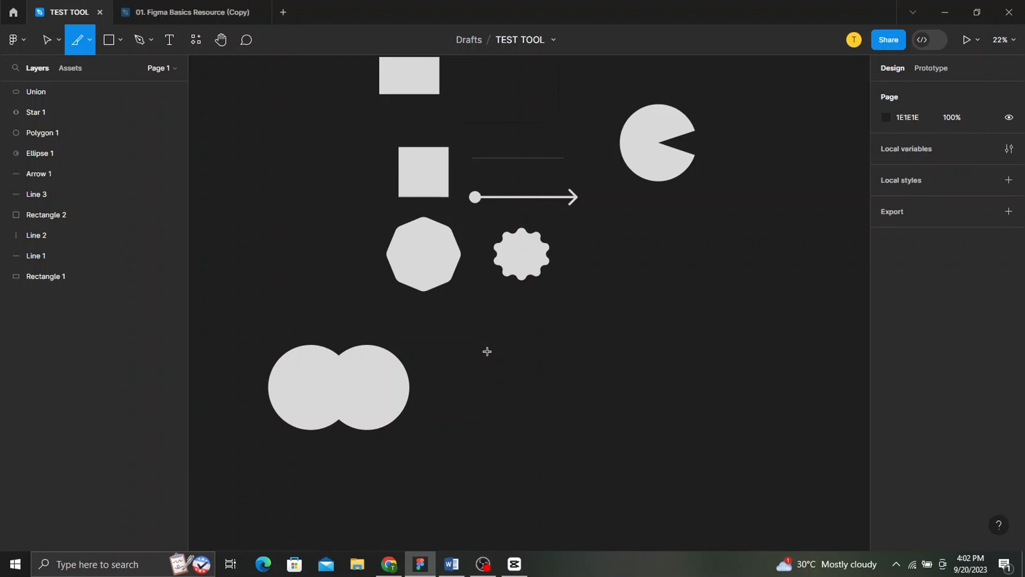
click(487, 351)
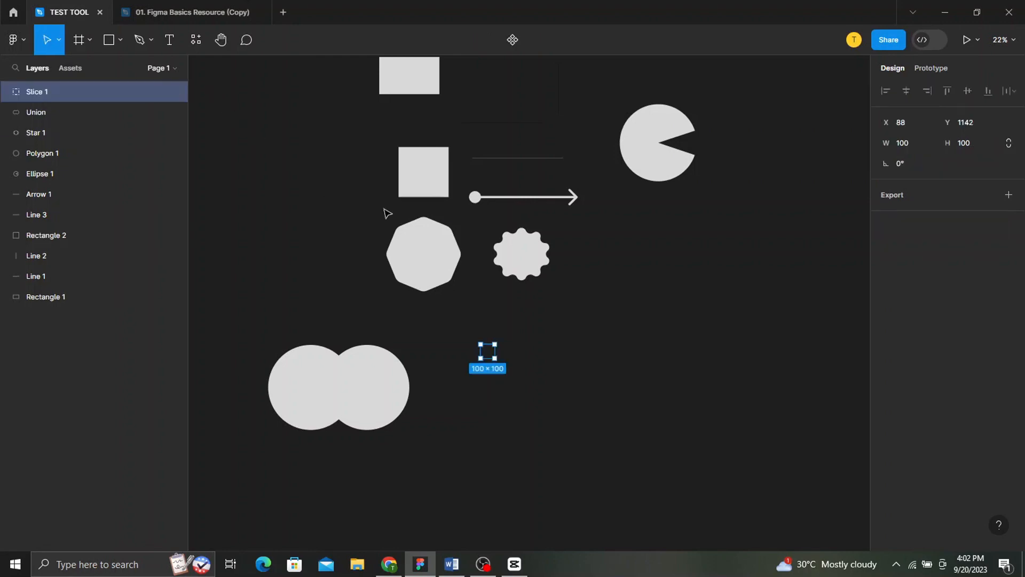
key(Delete)
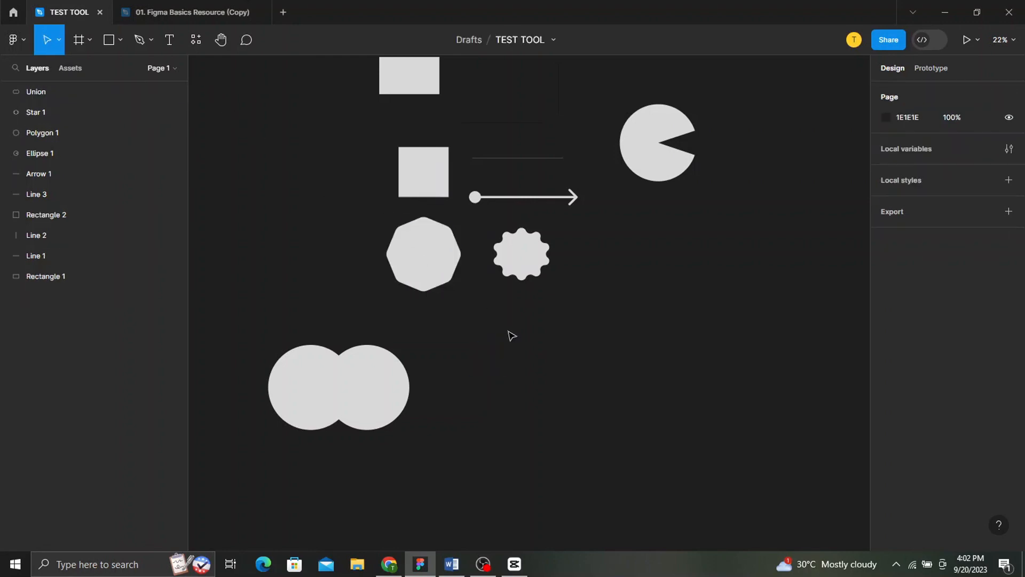
- Draw a rectangle about 537 × 963 to the right of the merged circles and change its fill to 655B5B
click(108, 40)
mouse_move(501, 336)
mouse_down()
mouse_move(576, 447)
mouse_move(575, 471)
mouse_up()
click(381, 410)
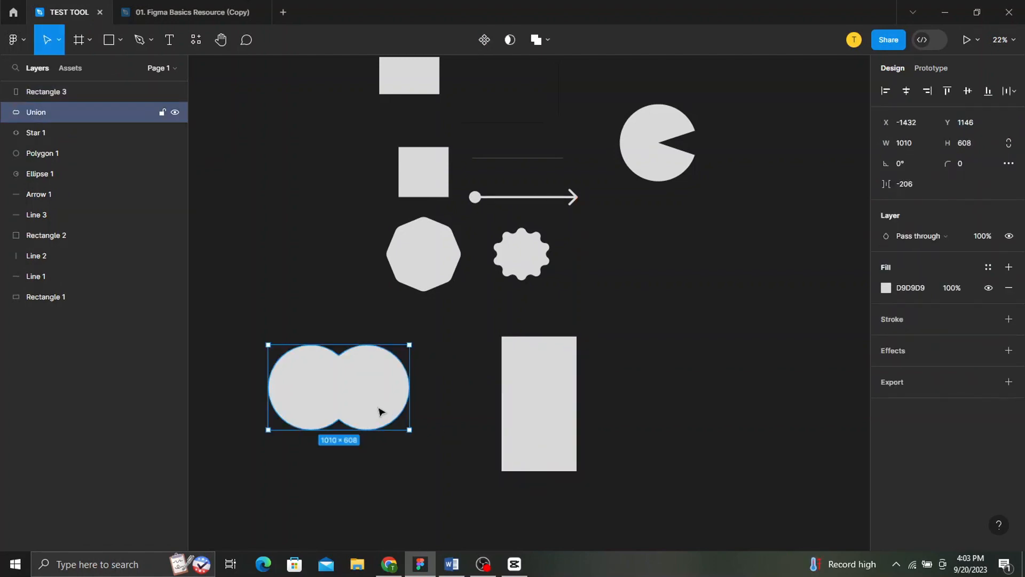
click(558, 427)
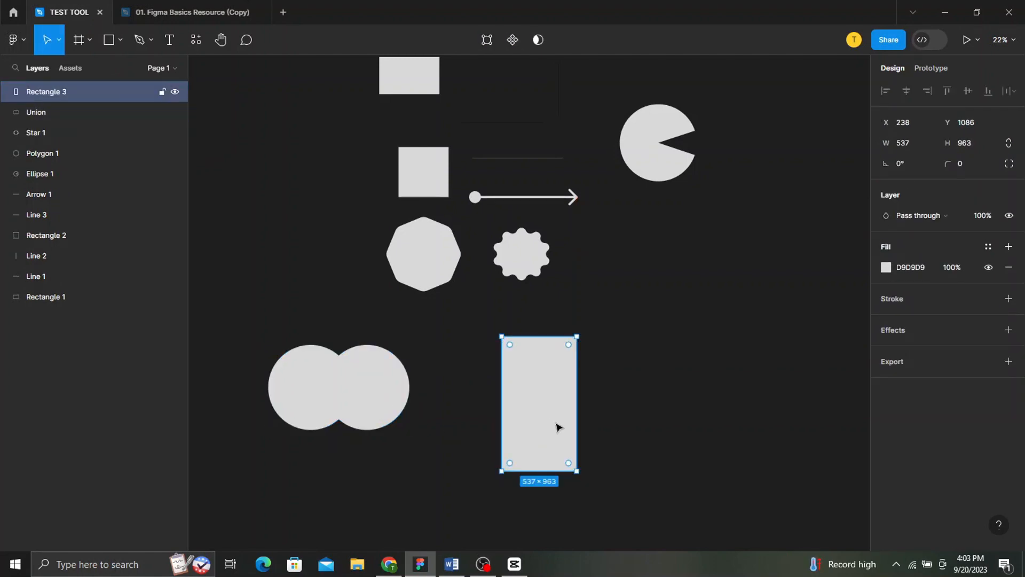
click(886, 272)
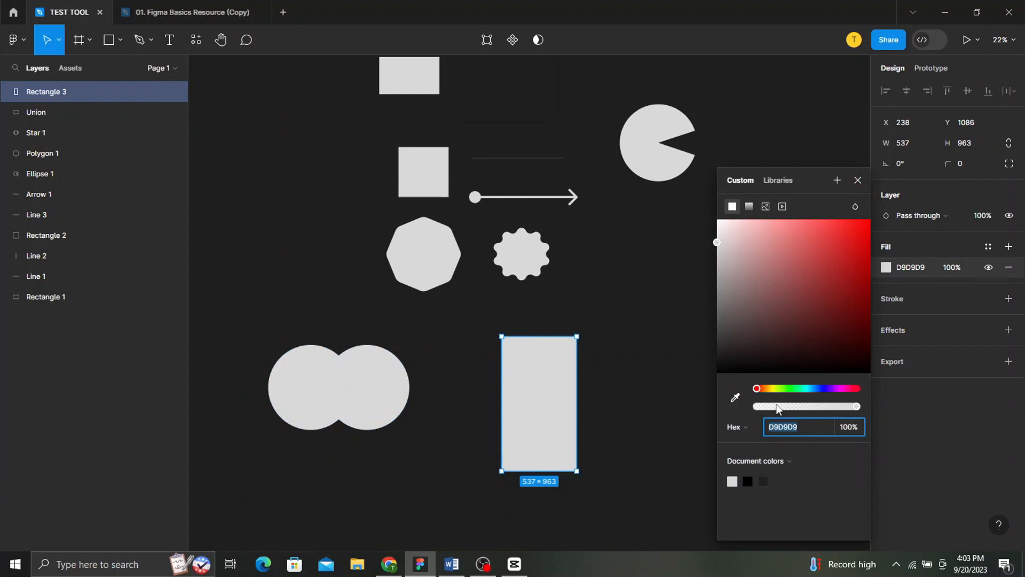
click(734, 319)
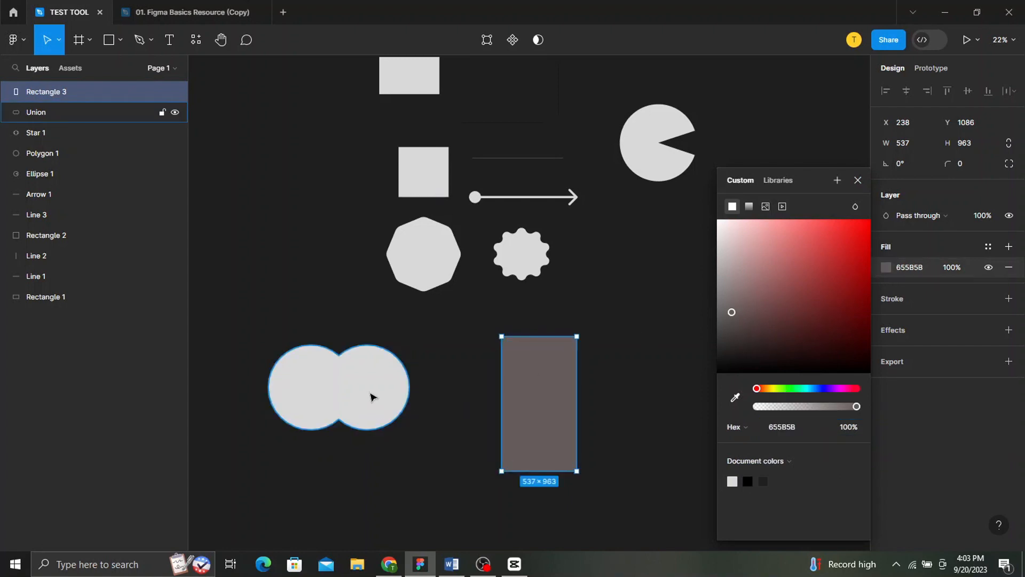
- Draw a perfect circle about 531 × 531 in the gap between the merged circles and the brown rectangle
click(372, 396)
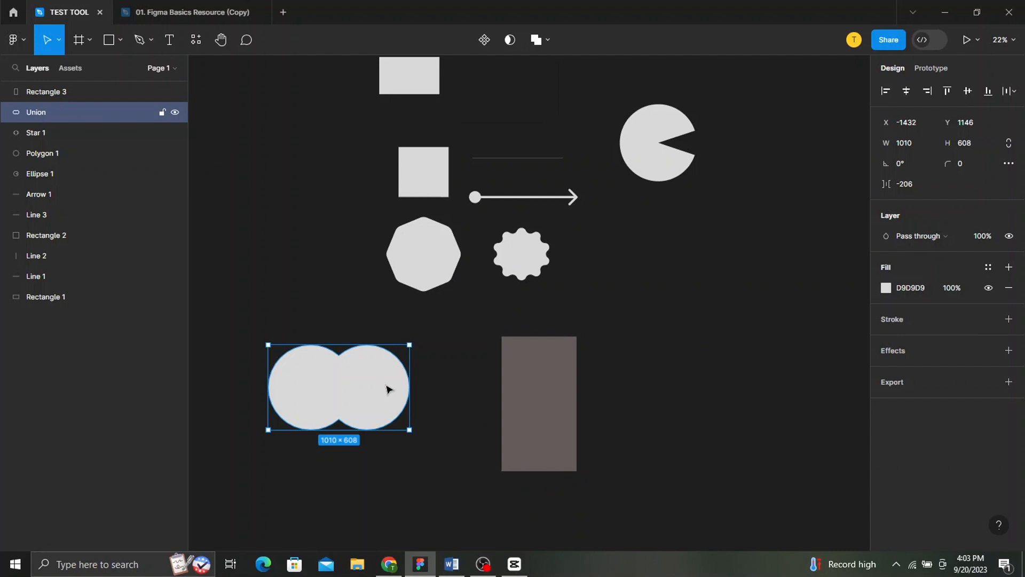
click(433, 482)
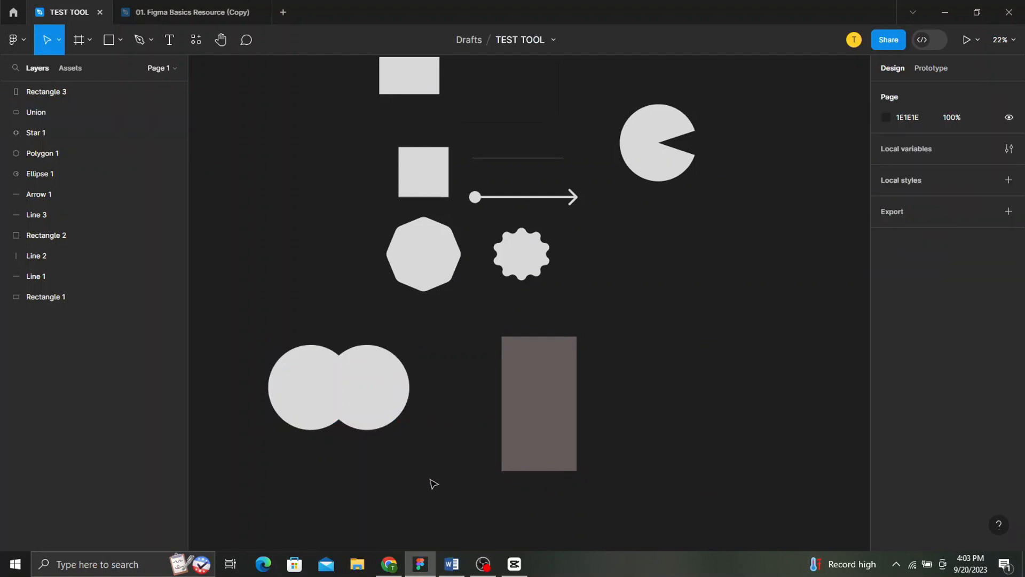
click(120, 41)
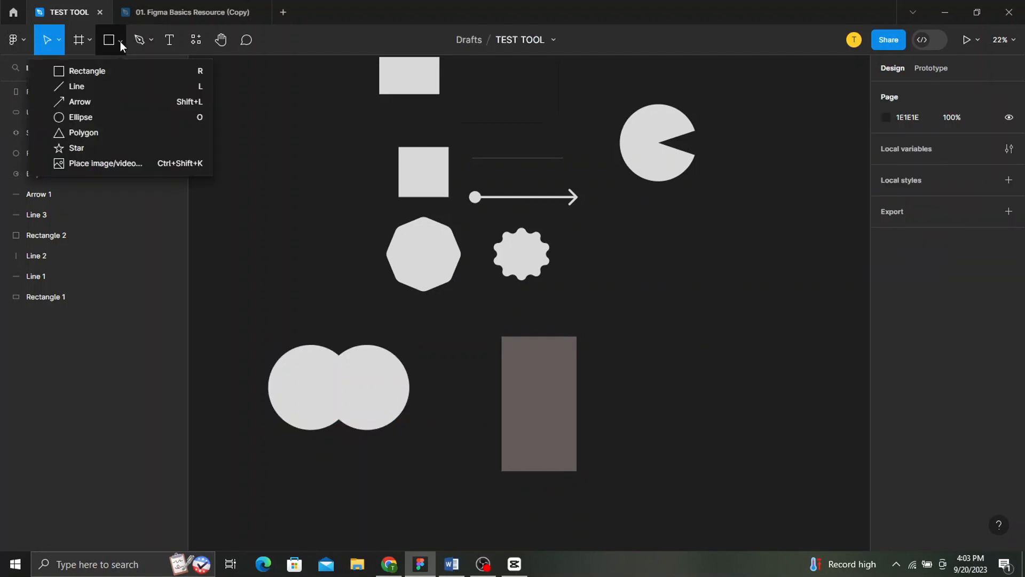
click(129, 115)
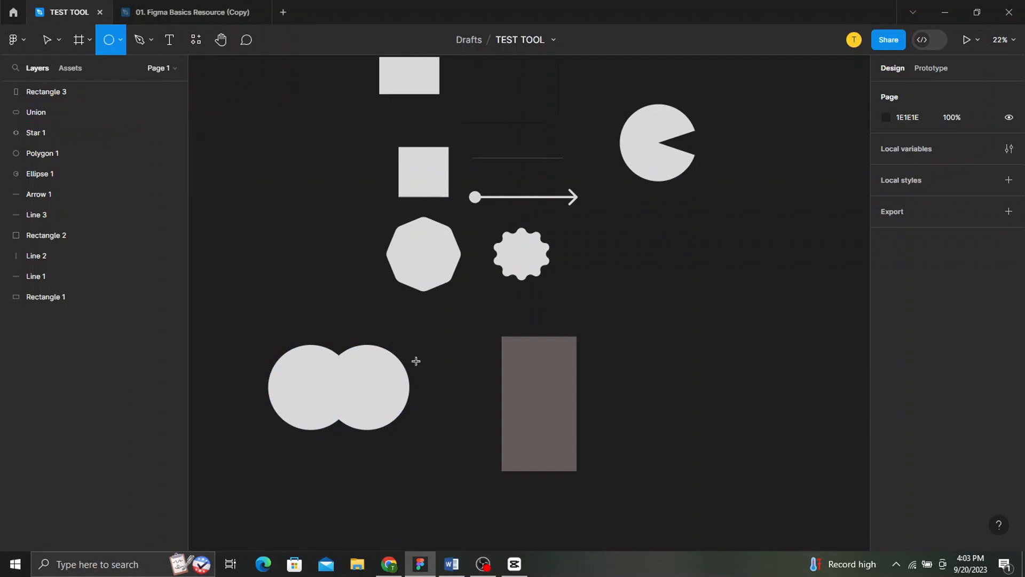
drag(416, 361, 490, 435)
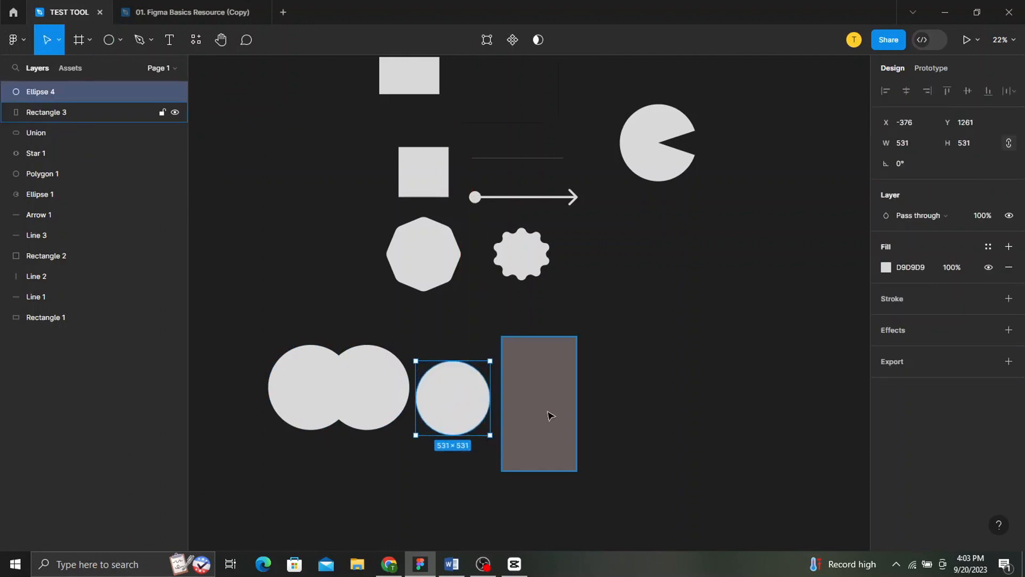
- Delete the merged circles and position the brown rectangle over the right part of the new circle, stacked above it
click(350, 396)
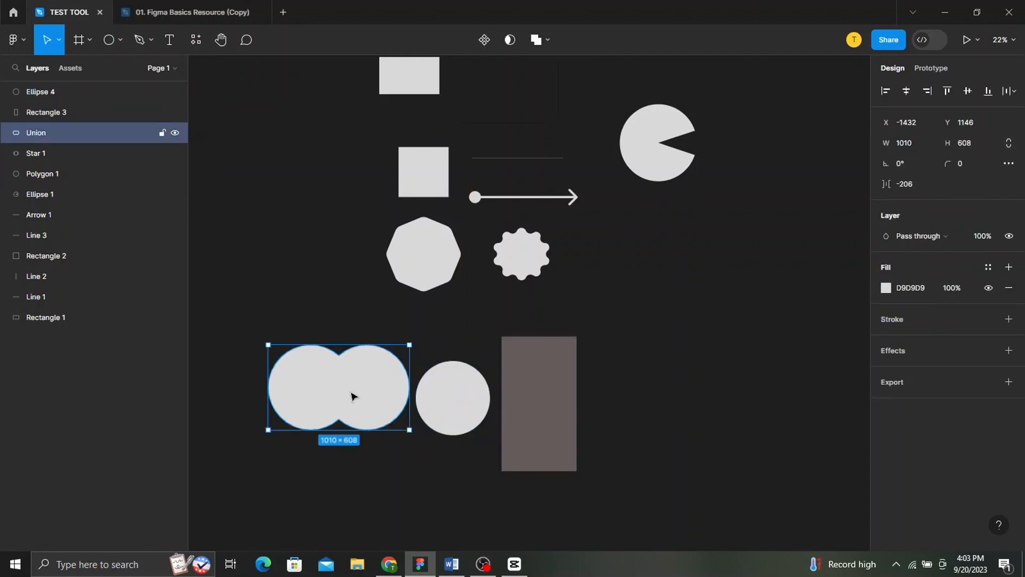
key(Delete)
drag(565, 412, 525, 410)
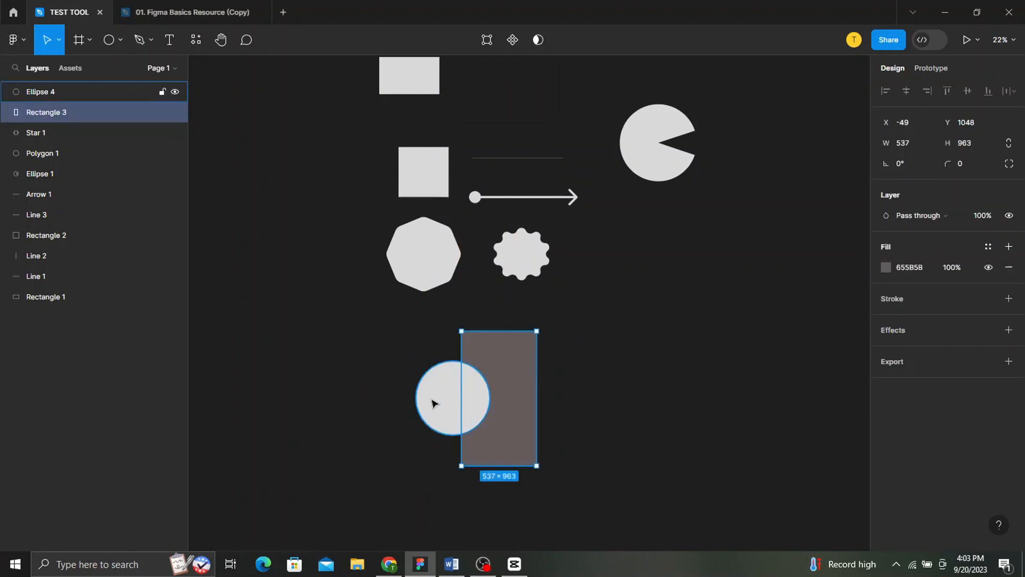
drag(111, 94, 111, 120)
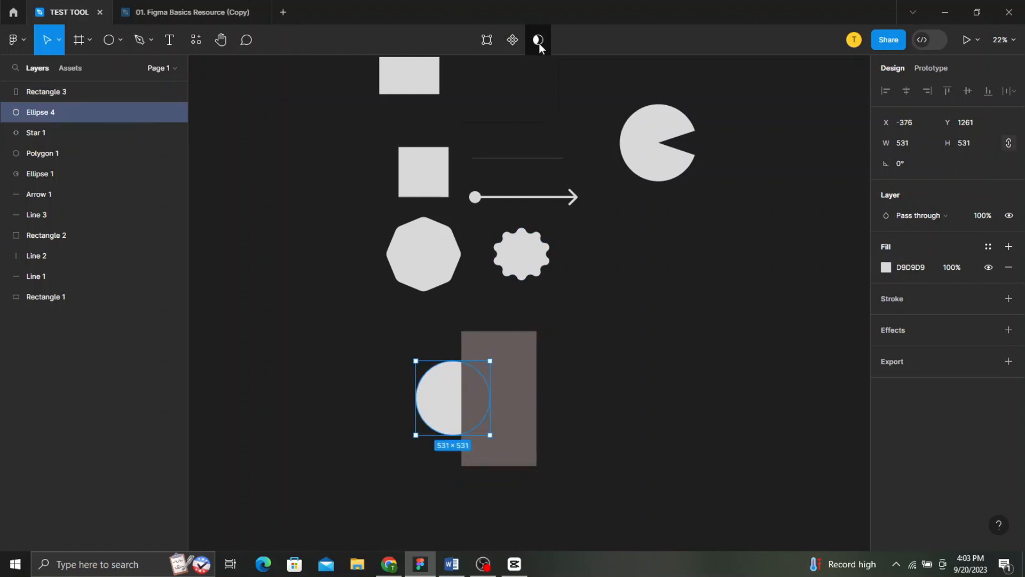
- Try combining the overlapping circle and rectangle with Union selection, and undo it
drag(386, 336, 555, 473)
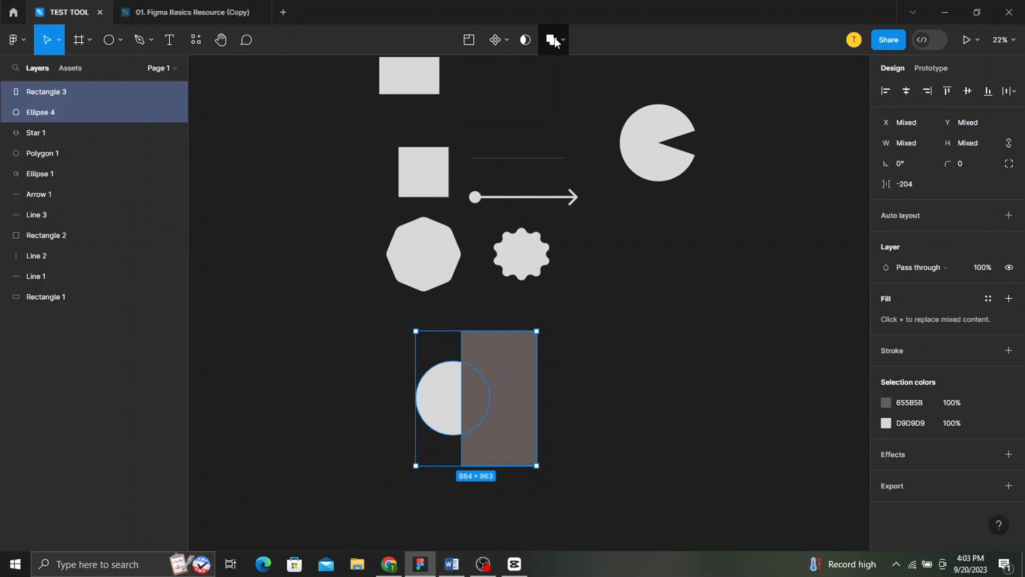
click(553, 40)
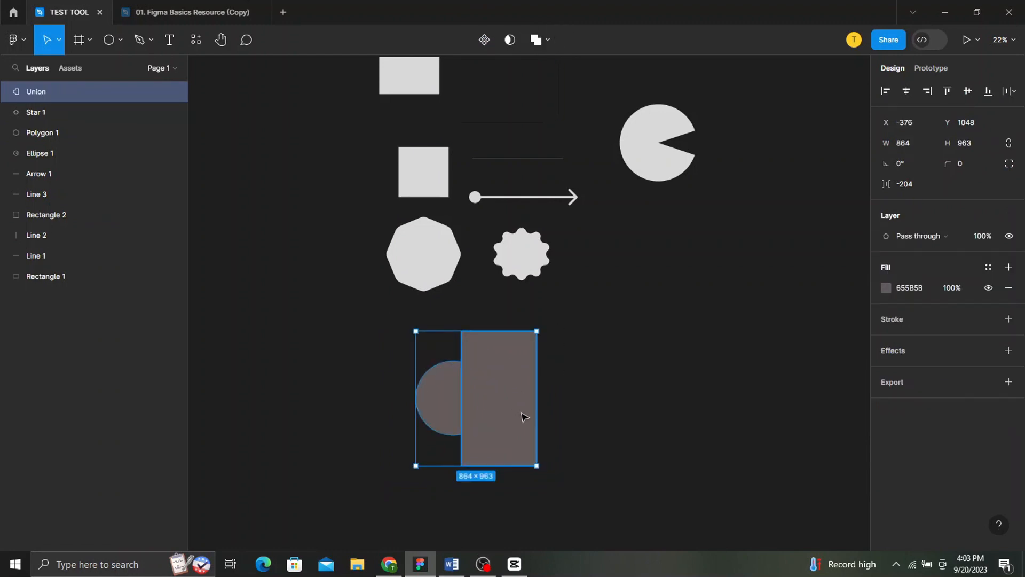
key(ctrl+z)
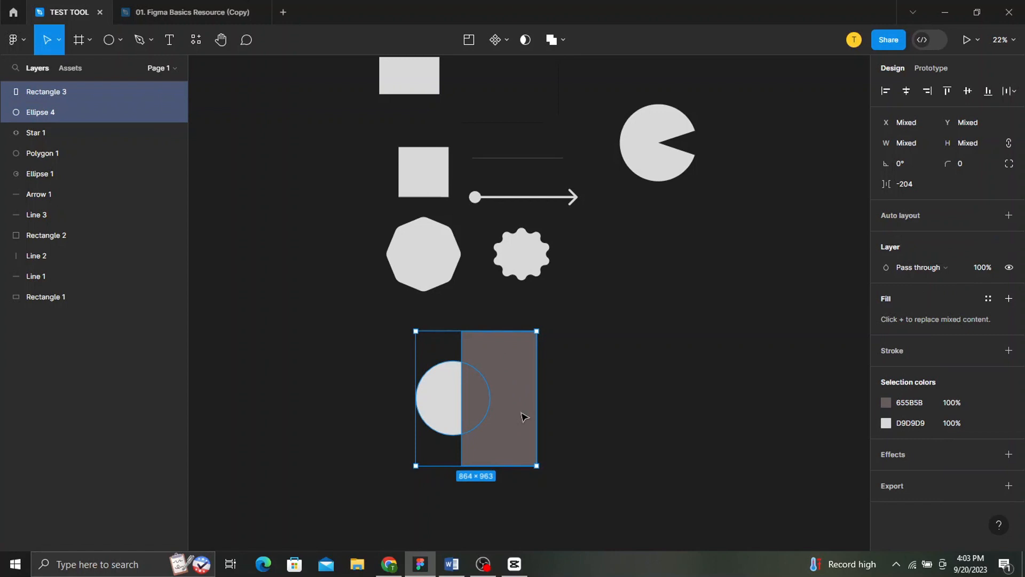
- Try cutting the rectangle out of the circle with Subtract selection, and undo it
click(579, 416)
drag(391, 314, 554, 466)
click(563, 40)
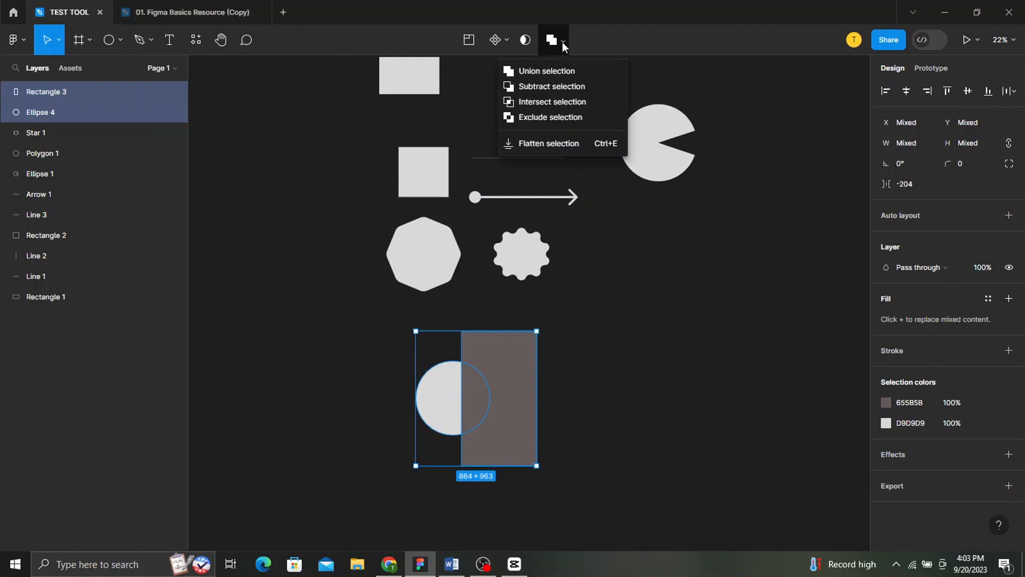
click(562, 89)
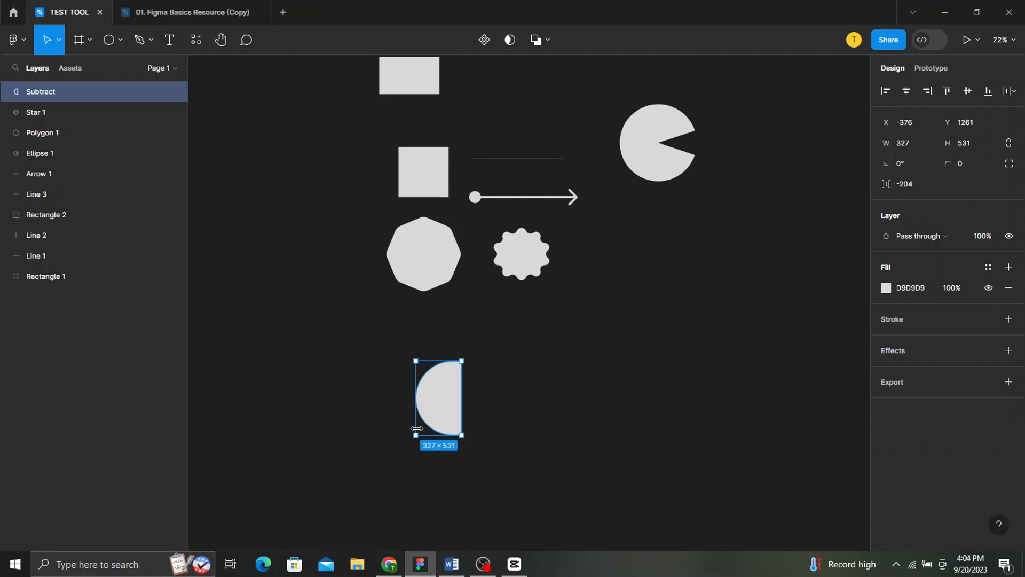
key(ctrl+z)
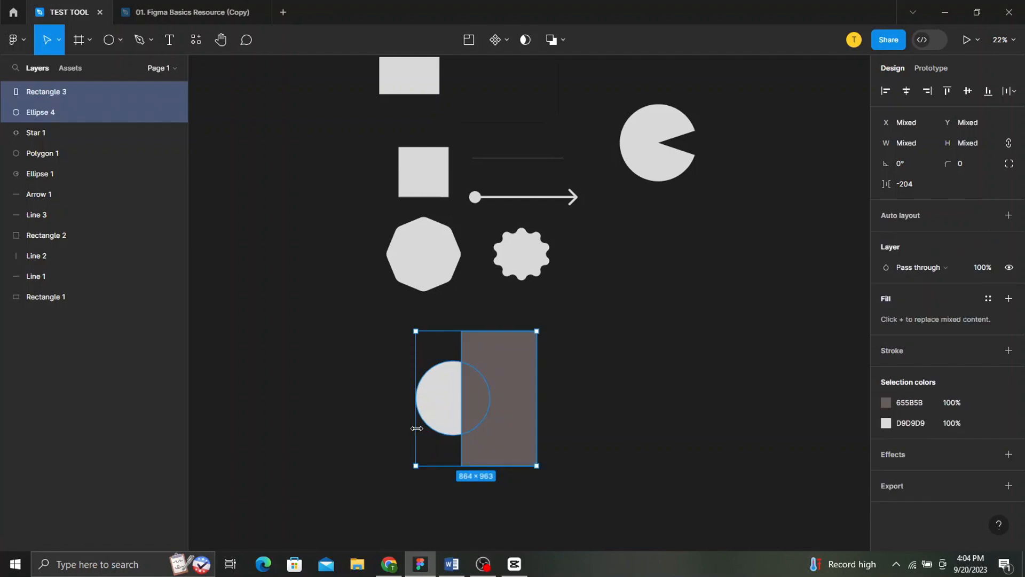
- Try reducing the circle and rectangle to their overlap with Intersect selection, and restore the separate shapes
click(566, 39)
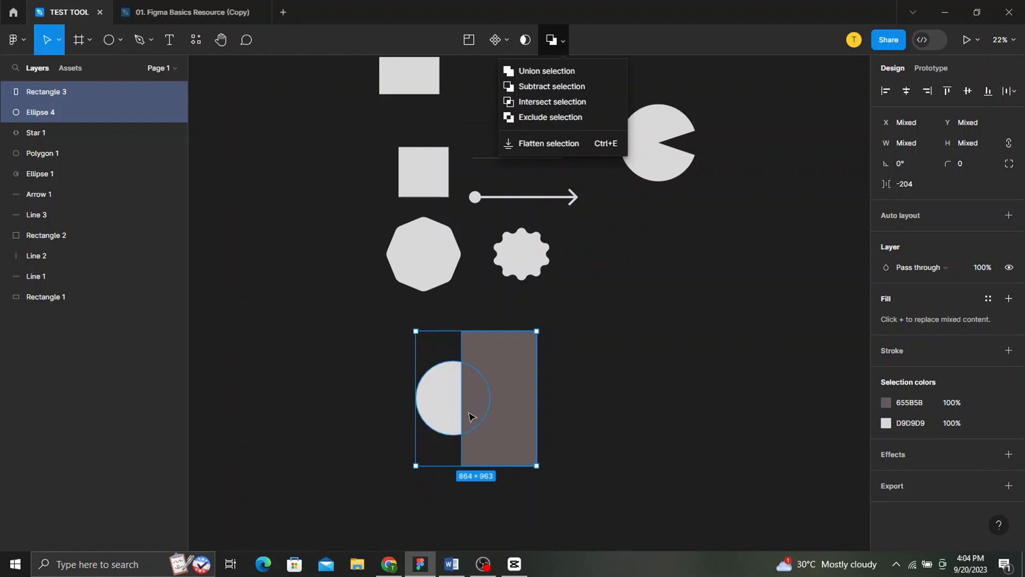
click(548, 102)
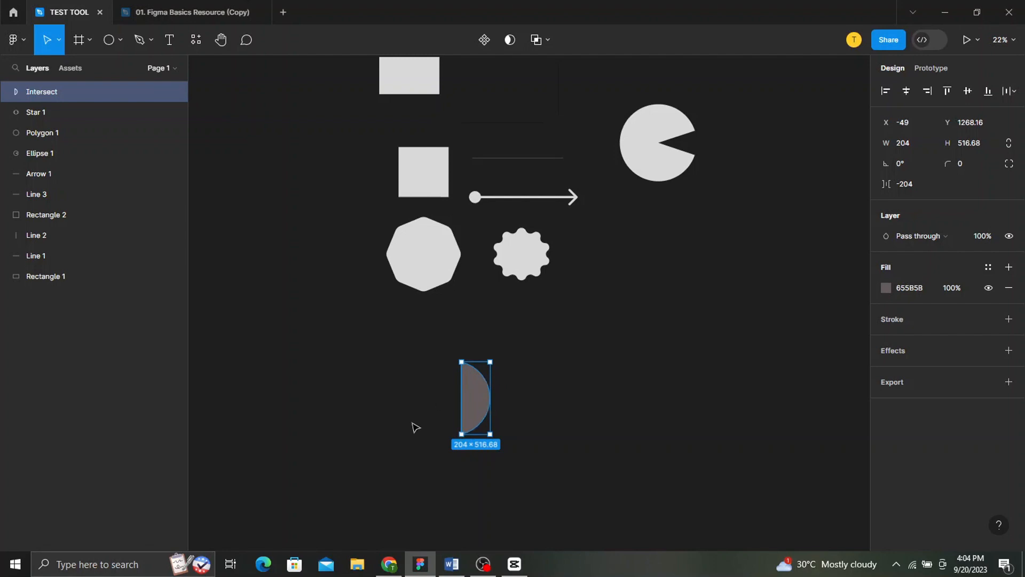
key(ctrl+shift+g)
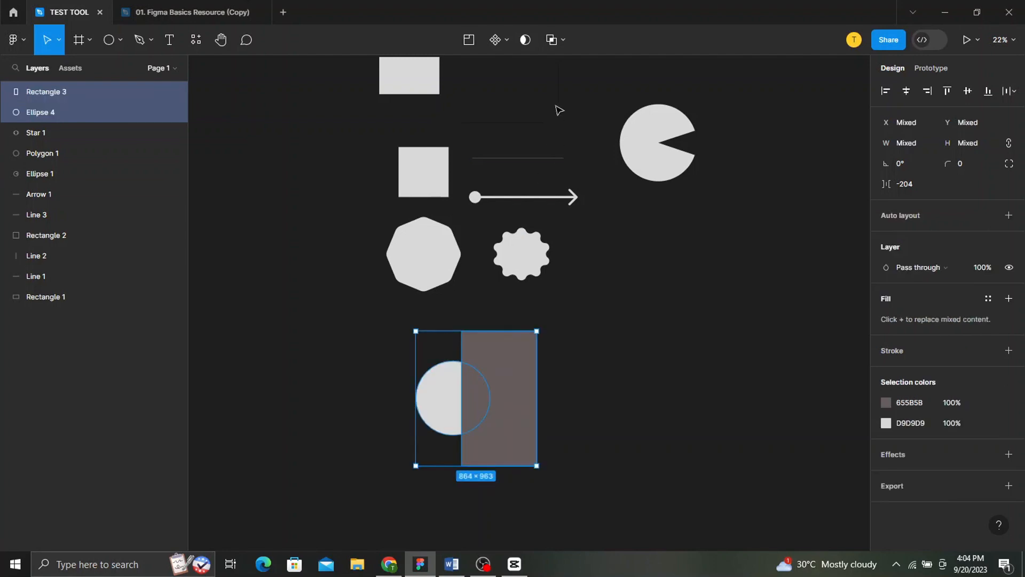
- Combine the overlapping circle and rectangle with Exclude selection
click(564, 48)
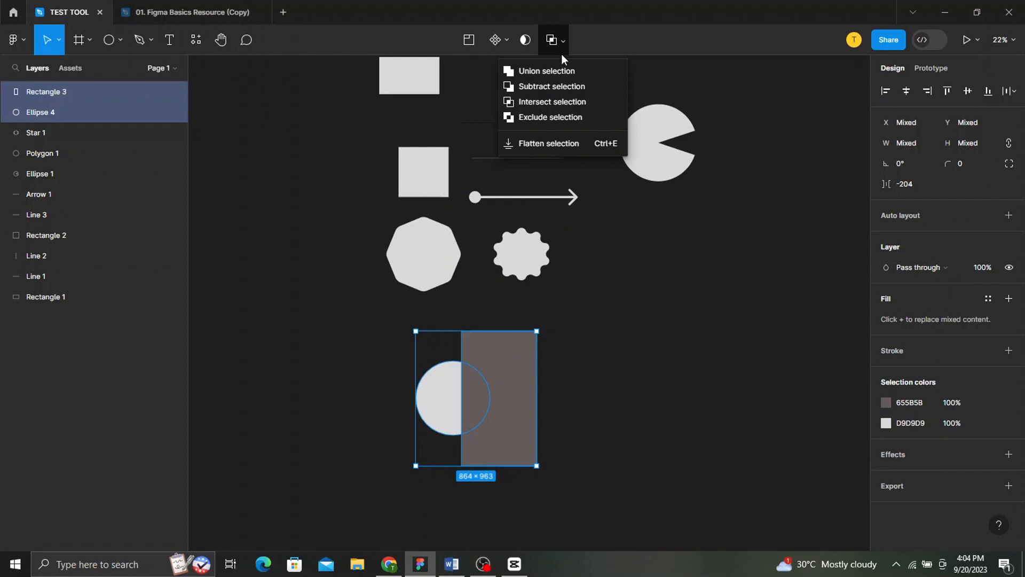
click(562, 117)
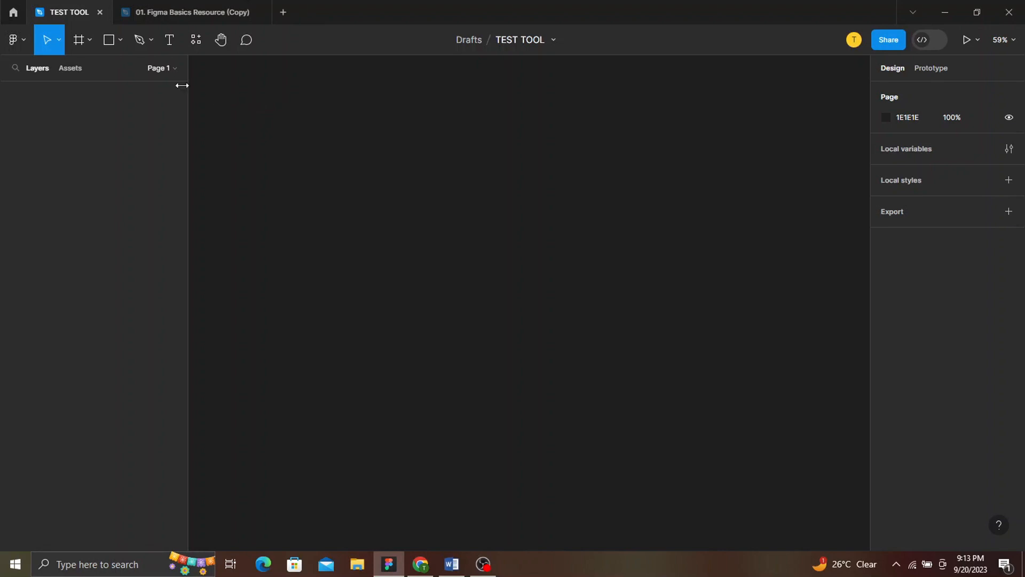
click(25, 43)
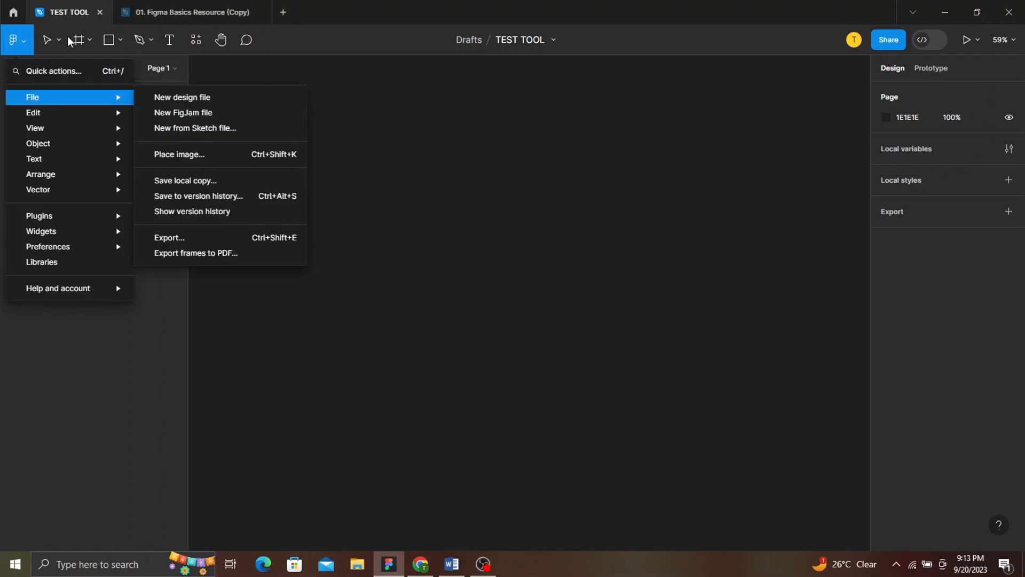
click(322, 81)
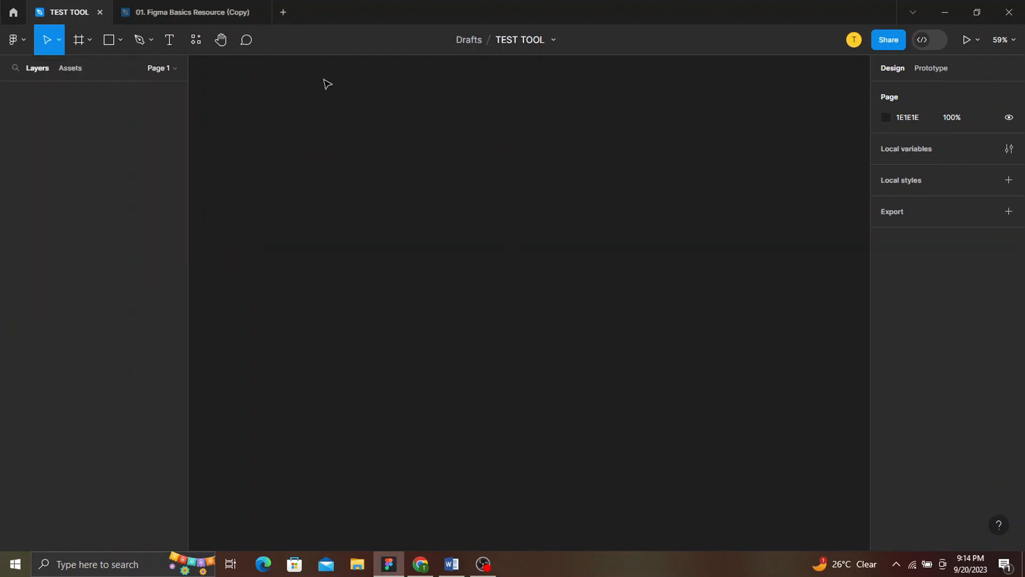
- Copy the Large Image from the landing page in 01. Figma Basics Resource (Copy) and paste it into TEST TOOL
click(198, 7)
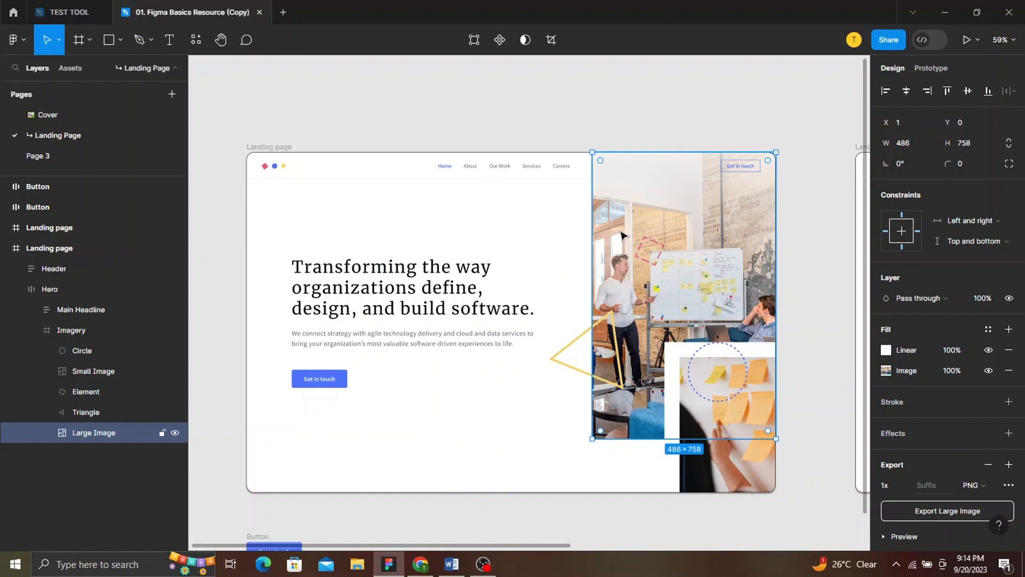
click(74, 12)
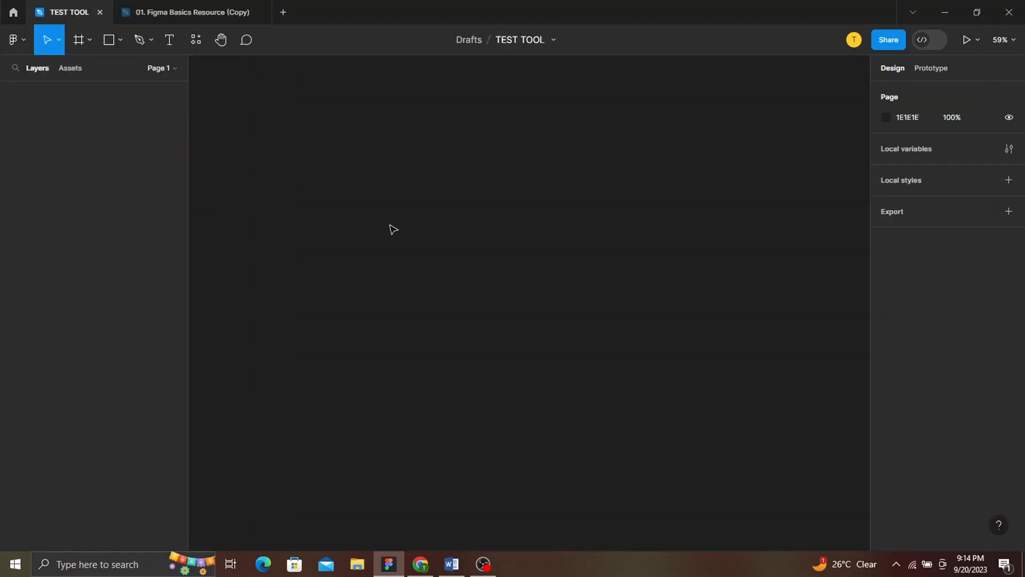
key(ctrl+v)
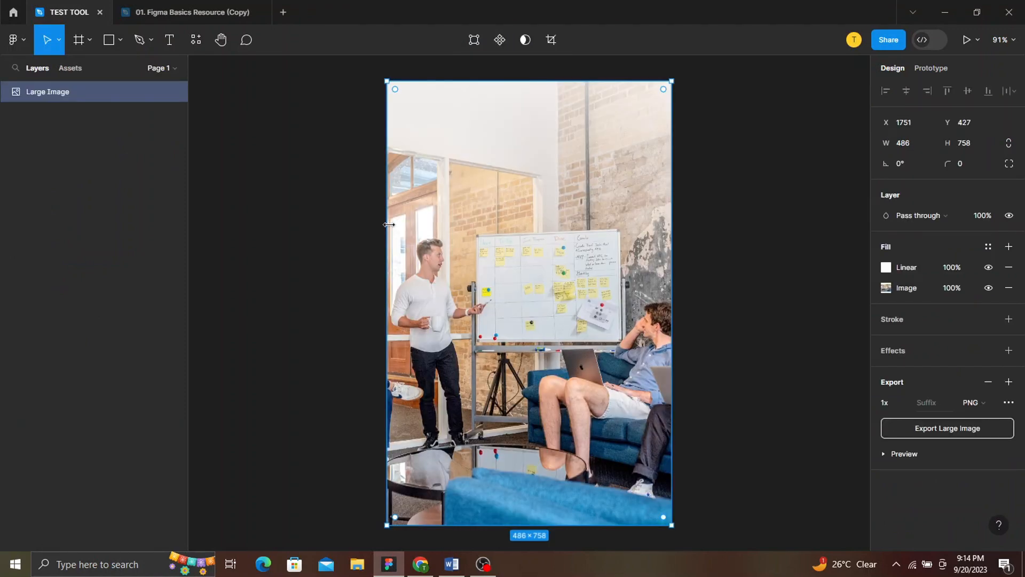
scroll(388, 224, down, 3)
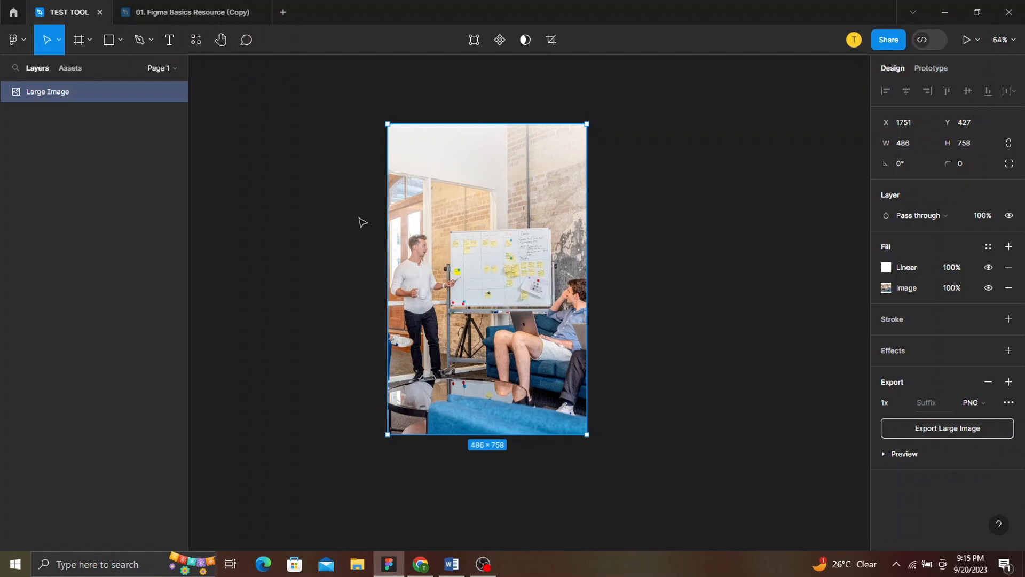
scroll(467, 195, left, 1)
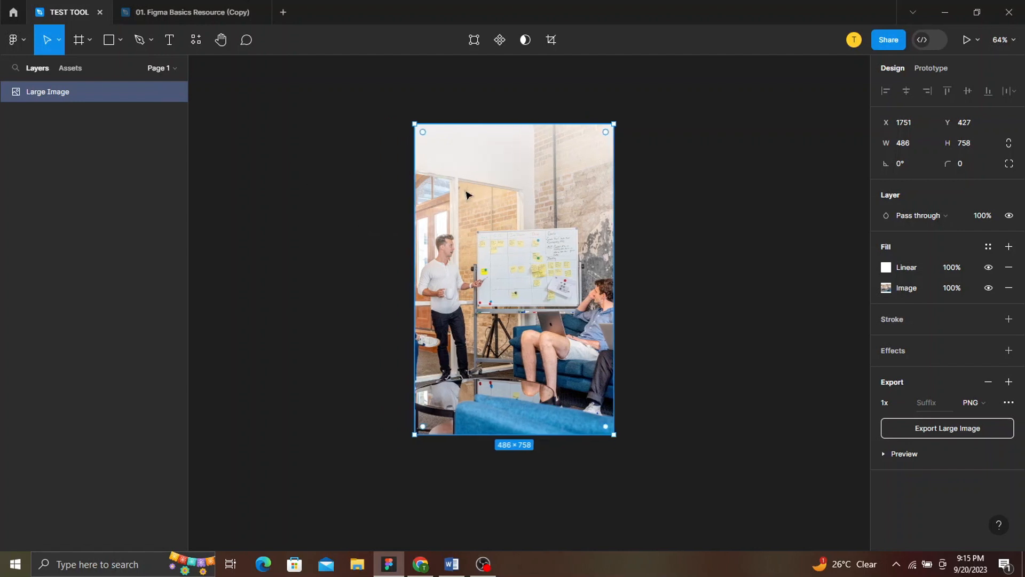
scroll(468, 195, left, 5)
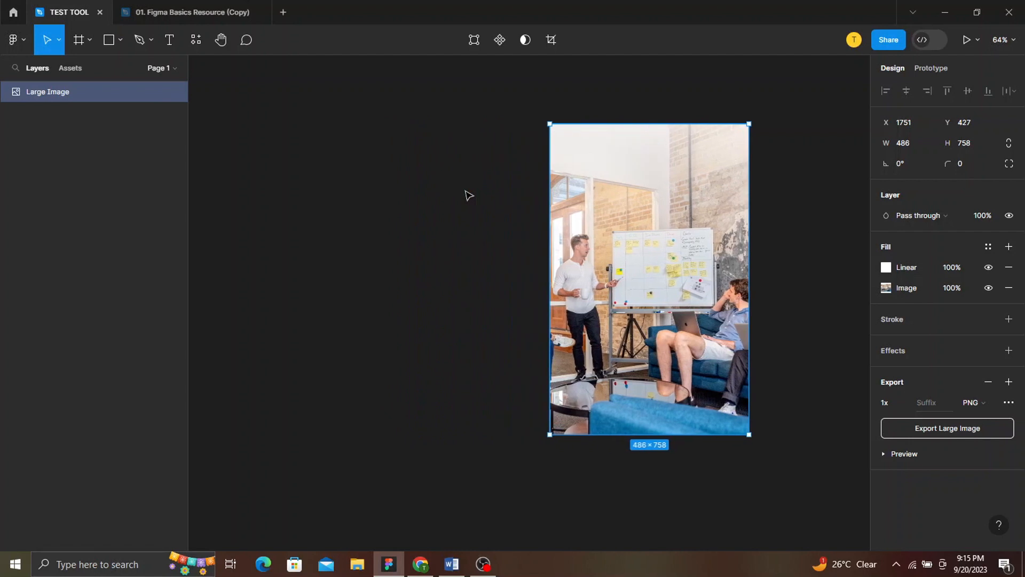
click(119, 37)
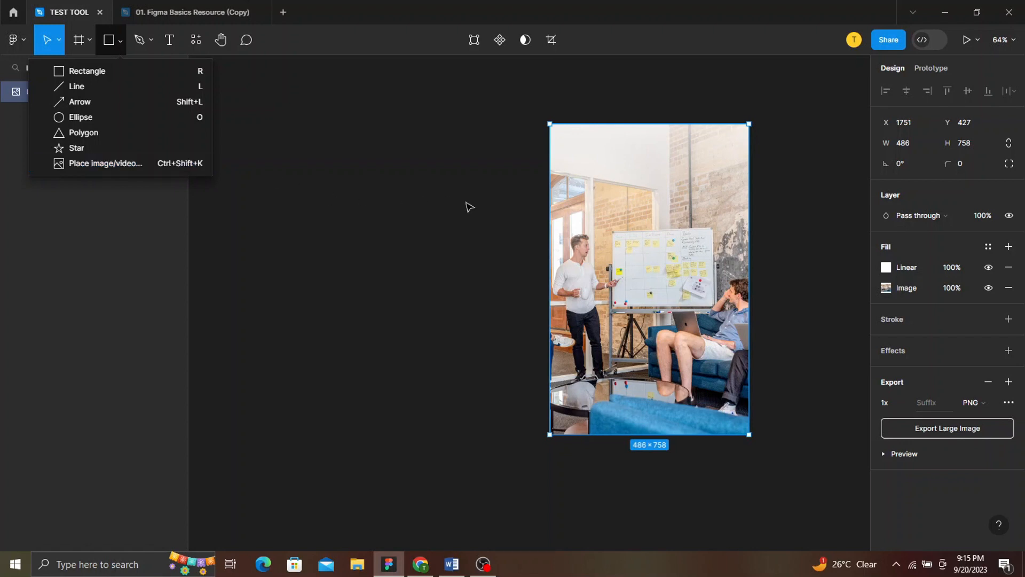
scroll(496, 210, right, 5)
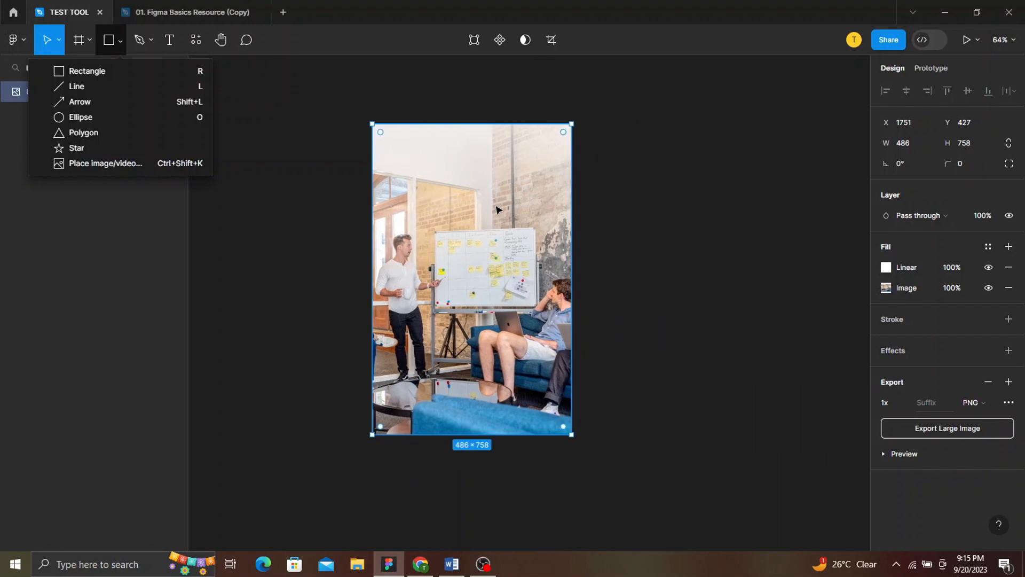
click(619, 187)
- Remove the Linear fill from the Large Image, keeping only its image fill
click(531, 188)
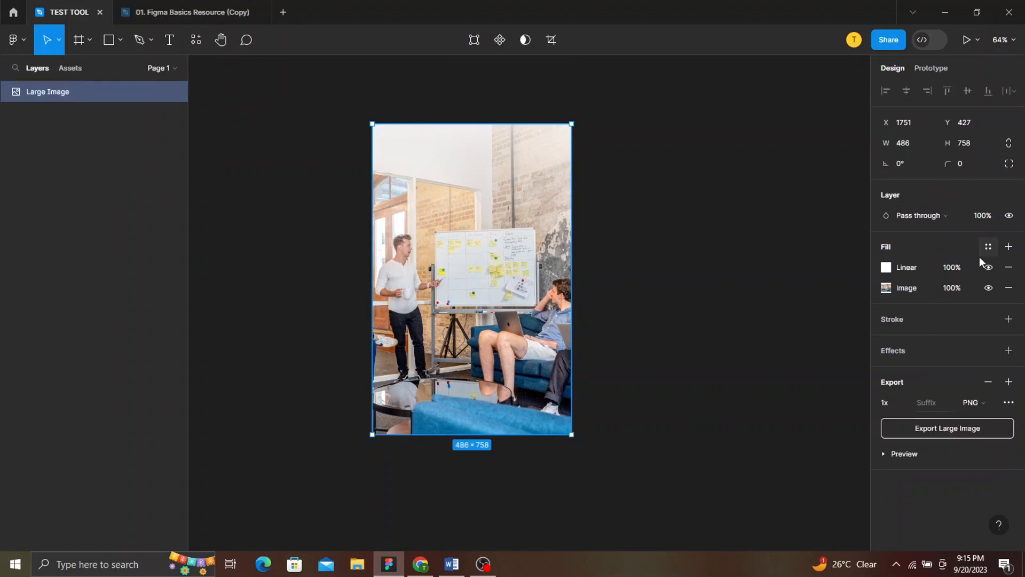
click(1009, 268)
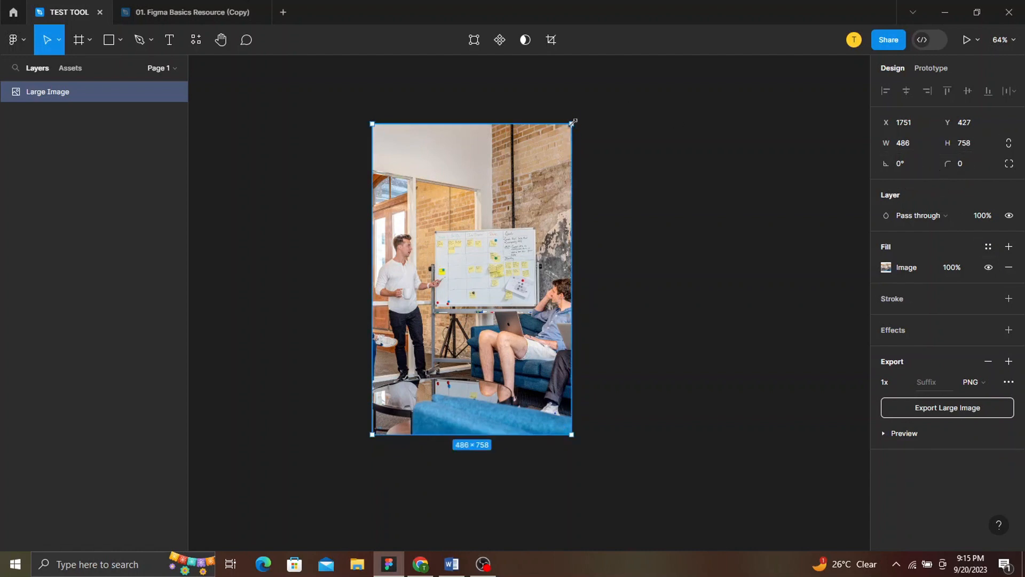
- Resize the Large Image from its upper right corner to about 544 × 802 and rotate it to about -2.45°
mouse_move(571, 122)
mouse_down()
mouse_move(633, 101)
mouse_move(576, 151)
mouse_move(640, 102)
mouse_move(696, 155)
mouse_move(490, 286)
mouse_move(578, 142)
mouse_move(653, 205)
mouse_move(577, 320)
mouse_move(485, 185)
mouse_move(657, 94)
mouse_move(761, 168)
mouse_move(638, 293)
mouse_move(557, 90)
mouse_move(698, 87)
mouse_move(658, 194)
mouse_move(520, 210)
mouse_move(619, 96)
mouse_move(695, 110)
mouse_move(664, 216)
mouse_move(525, 220)
mouse_move(620, 96)
mouse_move(668, 91)
mouse_move(648, 124)
mouse_move(555, 175)
mouse_move(556, 119)
mouse_move(674, 113)
mouse_move(674, 132)
mouse_move(581, 124)
mouse_up()
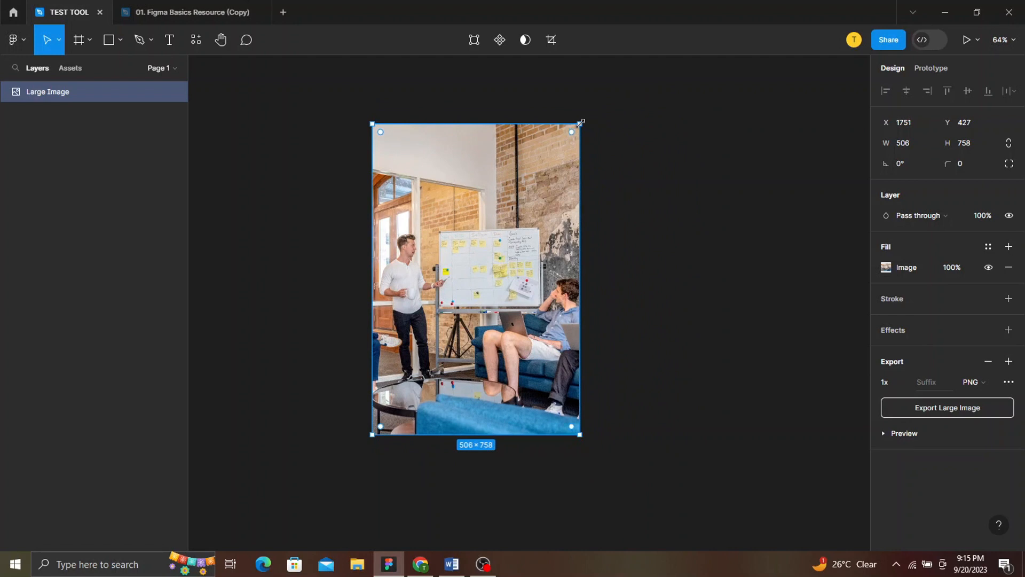
drag(580, 123, 564, 150)
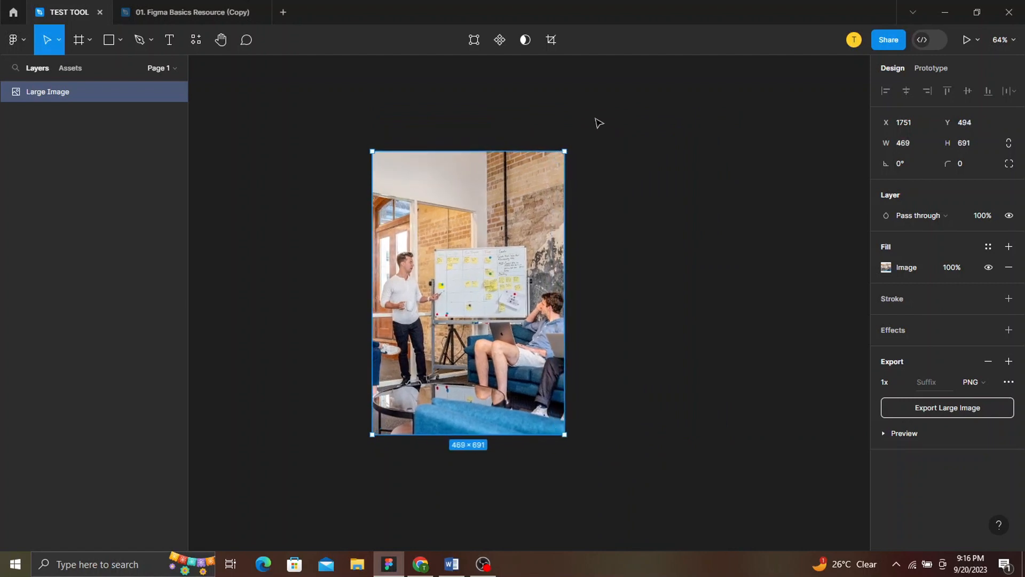
drag(565, 151, 596, 412)
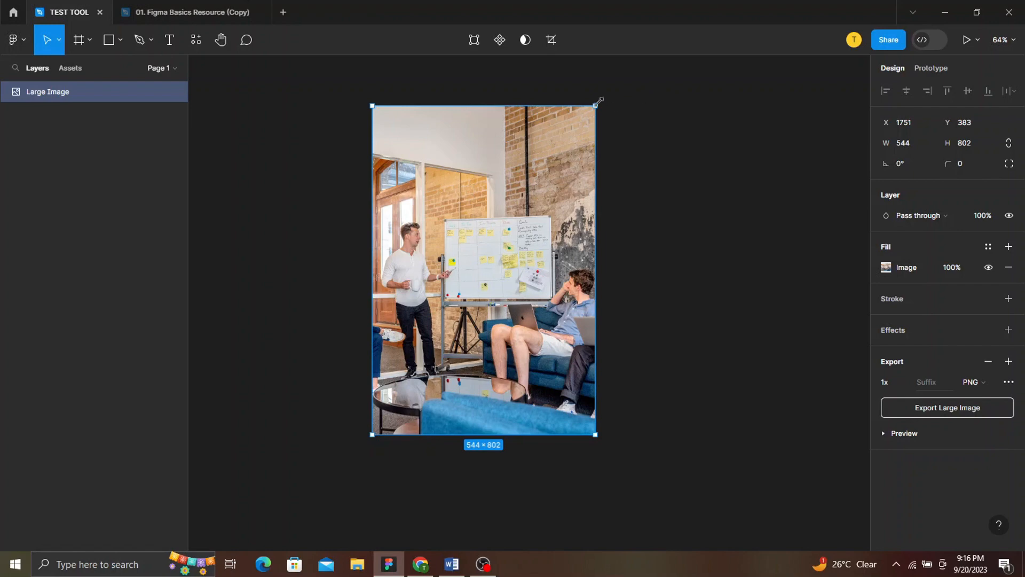
drag(604, 104, 557, 146)
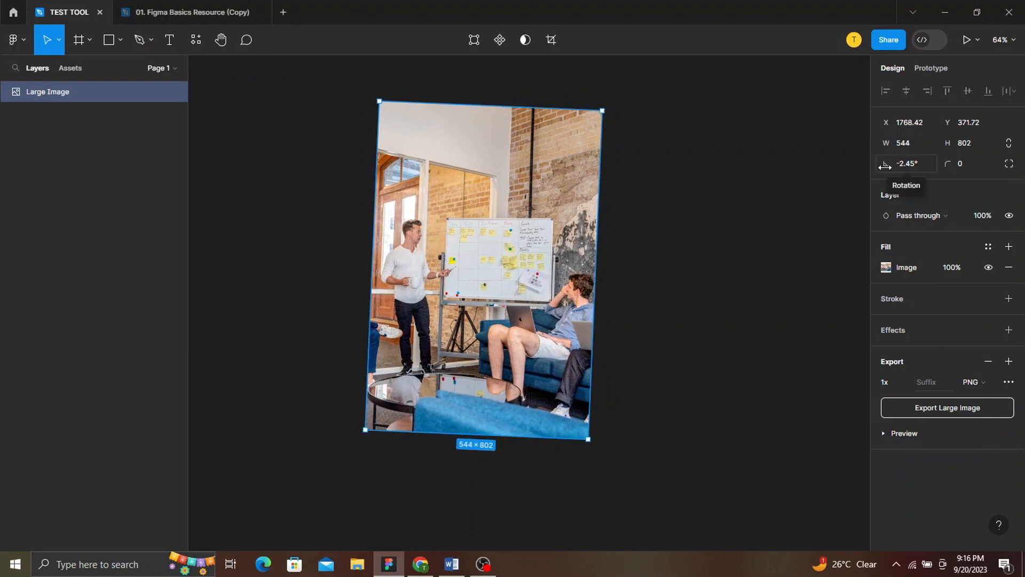
- Rotate the Large Image to about 0.55°
mouse_move(885, 166)
mouse_down()
mouse_move(919, 162)
mouse_move(884, 164)
mouse_up()
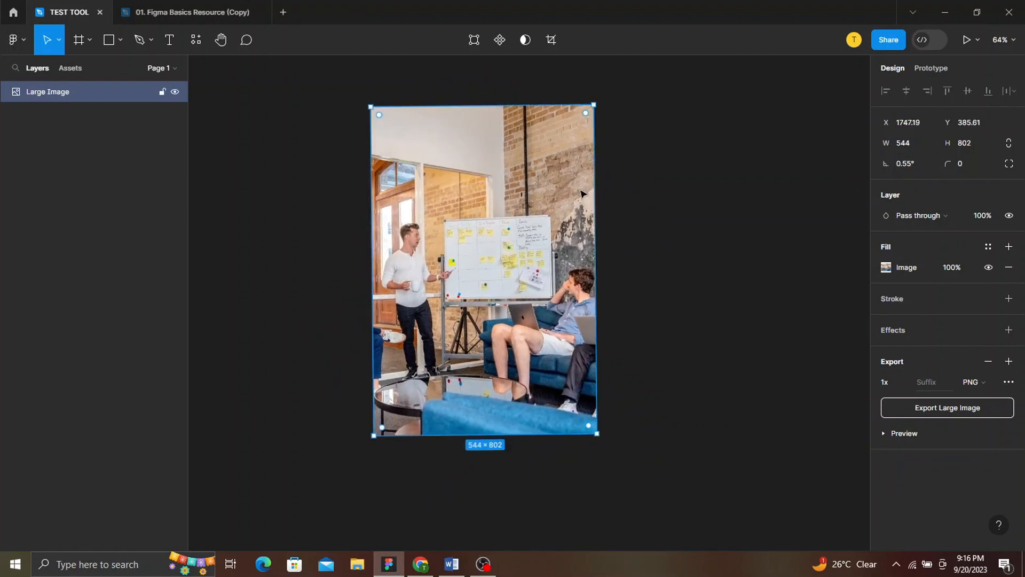
- Switch the Large Image's image fill to Fit mode and resize its bounds to about 472 × 756
click(882, 268)
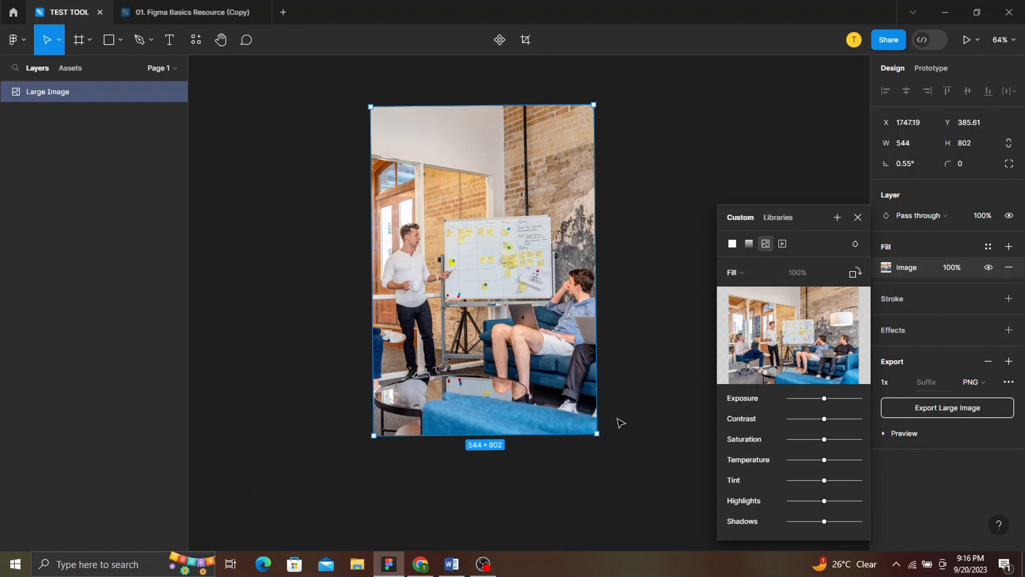
click(776, 273)
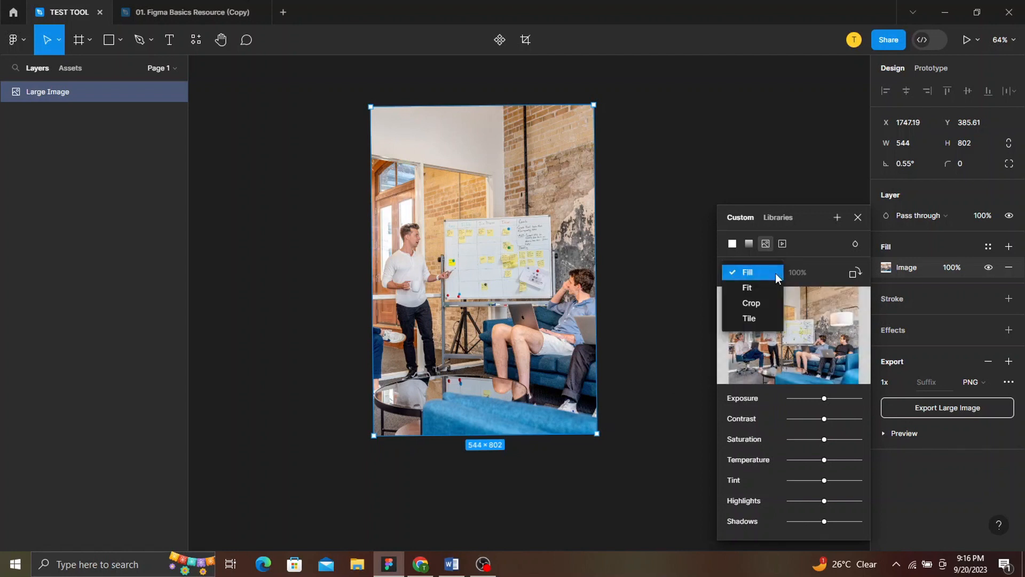
click(761, 288)
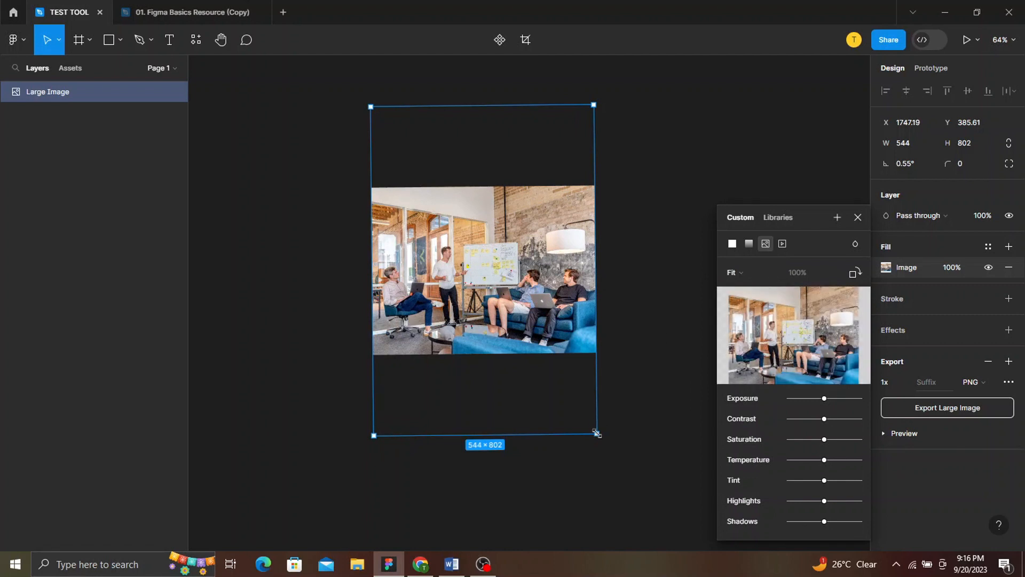
drag(596, 433, 576, 385)
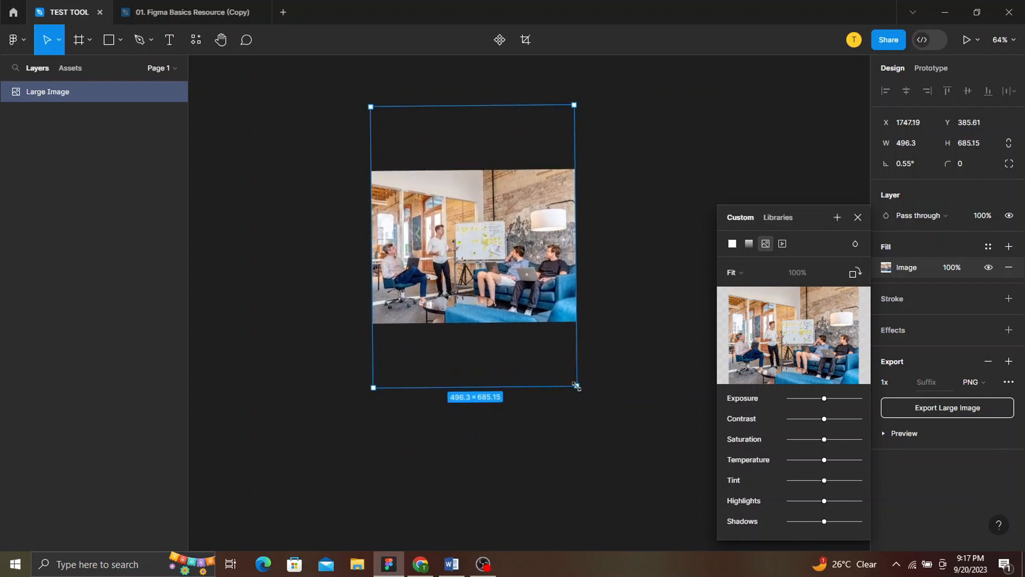
drag(576, 385, 567, 415)
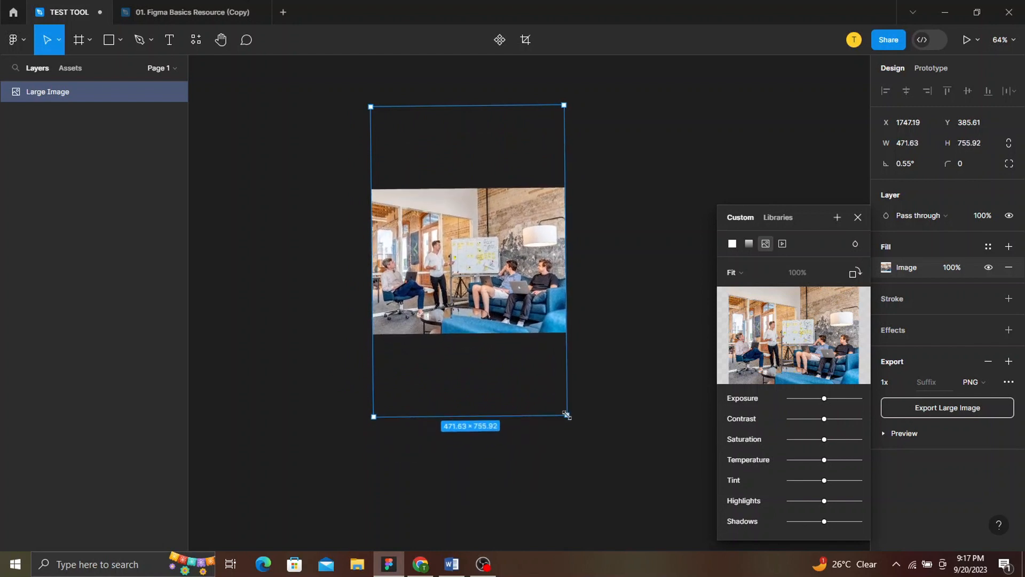
- Switch the image fill to Crop mode and crop the empty areas above and below the picture to about 468 × 464
click(771, 273)
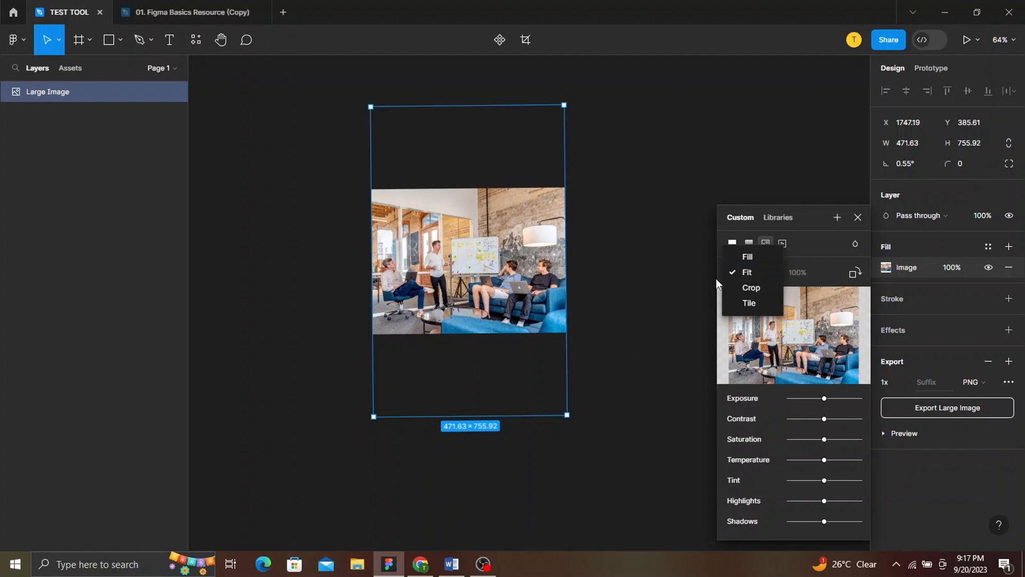
click(756, 292)
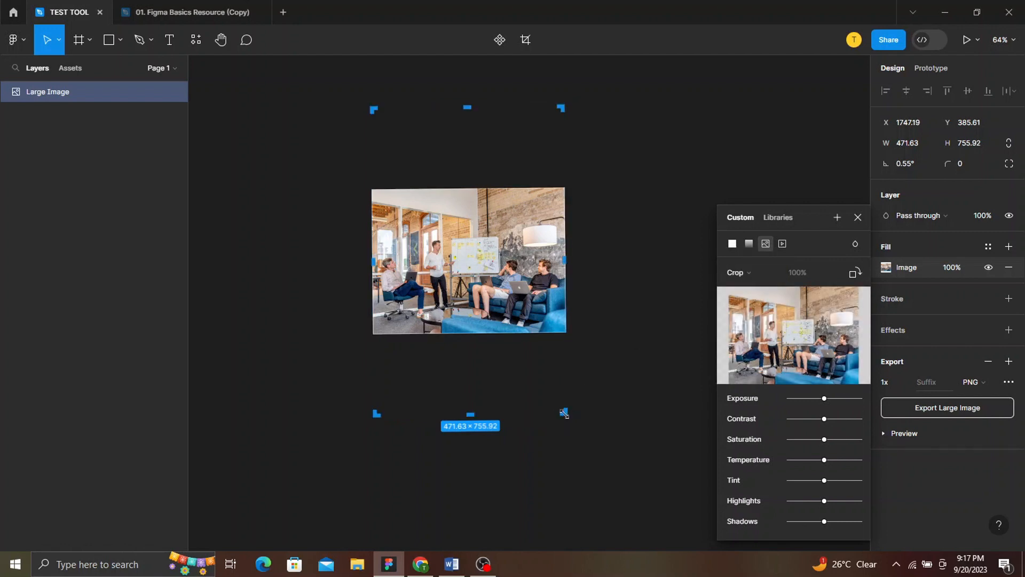
drag(564, 413, 570, 338)
drag(574, 365, 560, 180)
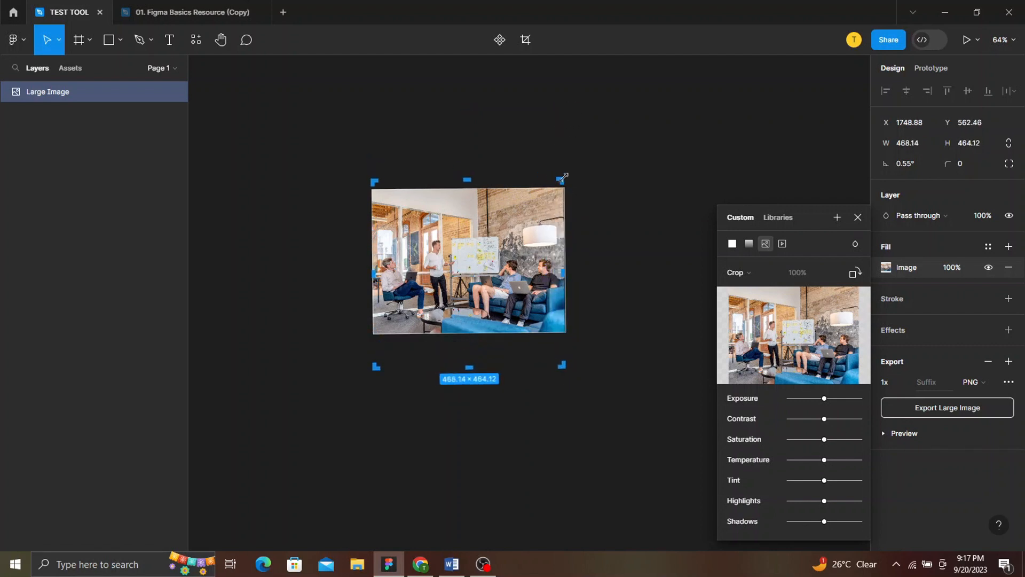
click(470, 402)
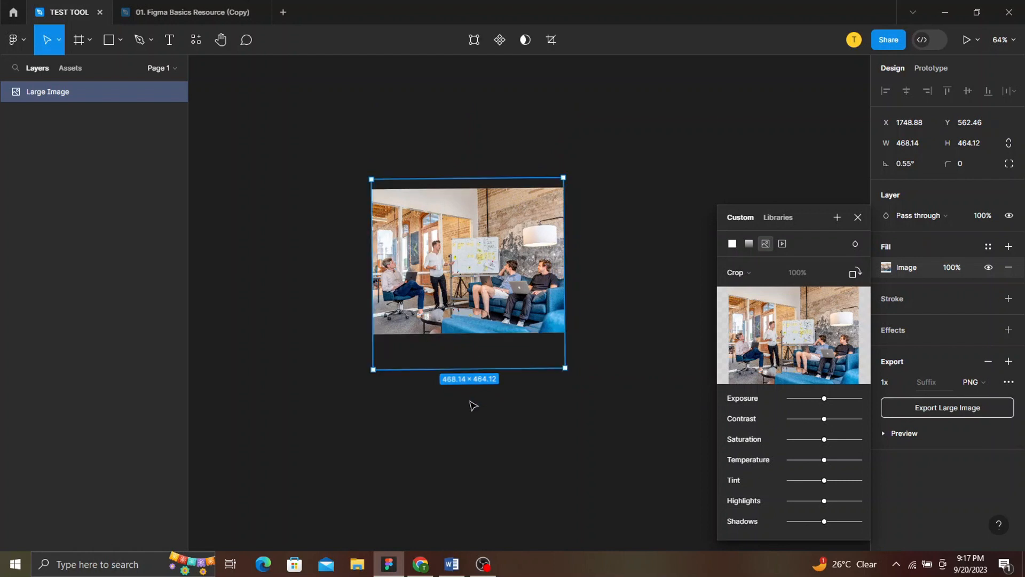
- Undo the crop, the resizing and the Fit mode change on the Large Image
key(ctrl+z)
key(ctrl+z)
key(ctrl+z)
key(ctrl+z)
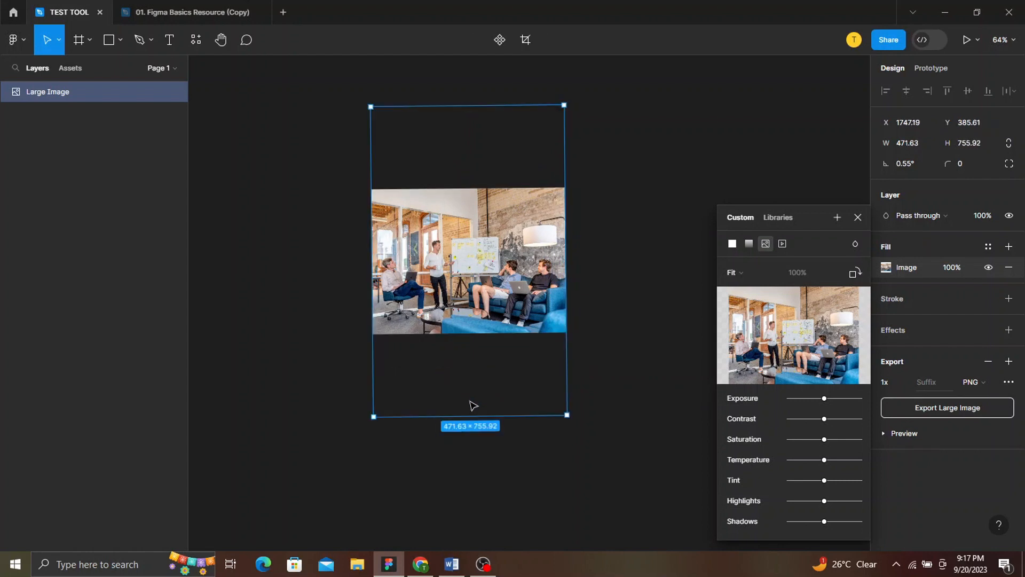
key(ctrl+z)
key(ctrl+z)
key(ctrl+z)
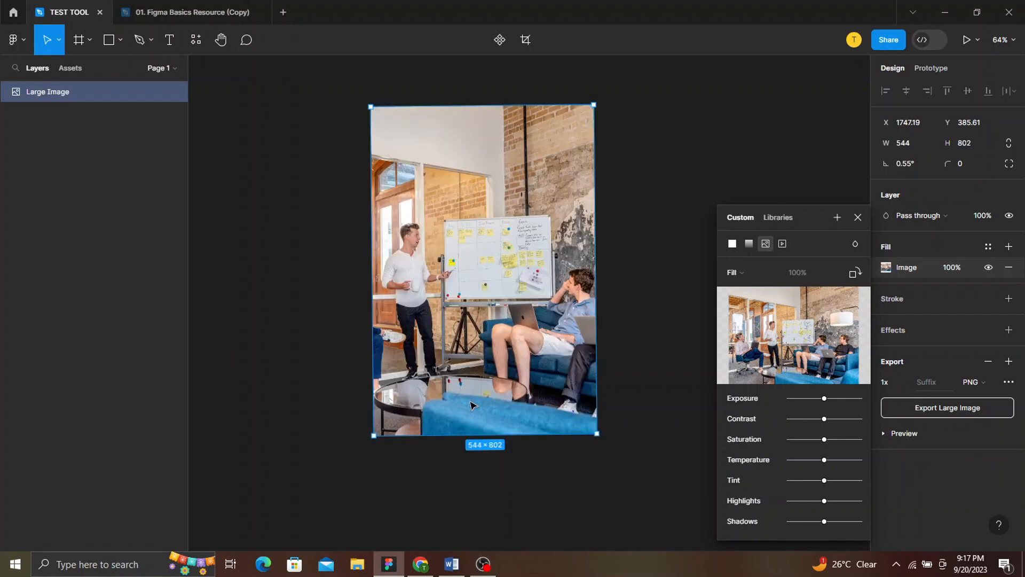
- Try Tile mode on the image fill with the tile scaled down to about 13.15%, and undo it
click(743, 274)
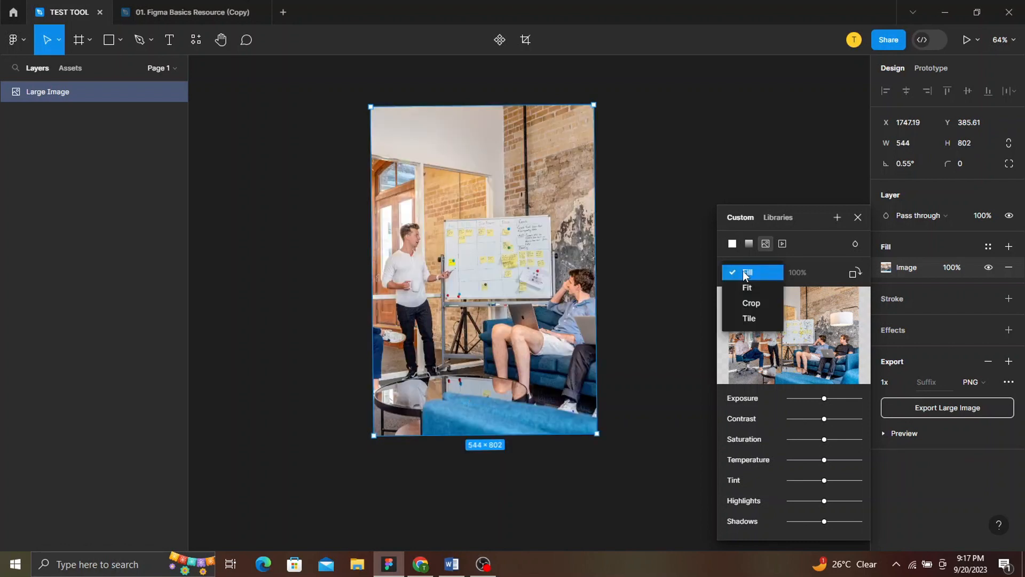
click(756, 318)
scroll(699, 376, down, 5)
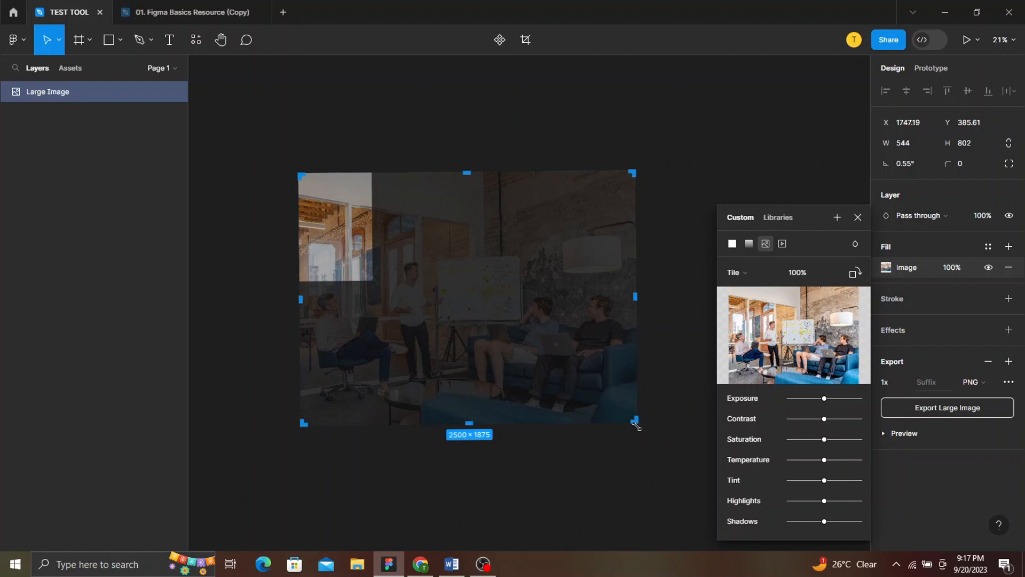
drag(635, 424, 301, 206)
scroll(341, 220, up, 5)
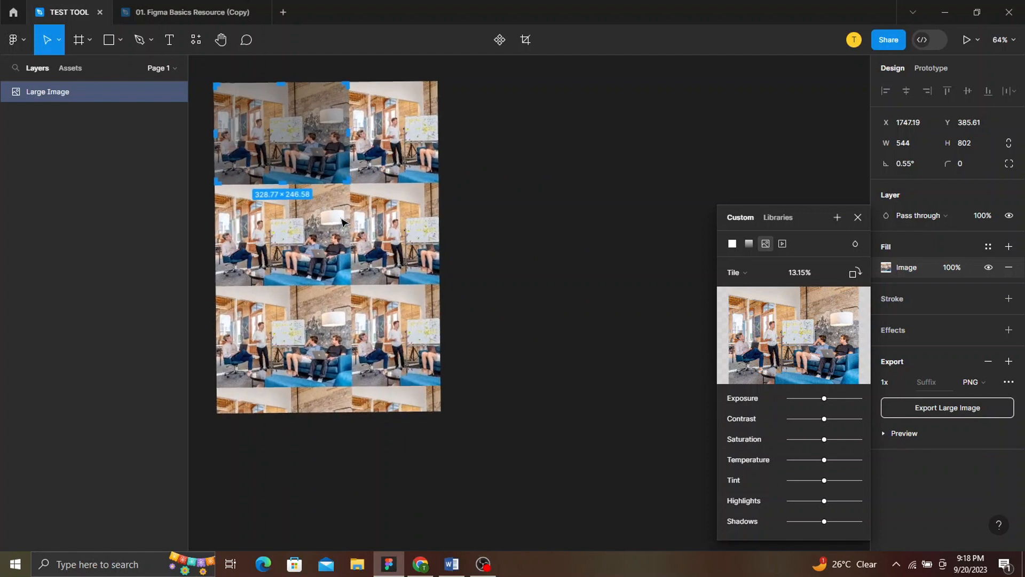
scroll(342, 219, left, 3)
scroll(344, 223, up, 3)
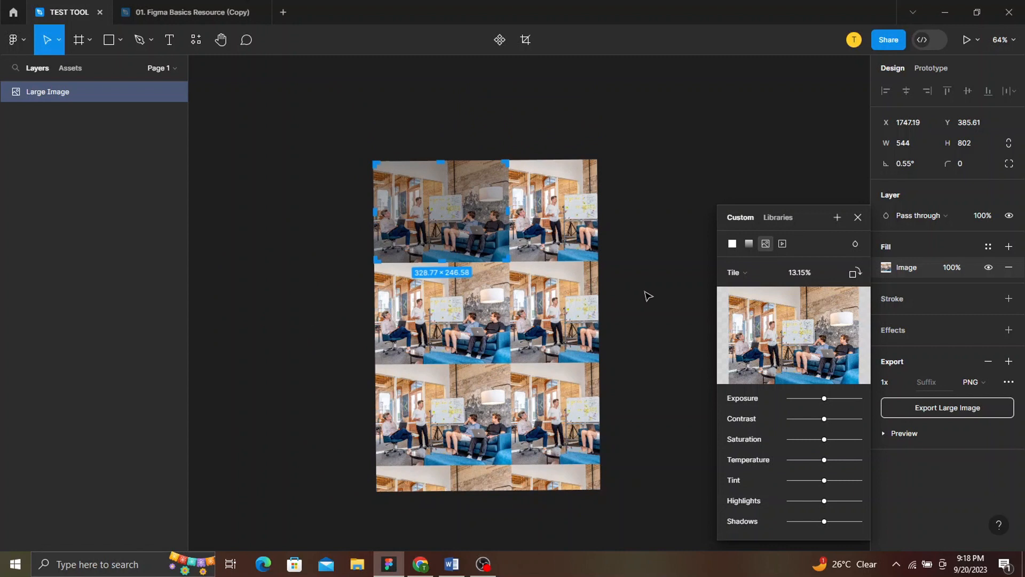
key(ctrl+z)
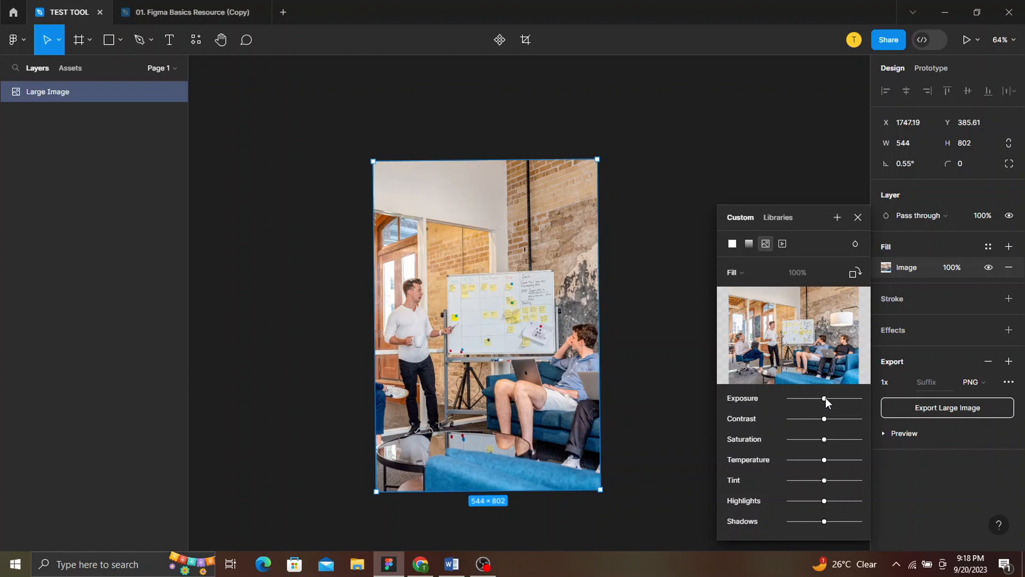
- Try raising the image fill's exposure, contrast and saturation, and undo these adjustments
drag(825, 397, 838, 397)
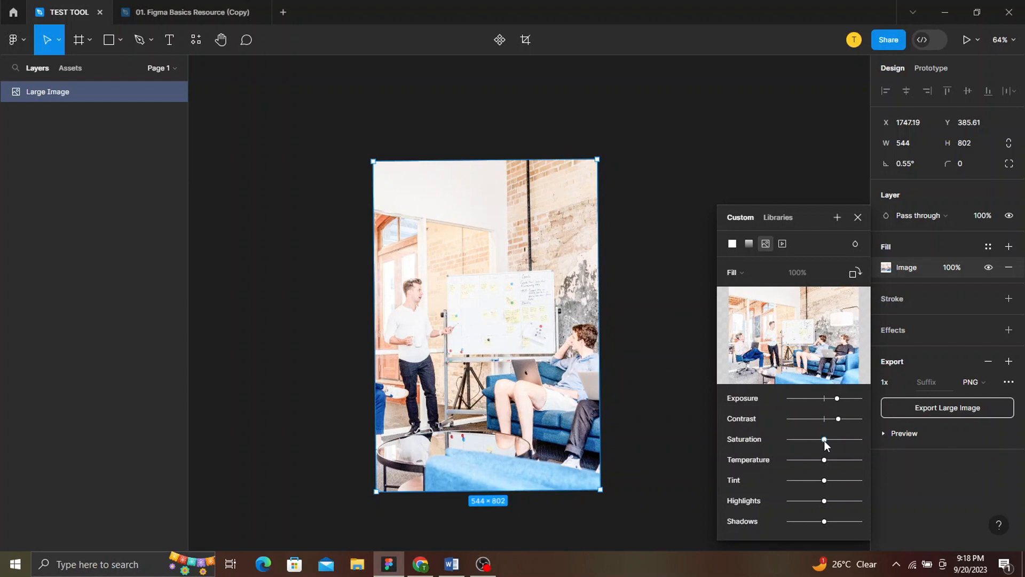
drag(824, 439, 848, 442)
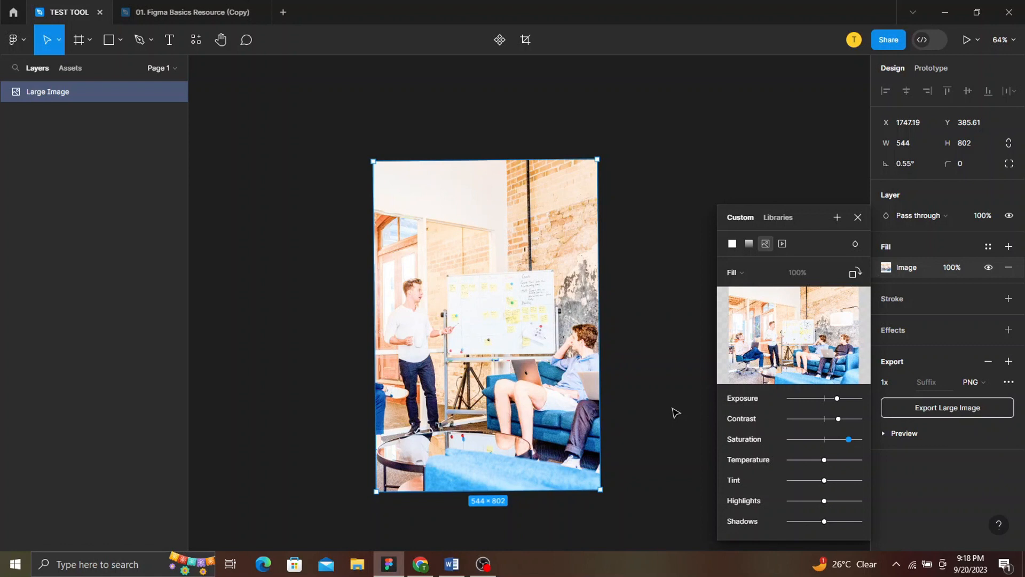
key(ctrl+z)
key(ctrl+z)
key(ctrl+z)
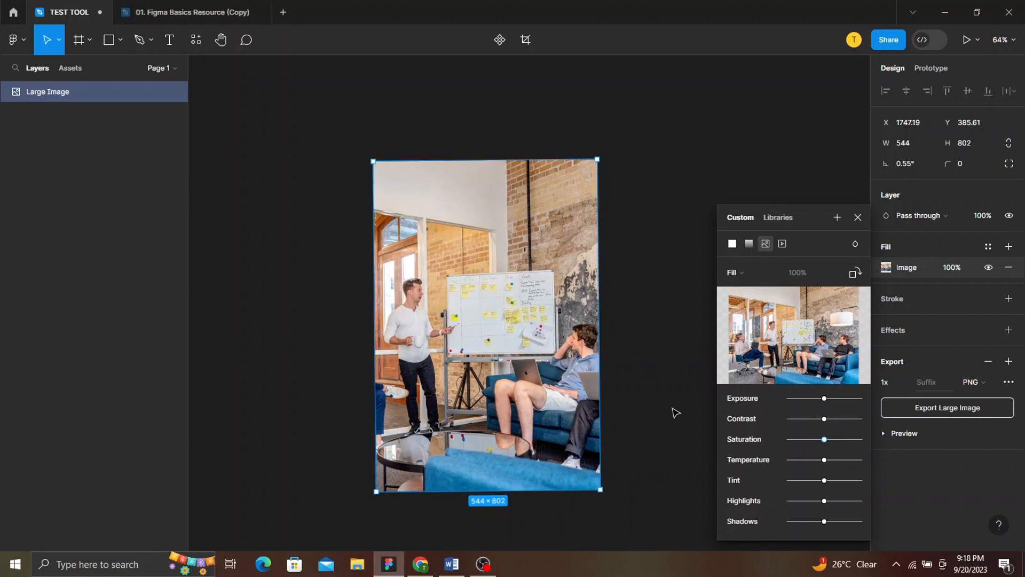
- Preview the blend modes available for the image fill, such as Darken, and close the fill settings without applying one
click(856, 244)
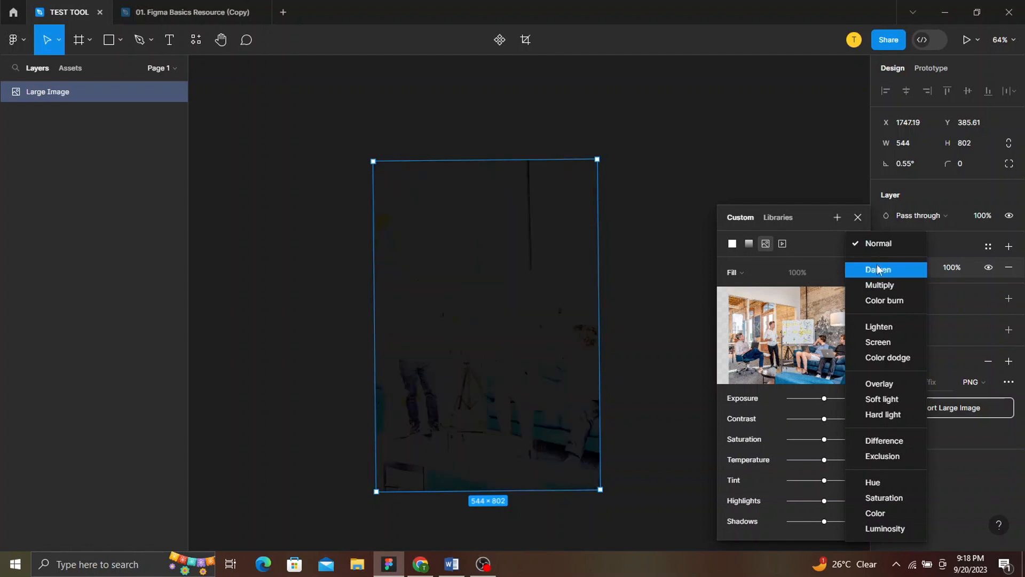
click(831, 147)
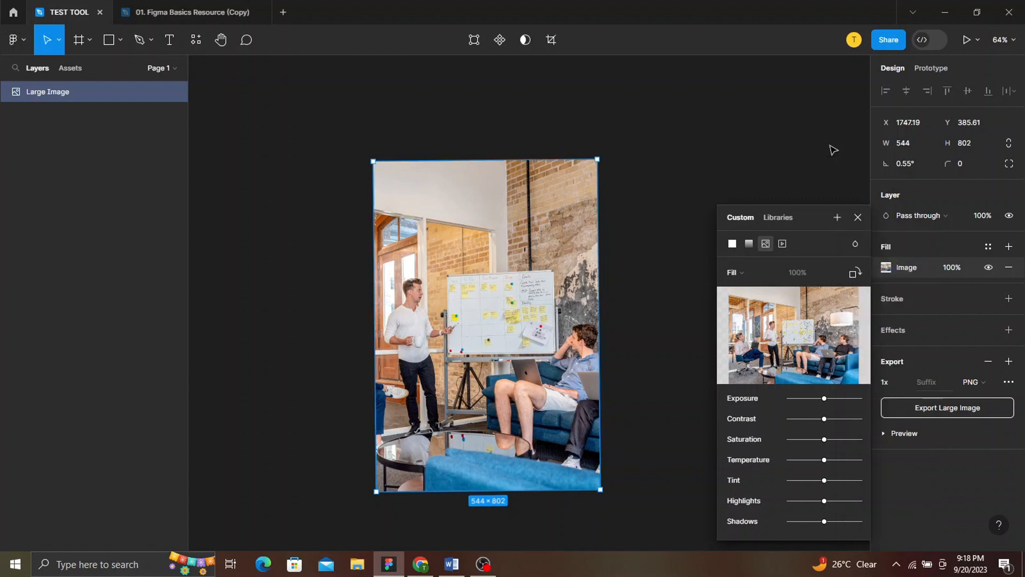
click(857, 217)
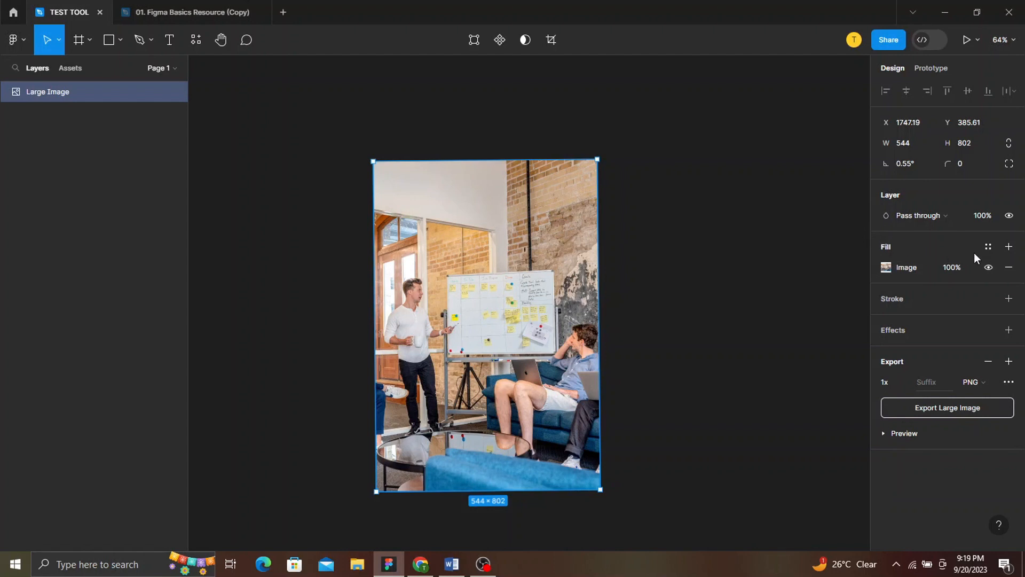
- Add a 000000 solid fill above the image fill and set its opacity to 100%
click(1008, 248)
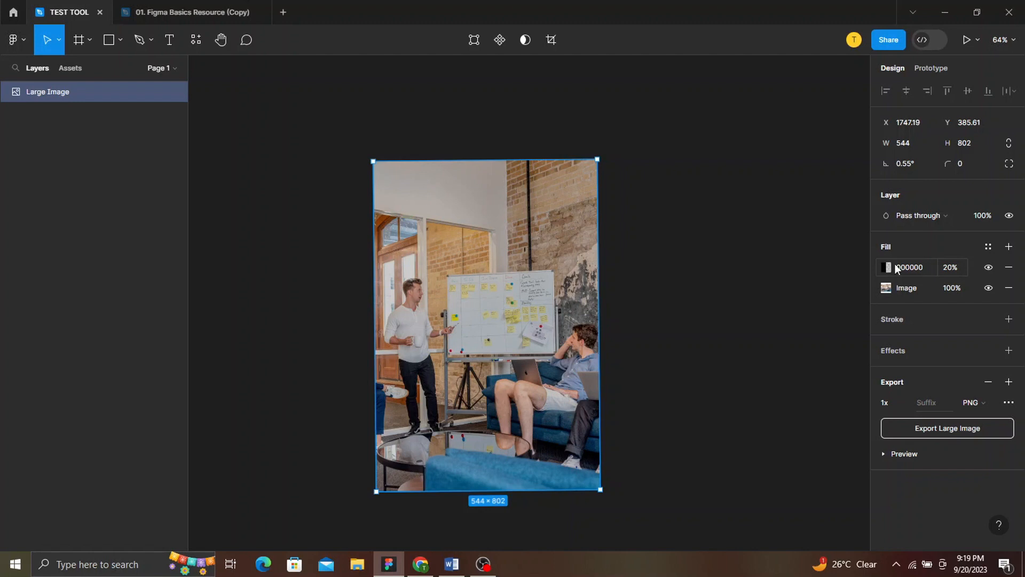
click(946, 272)
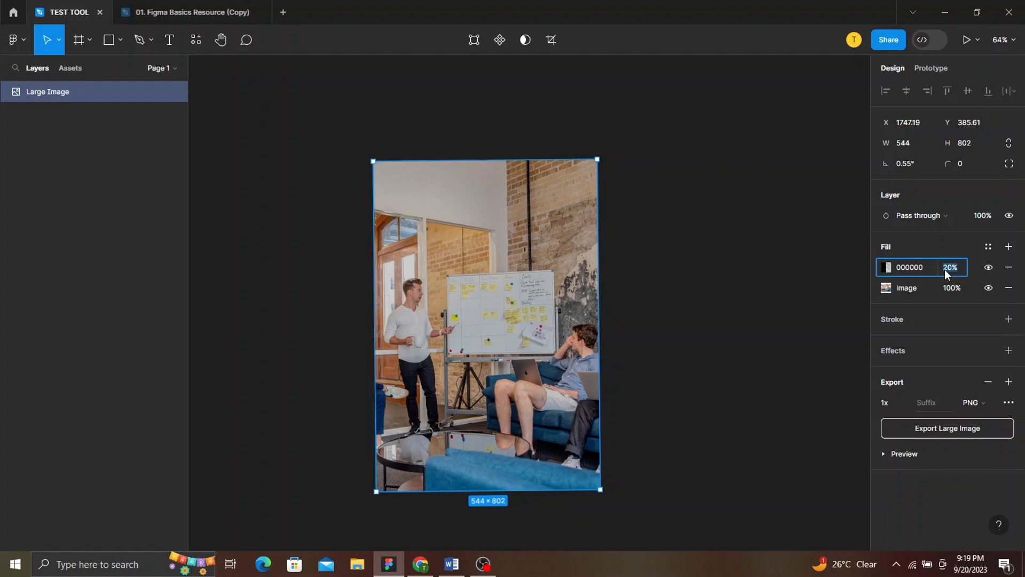
click(886, 266)
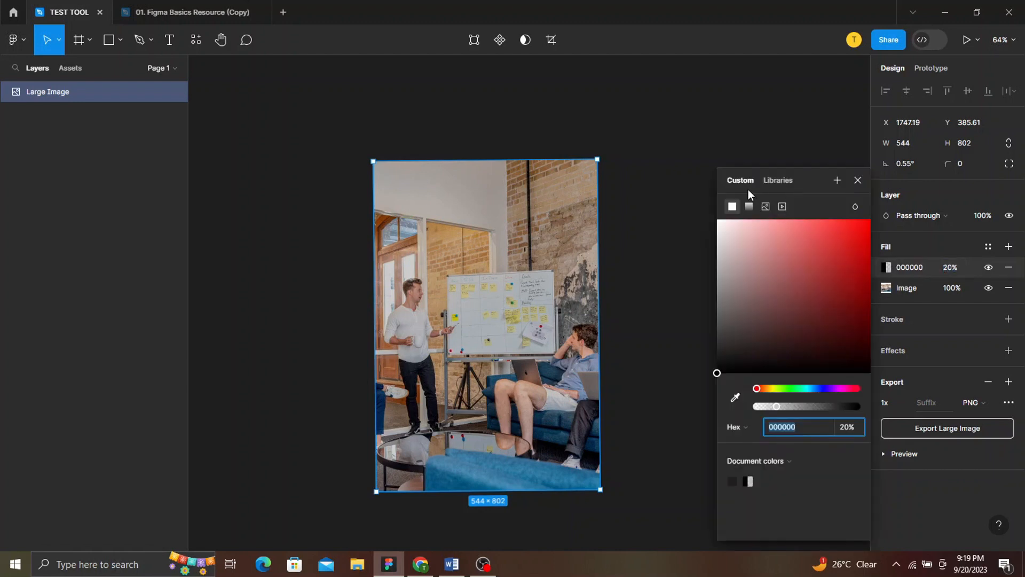
click(856, 185)
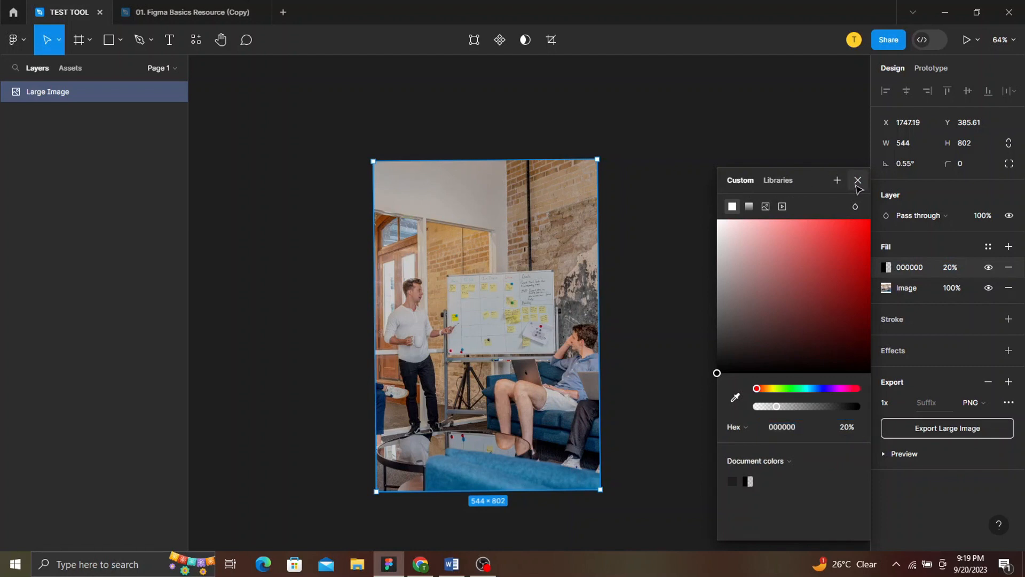
click(946, 270)
text(100)
key(Return)
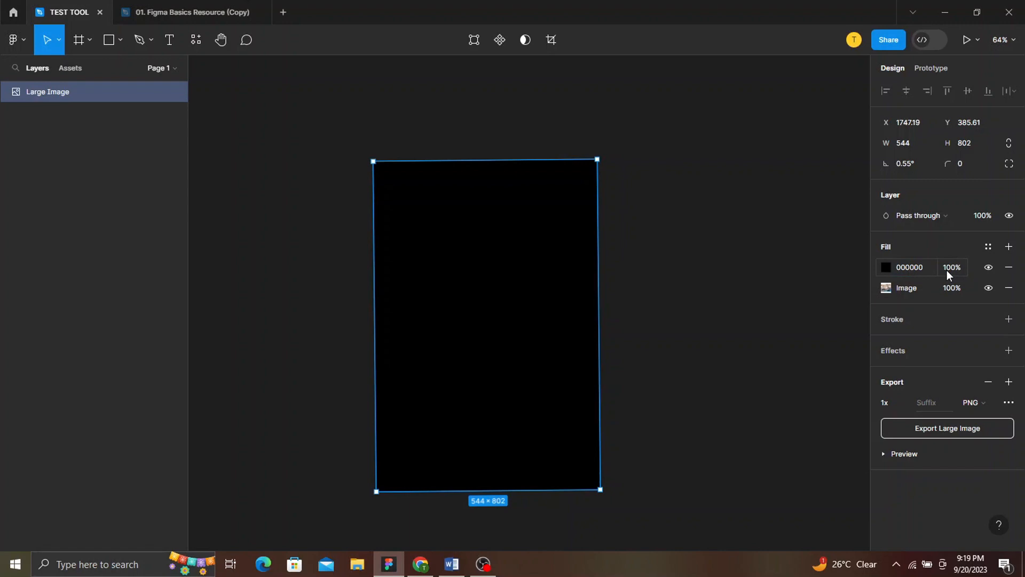
- Change the solid fill to a linear gradient with start colour F3E8E8, and shift its start point toward the image's upper right
click(885, 268)
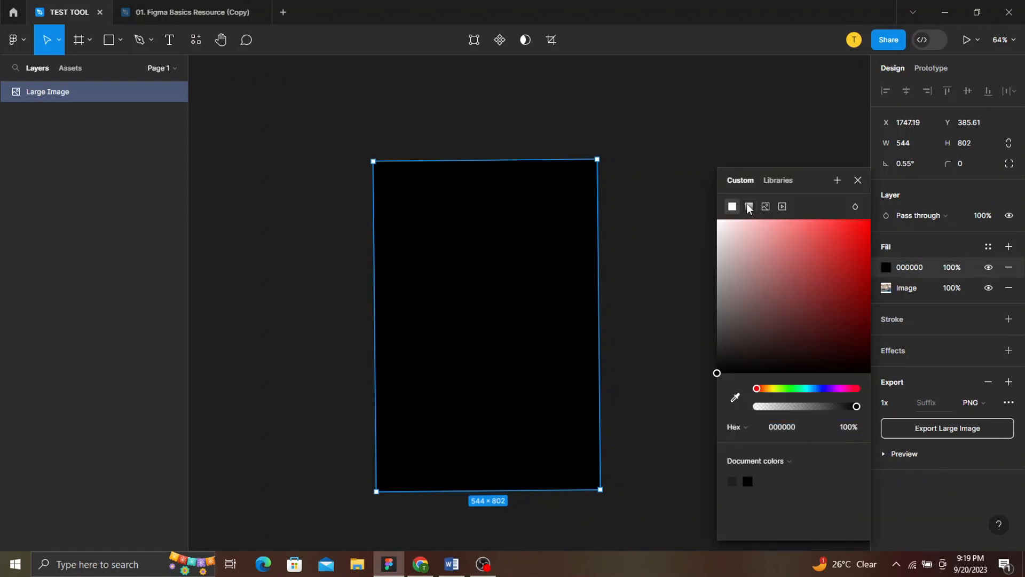
click(749, 207)
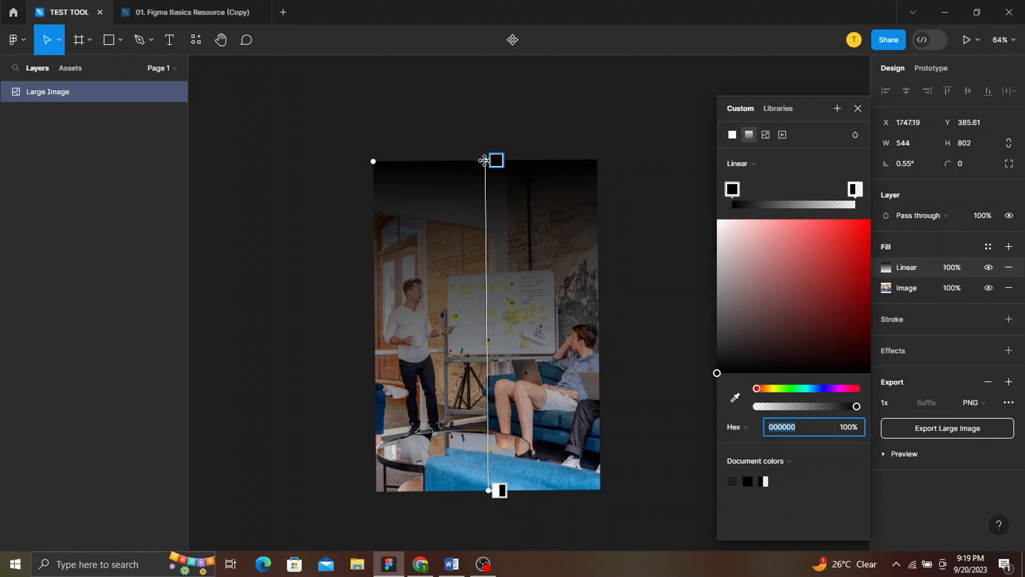
click(724, 227)
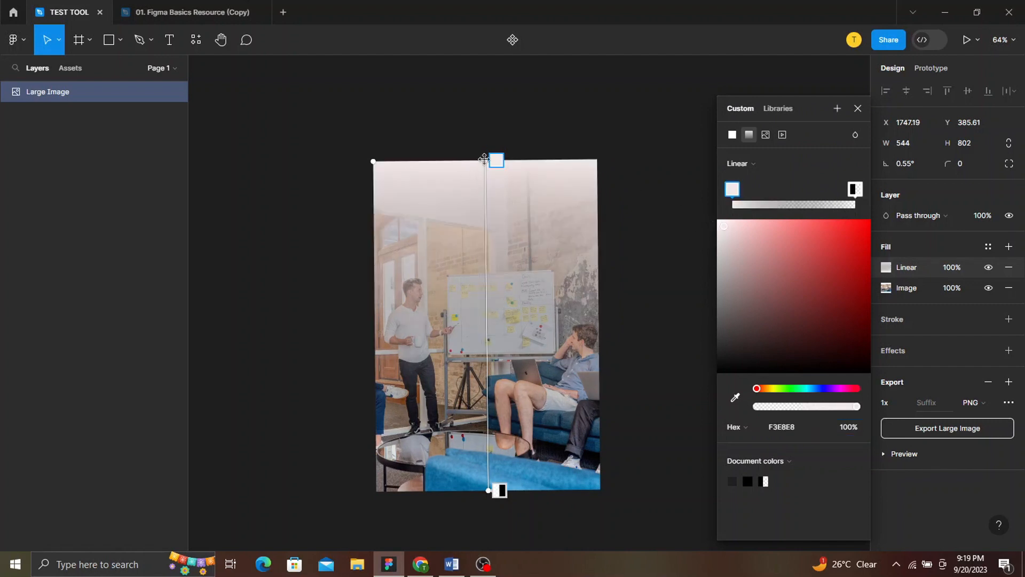
mouse_move(484, 159)
mouse_down()
mouse_move(490, 225)
mouse_move(487, 164)
mouse_up()
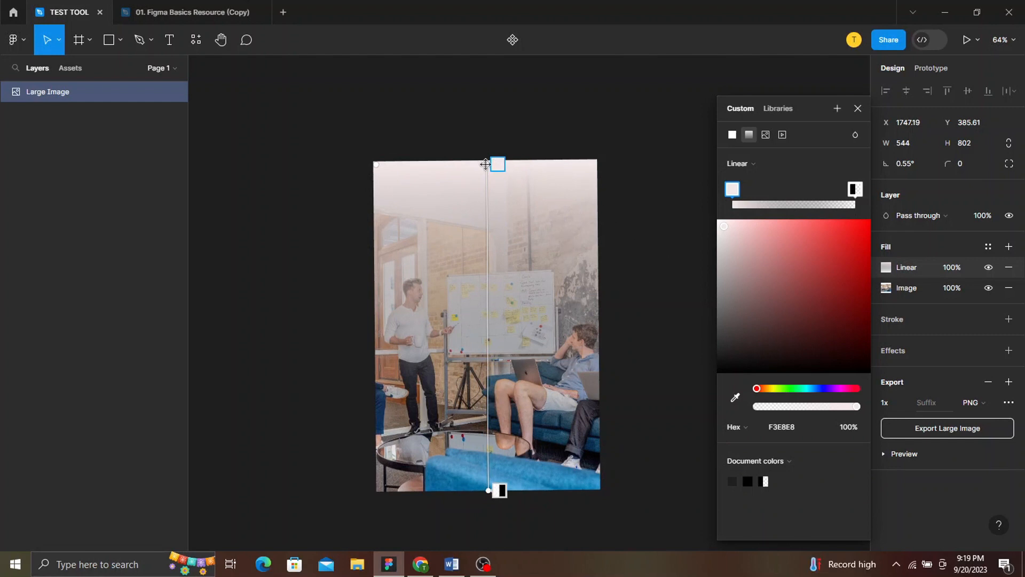
mouse_move(484, 165)
mouse_down()
mouse_move(557, 209)
mouse_move(542, 233)
mouse_move(558, 198)
mouse_up()
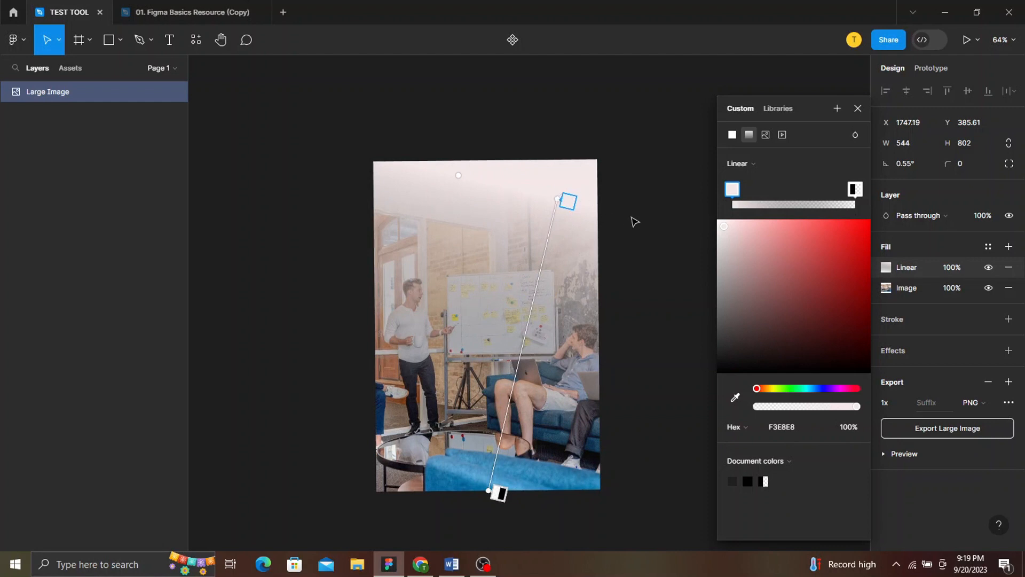
click(857, 109)
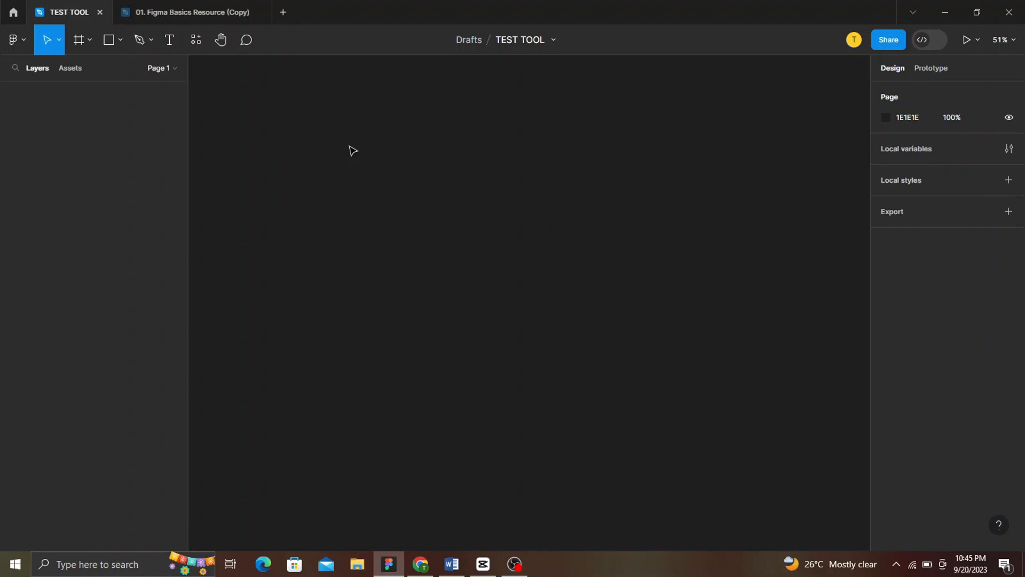
- Add an iPhone 13 / 13 Pro preset frame of 390×844 to the empty page
key(f)
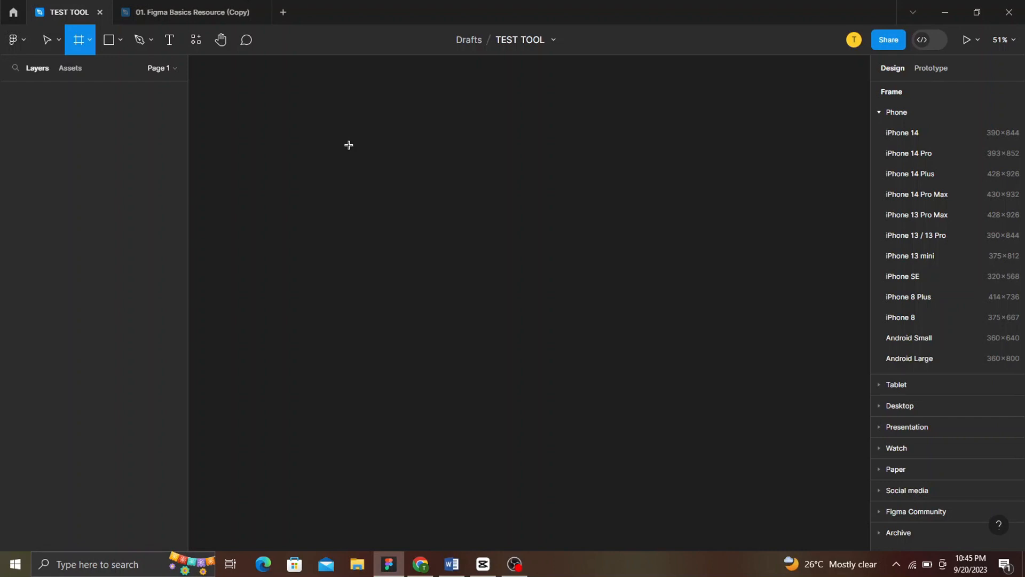
click(927, 237)
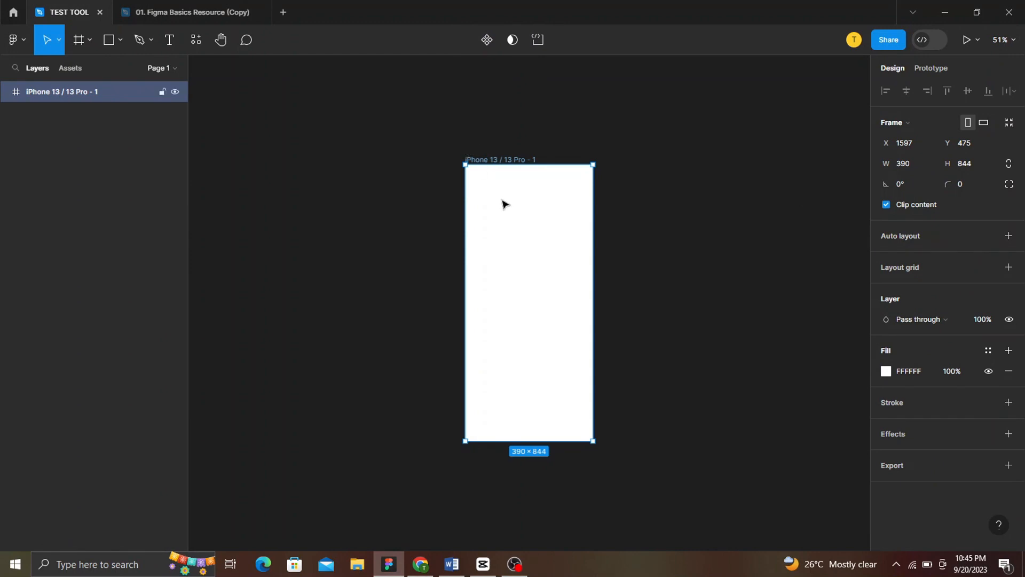
scroll(504, 204, up, 5)
scroll(504, 204, down, 3)
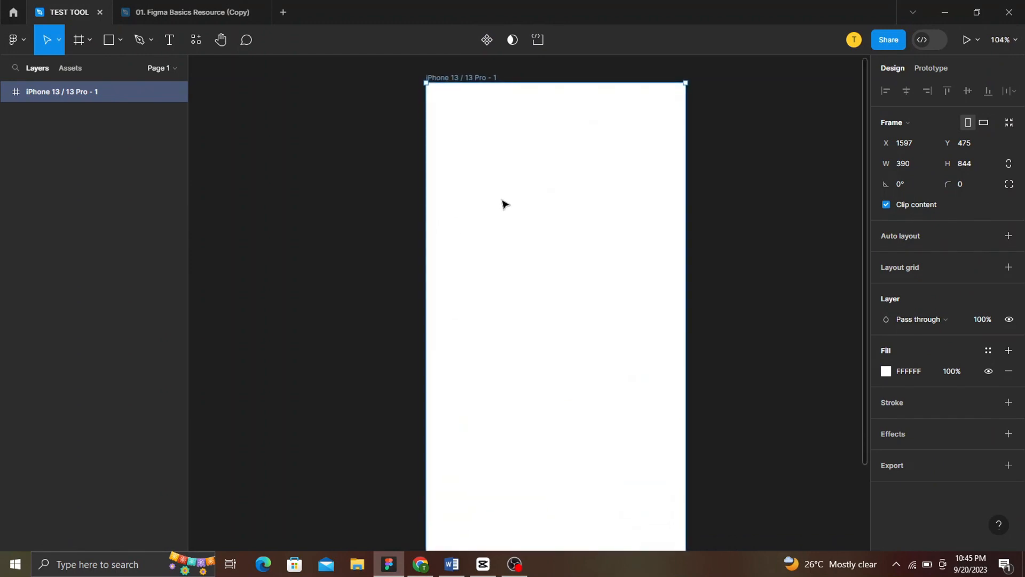
scroll(504, 205, right, 2)
scroll(505, 204, up, 1)
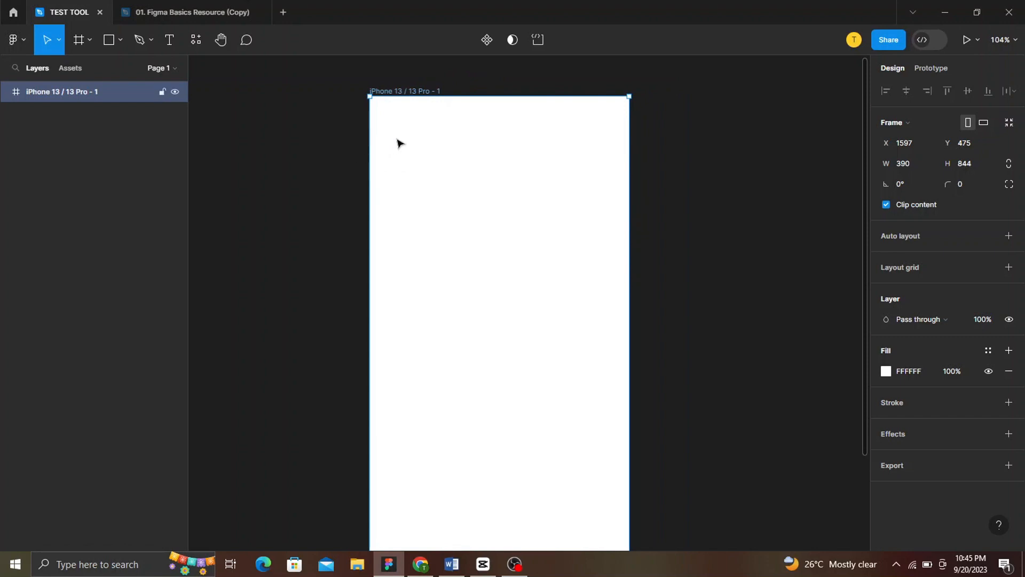
- Add a text layer near the frame's upper left reading "Hello welocome" followed by the person's first name
key(t)
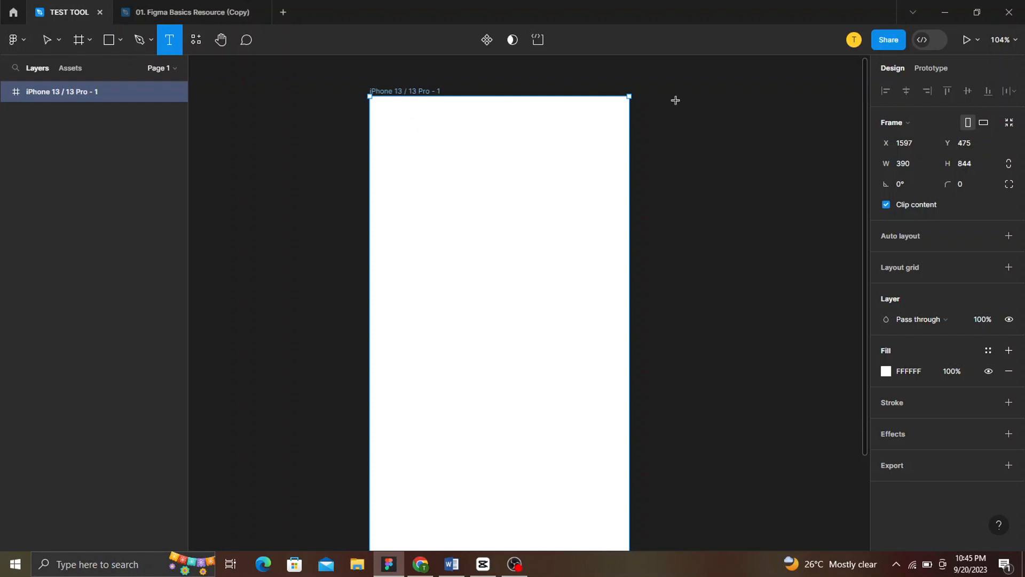
click(1021, 45)
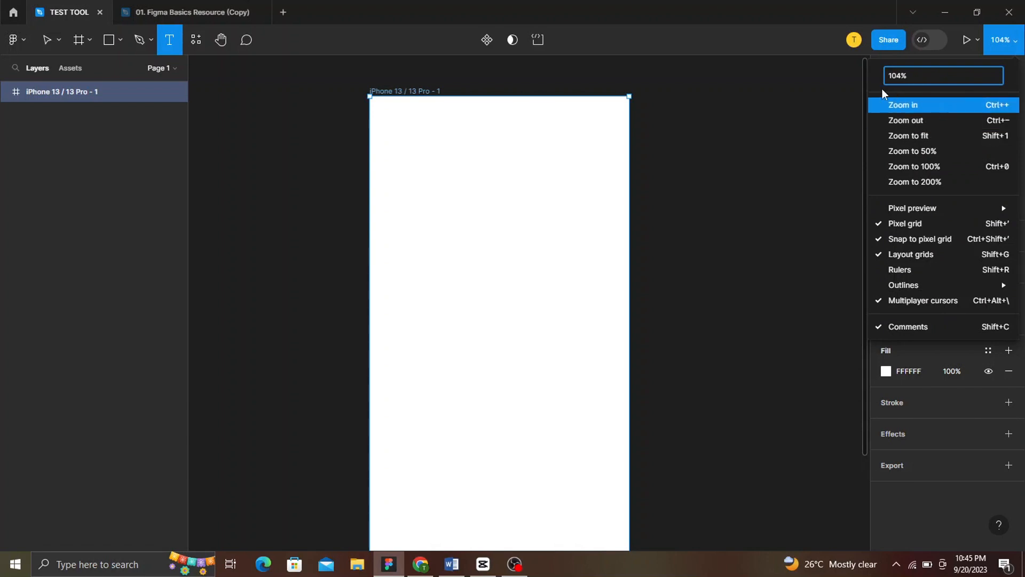
click(745, 138)
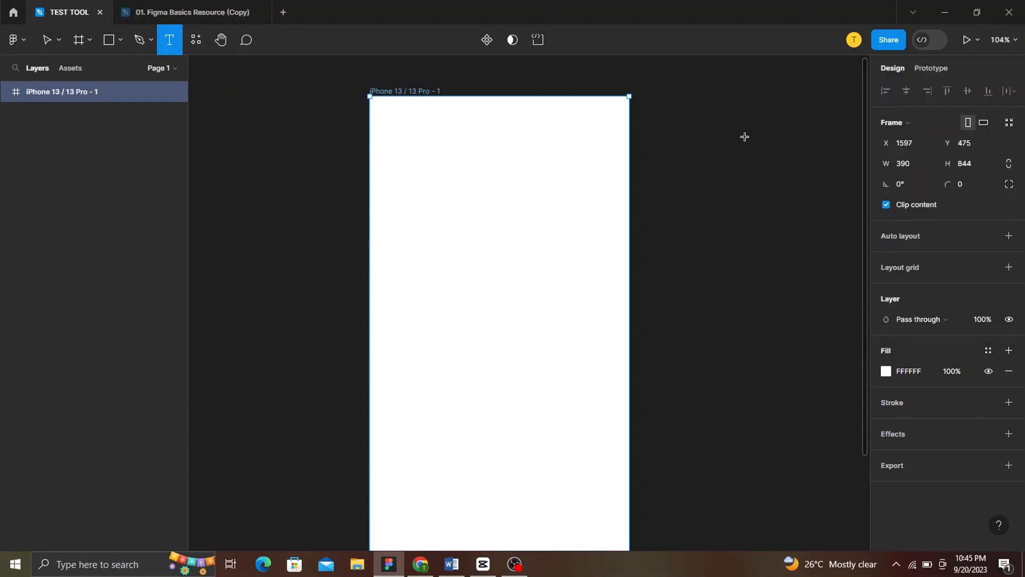
click(415, 133)
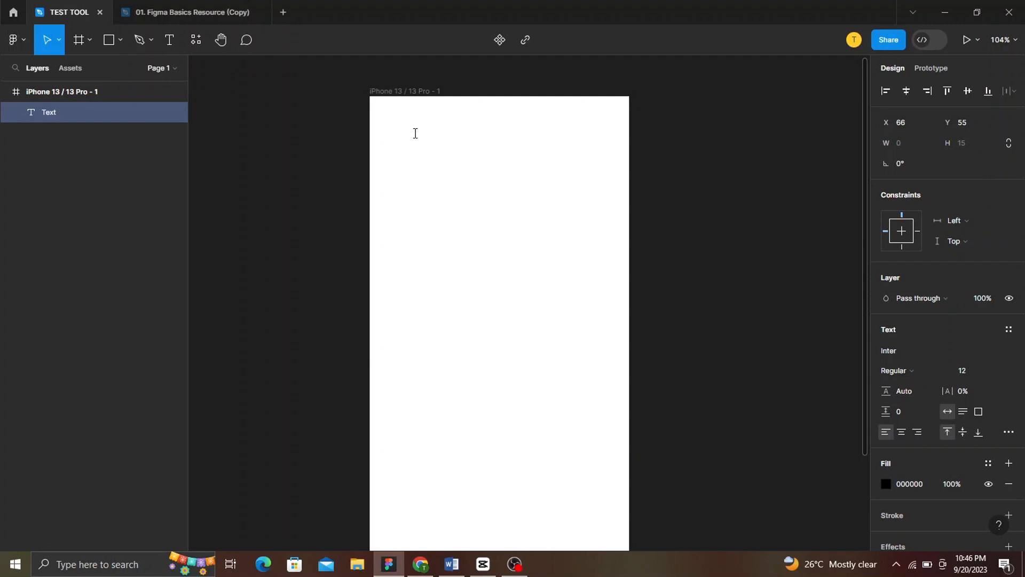
text(Hello weloc)
text(m)
key(BackSpace)
key(BackSpace)
text(come)
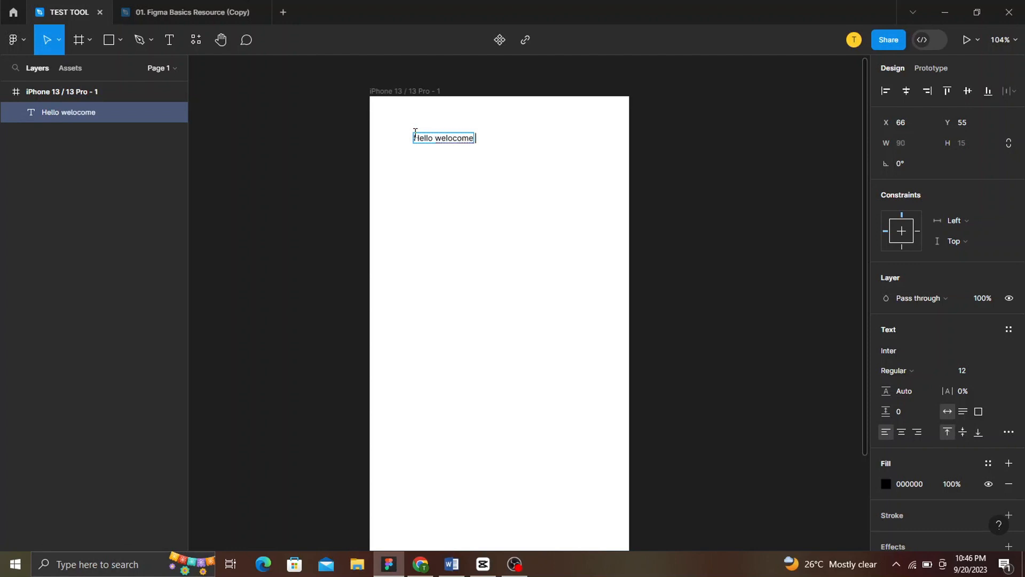
text( mona)
key(Escape)
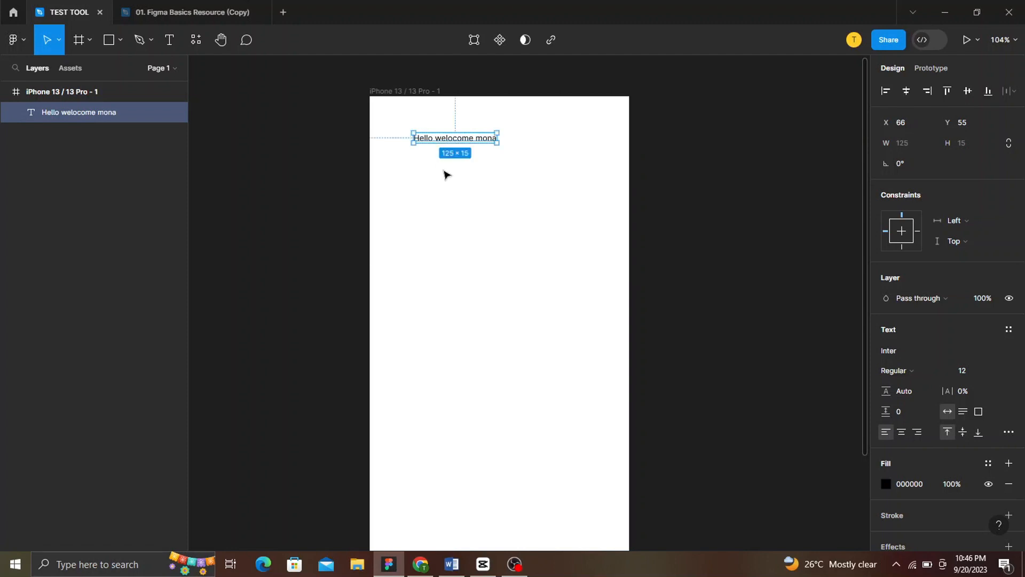
click(446, 174)
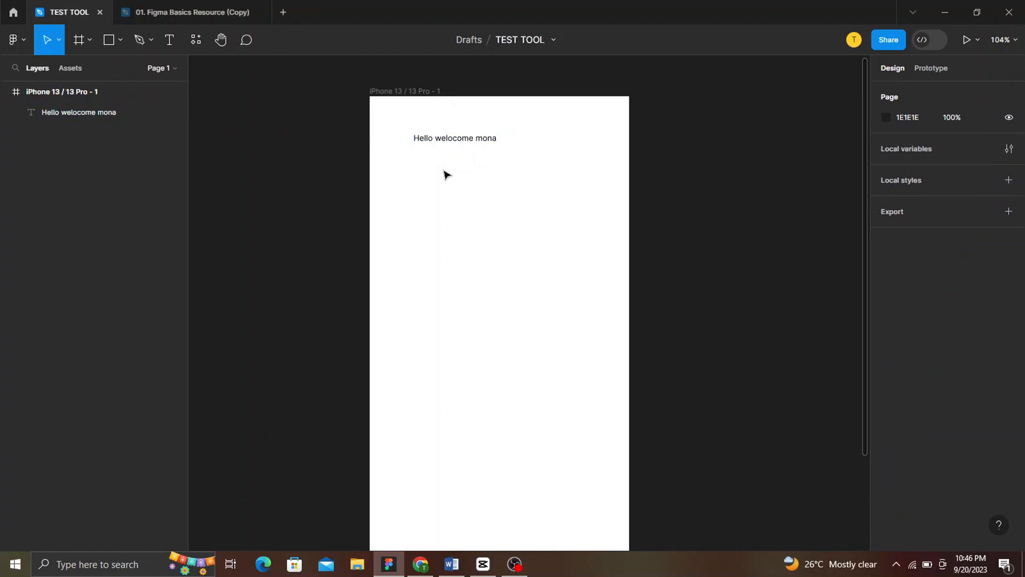
- Try enlarging the greeting's text box to 164×71, and return its resizing mode to auto width
click(482, 142)
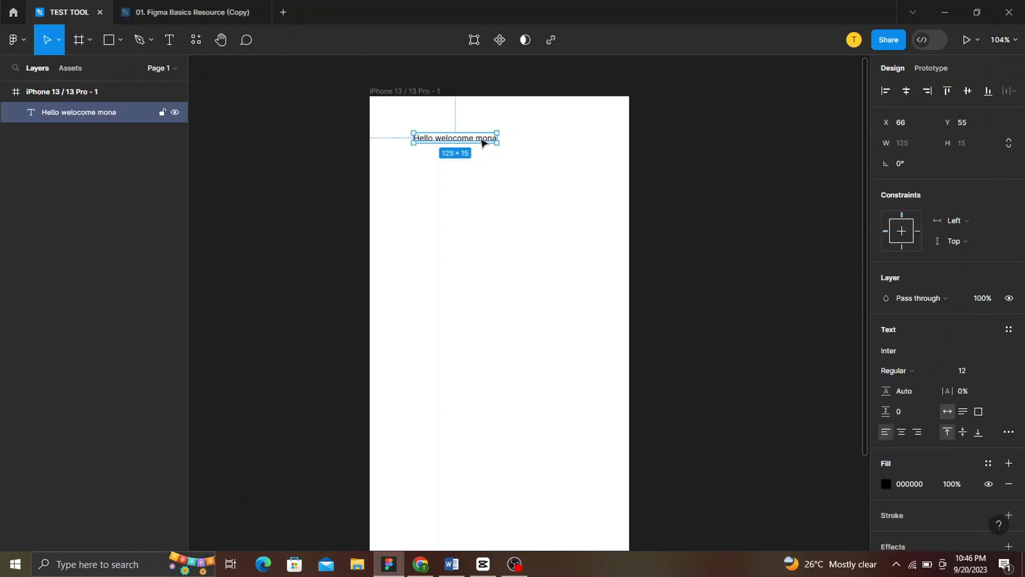
ctrl+scroll(482, 143, up, 3)
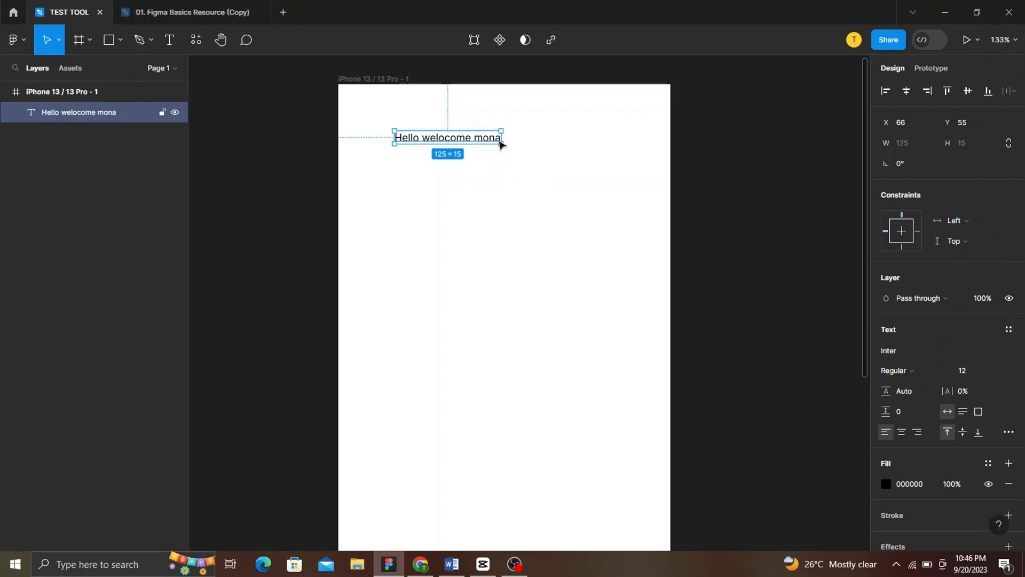
drag(483, 146, 519, 191)
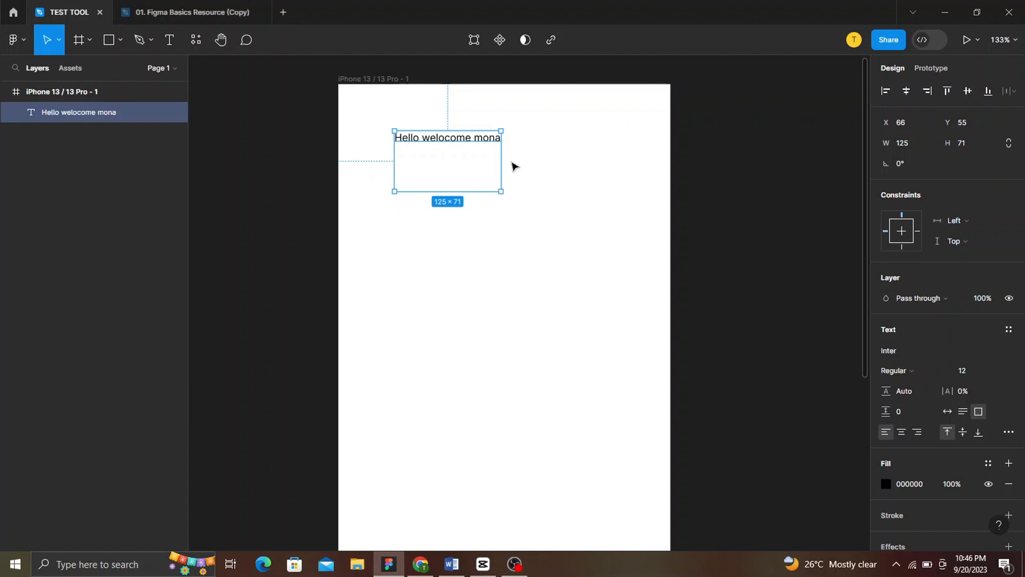
drag(502, 162, 534, 162)
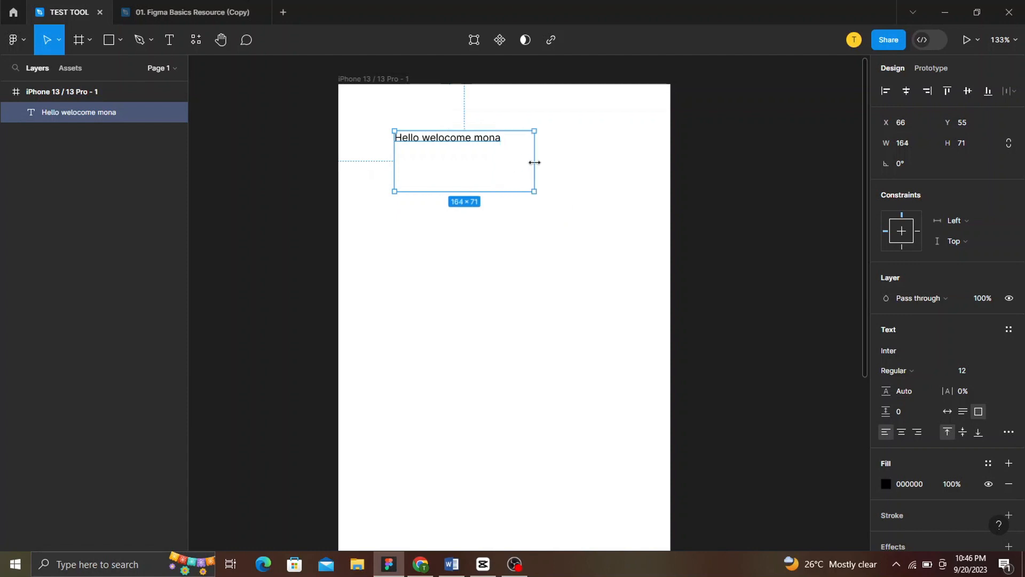
click(948, 411)
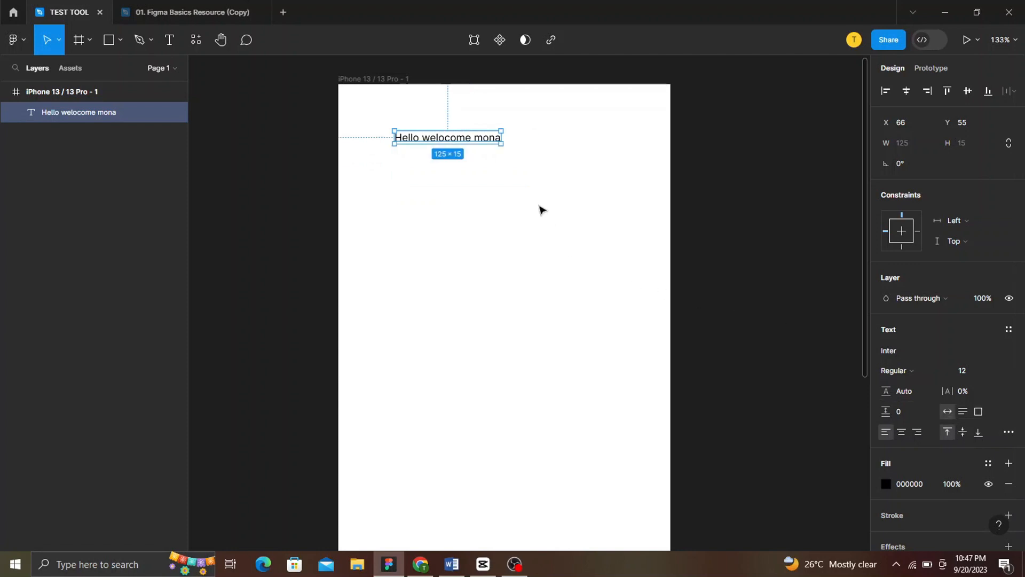
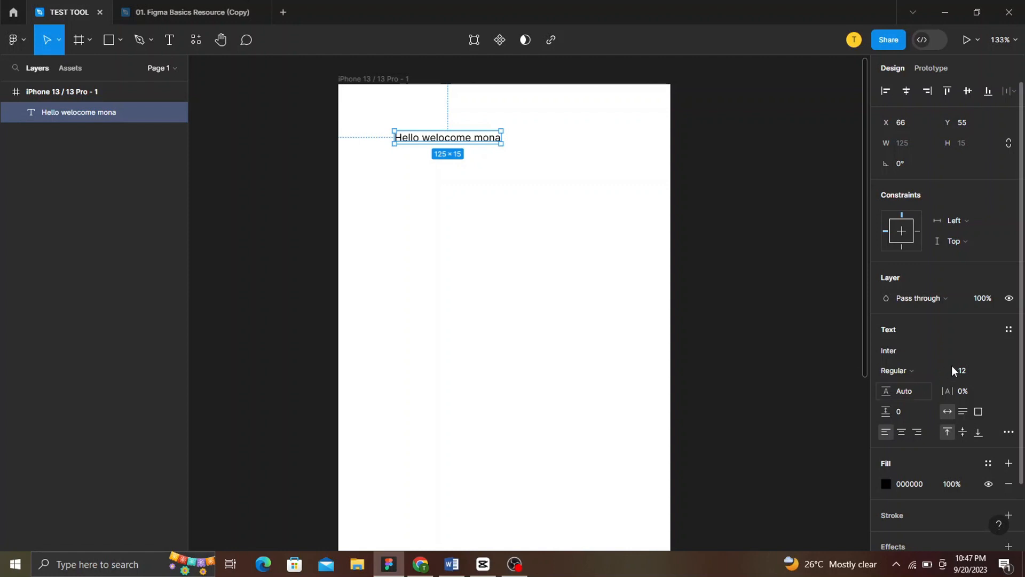
- Try the Bold weight on the greeting text, and settle on Semi Bold
click(994, 373)
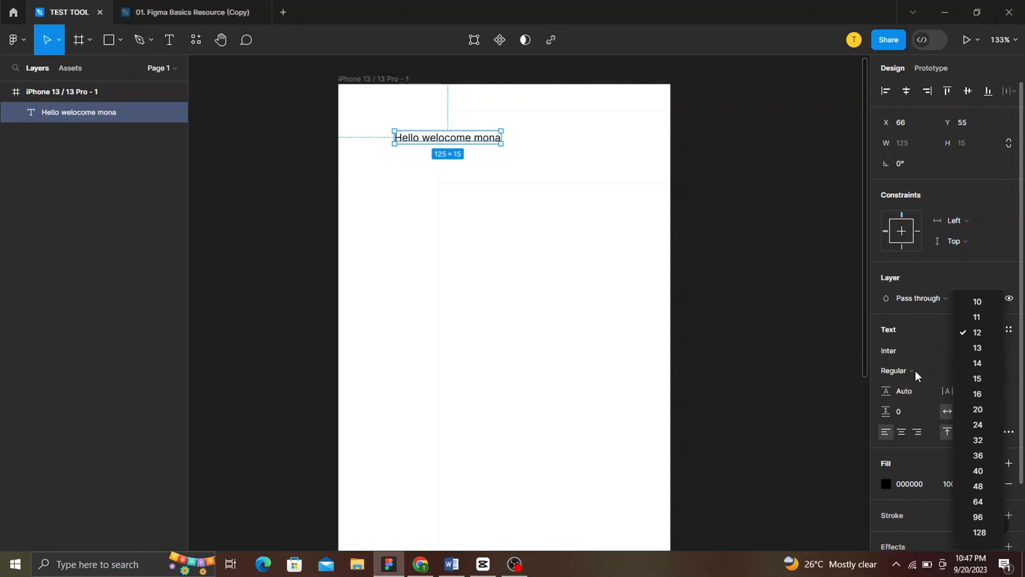
click(915, 370)
click(943, 369)
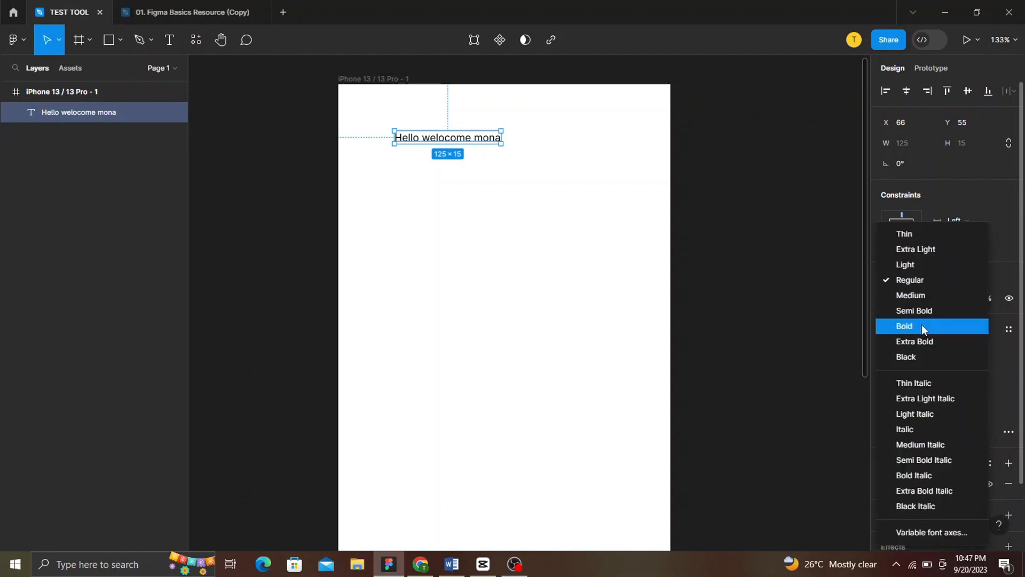
click(917, 325)
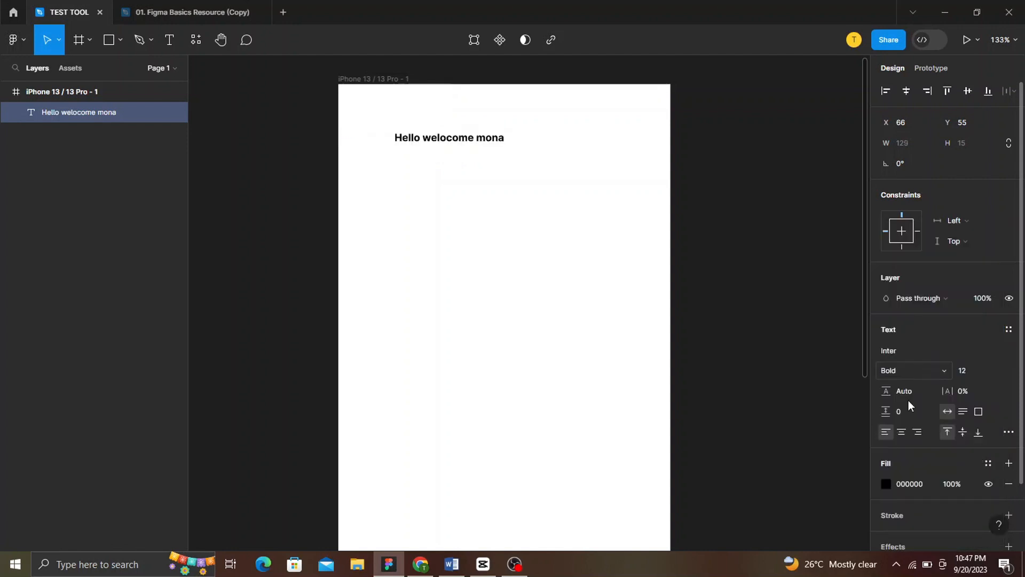
click(932, 369)
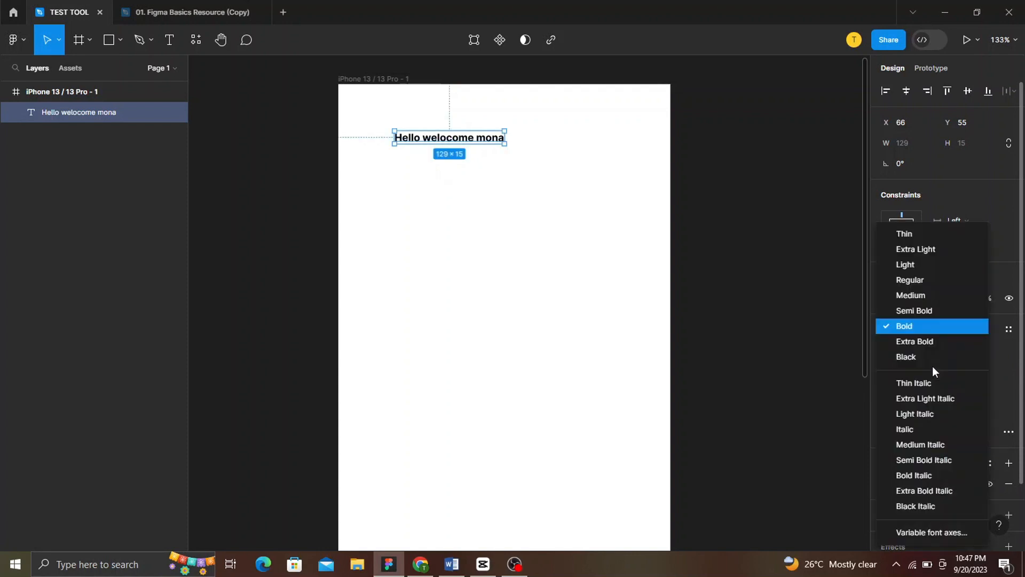
click(938, 313)
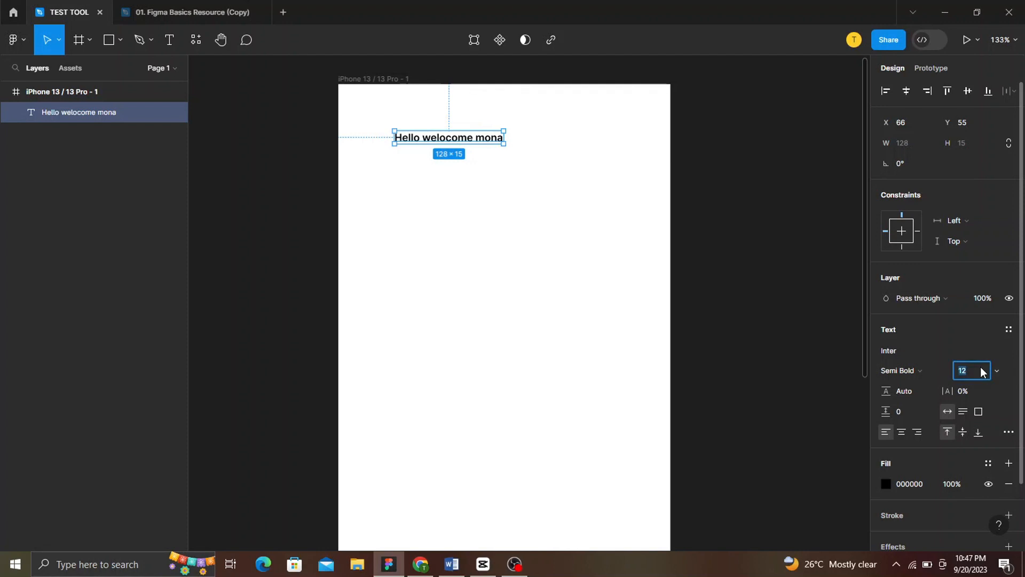
- Try a font size of 48 on the greeting text, and settle on 24
text(48)
key(Return)
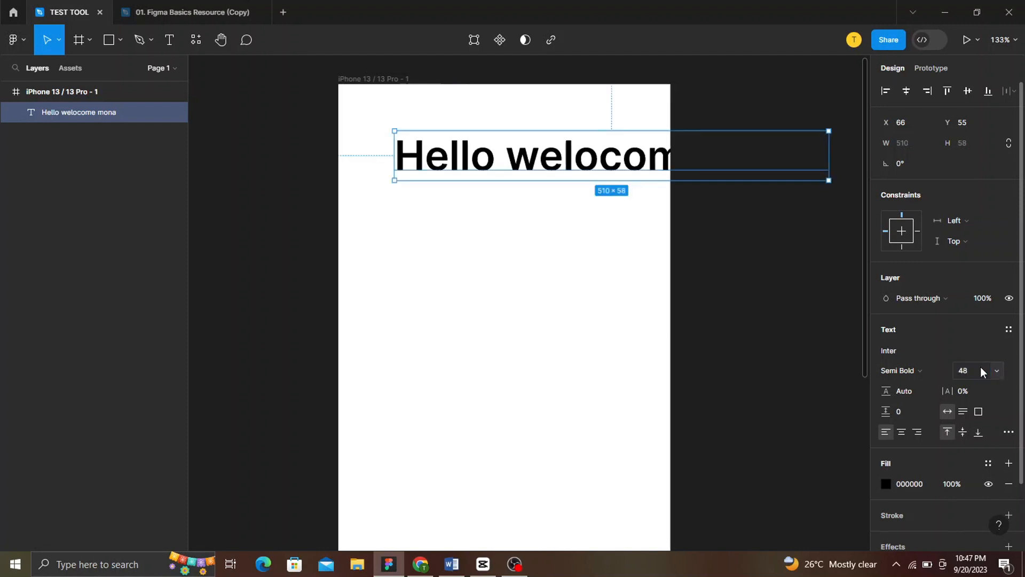
click(981, 368)
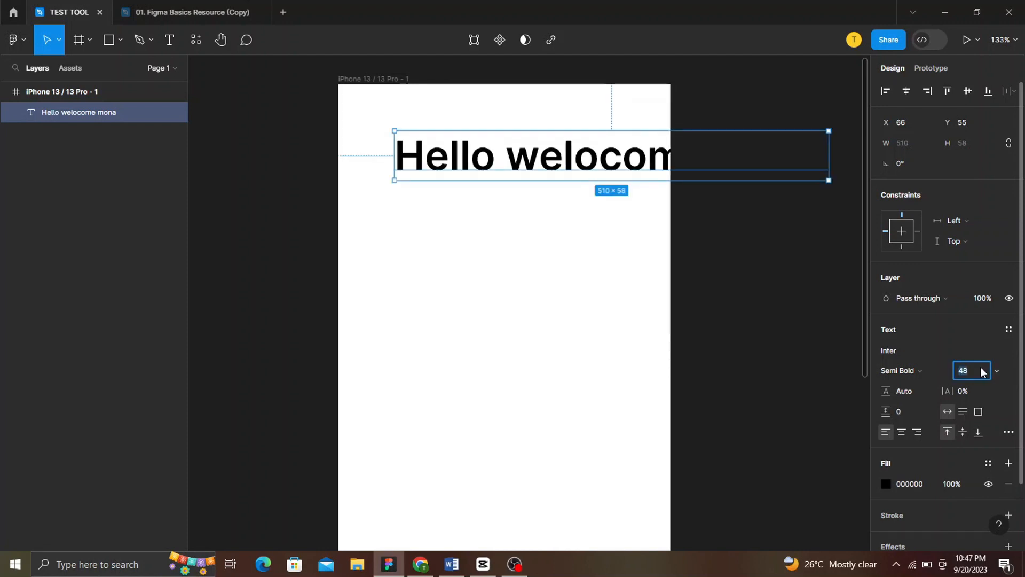
text(24)
key(Return)
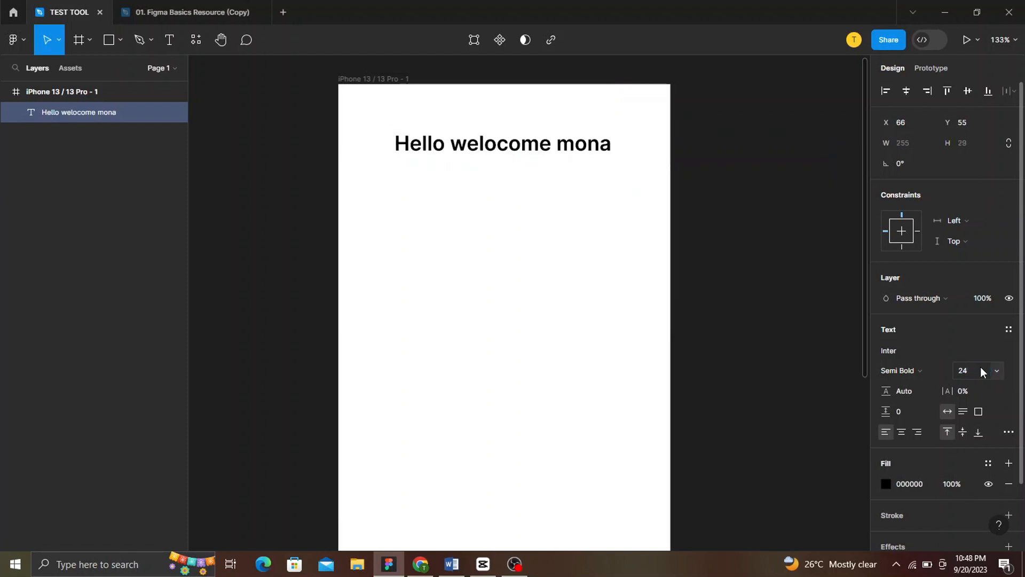
- Correct the misspelled word "welocome" in the greeting text to "welcome"
double_click(495, 149)
click(495, 149)
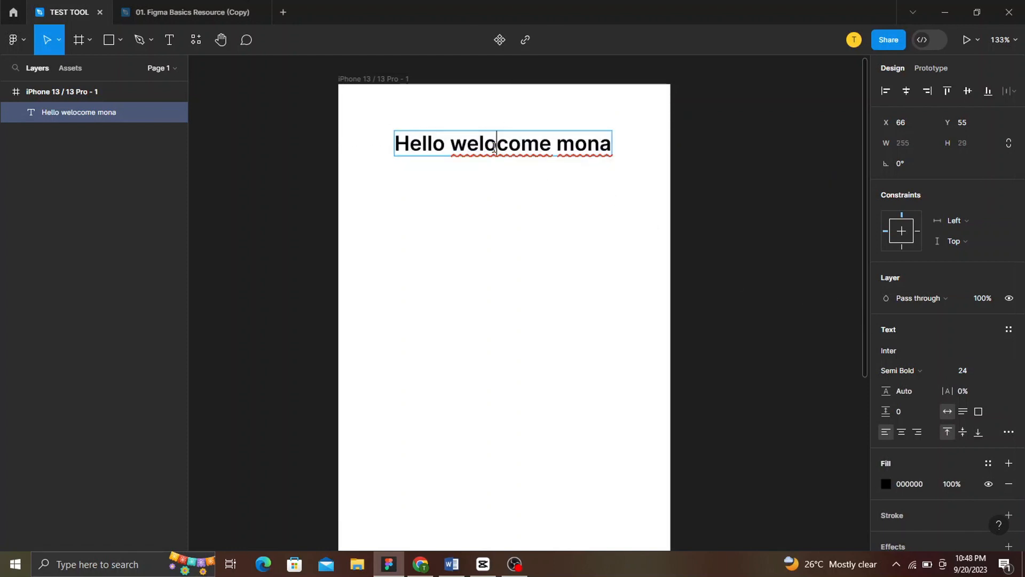
key(BackSpace)
key(Escape)
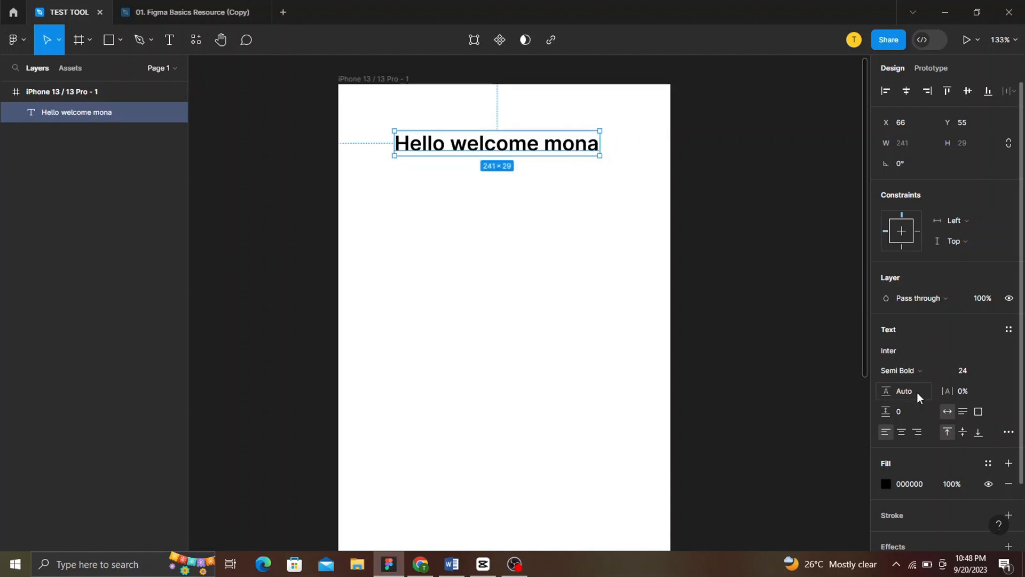
- Try a letter spacing of 4% and a line height of 150 on the greeting text, undoing each change
click(959, 392)
text(4)
key(Return)
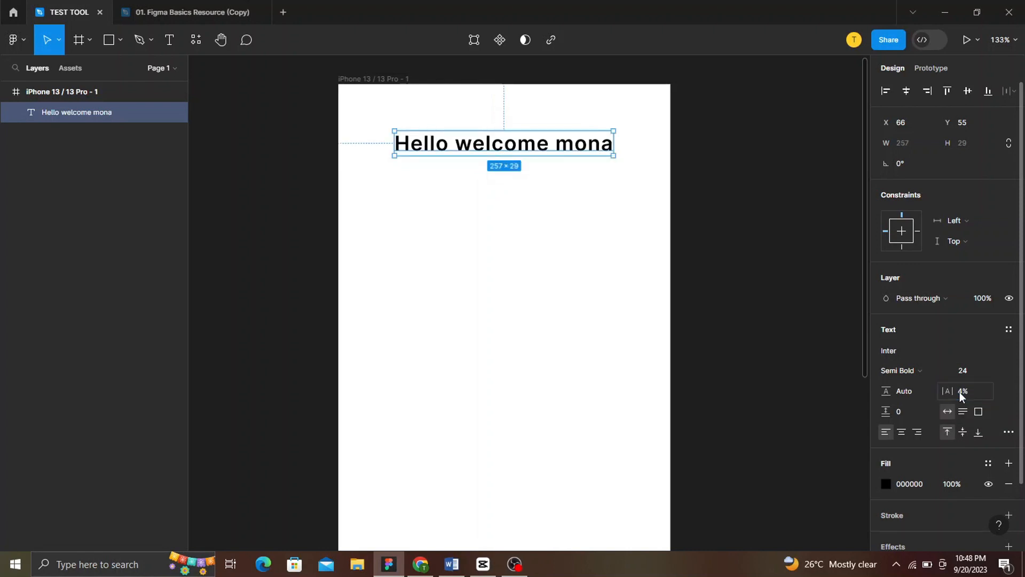
key(ctrl+z)
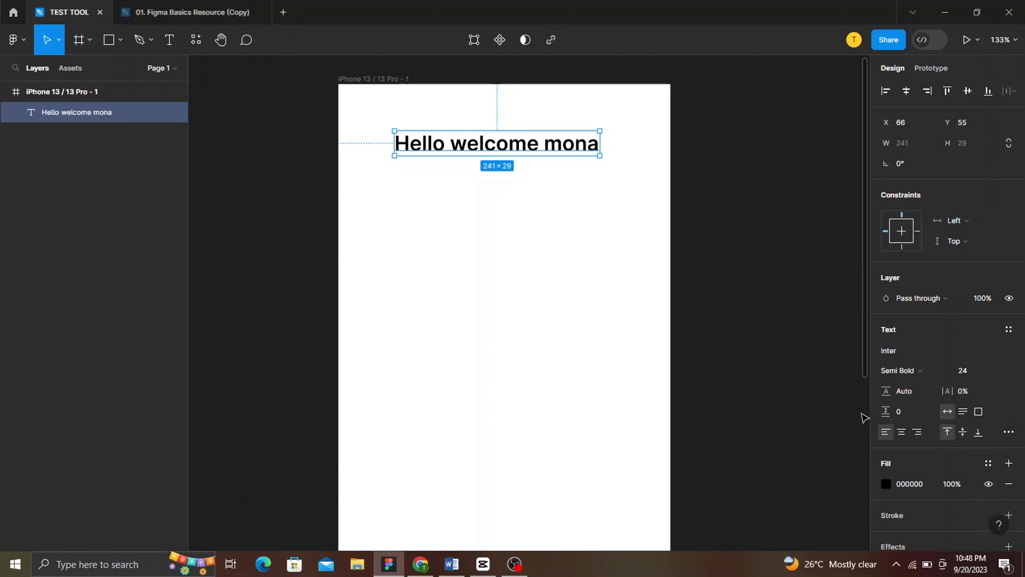
click(905, 390)
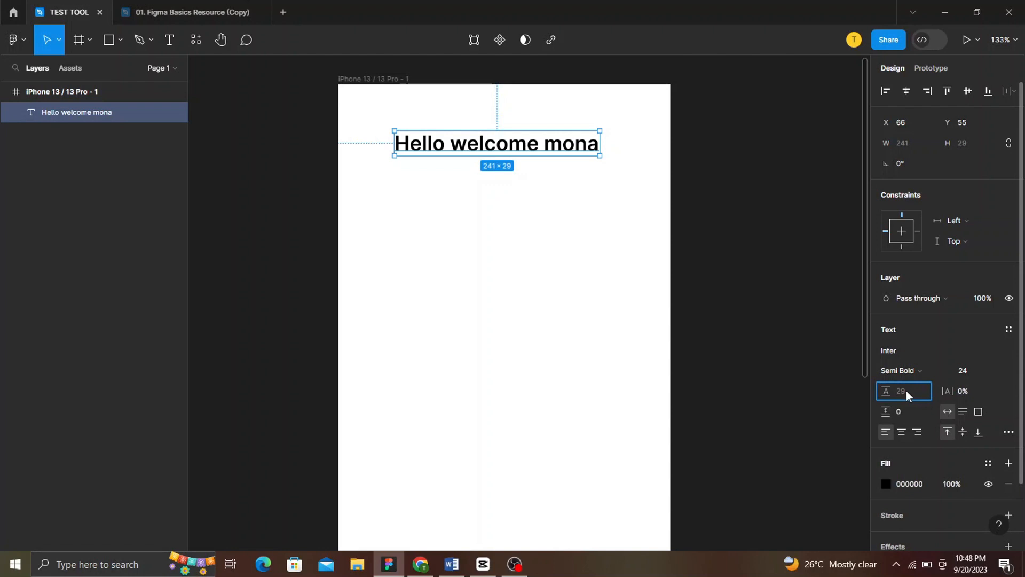
key(Return)
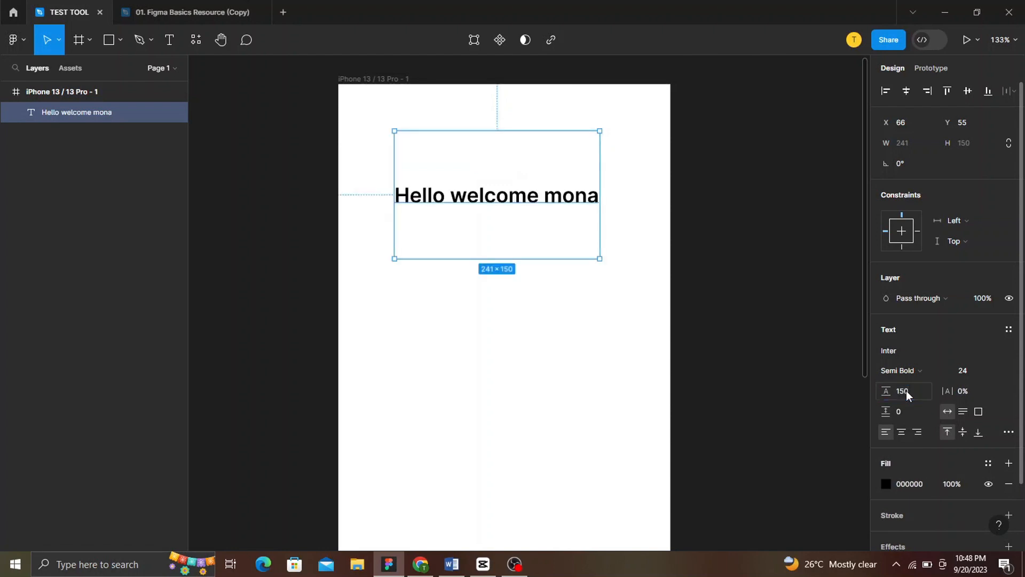
key(ctrl+z)
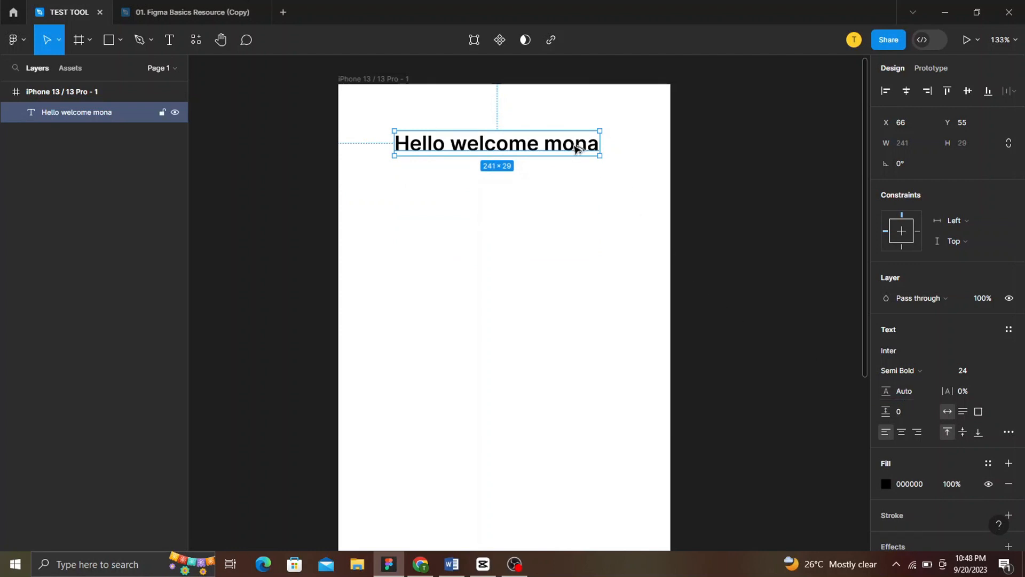
- Duplicate the greeting text below the original and replace the copy's content with placeholder text from the Lörem Ipsum plugin
drag(575, 155, 577, 214)
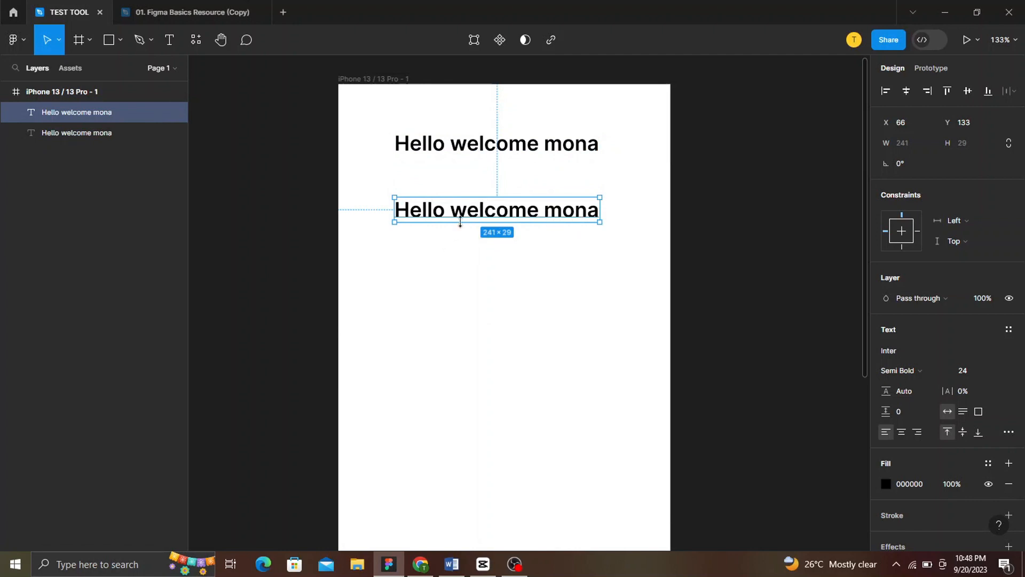
right_click(396, 272)
mouse_move(443, 439)
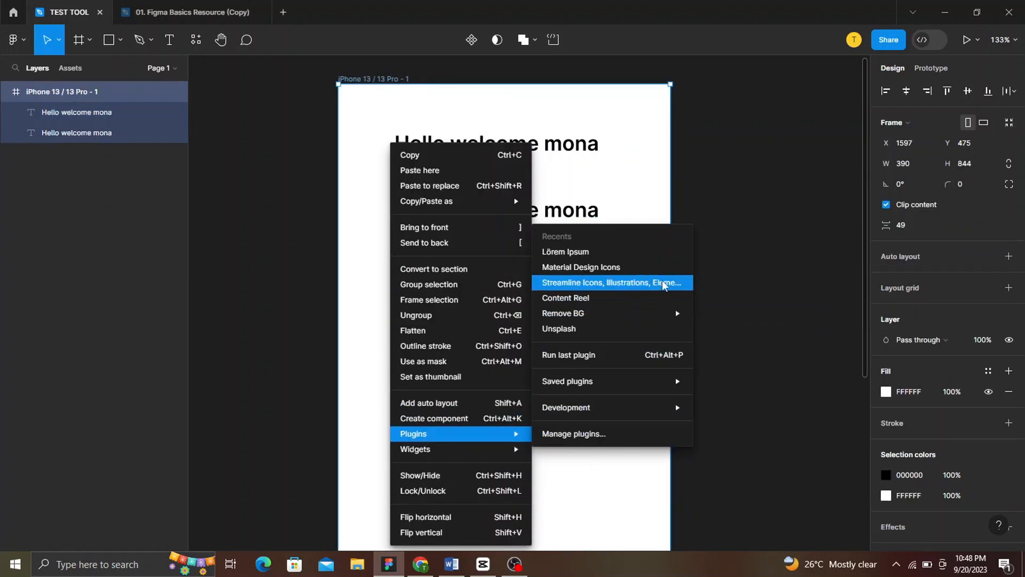
click(685, 260)
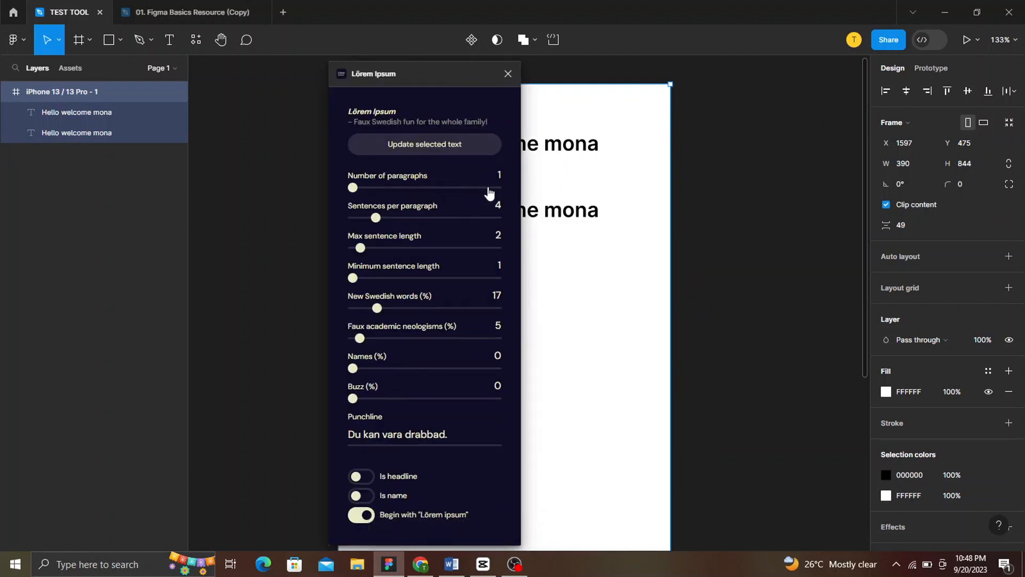
click(549, 209)
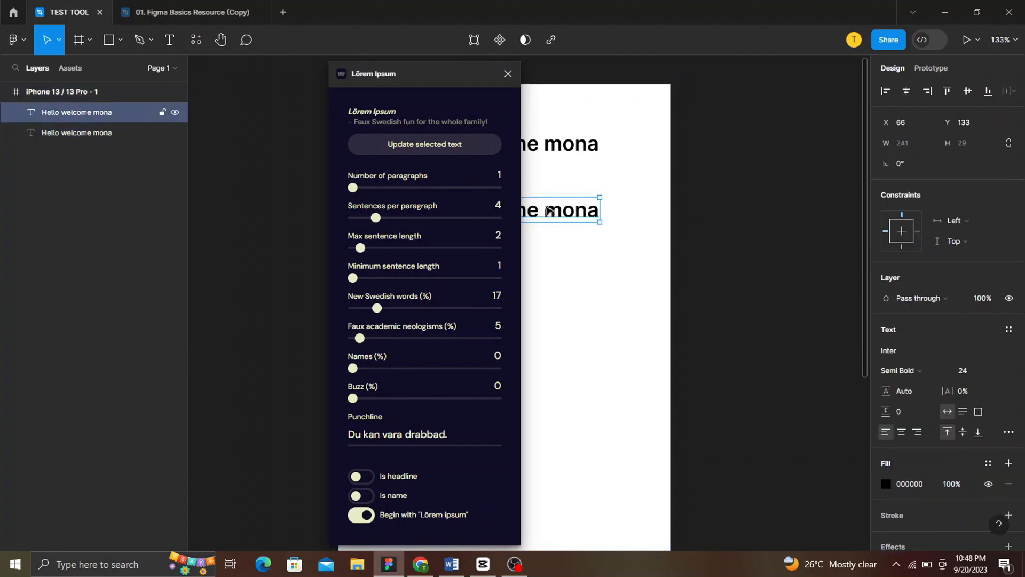
click(468, 146)
click(648, 305)
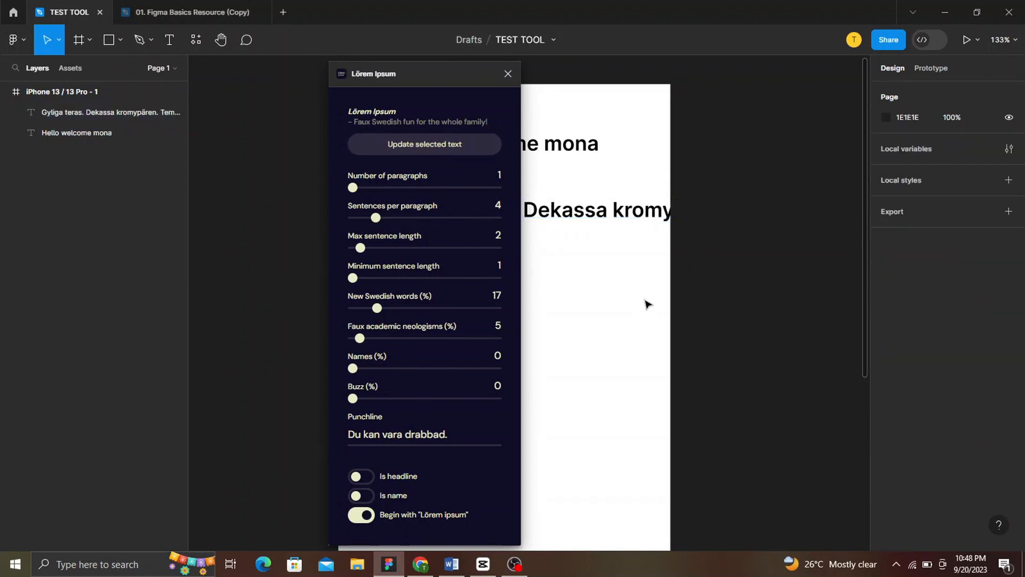
click(508, 74)
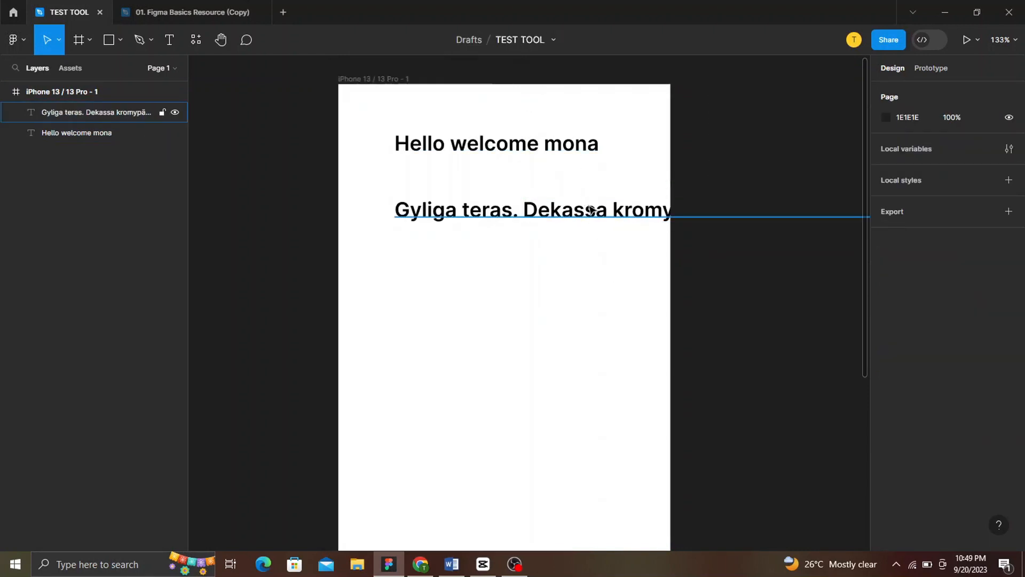
- Narrow the placeholder text box to about 274 wide and move it closer beneath the greeting, at about Y 104
click(590, 209)
scroll(591, 209, down, 3)
scroll(591, 209, down, 4)
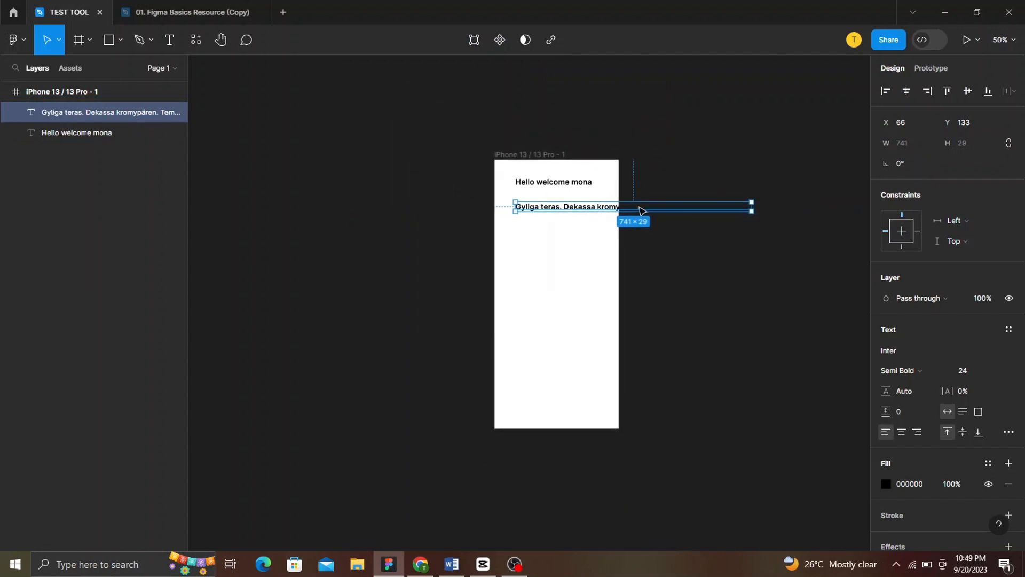
drag(751, 208, 603, 213)
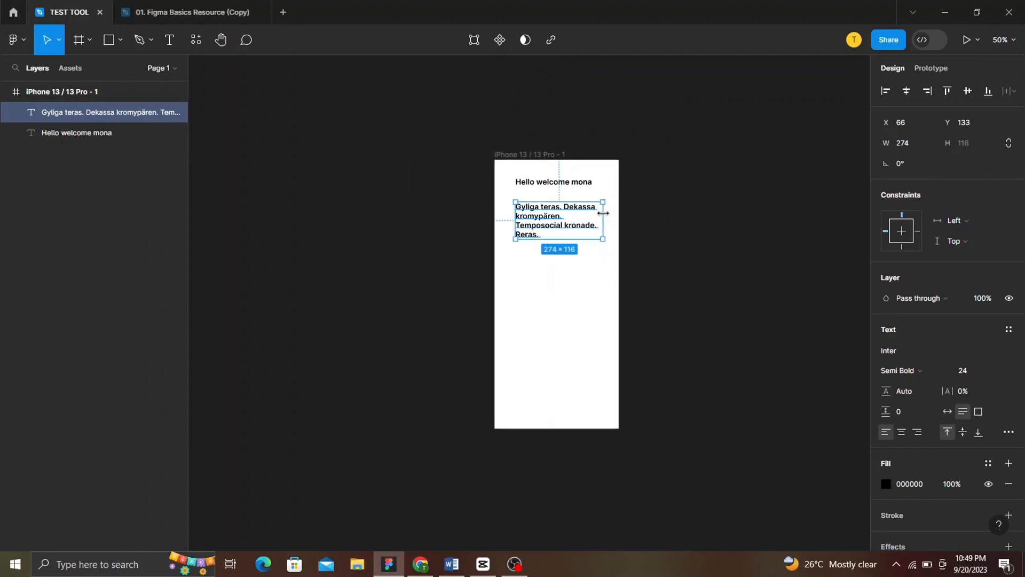
scroll(604, 213, up, 7)
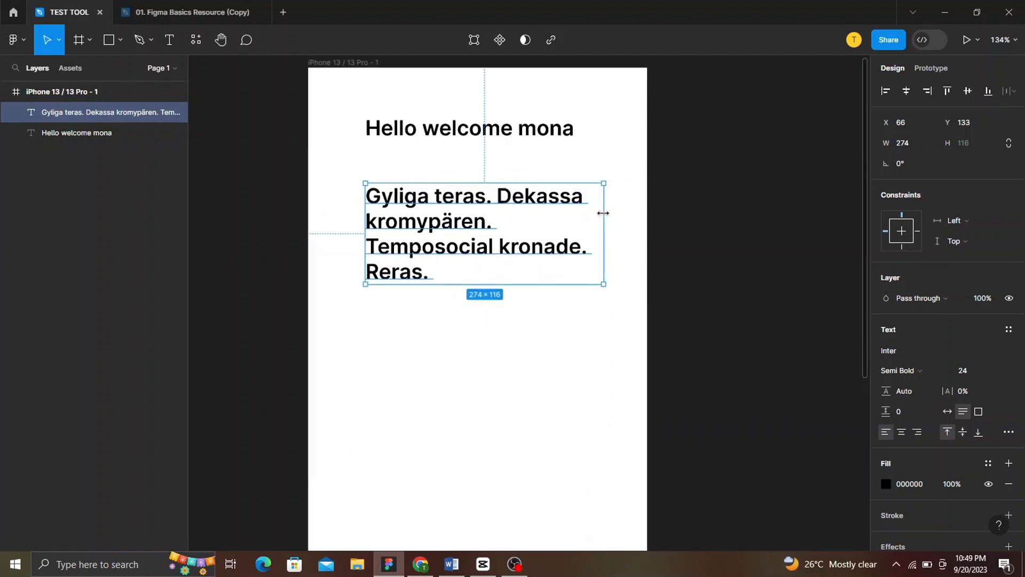
click(510, 310)
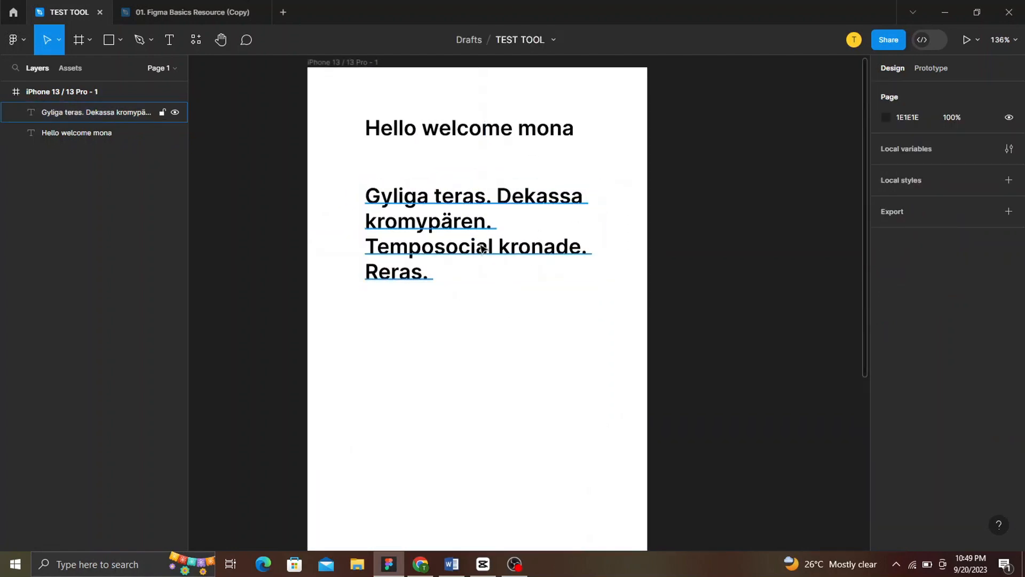
click(482, 248)
drag(518, 219, 518, 194)
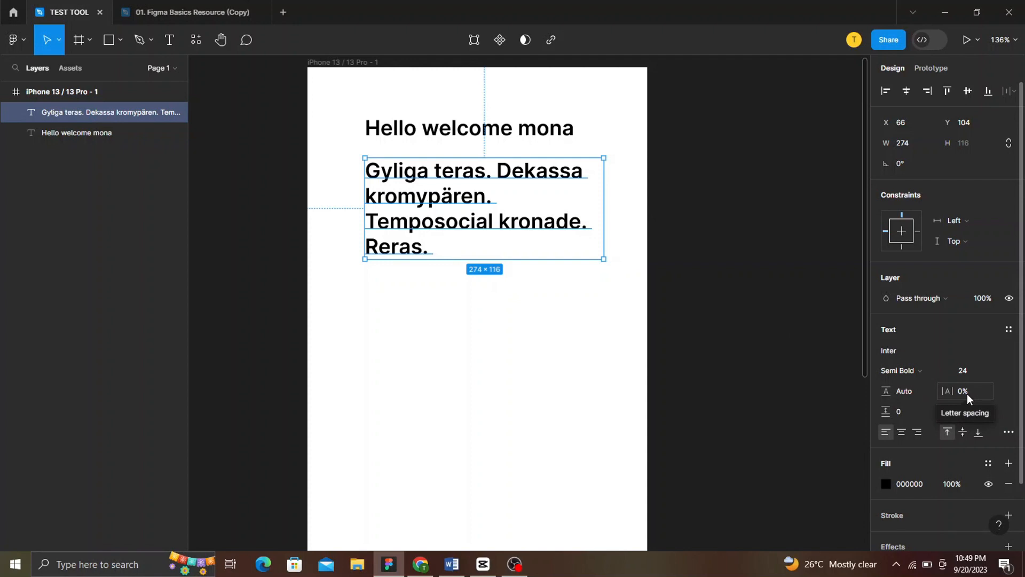
- Set the placeholder text's line height to 150% and its font weight to Regular
click(912, 390)
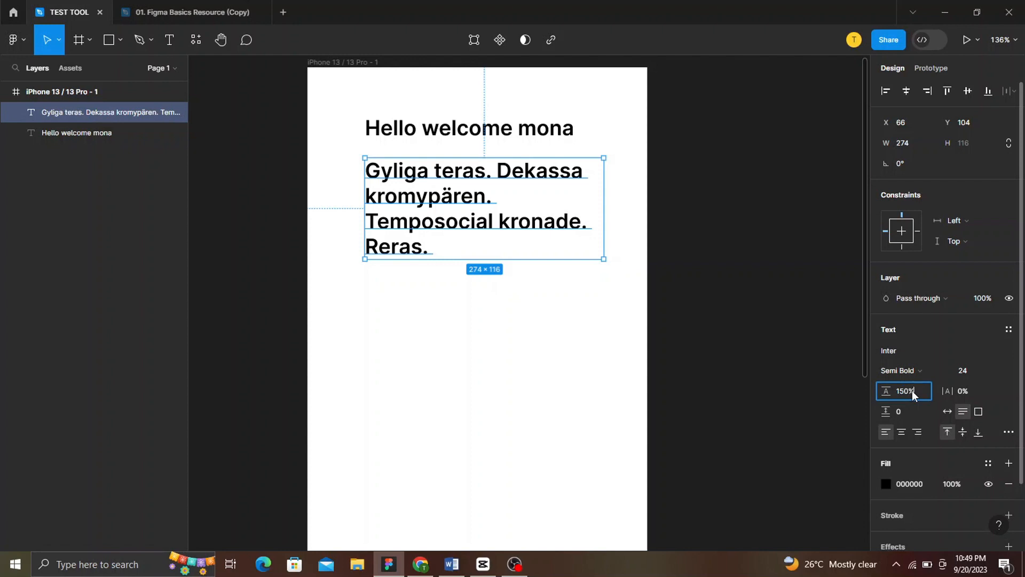
key(Return)
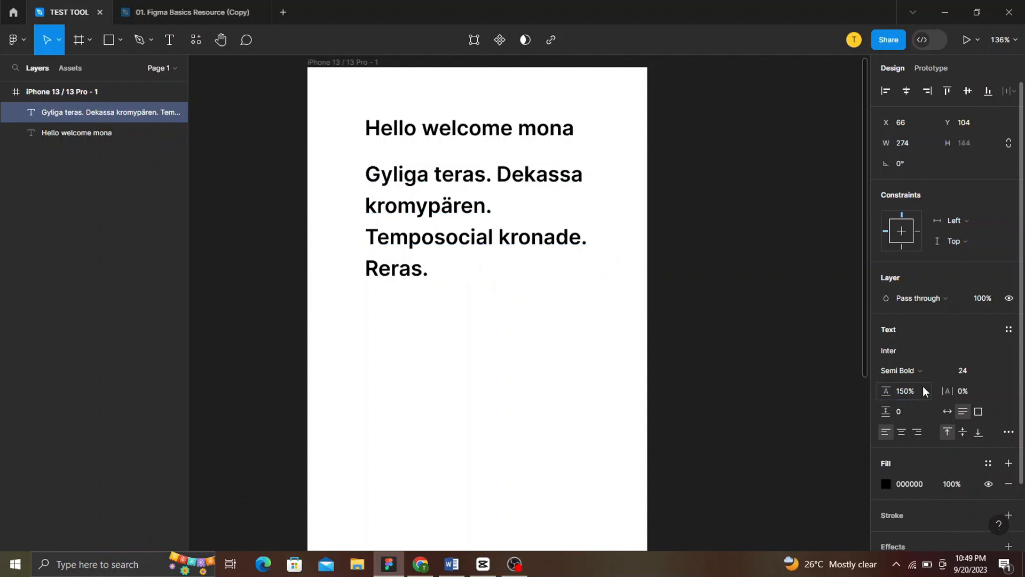
click(937, 373)
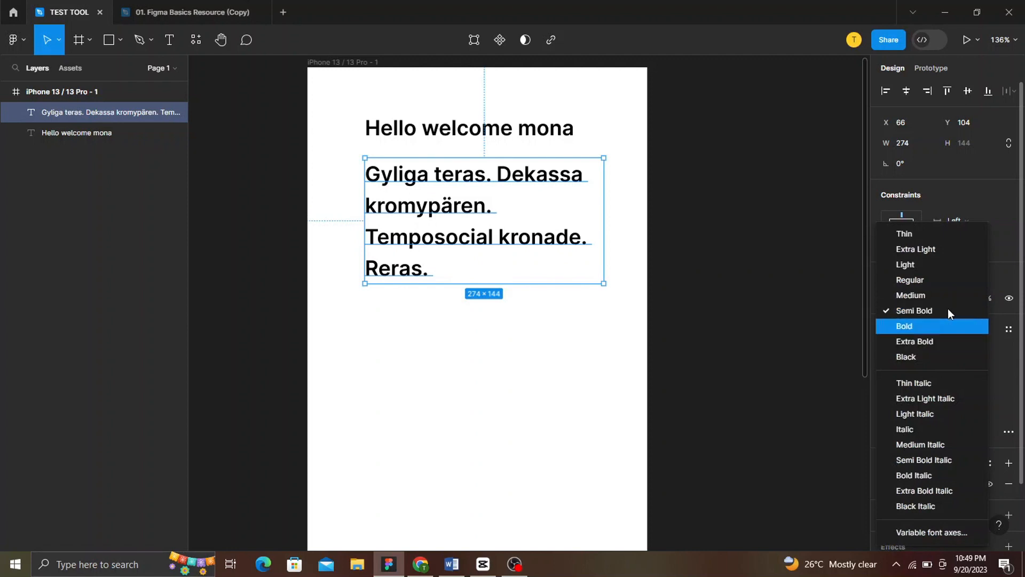
click(958, 281)
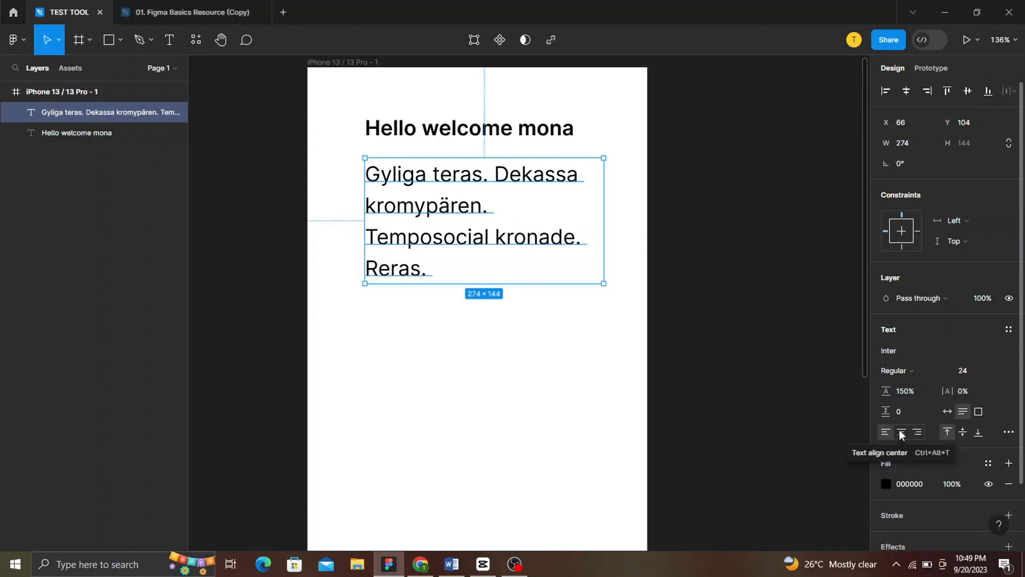
- Try center and right alignment on the placeholder text, and return it to left alignment
click(901, 431)
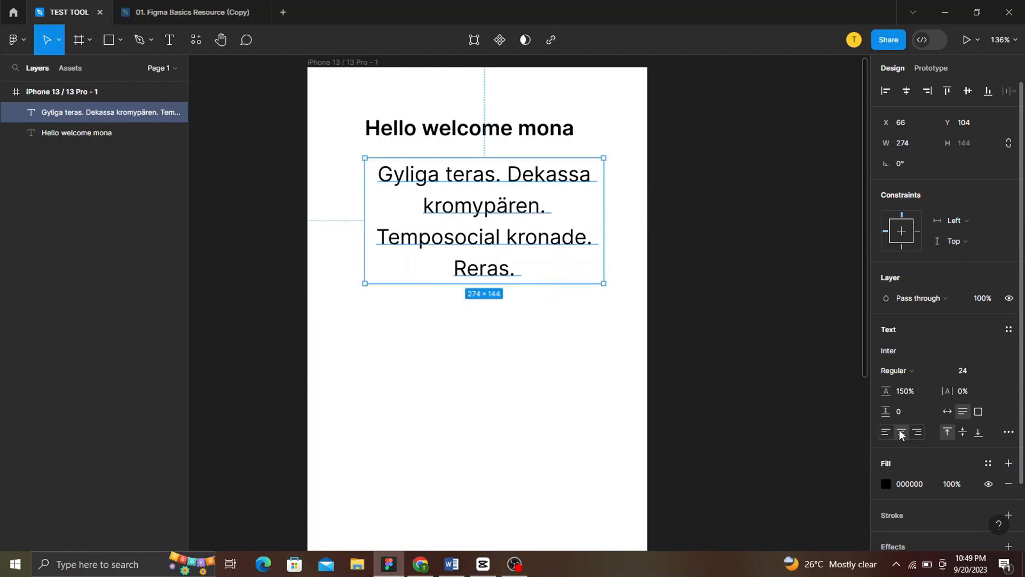
click(888, 432)
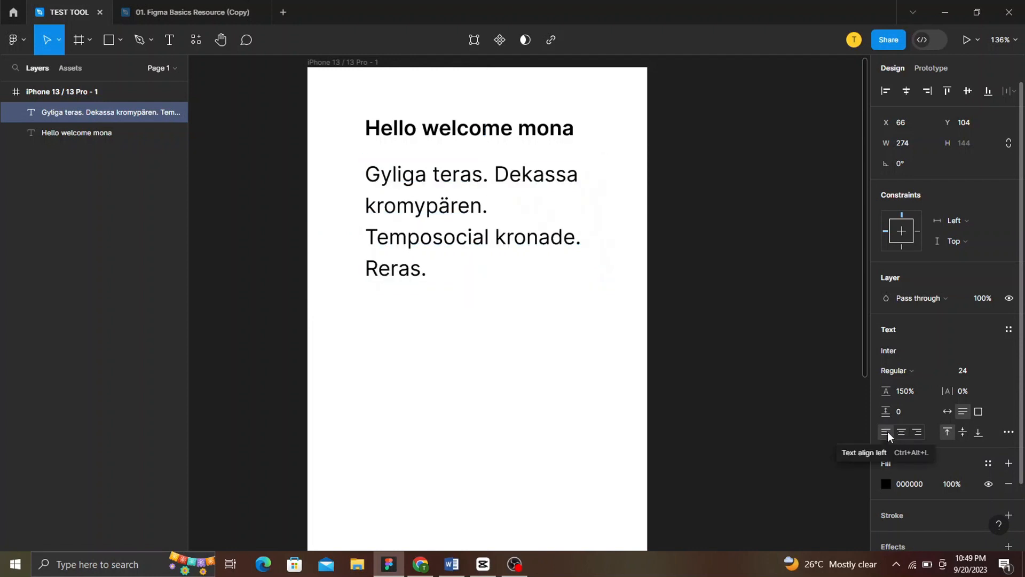
click(920, 432)
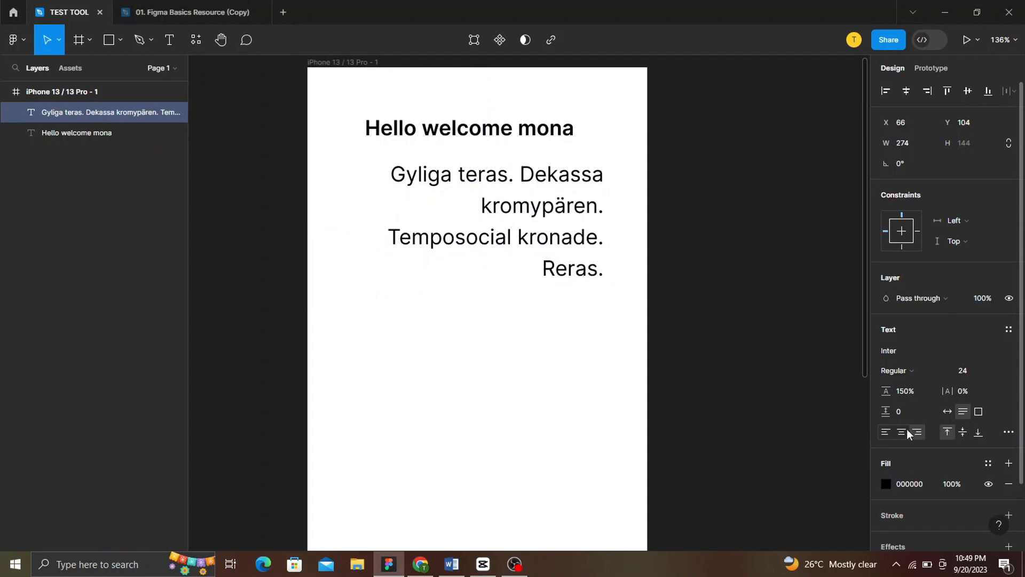
click(886, 431)
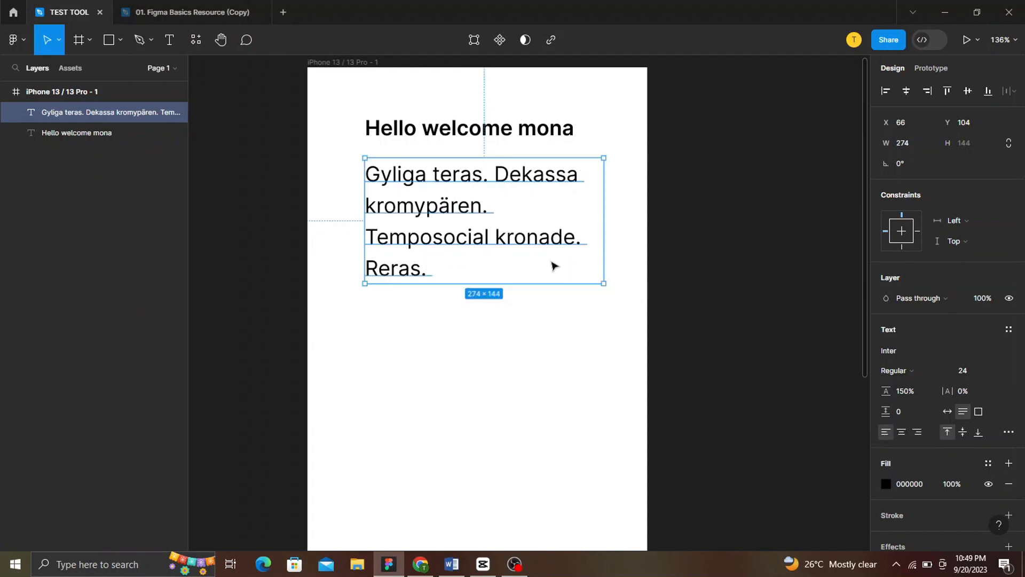
click(547, 283)
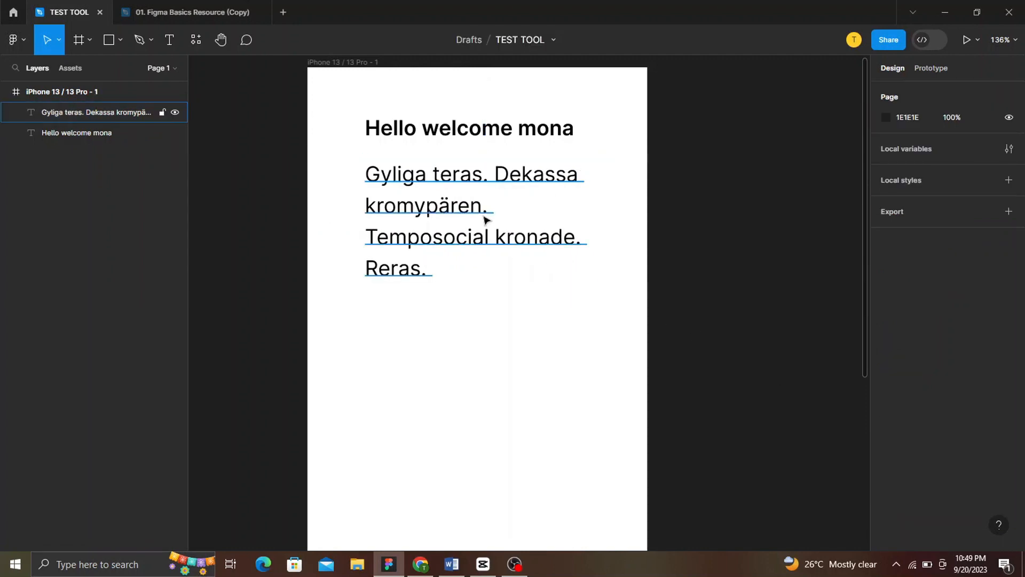
- Extend the placeholder text box to about 282 high, and try middle vertical alignment before returning to top
click(486, 247)
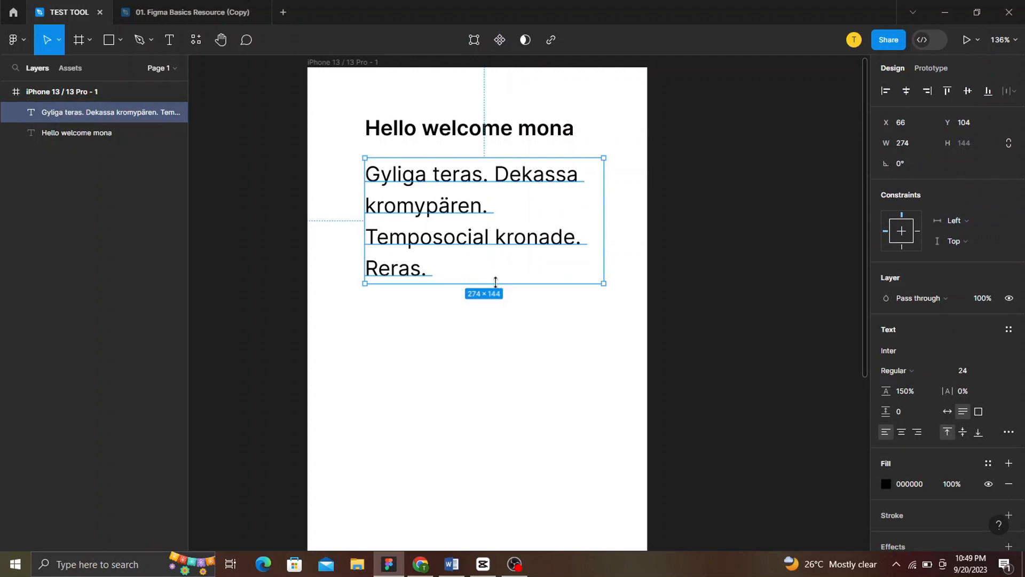
drag(496, 283, 517, 404)
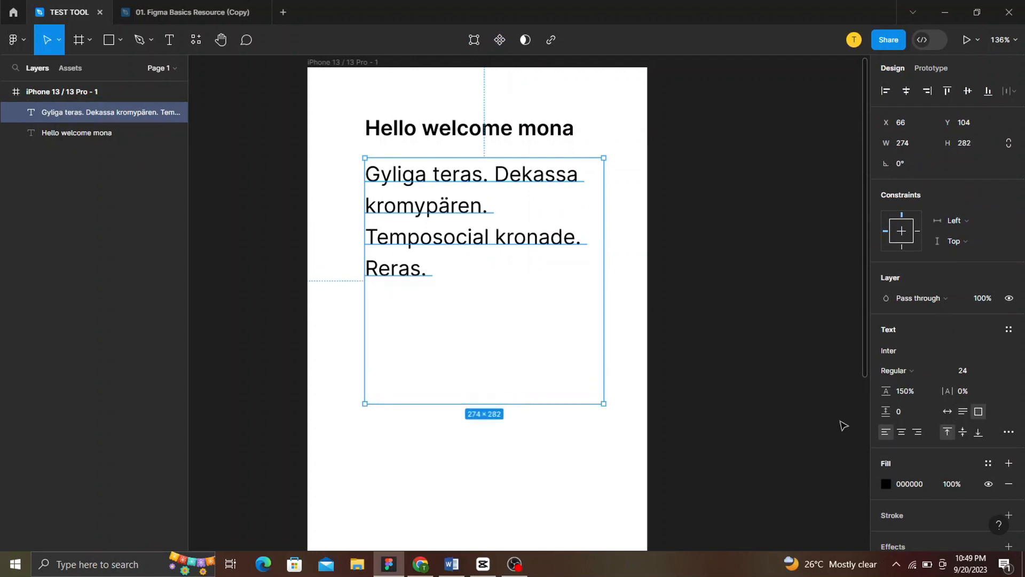
click(963, 434)
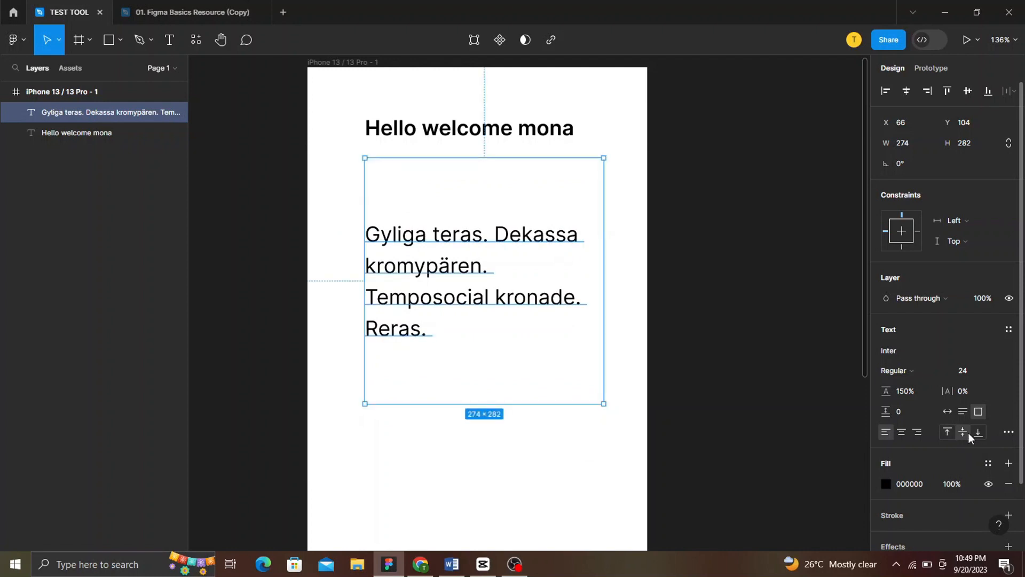
click(947, 433)
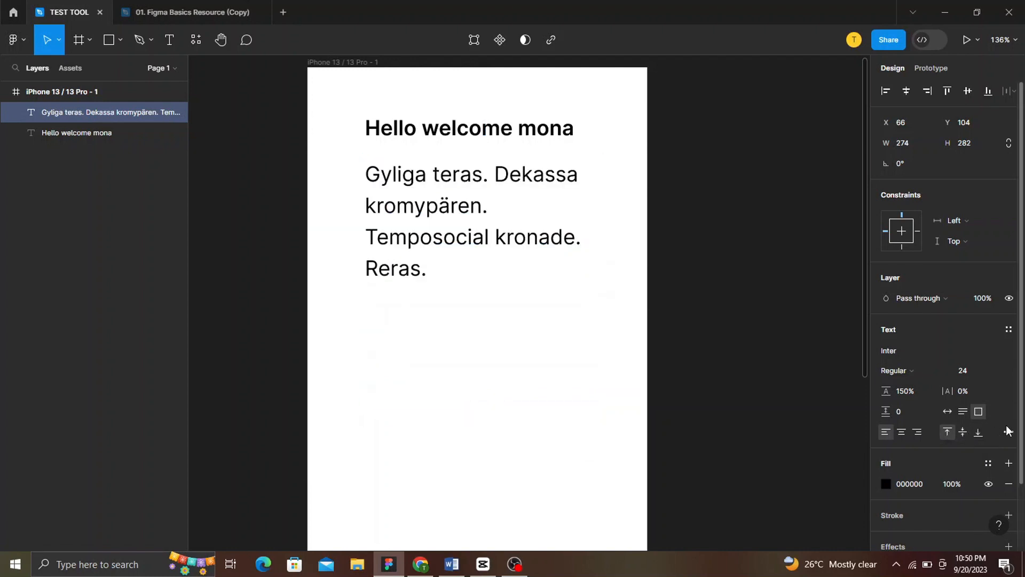
- Try justified alignment on the placeholder text and undo it, and try the underline and strikethrough decorations
click(1008, 431)
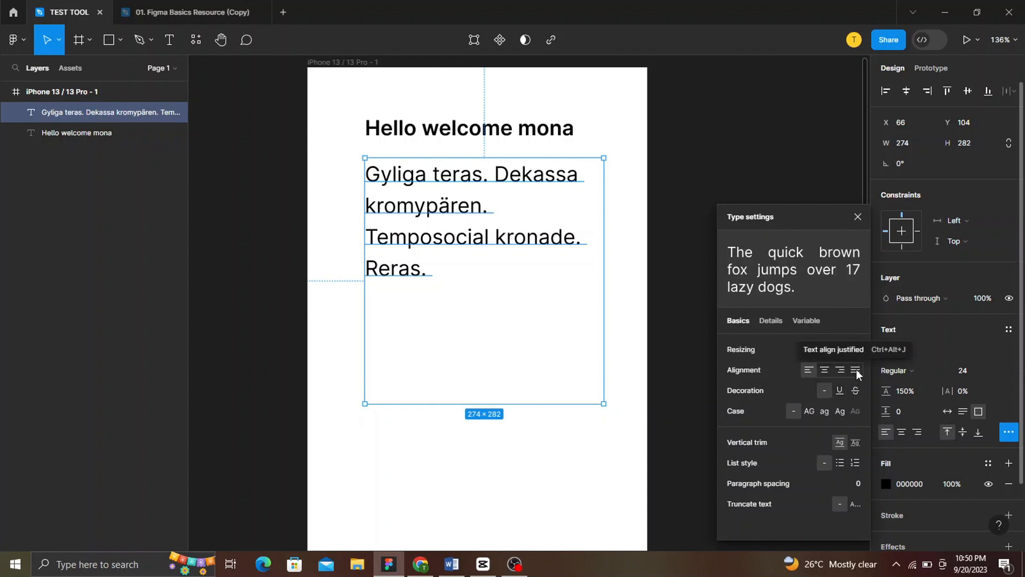
click(856, 370)
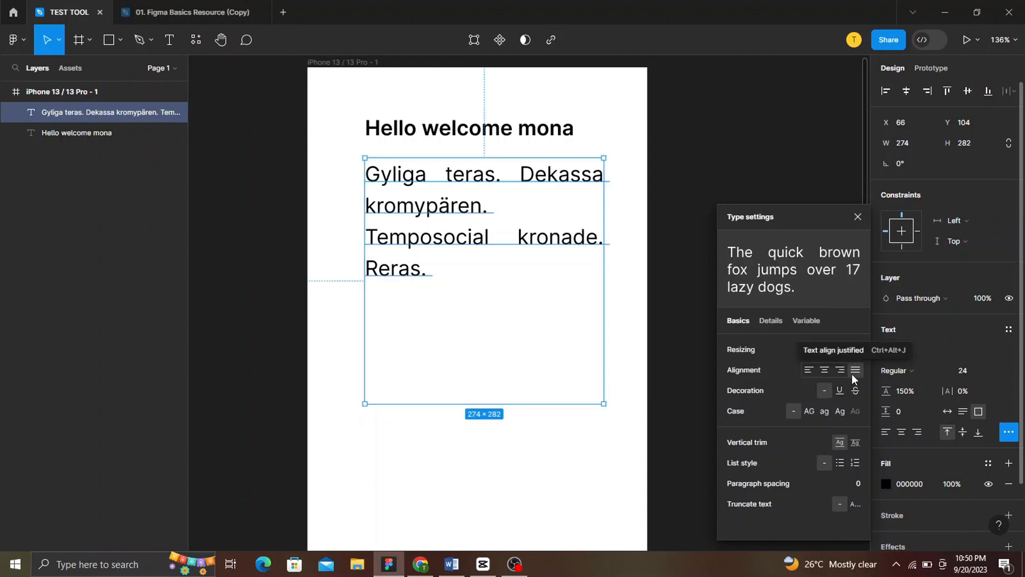
key(ctrl+z)
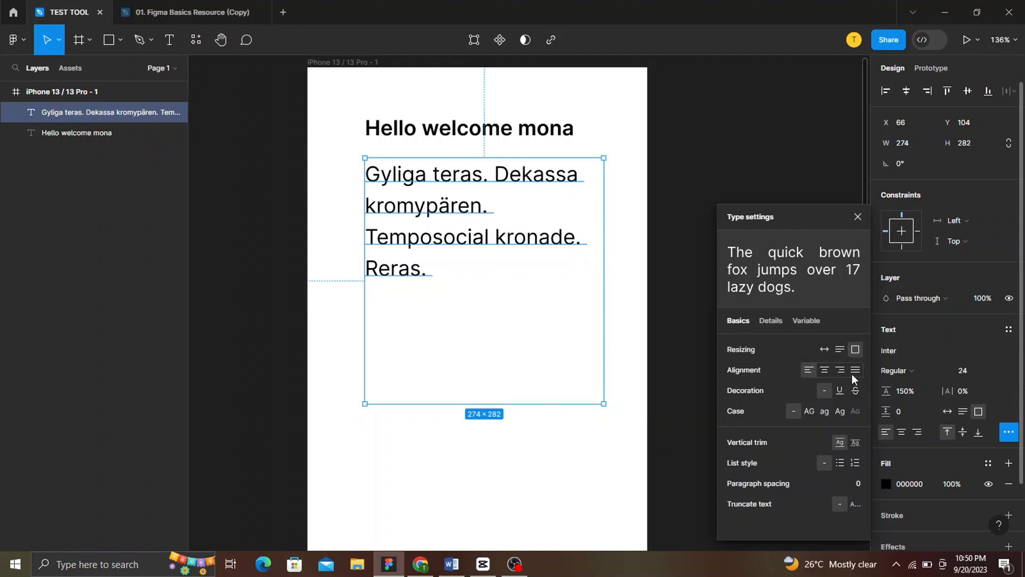
click(841, 390)
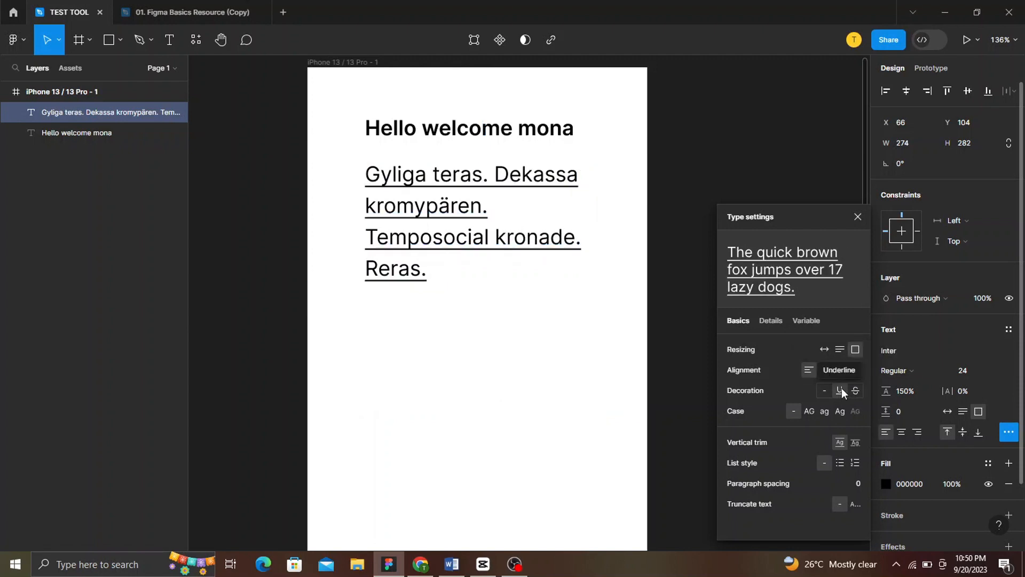
click(854, 390)
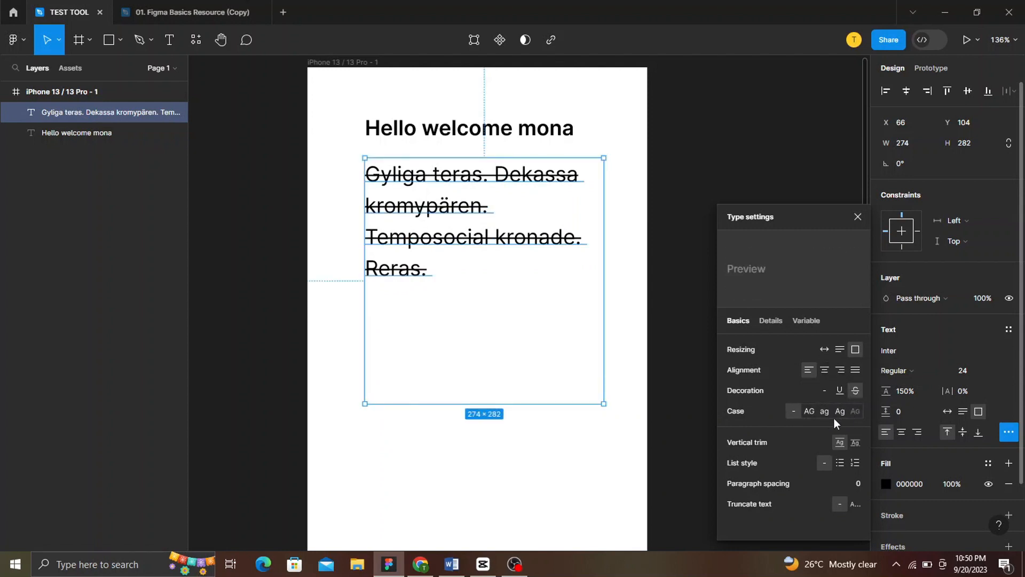
- Format the placeholder text as a bulleted list and shorten its box to about 190 high
click(840, 463)
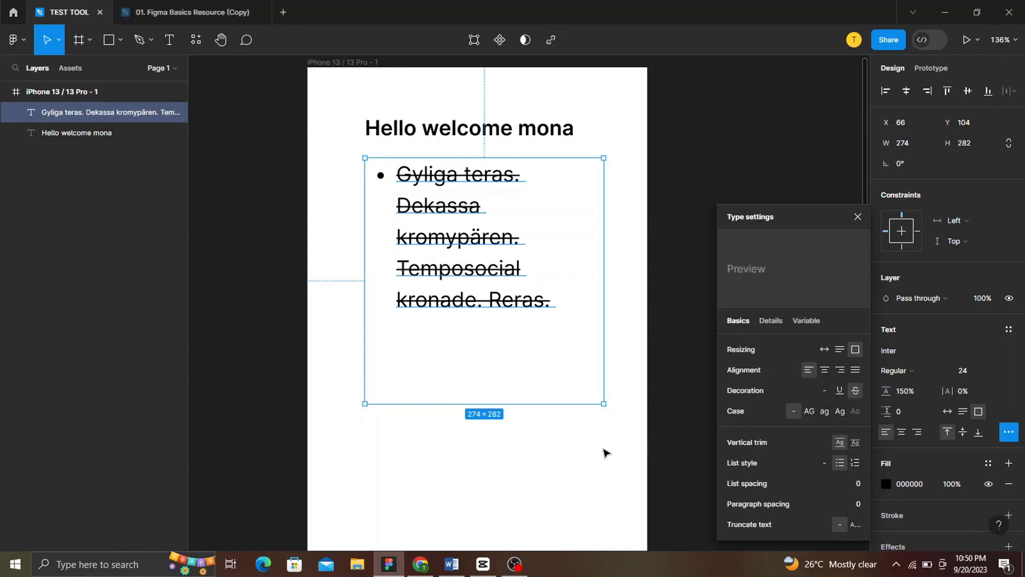
drag(570, 405, 573, 324)
click(634, 379)
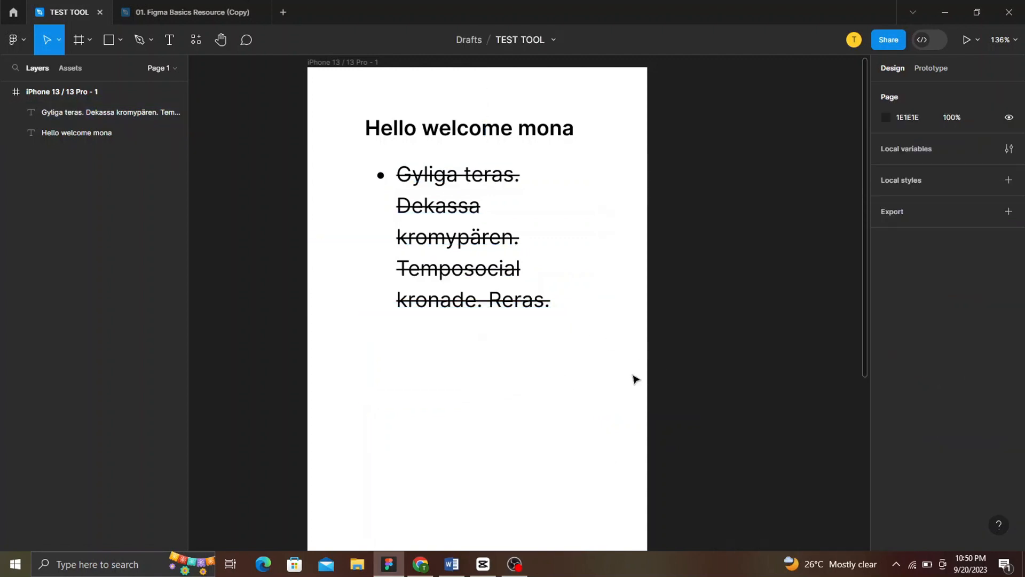
- Replace the bulleted placeholder text's strikethrough with the underline decoration in the type settings
click(489, 244)
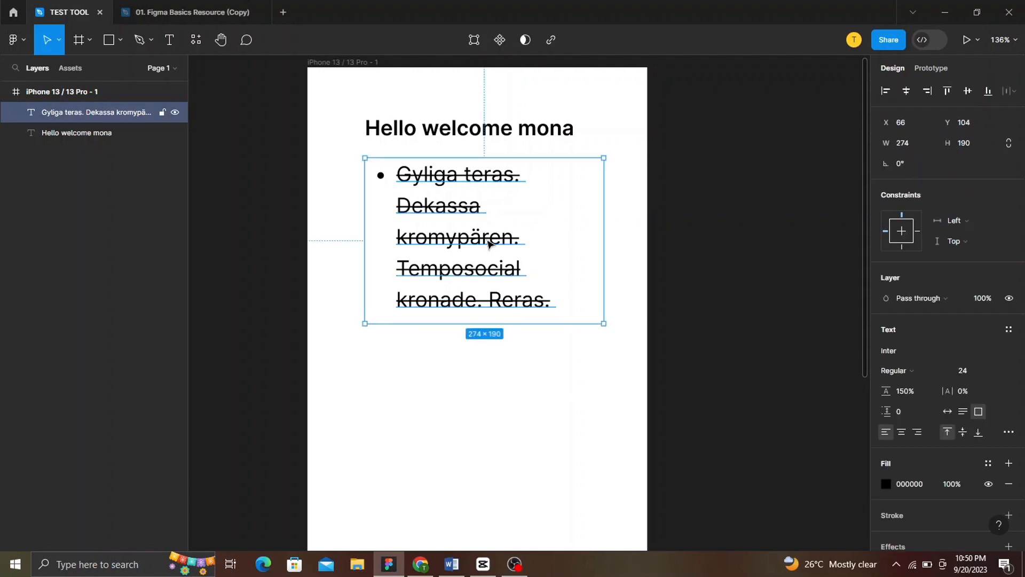
click(1007, 433)
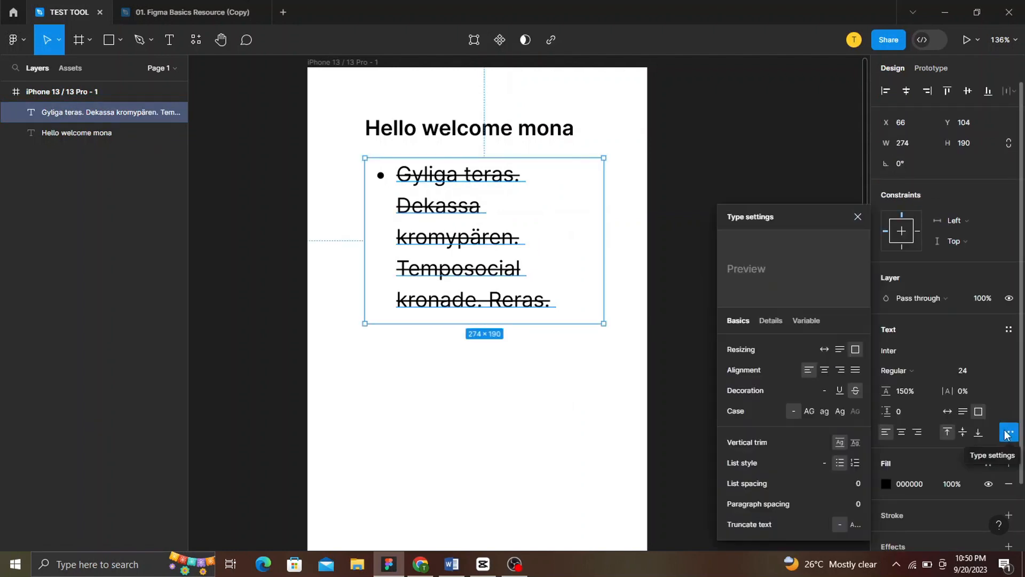
click(839, 390)
click(854, 392)
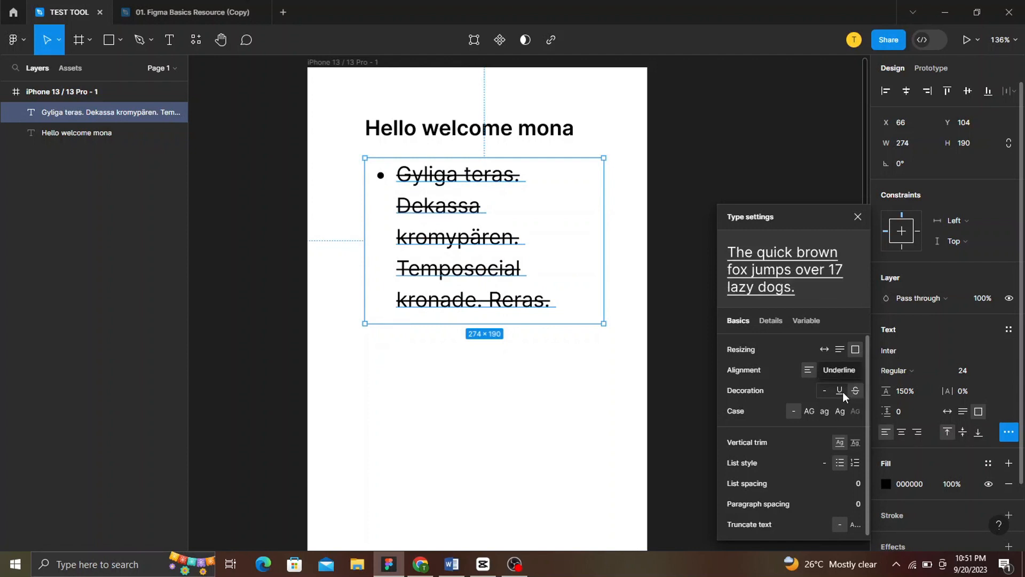
click(840, 391)
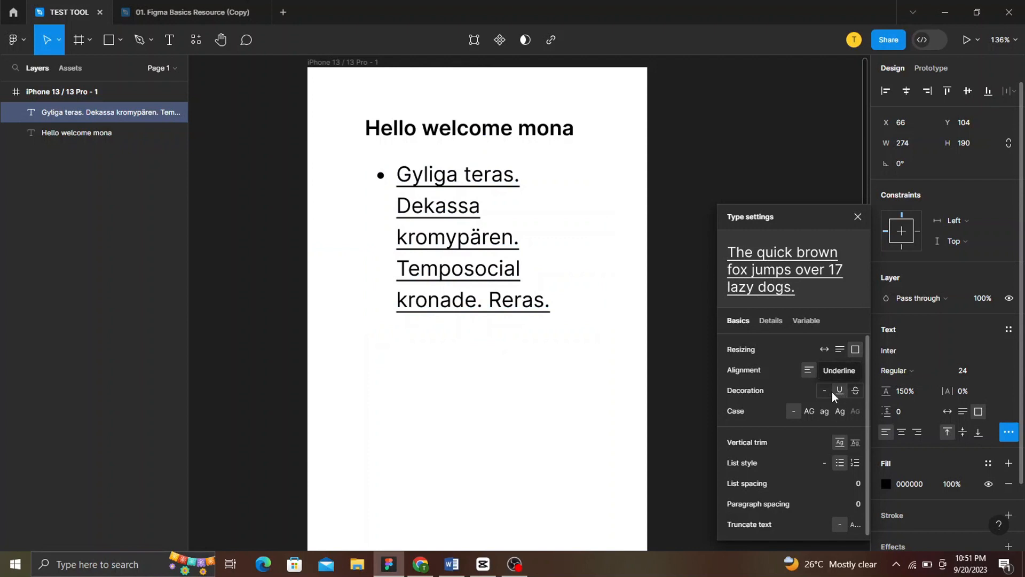
- Remove the text decoration from the bulleted placeholder text and close the type settings
click(826, 391)
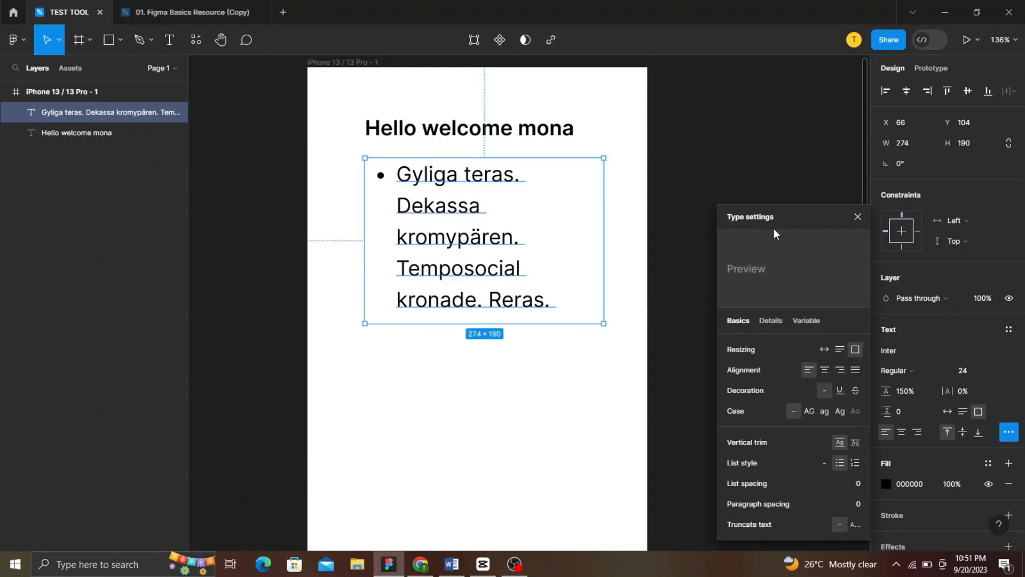
click(858, 216)
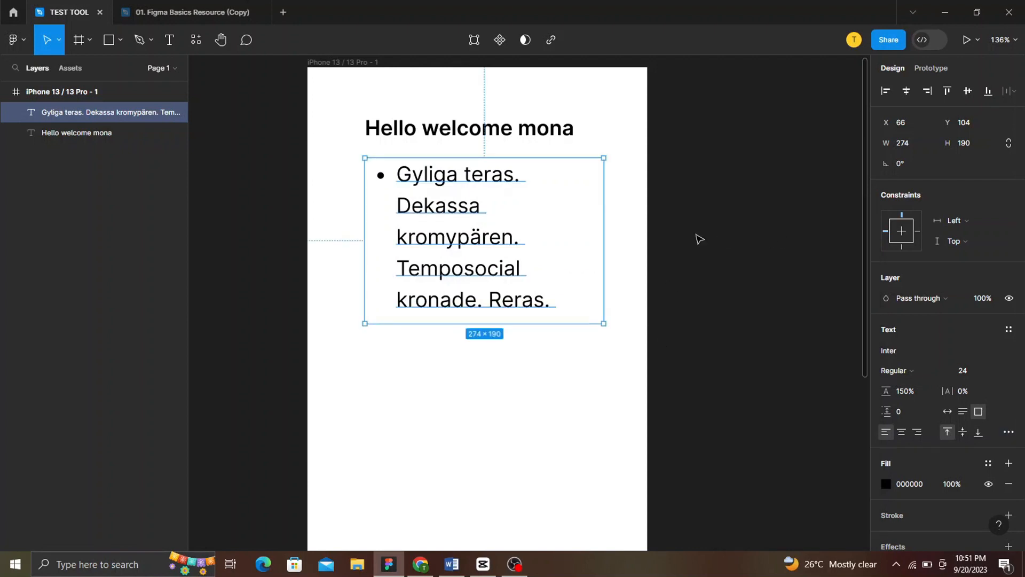
click(591, 139)
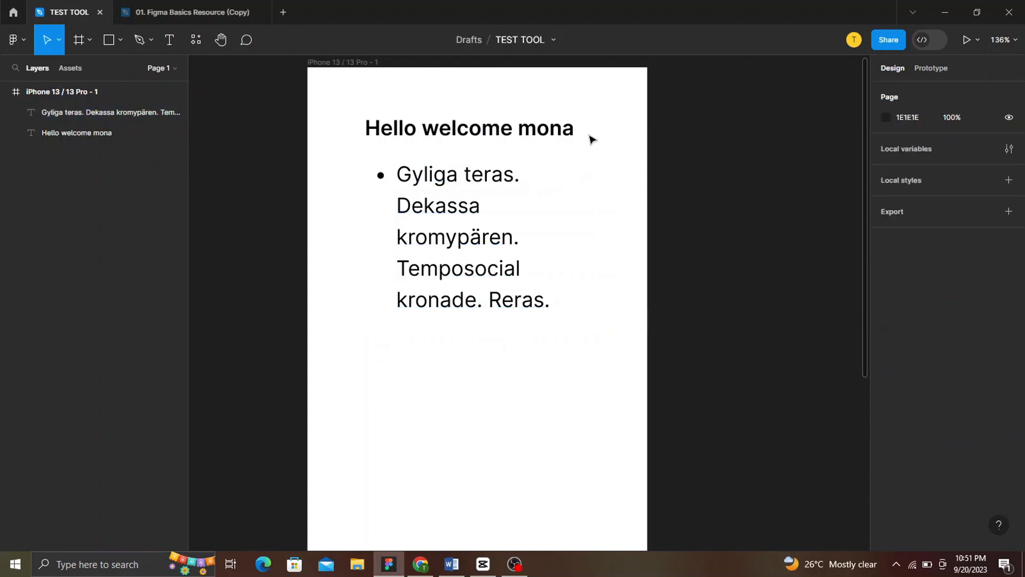
- Turn the "Hello welcome mona" heading into a bulleted list item
click(368, 126)
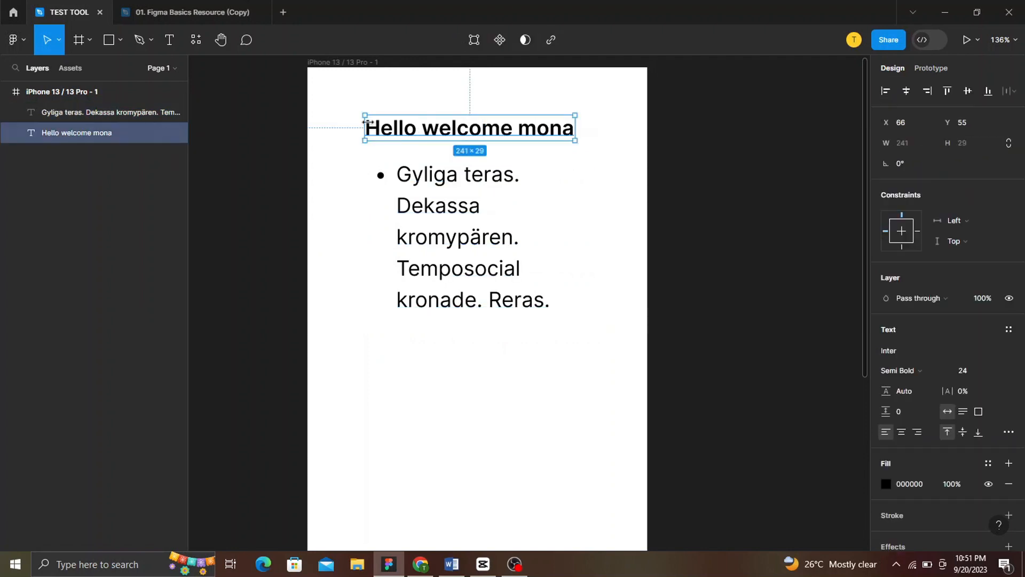
double_click(368, 125)
click(368, 124)
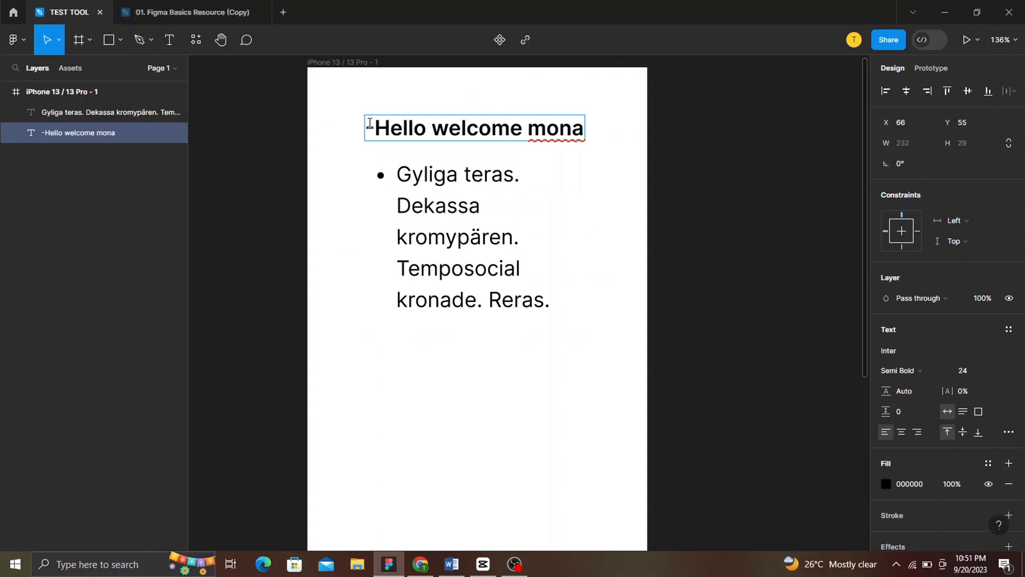
key(ctrl+shift+8)
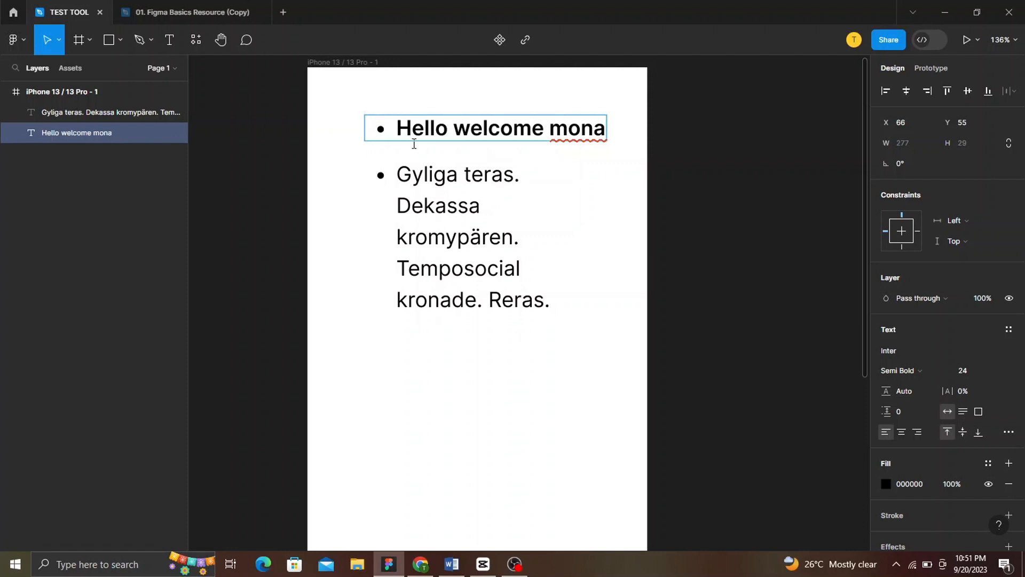
double_click(403, 128)
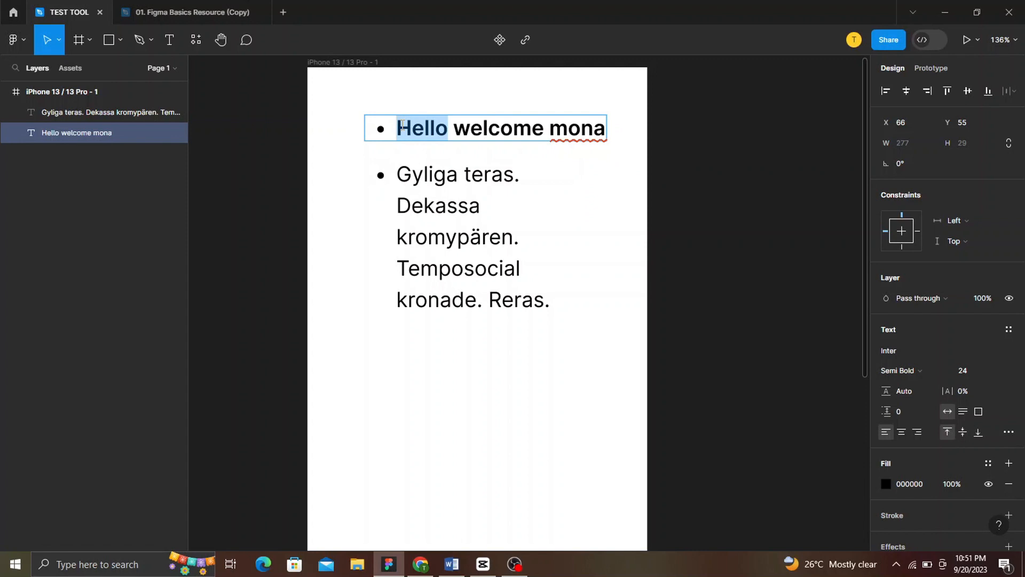
triple_click(404, 126)
click(403, 126)
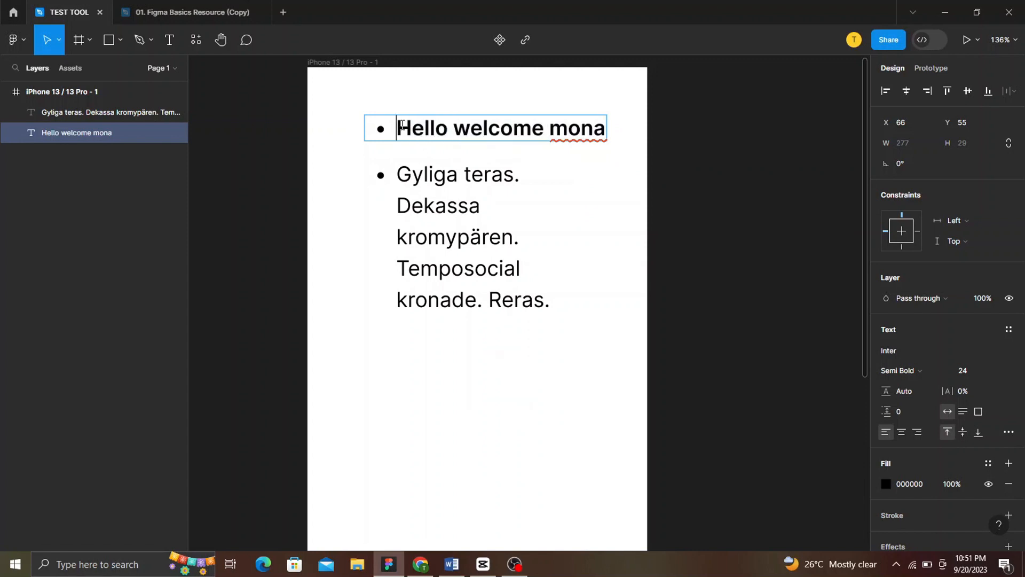
triple_click(403, 126)
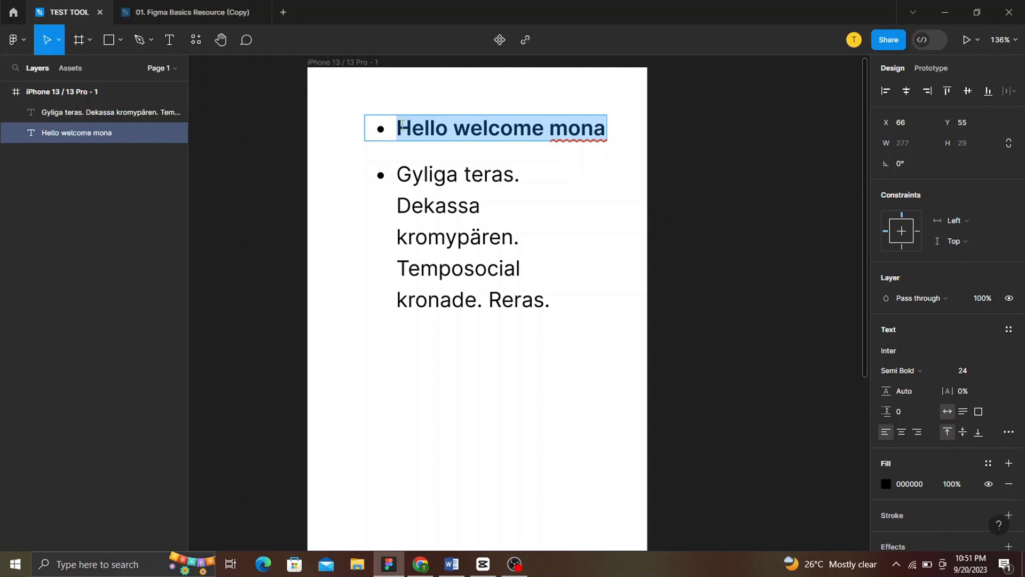
key(ctrl+c)
key(Right)
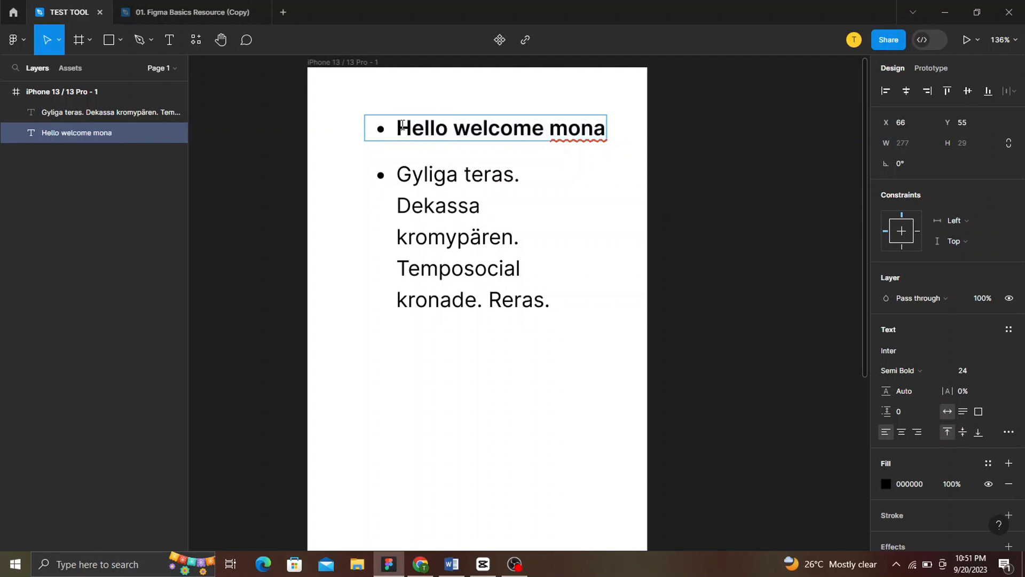
key(ctrl+v)
key(ctrl+z)
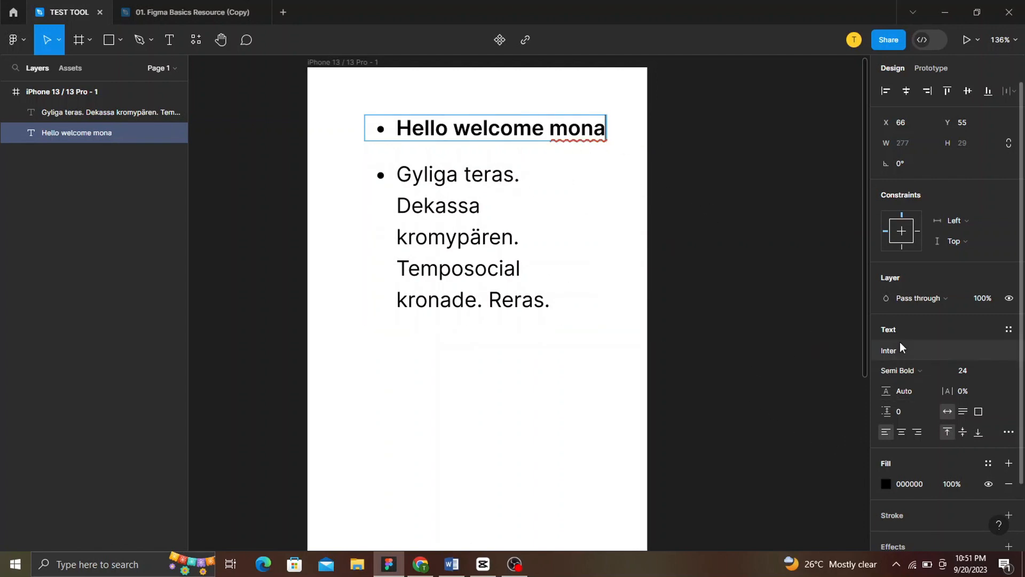
- Recolour the bulleted "Hello welcome mona" heading with a custom red fill
click(886, 482)
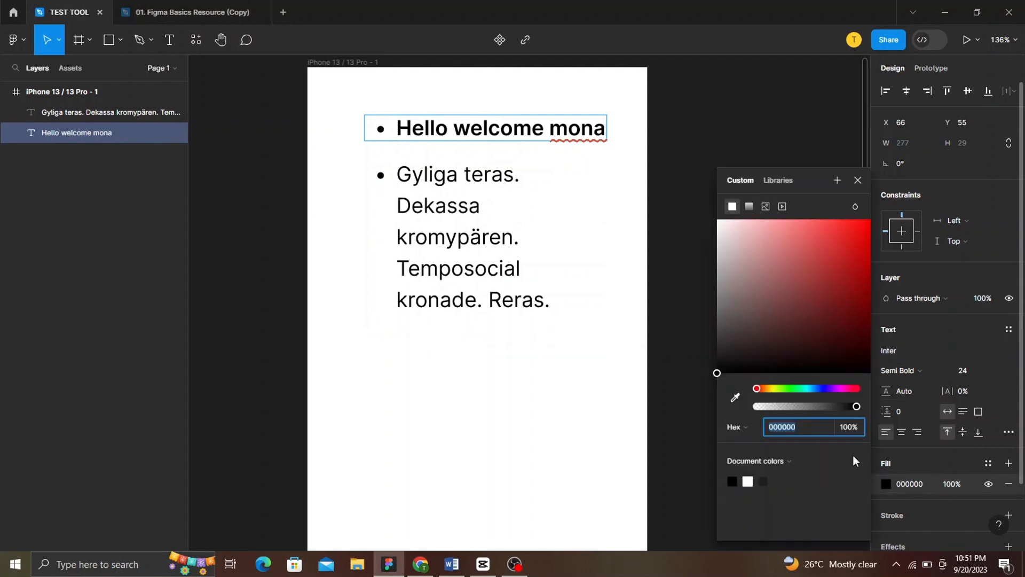
click(849, 272)
click(813, 235)
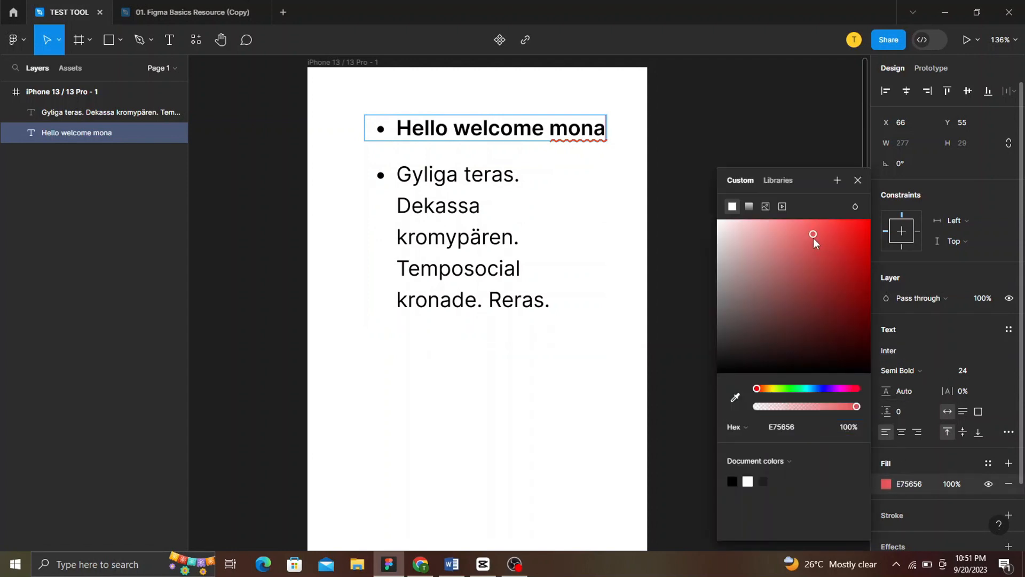
key(Escape)
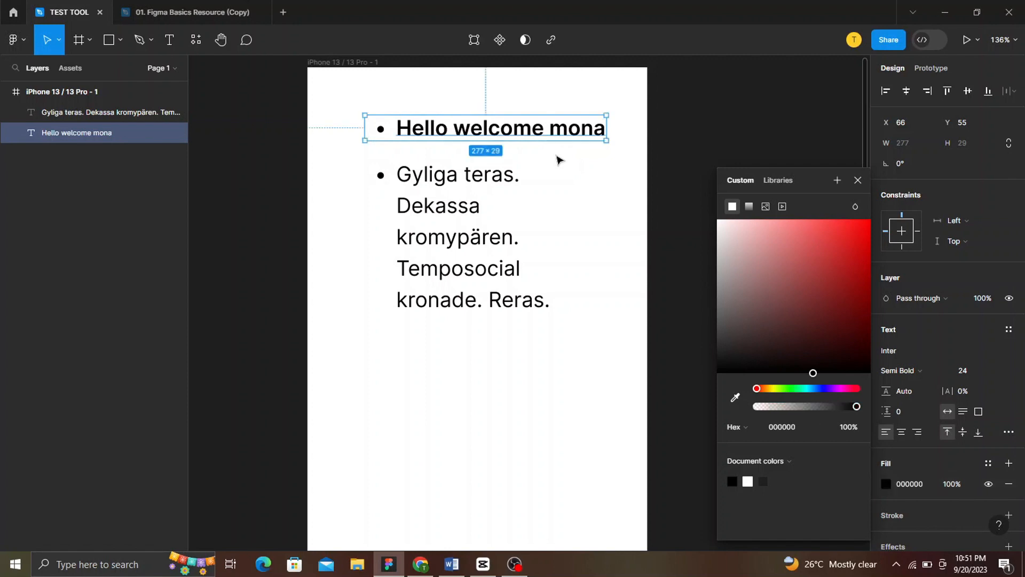
click(843, 277)
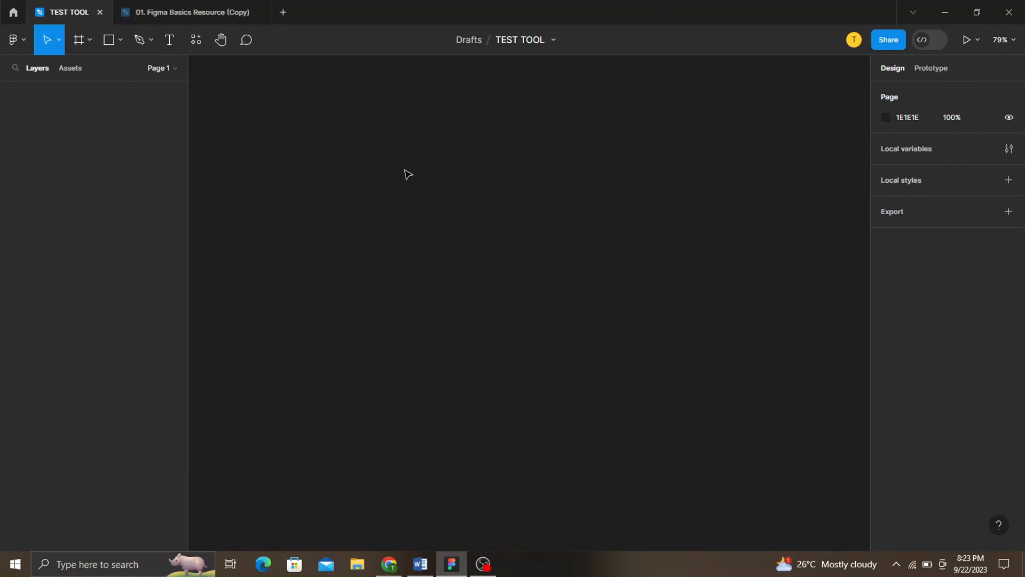
- Add an iPhone 13 Pro Max frame and draw a rectangle about 294 × 234 in its upper part
key(f)
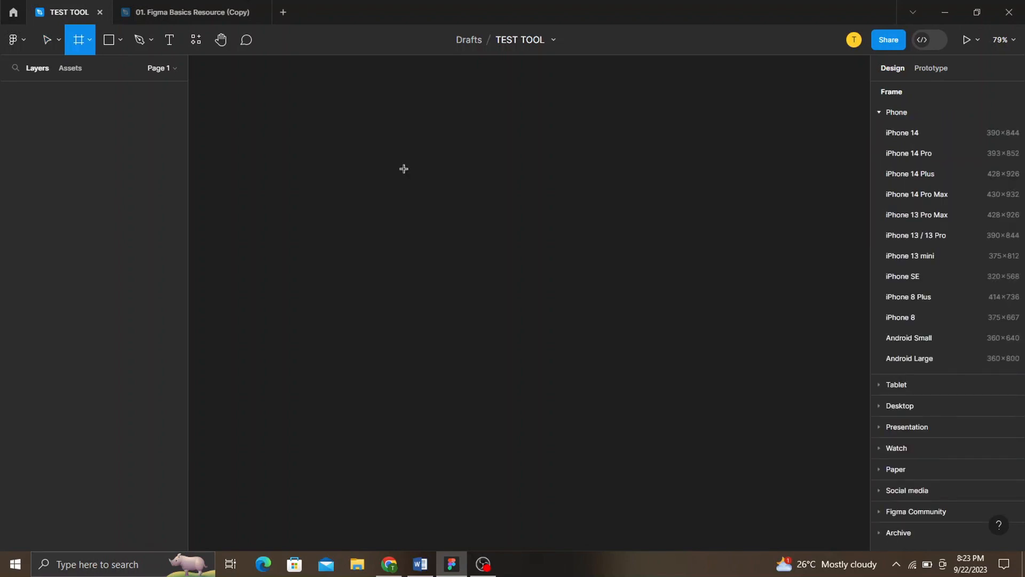
click(947, 219)
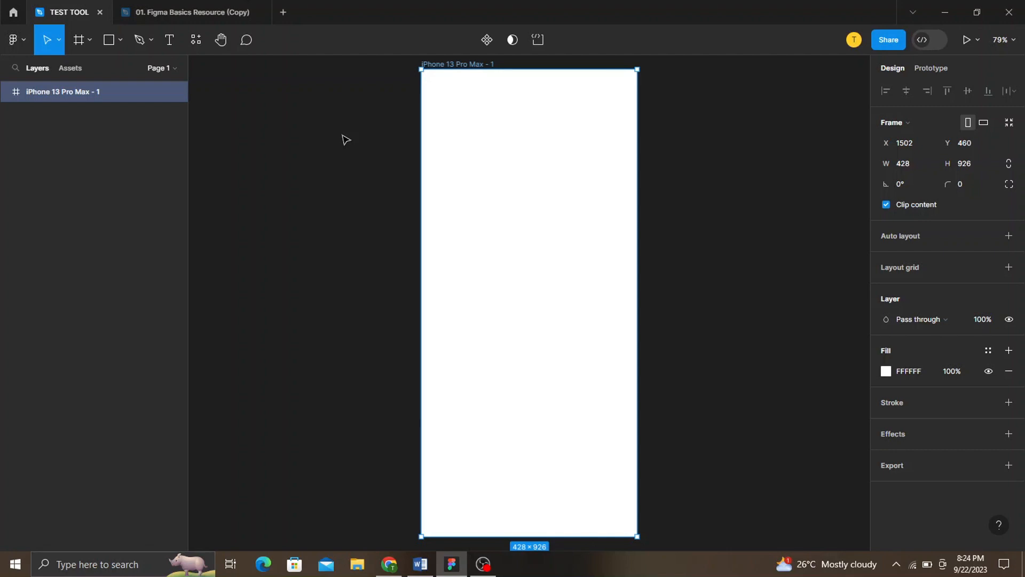
key(r)
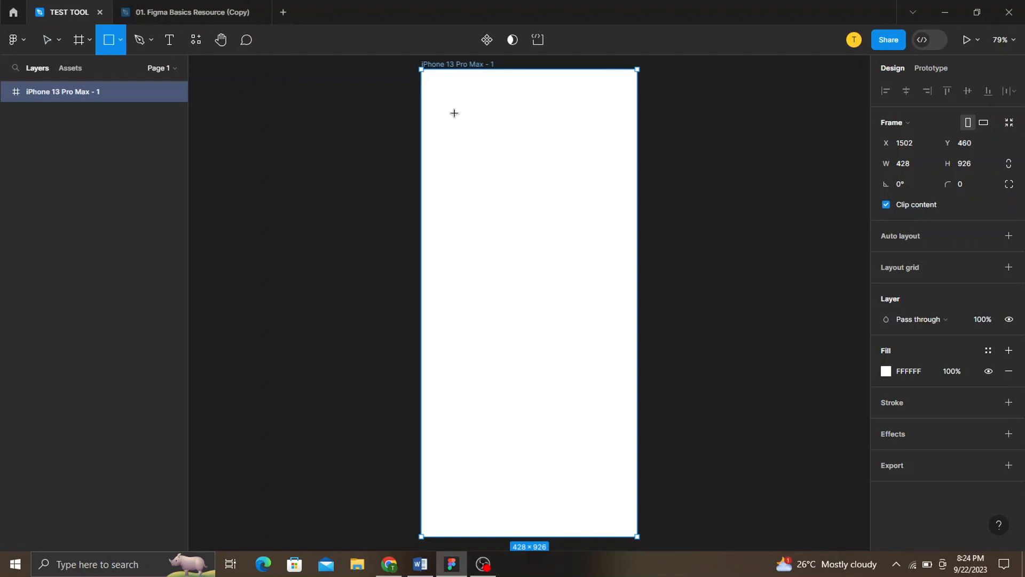
mouse_move(454, 113)
mouse_down()
mouse_move(475, 174)
mouse_move(603, 232)
mouse_up()
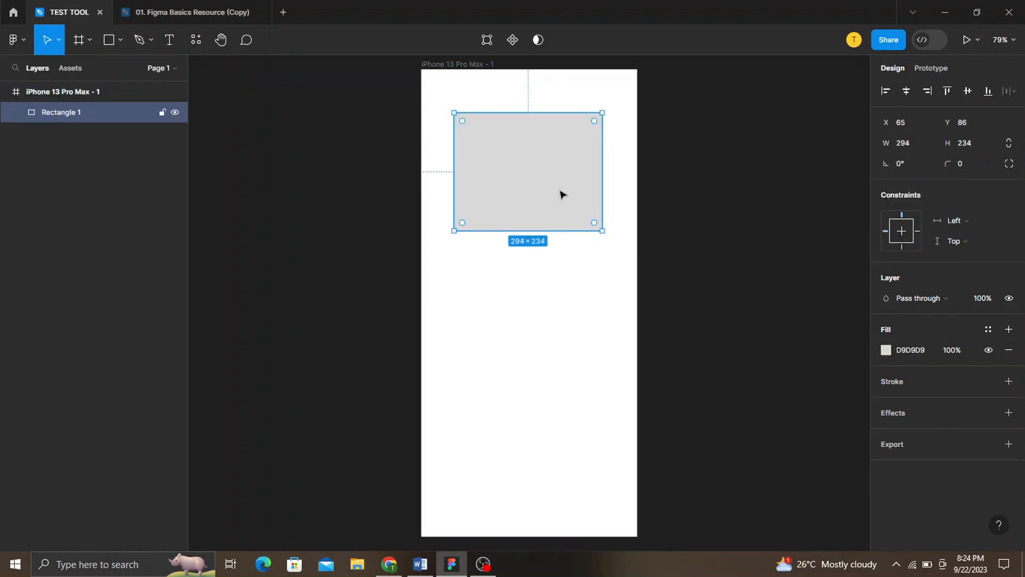
- Duplicate the rectangle straight below the original in the frame, at about Y 463
drag(564, 194, 565, 386)
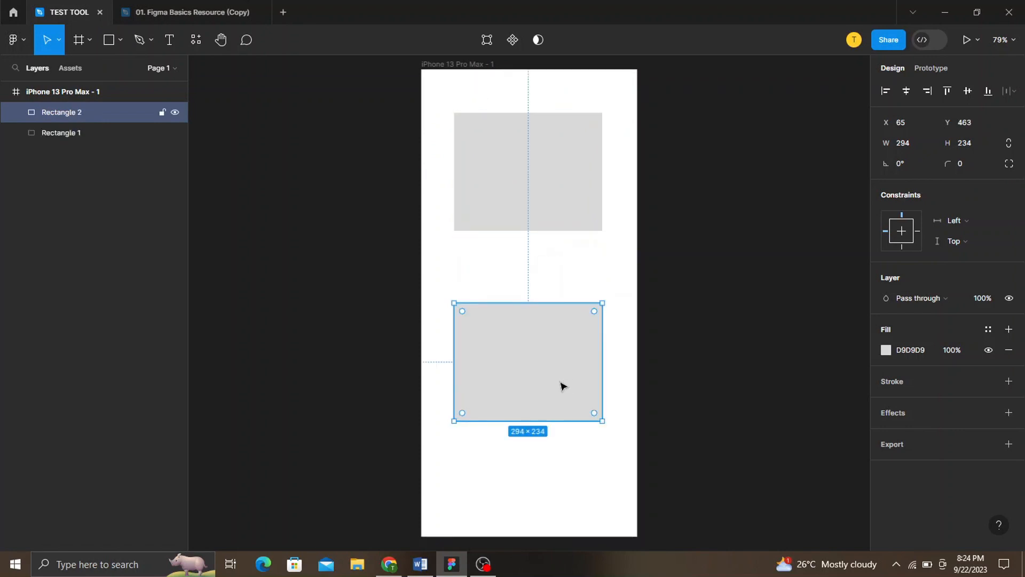
click(546, 266)
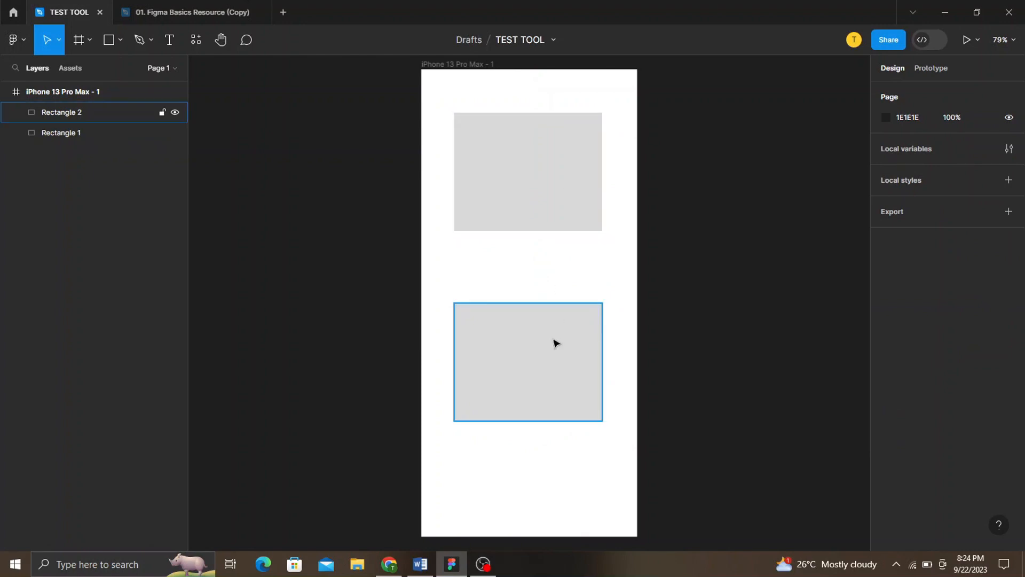
click(567, 192)
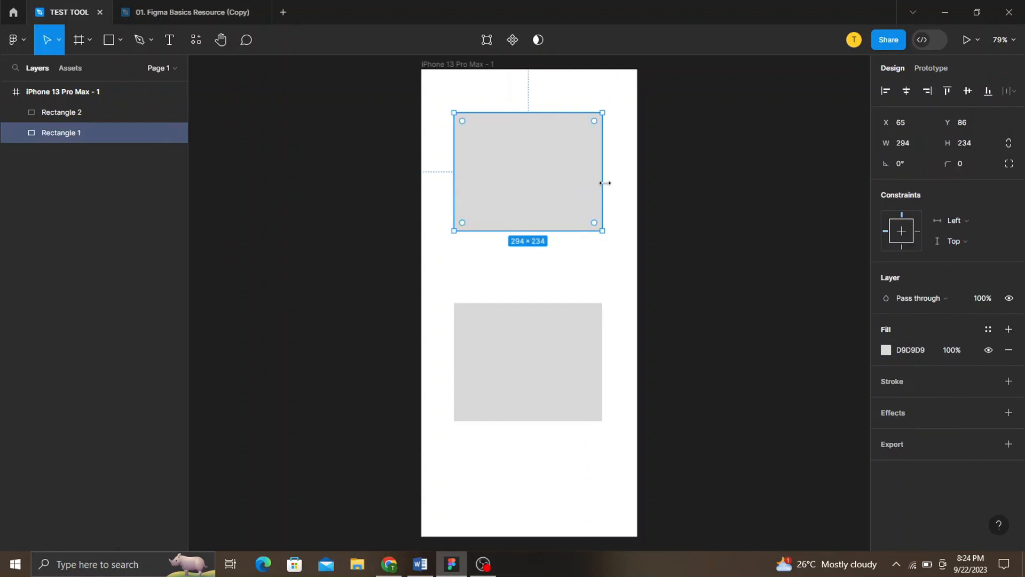
click(649, 182)
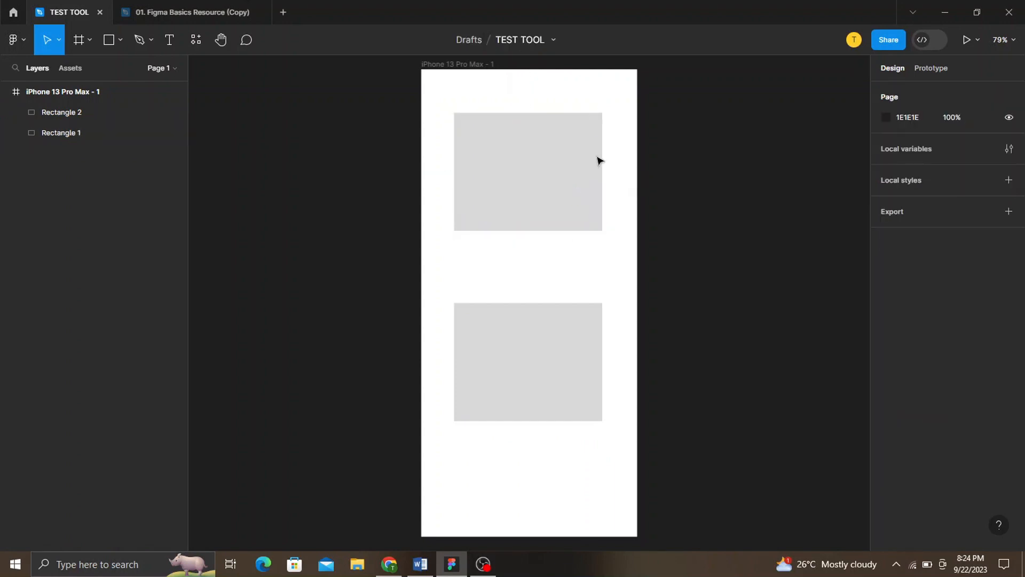
- Try resizing the frame from its right and left edges, widening it to about 469, and undo the resizing
click(485, 71)
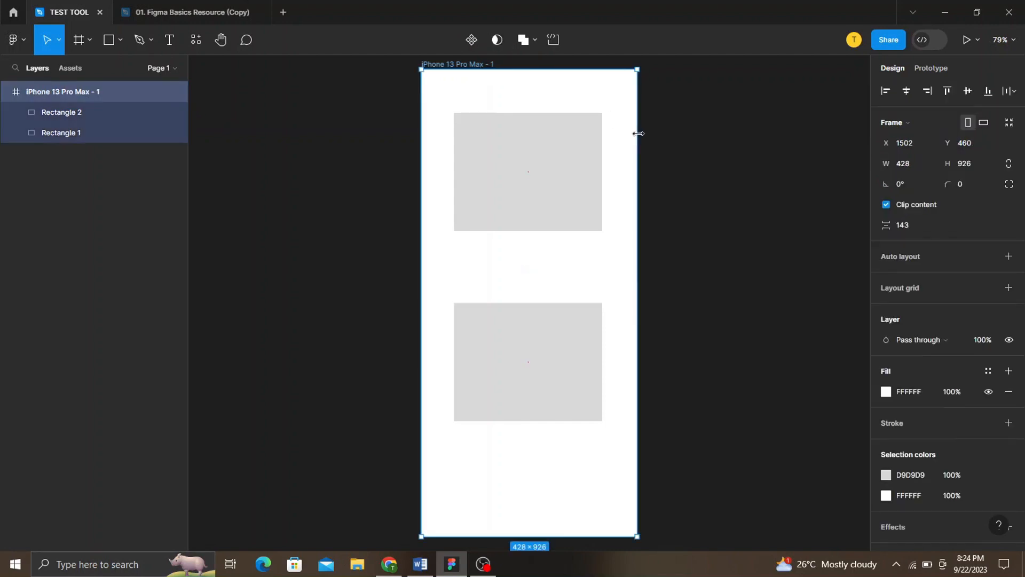
drag(637, 133, 618, 162)
key(ctrl+z)
click(552, 165)
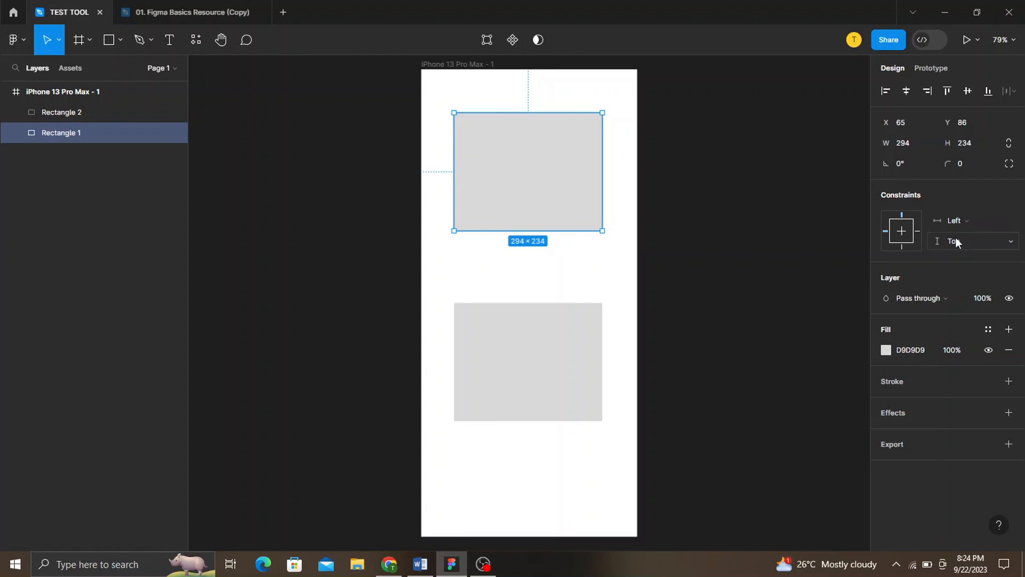
click(453, 67)
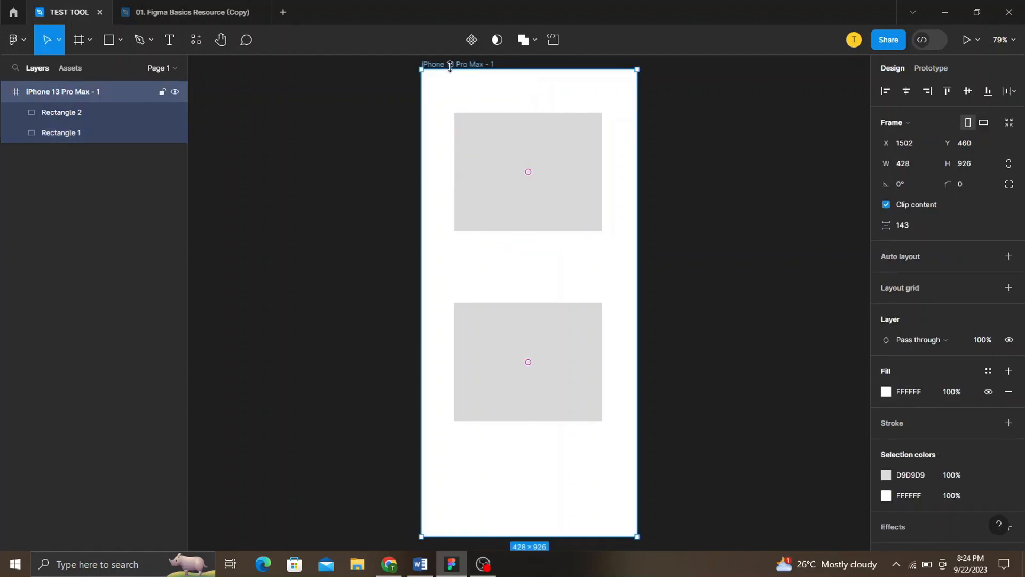
drag(422, 104, 401, 109)
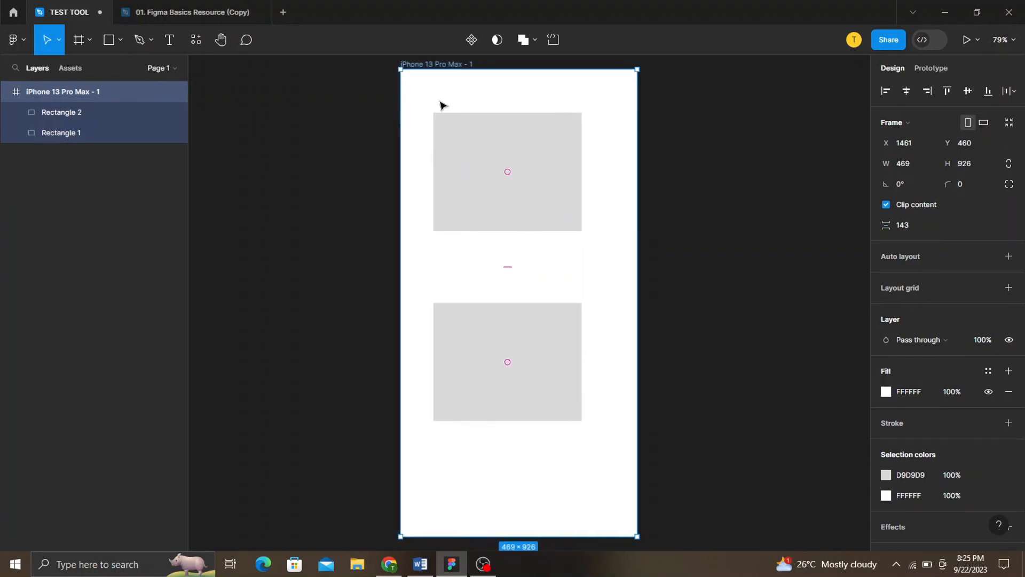
drag(482, 67, 502, 94)
- Set the upper rectangle's horizontal constraint to Left and right
click(531, 168)
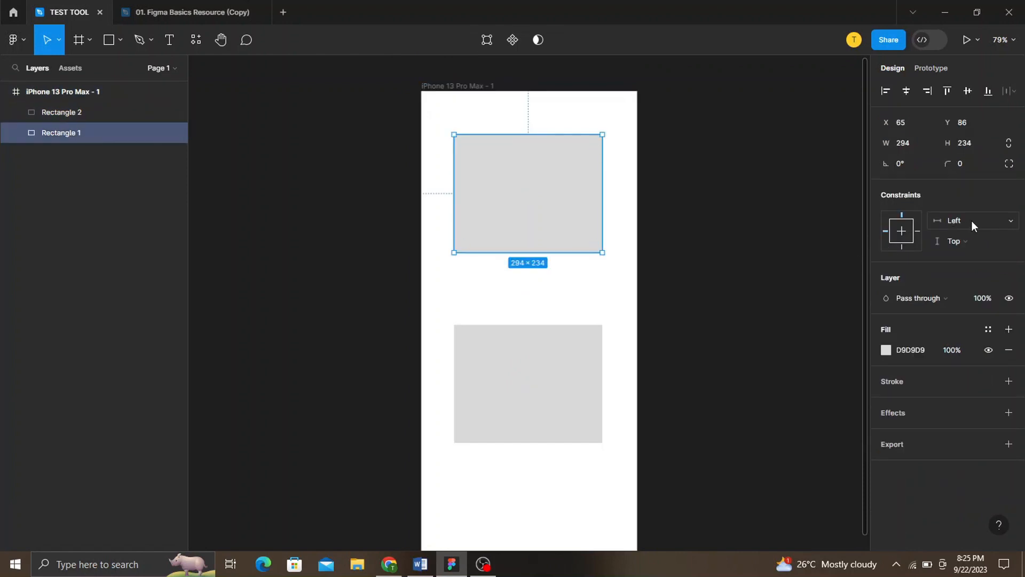
click(991, 224)
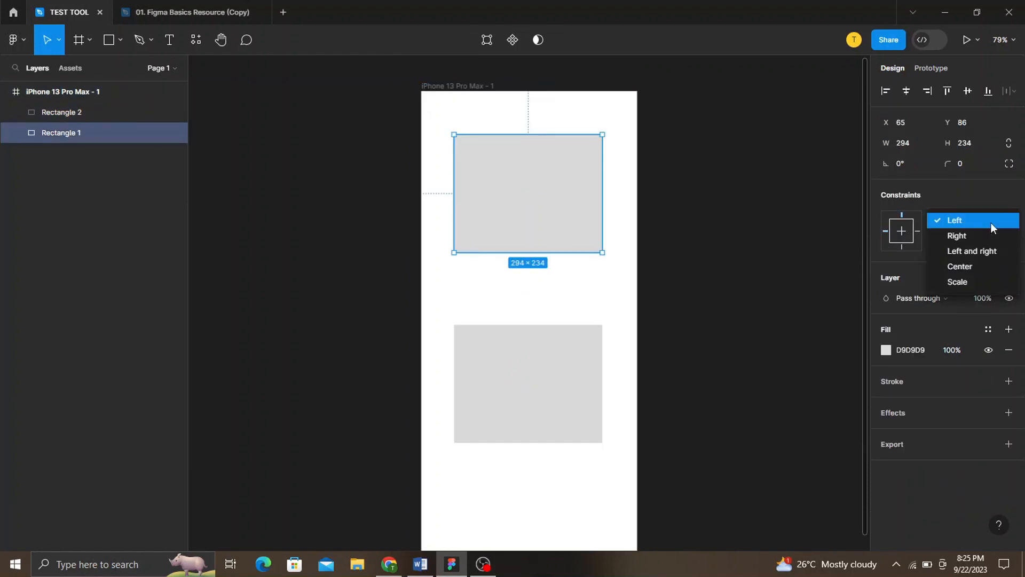
click(989, 251)
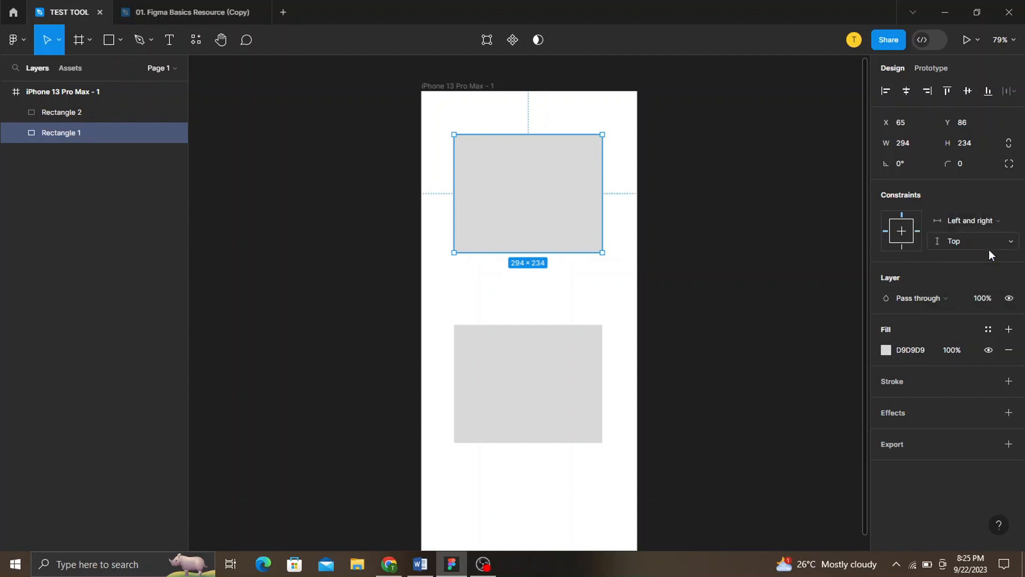
- Select the iPhone 13 Pro Max frame to test the upper rectangle's constraint
click(673, 188)
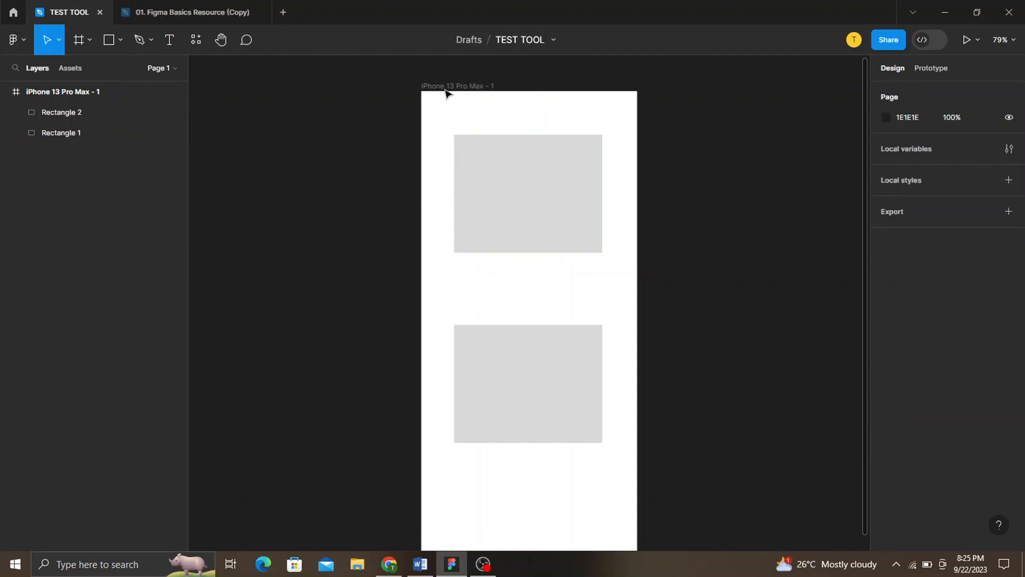
click(452, 87)
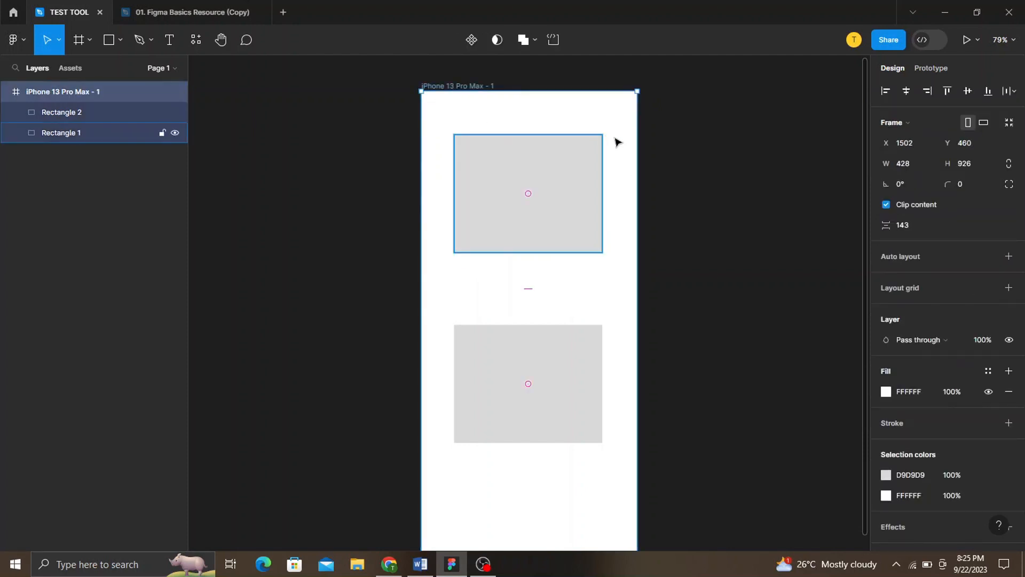
- Widen the iPhone frame to about 438 and set the upper rectangle's vertical constraint to Top and bottom
drag(634, 141, 640, 171)
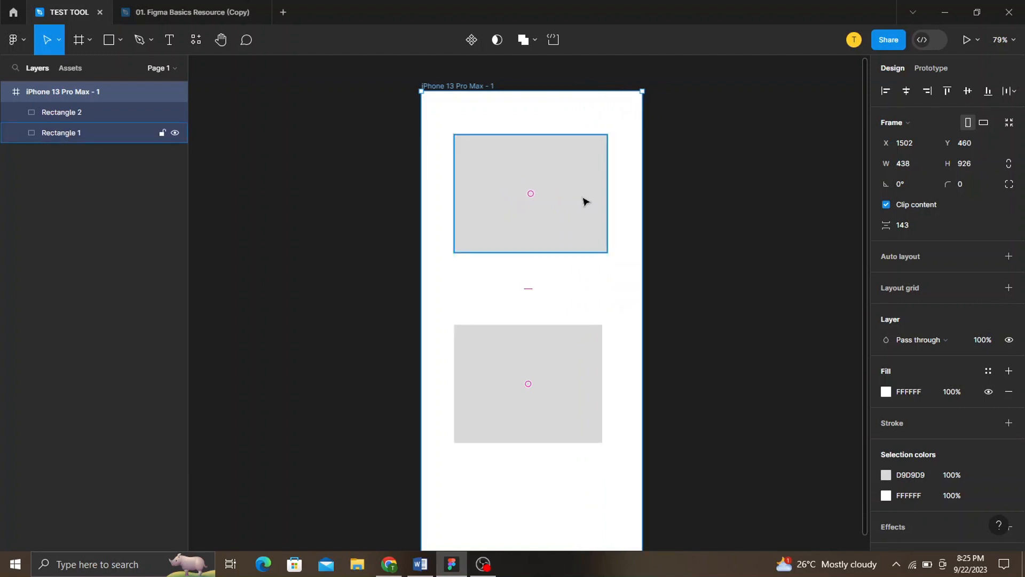
click(577, 240)
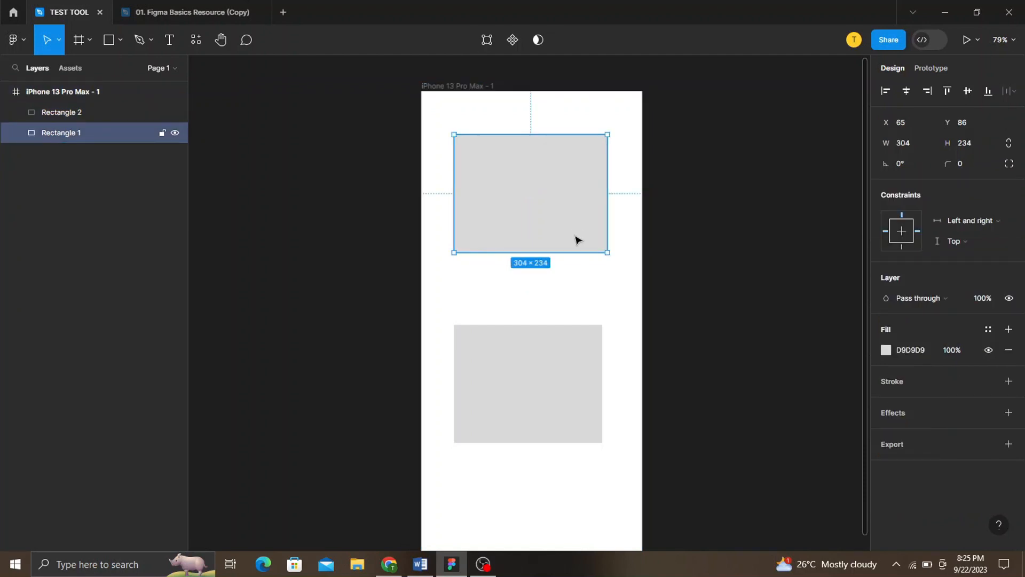
click(999, 245)
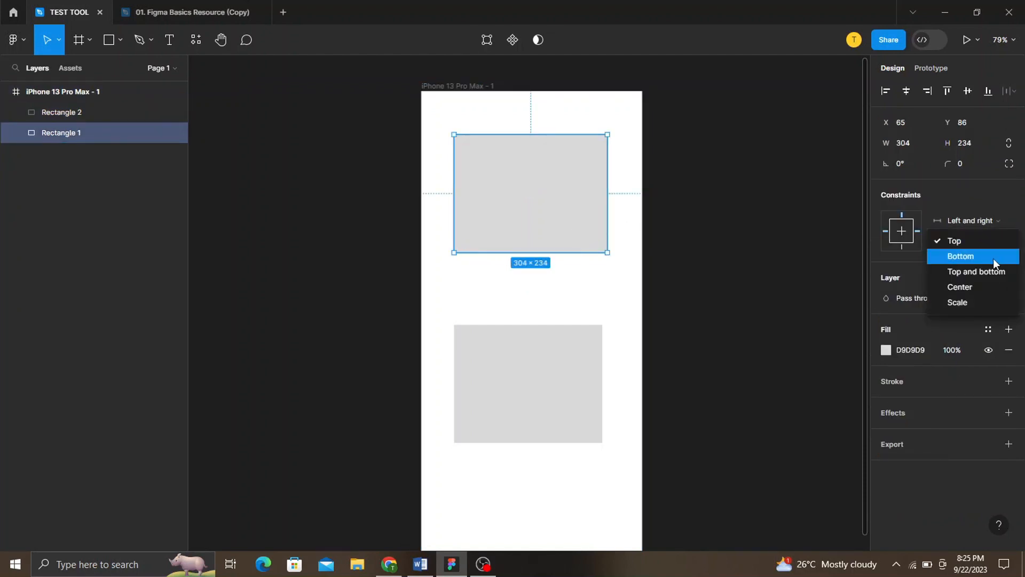
click(992, 272)
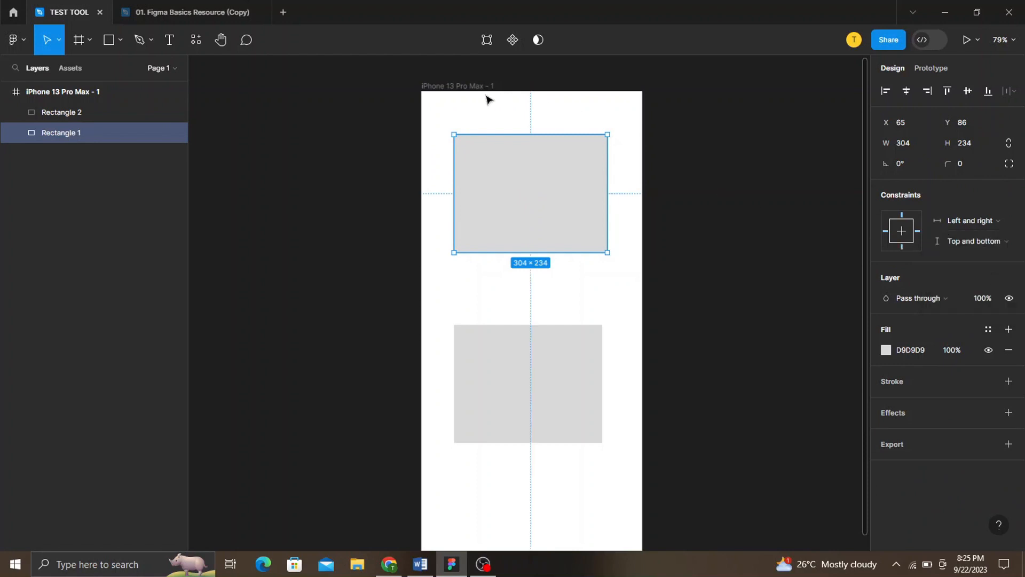
- Shorten the frame from its upper edge to a height of about 912 and move the lower rectangle down to about Y 491
click(488, 99)
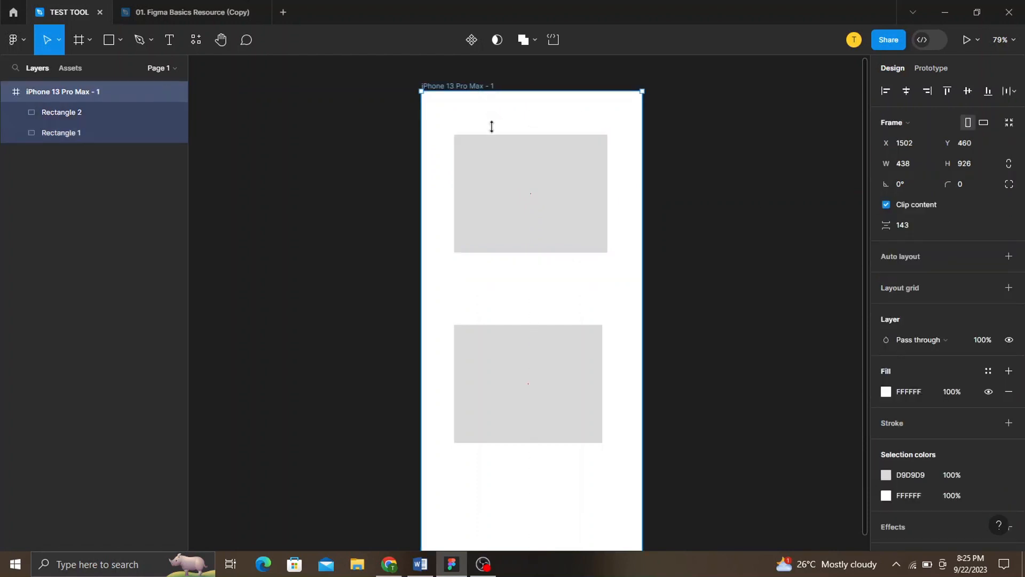
drag(491, 126, 504, 99)
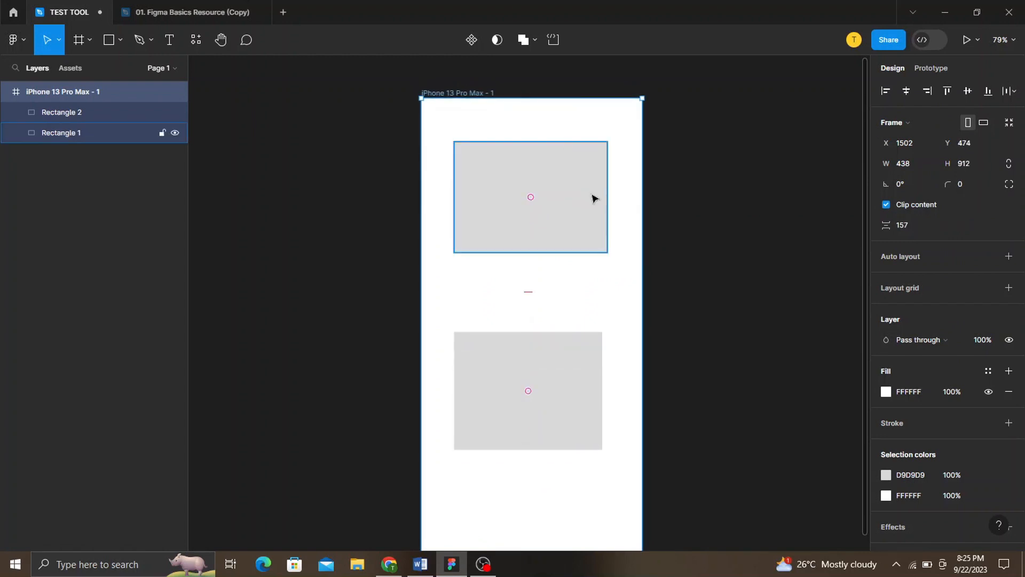
scroll(593, 197, down, 3)
scroll(593, 197, down, 1)
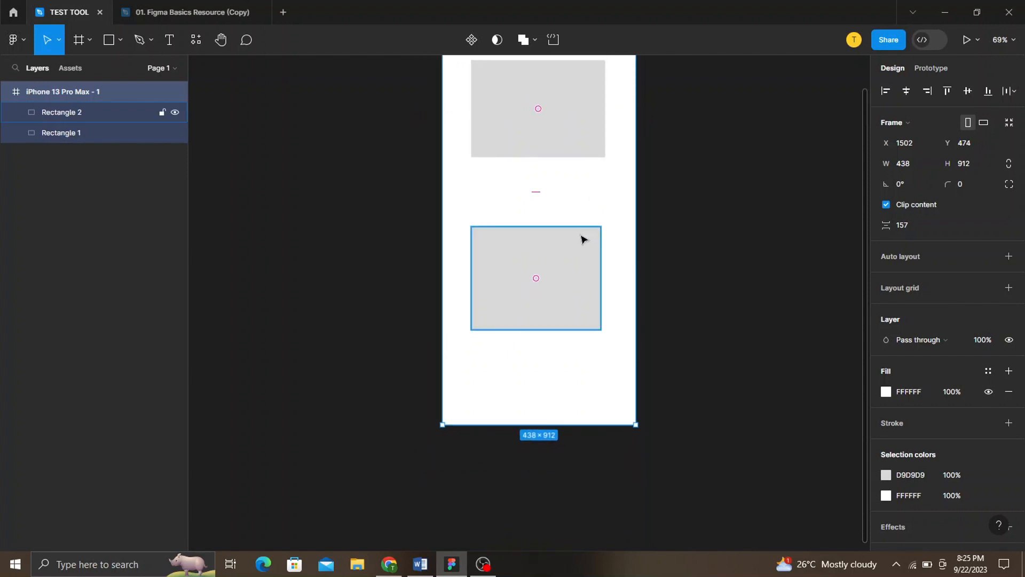
click(583, 240)
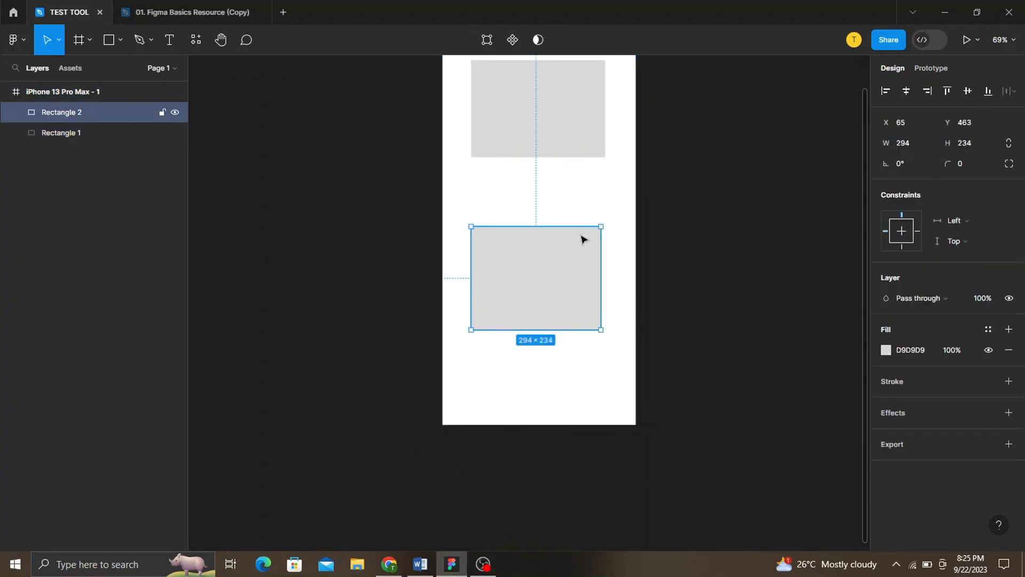
drag(583, 239, 585, 251)
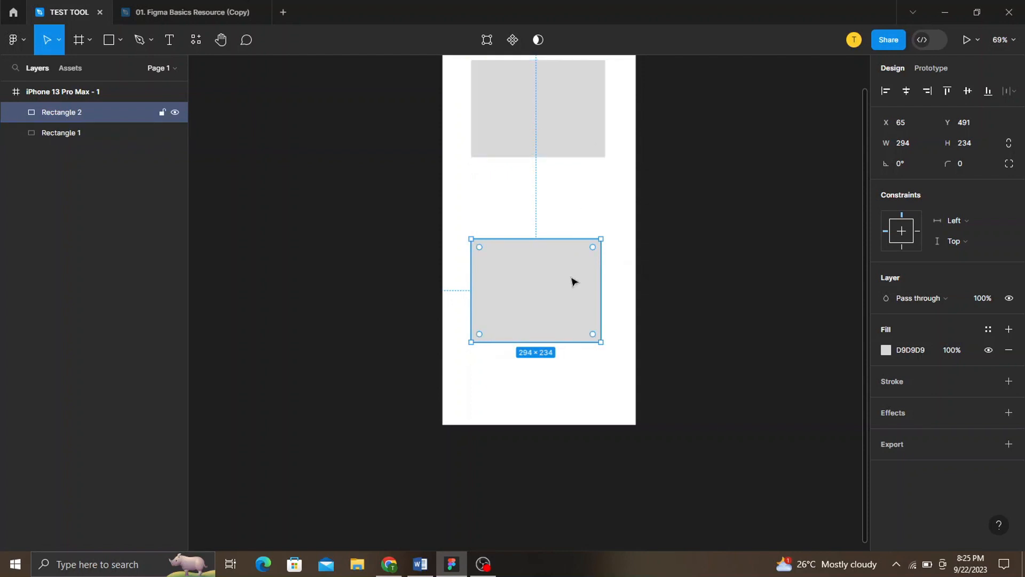
- Change the upper rectangle's vertical constraint to Center
click(570, 109)
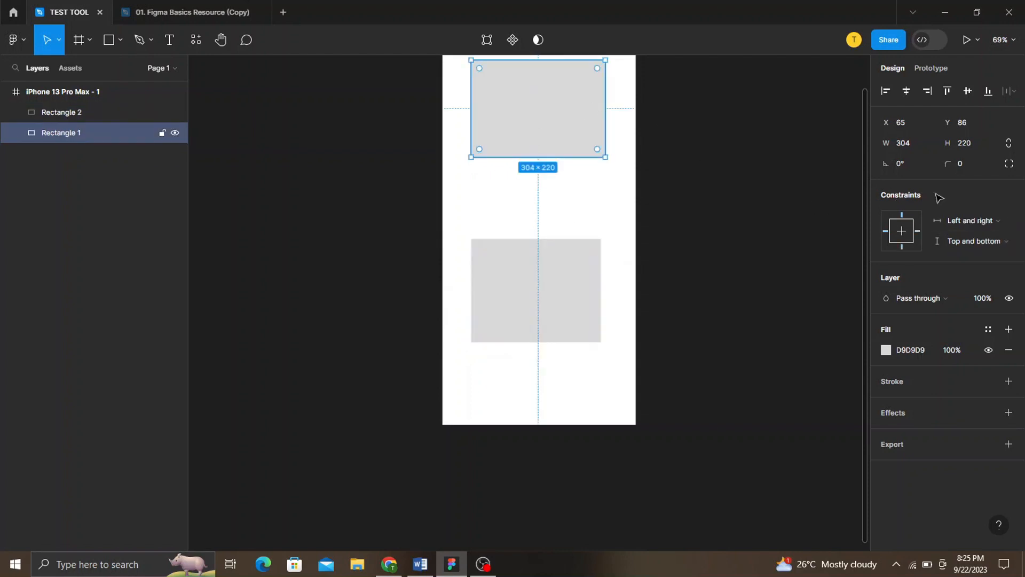
click(1005, 225)
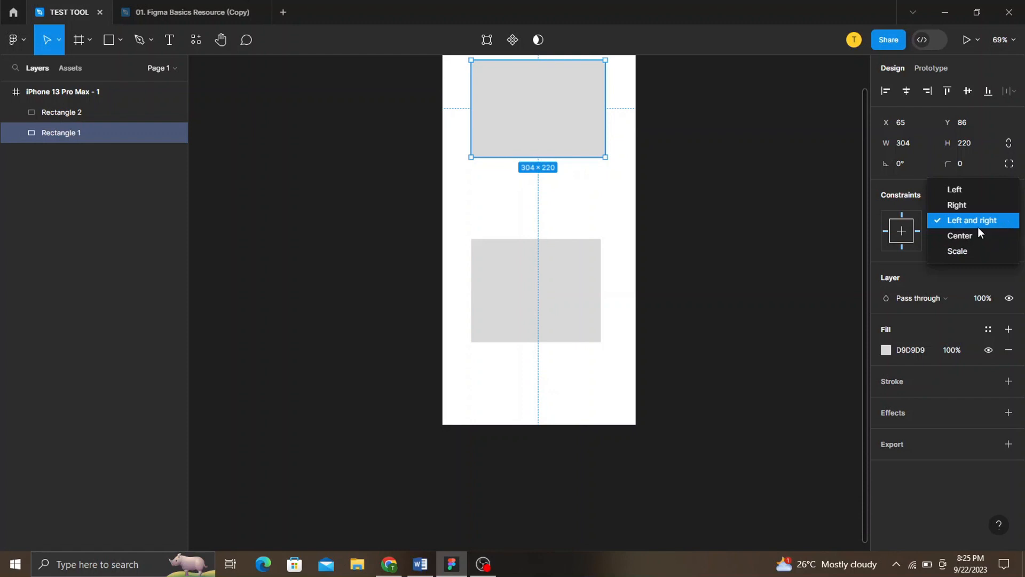
click(747, 220)
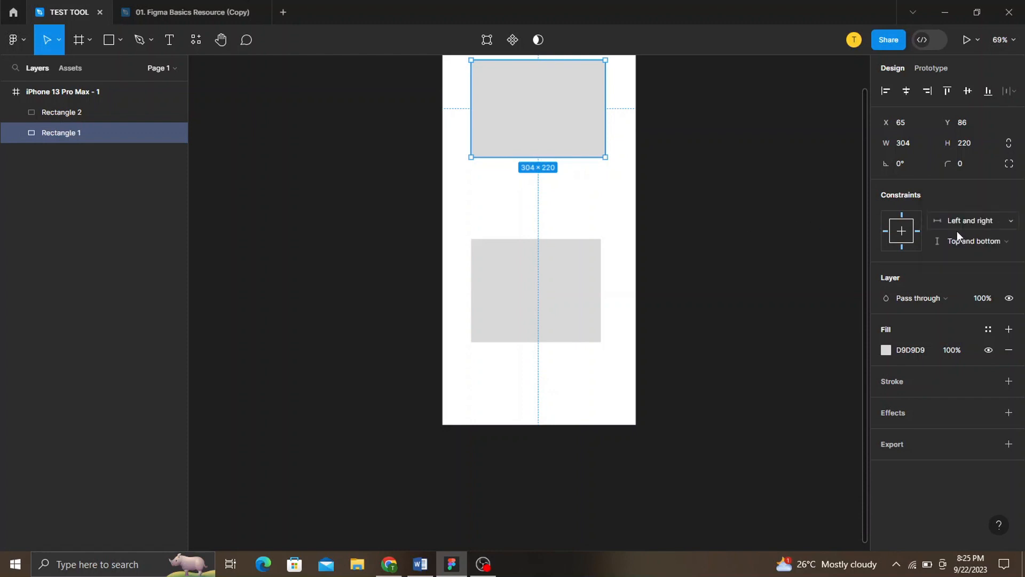
click(995, 241)
click(982, 254)
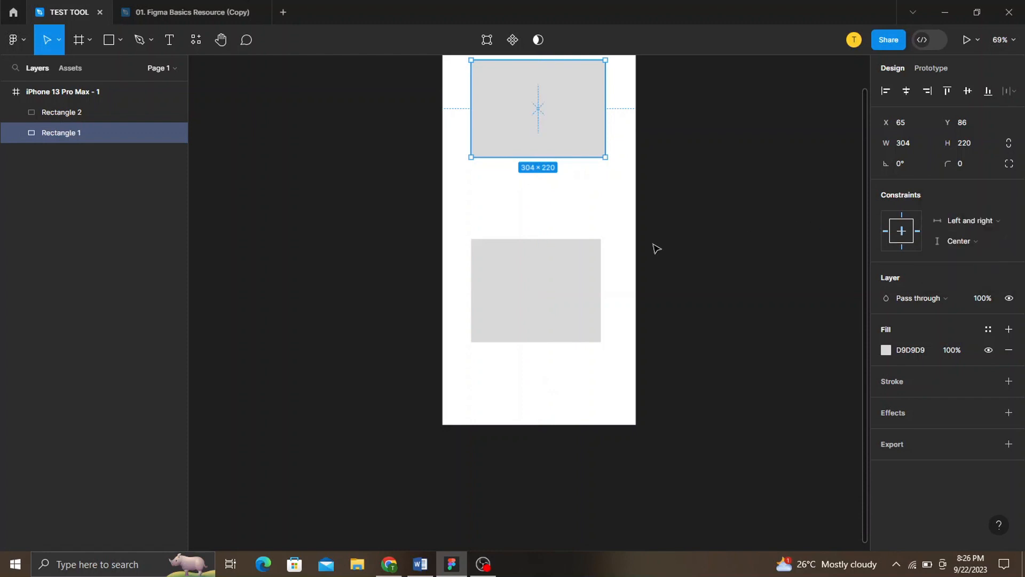
- Extend the iPhone frame from its upper edge to a height of about 993
scroll(701, 235, down, 3)
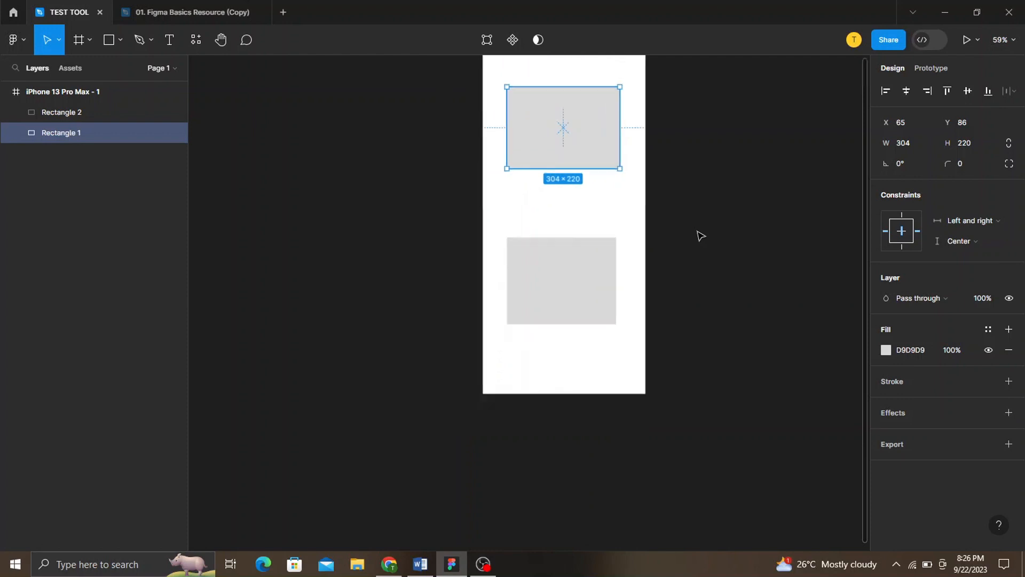
click(580, 89)
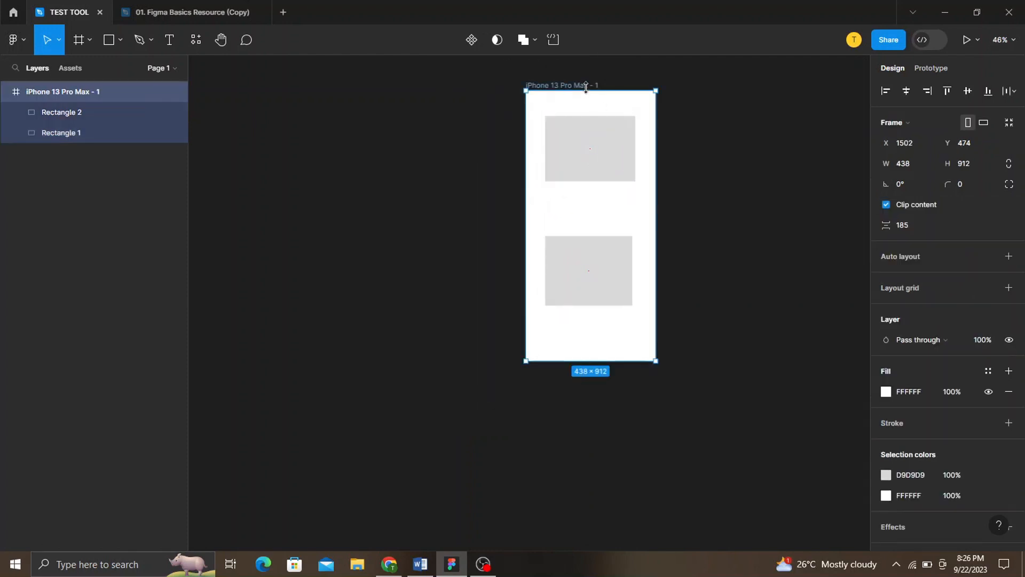
drag(586, 91, 600, 210)
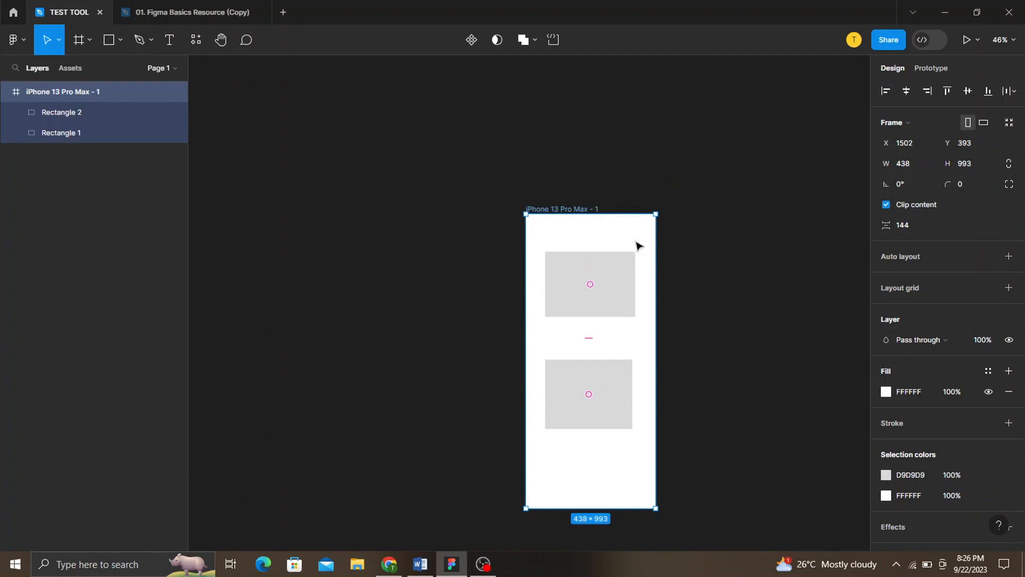
- Set the upper rectangle's vertical constraint to Scale and enlarge the frame from its upper right corner to about 498 × 1196
click(623, 288)
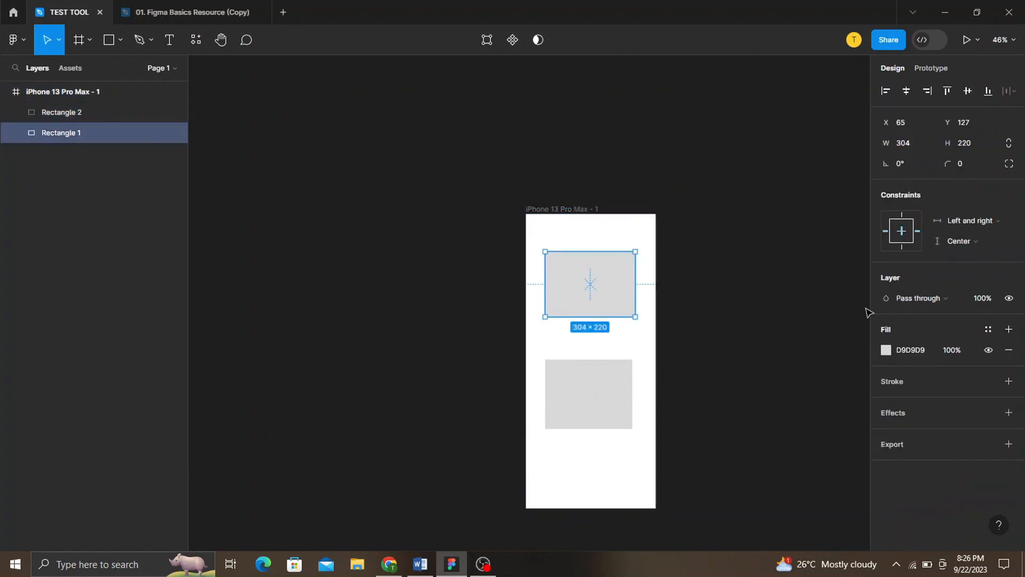
click(989, 246)
click(977, 257)
click(594, 213)
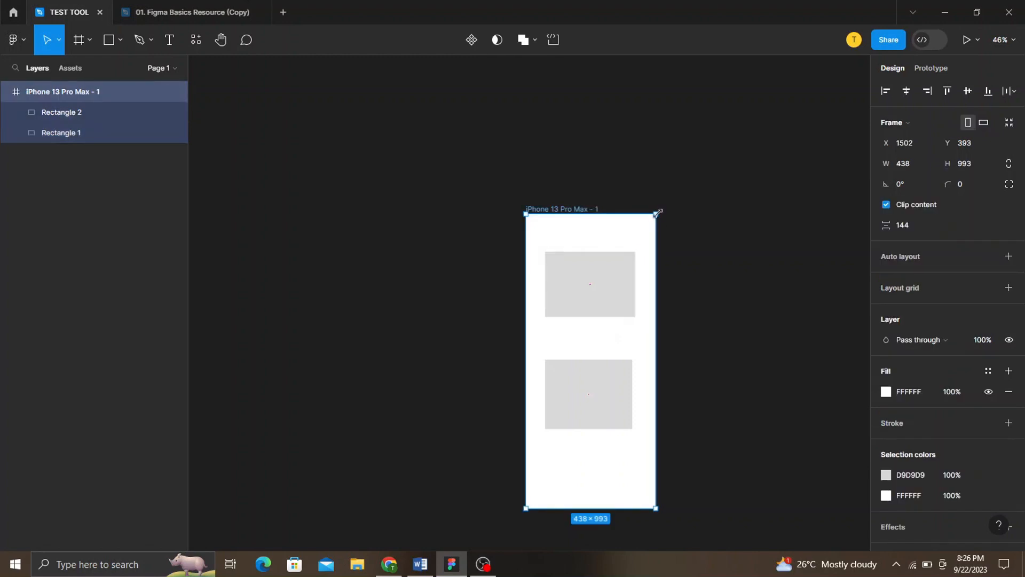
drag(657, 212, 674, 153)
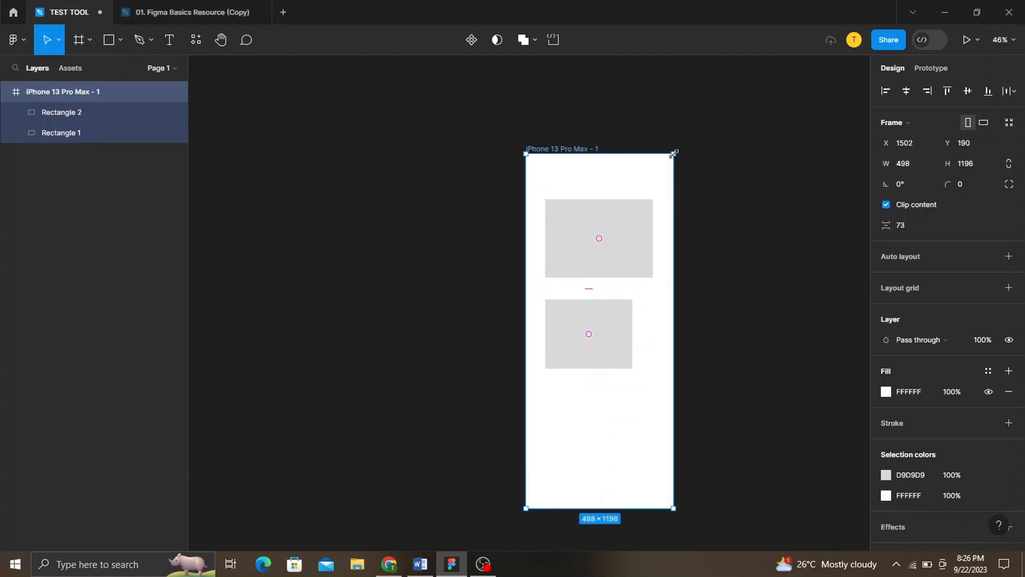
- Place a copy of the upper rectangle on the canvas outside the frame, to its right at about X 2118, Y 343
scroll(673, 317, down, 2)
scroll(674, 317, right, 2)
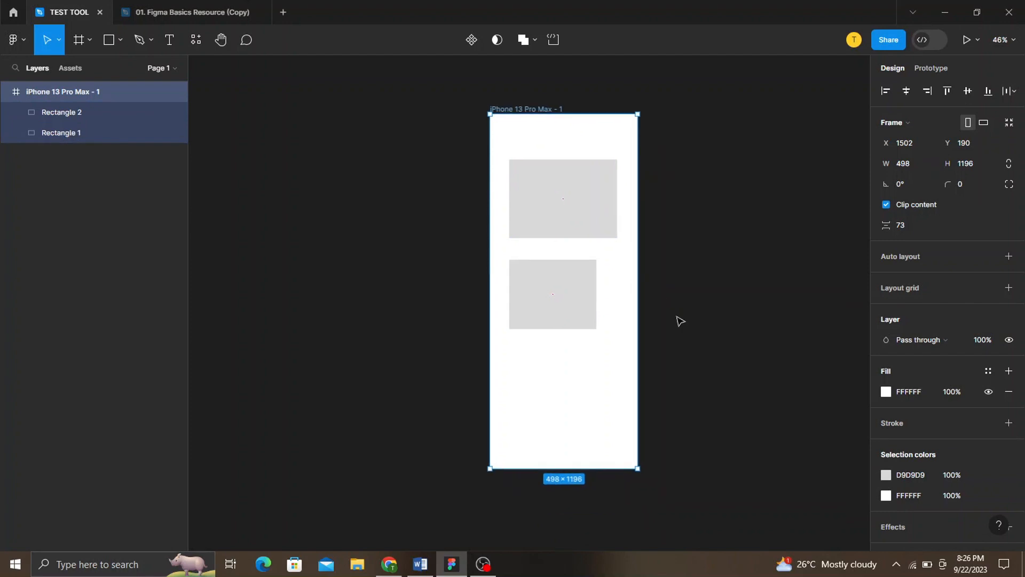
scroll(679, 321, down, 1)
scroll(680, 320, right, 1)
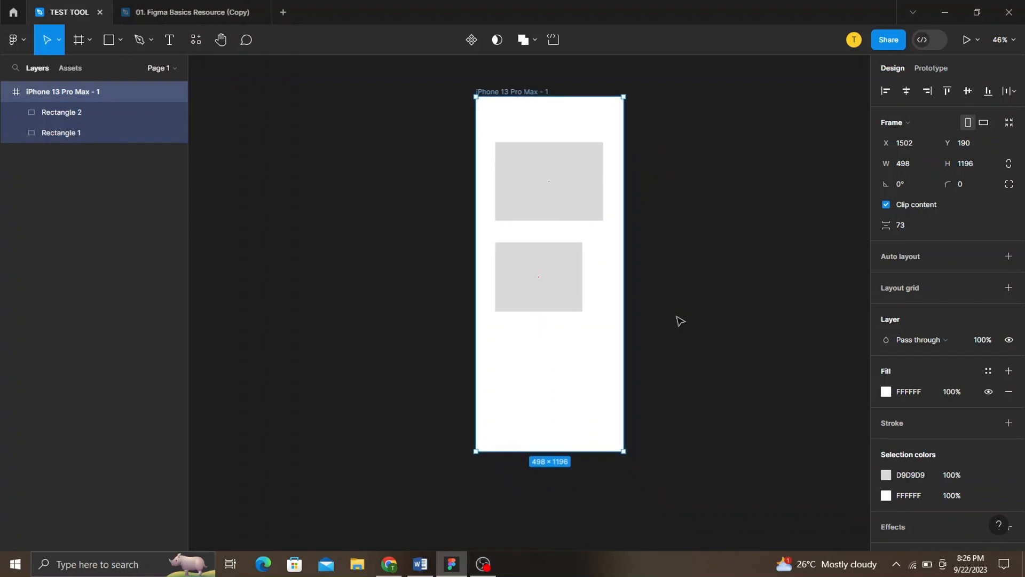
click(589, 192)
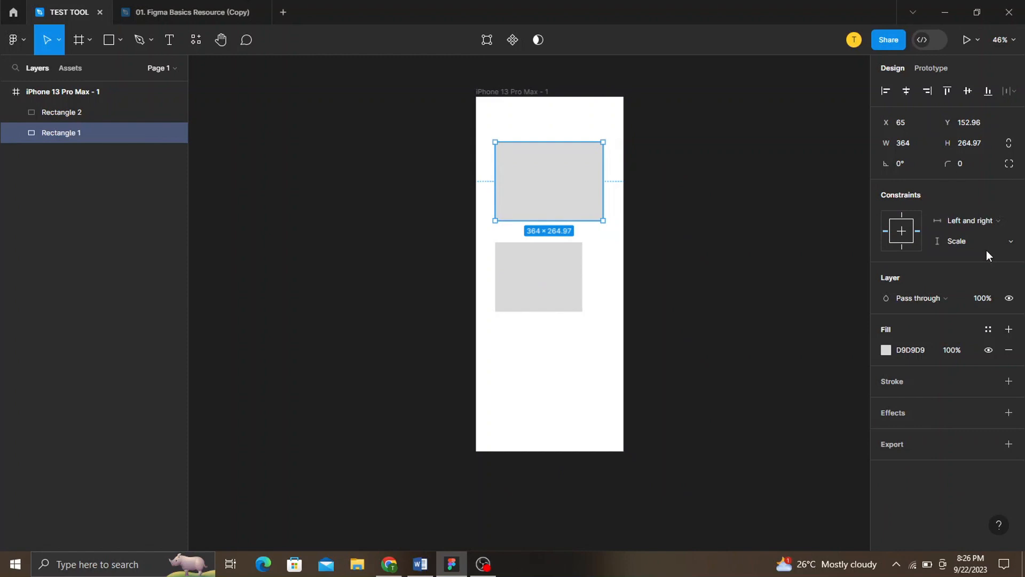
key(Escape)
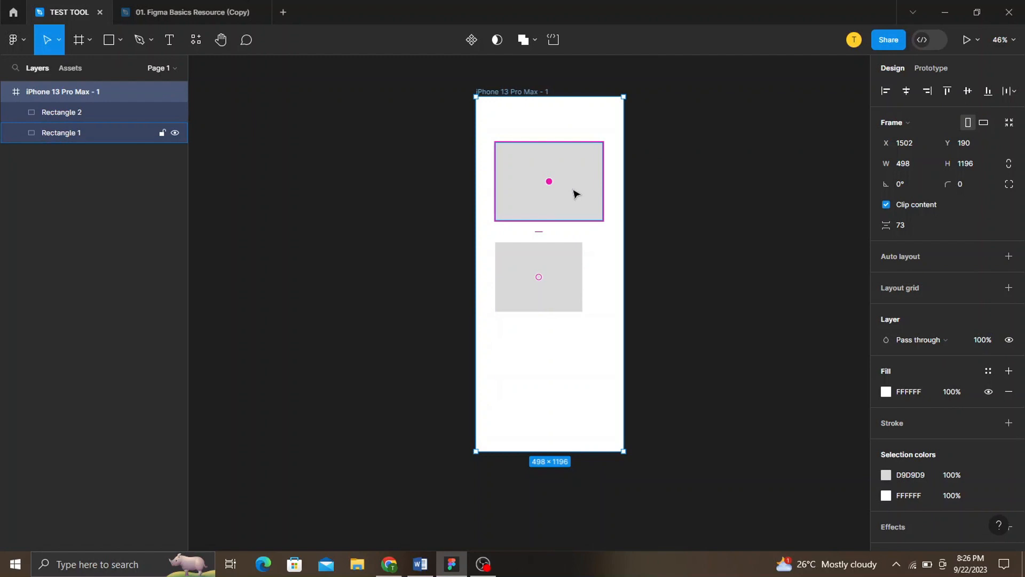
click(695, 224)
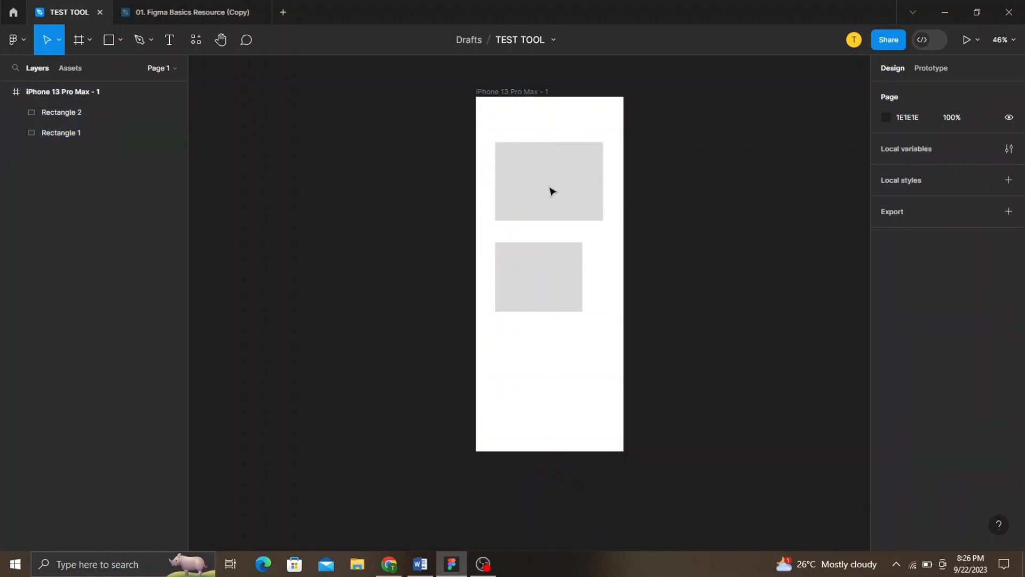
click(552, 191)
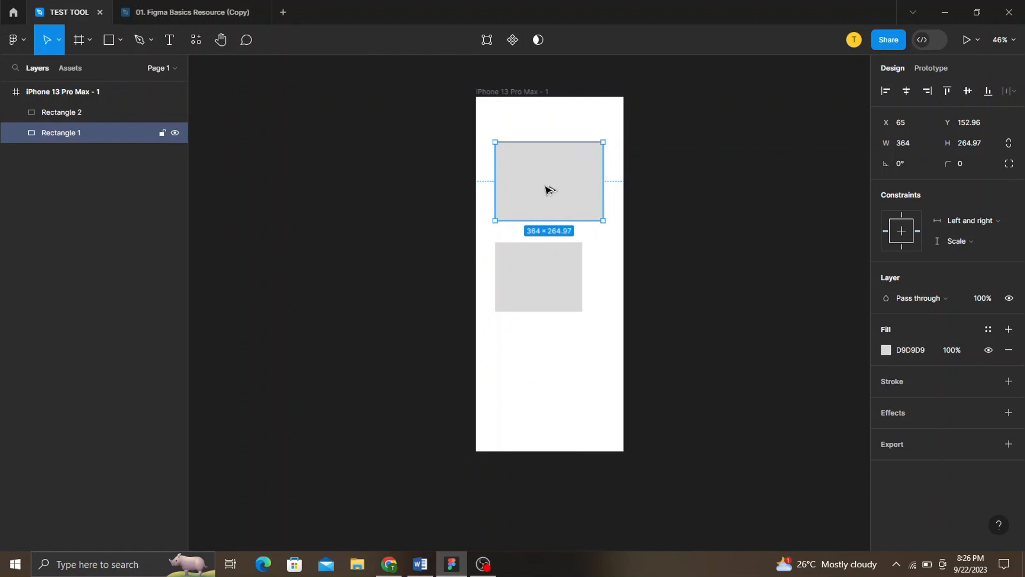
drag(550, 191, 711, 188)
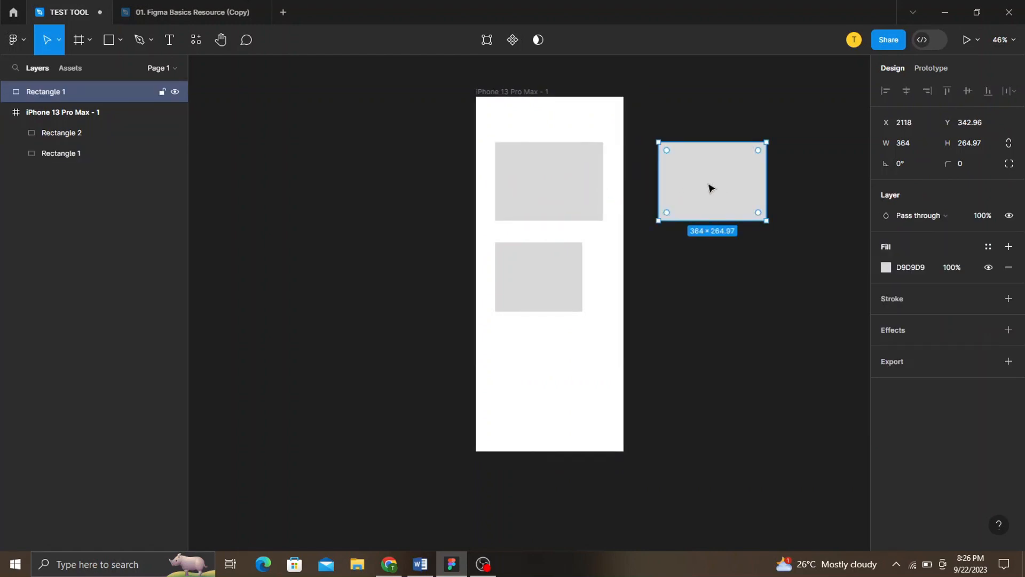
- Set the vertical constraint of the upper rectangle inside the frame back to Top and bottom
click(567, 194)
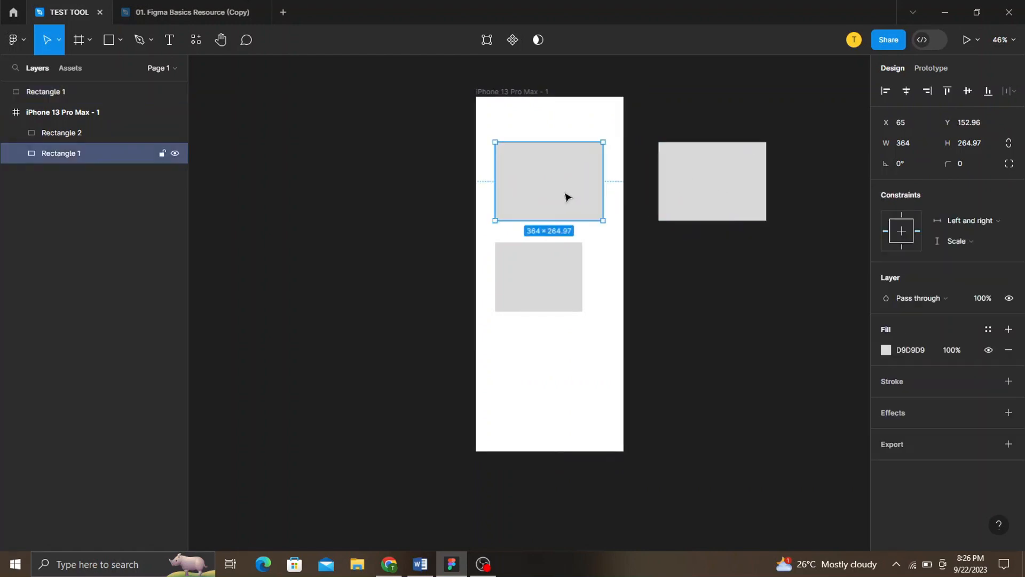
click(1008, 247)
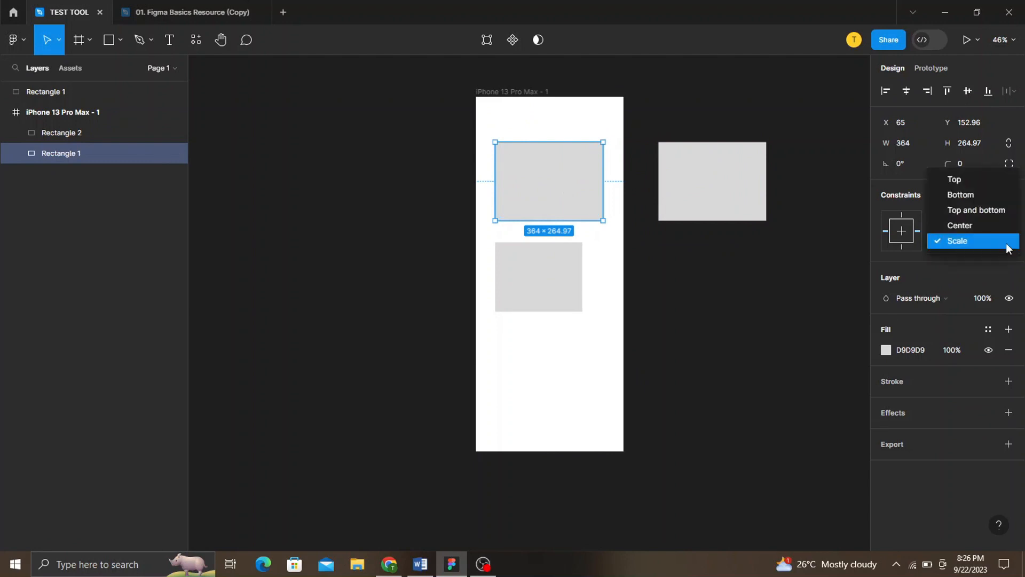
click(1000, 216)
click(696, 283)
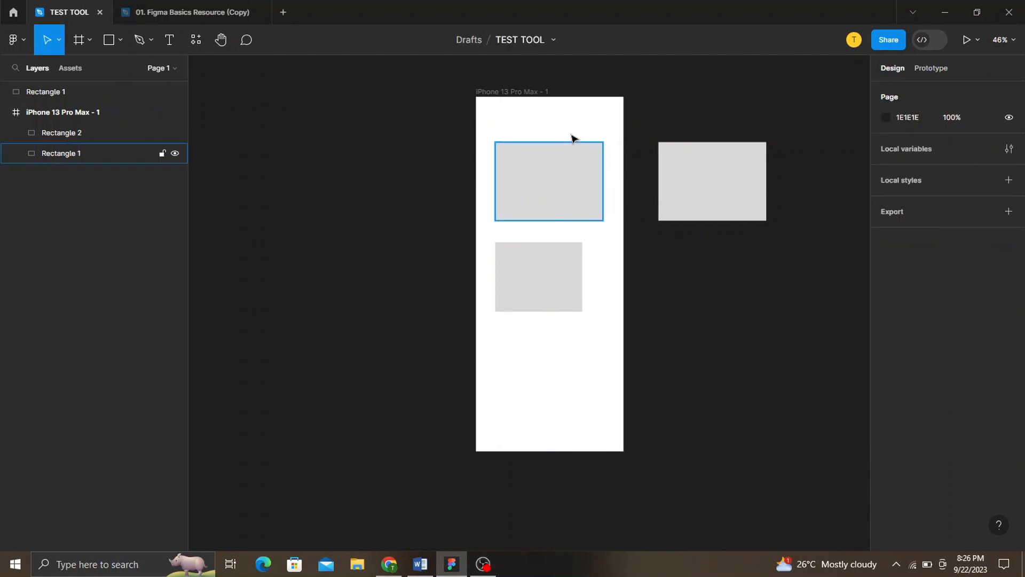
- Compare the available constraint settings of the upper rectangle inside the frame with those of its copy outside the frame
click(547, 178)
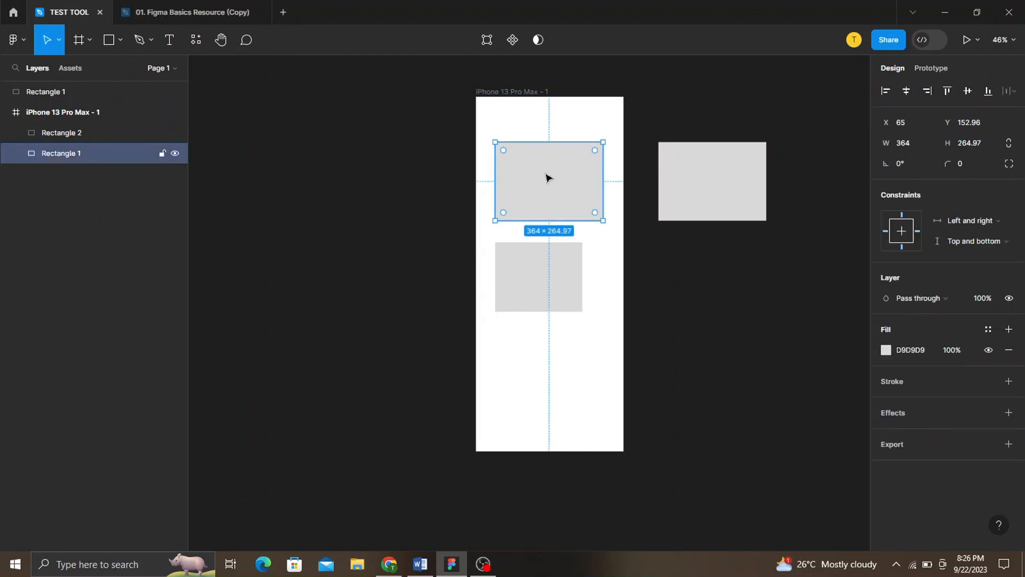
click(535, 98)
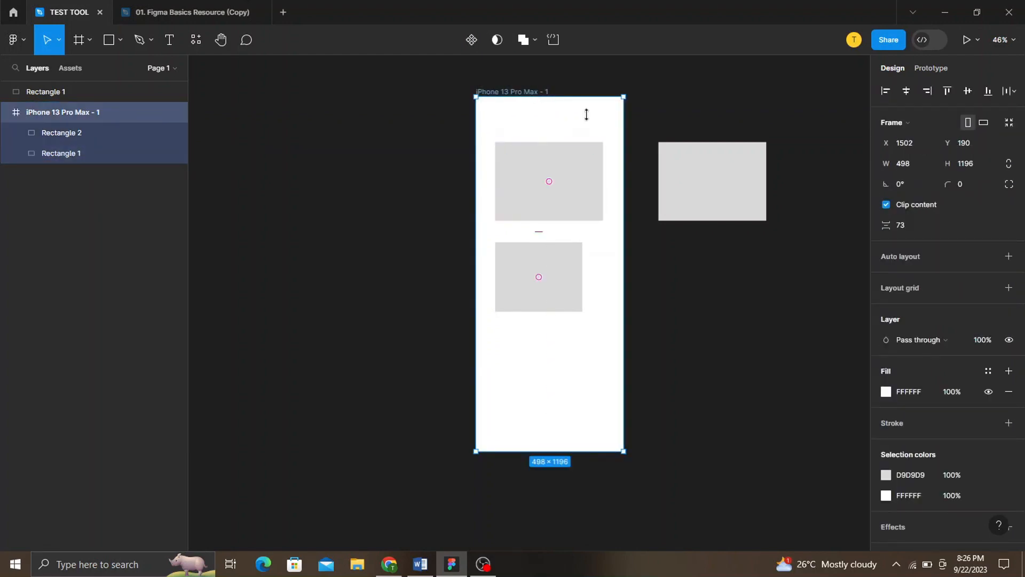
click(692, 175)
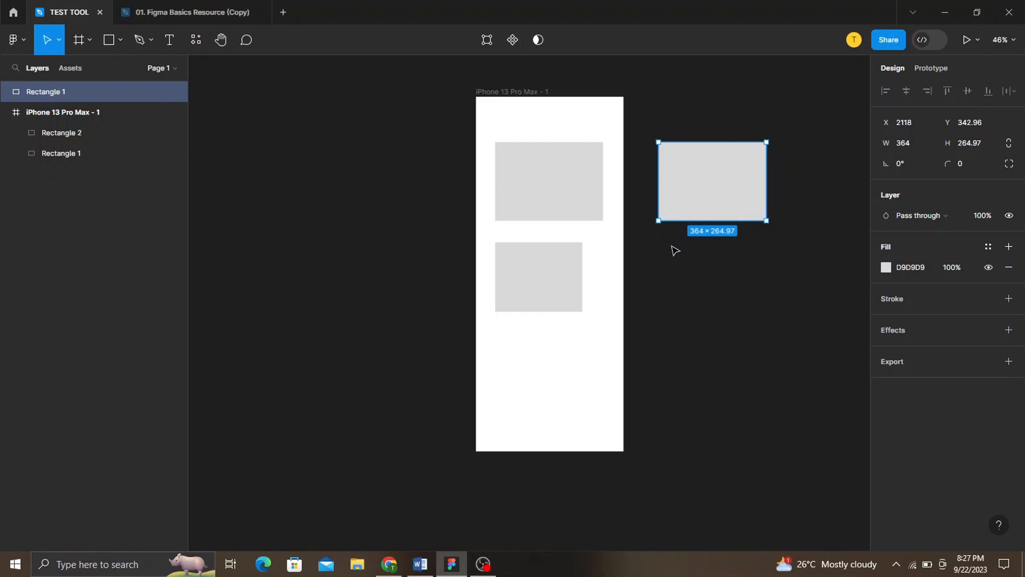
click(566, 184)
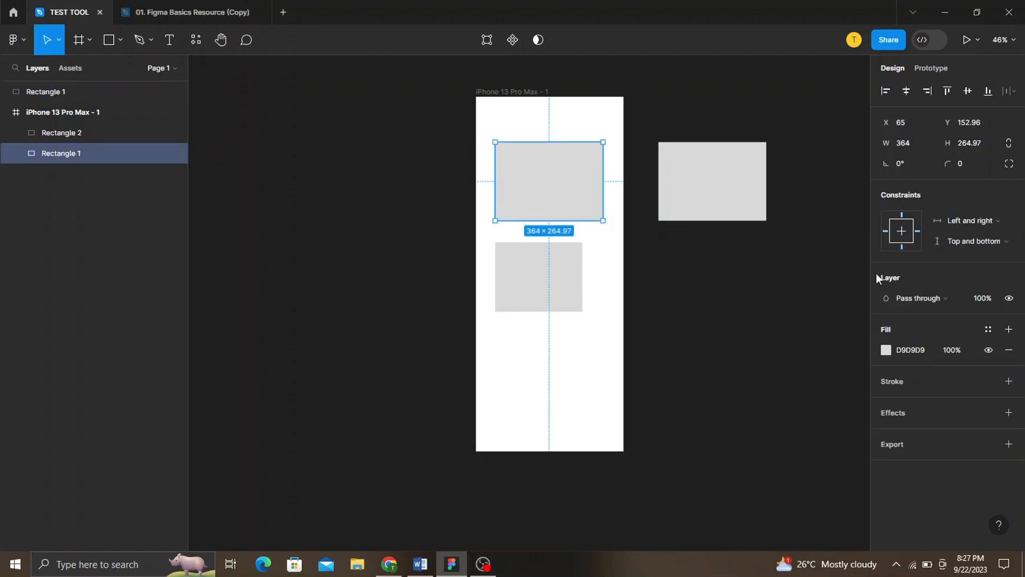
click(722, 195)
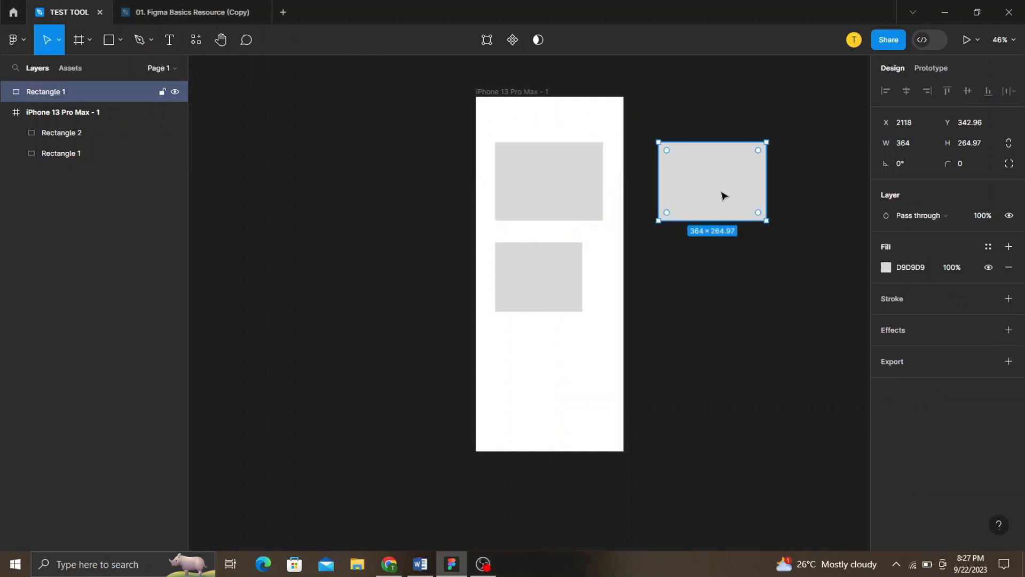
click(565, 152)
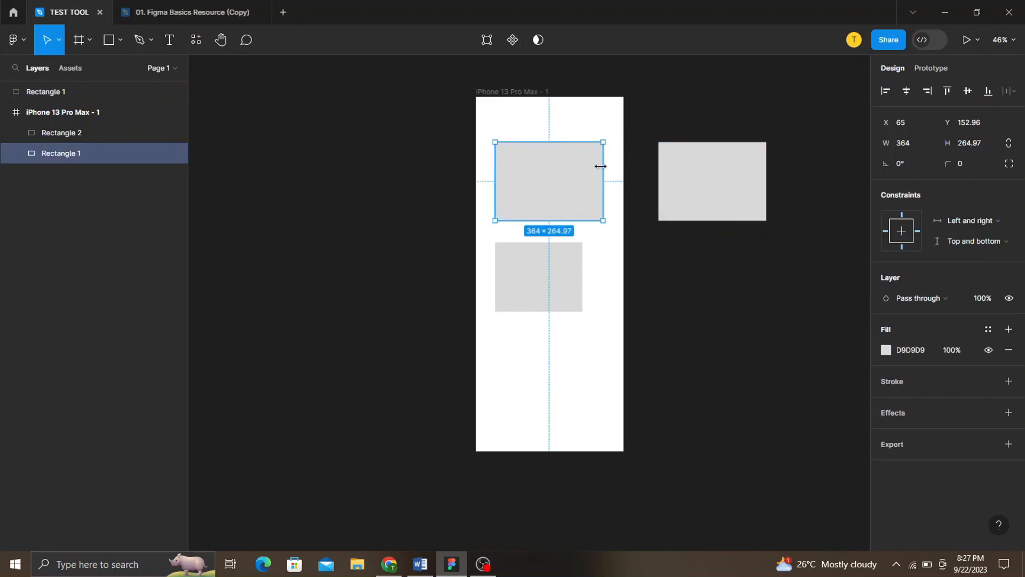
- Try narrowing the upper rectangle inside the frame to about 327 × 265, and undo the resize
drag(600, 166, 592, 168)
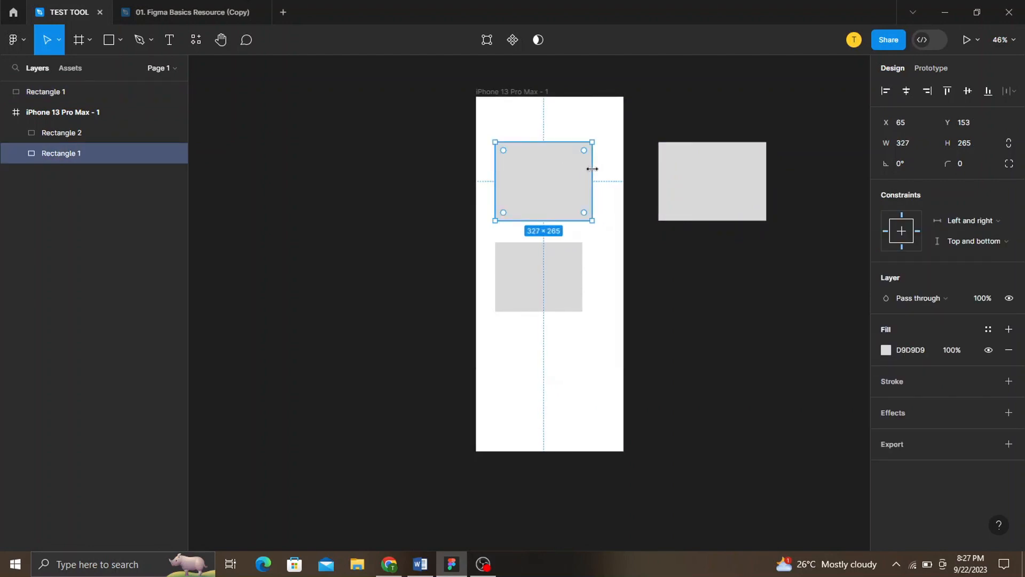
key(ctrl+z)
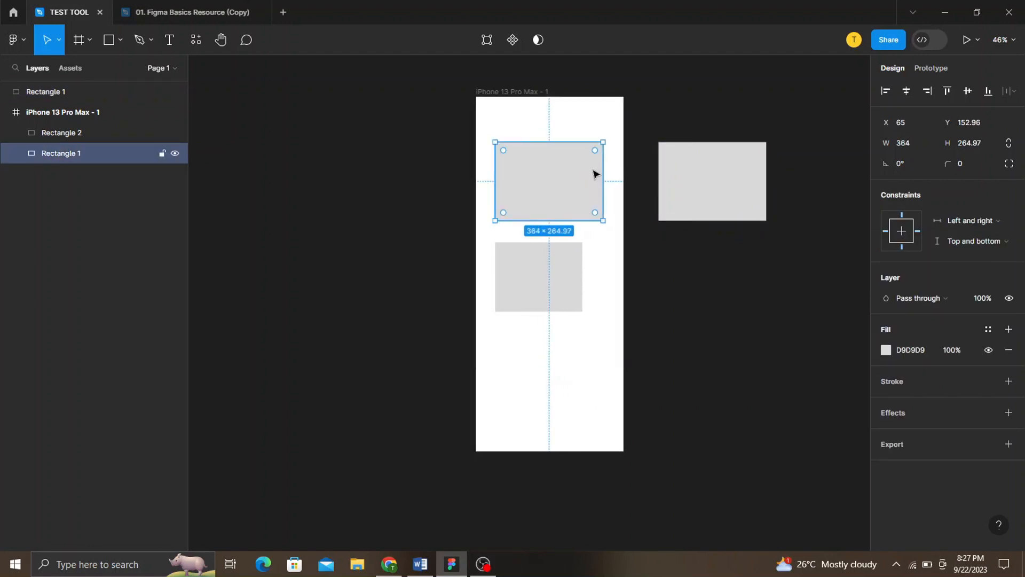
click(544, 94)
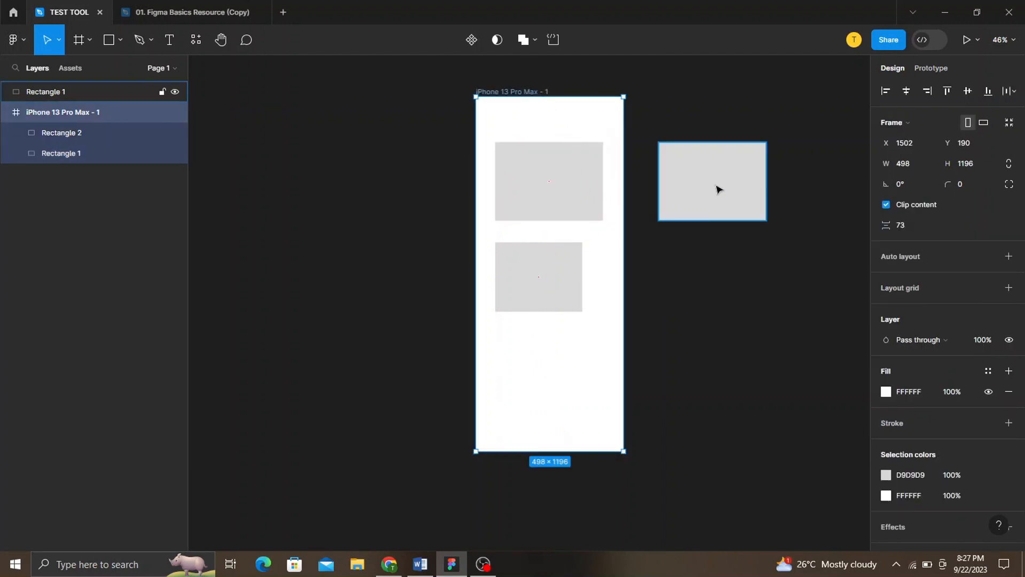
- Set the vertical constraint of the upper rectangle inside the frame to Scale
click(597, 187)
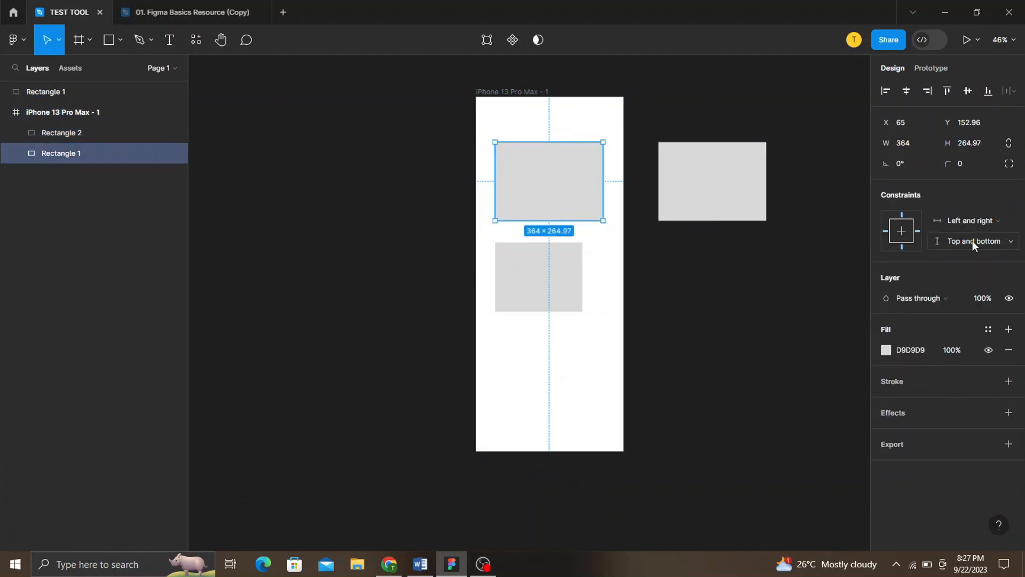
click(992, 245)
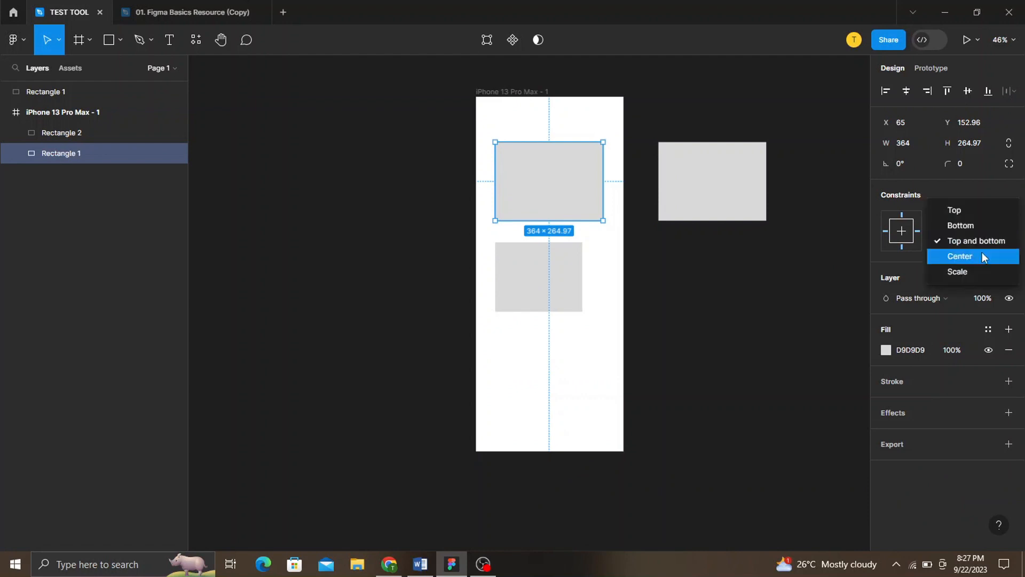
click(969, 272)
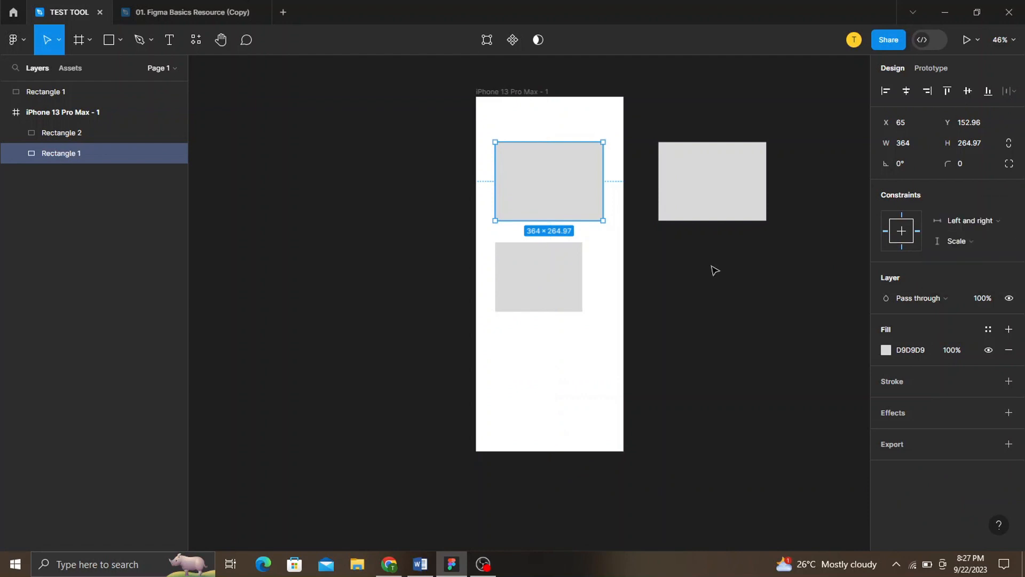
click(658, 257)
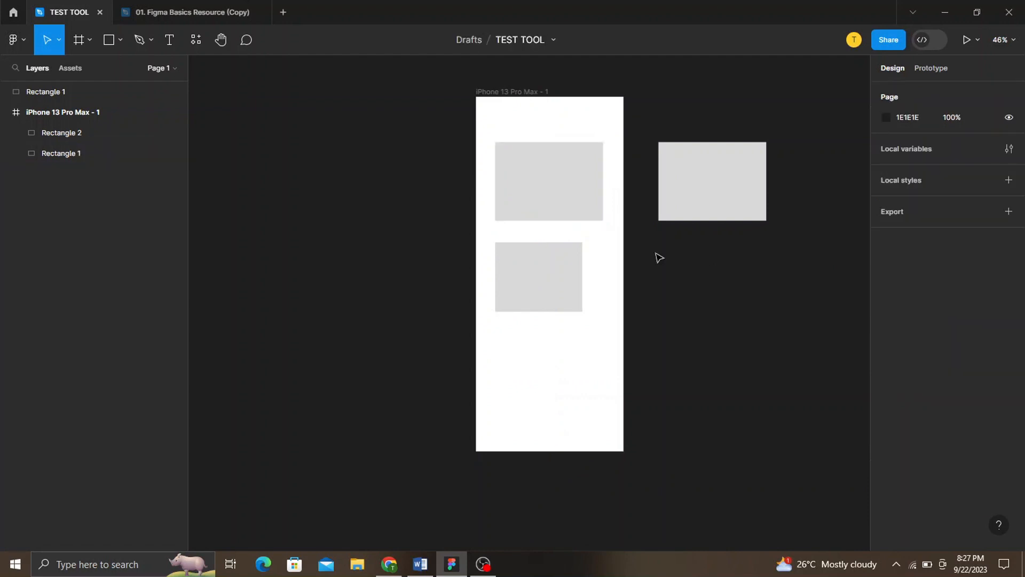
- Widen the frame from its right edge to about 506, and again to about 556 while ignoring the constraints
click(540, 98)
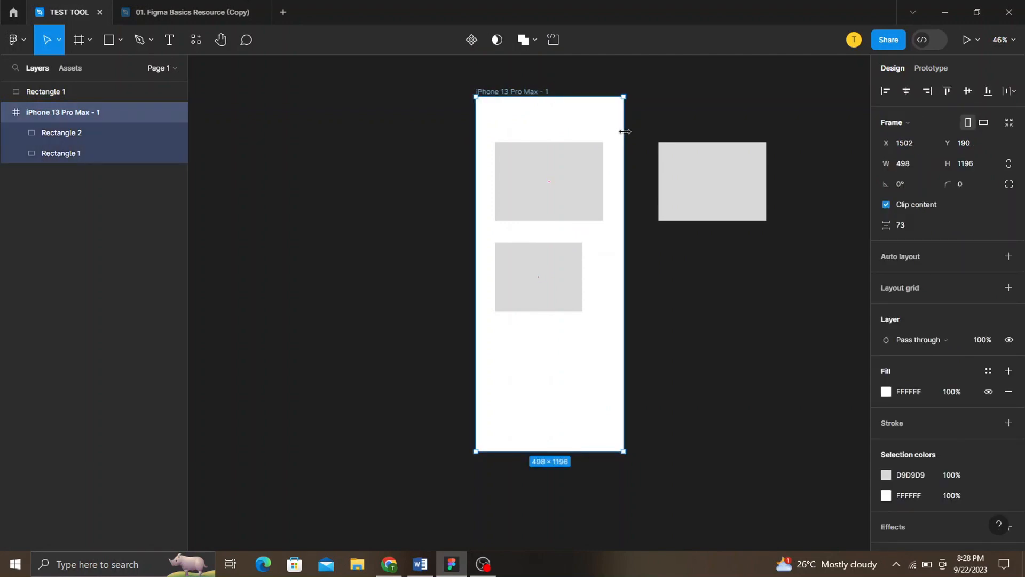
mouse_move(624, 131)
mouse_down()
mouse_move(668, 130)
mouse_move(610, 140)
mouse_move(649, 144)
mouse_move(627, 148)
mouse_up()
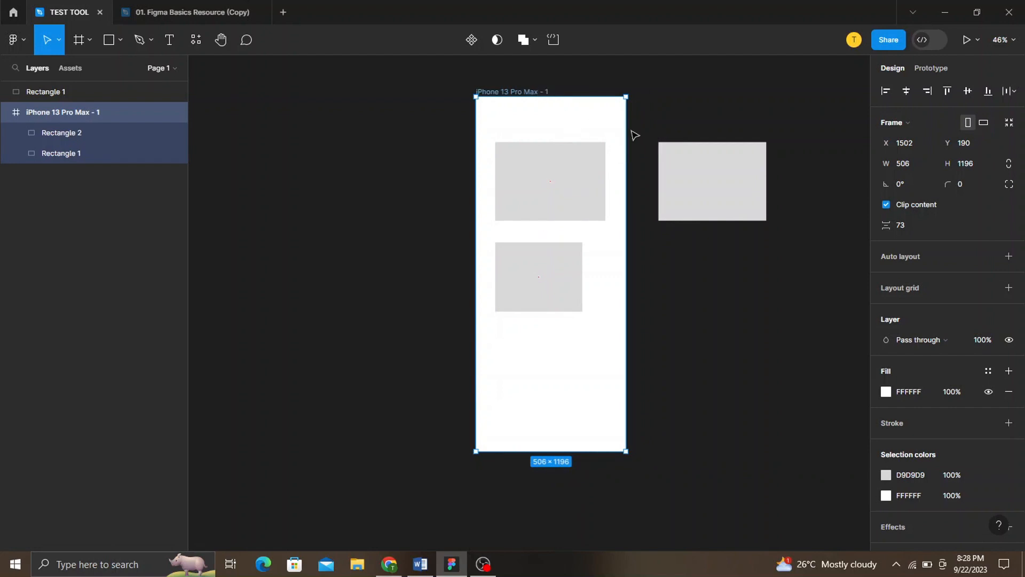
mouse_move(629, 129)
mouse_down()
mouse_move(694, 131)
mouse_move(624, 137)
mouse_move(640, 141)
mouse_up()
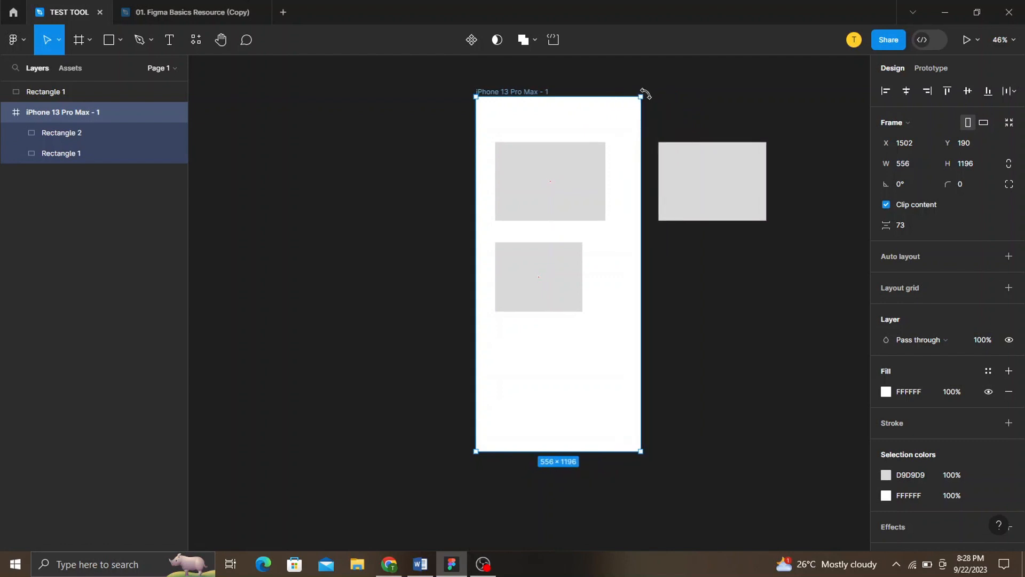
- Delete the rectangle copy outside the frame and widen the frame further from its right edge
click(687, 155)
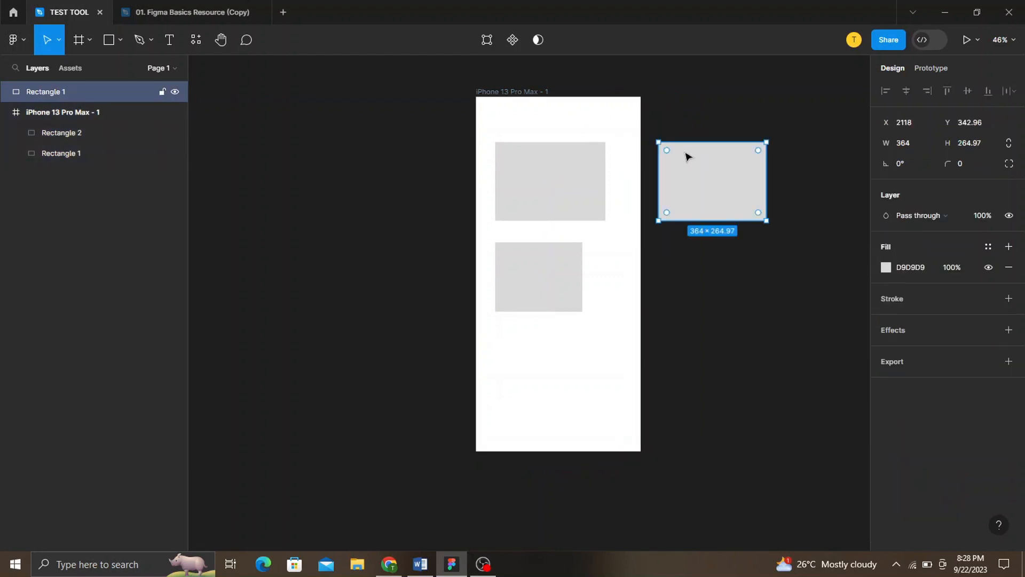
key(Delete)
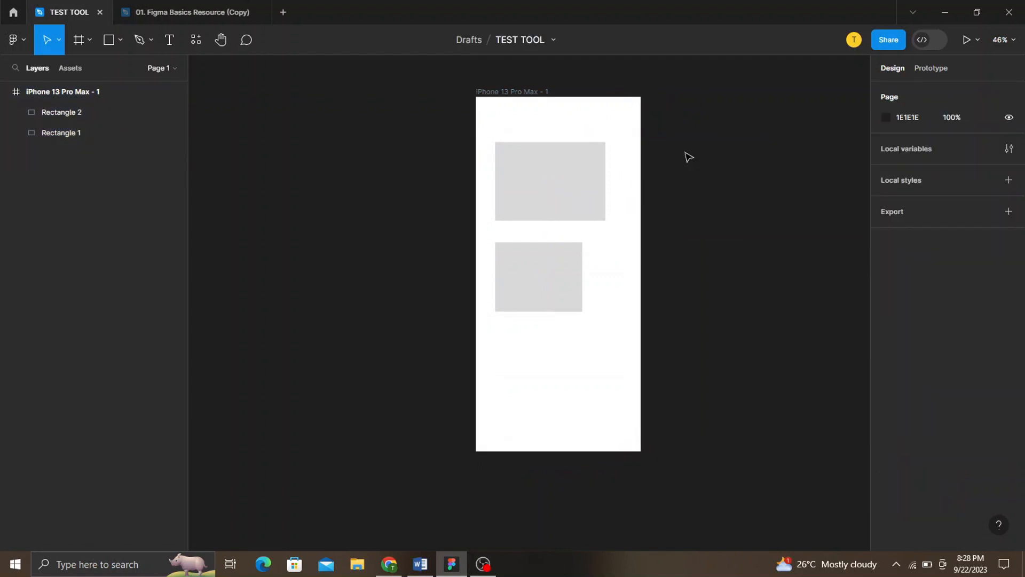
click(530, 97)
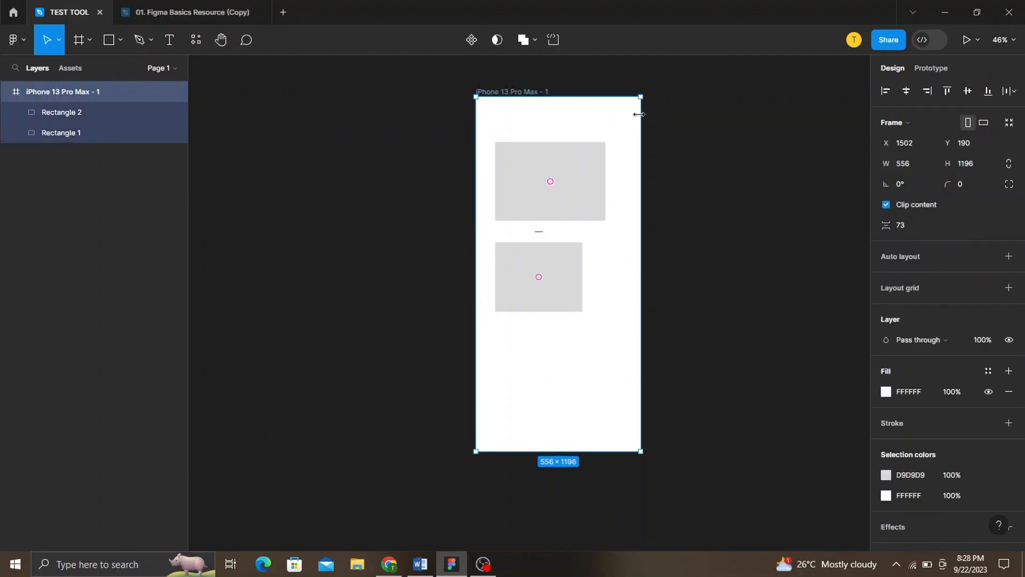
drag(640, 116, 728, 173)
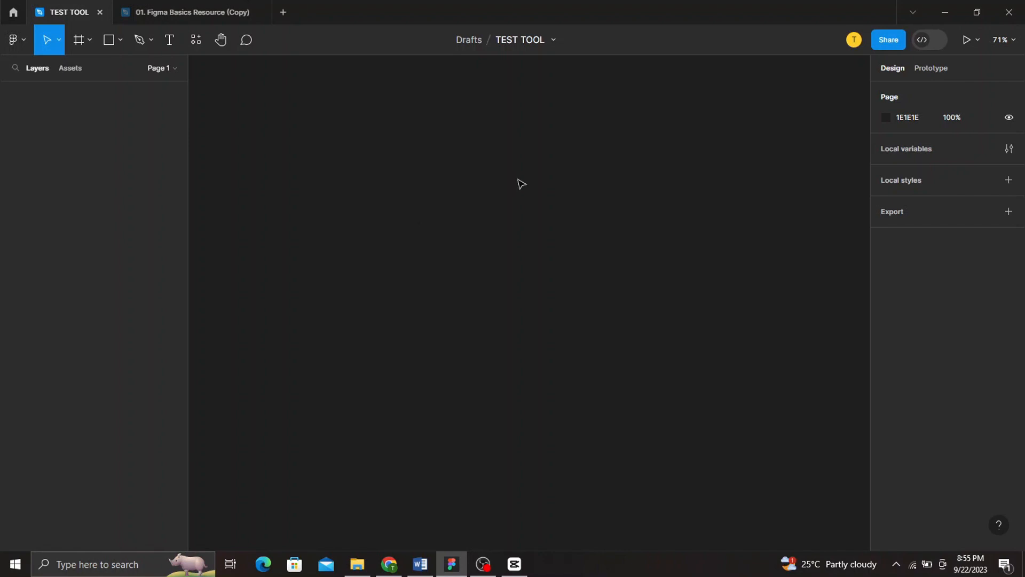
- Create an iPhone 13 Pro Max frame on the empty page and rename it "Auto layout frame"
key(f)
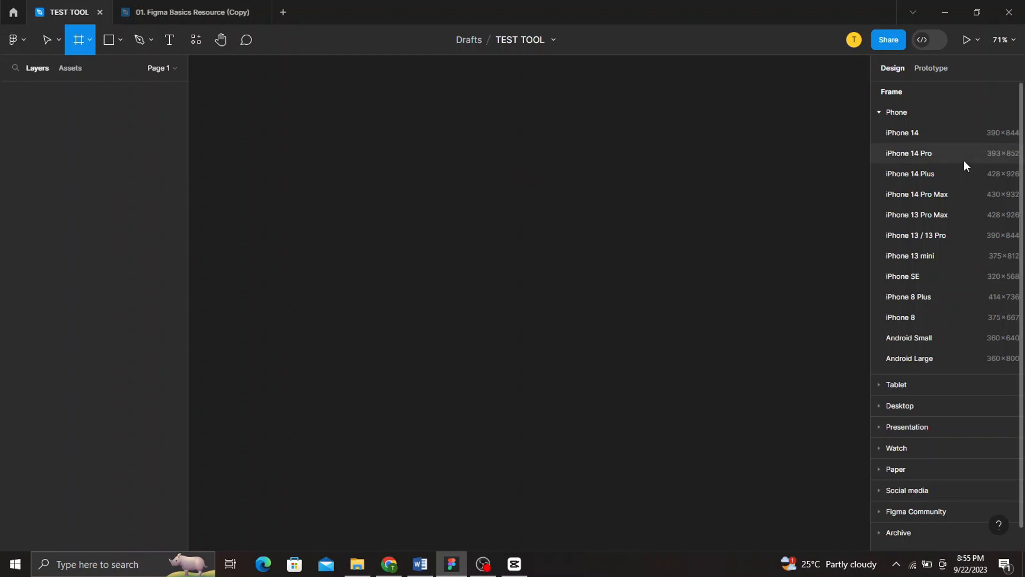
click(944, 213)
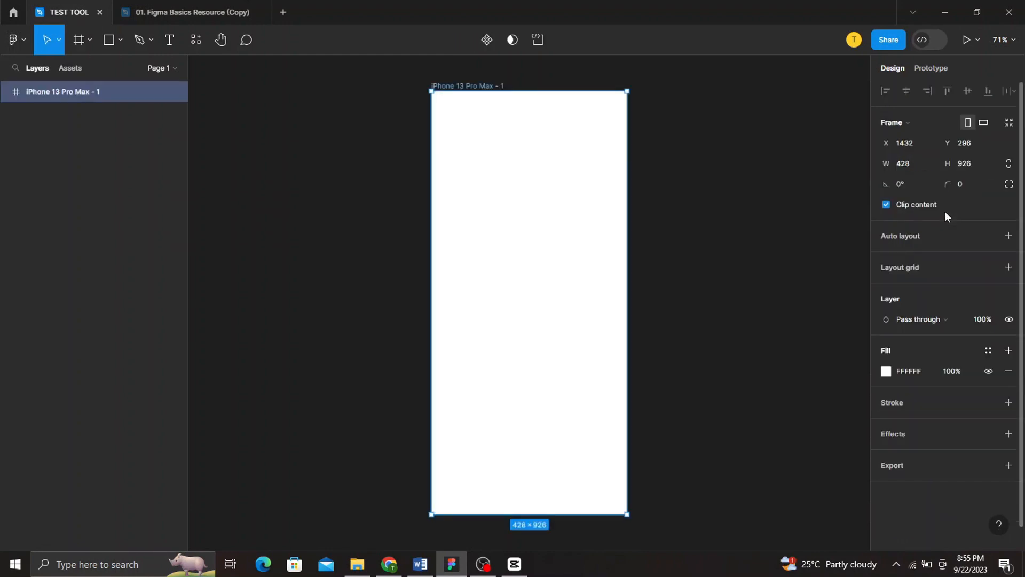
double_click(462, 87)
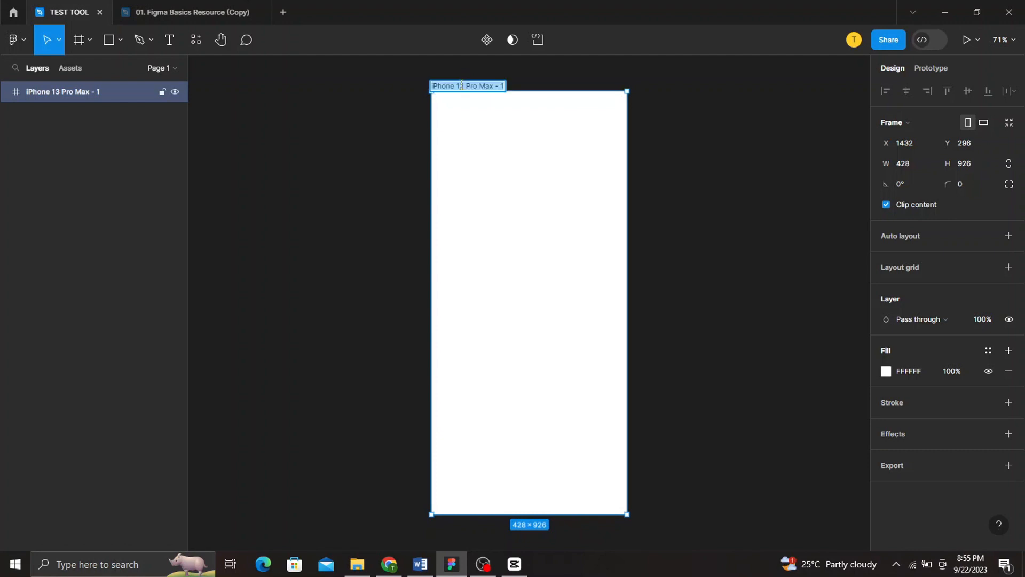
text(Auto)
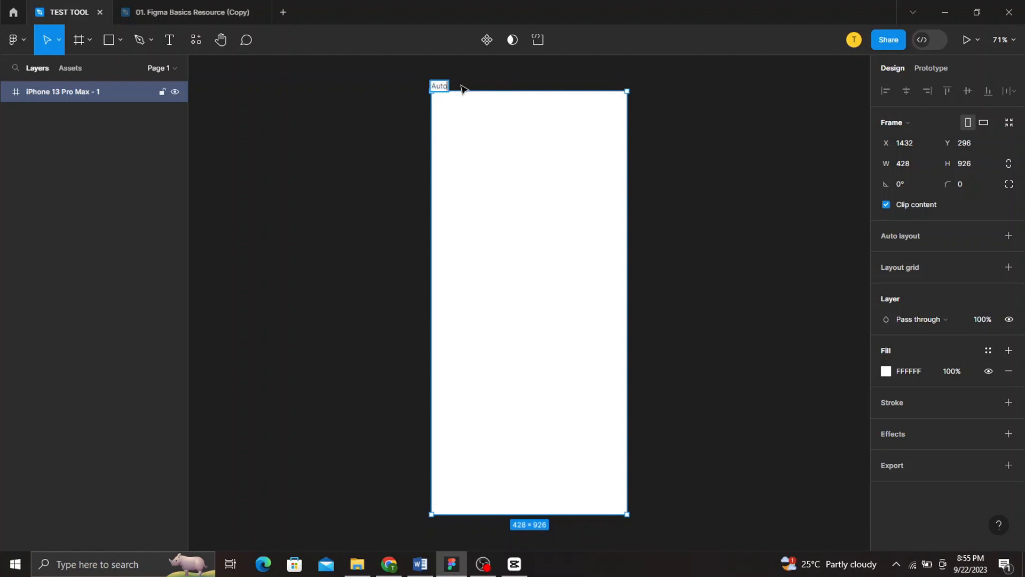
text( layout fra)
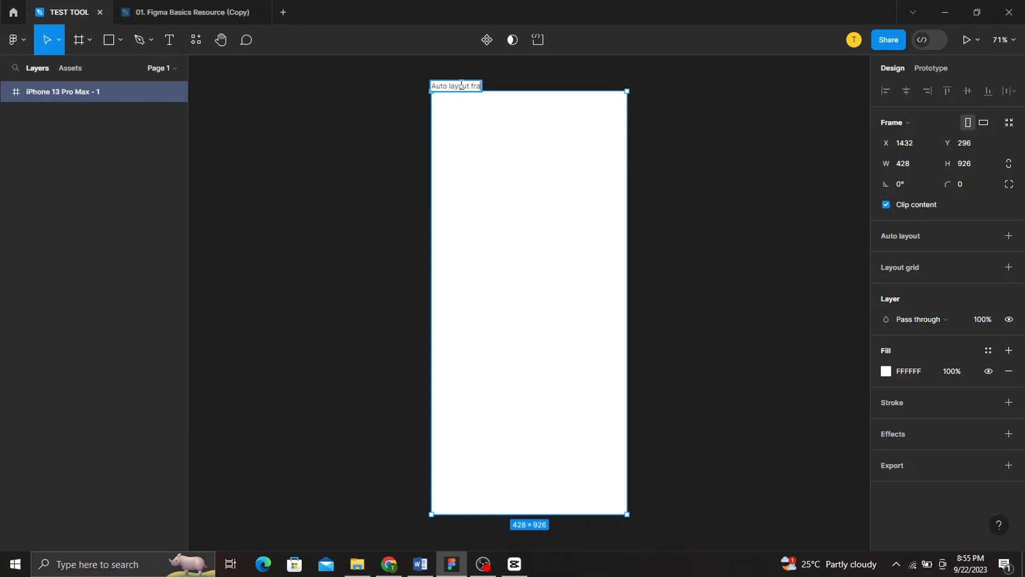
text(me)
key(Return)
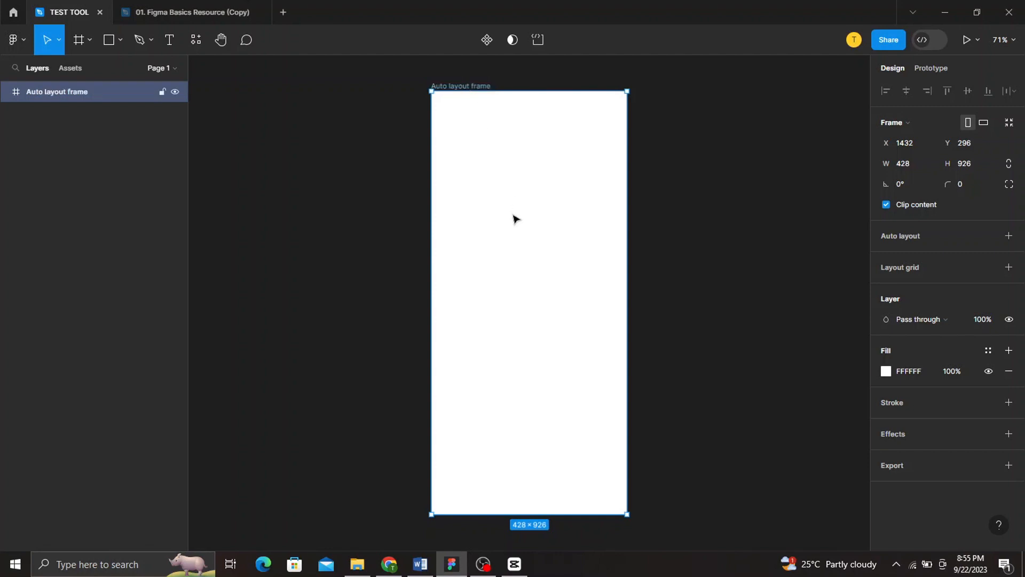
- Shorten the frame to 428 × 127 and place a copy directly below it at X 1432, Y 540
drag(528, 515, 559, 235)
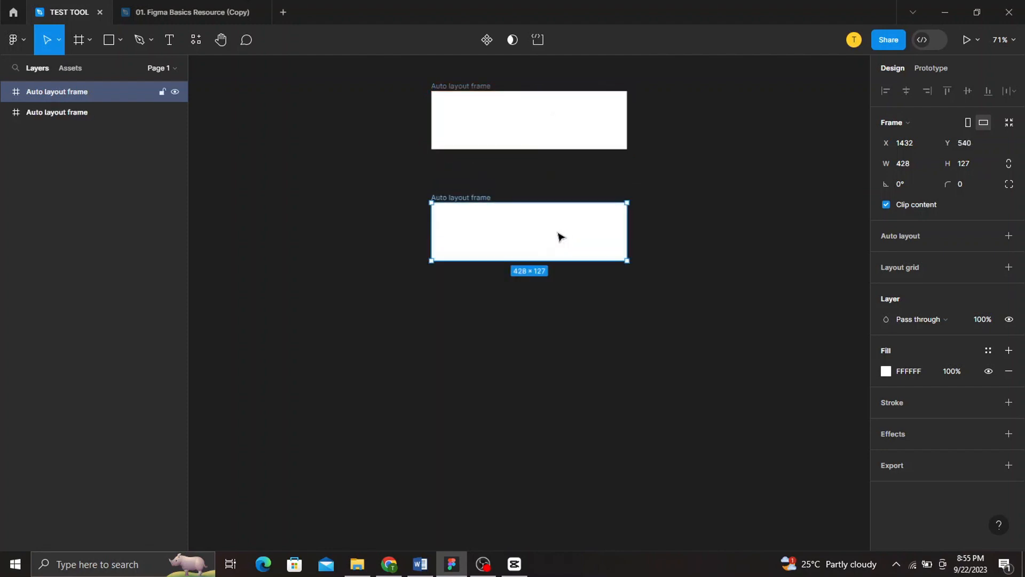
- Rename the lower frame copy as "Regular frame"
double_click(483, 197)
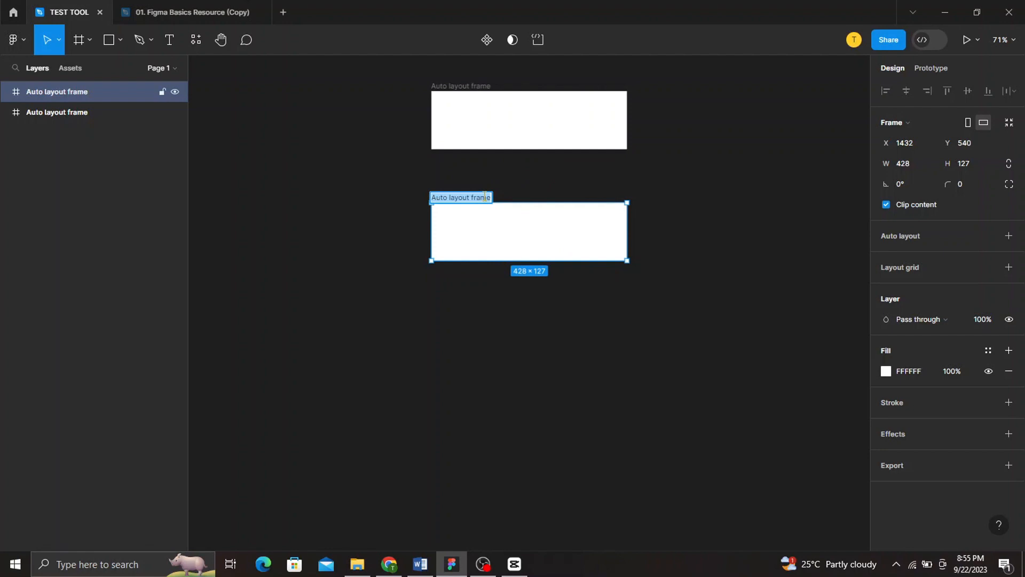
text(Reg)
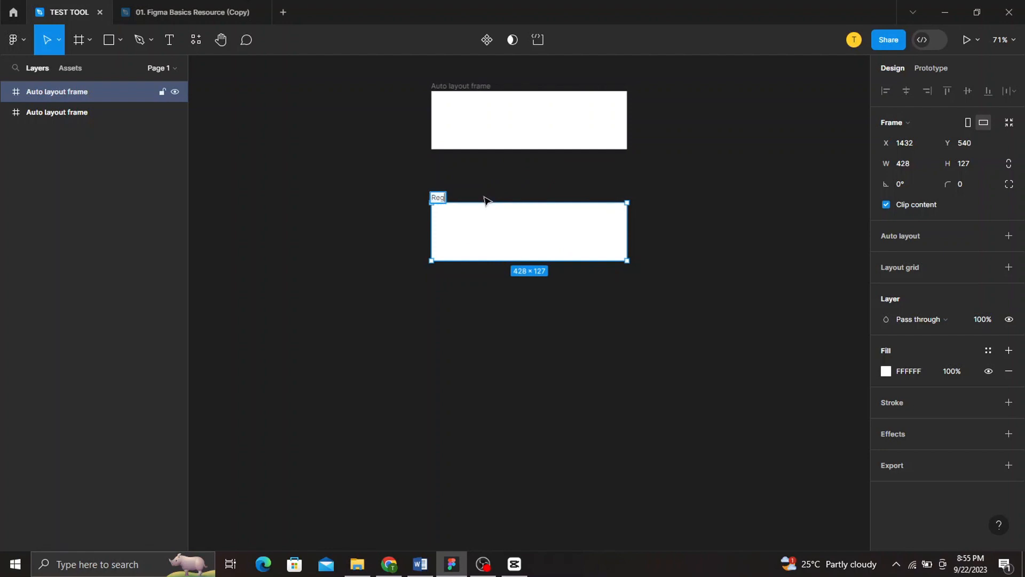
text(ular frame)
key(Return)
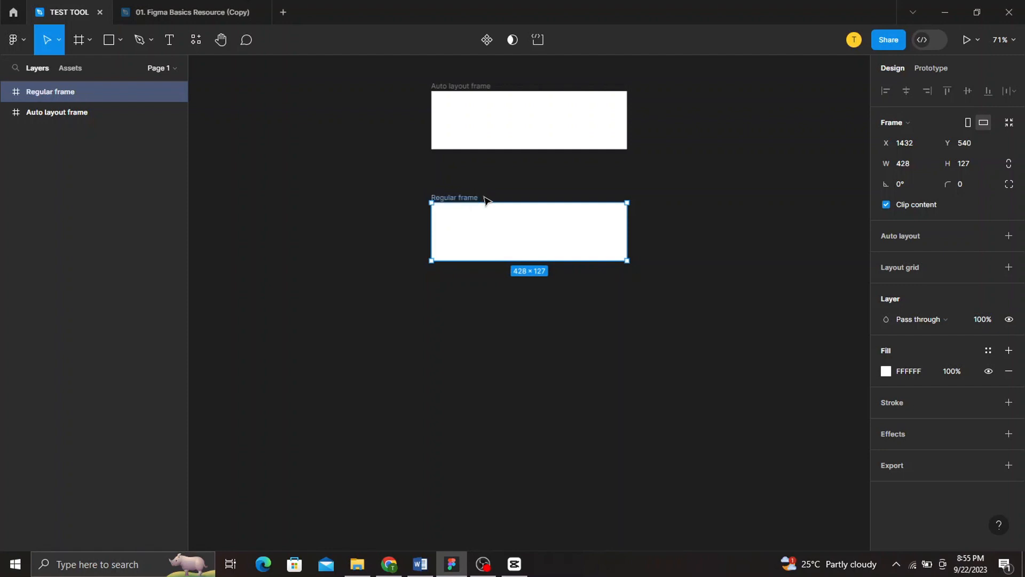
click(297, 161)
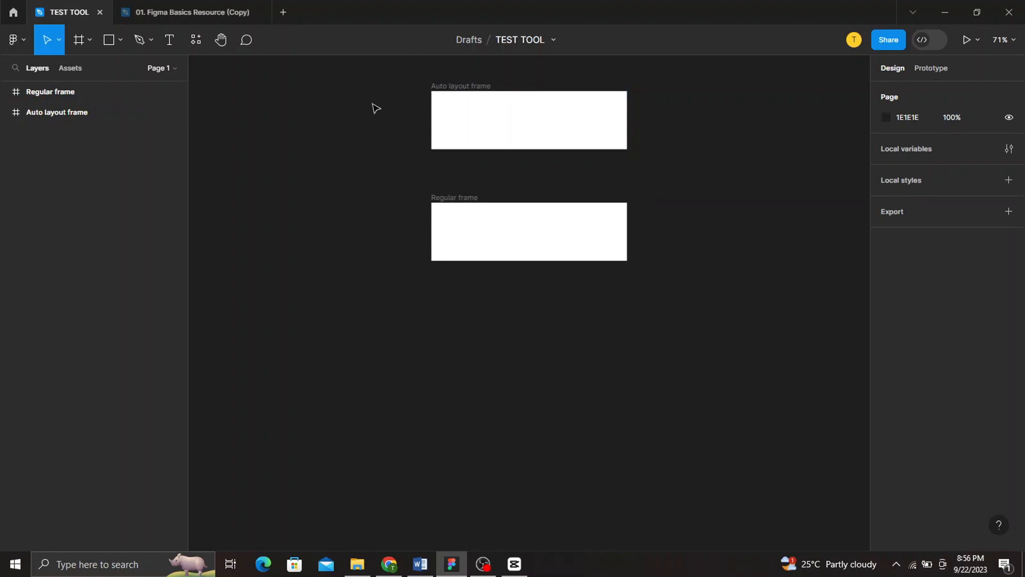
click(446, 87)
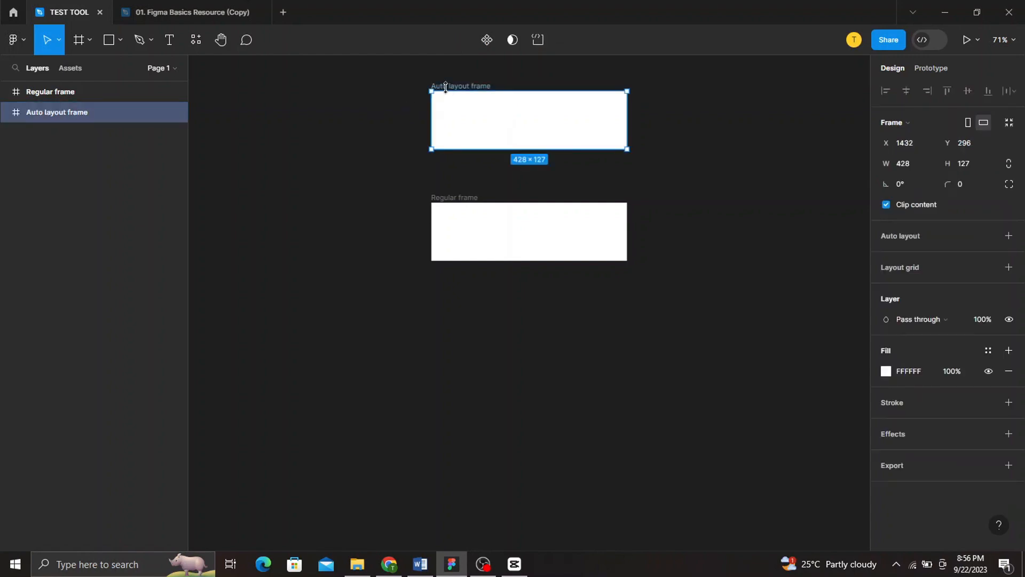
click(345, 107)
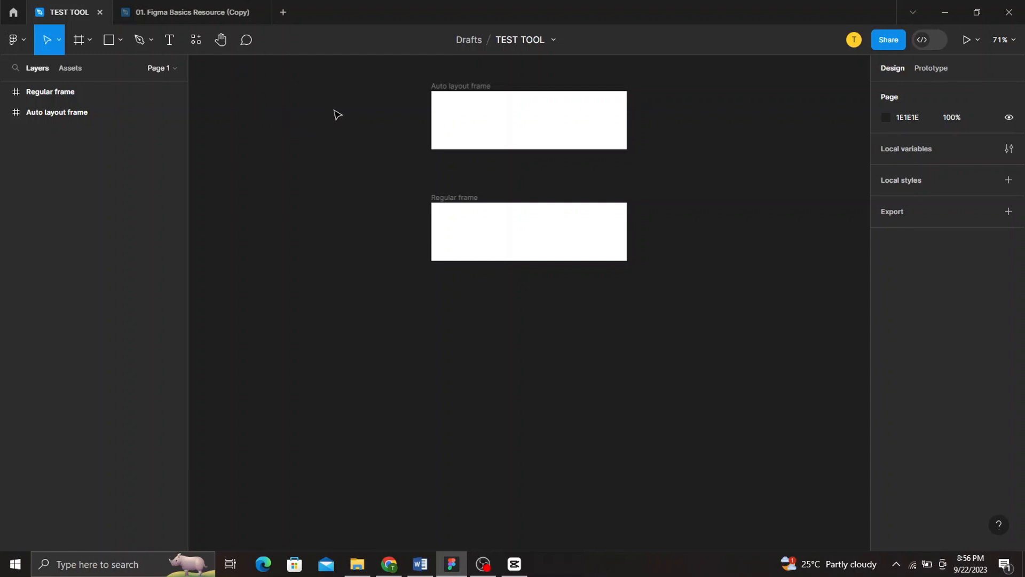
- Draw a rectangle about 97 × 75 and place one copy near the left end of each of the two frames
key(r)
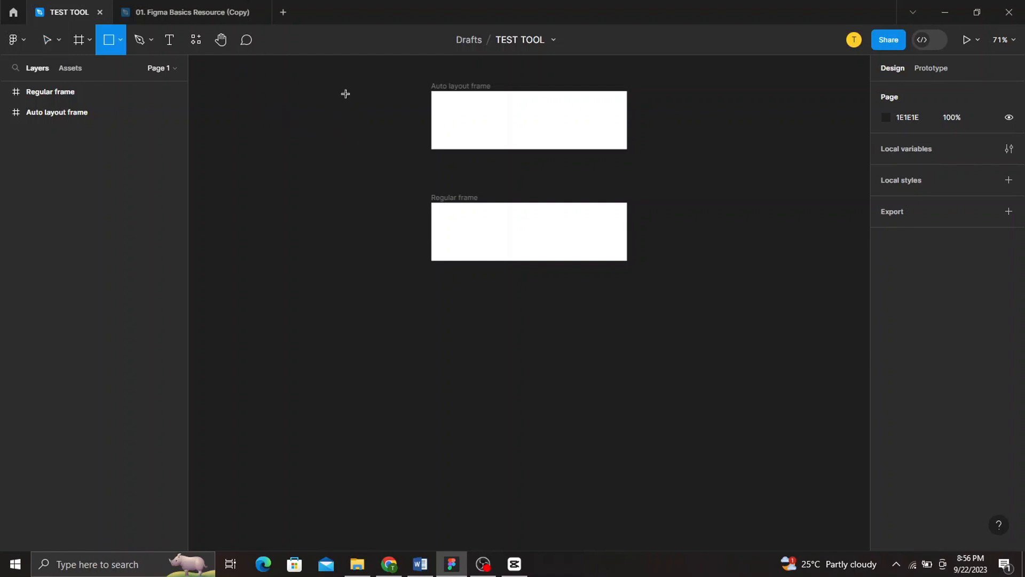
drag(341, 100, 473, 233)
click(549, 304)
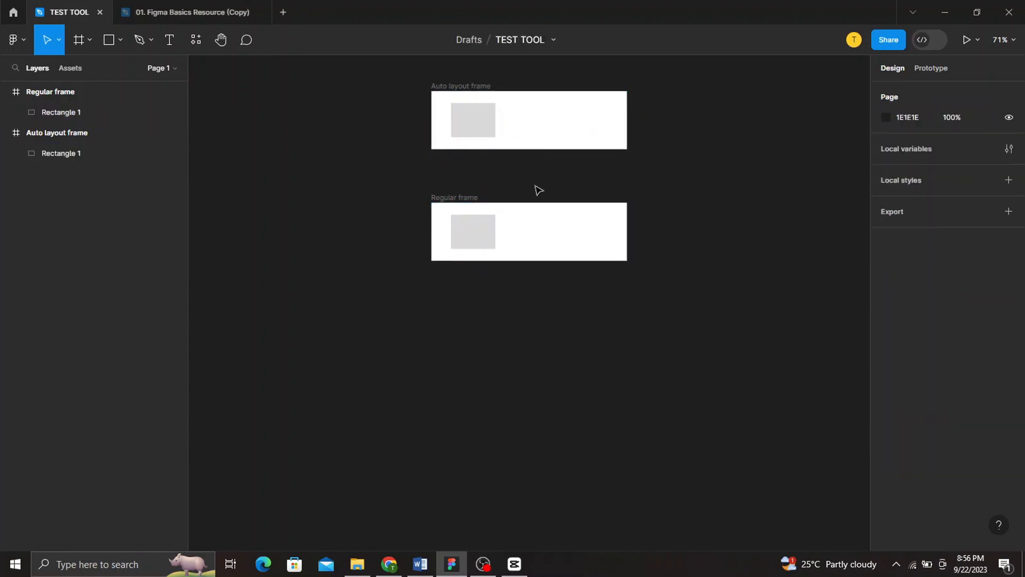
- Add auto layout to the "Auto layout frame" and set its direction to horizontal
click(485, 85)
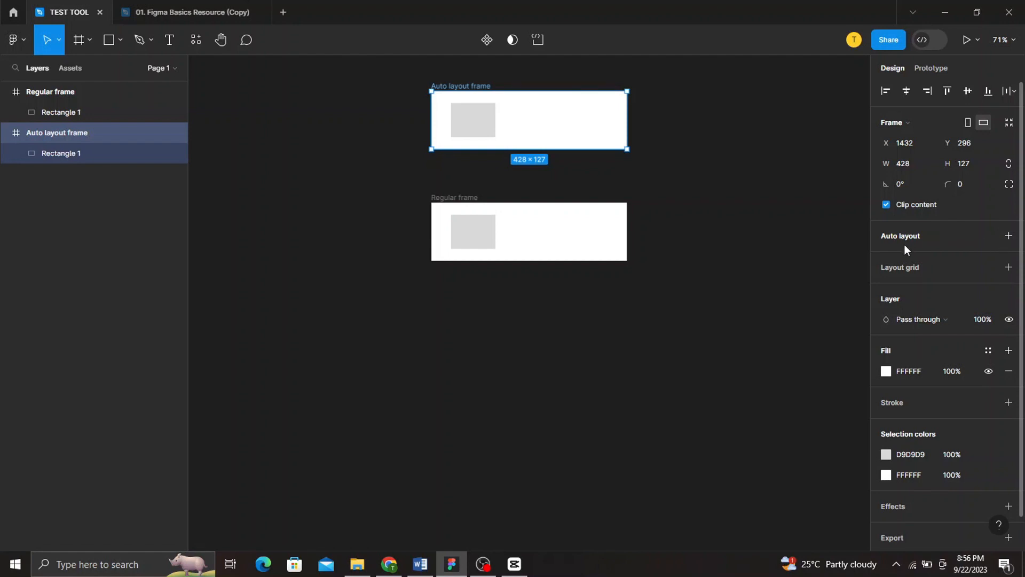
click(1008, 236)
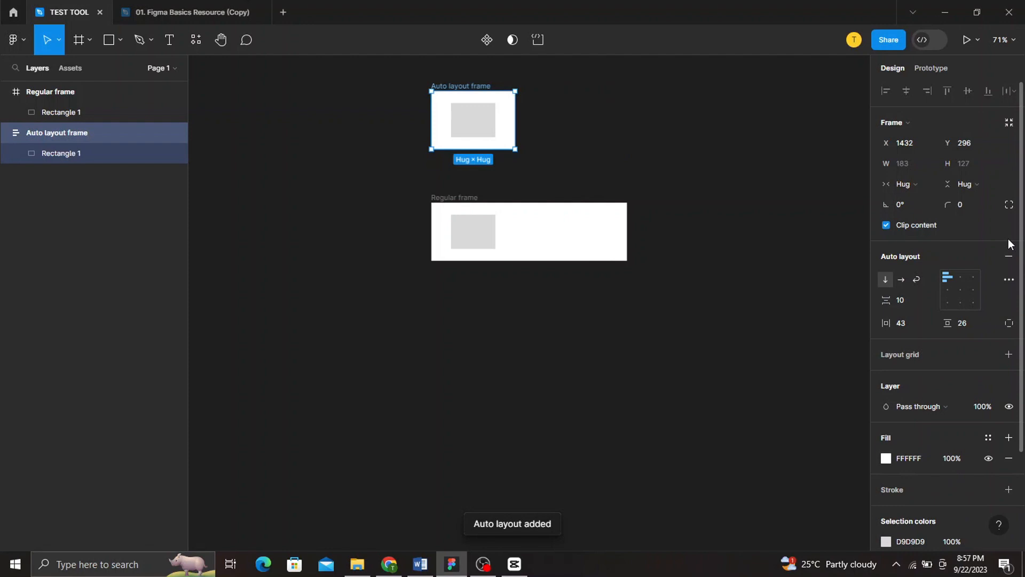
click(901, 277)
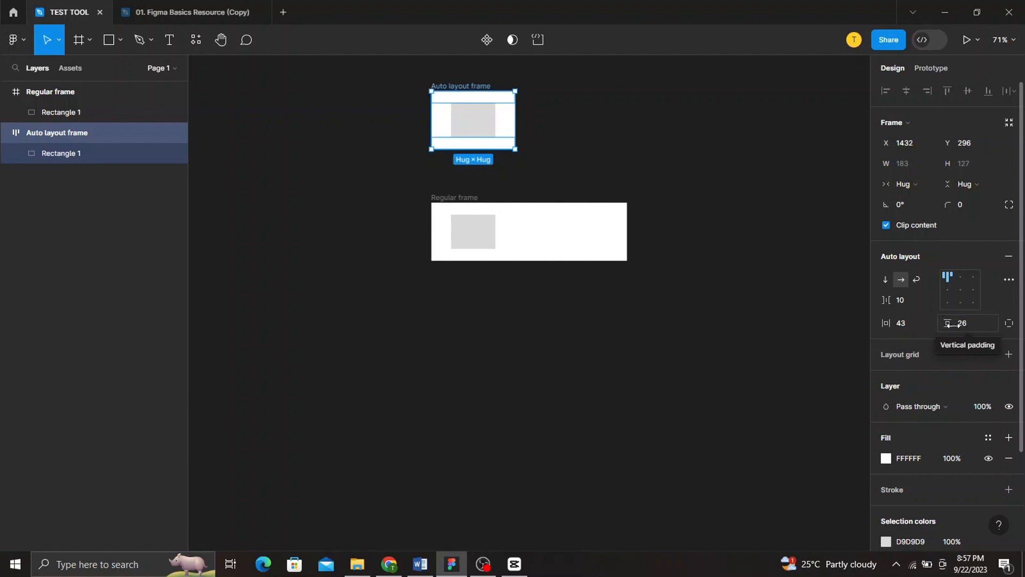
- Duplicate the rectangle inside the "Auto layout frame" twice to make a row of three
click(480, 127)
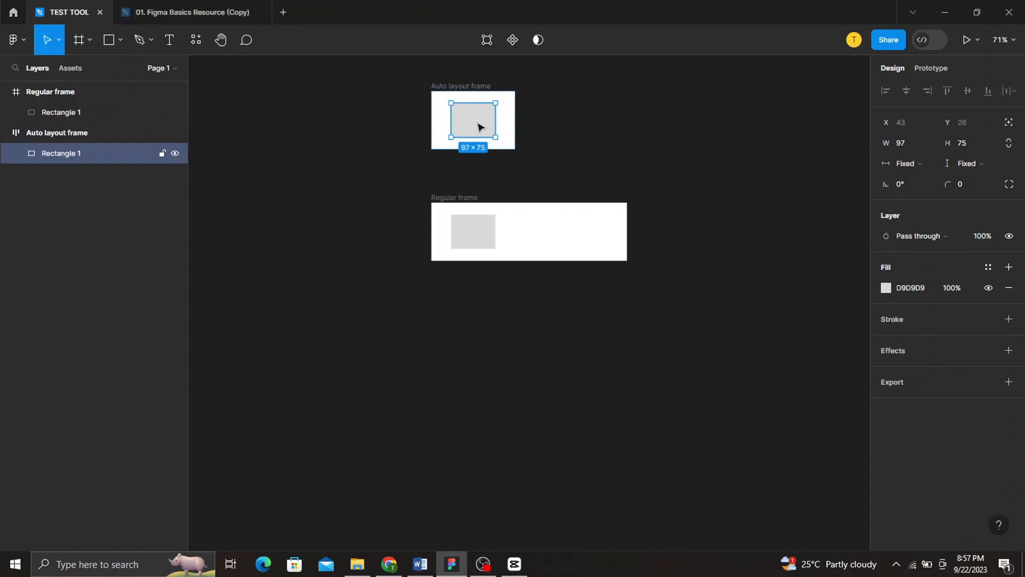
key(ctrl+d)
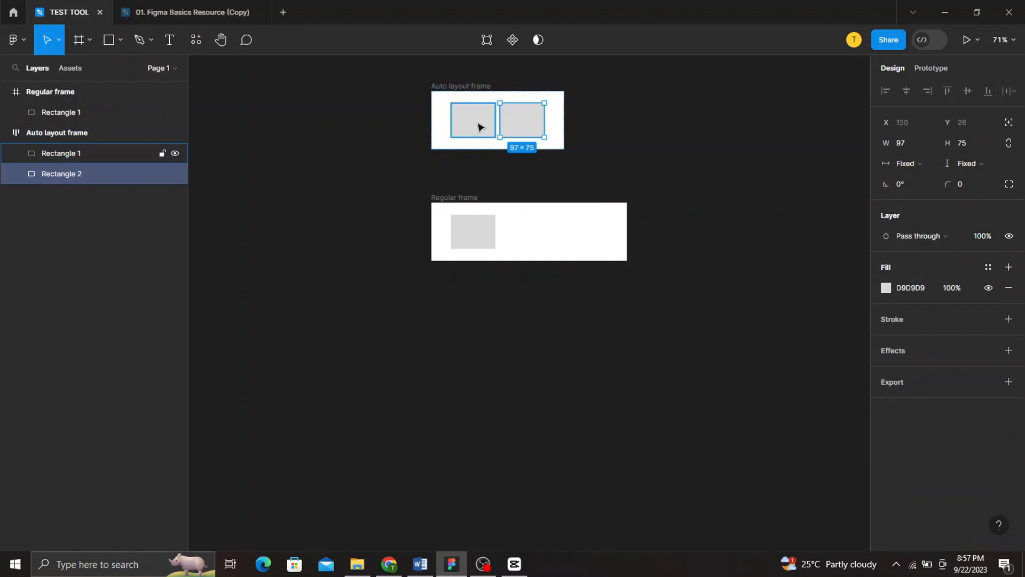
key(ctrl+d)
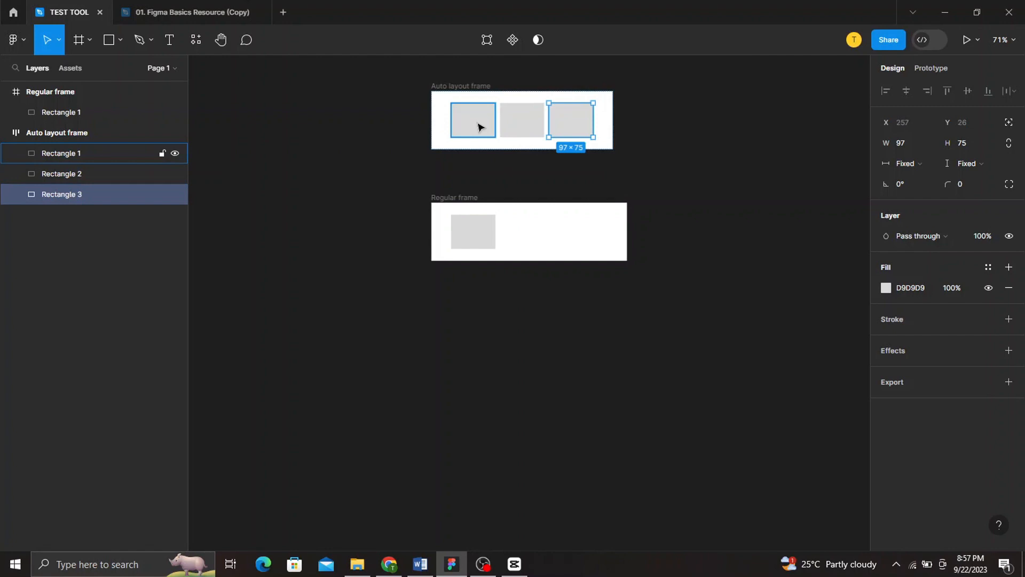
- Duplicate the last rectangle in the "Auto layout frame" twice to extend the row to five
key(ctrl+d)
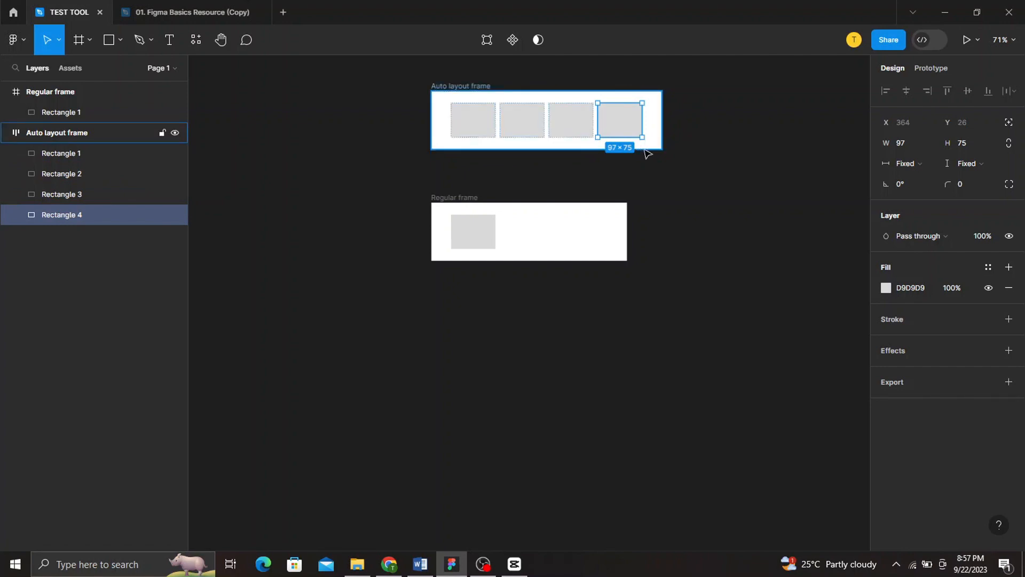
key(ctrl+d)
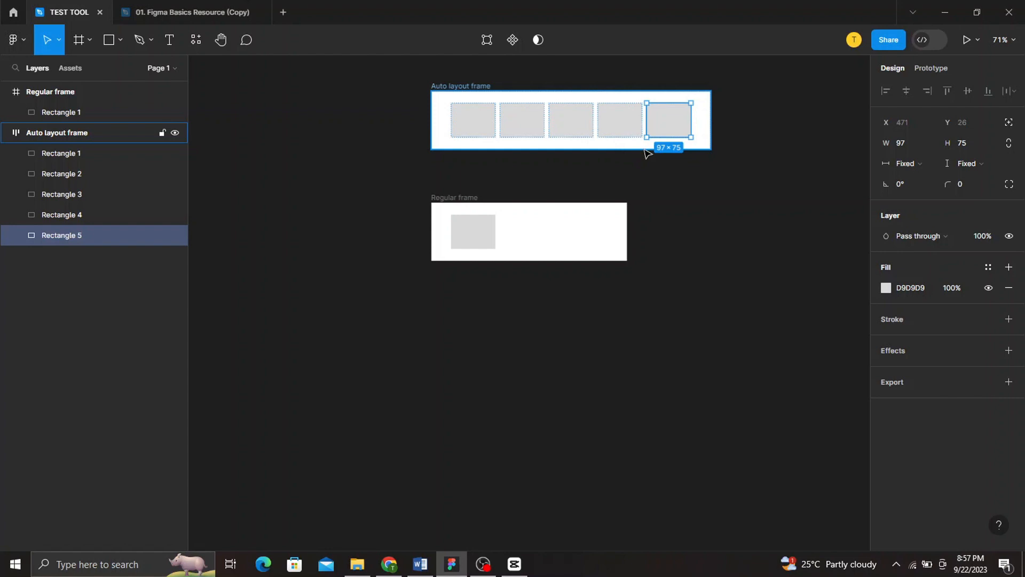
- Switch the "Auto layout frame" to vertical direction and back to horizontal
click(547, 143)
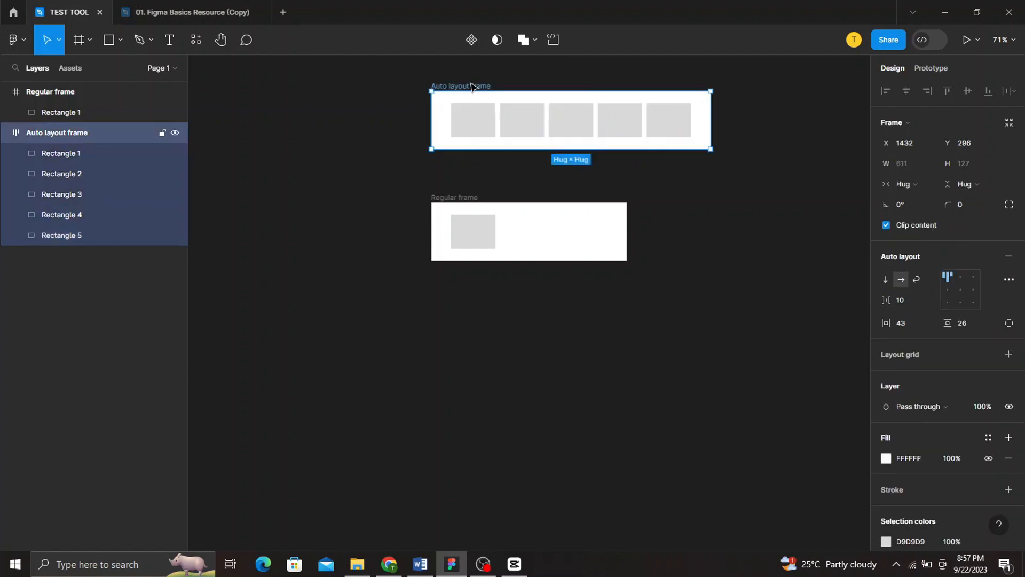
click(886, 280)
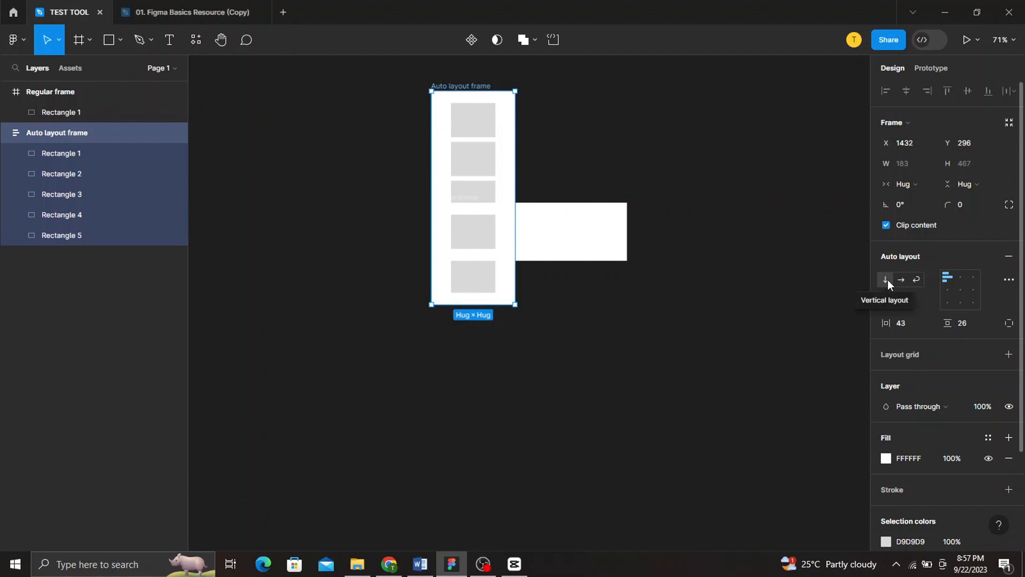
click(901, 280)
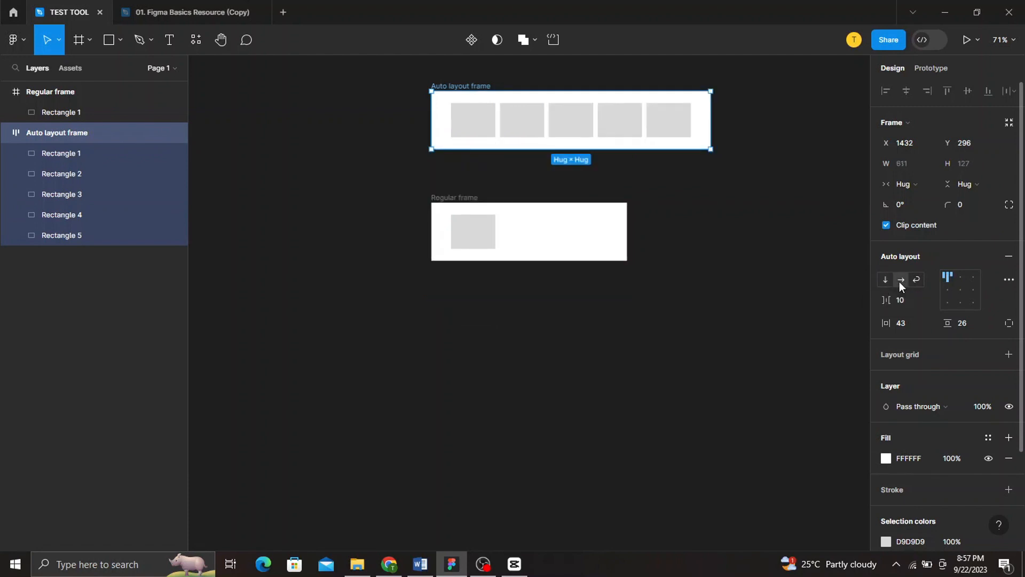
- Delete the fifth rectangle from the "Auto layout frame"
click(476, 130)
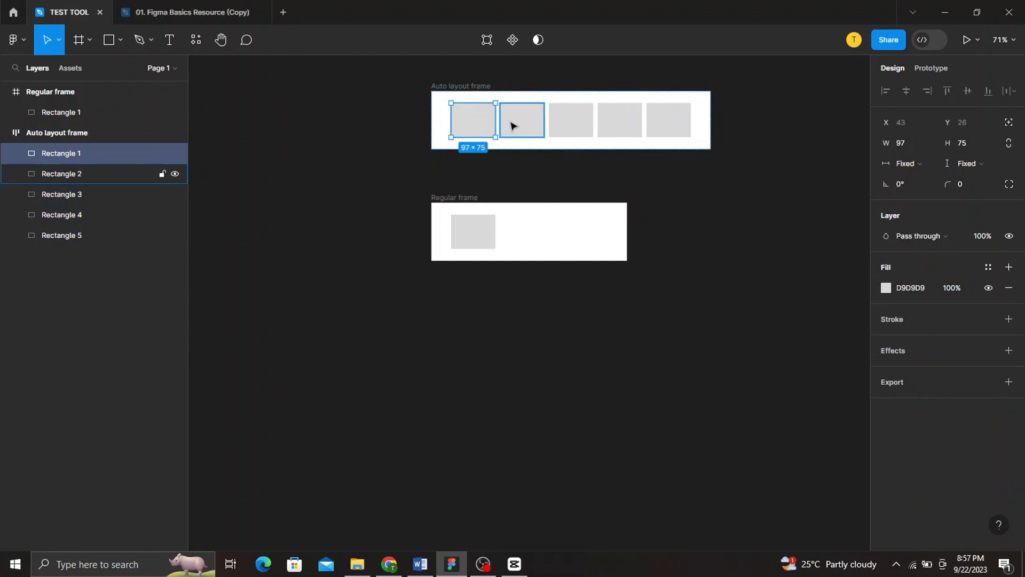
click(665, 135)
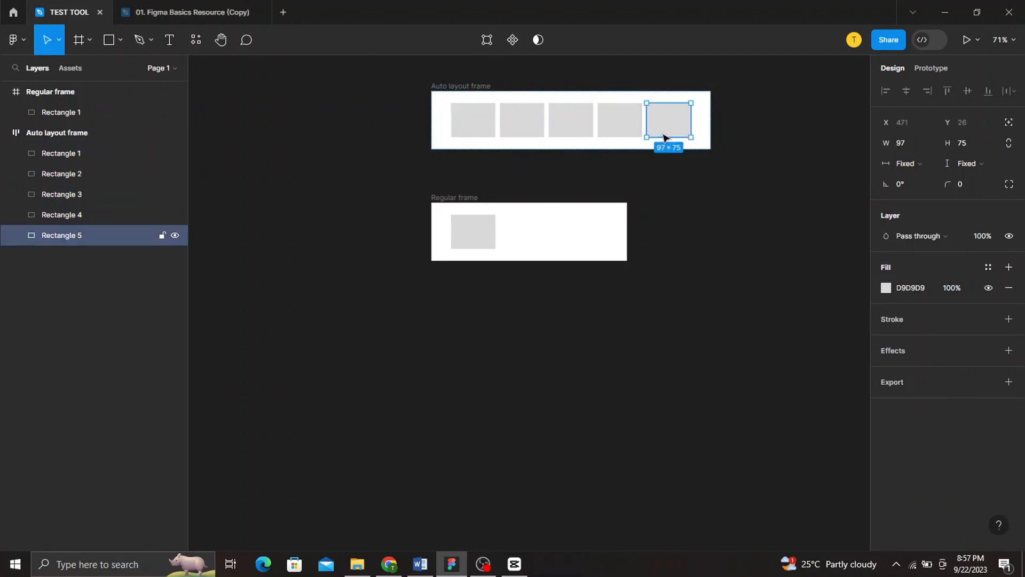
key(Delete)
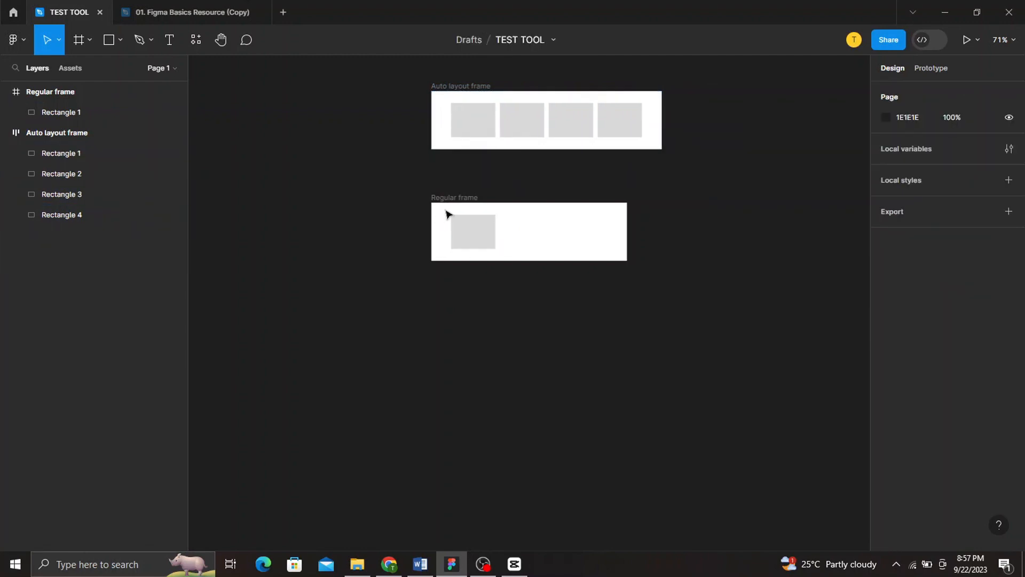
- Move the "Regular frame" slightly downward to about Y 582, widening the space below the "Auto layout frame"
click(481, 126)
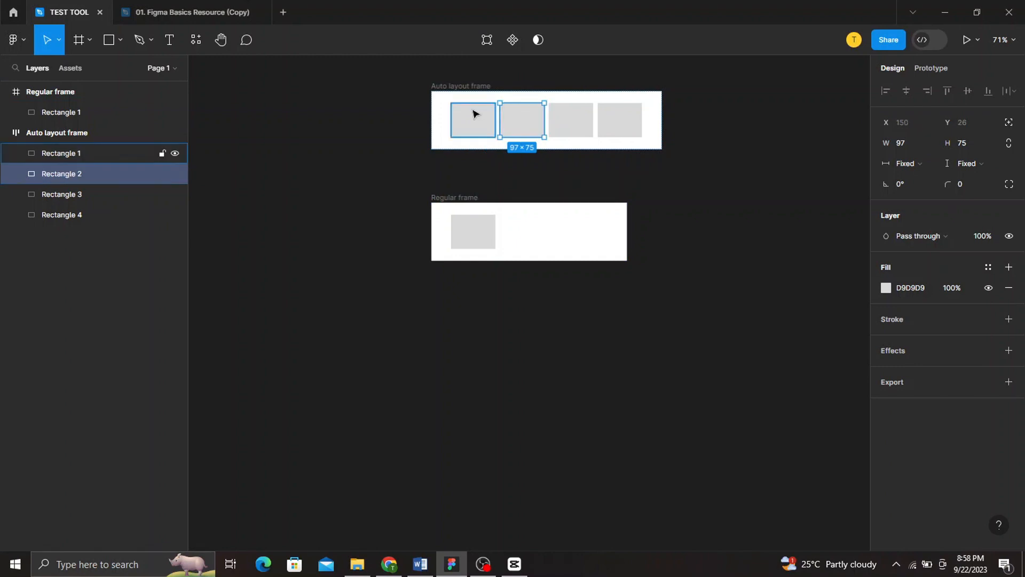
click(473, 199)
drag(474, 200, 473, 219)
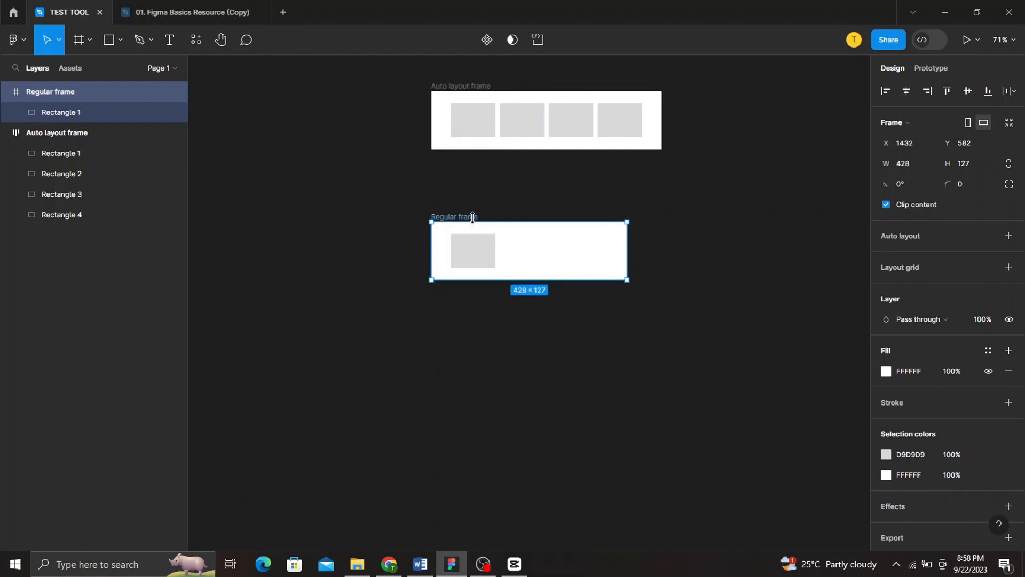
- Wrap the first two rectangles of the "Auto layout frame" in a nested auto layout
click(489, 128)
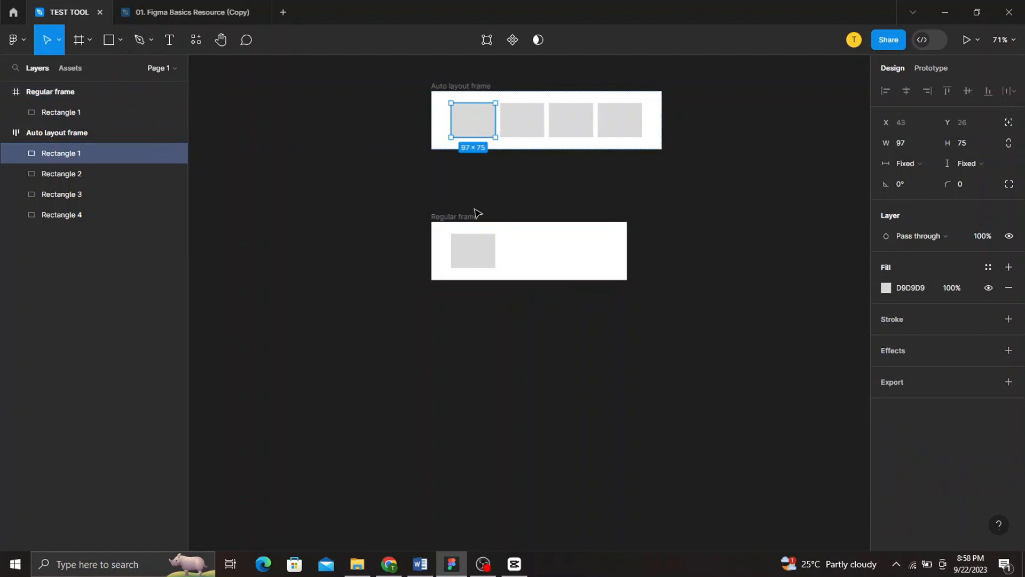
shift+click(523, 134)
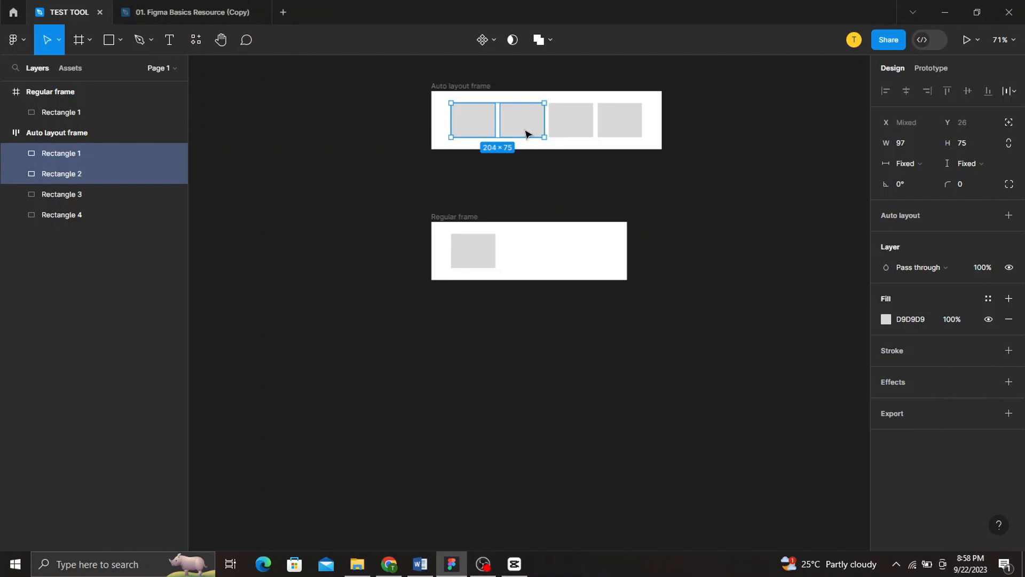
right_click(522, 128)
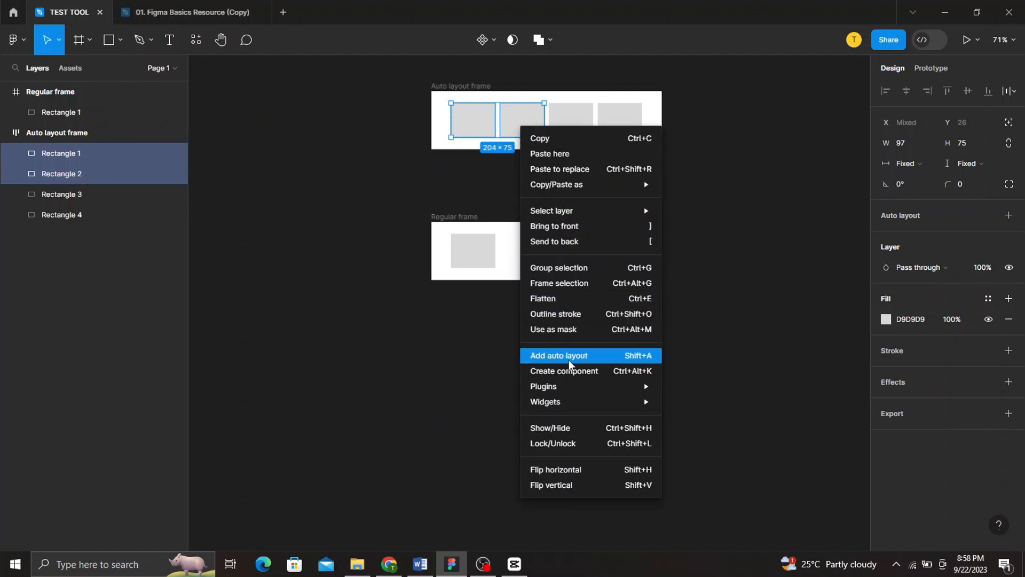
click(568, 359)
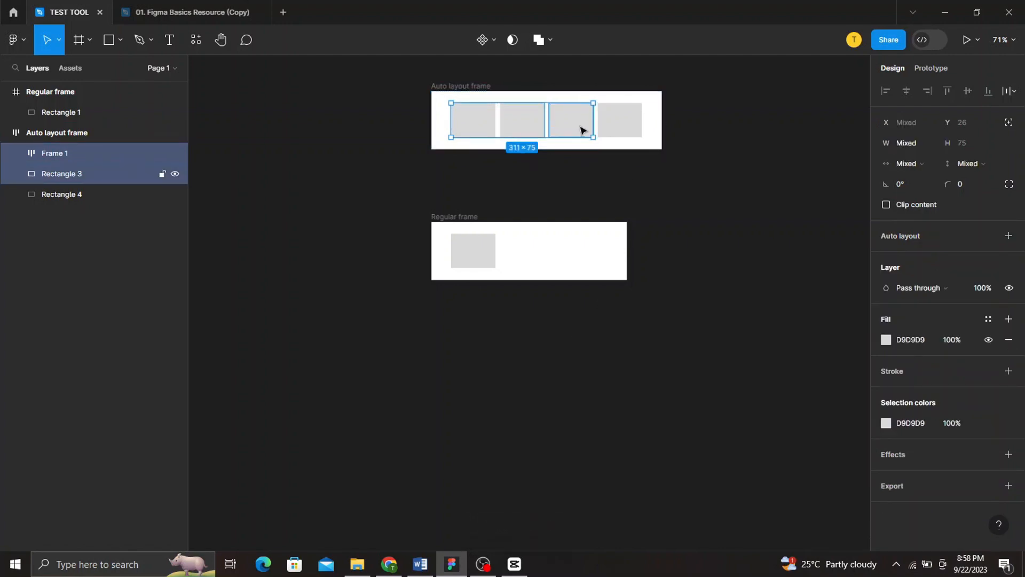
- Wrap Rectangle 3 and Rectangle 4 of the "Auto layout frame" in a second nested auto layout
click(613, 194)
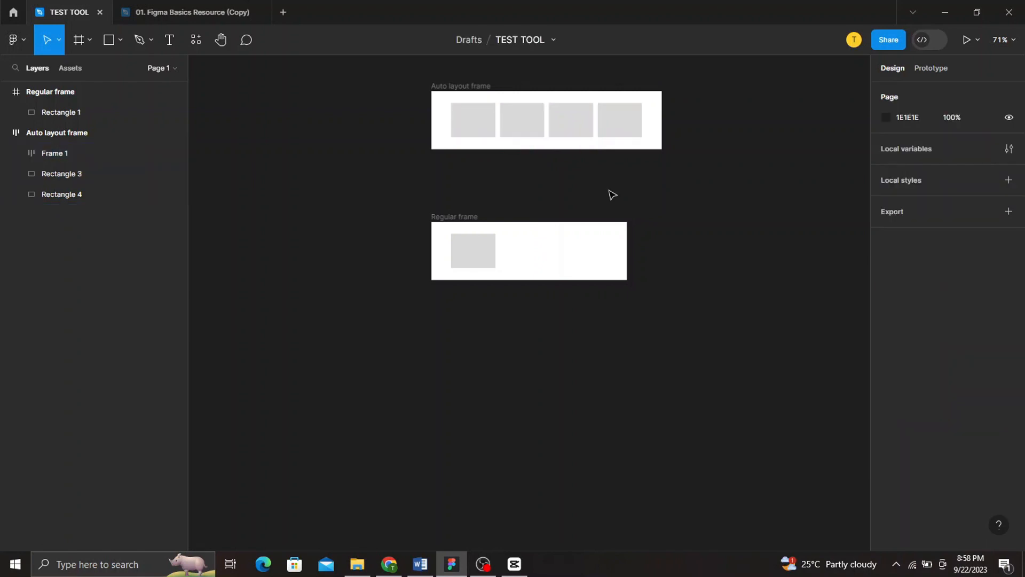
click(578, 122)
shift+click(611, 127)
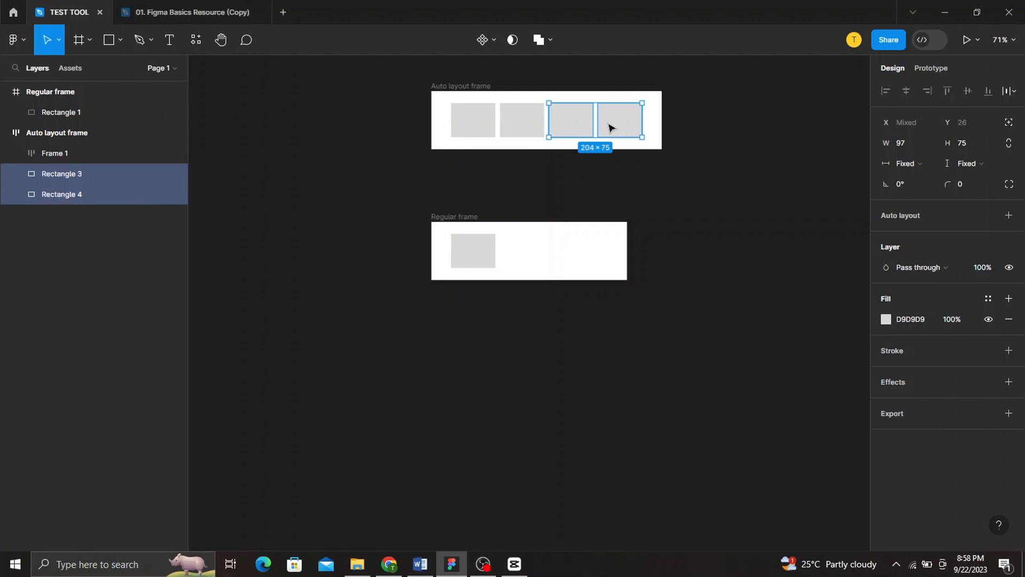
right_click(611, 127)
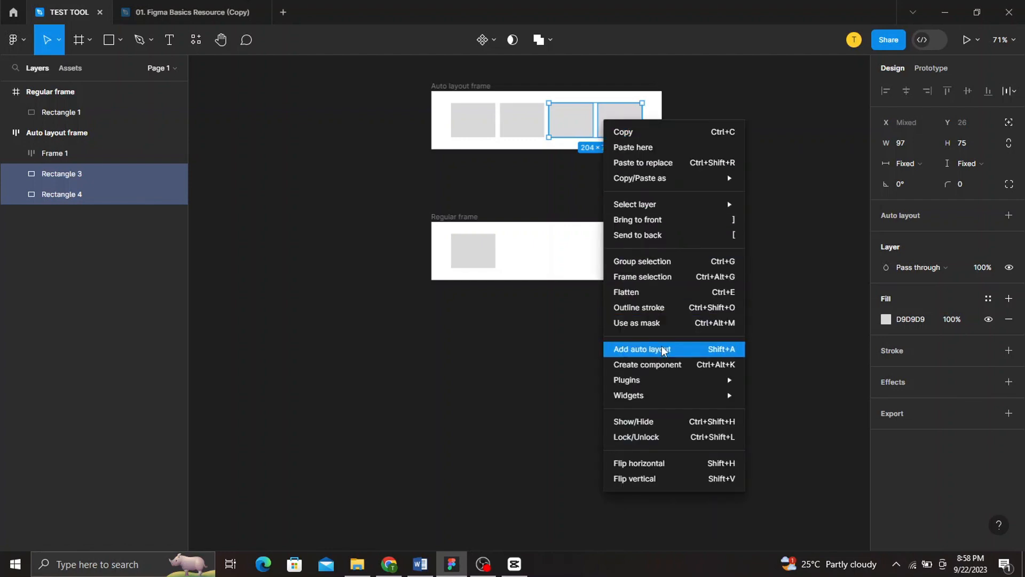
click(727, 349)
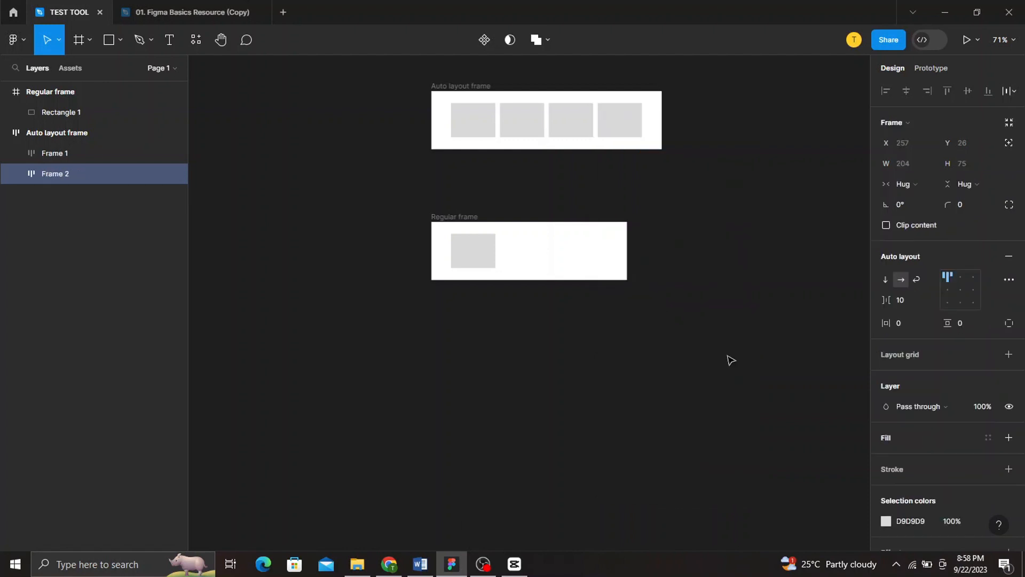
- Set the outer "Auto layout frame" direction to vertical so the two nested pairs stack in two rows
click(522, 125)
click(576, 127)
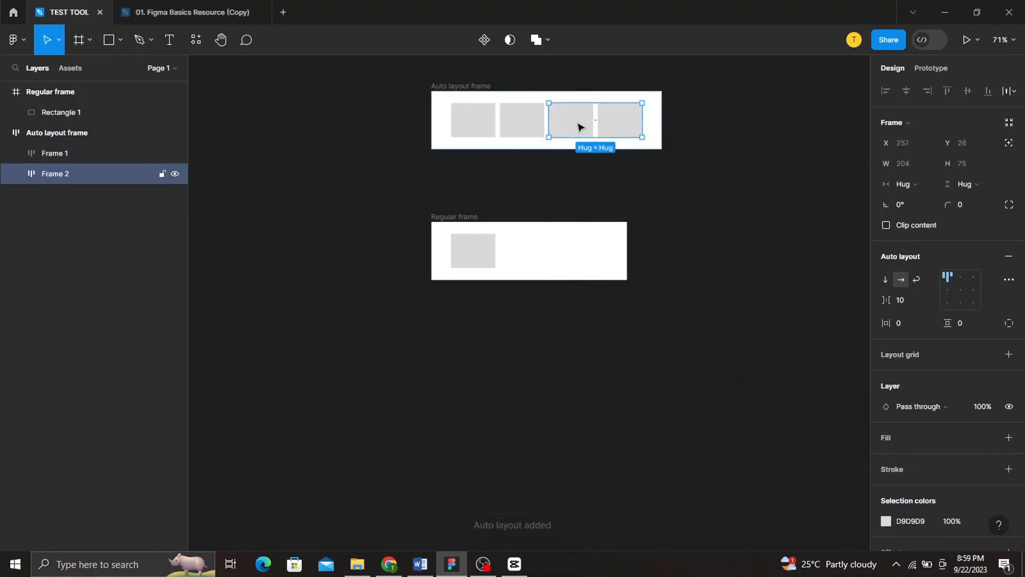
click(506, 118)
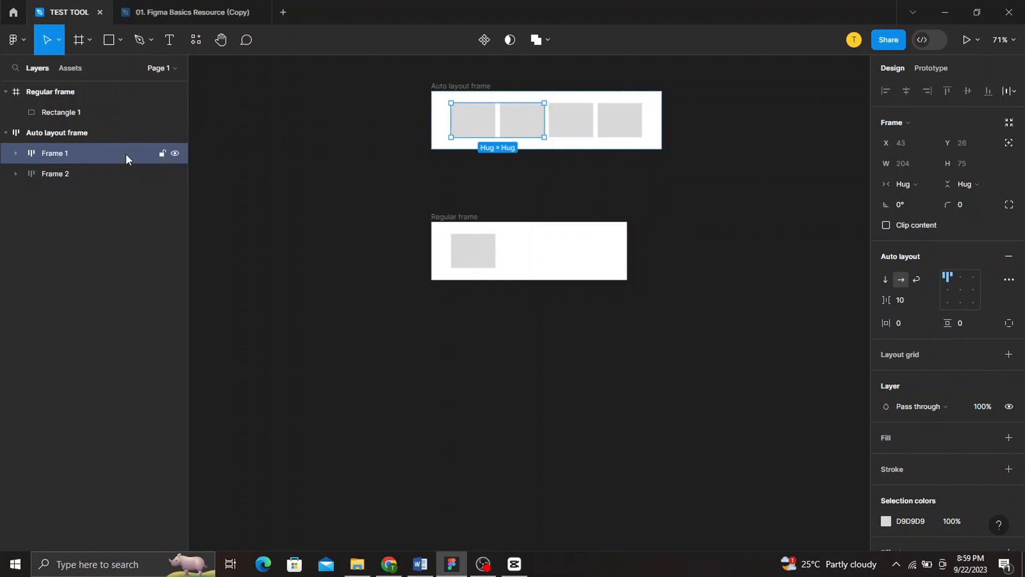
click(454, 94)
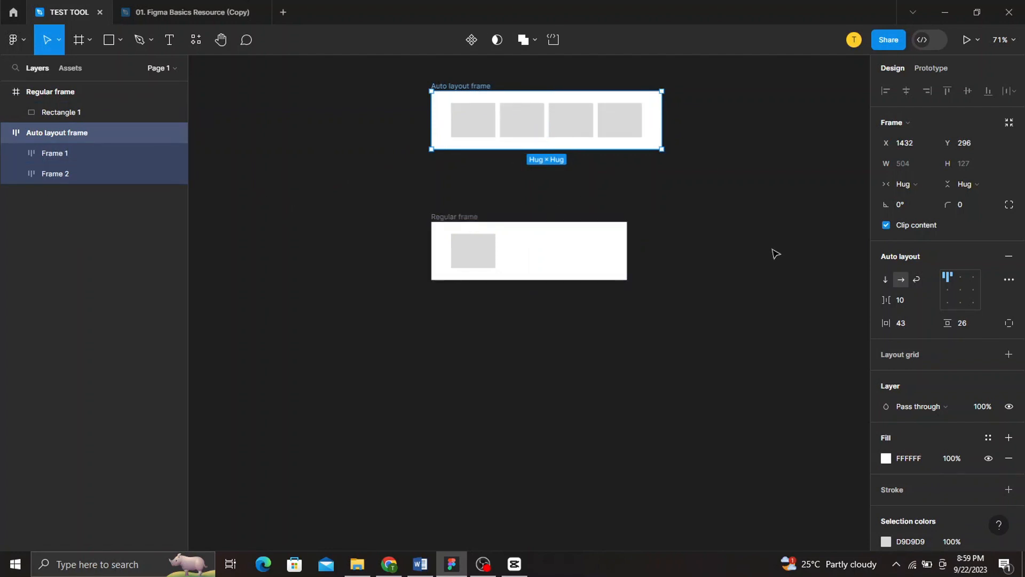
click(886, 280)
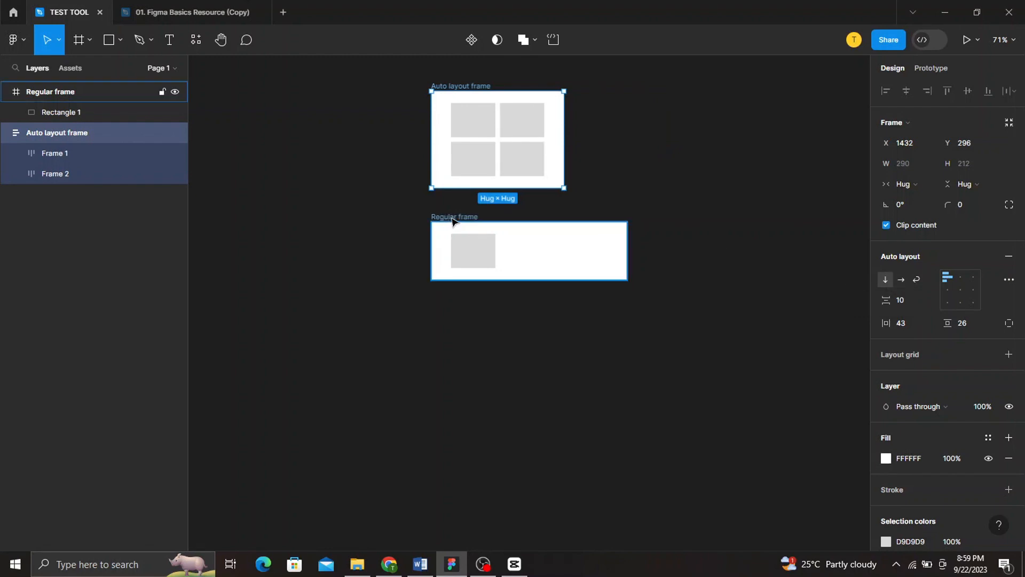
- Move the "Regular frame" well below the "Auto layout frame", to about X 1404, Y 882
drag(453, 221, 440, 358)
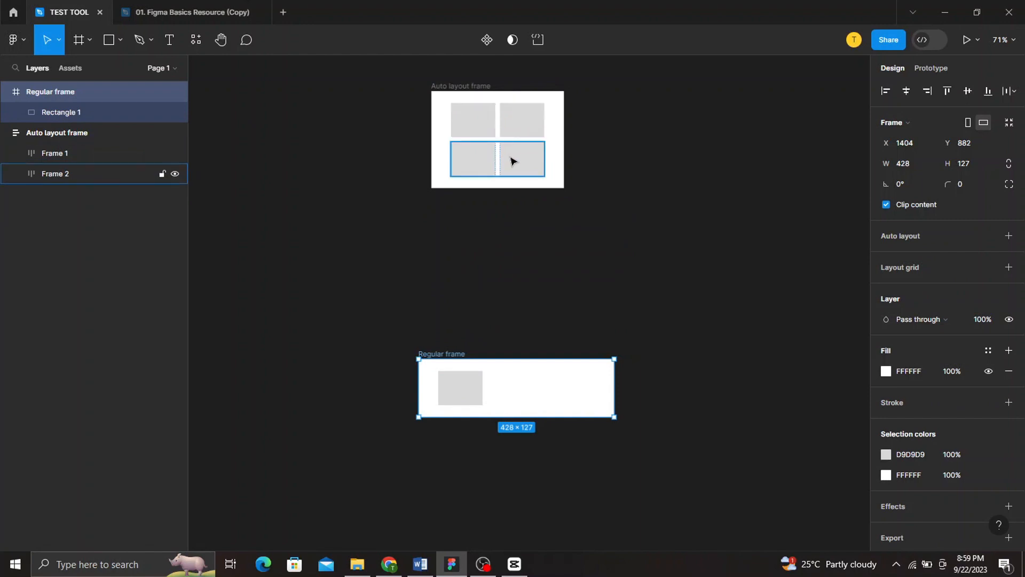
scroll(519, 129, up, 3)
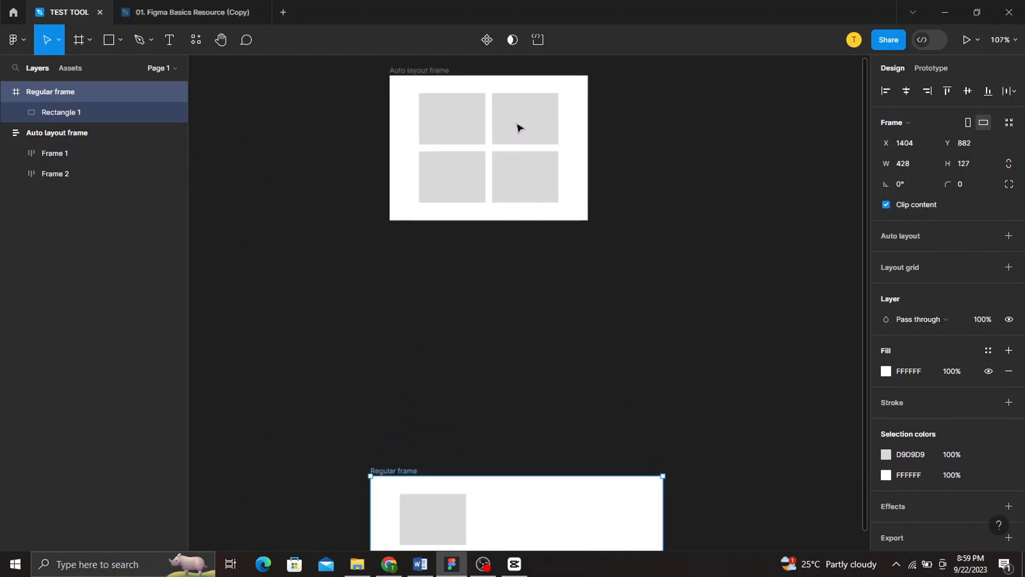
scroll(519, 128, up, 2)
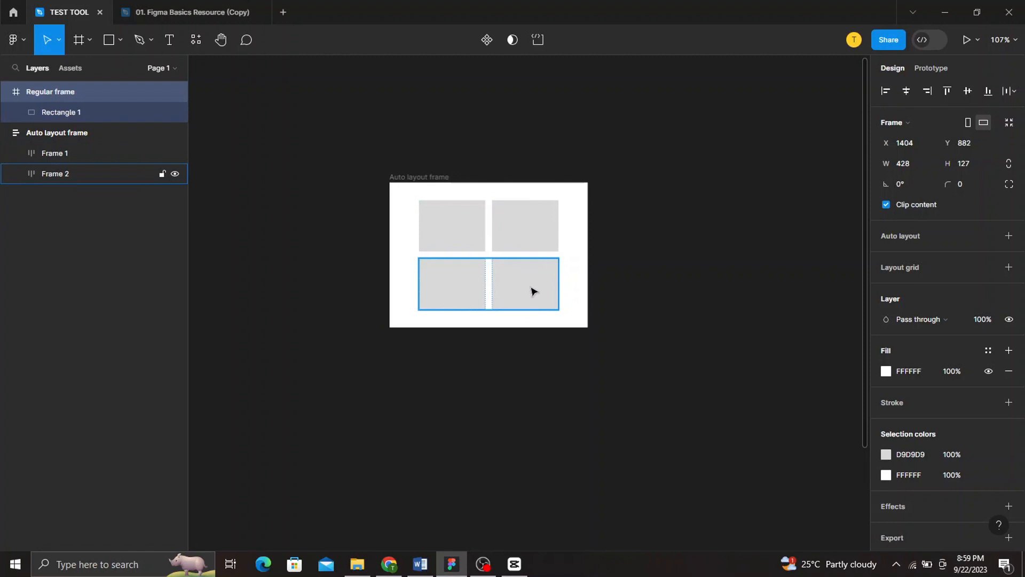
- Change the fill of Rectangle 4, the second rectangle in the lower row, to green 06AB83
double_click(532, 291)
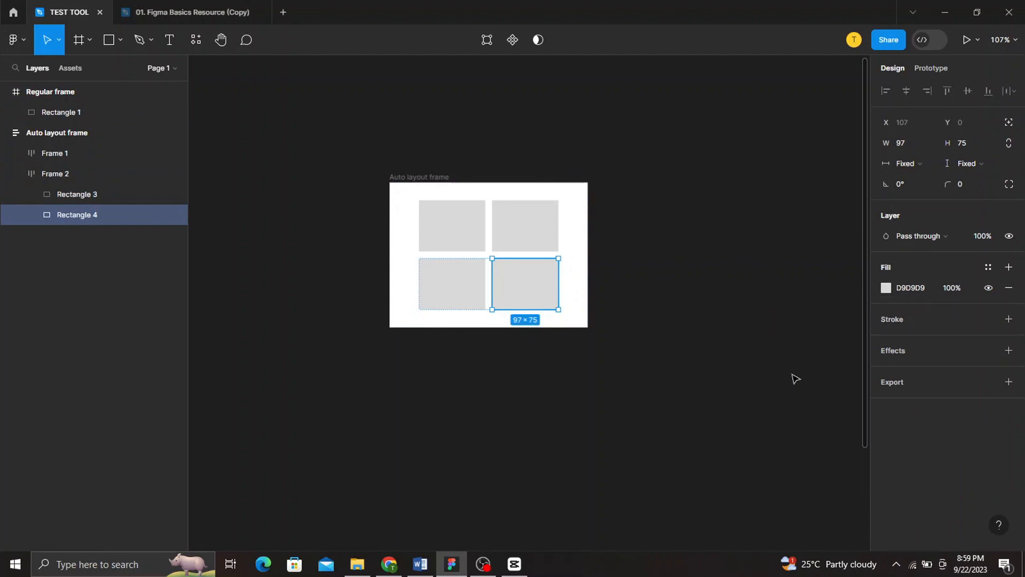
click(461, 291)
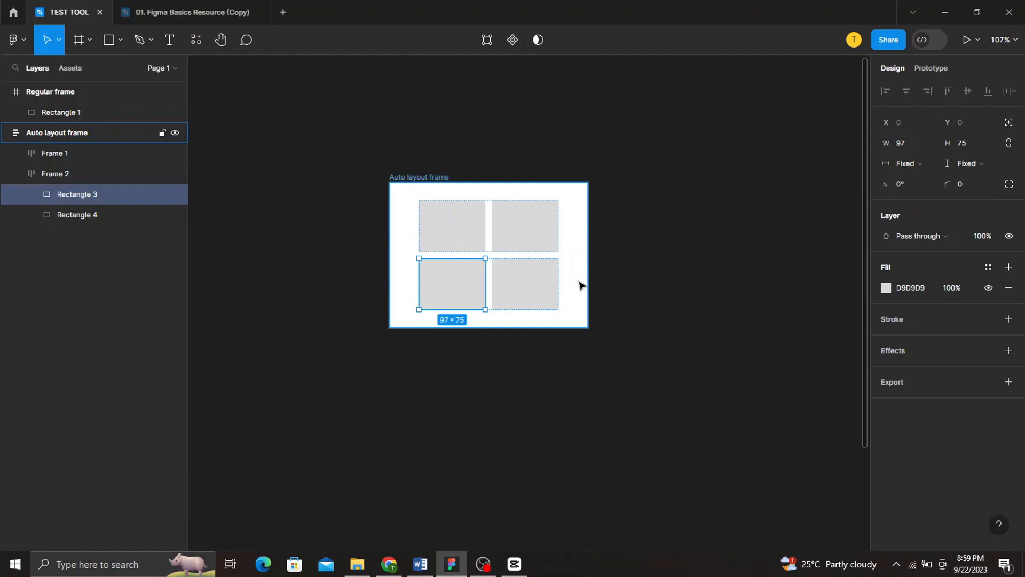
click(617, 291)
click(499, 269)
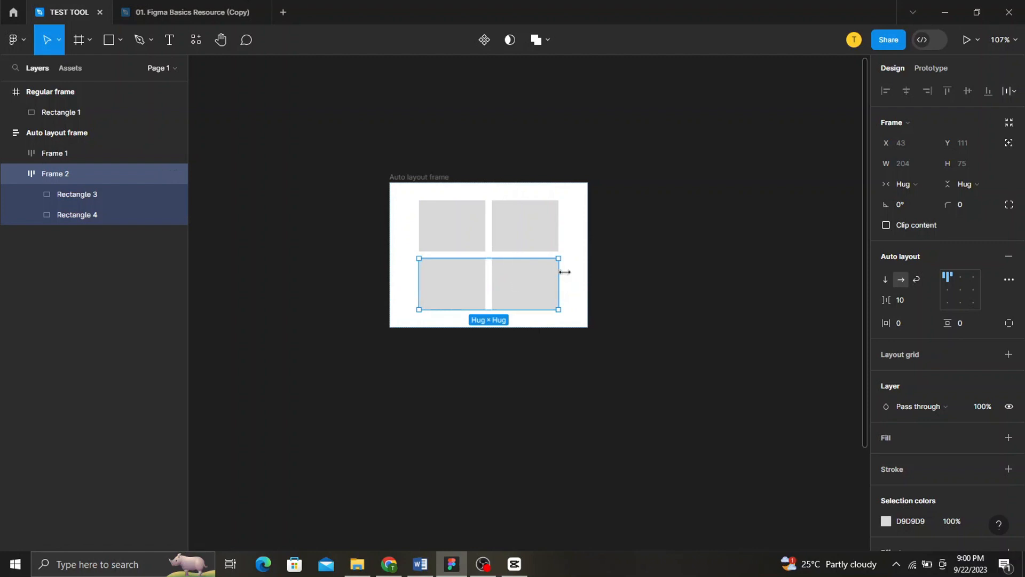
click(540, 290)
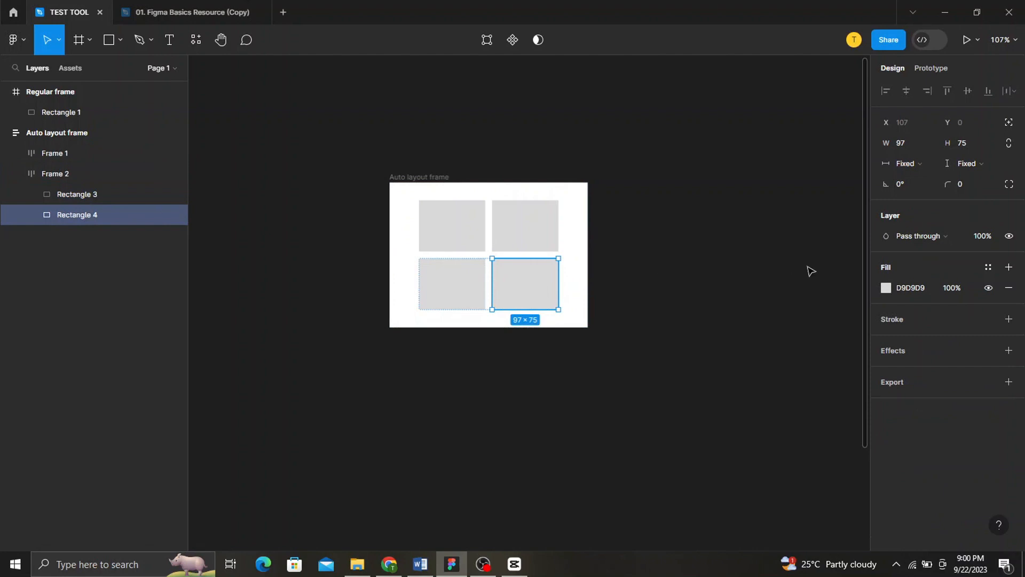
click(886, 288)
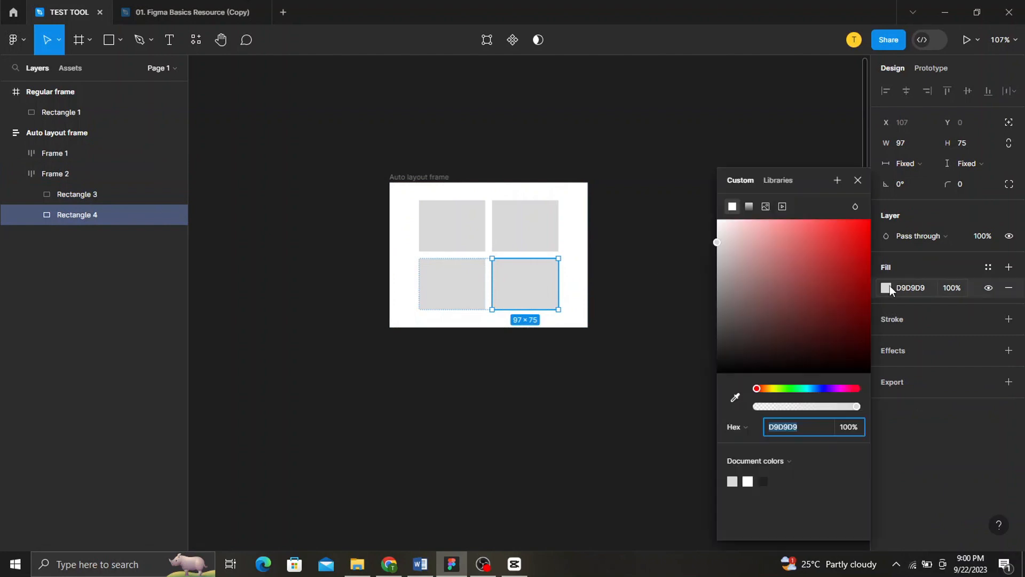
click(803, 388)
click(865, 271)
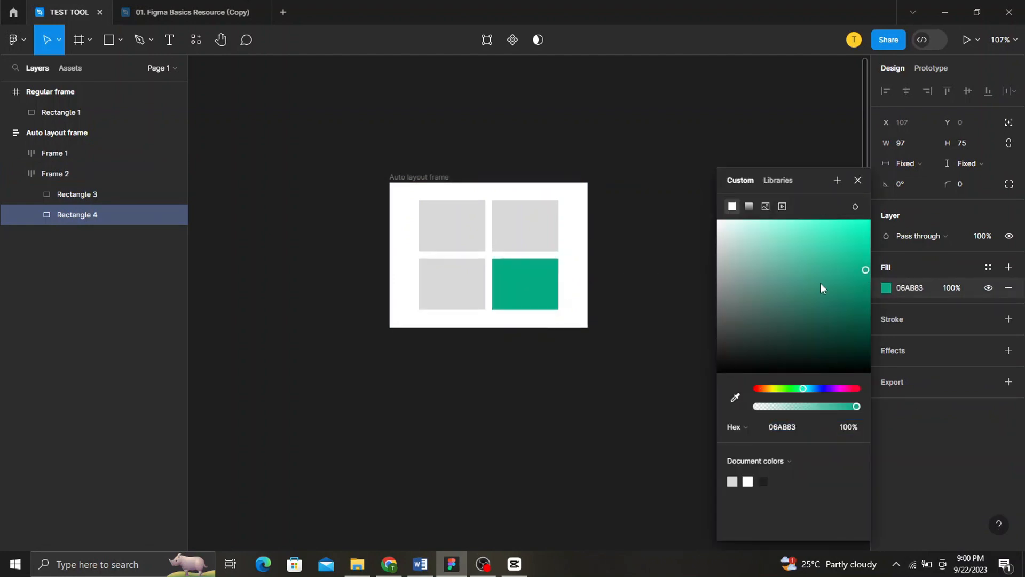
click(694, 316)
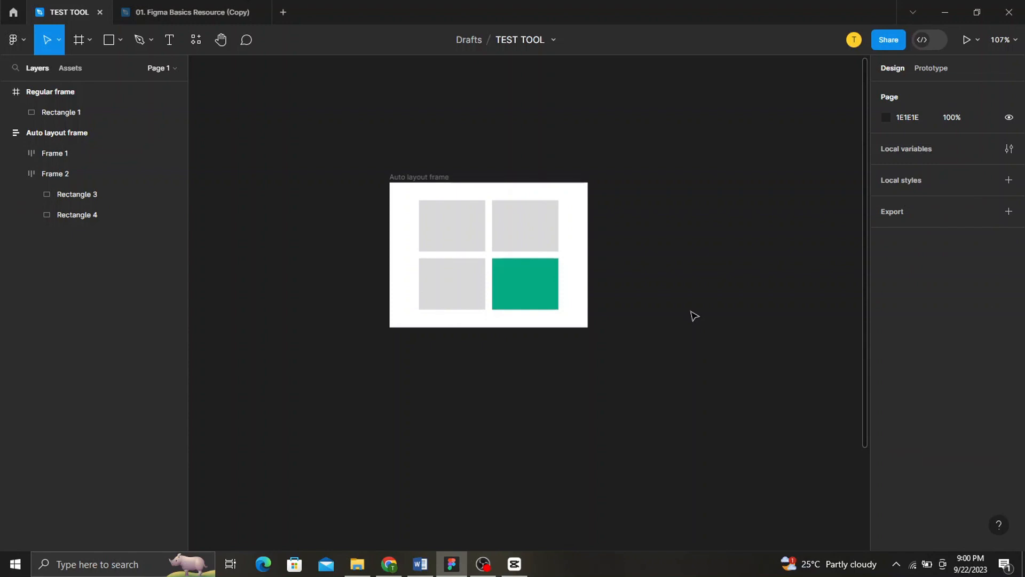
- Swap the green rectangle with its grey neighbour back and forth within the lower row, ending in its original place
click(547, 292)
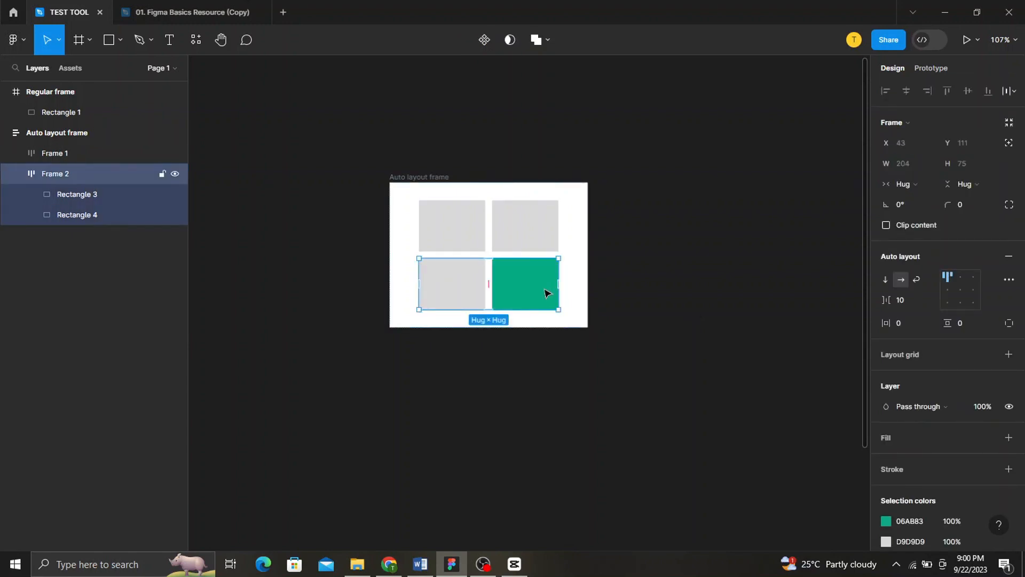
click(527, 284)
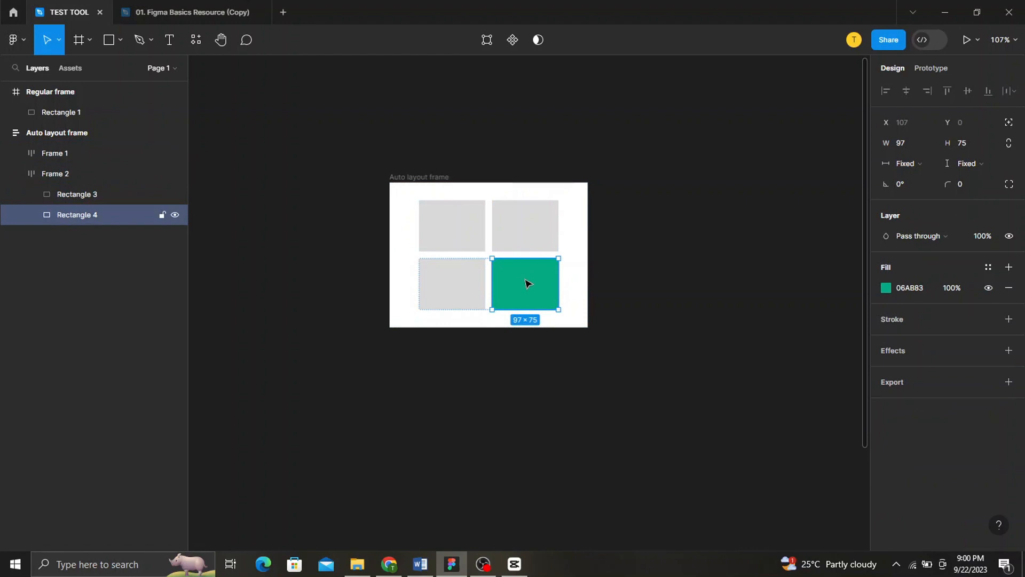
key(Left)
key(Right)
key(Left)
key(Right)
key(Left)
key(Right)
key(Left)
key(Right)
key(Left)
key(Right)
key(Left)
key(Right)
key(Left)
key(Right)
key(Left)
key(Right)
mouse_move(539, 292)
mouse_down()
mouse_move(469, 291)
mouse_move(548, 296)
mouse_up()
- Hide the green rectangle, Rectangle 4, in the lower row
click(174, 215)
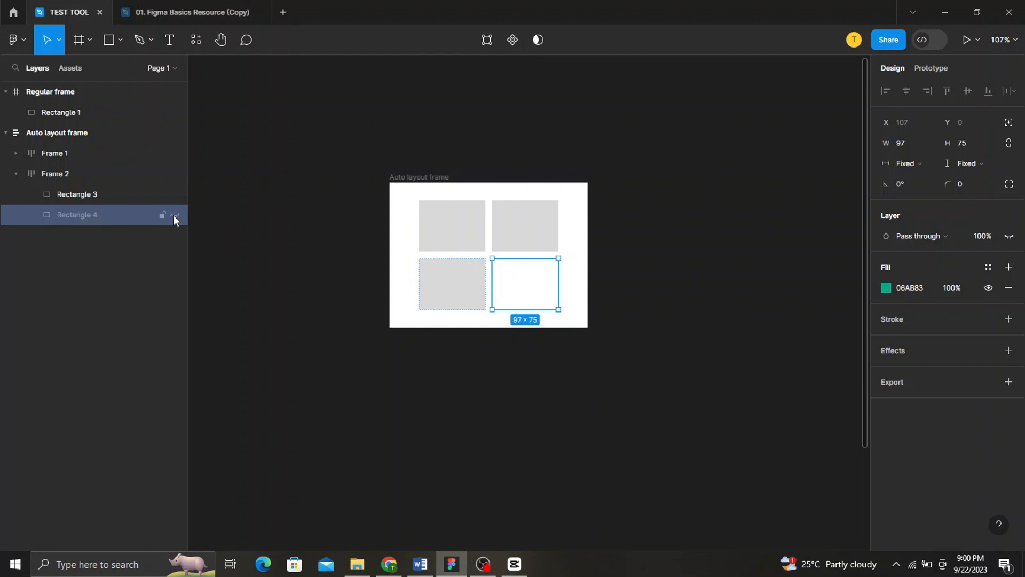
- Make the hidden green rectangle, Rectangle 4, visible again in the lower row and clear the selection
click(175, 214)
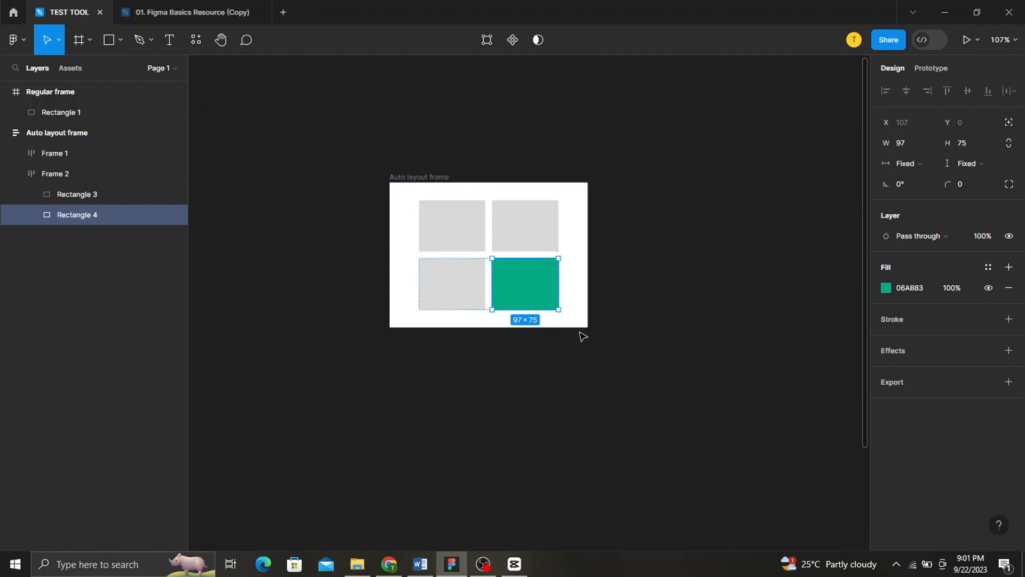
click(589, 355)
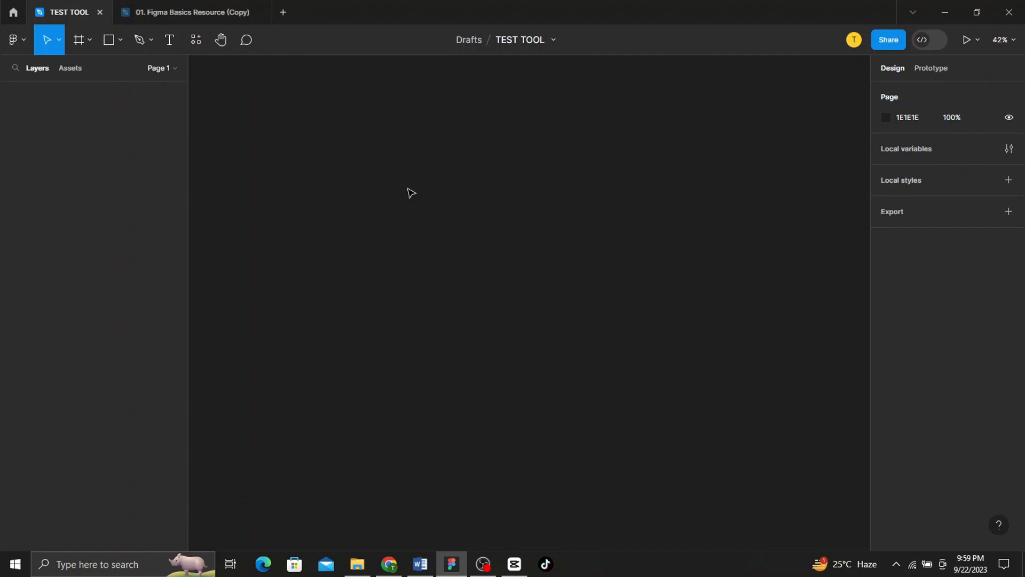
- Create an iPhone 13 / 13 Pro preset frame on the empty canvas and rename it "Auto layout frame"
key(f)
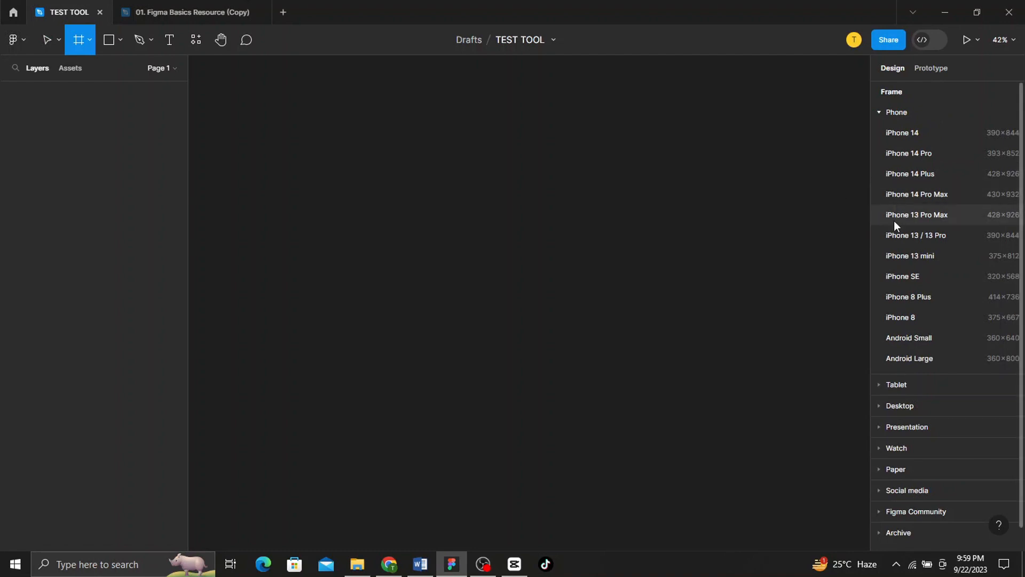
click(895, 238)
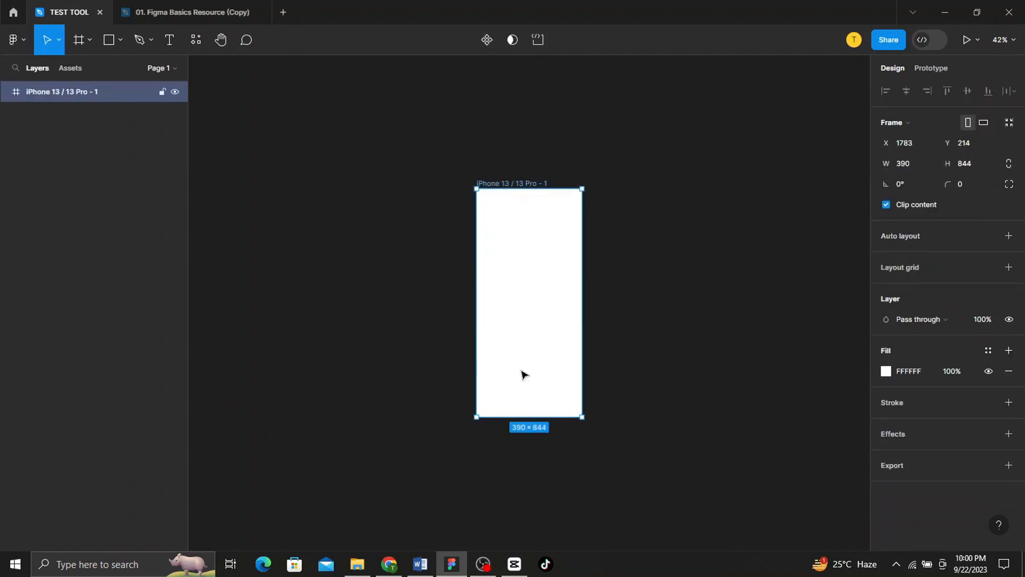
double_click(511, 184)
text(Auto)
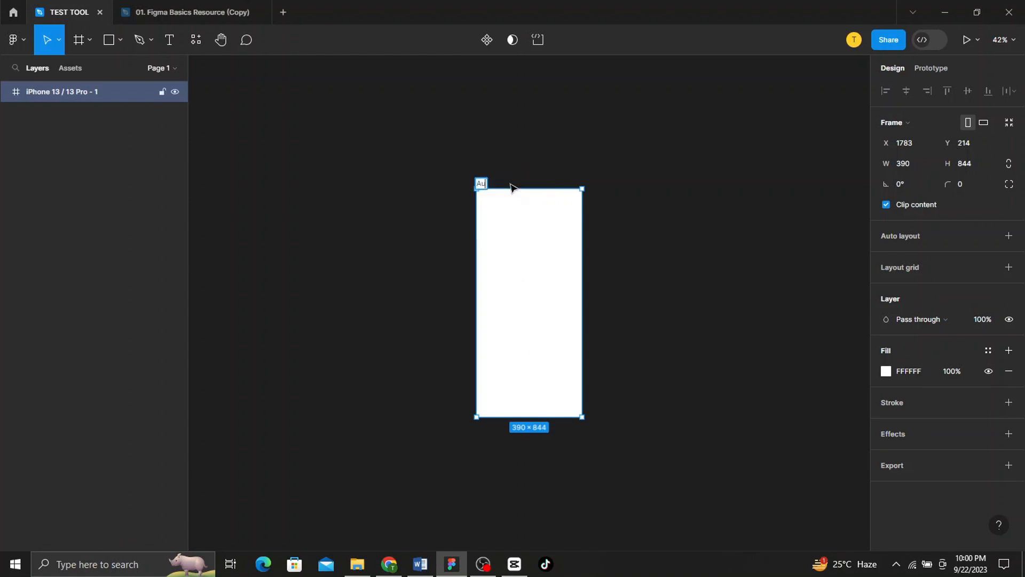
text( layout frame)
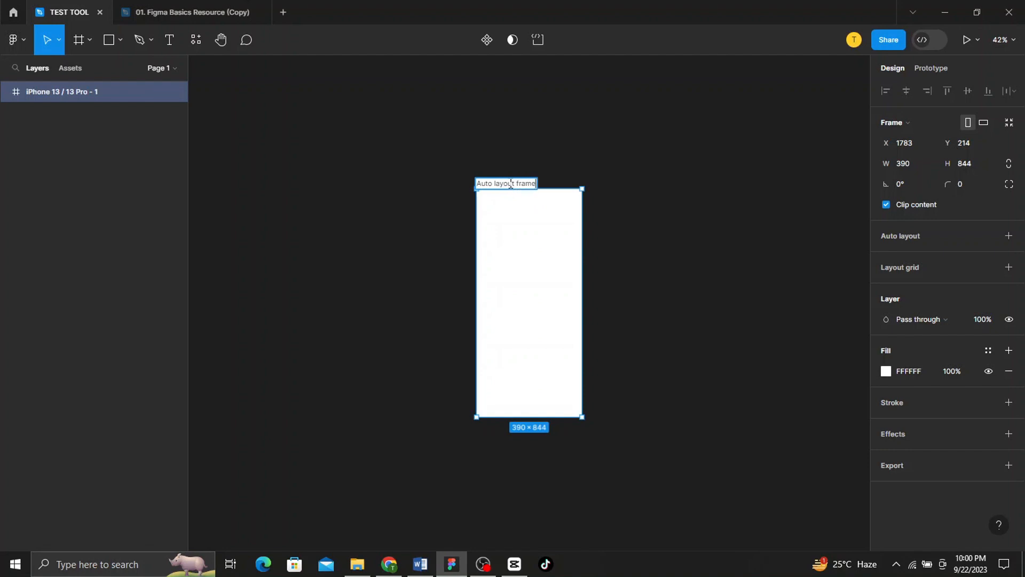
key(Return)
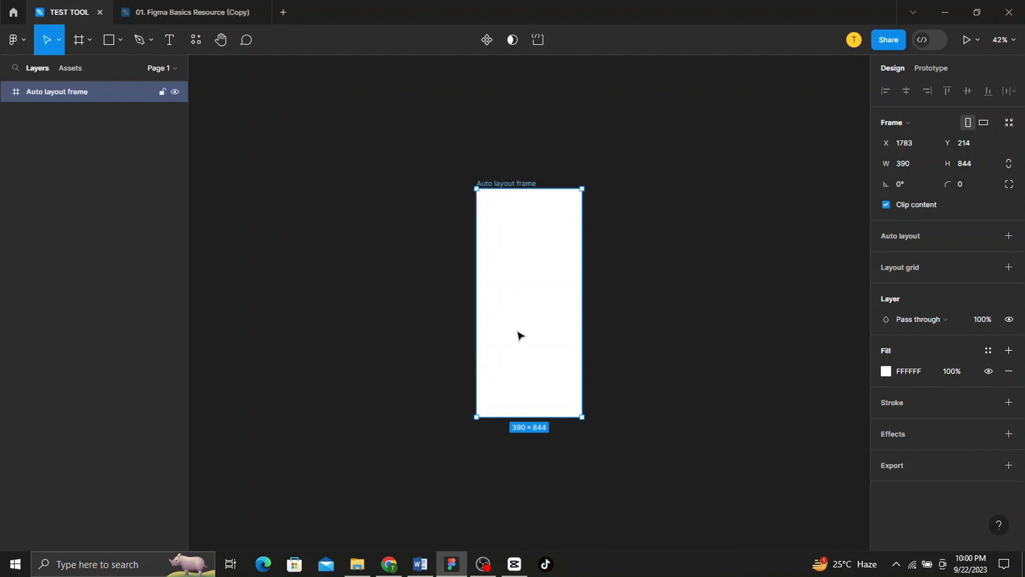
- Shorten the frame to a height of about 670 and draw a rectangle about 282 × 154 in its upper part
drag(533, 417, 546, 369)
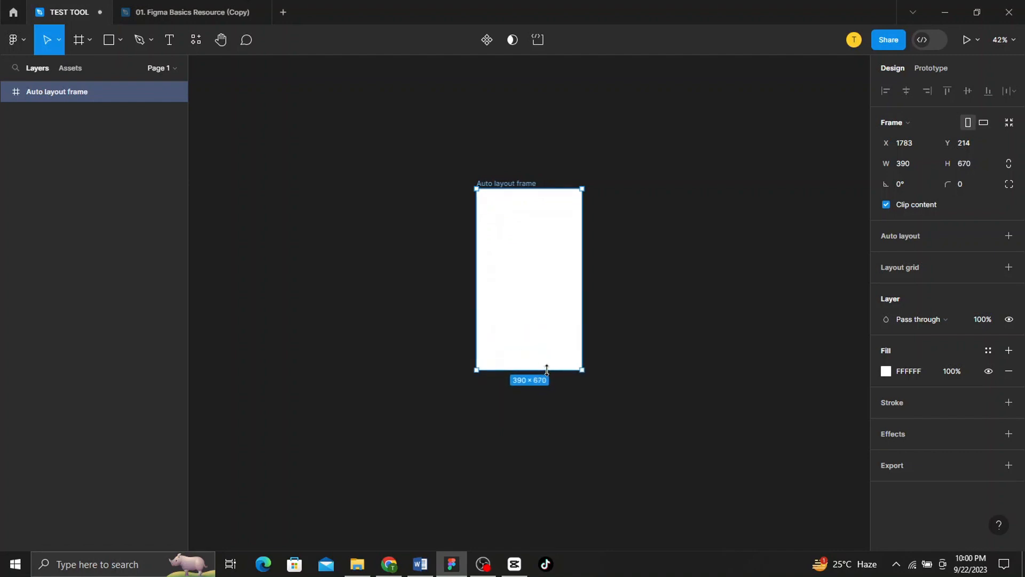
click(313, 203)
key(r)
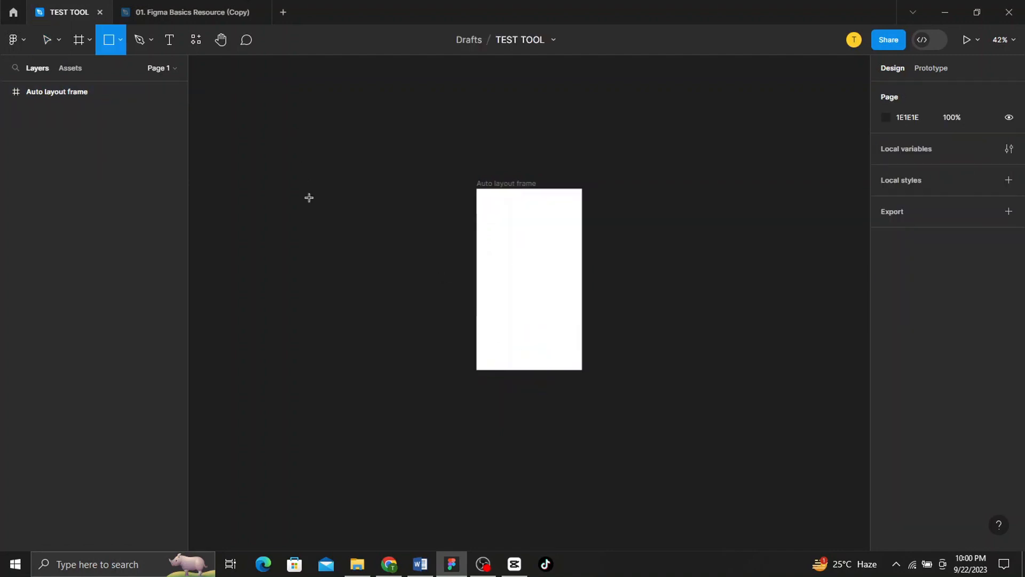
mouse_move(327, 220)
mouse_down()
mouse_move(354, 253)
mouse_move(381, 261)
mouse_move(390, 251)
mouse_move(554, 232)
mouse_up()
- Apply auto layout to the frame and duplicate its rectangle twice to form a vertical stack of three
click(523, 190)
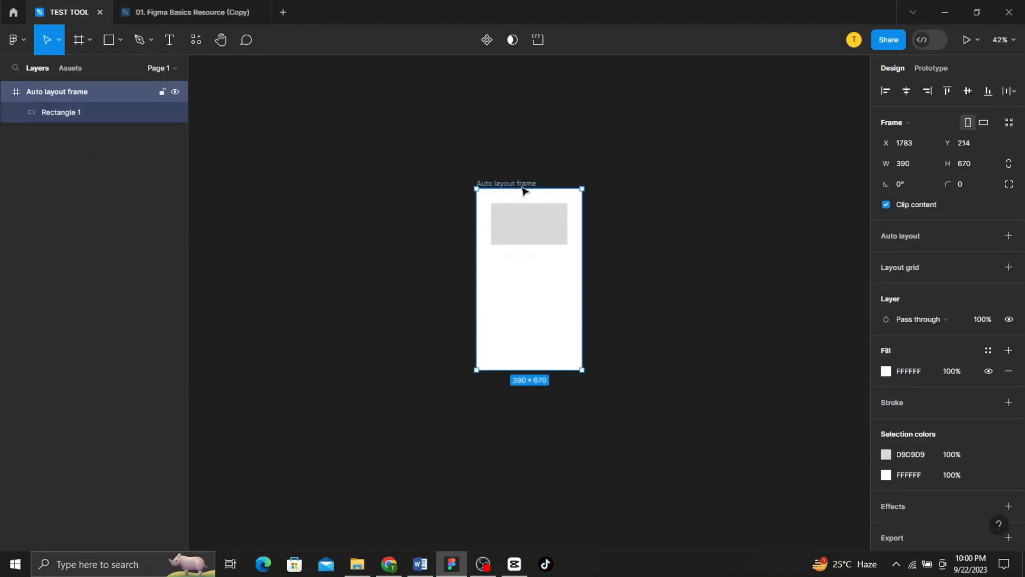
click(1009, 236)
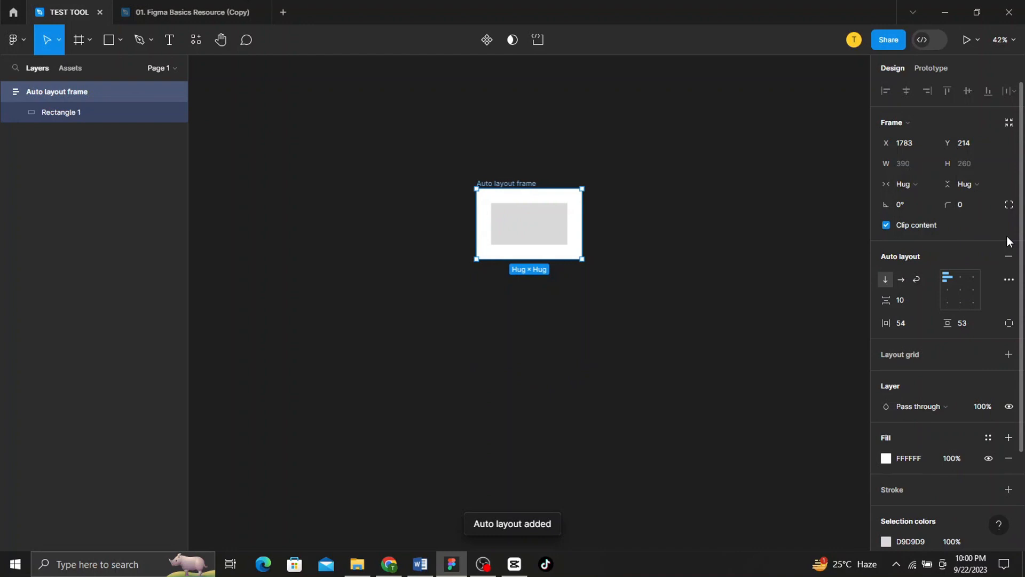
click(548, 230)
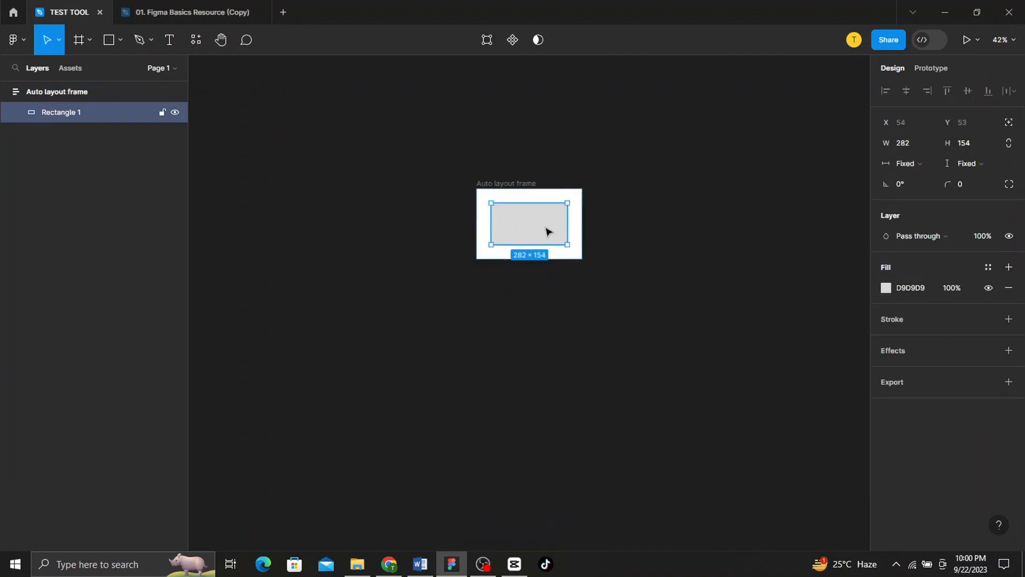
key(ctrl+d)
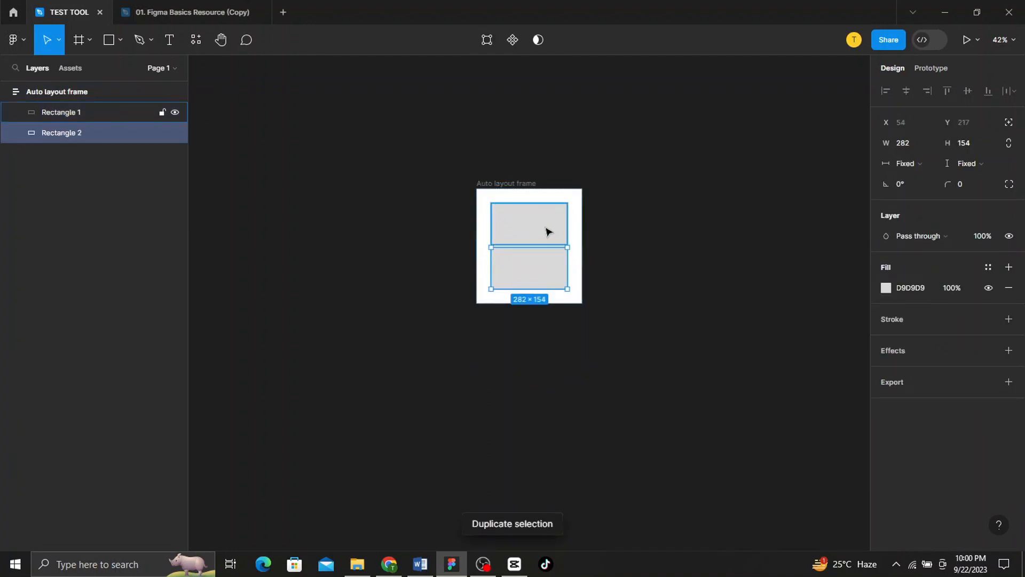
key(ctrl+d)
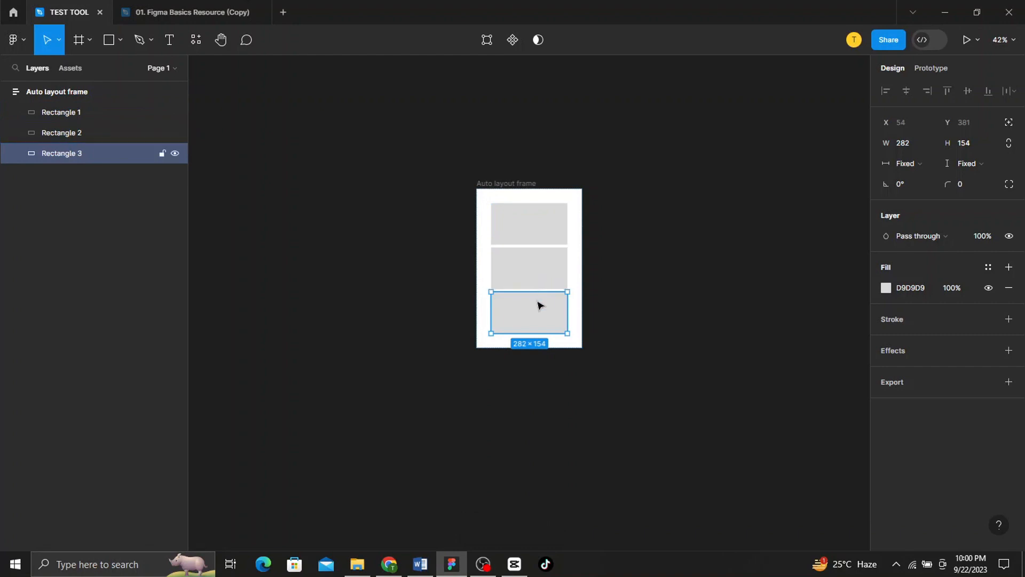
scroll(560, 307, up, 3)
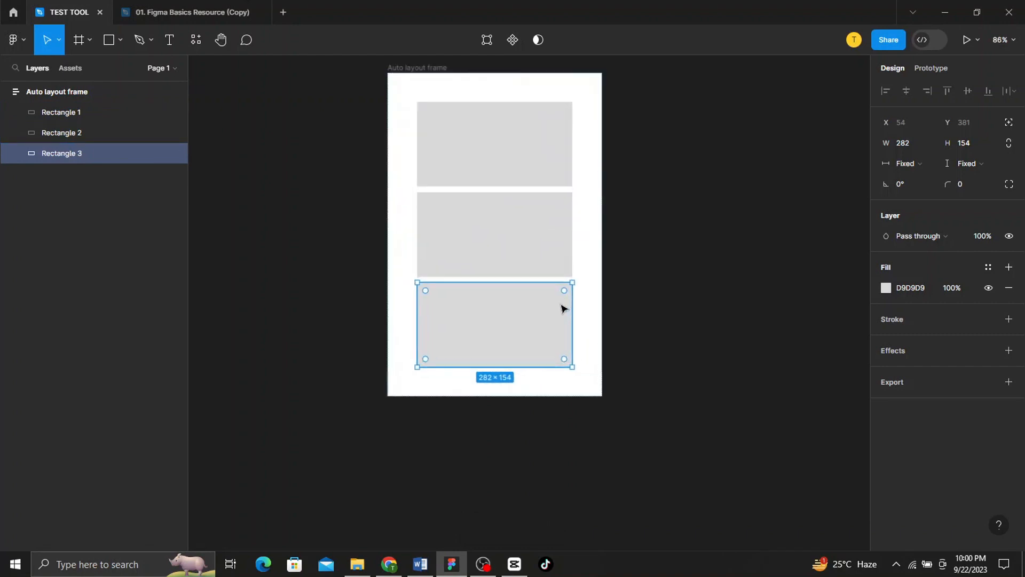
scroll(564, 309, up, 1)
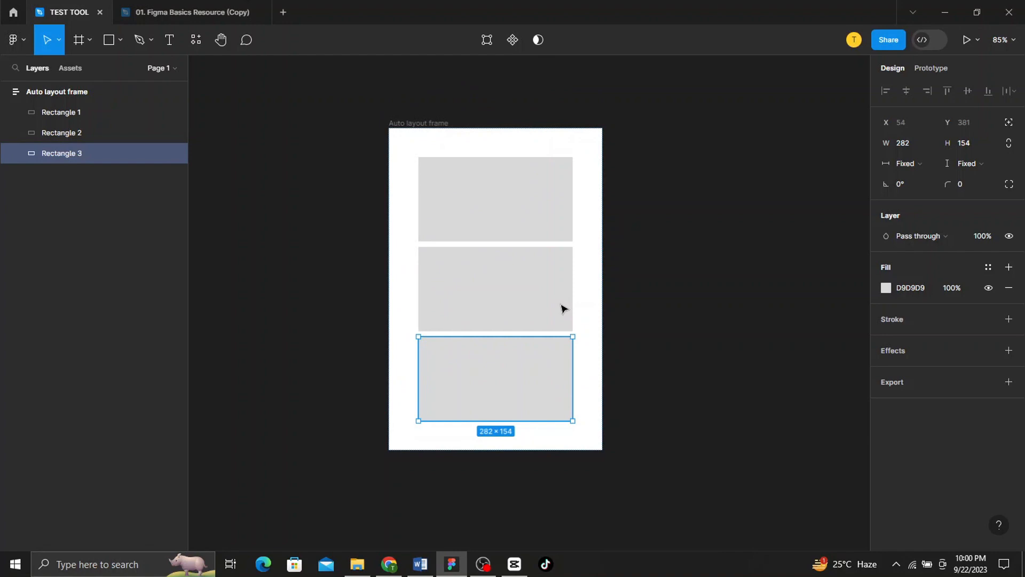
click(501, 200)
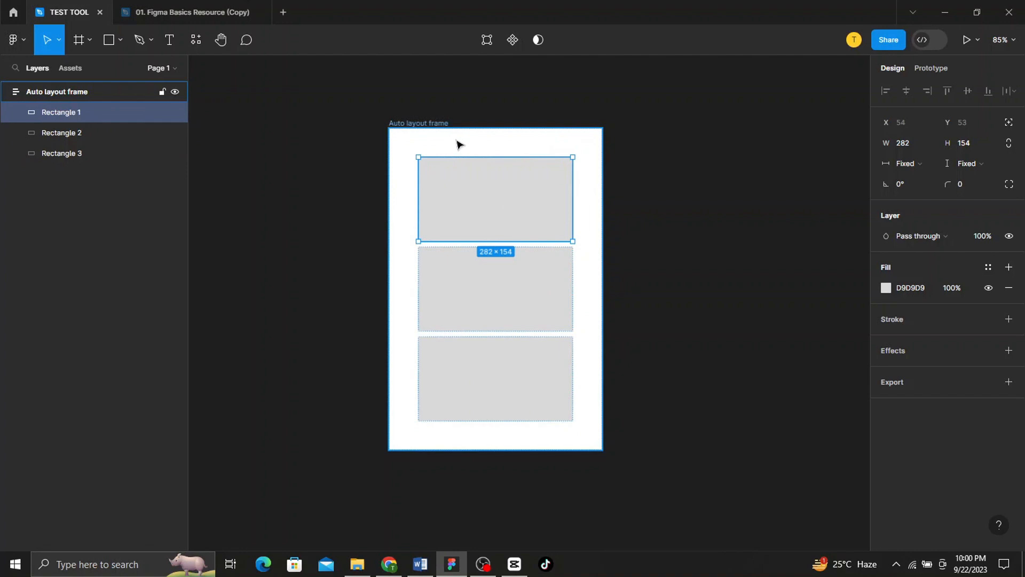
click(402, 124)
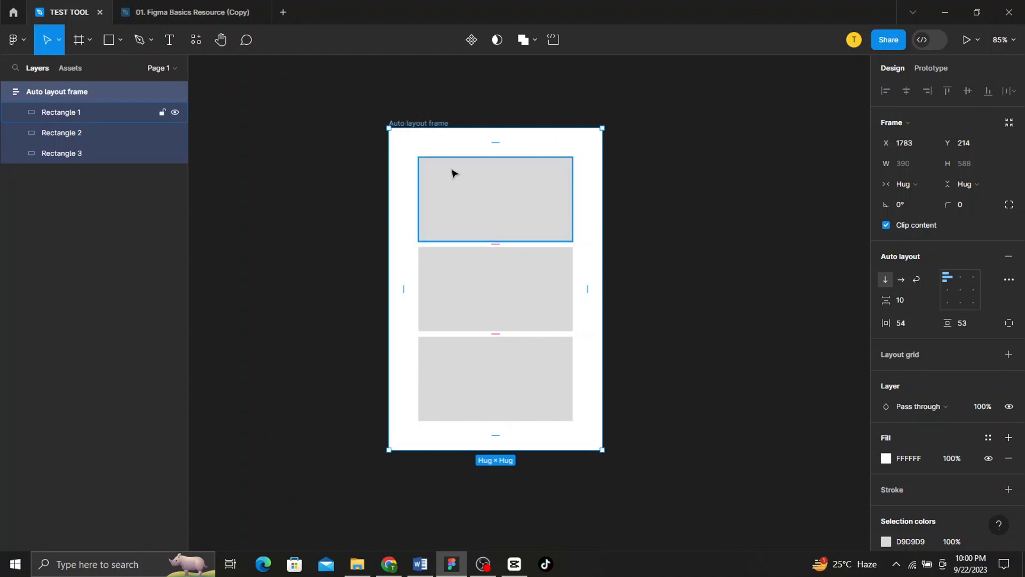
click(544, 209)
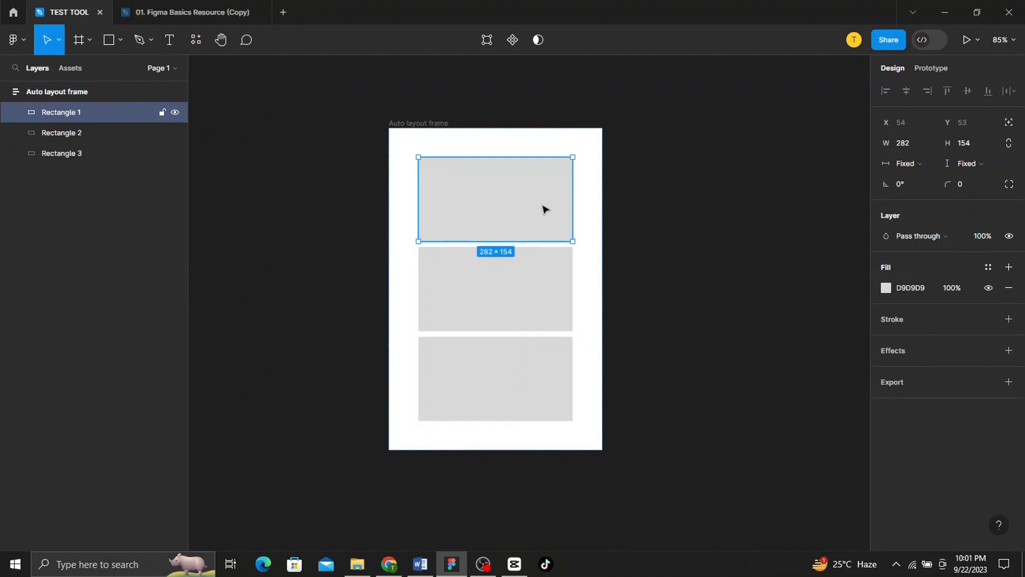
- Switch the auto layout frame's direction to horizontal and back to vertical
click(421, 123)
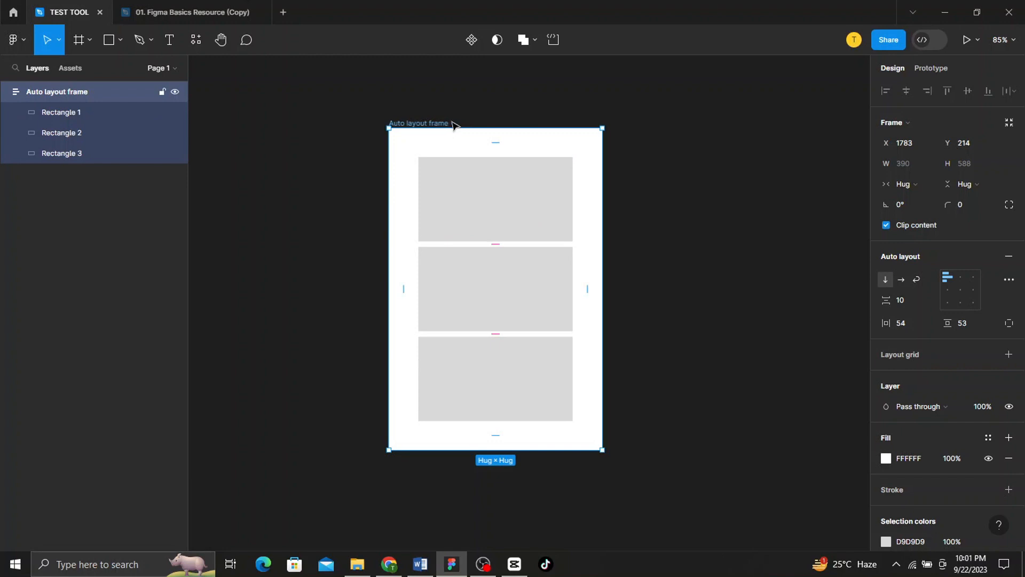
click(900, 281)
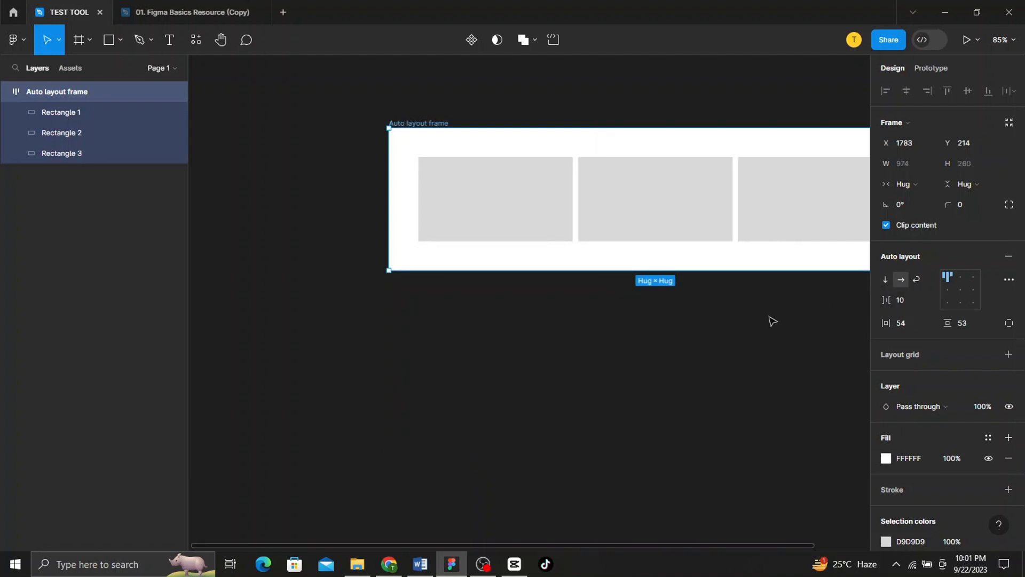
scroll(771, 321, right, 4)
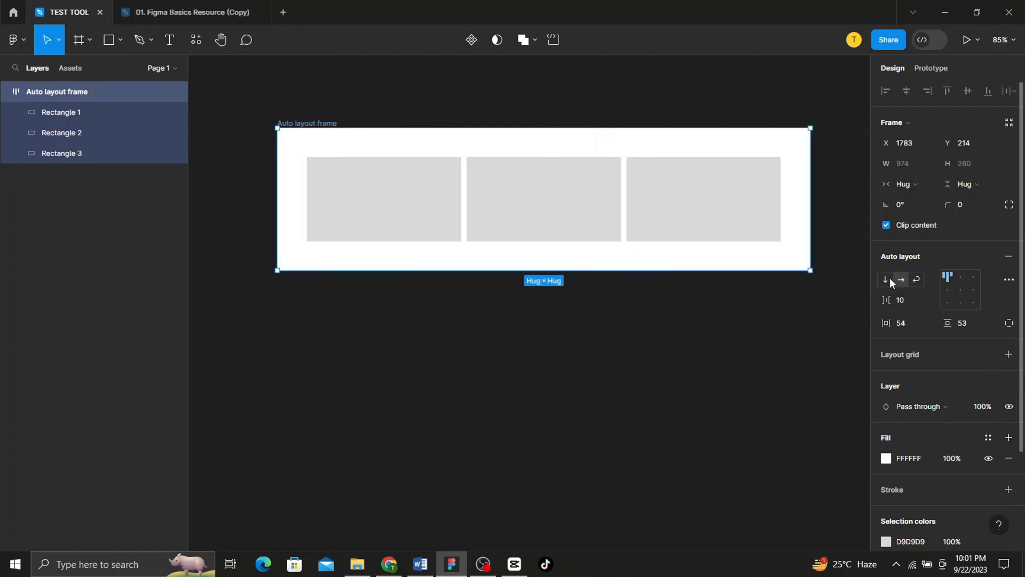
click(886, 279)
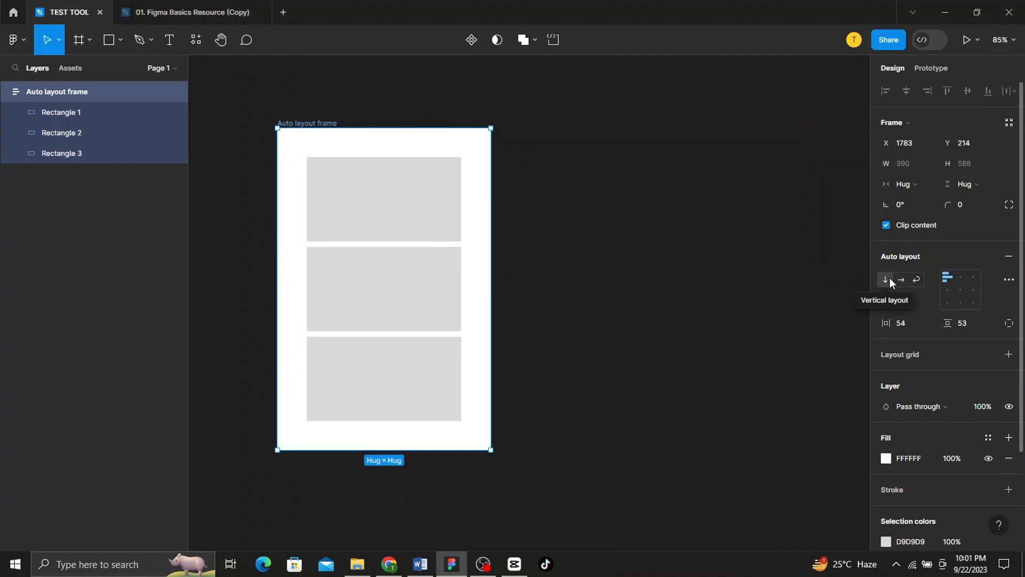
scroll(751, 317, left, 3)
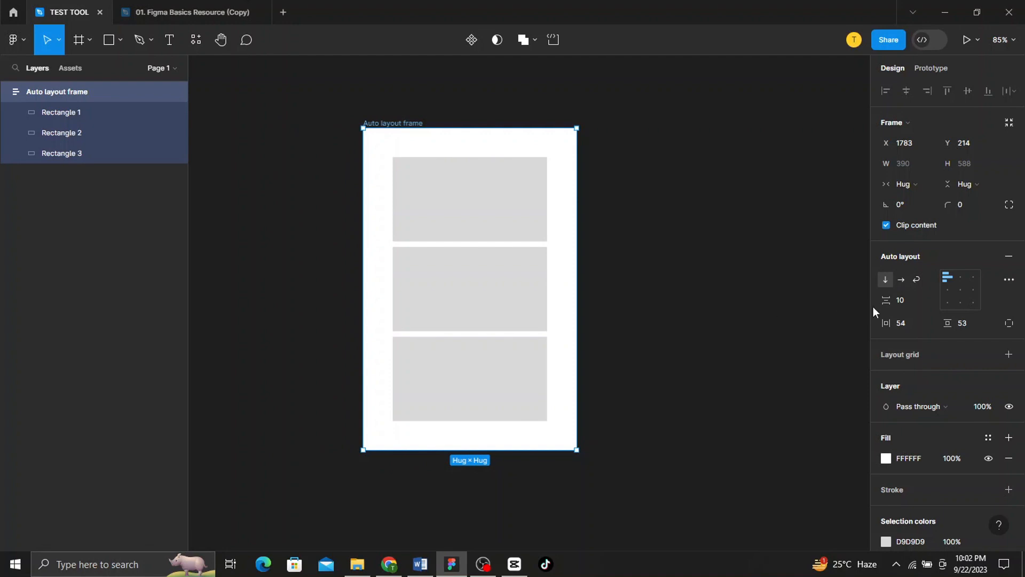
- Set the auto layout frame's spacing between items, horizontal padding and vertical padding to 24 each
click(903, 300)
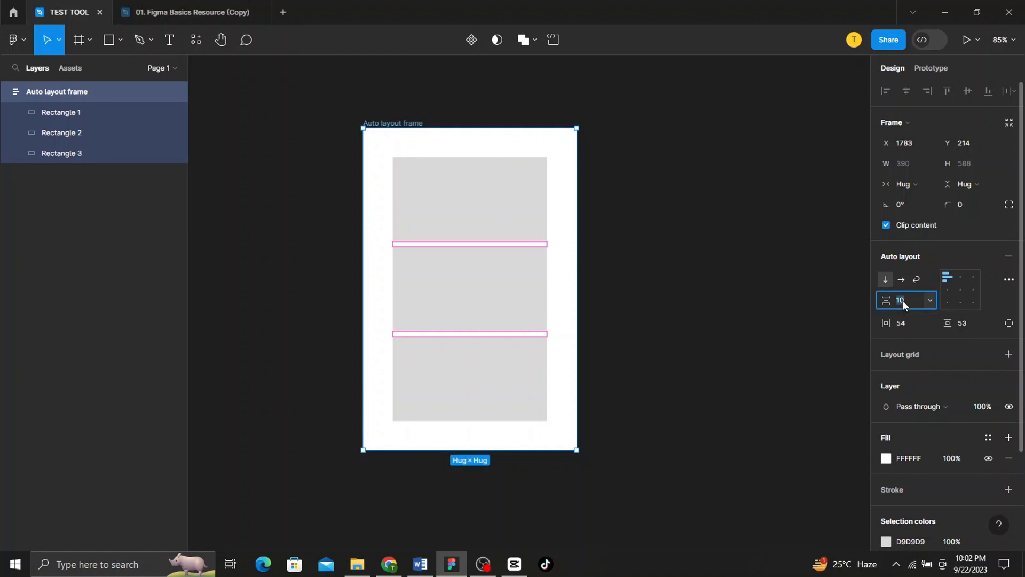
key(Return)
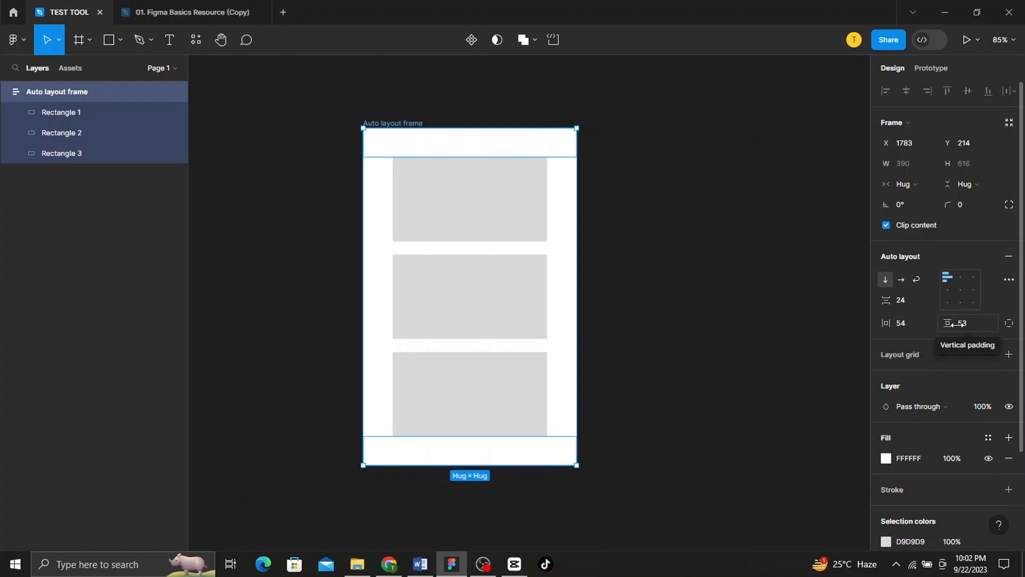
click(903, 326)
text(24)
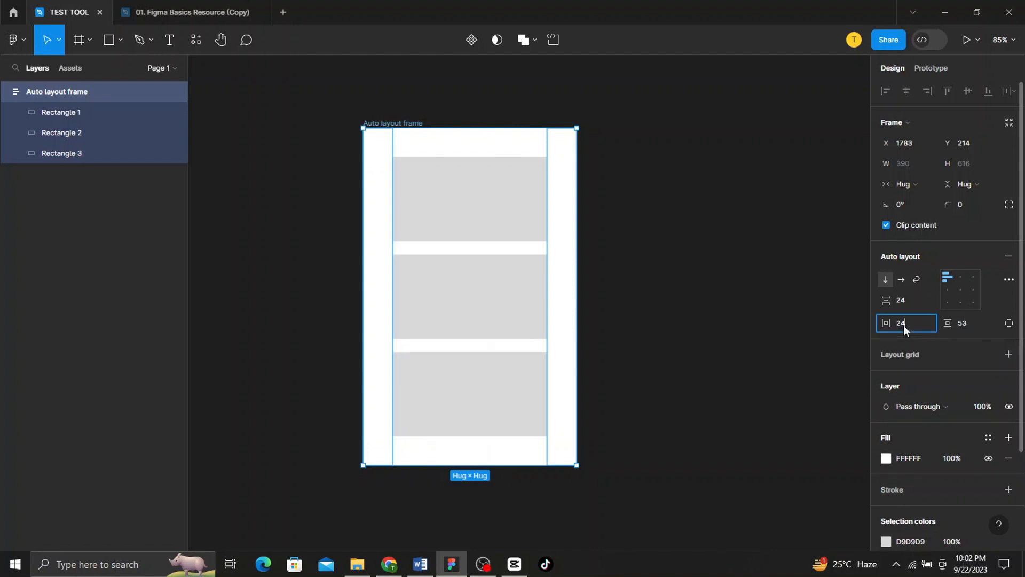
key(Return)
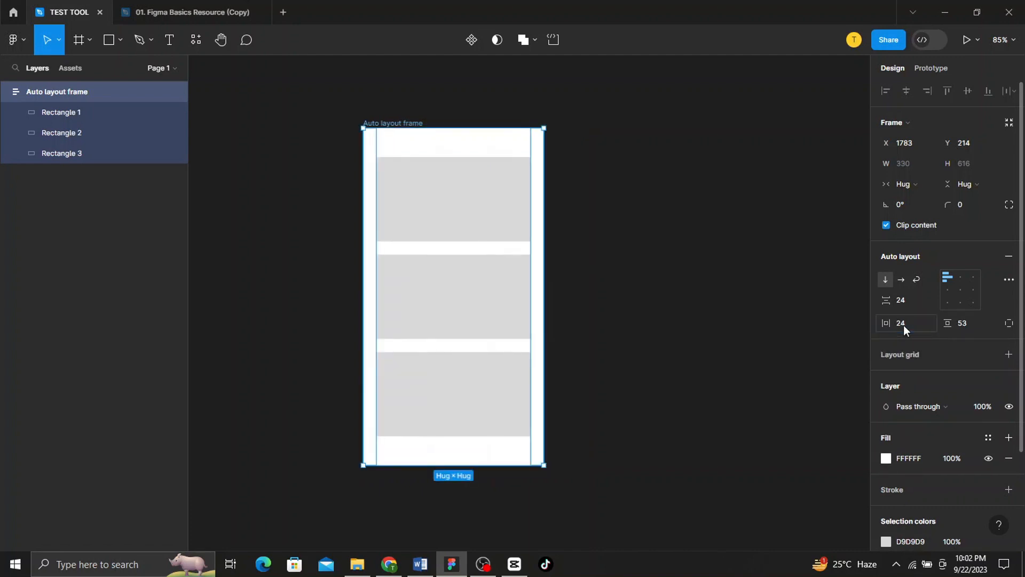
click(962, 325)
key(Return)
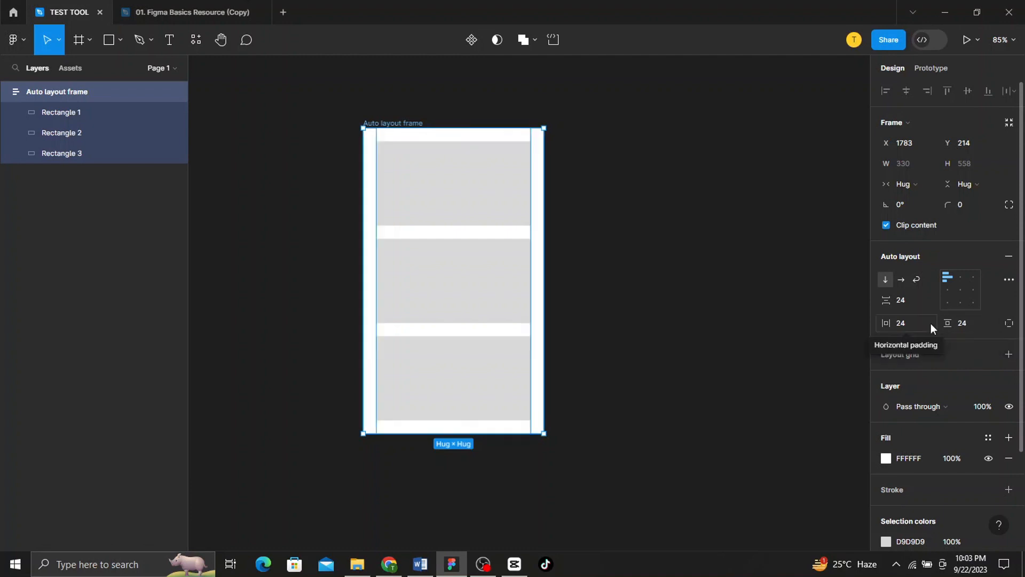
- Show the auto layout frame's padding as individual values for each side
click(1009, 323)
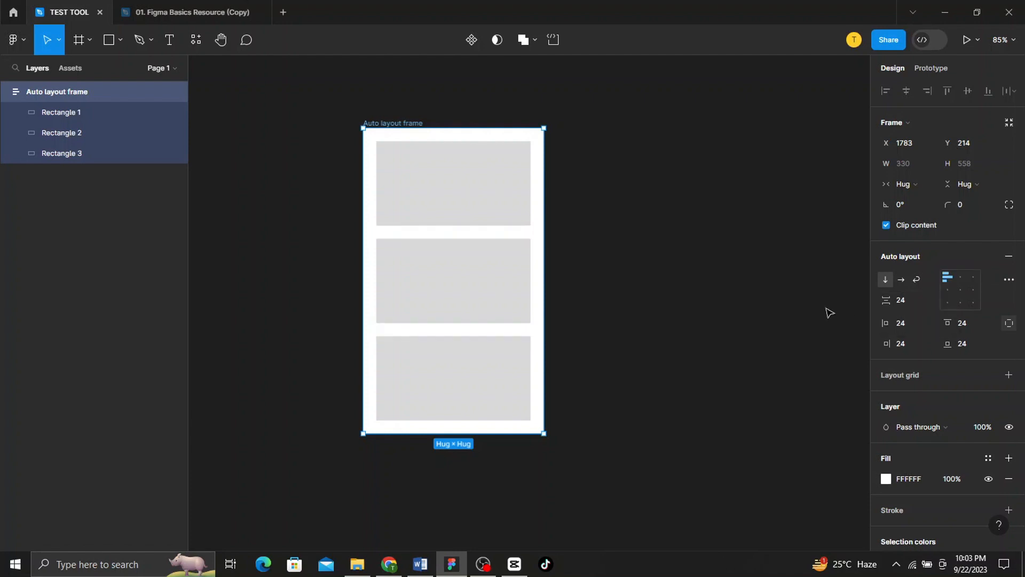
click(483, 222)
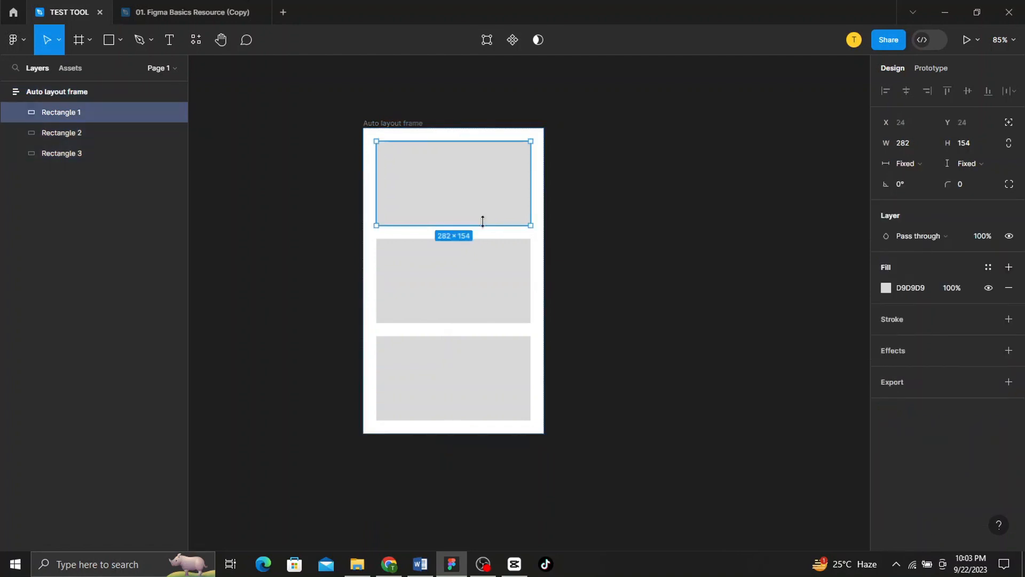
click(580, 221)
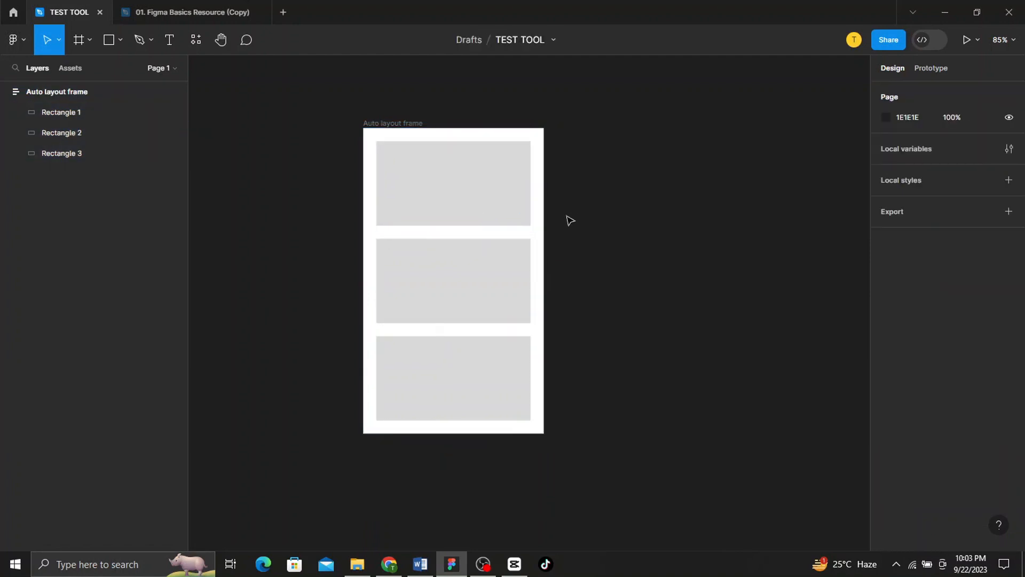
- Set the alignment of the auto layout frame's contents to centre, both horizontally and vertically
click(486, 204)
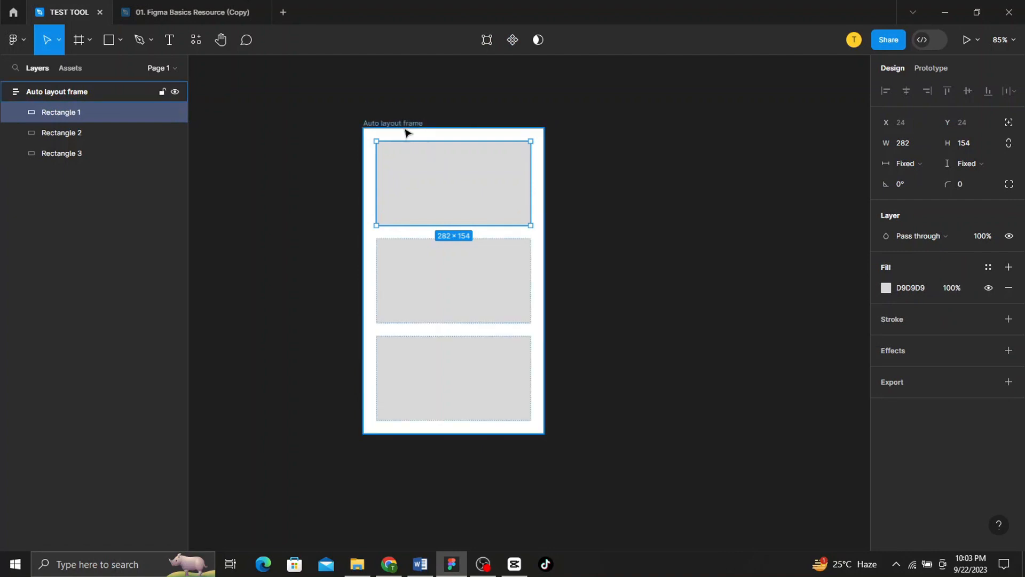
click(407, 132)
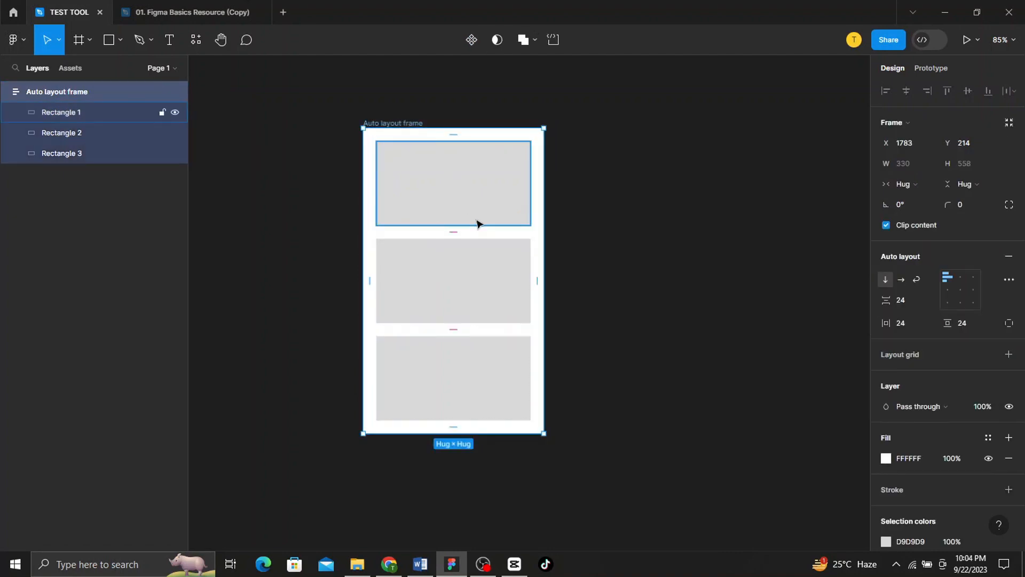
click(959, 289)
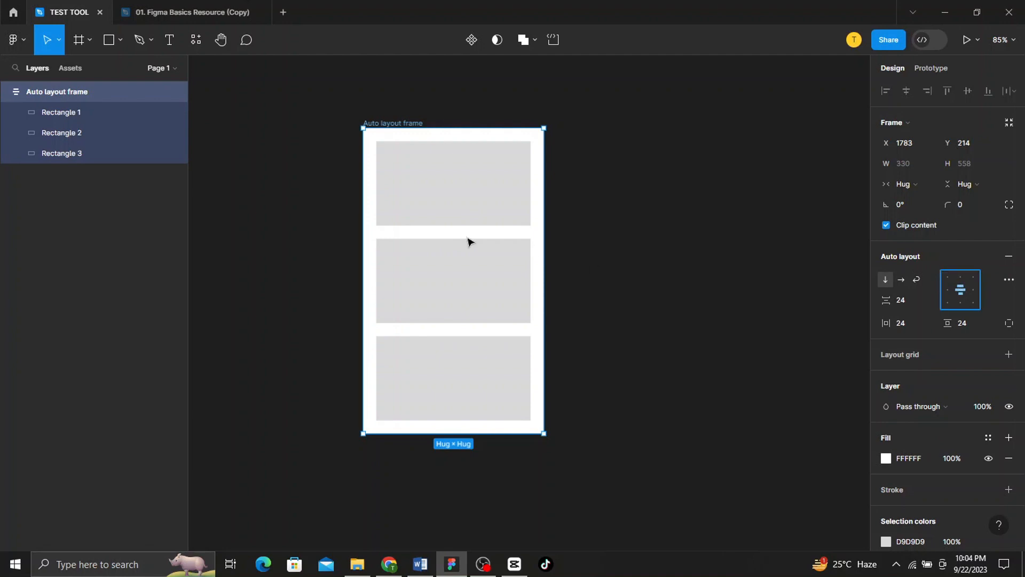
- Change the alignment of the auto layout frame's contents from centre to bottom right
click(459, 213)
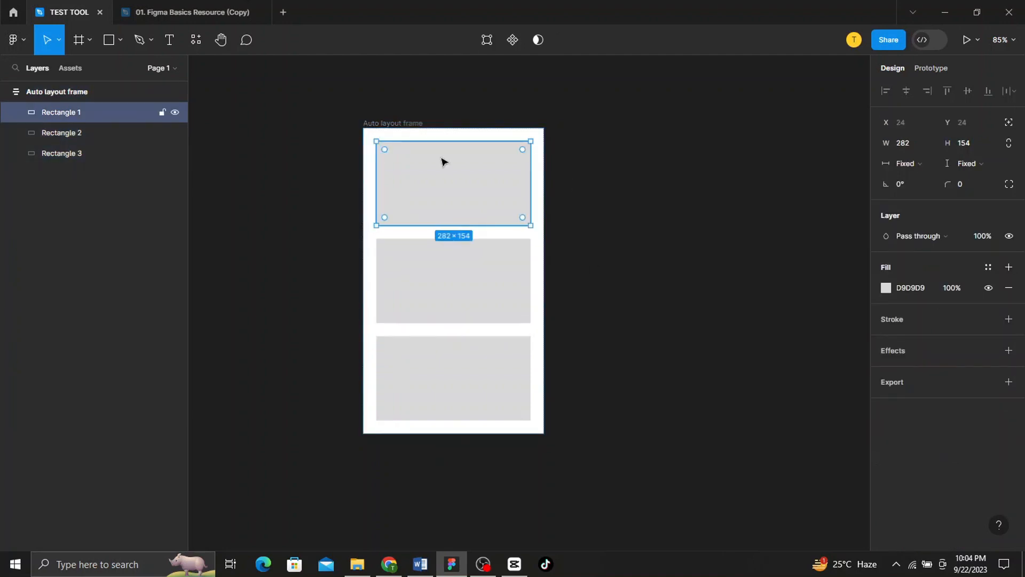
click(398, 129)
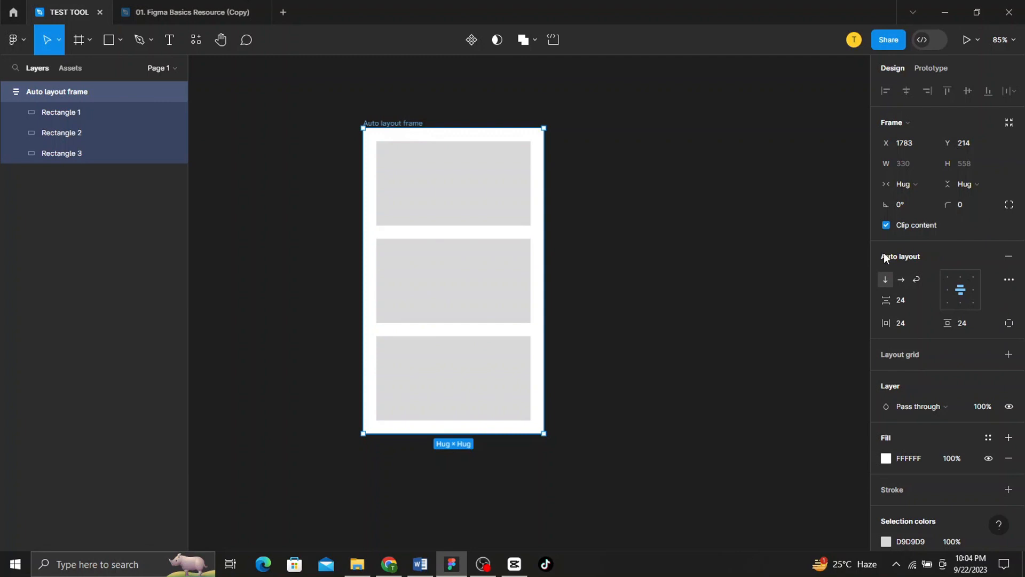
click(948, 274)
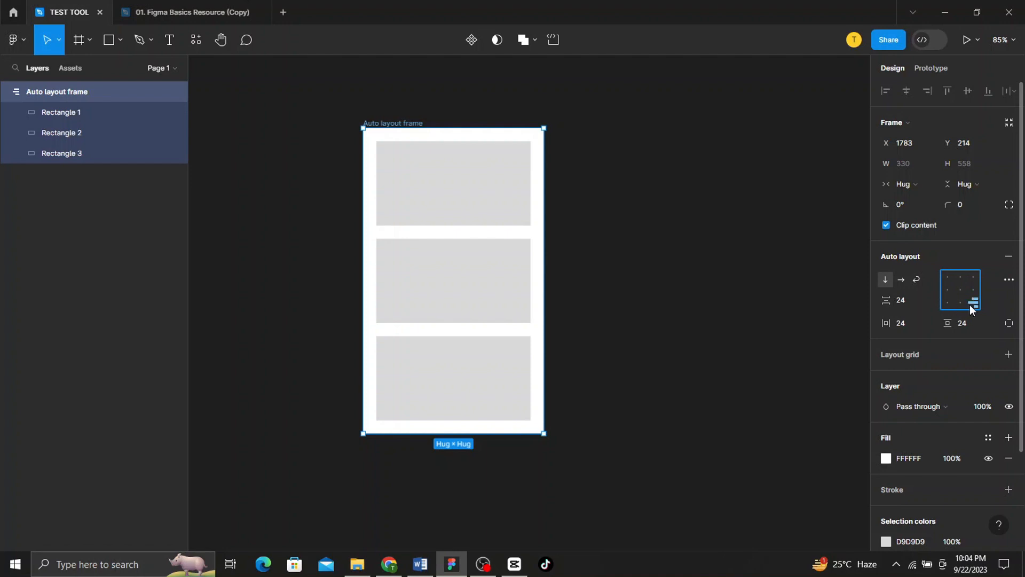
- Shorten Rectangle 1 to a height of about 78 and stretch Rectangle 3 to a height of about 290
click(482, 225)
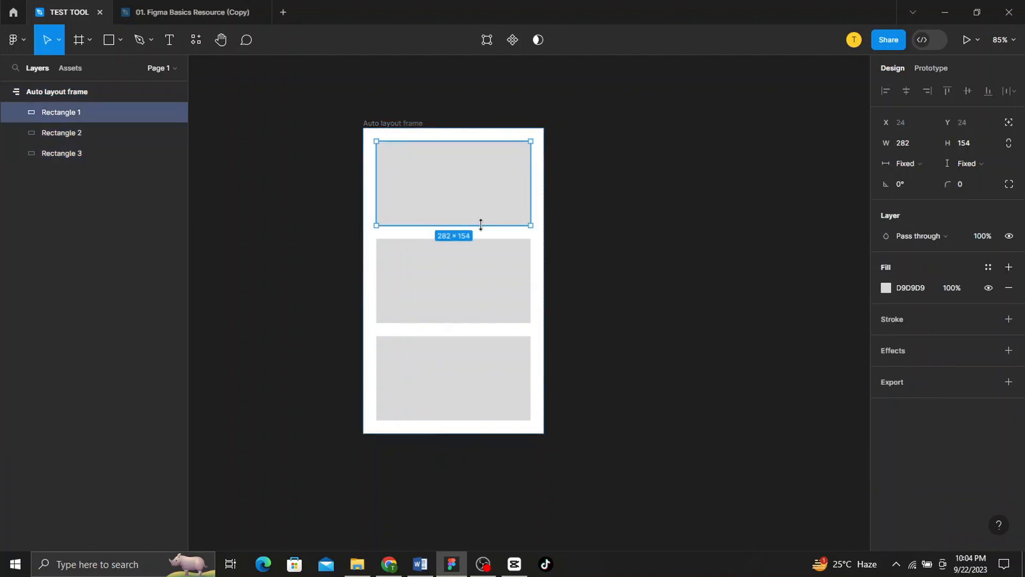
drag(482, 225, 485, 182)
click(459, 369)
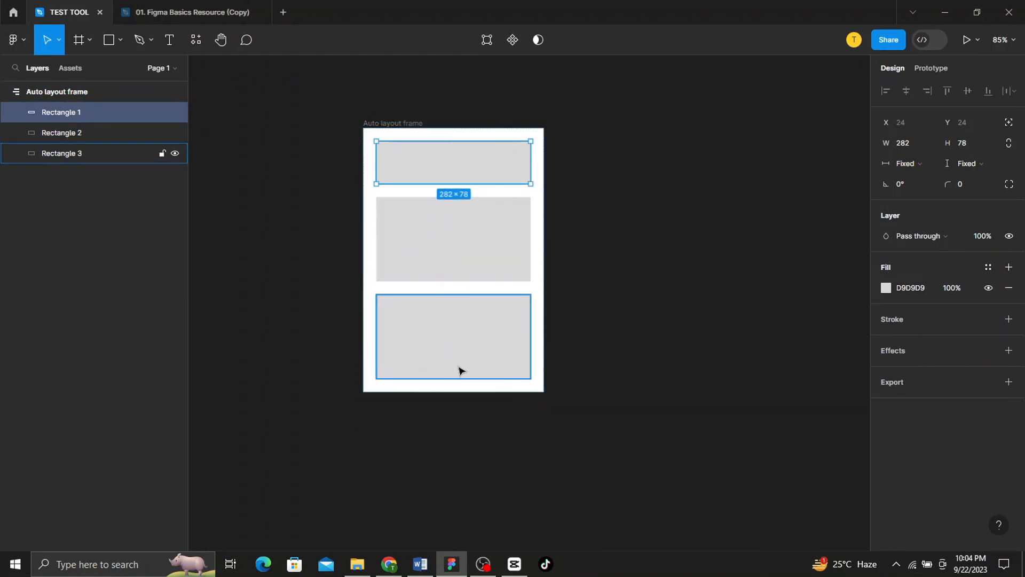
drag(460, 378, 483, 453)
- Centre the auto layout frame's contents in both directions and widen Rectangle 2 to about 427
click(480, 229)
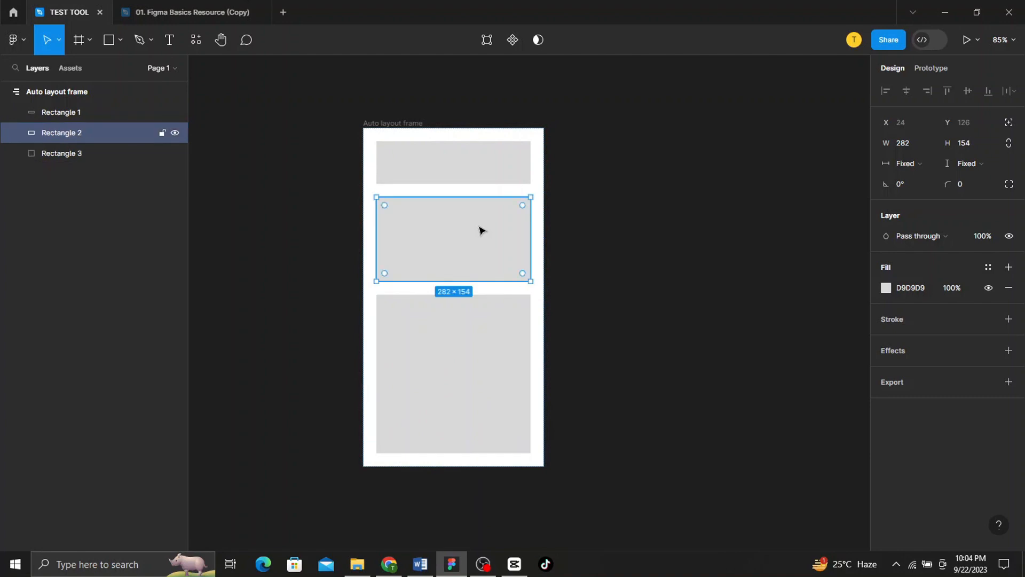
click(403, 127)
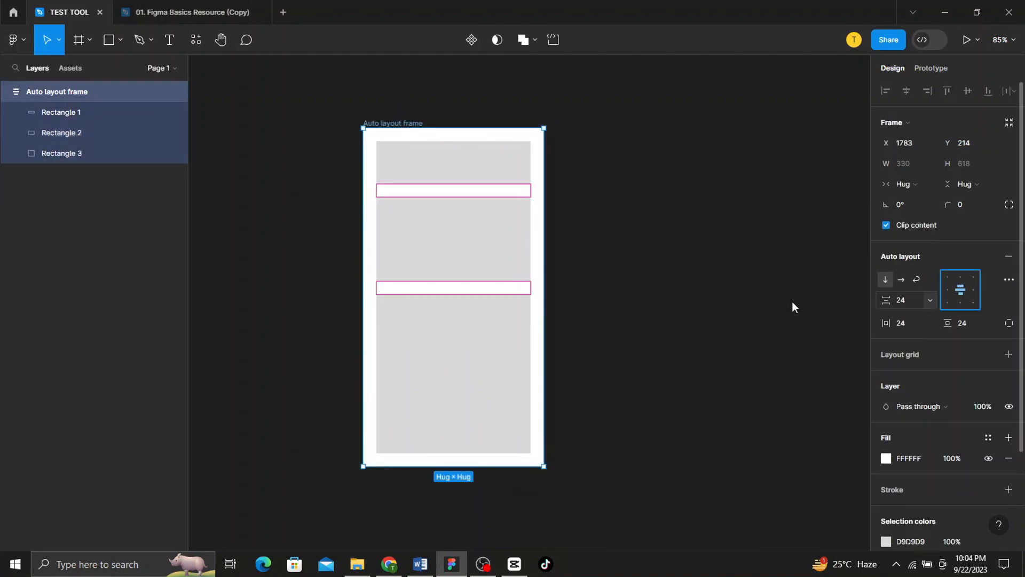
click(518, 260)
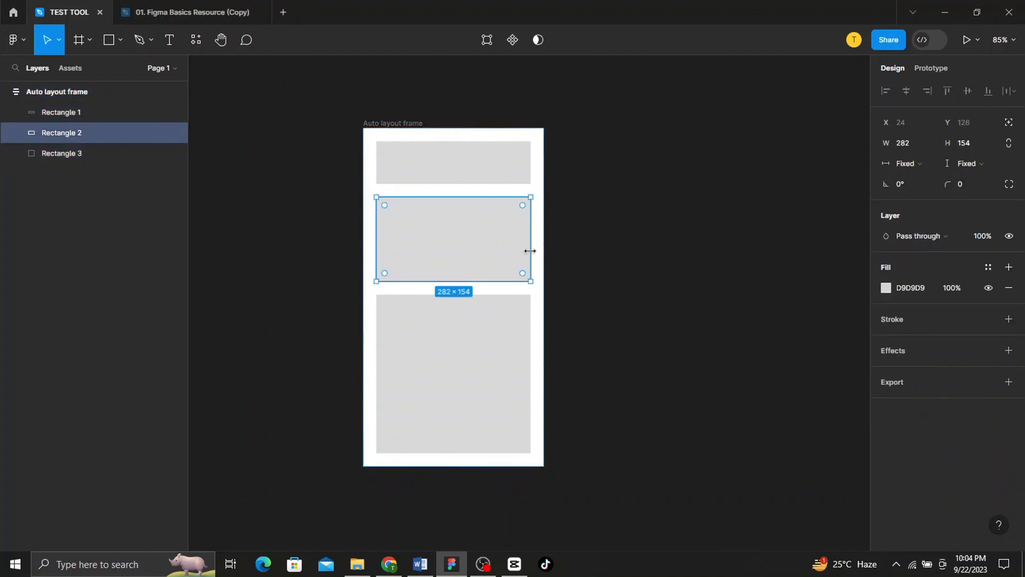
drag(531, 248, 610, 243)
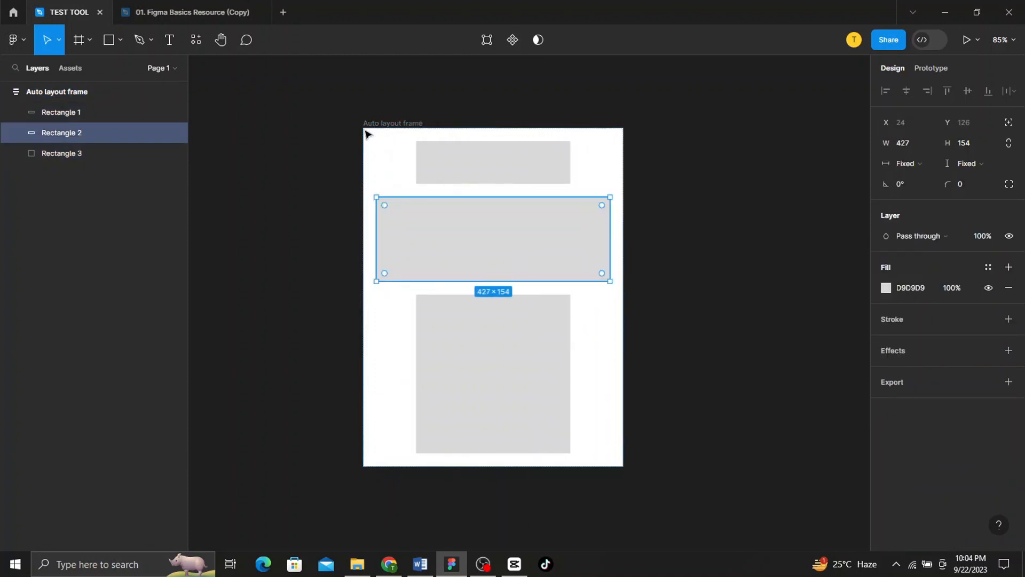
- Switch the alignment of the auto layout frame's contents to left and back to centre
click(382, 124)
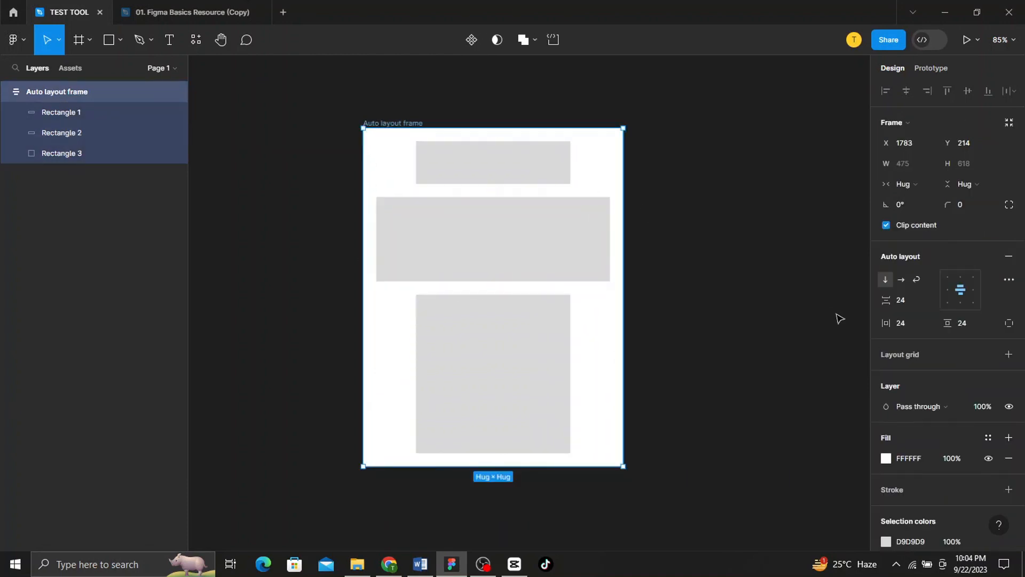
click(948, 291)
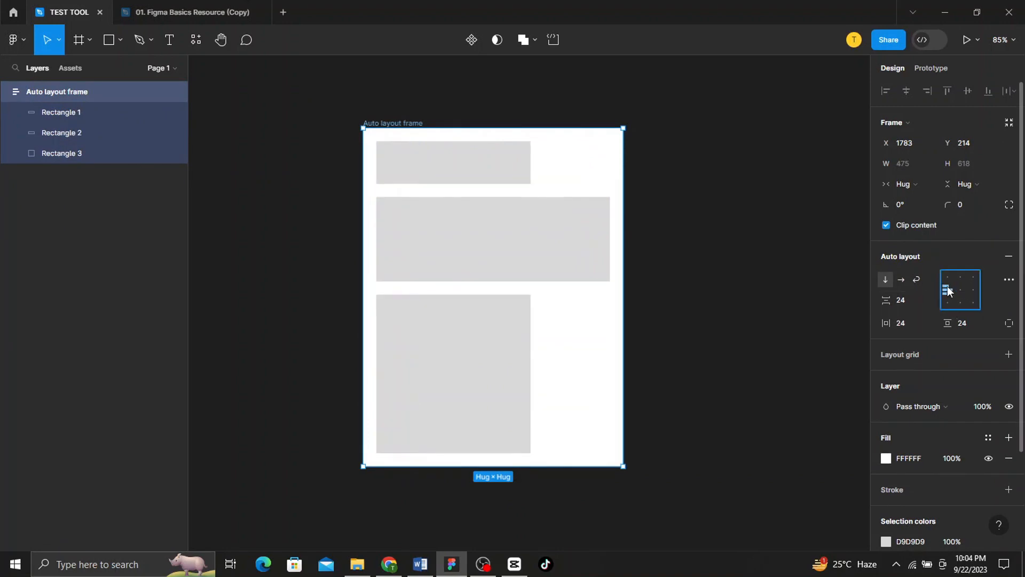
click(962, 290)
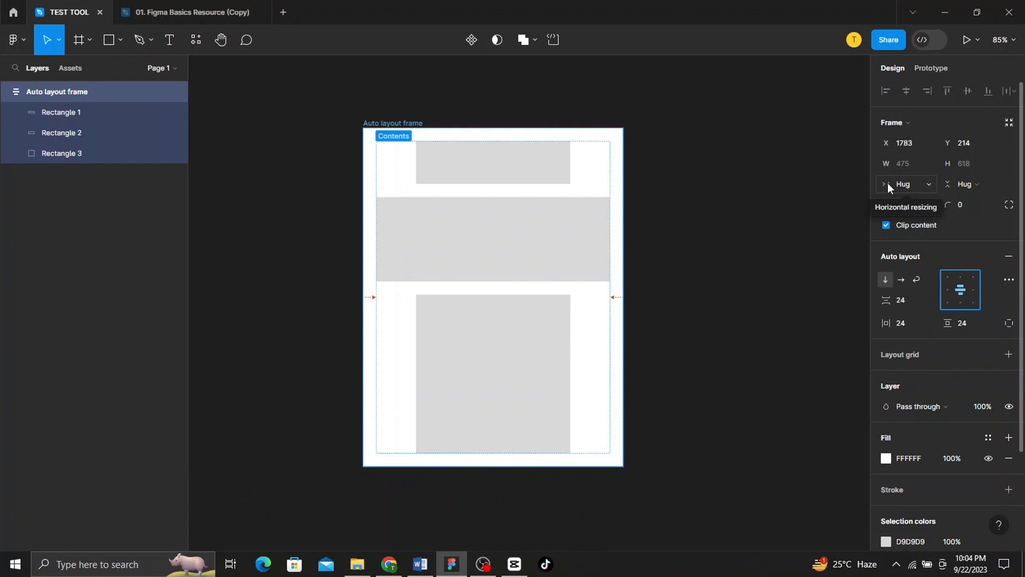
- Set Rectangle 1's horizontal resizing to Fill container so it spans the auto layout frame's inner width
click(498, 163)
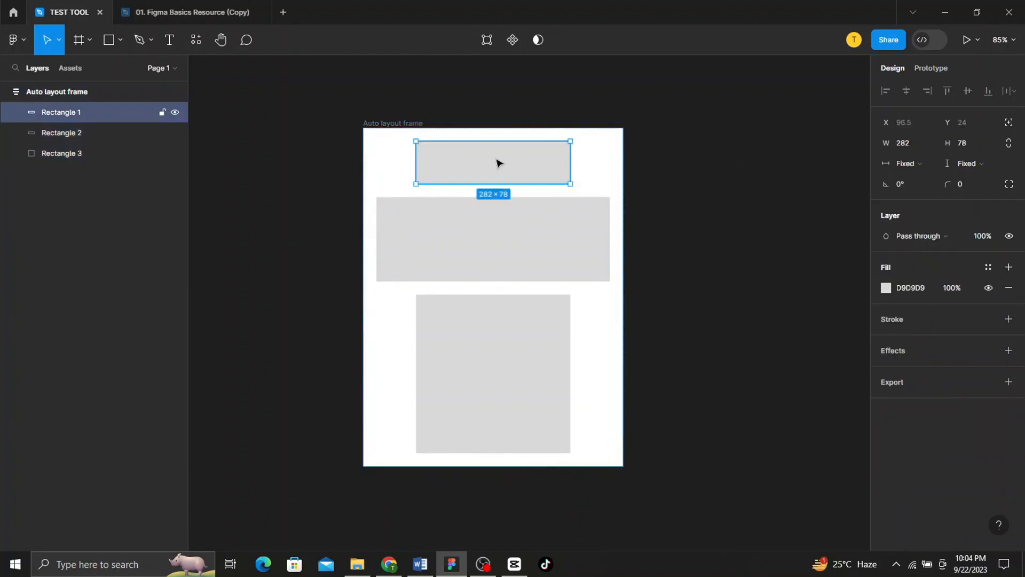
click(927, 168)
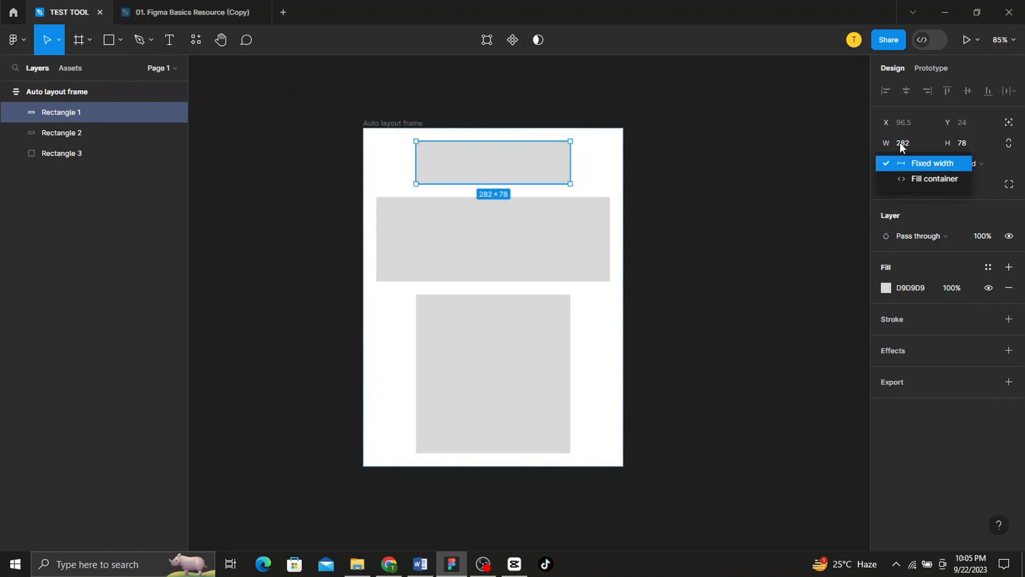
click(930, 179)
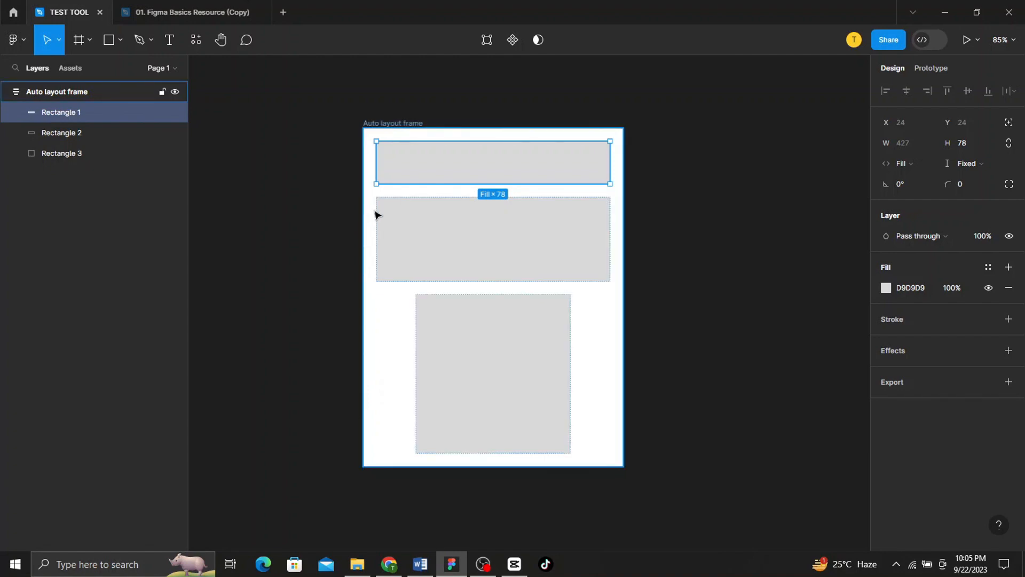
- Examine the horizontal resizing settings of Rectangle 2 and compare them with those of the auto layout frame
click(400, 230)
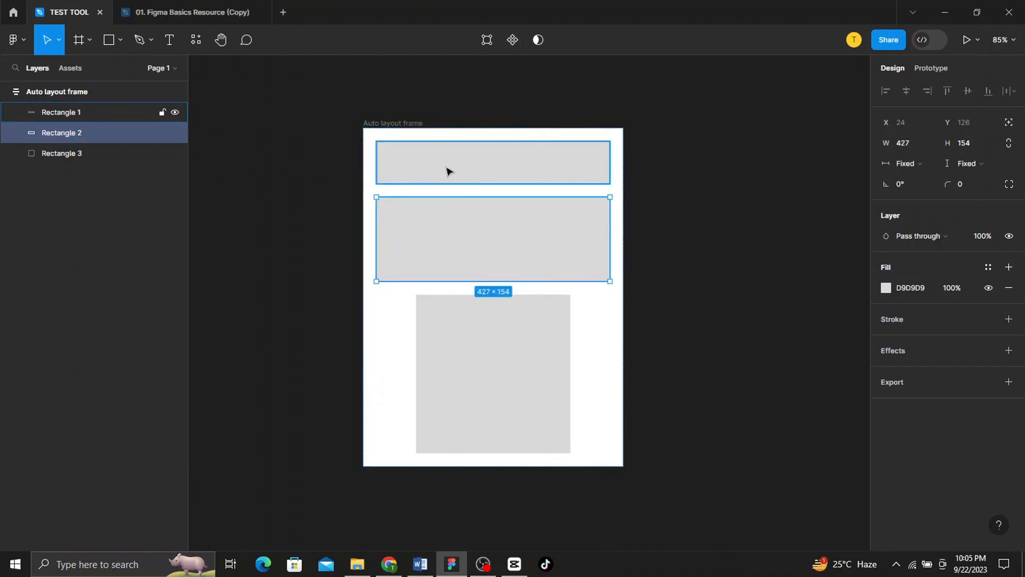
click(930, 158)
click(777, 162)
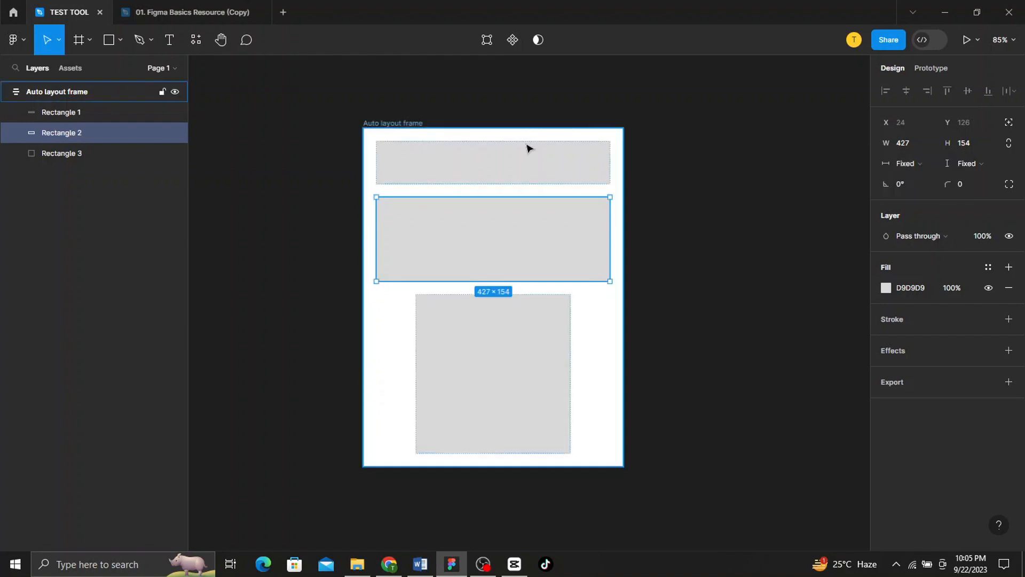
click(402, 127)
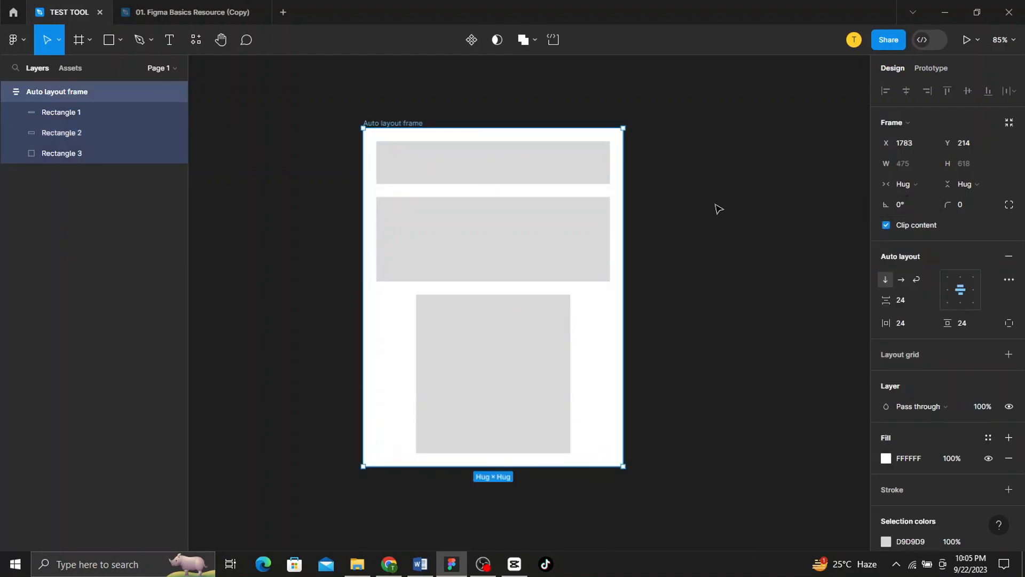
click(537, 251)
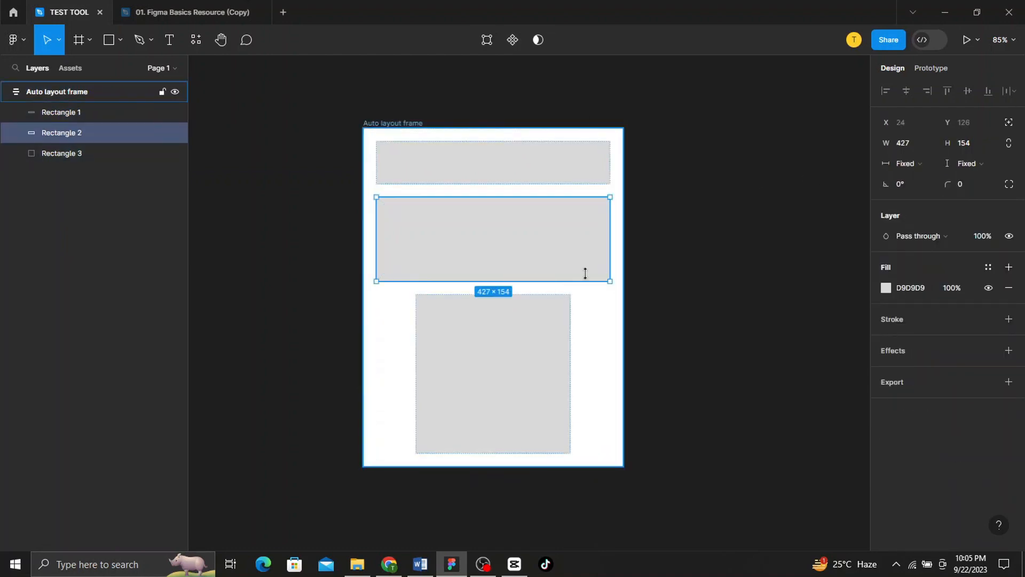
click(555, 179)
click(556, 230)
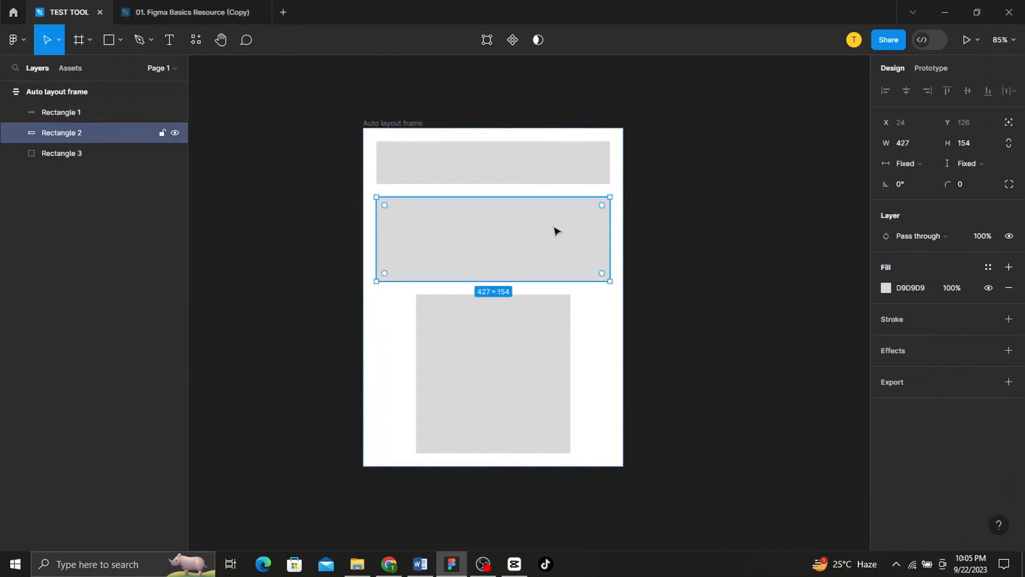
- Set Rectangle 3's horizontal resizing to Fill container and deselect it
click(550, 346)
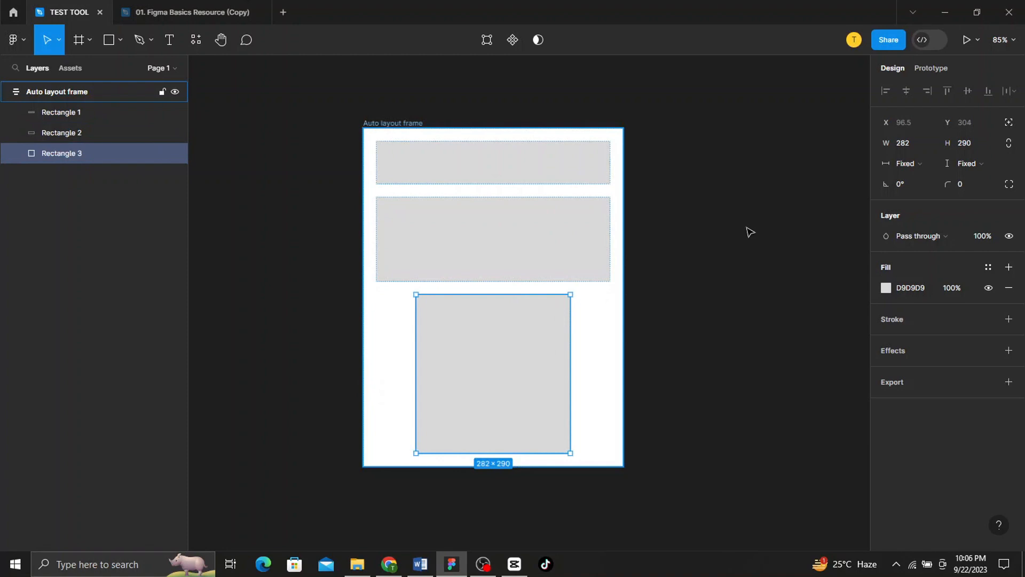
click(916, 169)
click(919, 179)
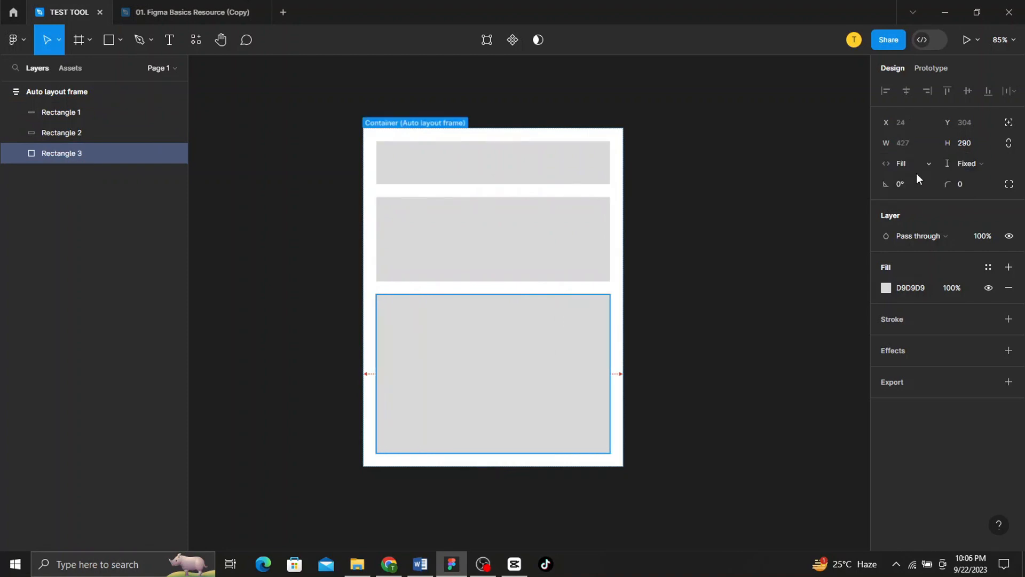
click(668, 323)
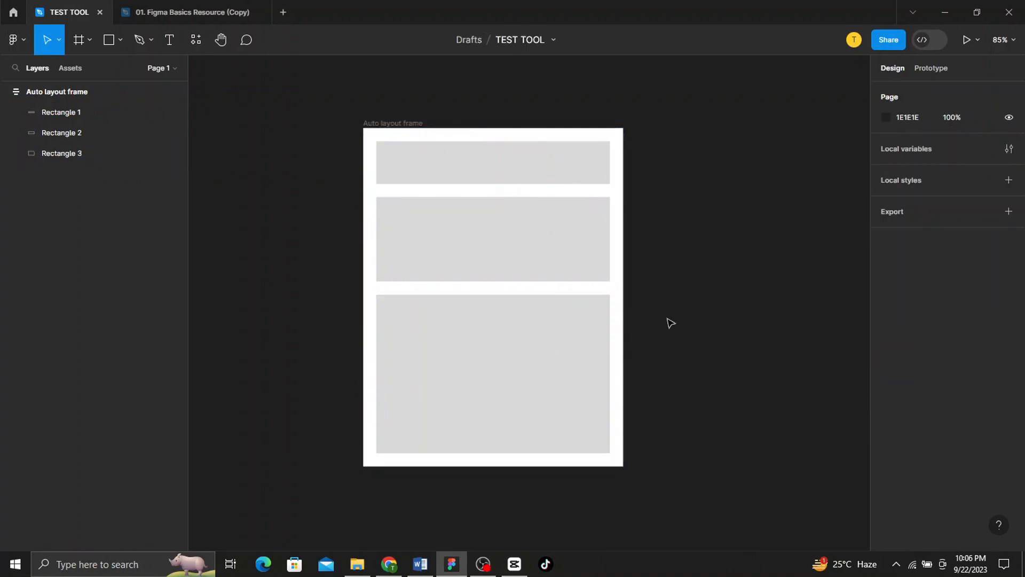
- Draw a new frame about 649 wide and 949 high in the empty canvas beside the auto layout frame
click(394, 130)
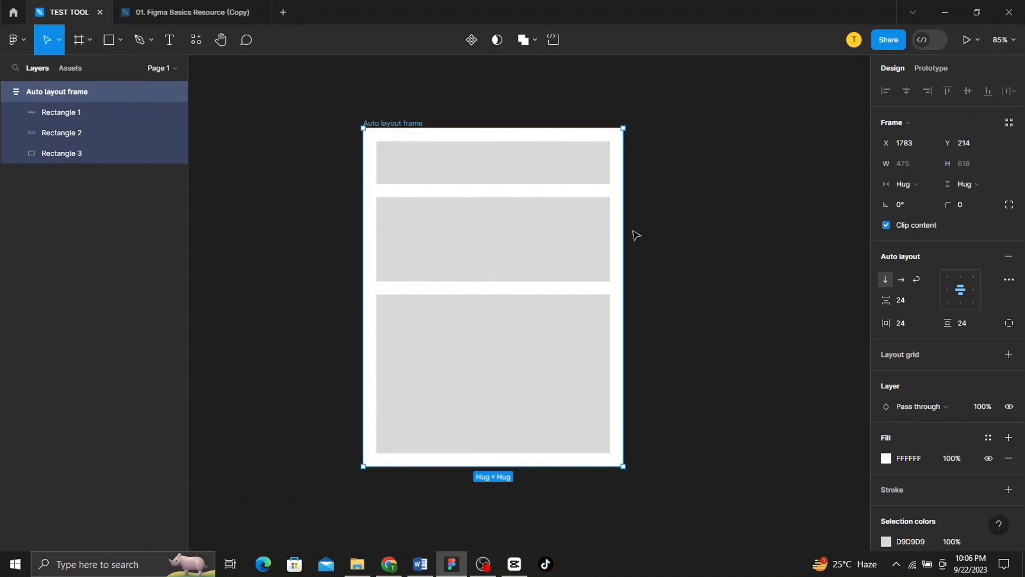
scroll(635, 235, down, 3)
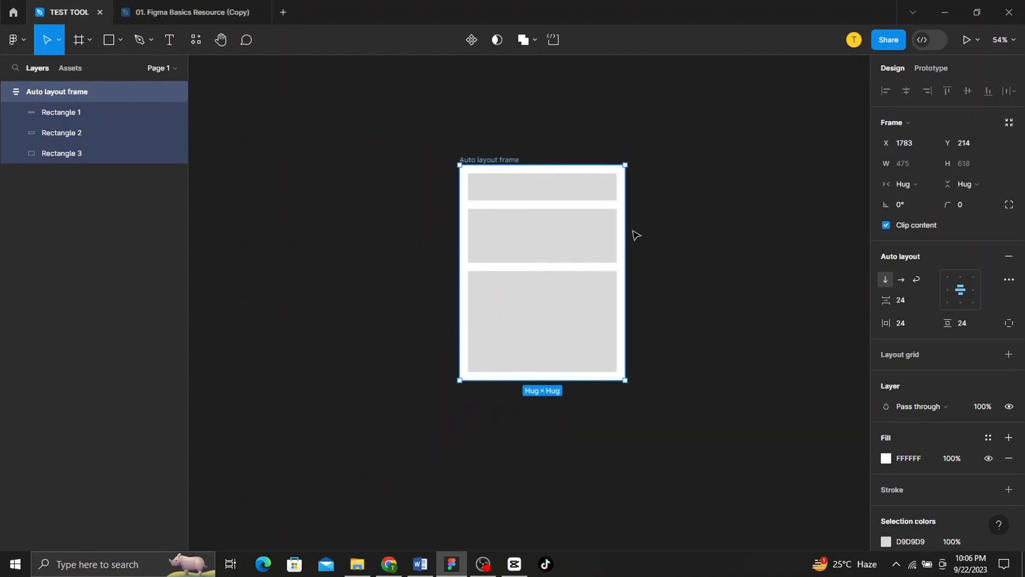
scroll(635, 235, right, 5)
drag(515, 111, 617, 435)
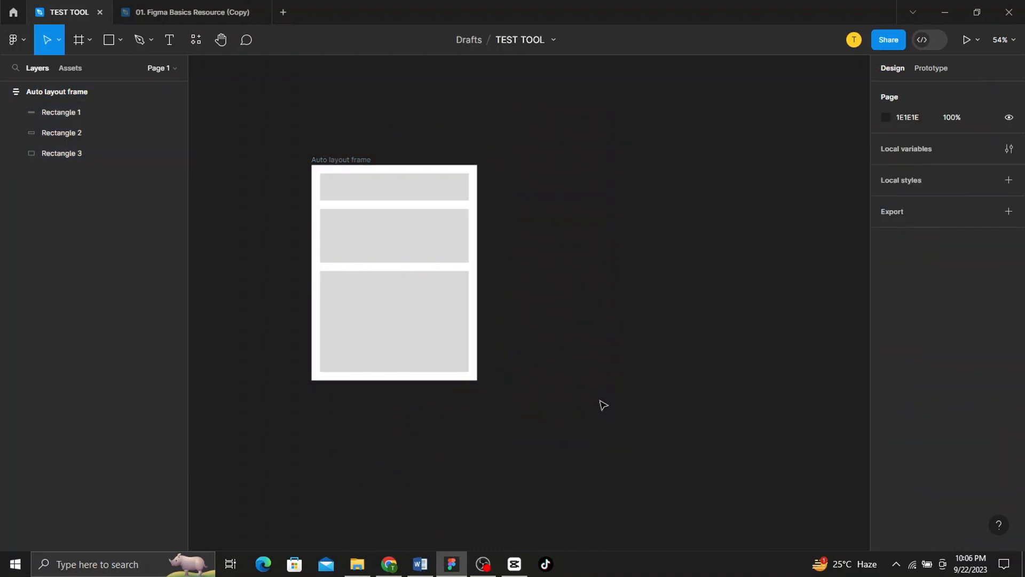
key(f)
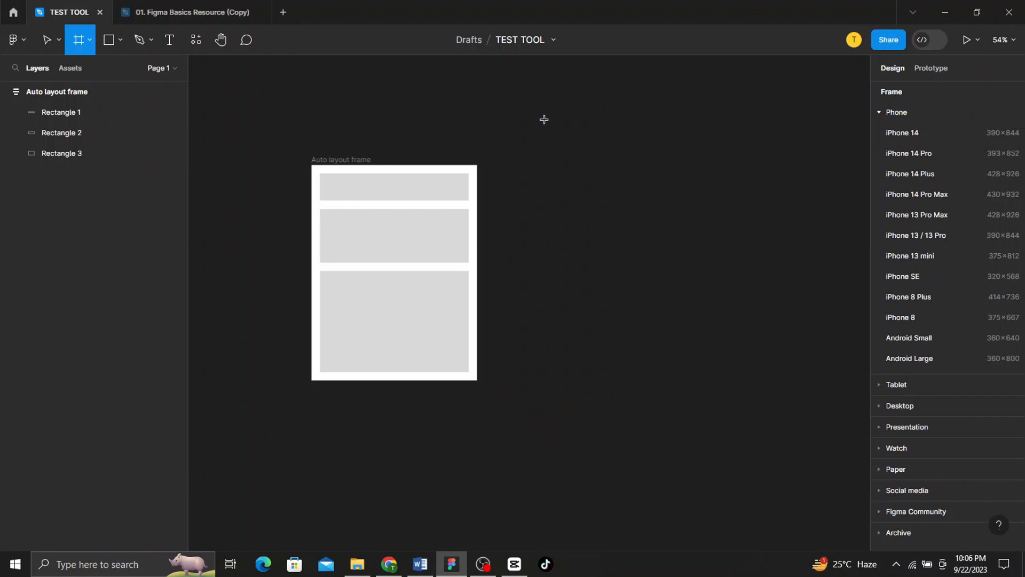
drag(544, 119, 770, 450)
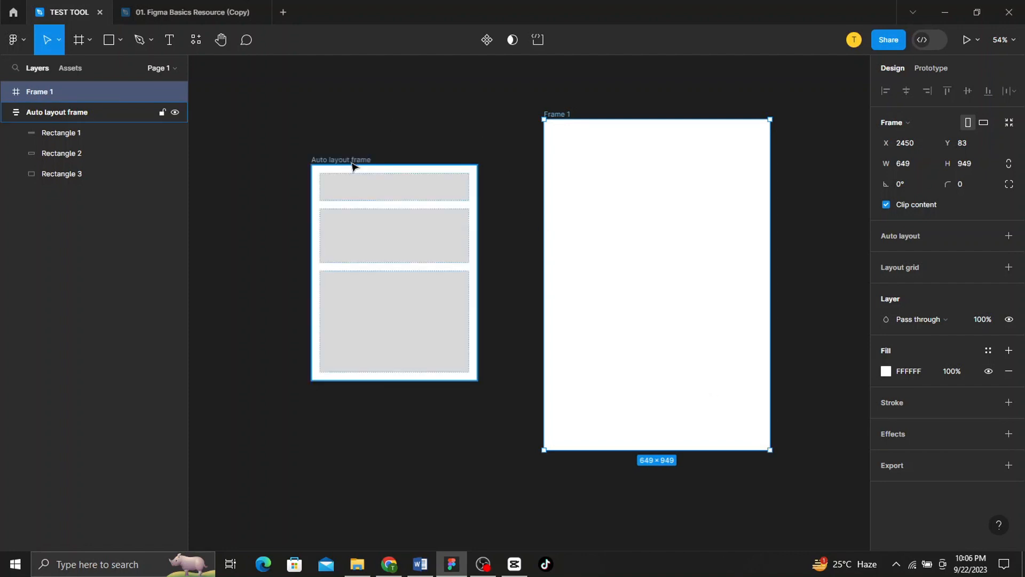
- Move the auto layout frame with its three rectangles into the middle of the new empty frame
drag(352, 167, 377, 162)
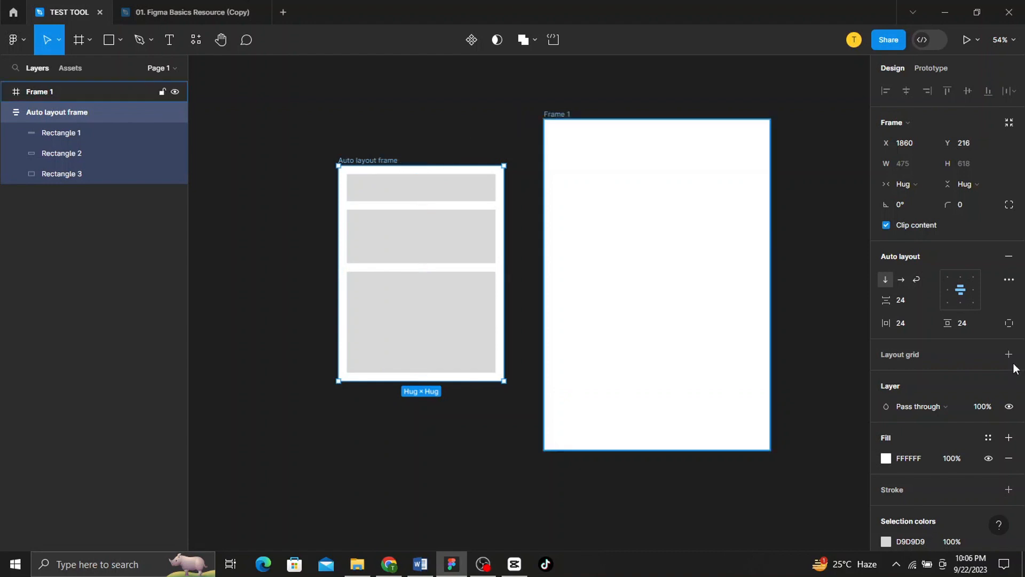
scroll(911, 438, down, 2)
scroll(912, 438, up, 2)
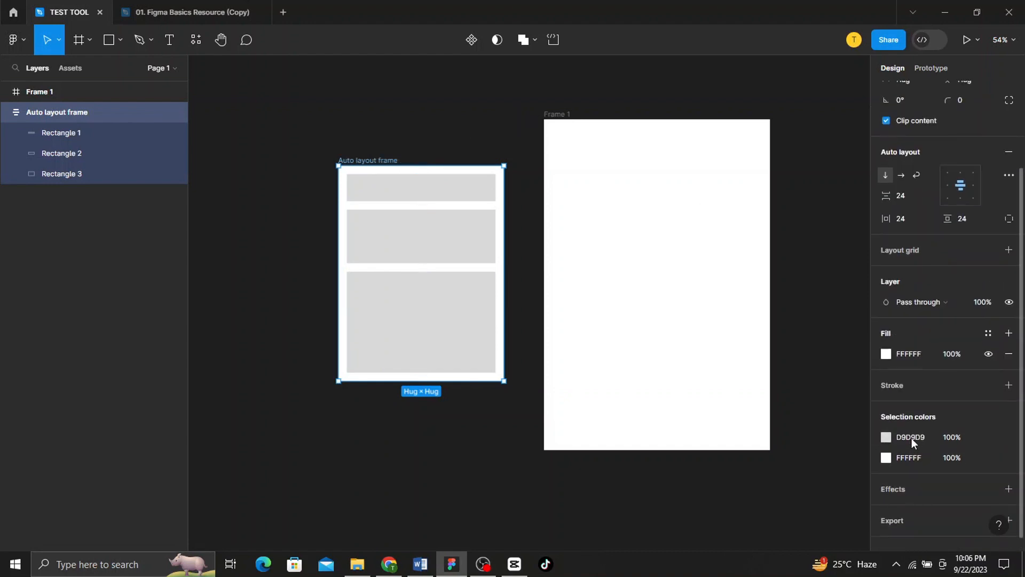
scroll(911, 438, down, 2)
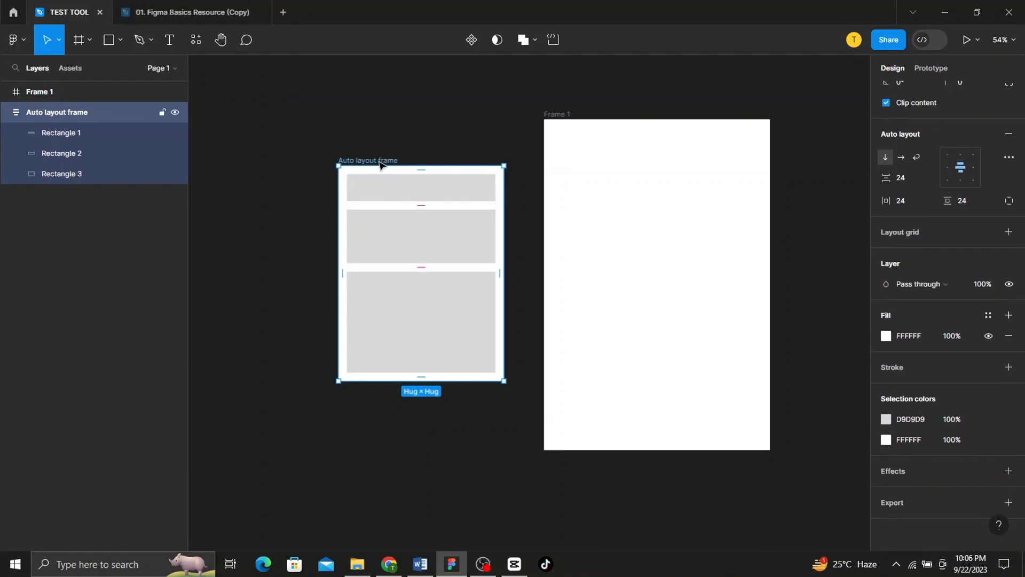
drag(386, 164, 620, 171)
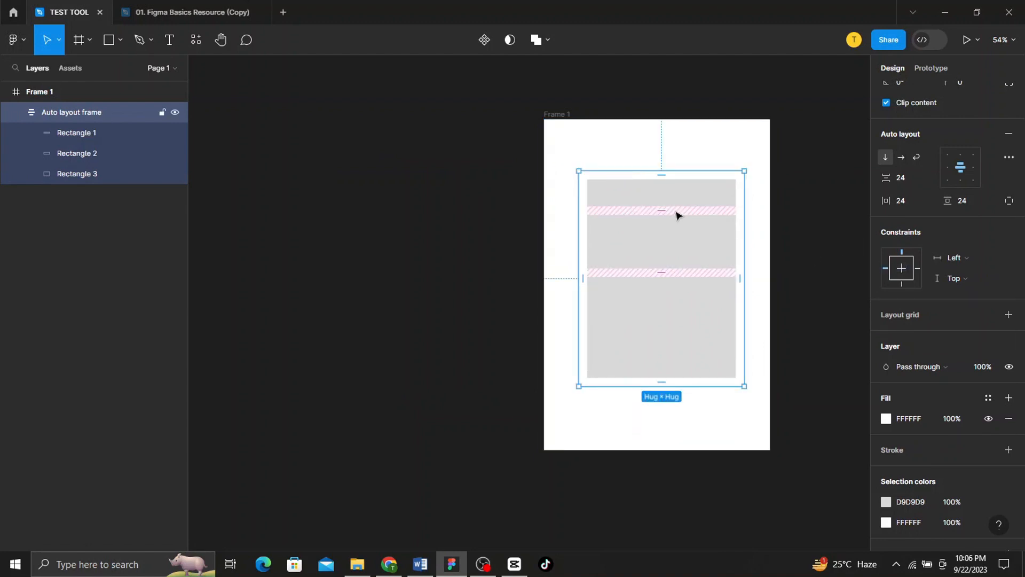
- Add a black (000000) inside stroke of weight 1 to the nested auto layout frame
scroll(966, 495, down, 2)
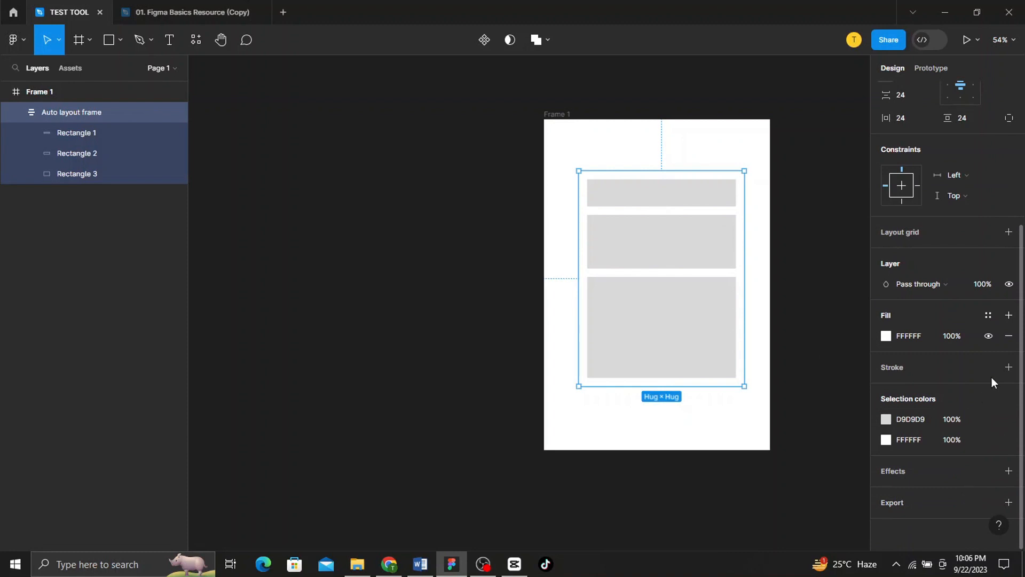
click(1008, 367)
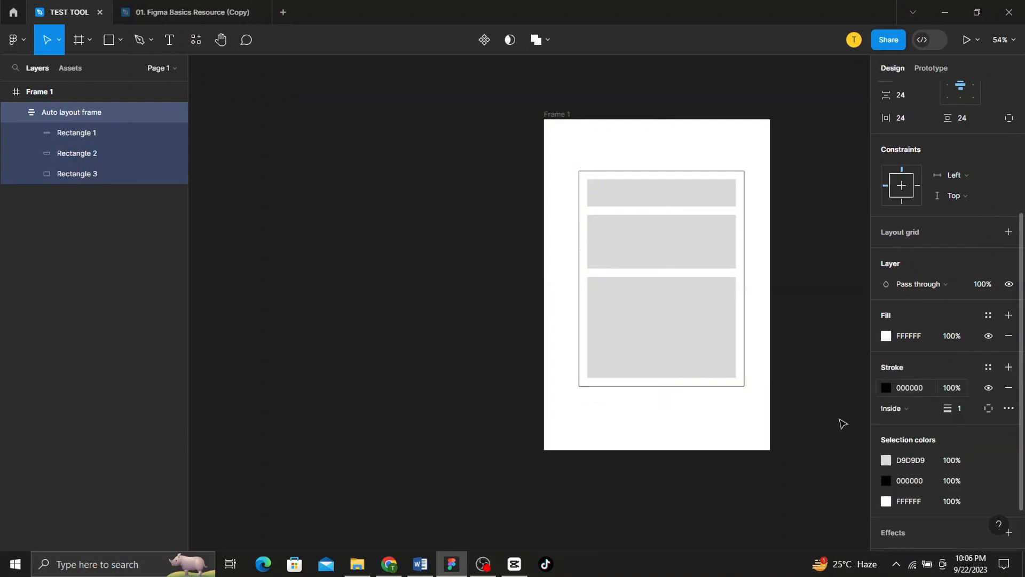
click(776, 501)
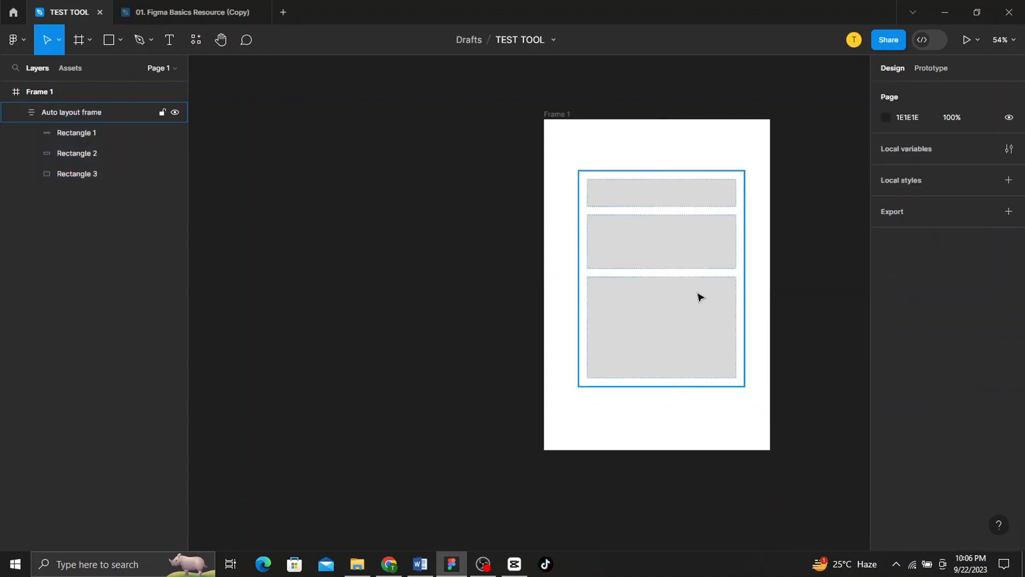
- Centre the auto layout frame horizontally within Frame 1 and set its horizontal constraint to Left and right
click(550, 118)
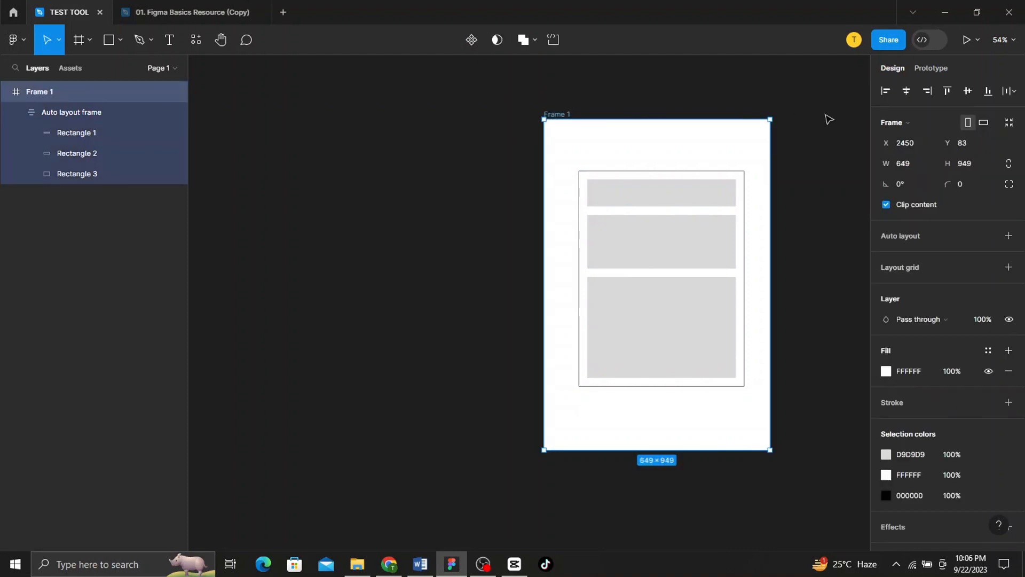
click(899, 91)
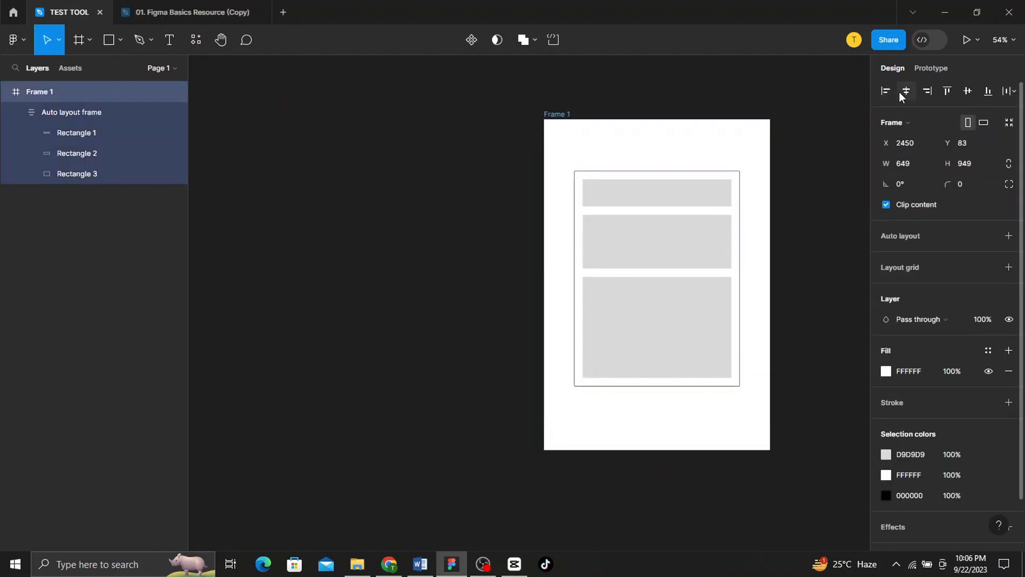
click(695, 267)
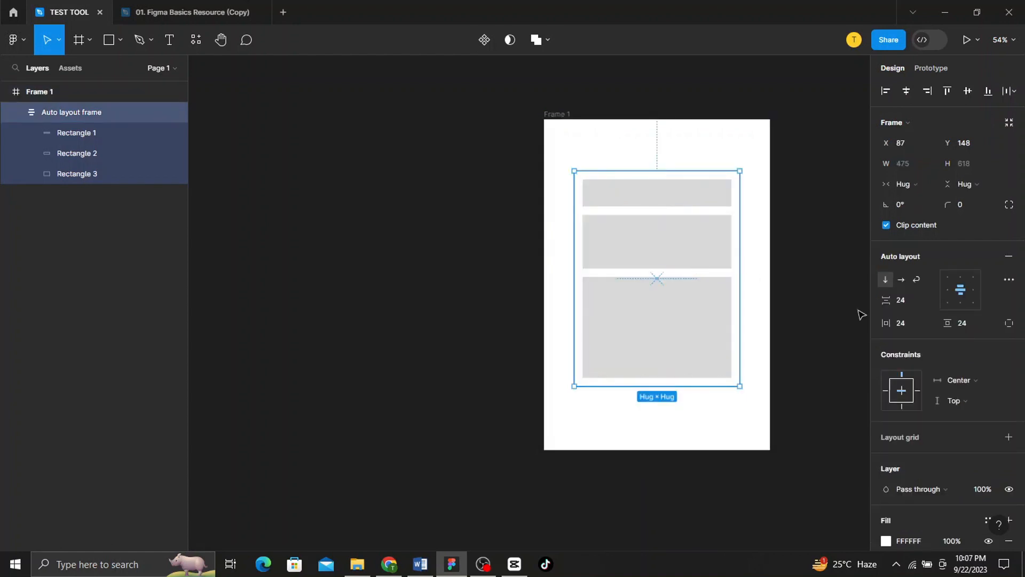
click(1004, 383)
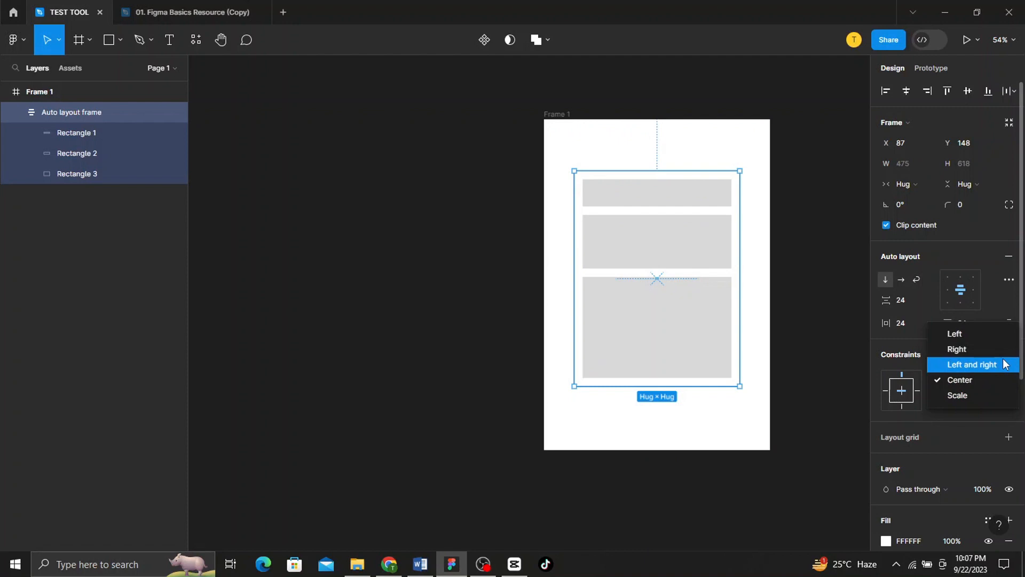
click(1004, 365)
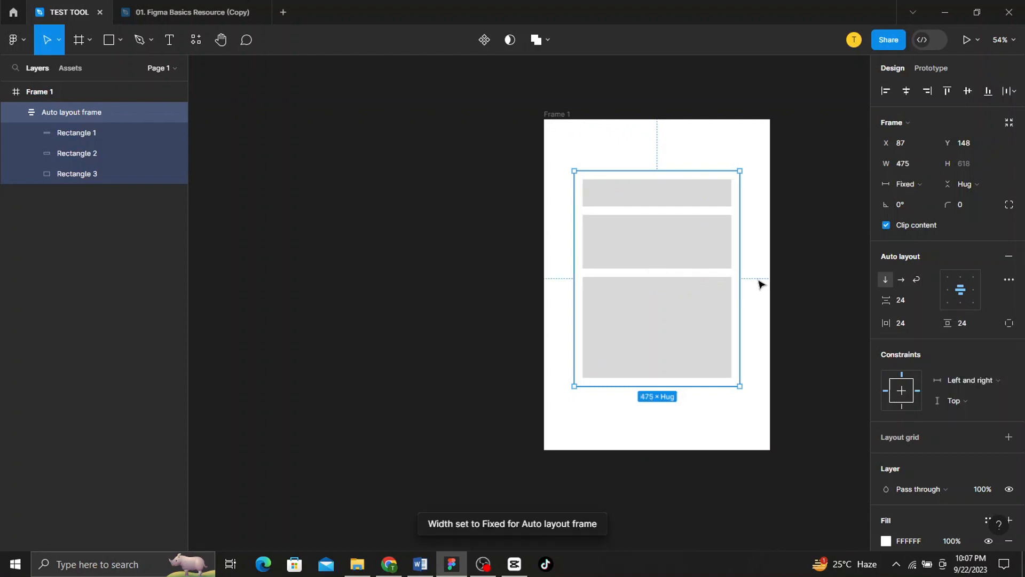
- Set the horizontal resizing of Rectangle 1, Rectangle 2 and Rectangle 3 together to Fill container and deselect them
click(559, 122)
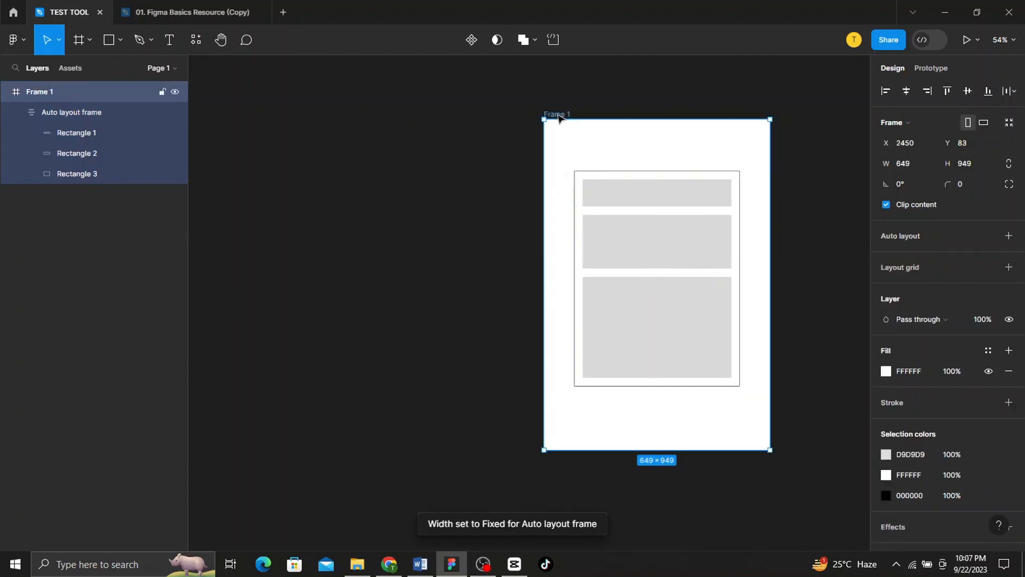
click(675, 208)
click(674, 208)
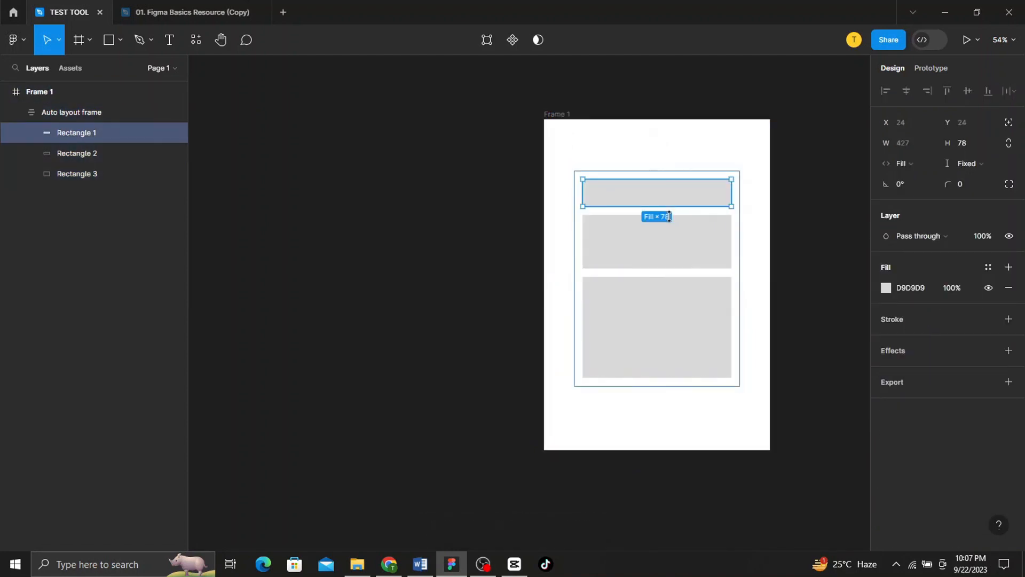
shift+click(668, 238)
shift+click(664, 309)
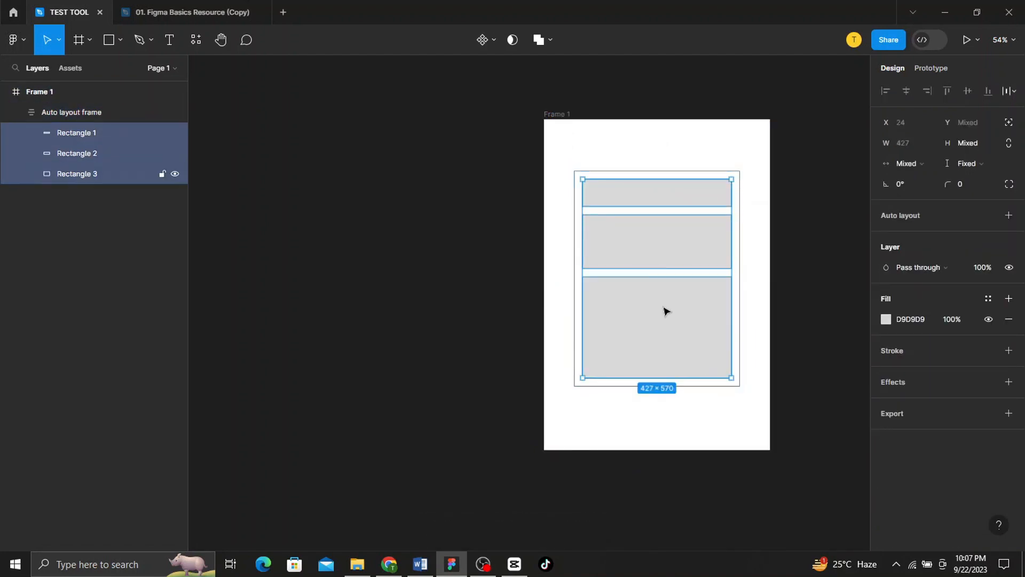
click(933, 167)
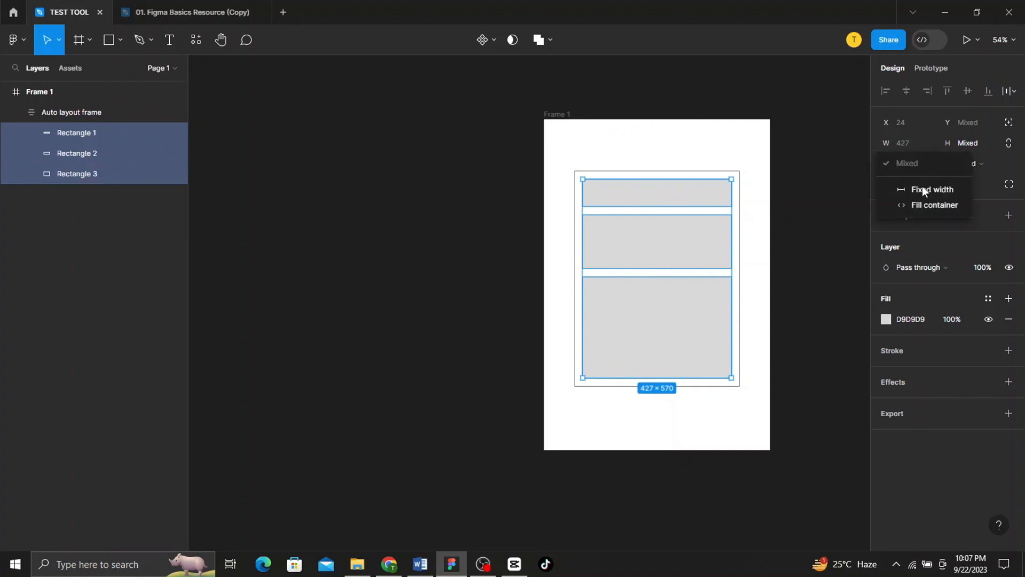
click(925, 207)
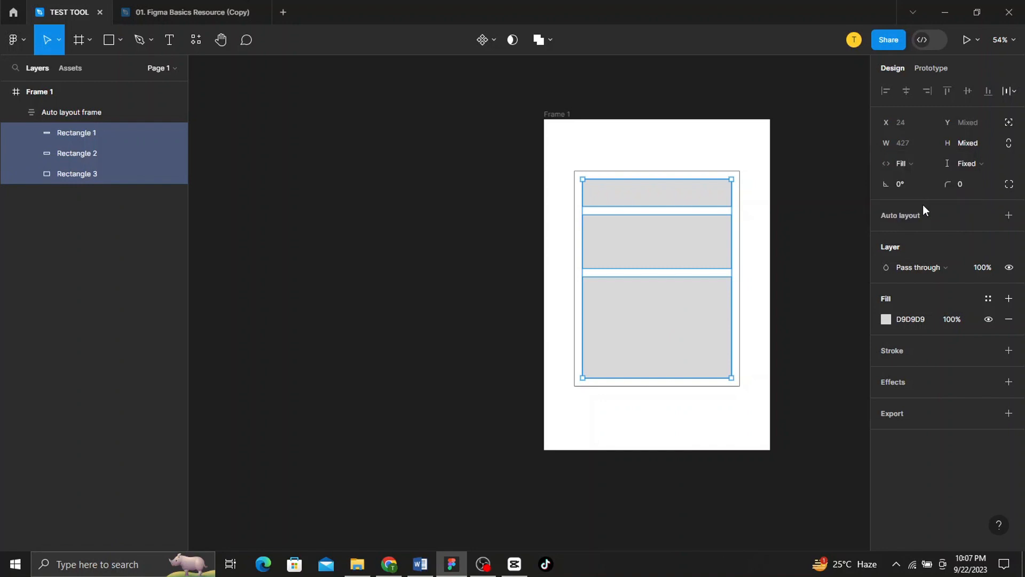
click(811, 312)
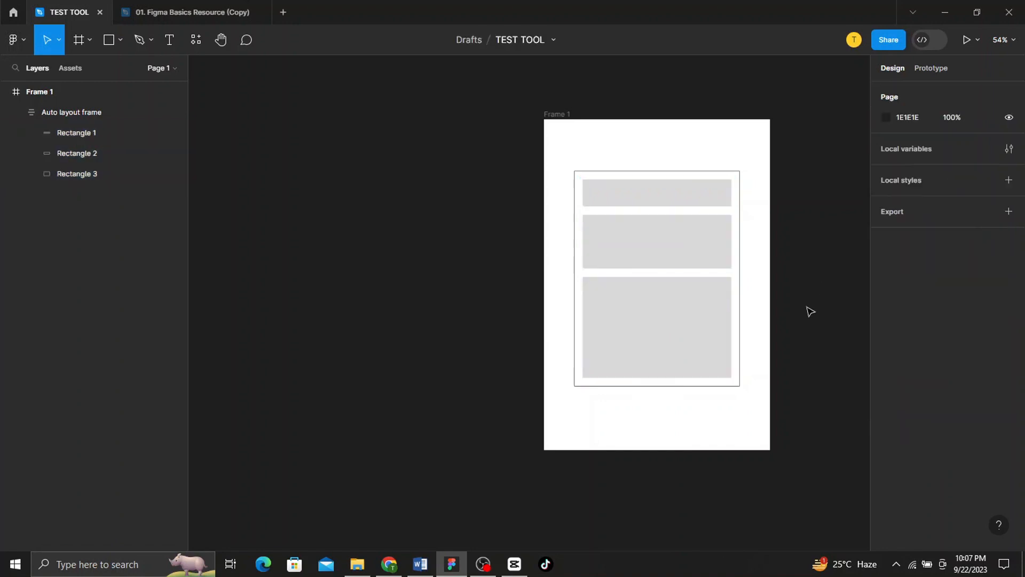
- Widen Frame 1 to about 765 and move it to about X 1876, Y 41 on the canvas
click(550, 115)
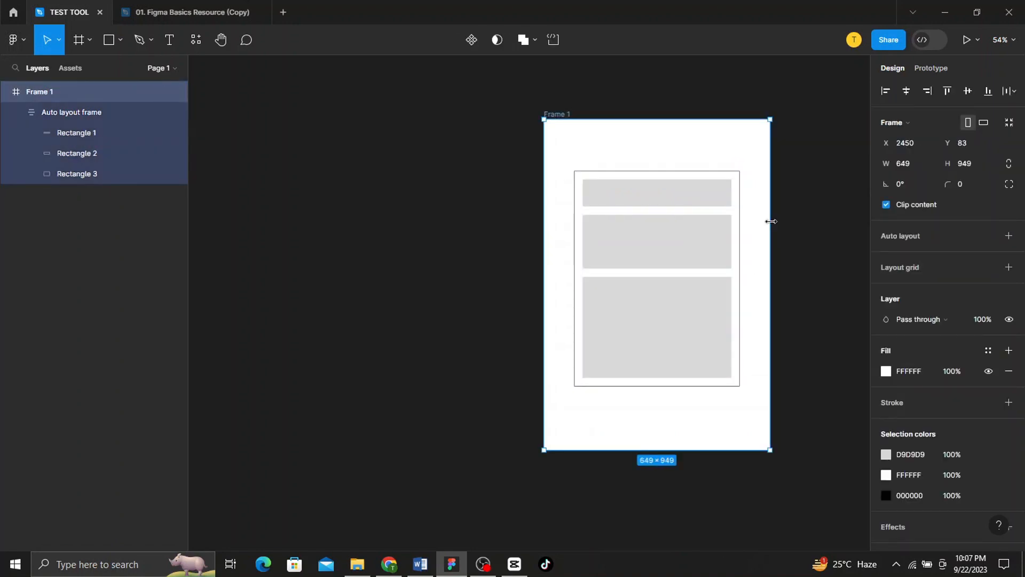
drag(770, 221, 811, 256)
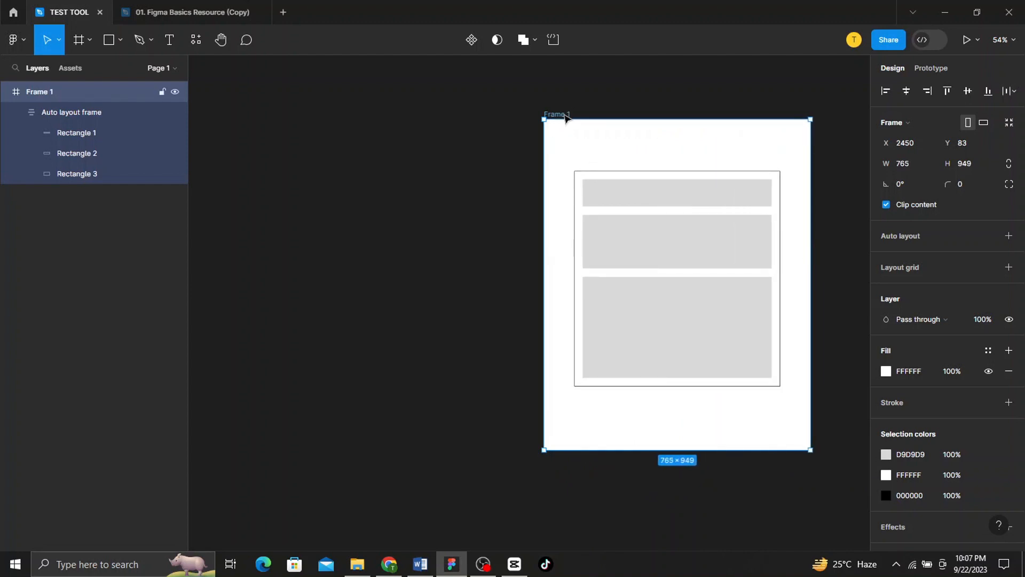
drag(566, 118, 366, 103)
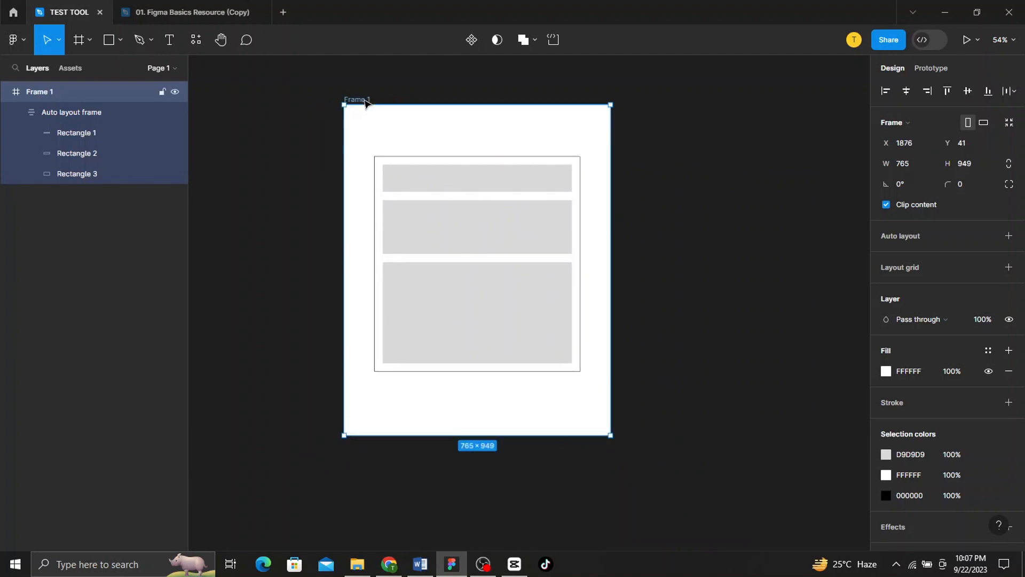
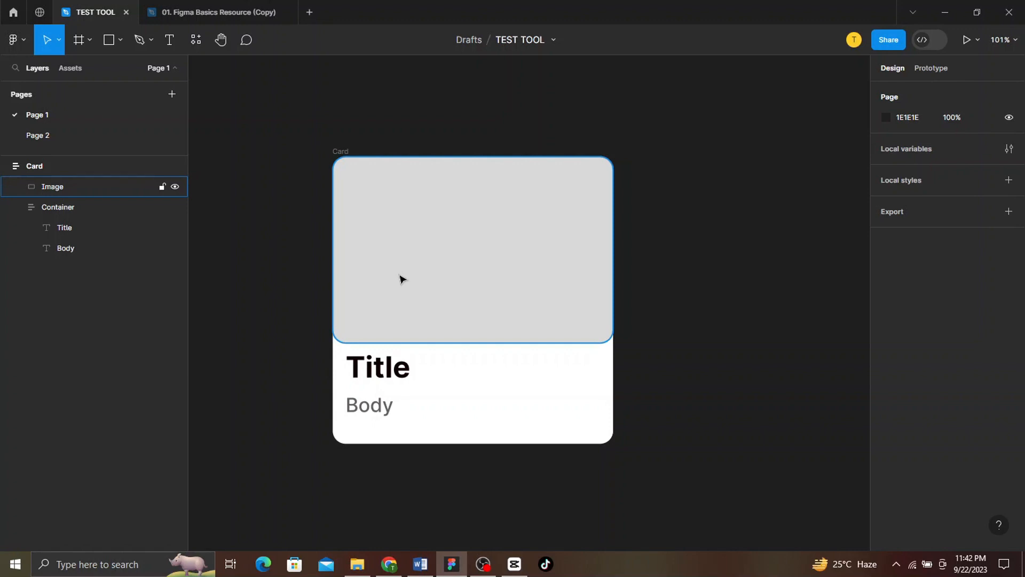
- Leave the card design and go to the Figma Community start page
scroll(294, 281, down, 2)
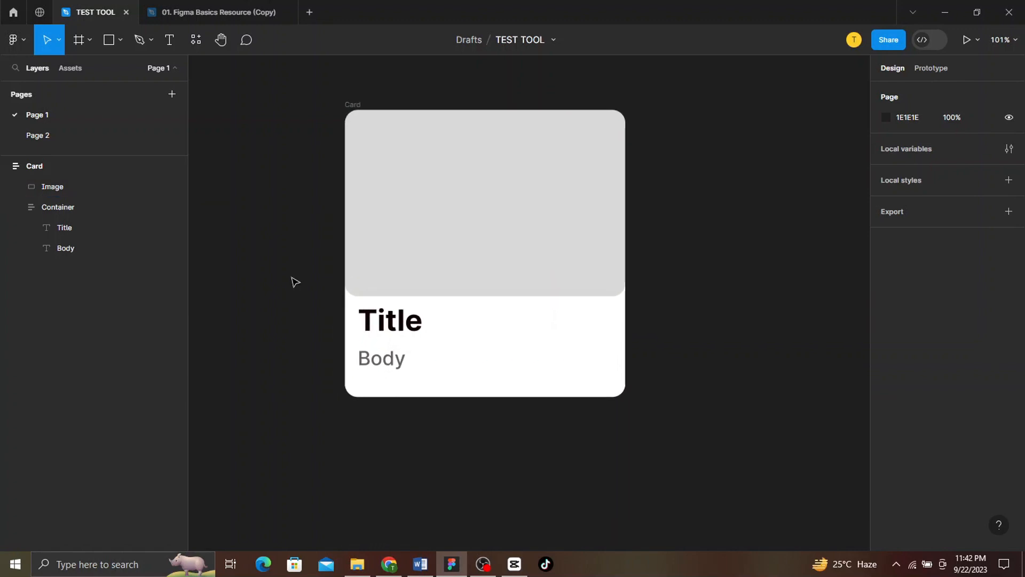
click(12, 13)
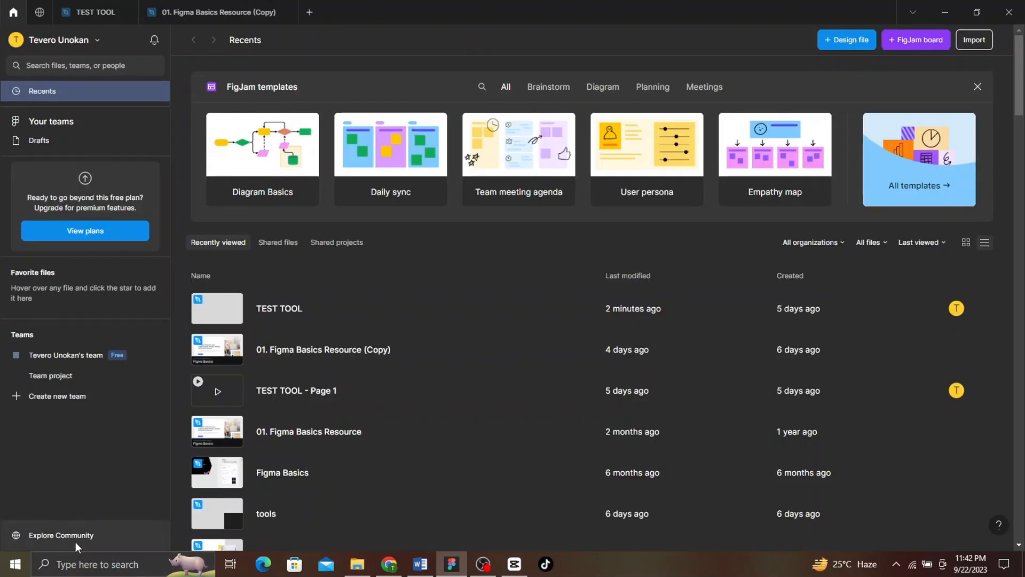
click(38, 9)
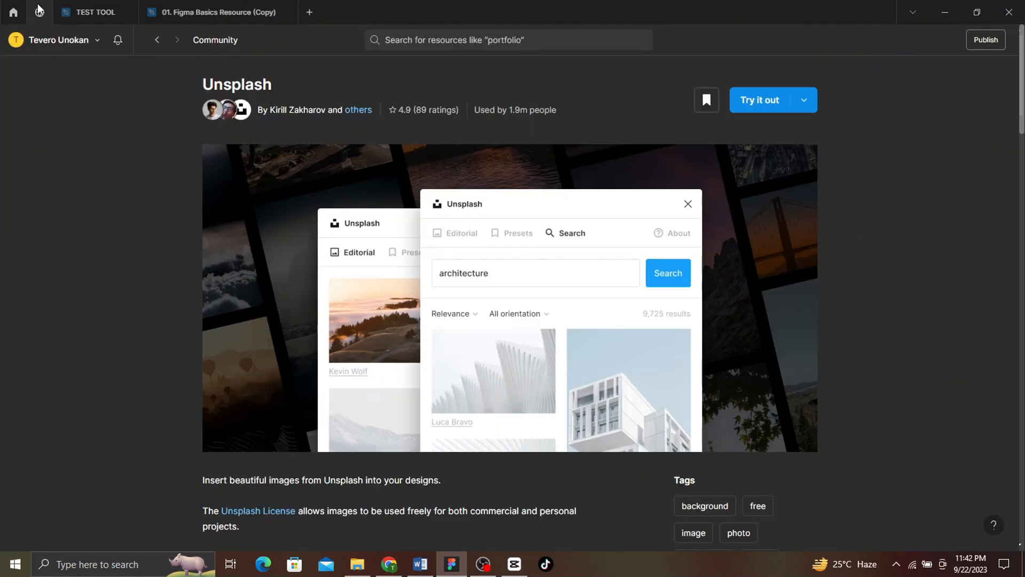
click(158, 43)
- Search the Community for "upsplash" and open the Unsplash plugin's page
click(470, 191)
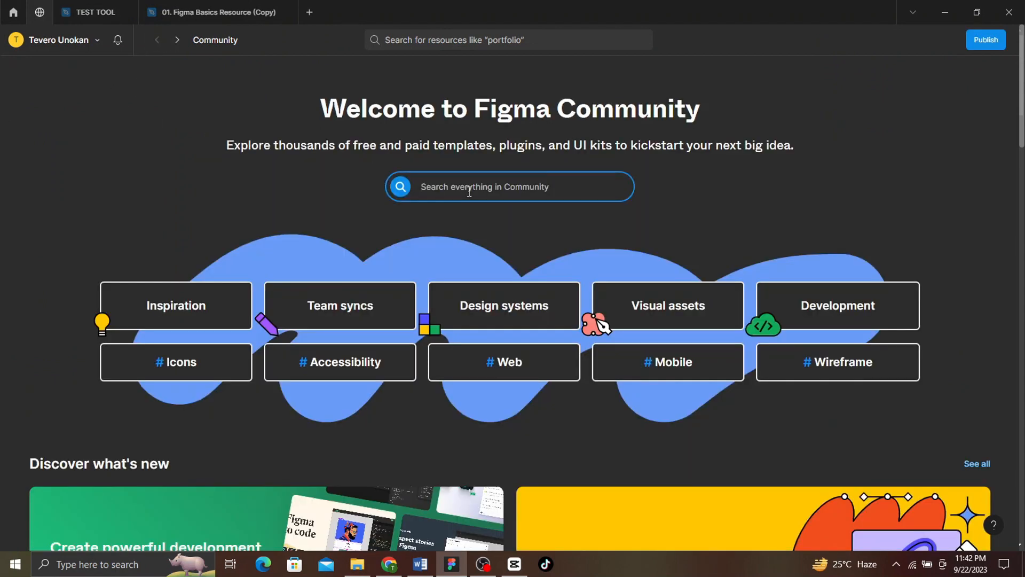
text(up)
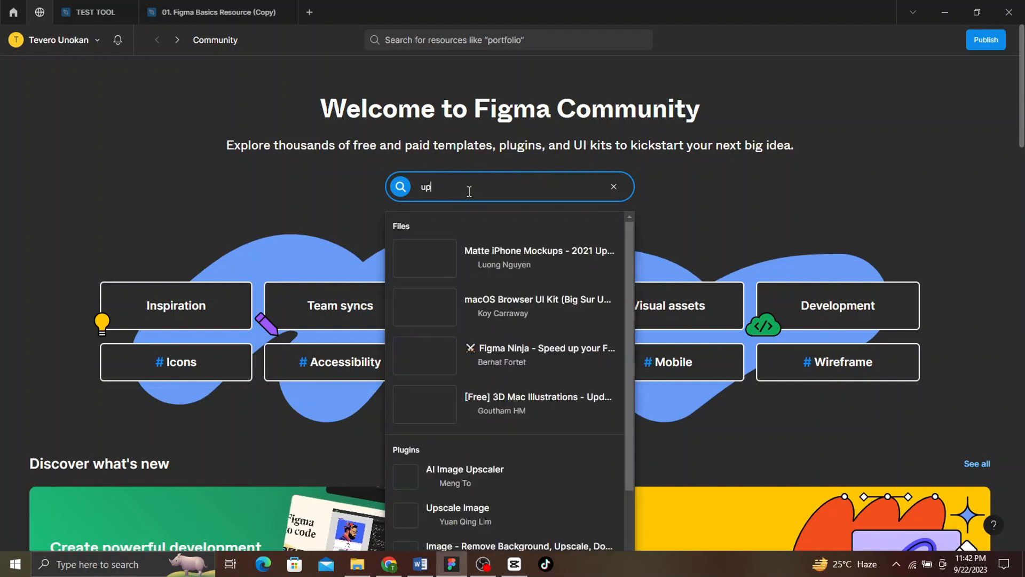
text(sl)
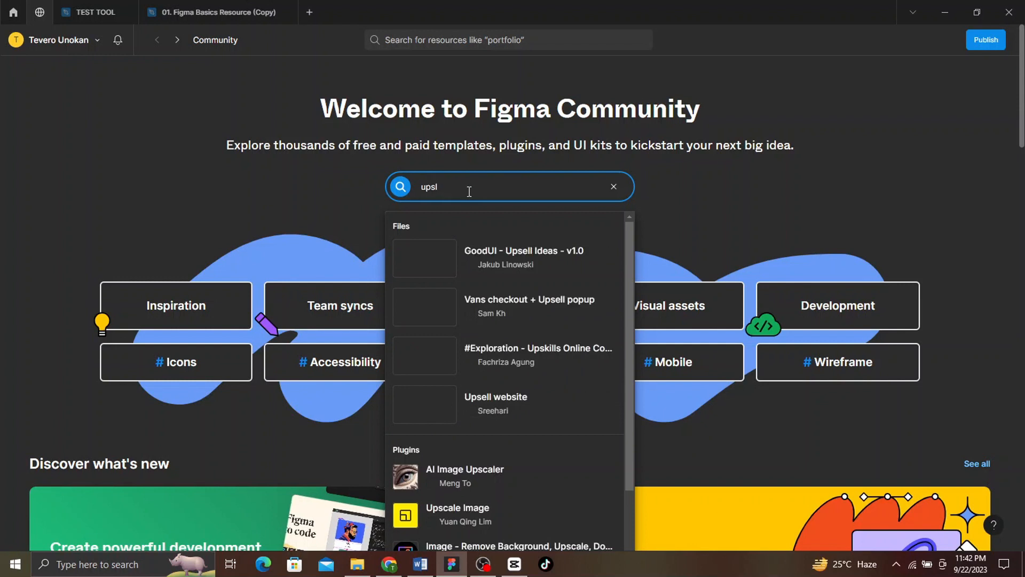
key(BackSpace)
text(plash)
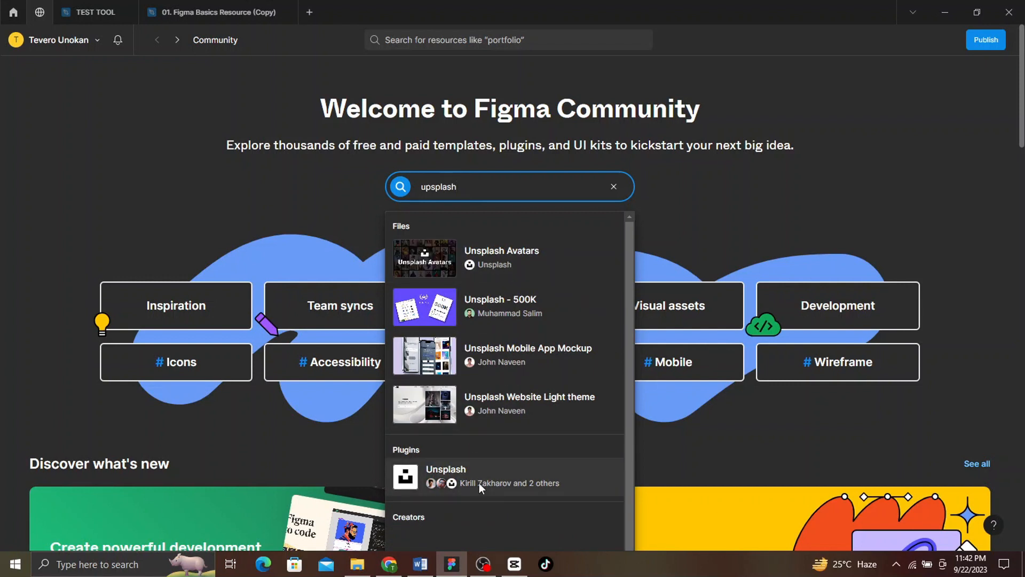
click(479, 482)
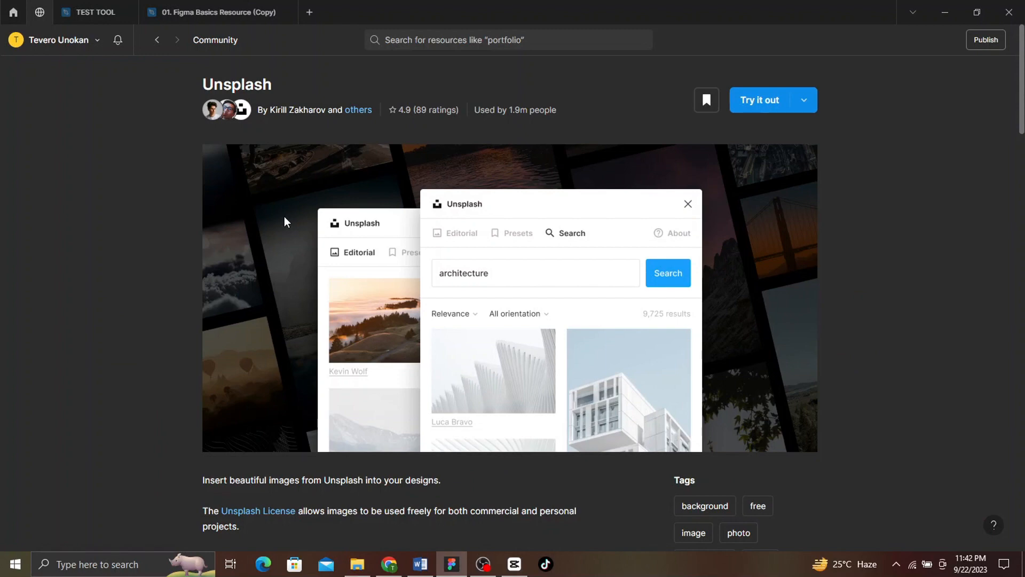
- Look through the Unsplash plugin page, including its description, similar plugins, version history and comments
scroll(286, 221, down, 5)
scroll(286, 221, up, 5)
scroll(447, 370, down, 3)
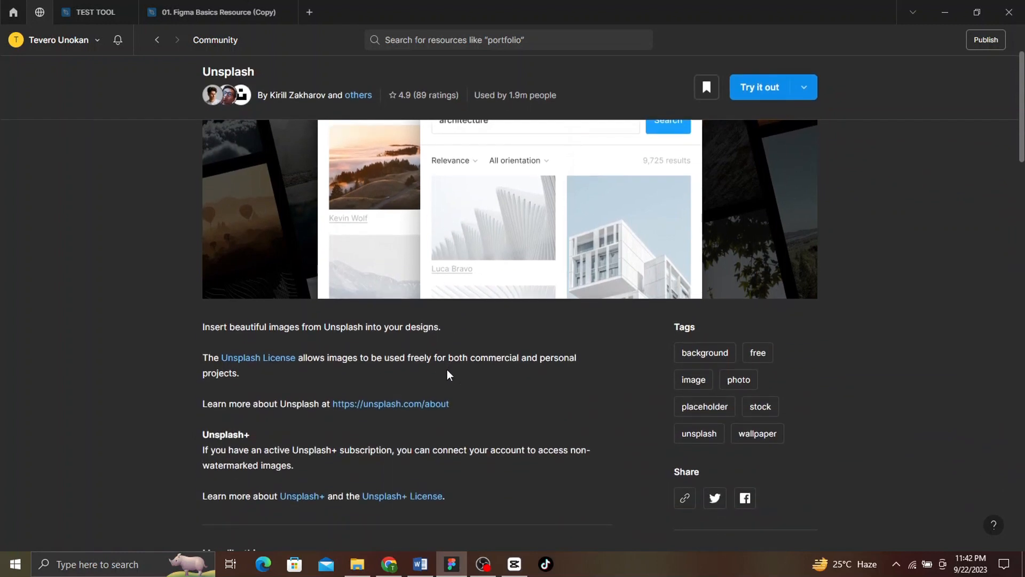
scroll(447, 370, up, 1)
scroll(448, 373, up, 1)
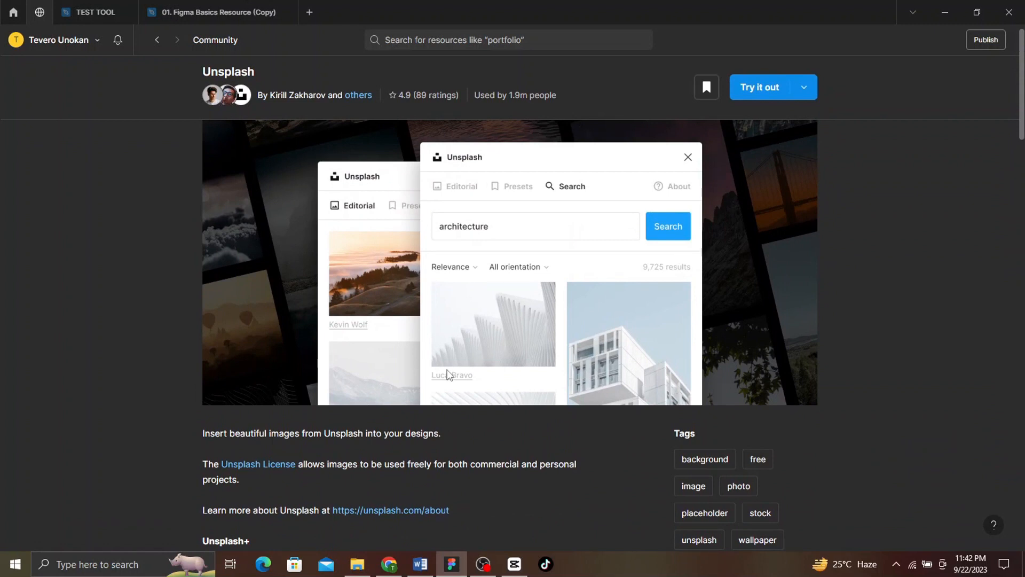
scroll(448, 373, down, 2)
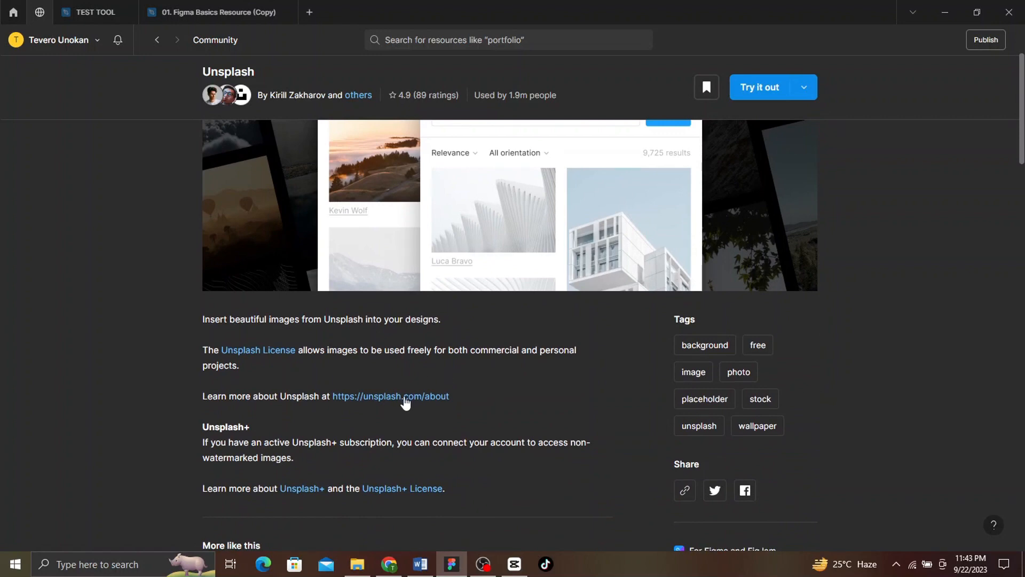
scroll(415, 427, down, 7)
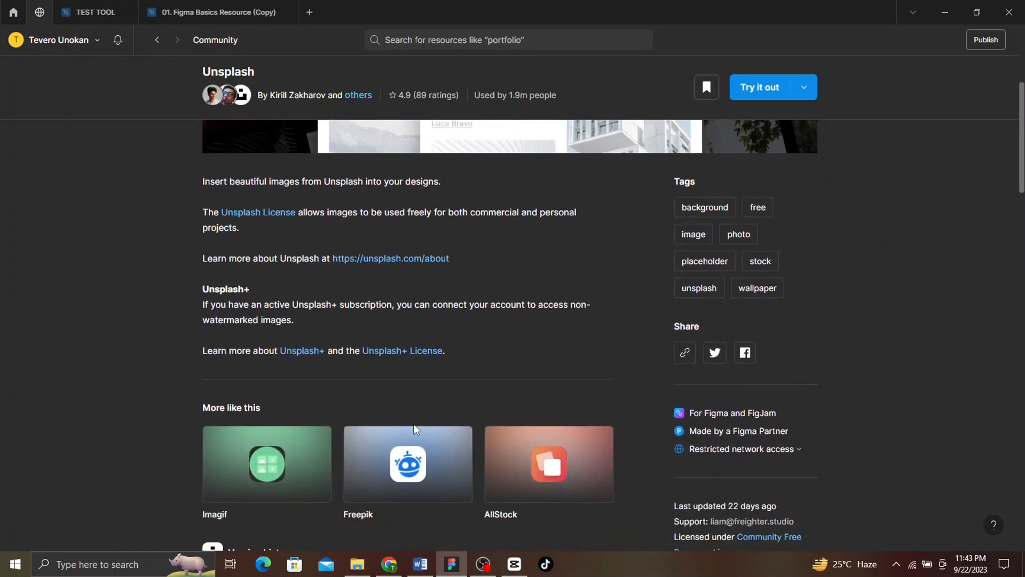
scroll(414, 429, down, 1)
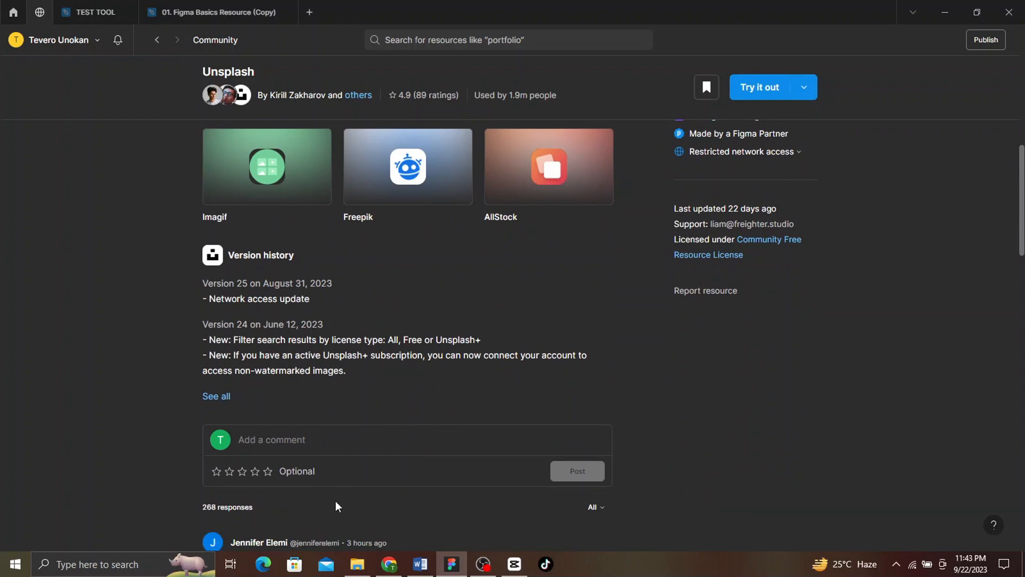
scroll(336, 501, down, 2)
scroll(335, 501, up, 9)
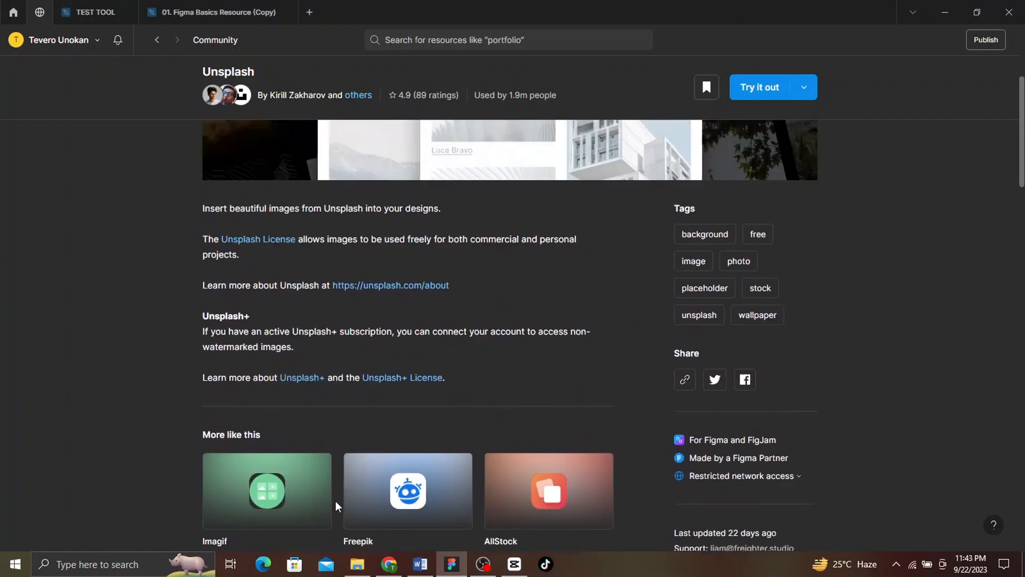
scroll(335, 501, up, 5)
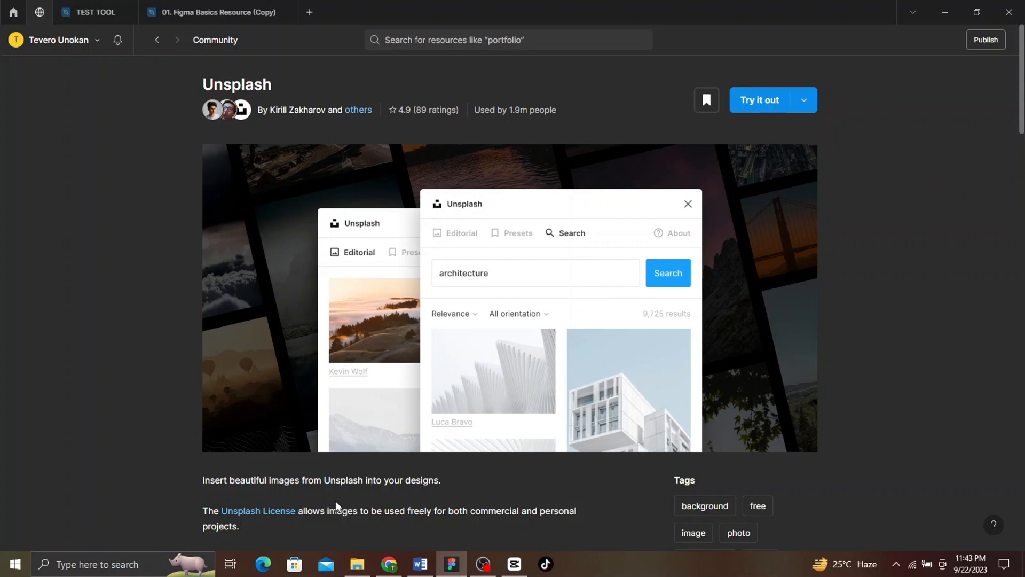
- Return to the TEST TOOL file and view the list of recently used plugins, then close it
click(103, 17)
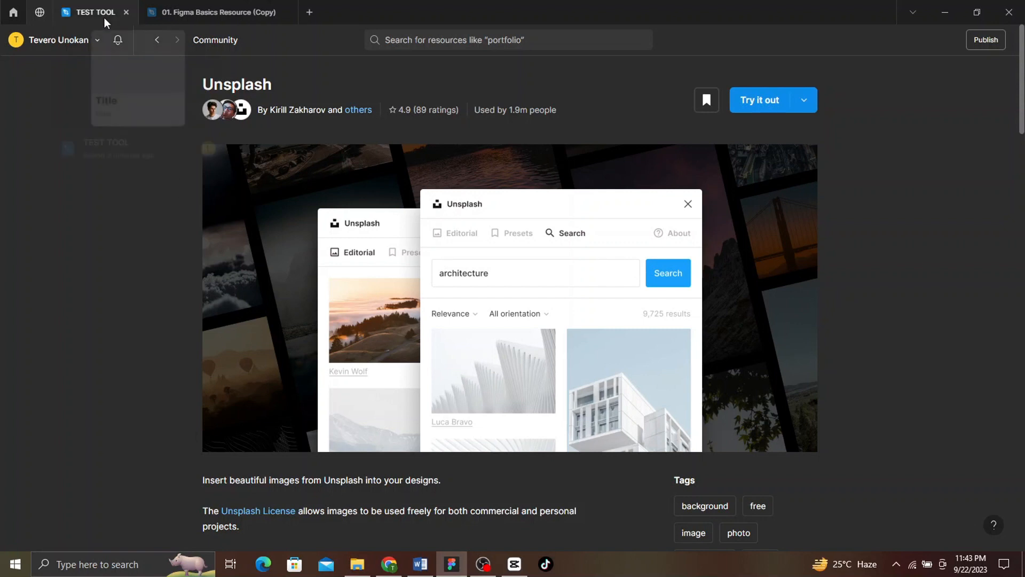
right_click(310, 272)
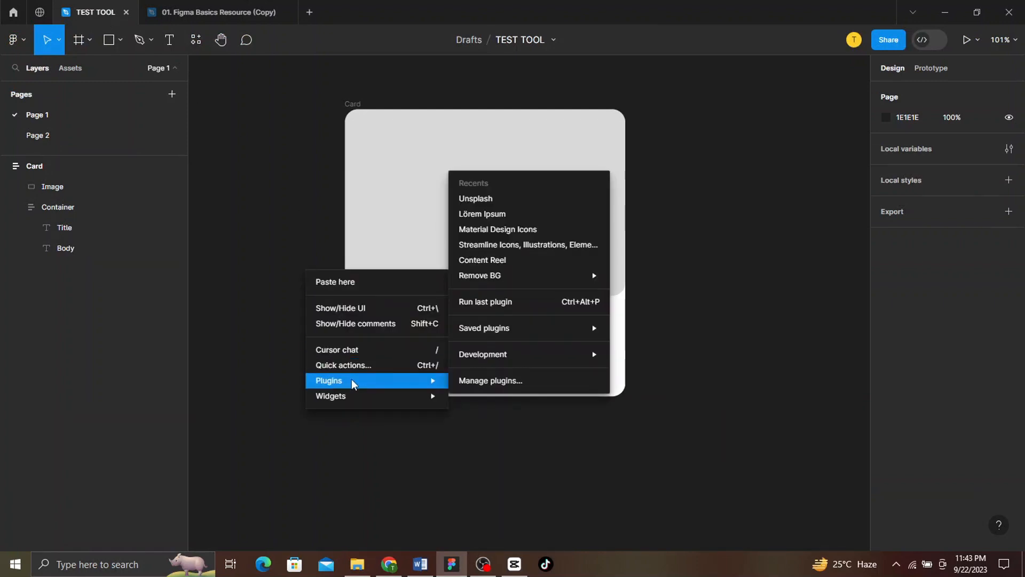
mouse_move(442, 380)
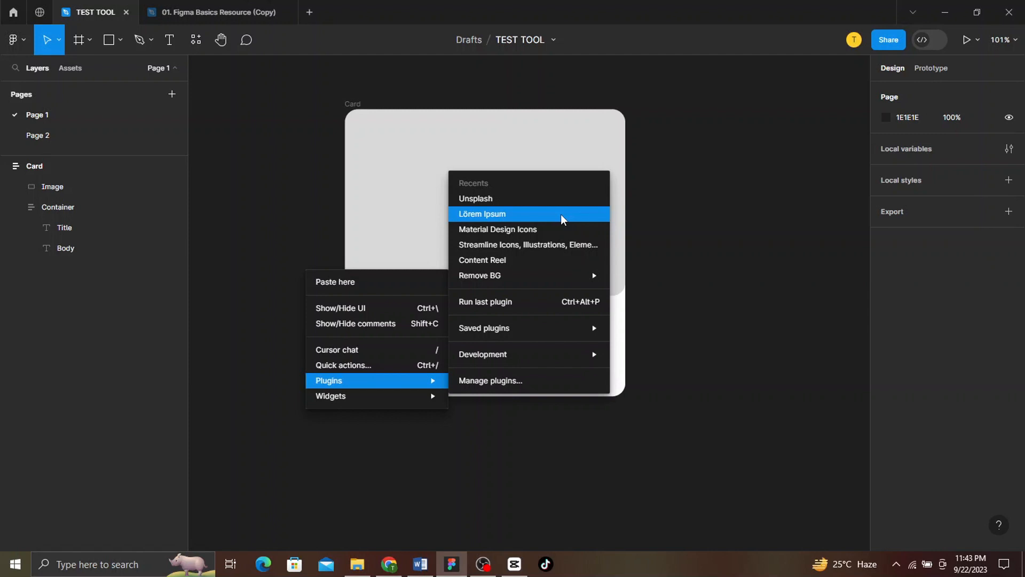
click(688, 273)
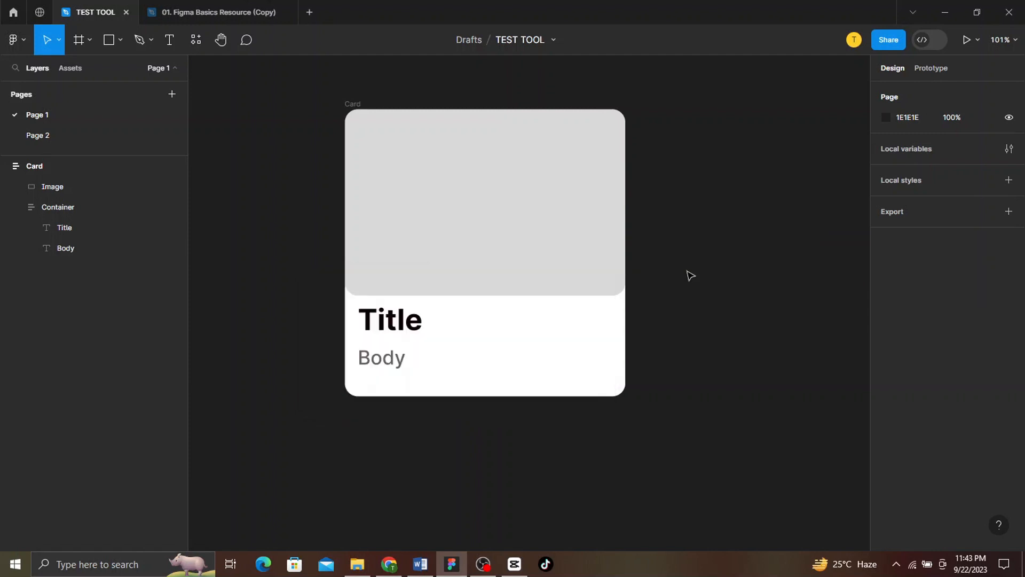
- Run the Lörem Ipsum plugin on the card's Title text to replace it with placeholder words
double_click(395, 325)
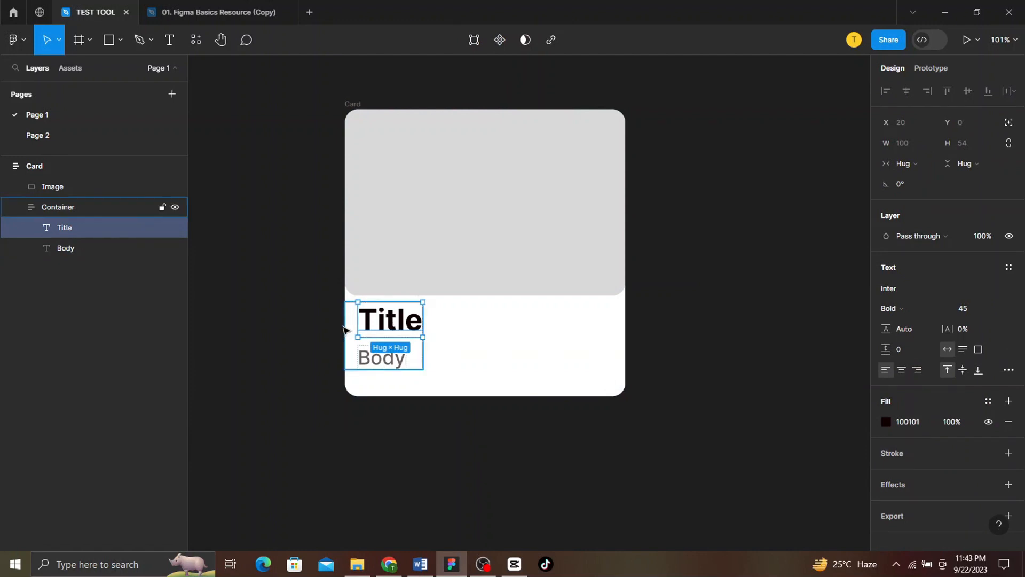
right_click(368, 327)
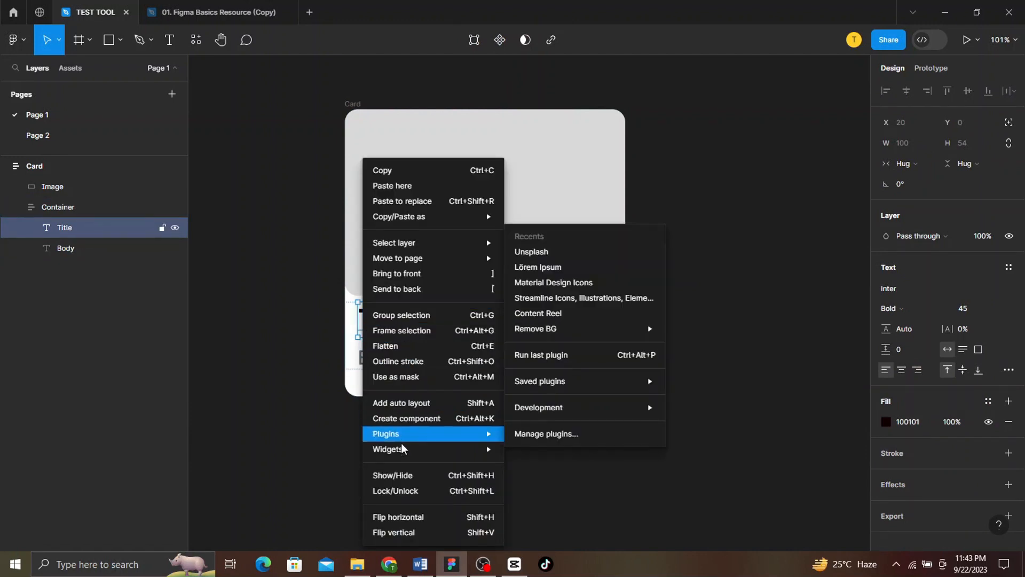
mouse_move(409, 454)
mouse_move(459, 434)
click(612, 266)
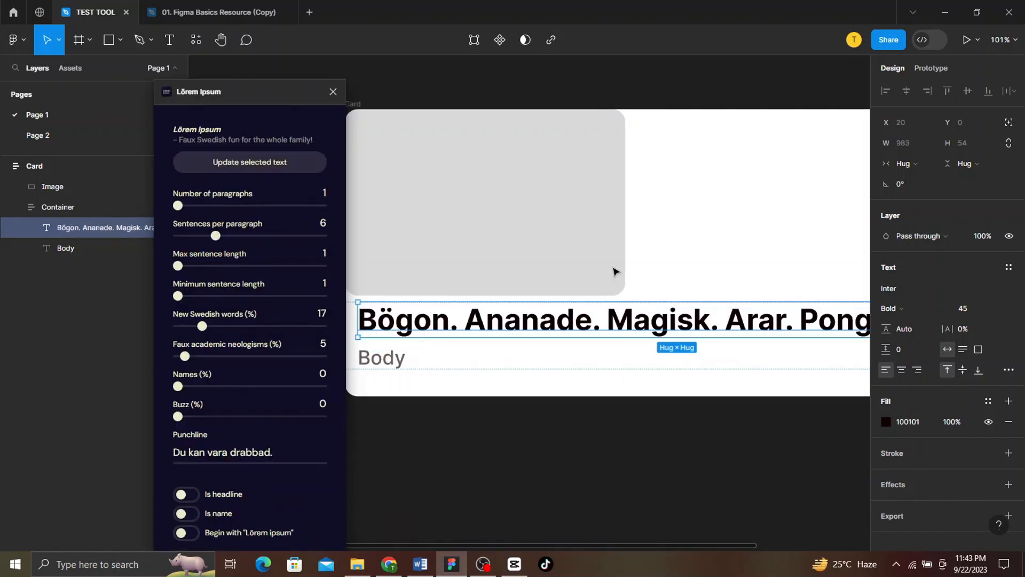
scroll(614, 271, down, 5)
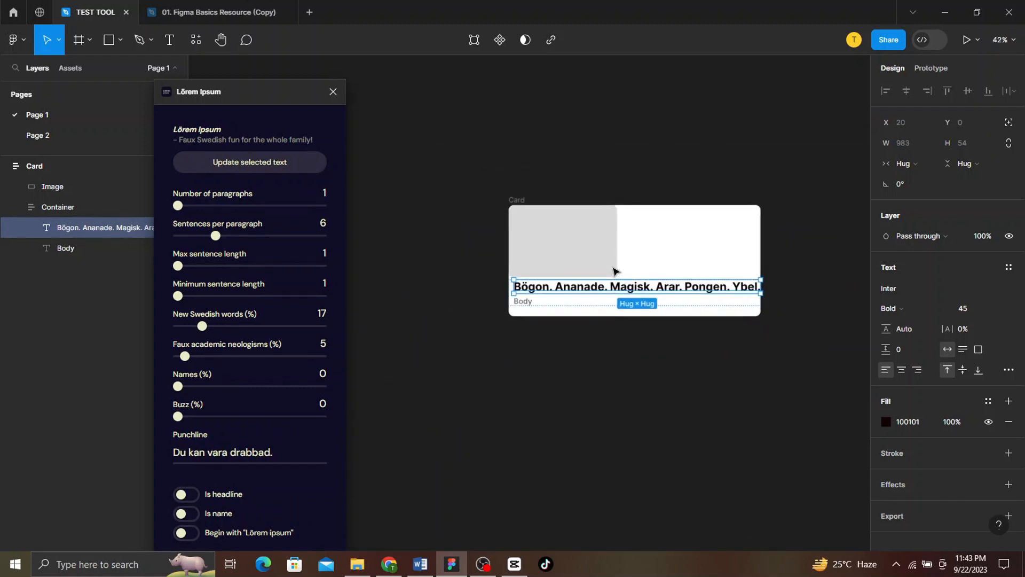
- Regenerate the title's placeholder text, enabling Begin with "Lörem ipsum" and setting sentences per paragraph to 3
click(187, 236)
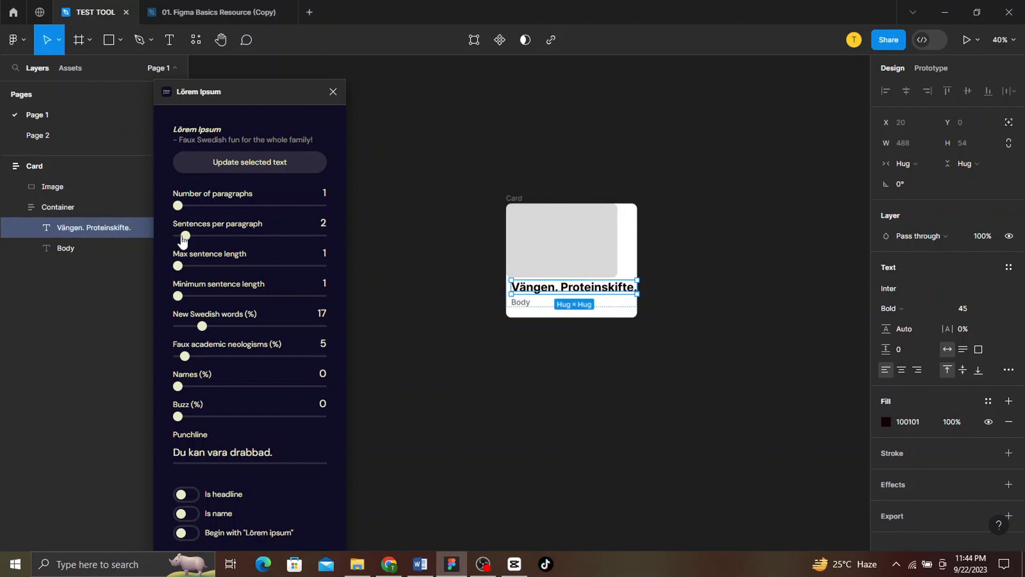
click(181, 236)
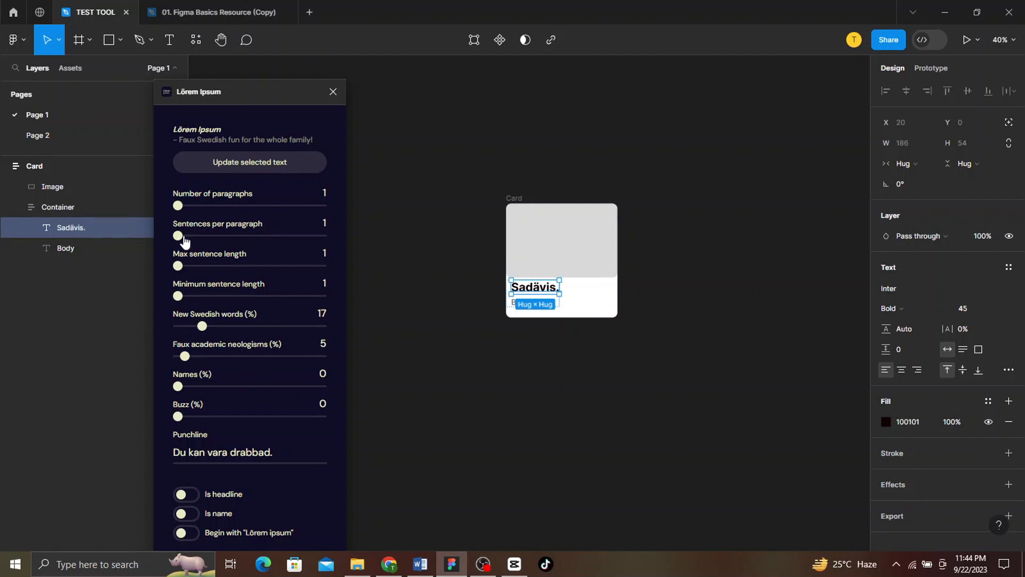
click(184, 236)
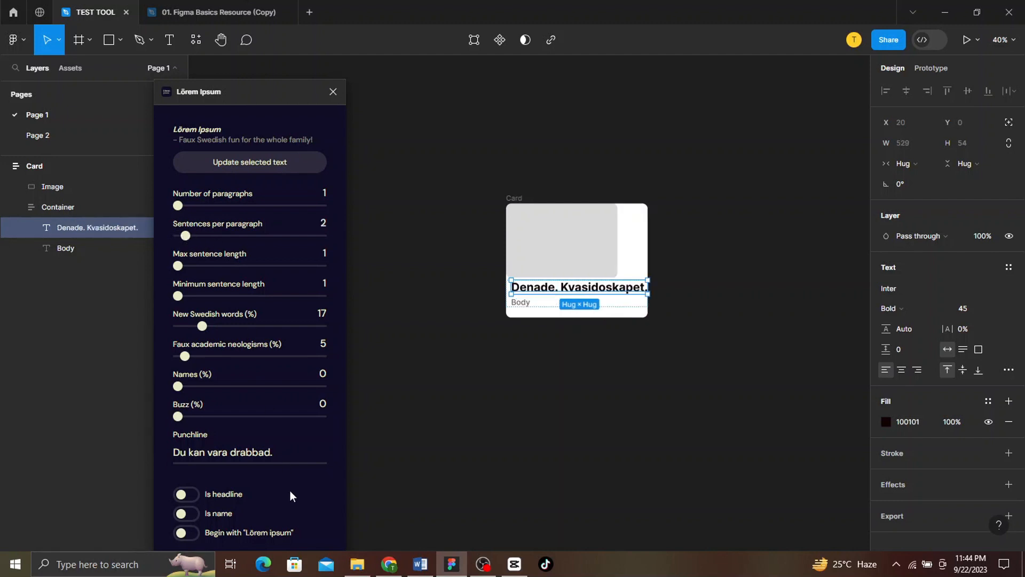
click(193, 534)
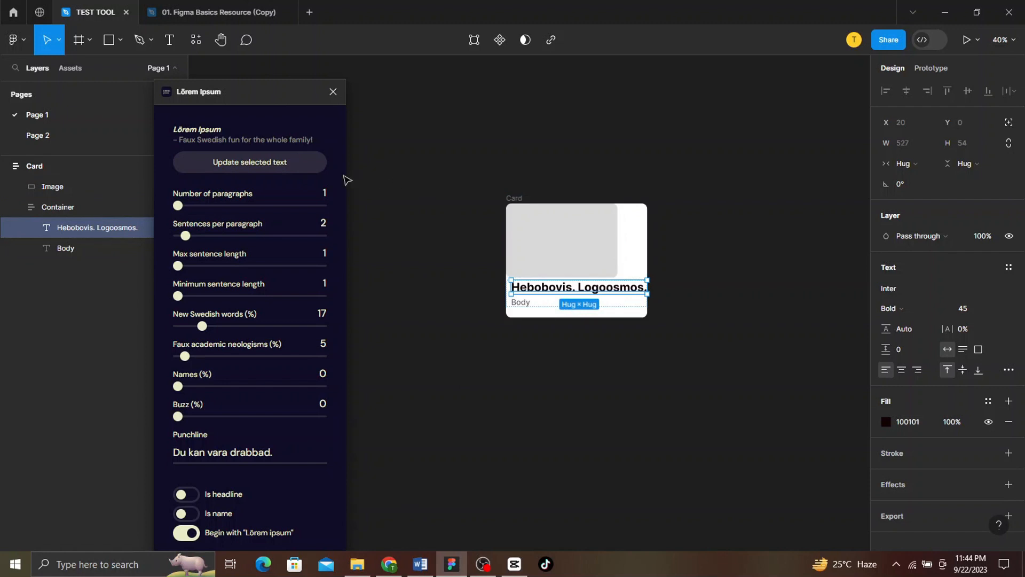
click(294, 168)
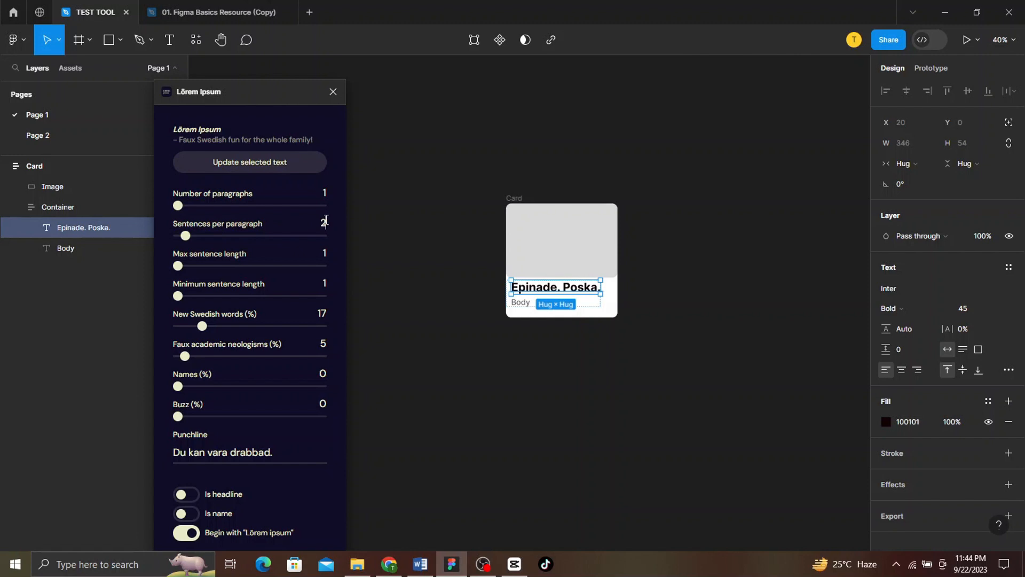
key(BackSpace)
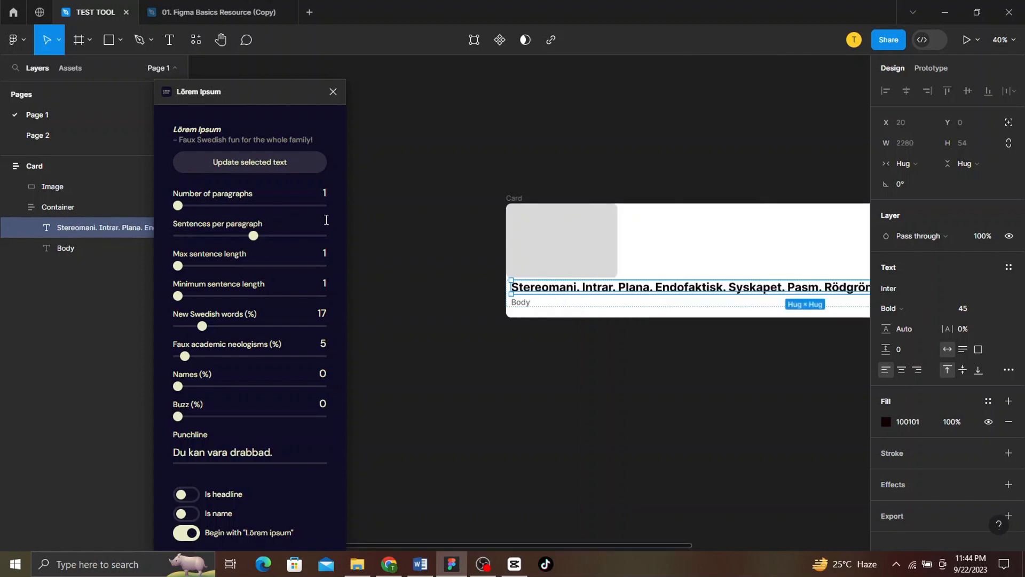
text(3)
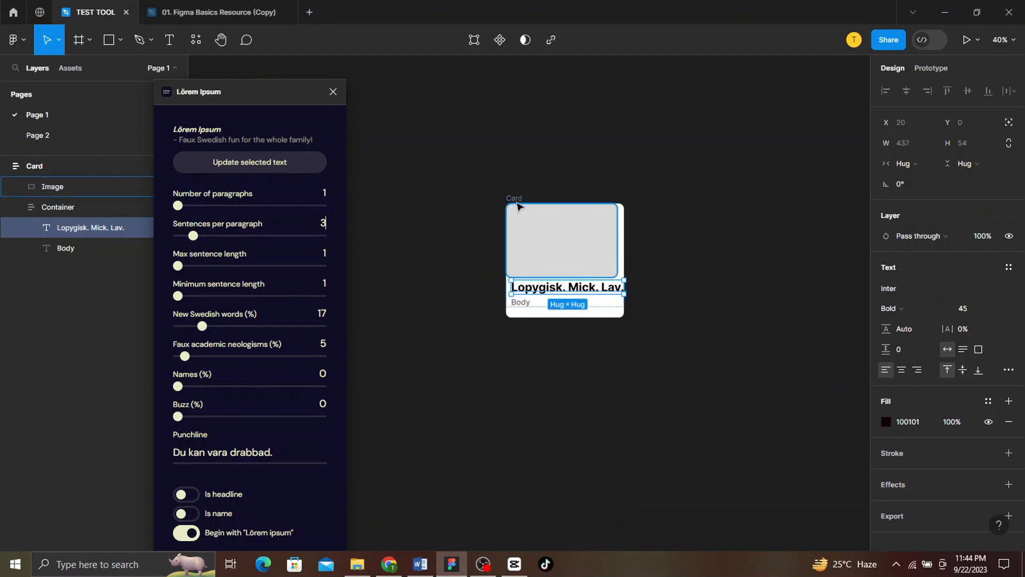
- Fill the card's Body text with Lörem Ipsum placeholder text using a max sentence length of 3
click(529, 303)
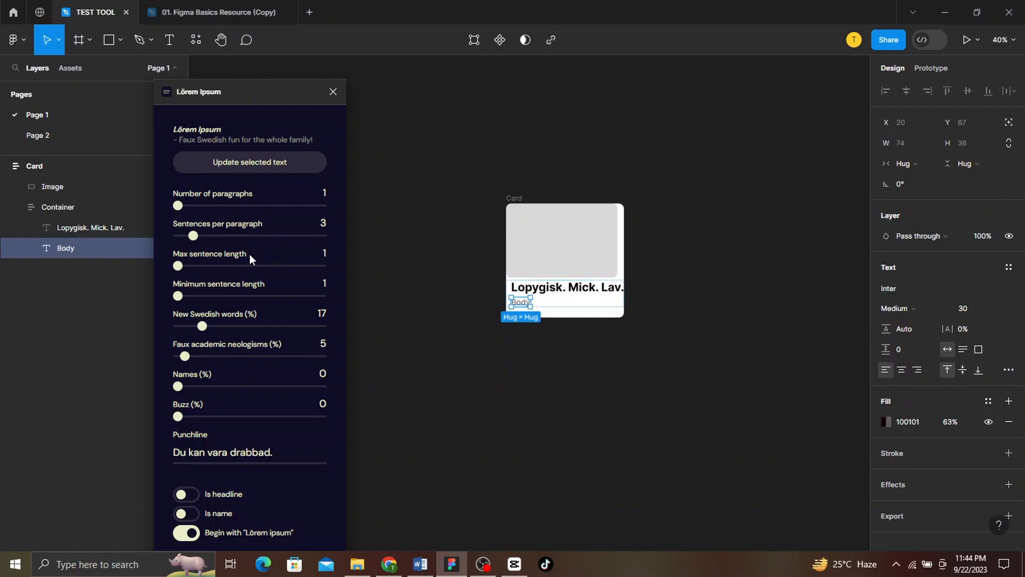
click(231, 266)
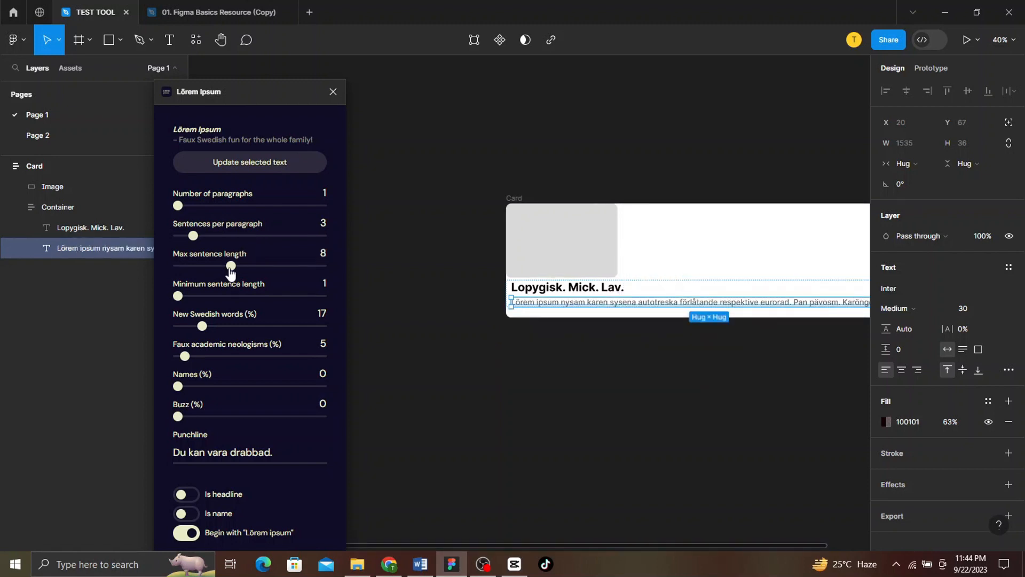
drag(230, 265, 208, 265)
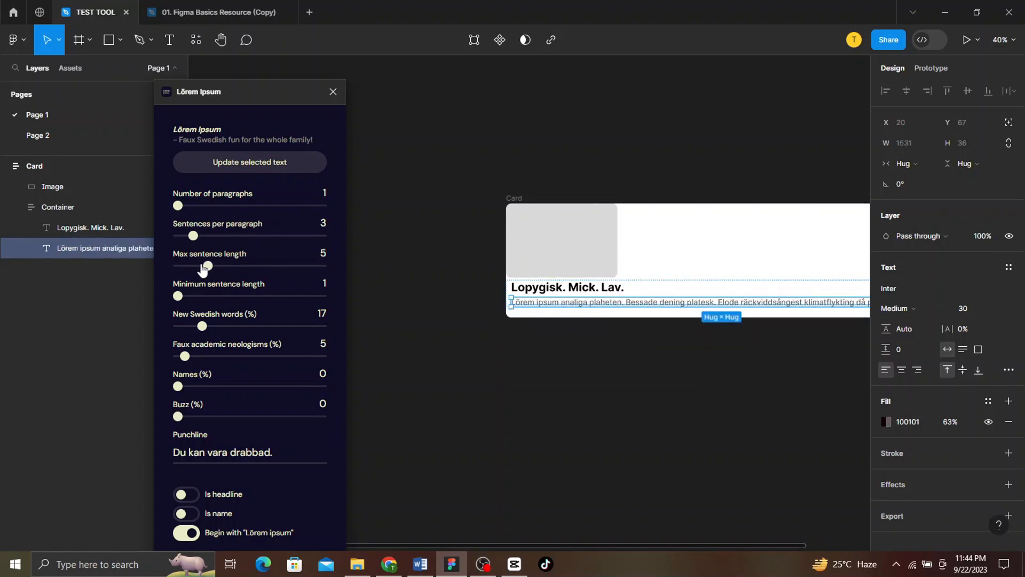
click(193, 266)
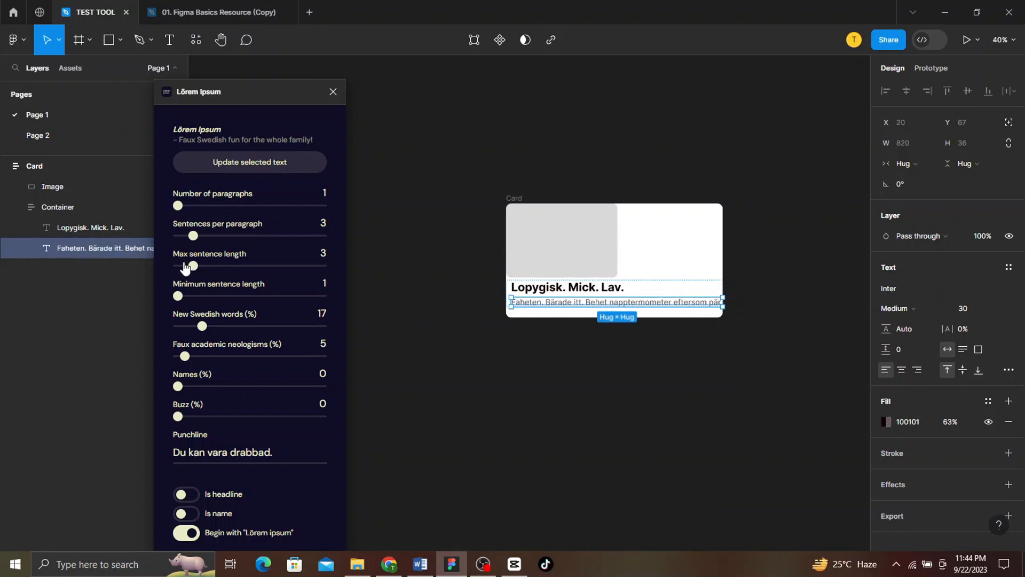
click(196, 270)
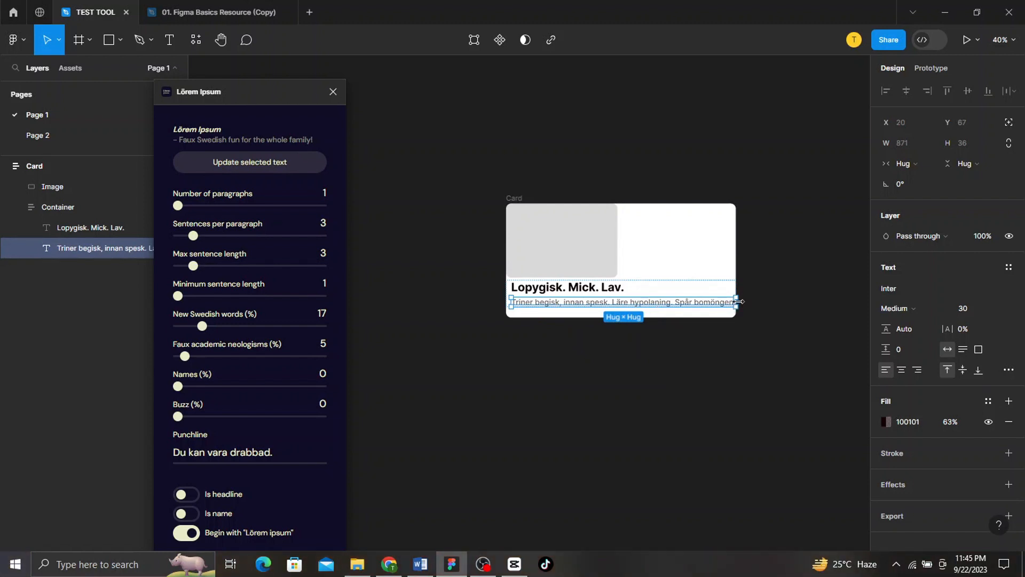
- Try narrowing the Card frame to 845 wide and its Container to 852 wide, restoring the hug width each time
click(736, 281)
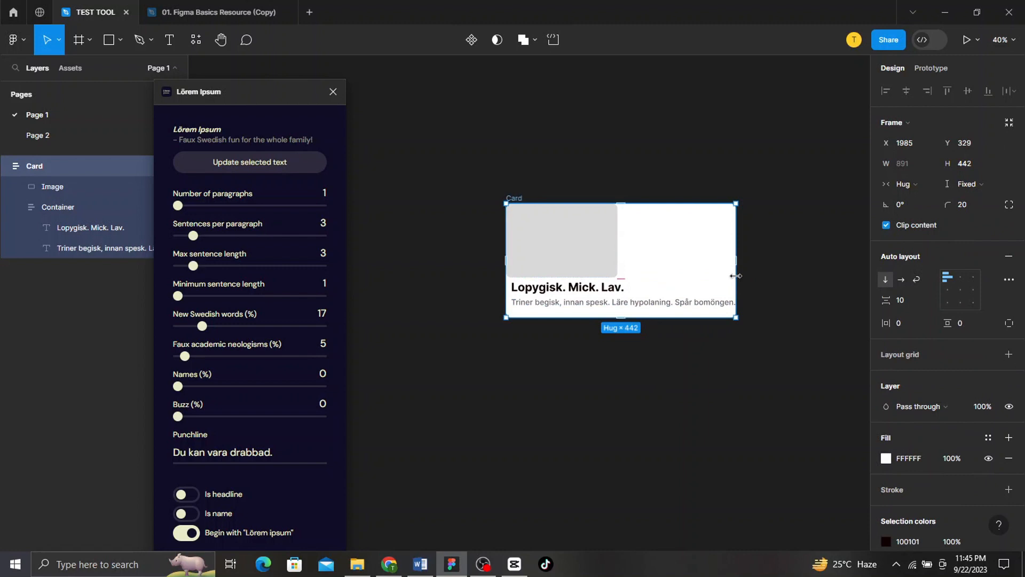
mouse_move(736, 280)
mouse_down()
mouse_move(704, 280)
mouse_move(724, 284)
mouse_up()
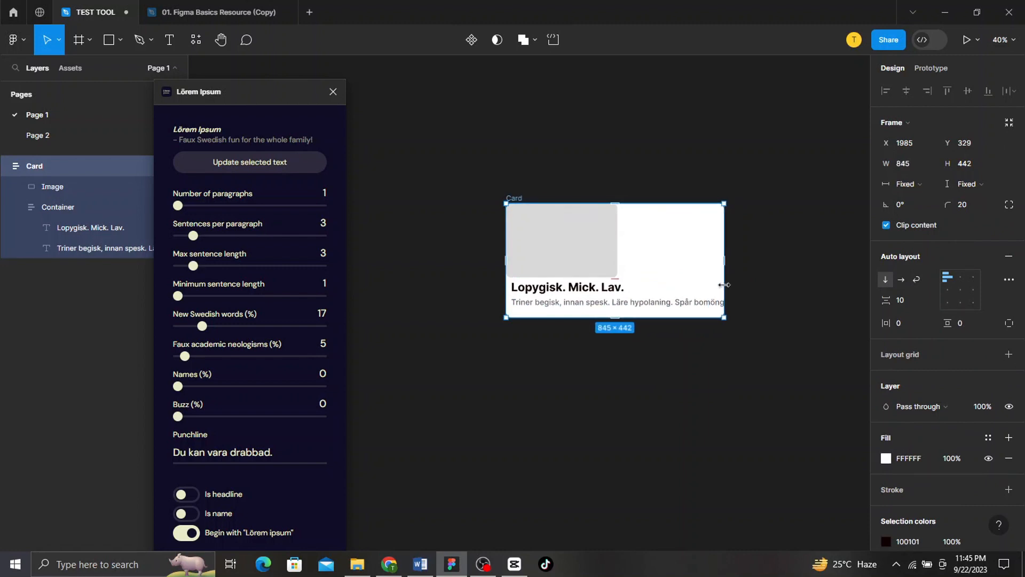
double_click(724, 285)
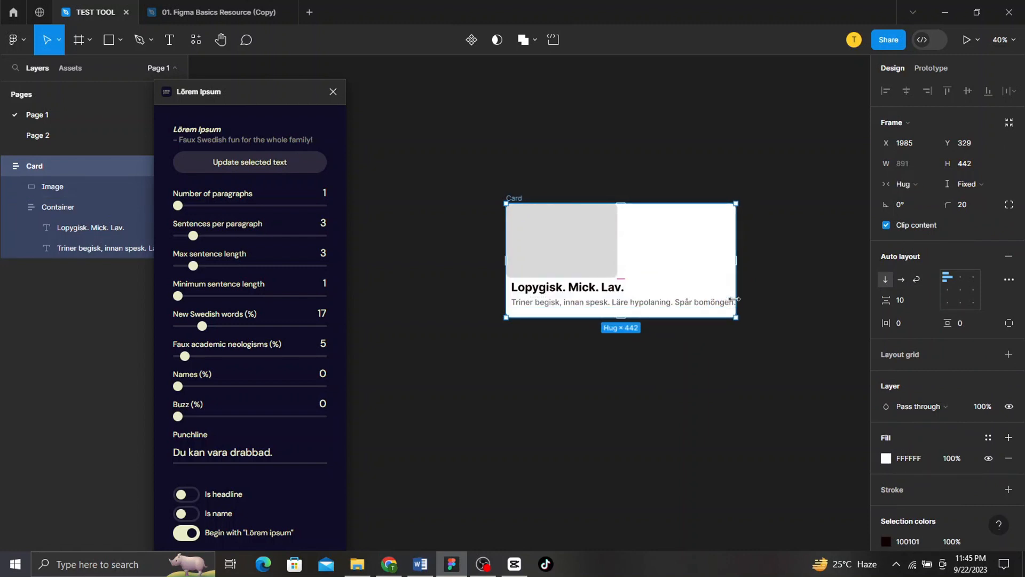
click(735, 299)
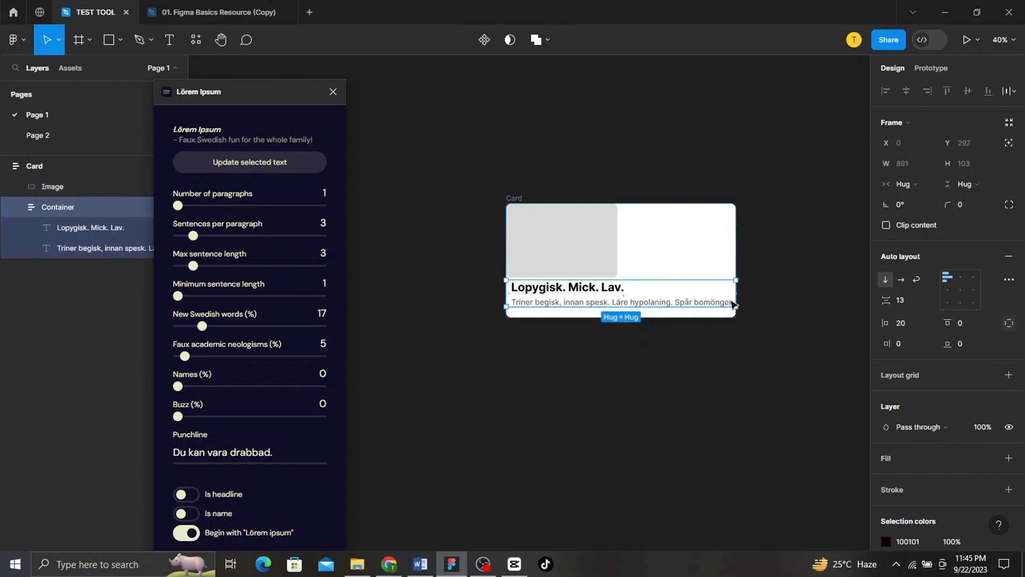
mouse_move(733, 302)
mouse_down()
mouse_move(691, 304)
mouse_move(727, 308)
mouse_up()
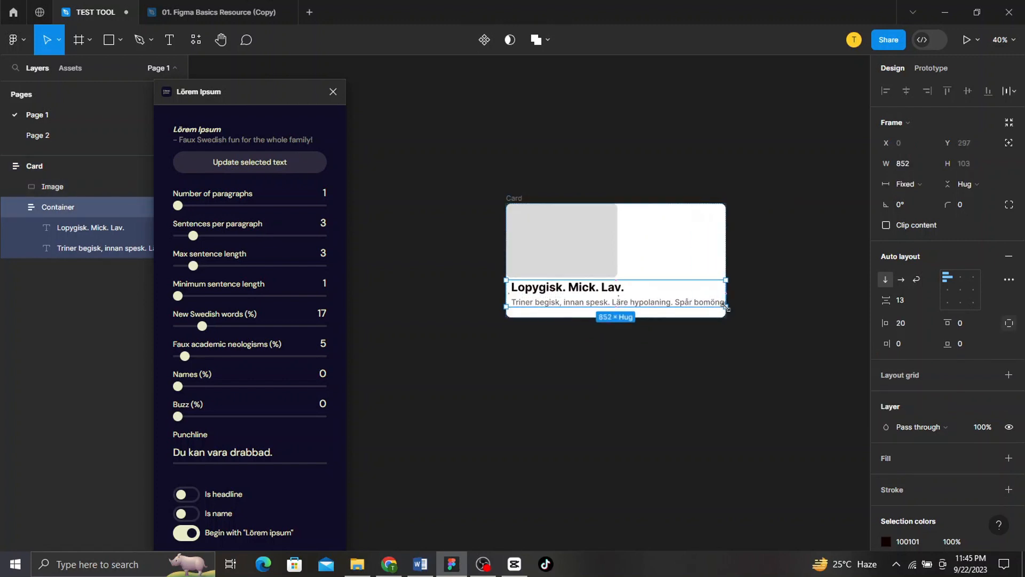
double_click(726, 308)
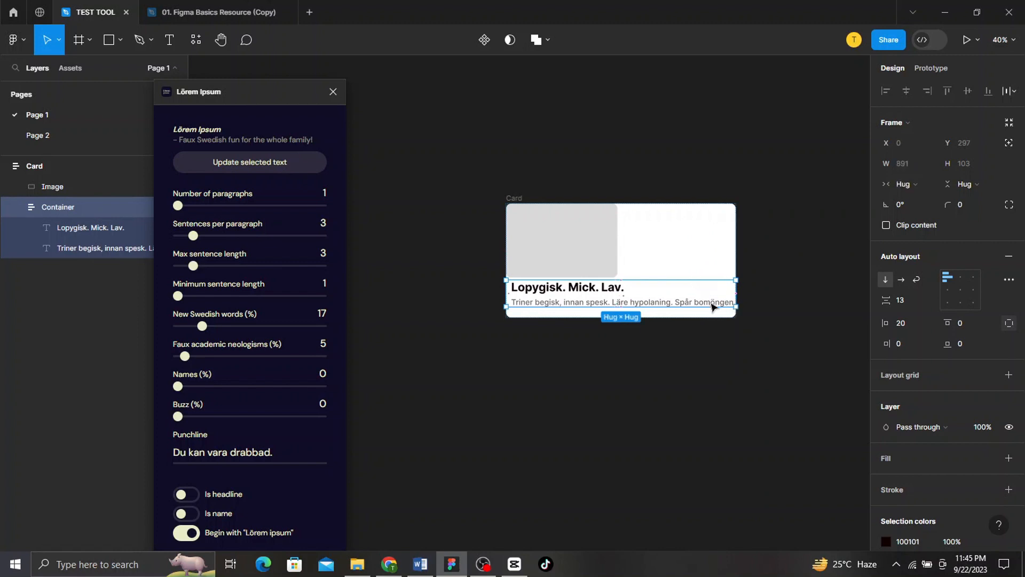
- Narrow the body text to 410 wide so it wraps, and reduce the Card frame's width to 432
click(712, 306)
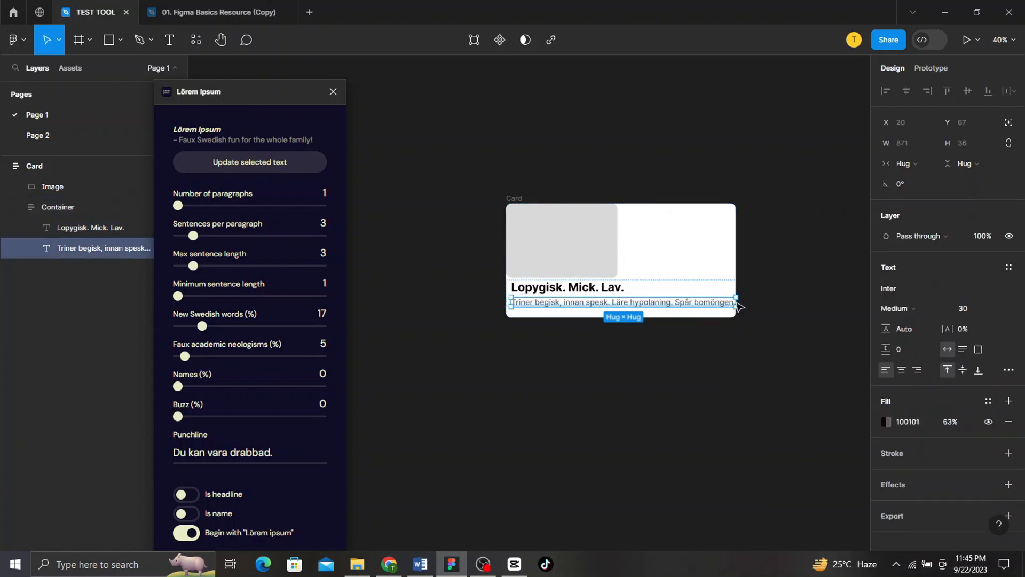
drag(739, 303, 617, 310)
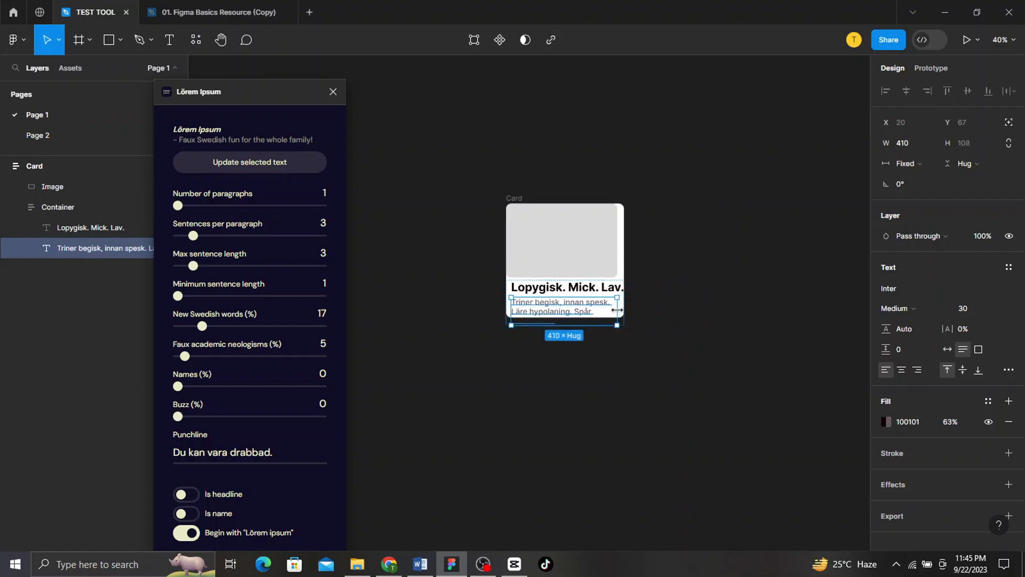
click(513, 200)
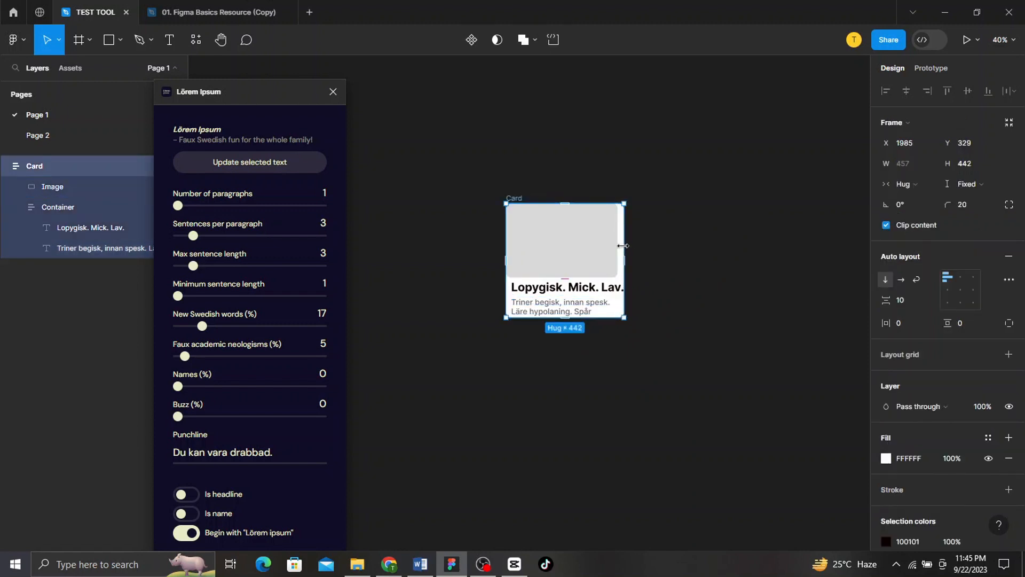
drag(623, 245, 620, 245)
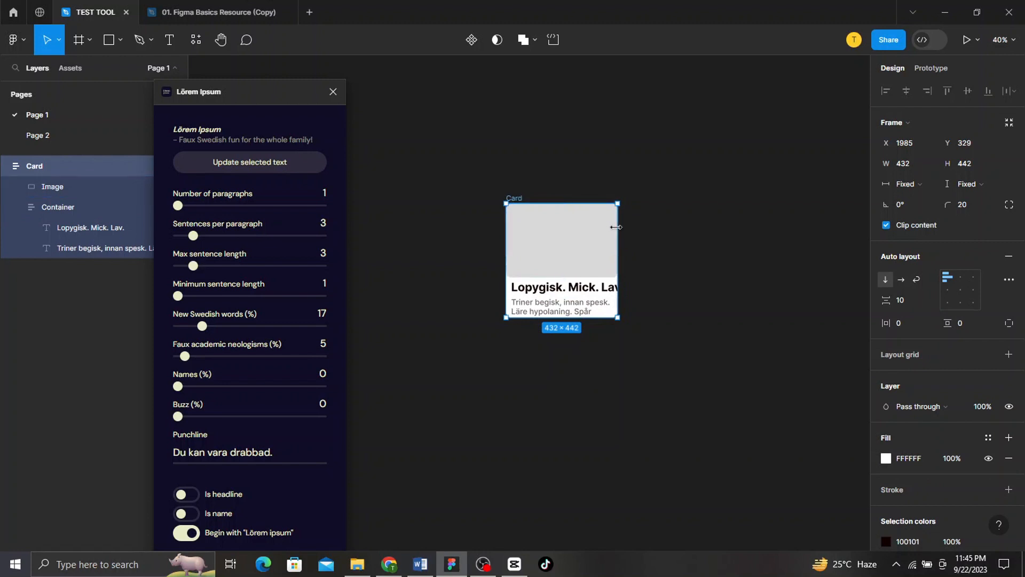
- Narrow the Container to 432 wide and extend the Card frame's height to 496 to fit the wrapped text
click(619, 285)
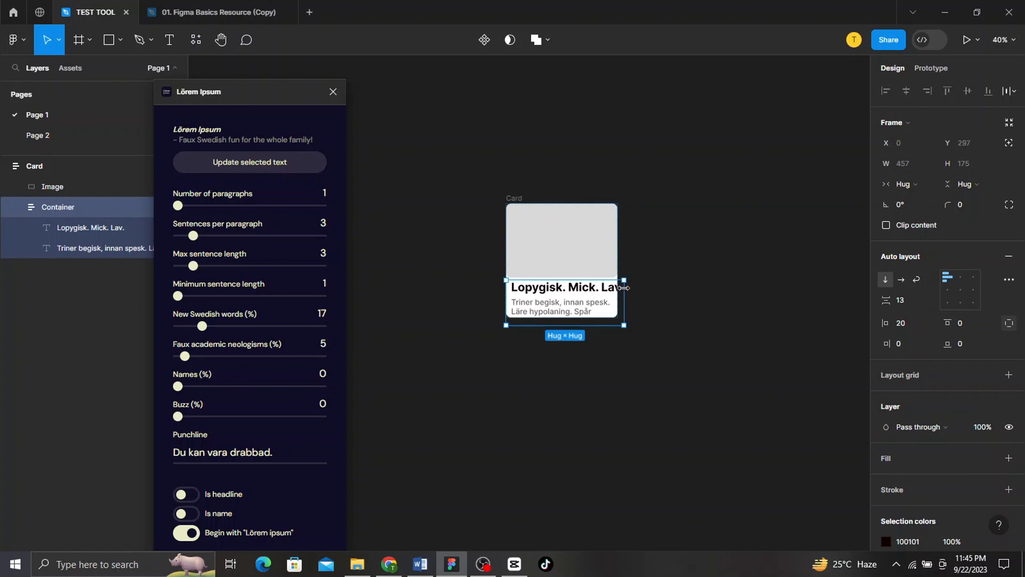
drag(623, 288, 618, 288)
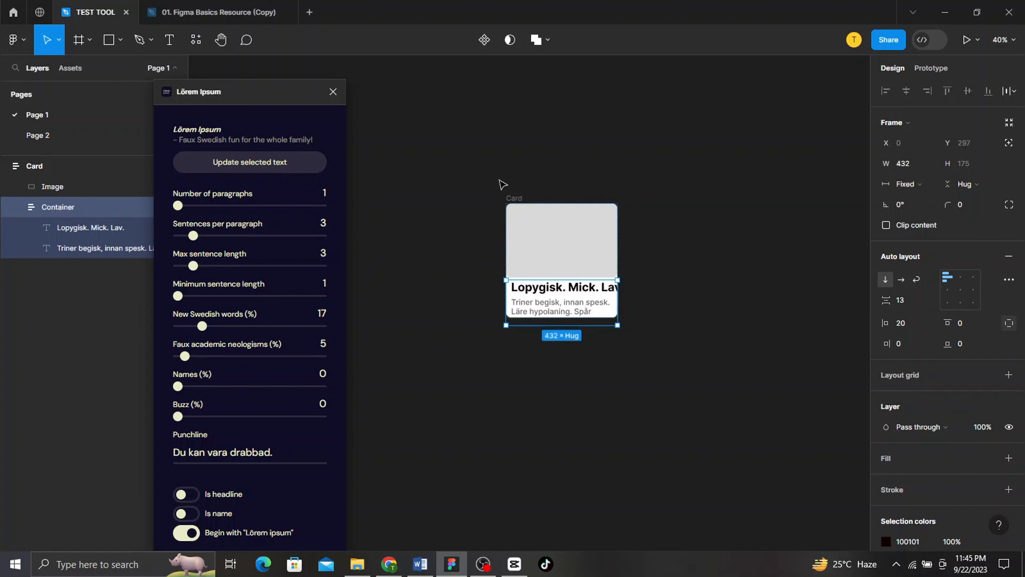
click(514, 198)
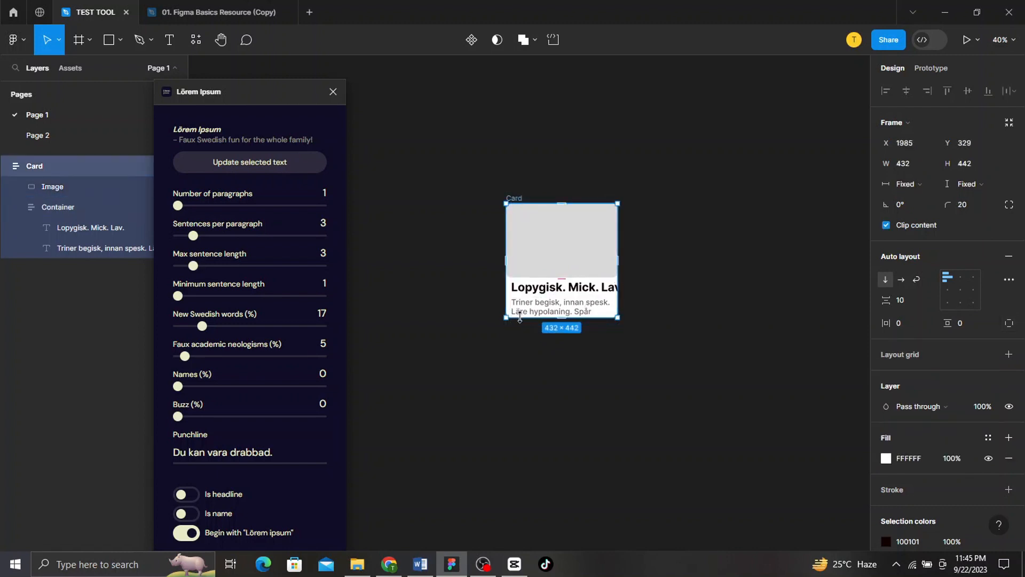
drag(521, 318, 522, 331)
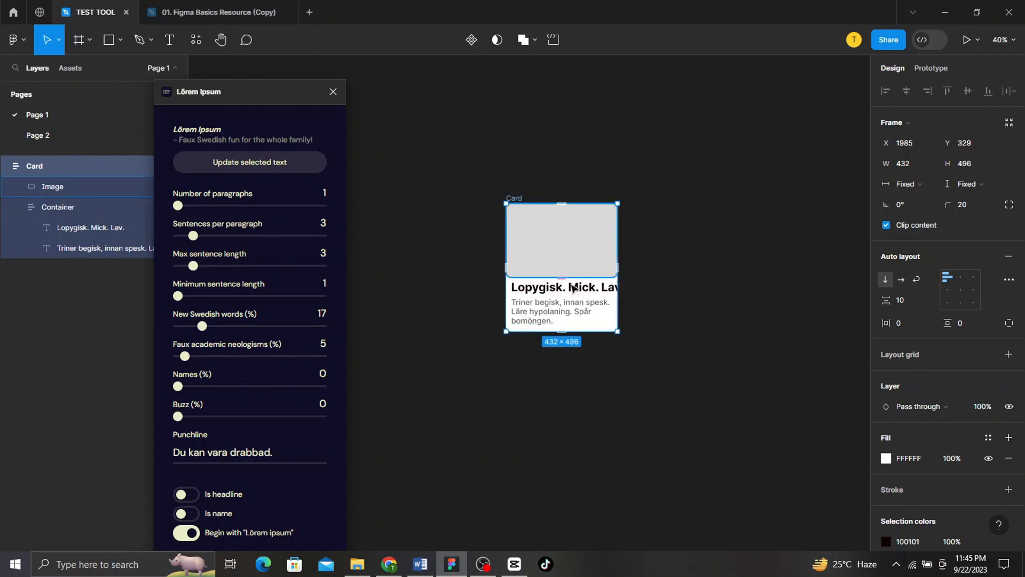
- Regenerate the card's title with sentences per paragraph set to 1 until it fits the card's width
click(588, 300)
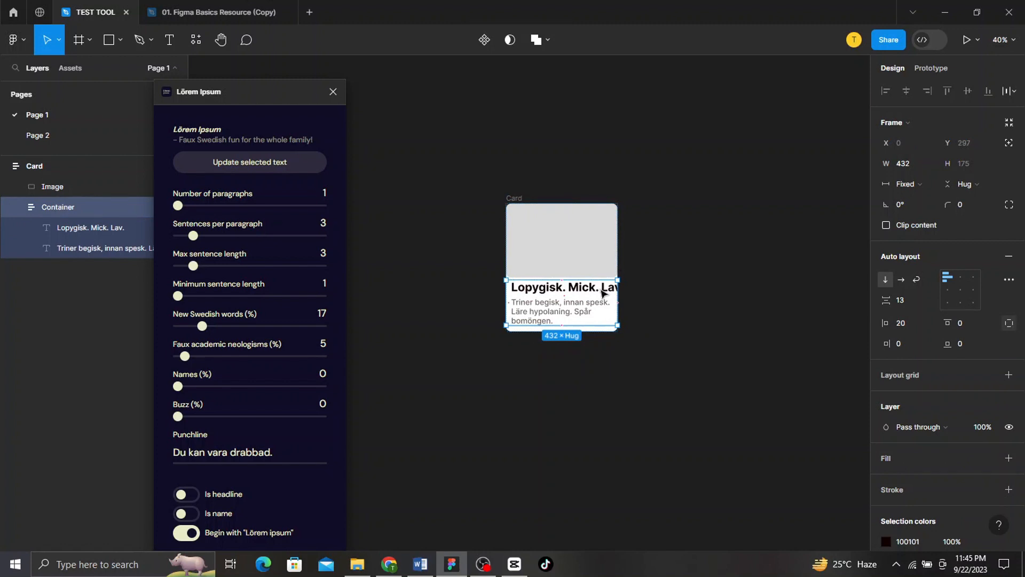
click(602, 293)
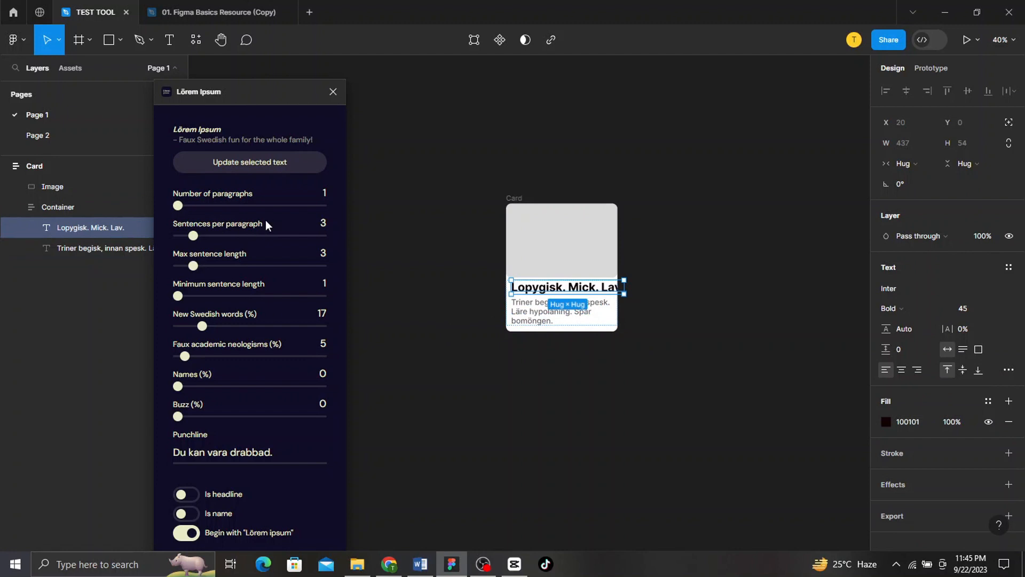
click(178, 236)
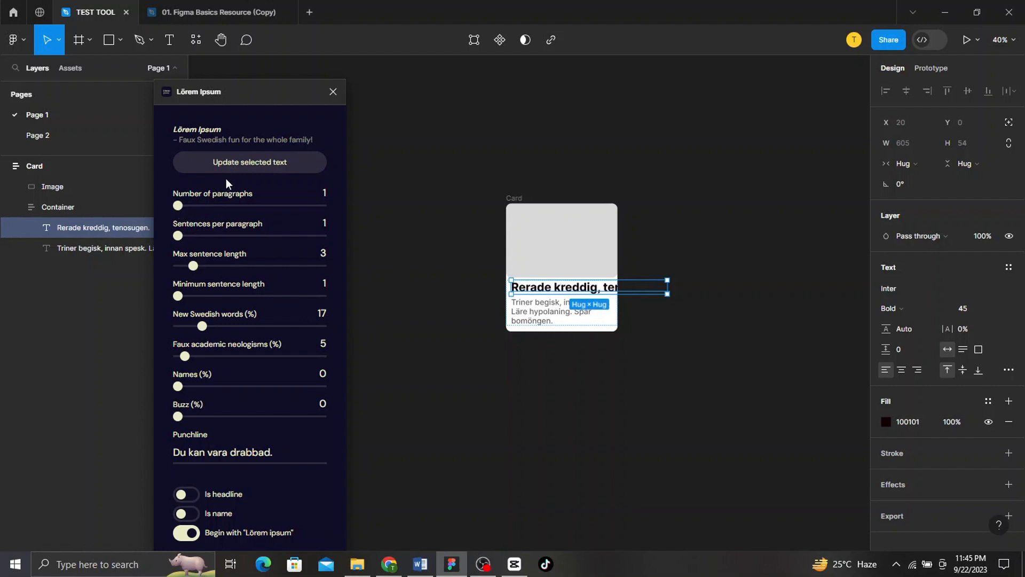
click(279, 163)
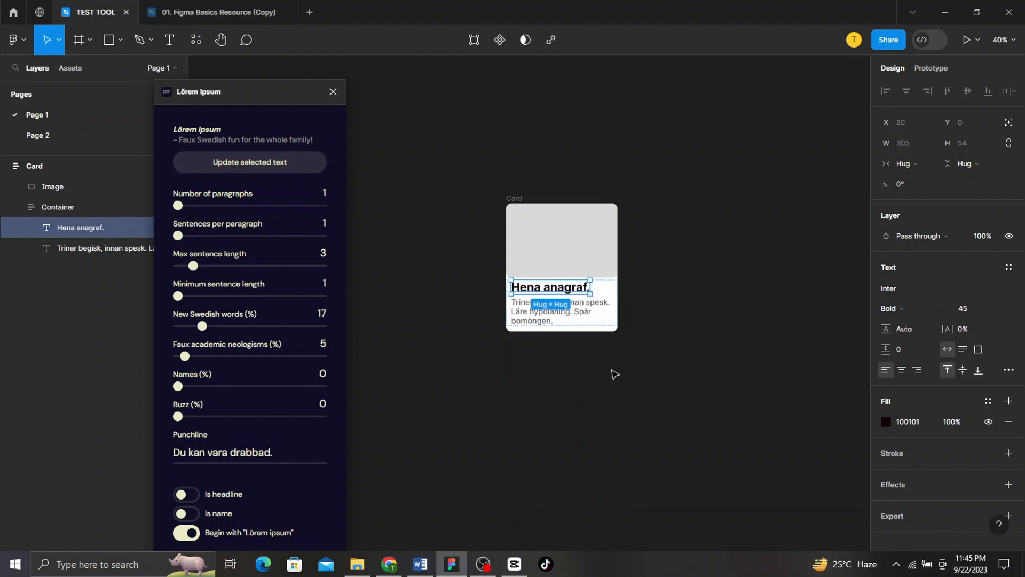
click(608, 316)
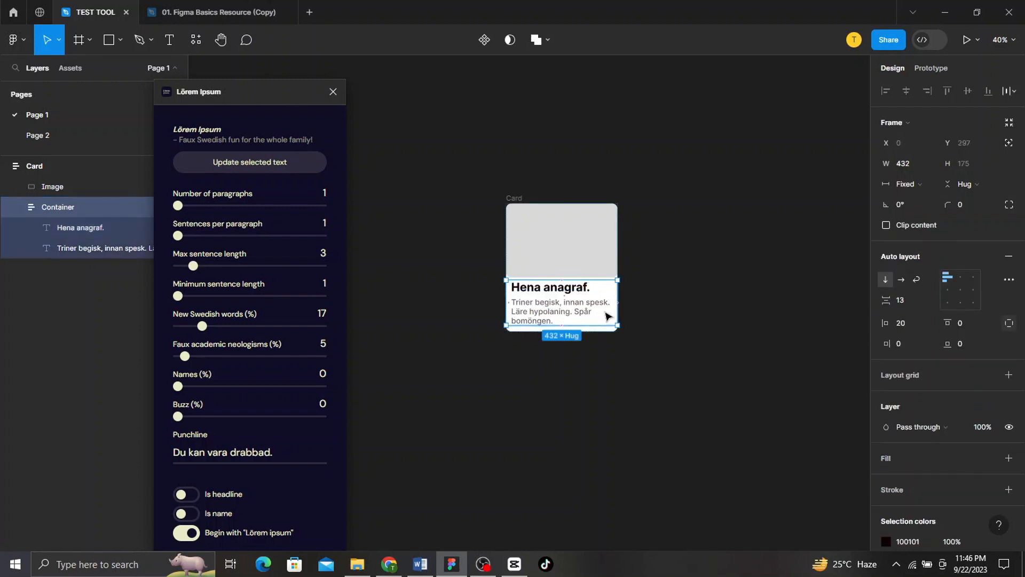
- Make the Container fill the Card's width and set the body text's line height to 150%
click(924, 185)
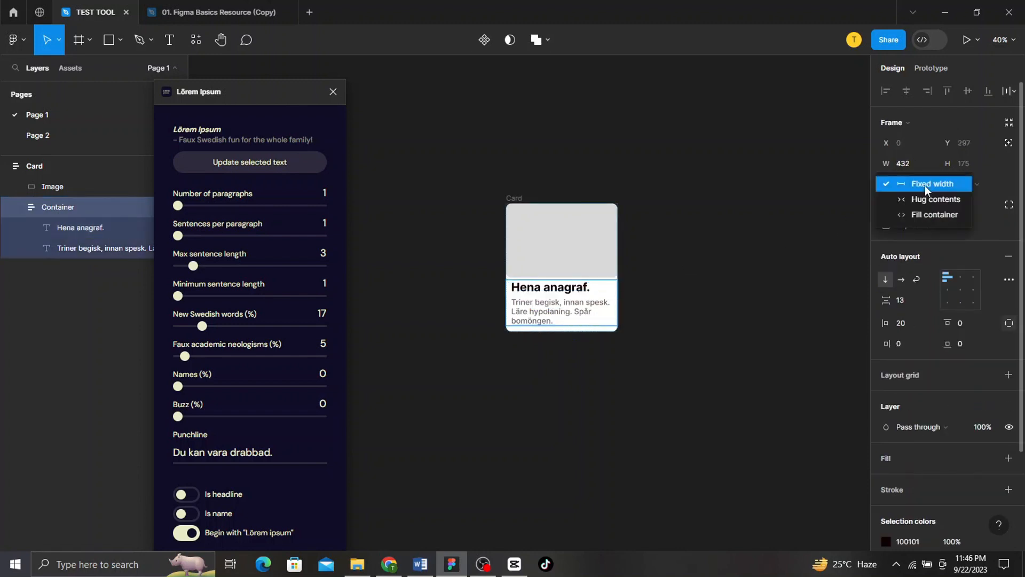
click(932, 213)
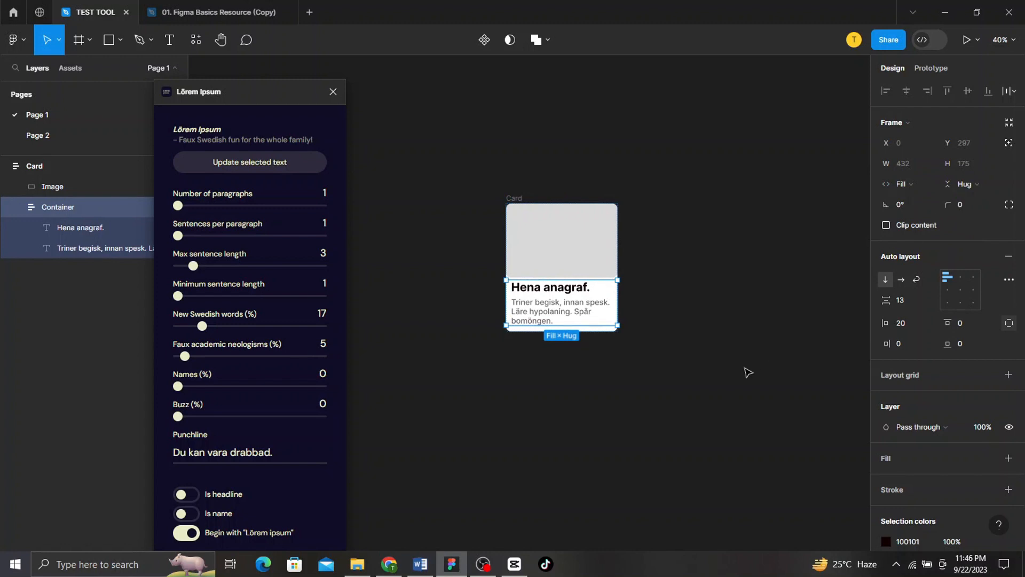
click(576, 312)
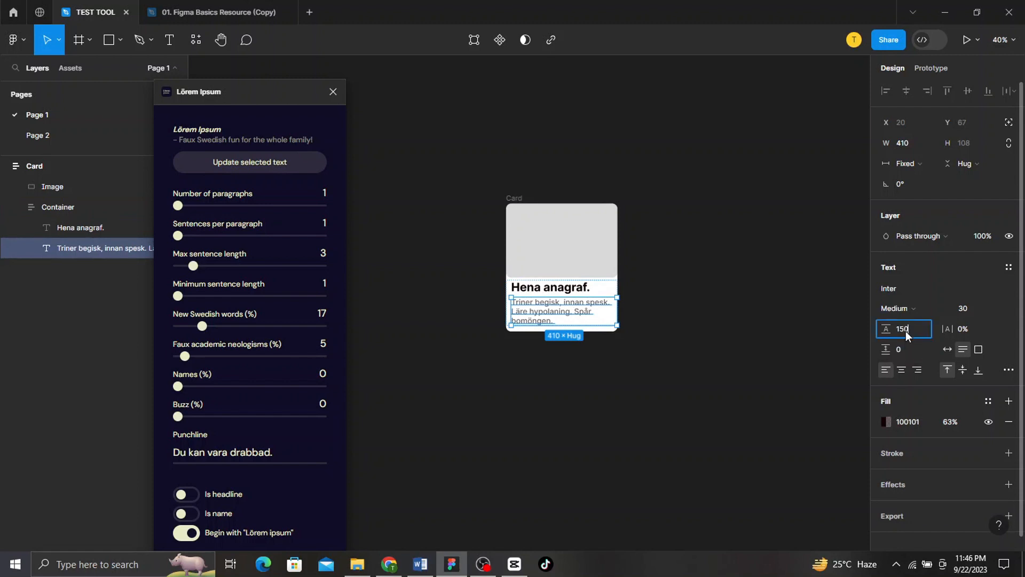
key(Return)
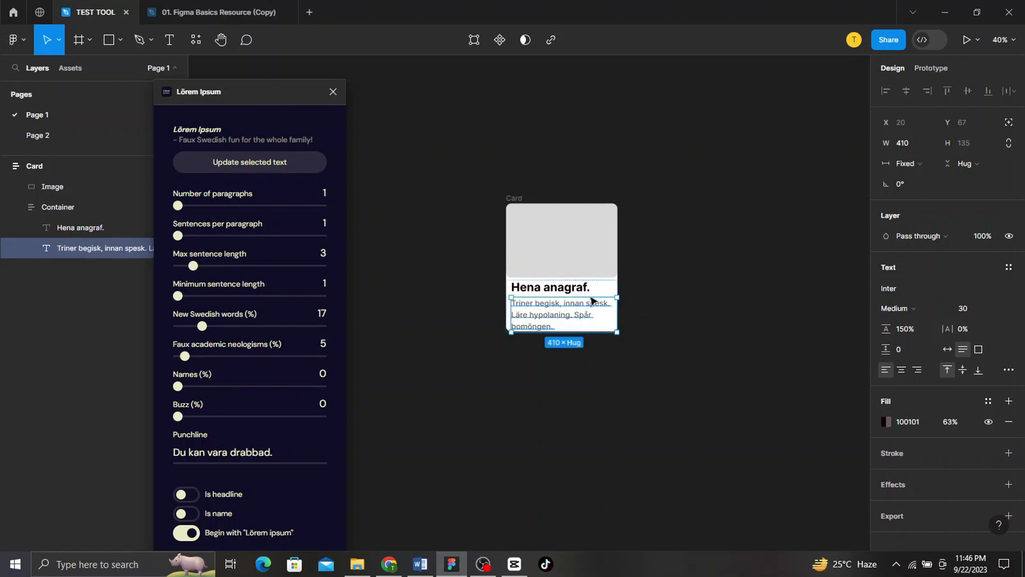
- Extend the Card frame's height to 499 to fit the taller body text
click(517, 199)
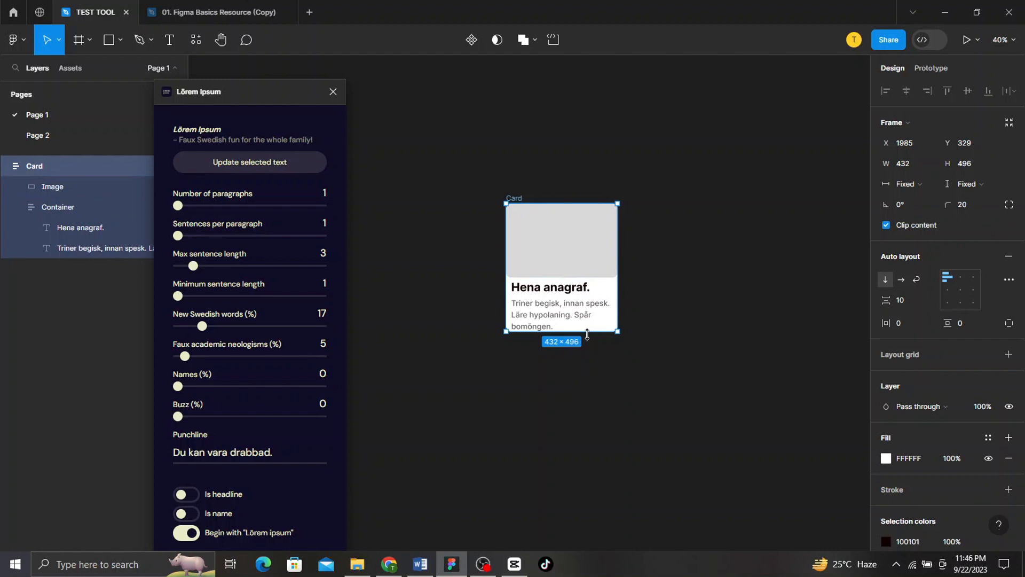
drag(587, 331, 588, 332)
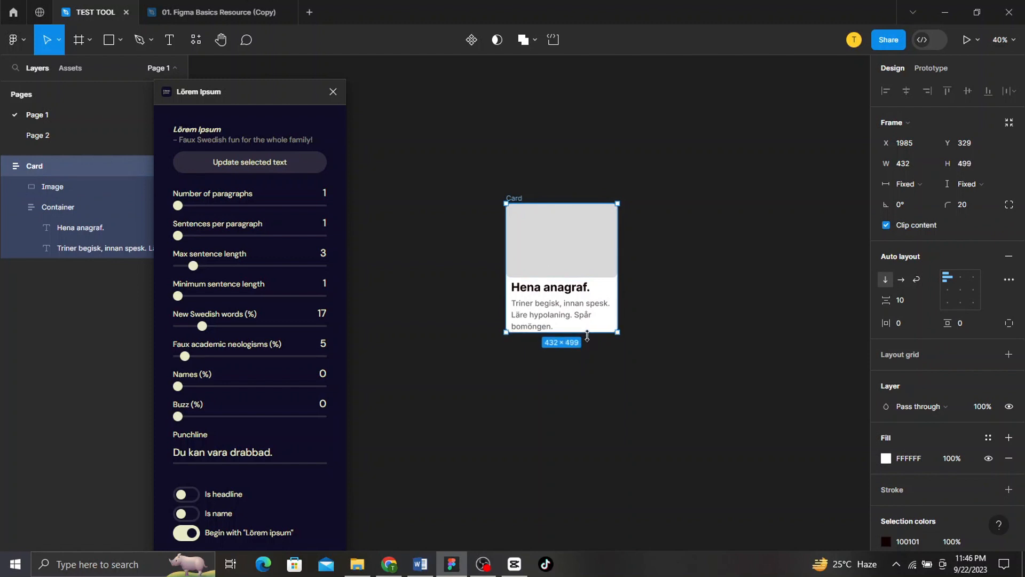
click(613, 353)
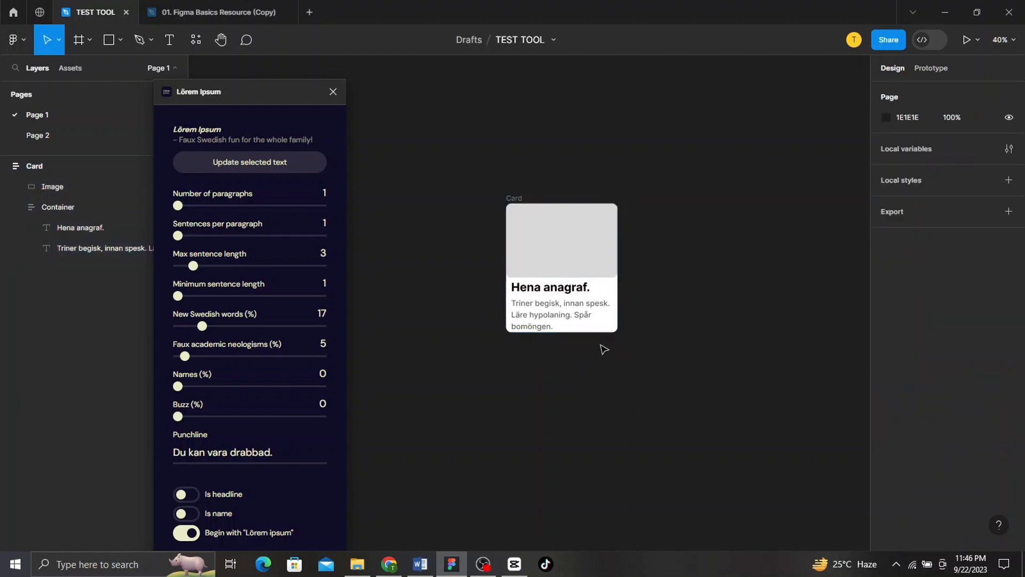
- Run the Unsplash plugin and search it for abstract images
click(543, 261)
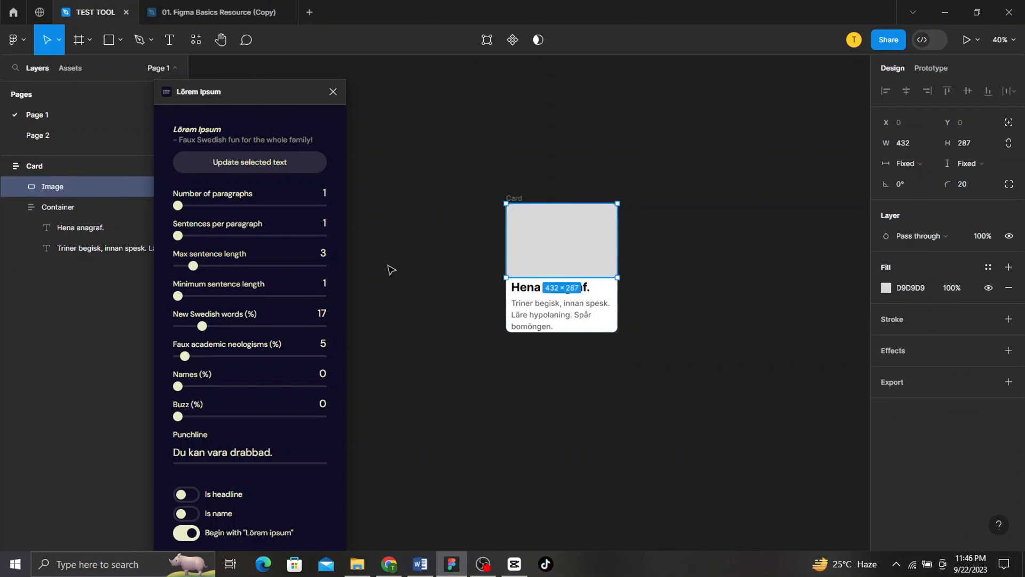
right_click(387, 234)
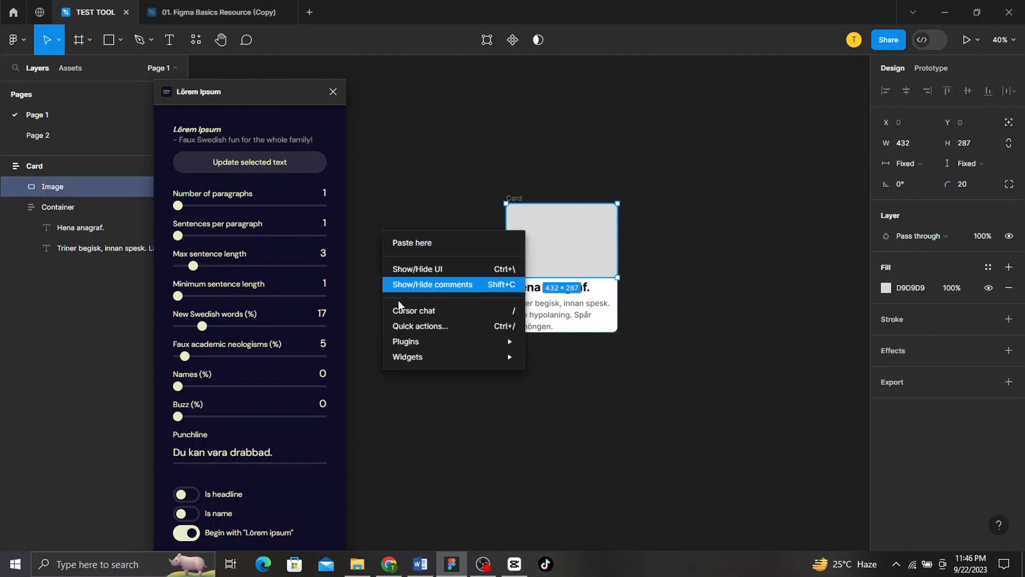
mouse_move(421, 356)
click(449, 409)
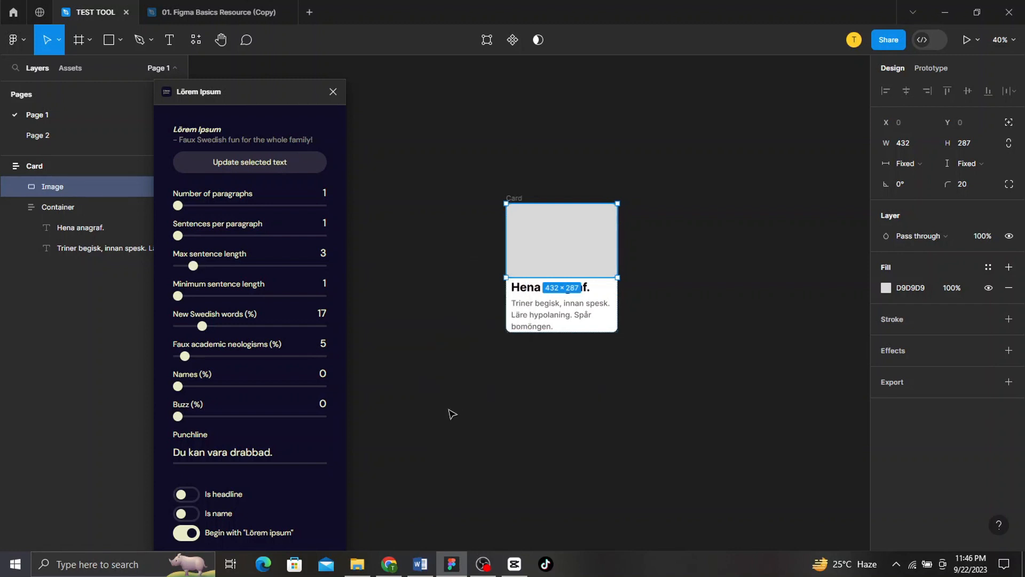
click(448, 408)
right_click(447, 408)
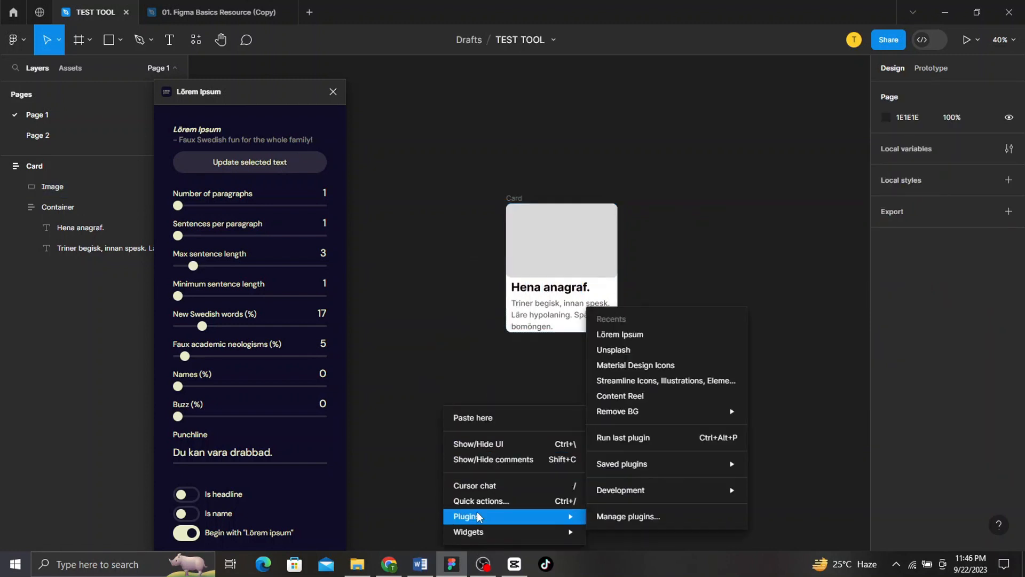
mouse_move(555, 532)
click(670, 357)
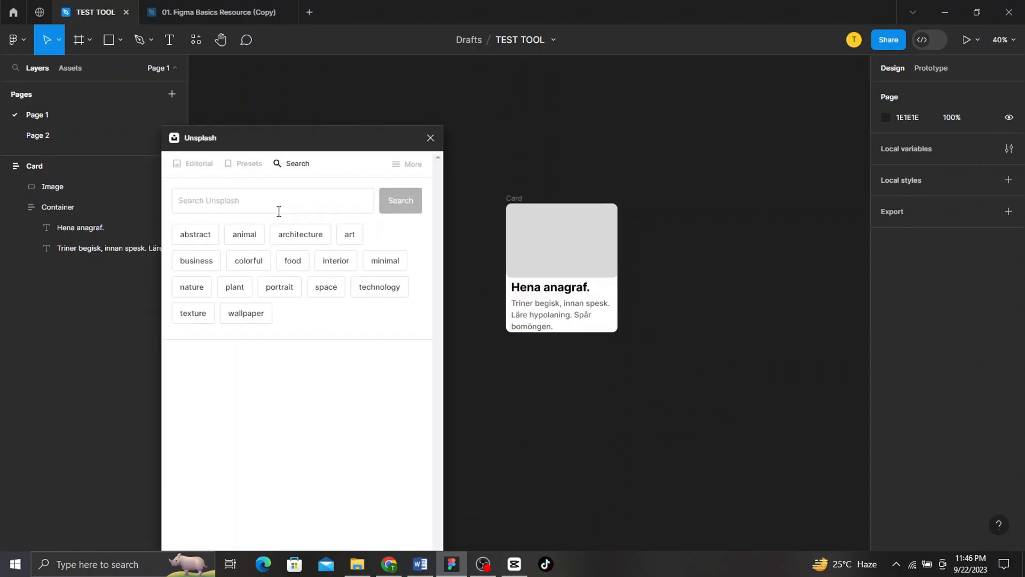
click(199, 245)
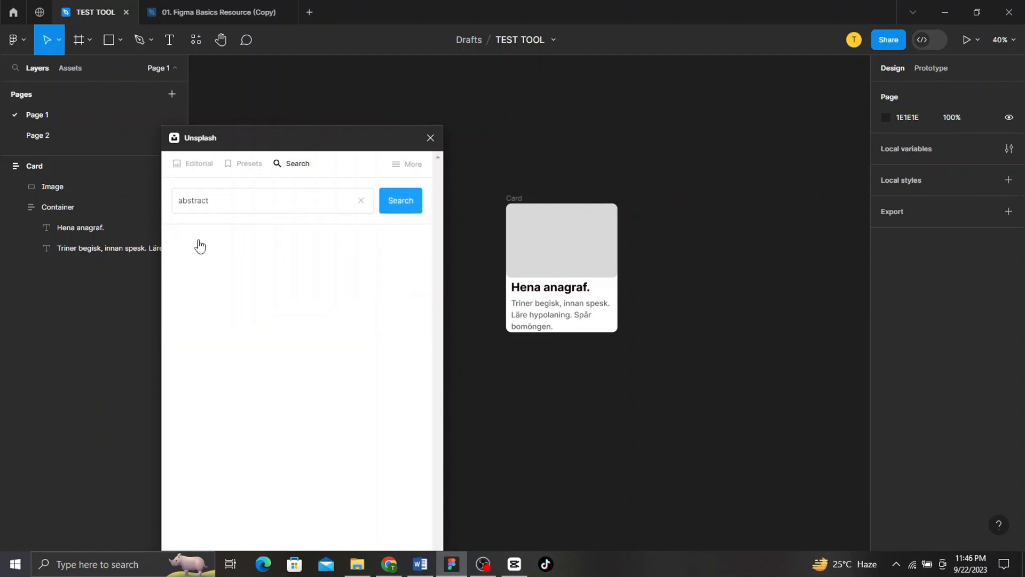
- Fill the Card's Image rectangle with the blue mirrored-pattern abstract photo from Unsplash
click(530, 240)
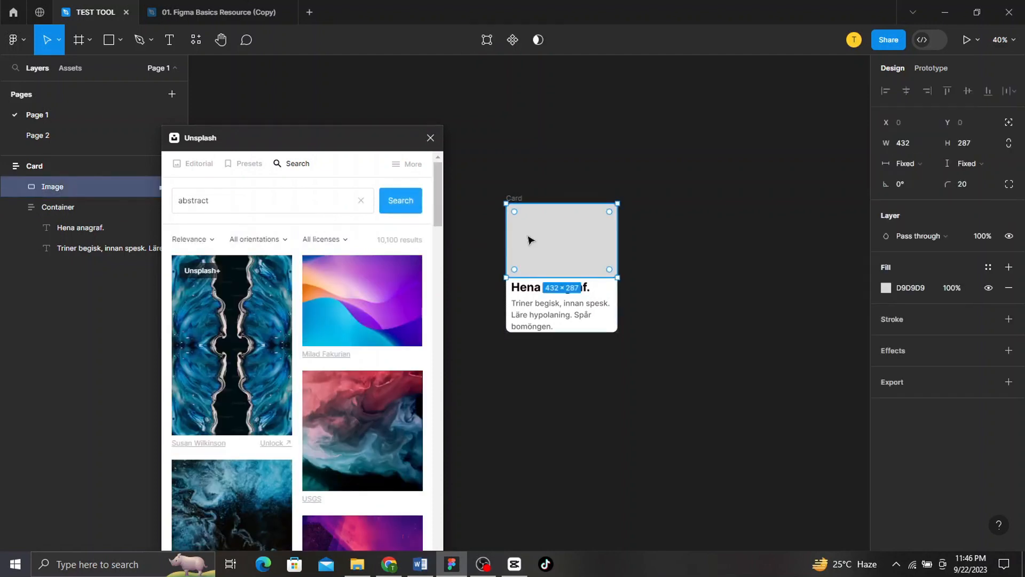
scroll(348, 415, down, 2)
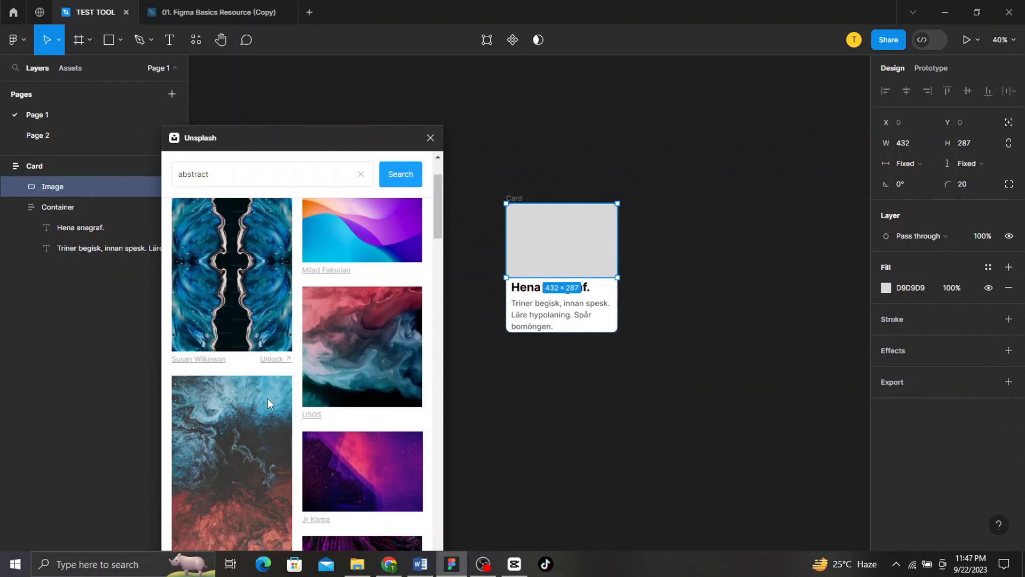
scroll(235, 437, down, 3)
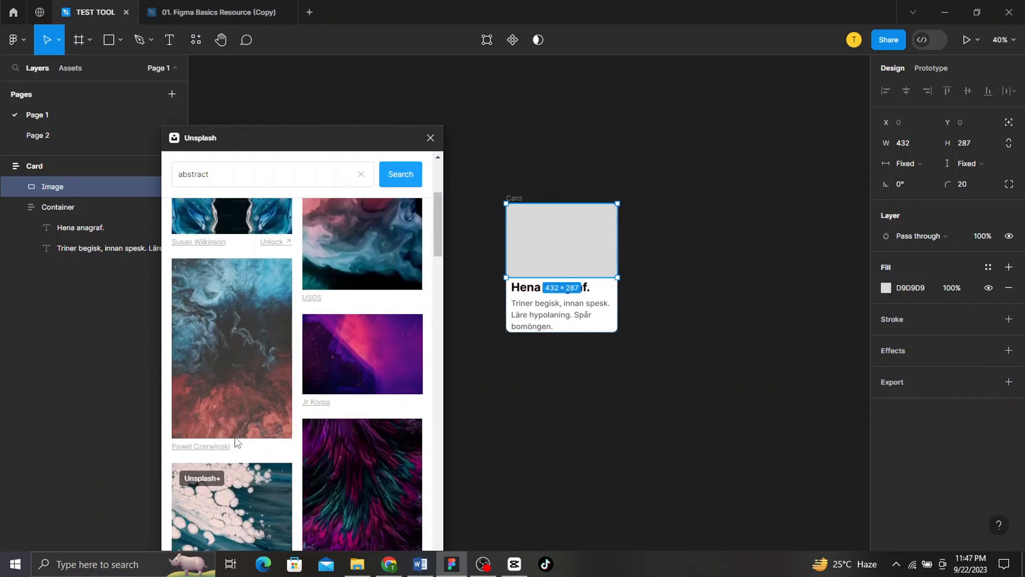
scroll(246, 417, up, 1)
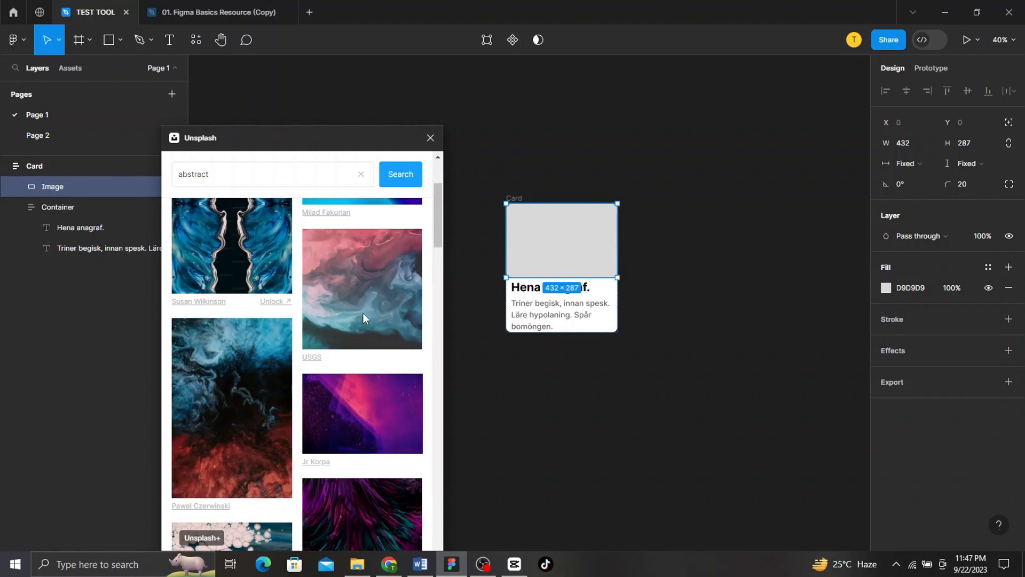
click(235, 264)
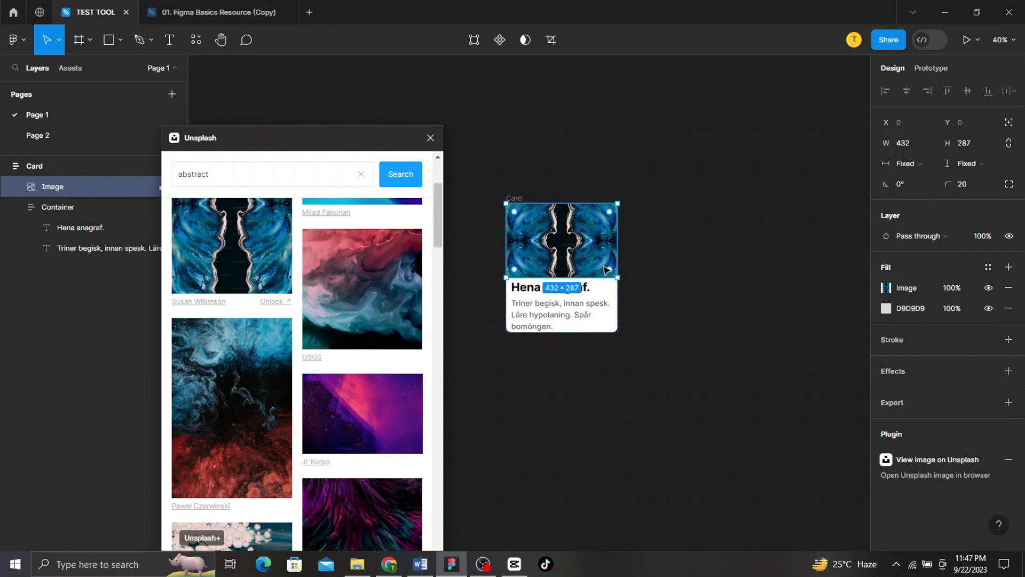
- Remove the D9D9D9 fill beneath the photo on the Image rectangle and close the Unsplash plugin
mouse_move(609, 269)
scroll(359, 267, up, 1)
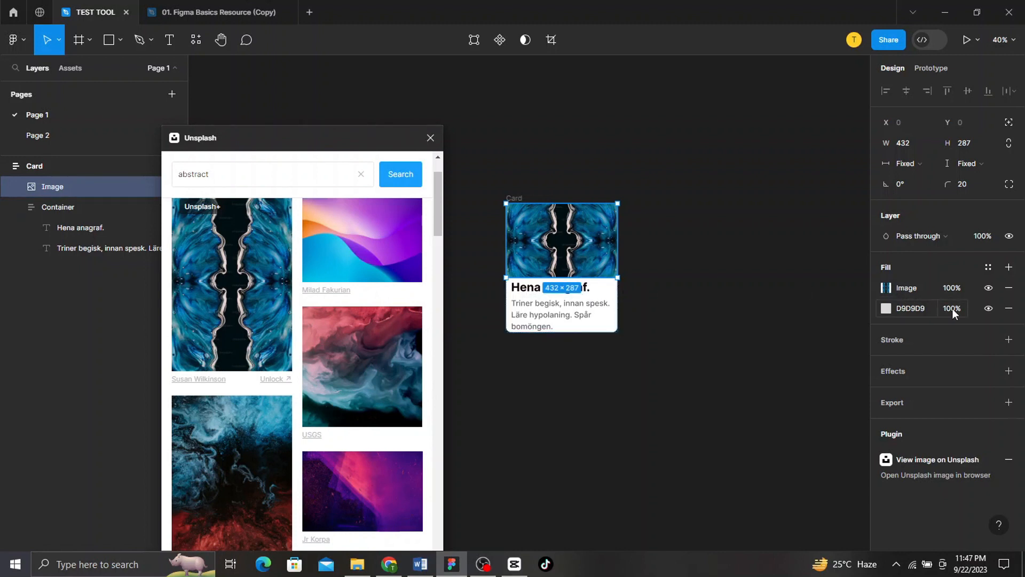
click(1008, 309)
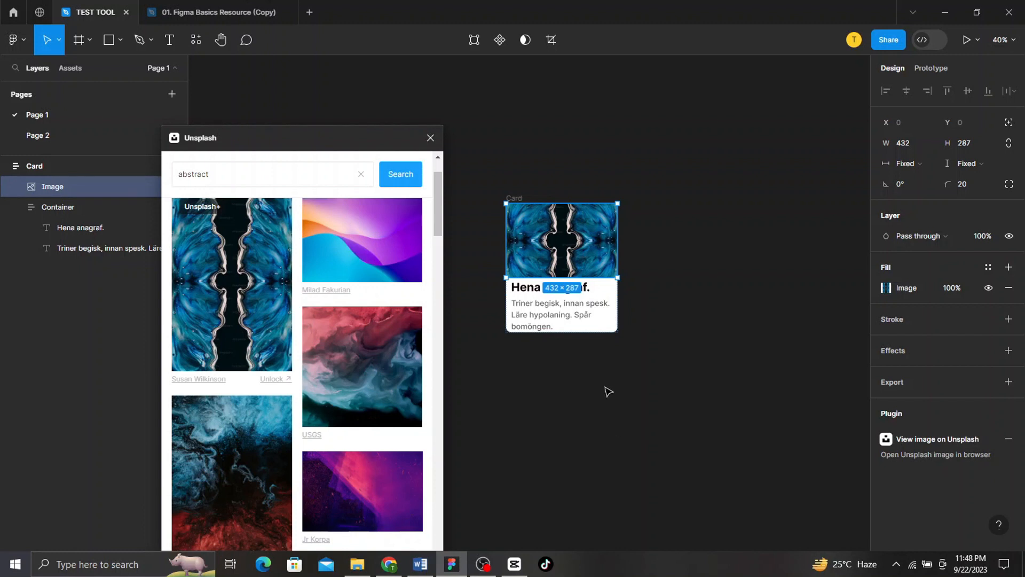
click(430, 138)
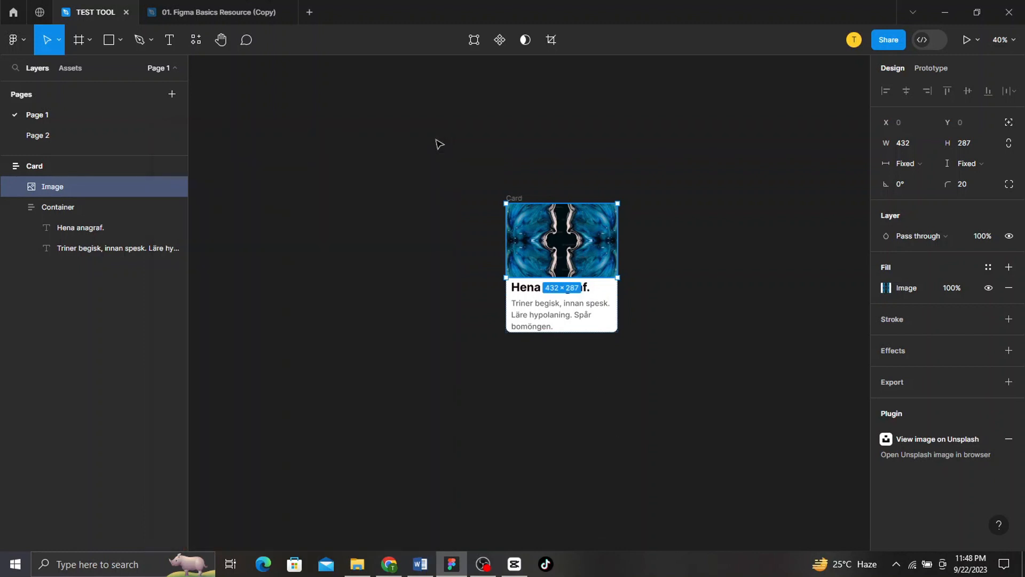
scroll(648, 323, up, 3)
scroll(650, 323, up, 1)
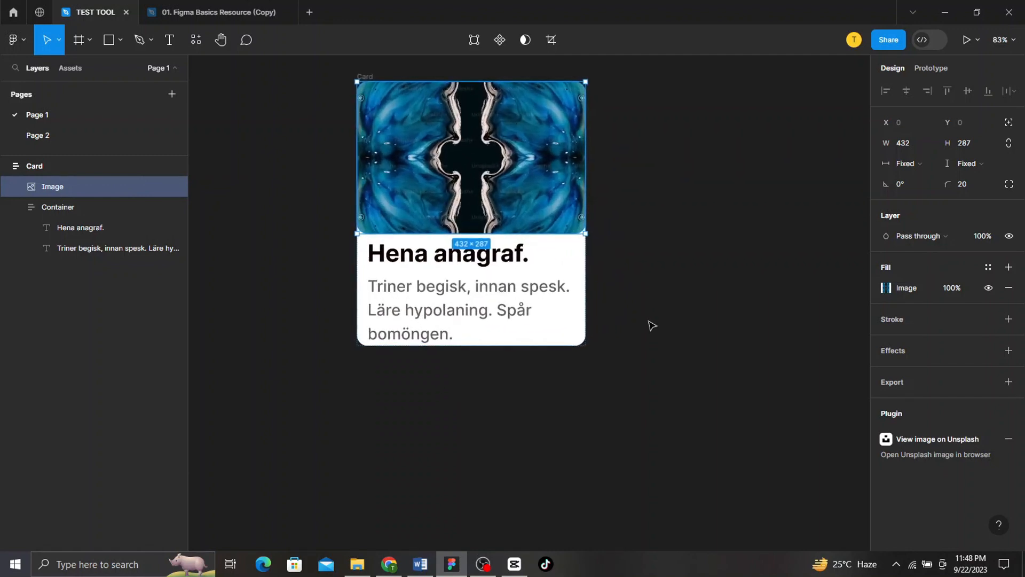
scroll(650, 322, up, 3)
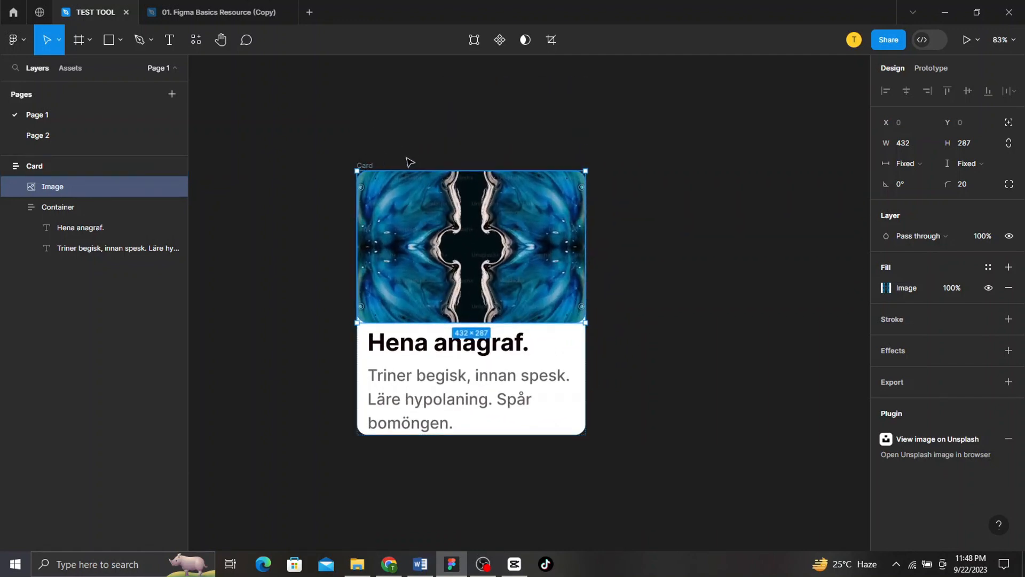
scroll(407, 160, down, 2)
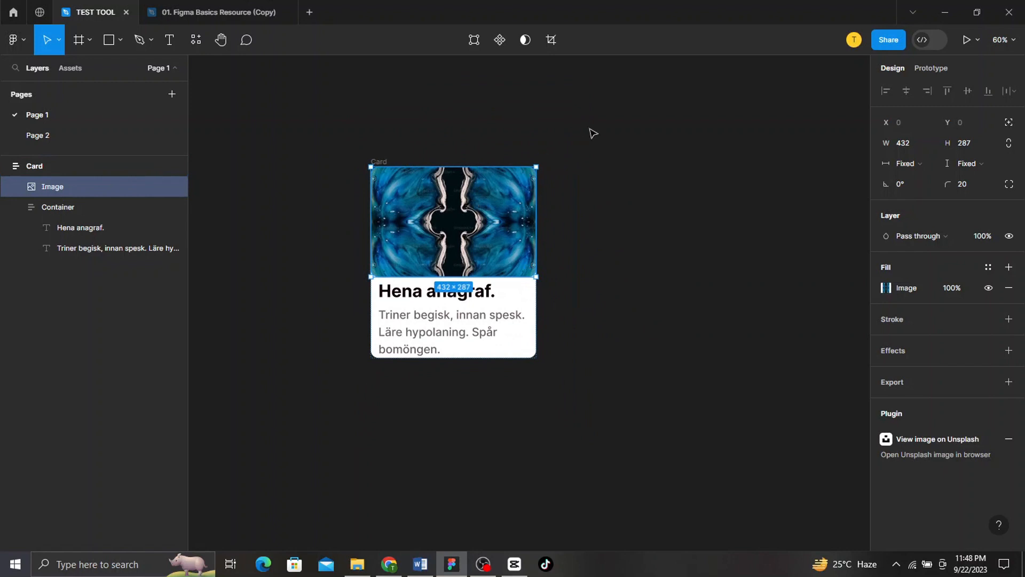
right_click(589, 130)
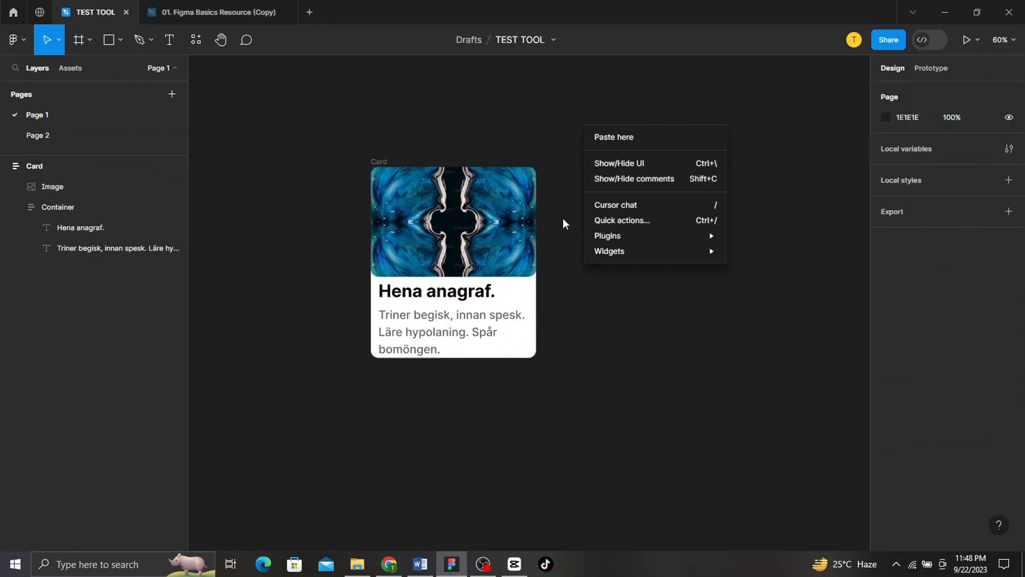
click(582, 282)
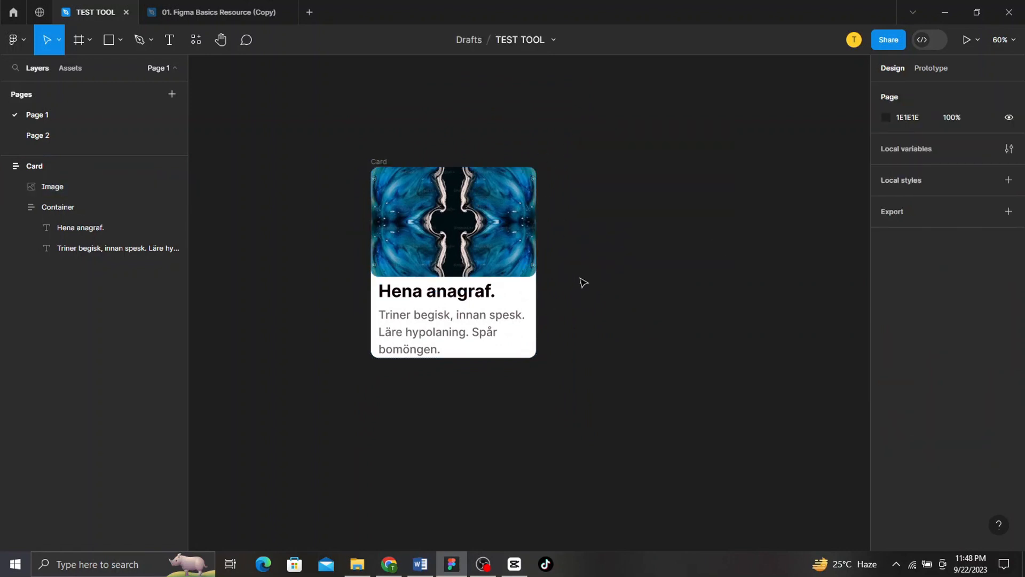
- Place a copy of the Card's image on the empty canvas beside the Card and resize it to about 319 × 333
click(490, 241)
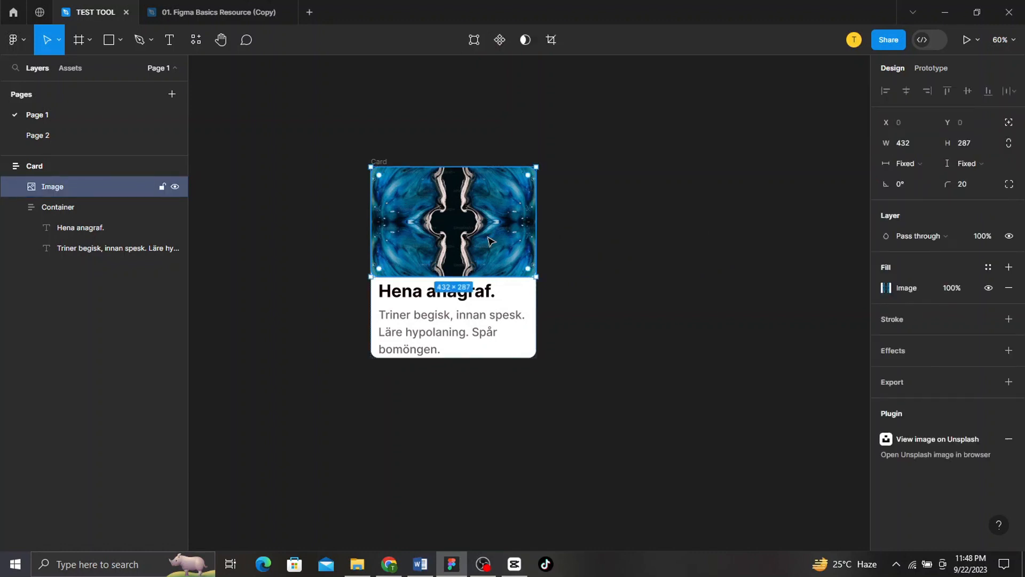
drag(490, 241, 732, 226)
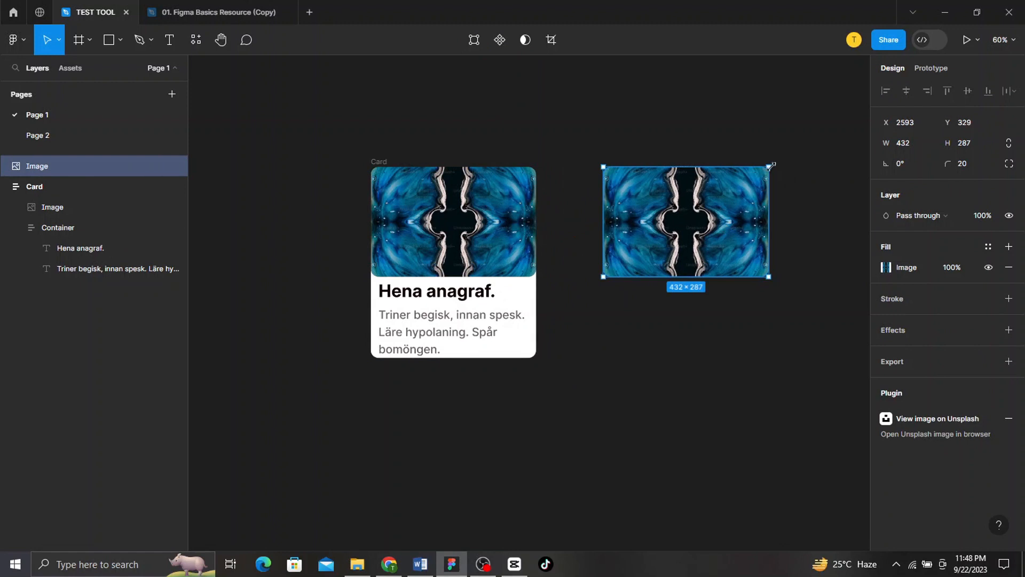
drag(769, 166, 725, 149)
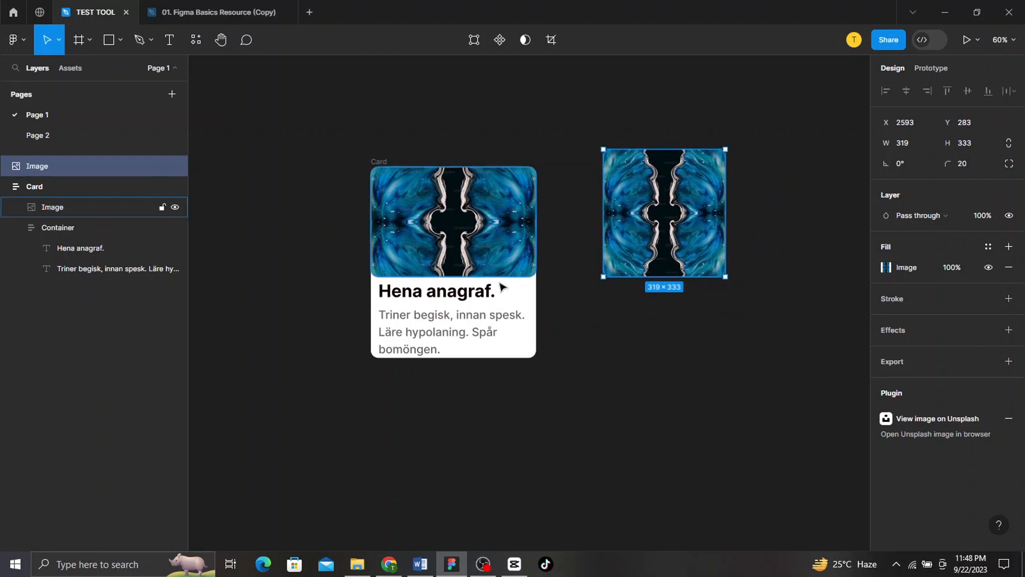